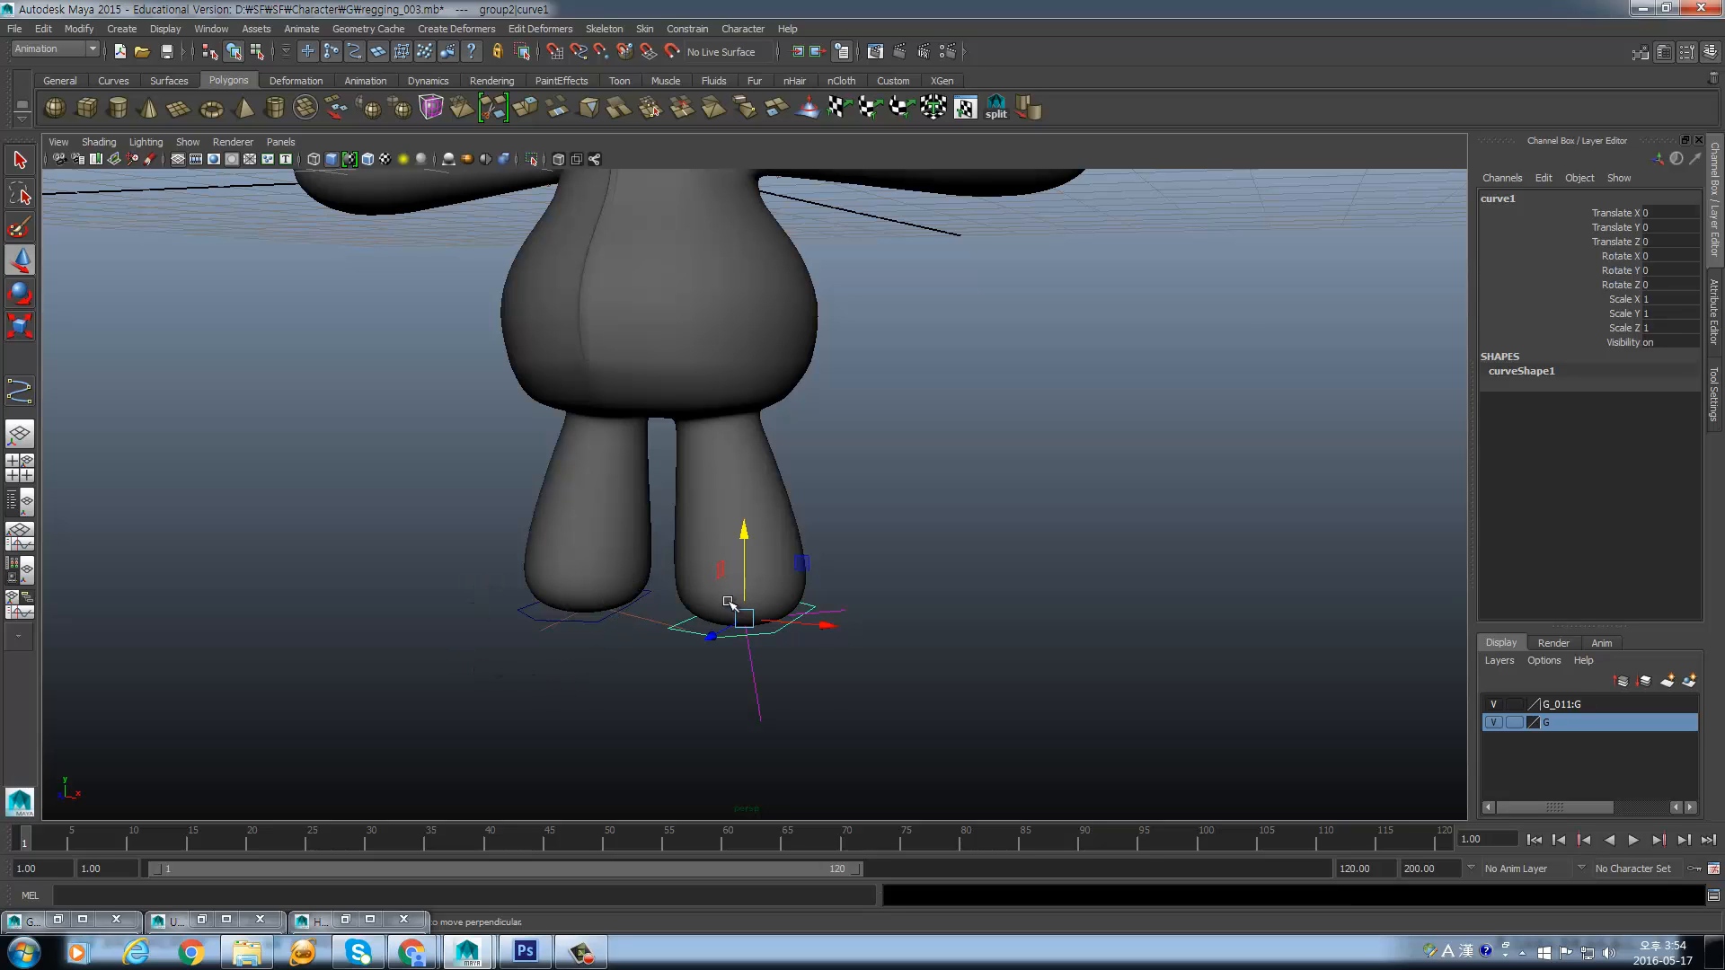
- Show the four-view layout and start the CV Curve Tool with its curve degree at 1 Linear
middle_click_drag(591, 343, 1438, 764, "alt")
left_click_drag(682, 435, 719, 430, "alt")
key("space")
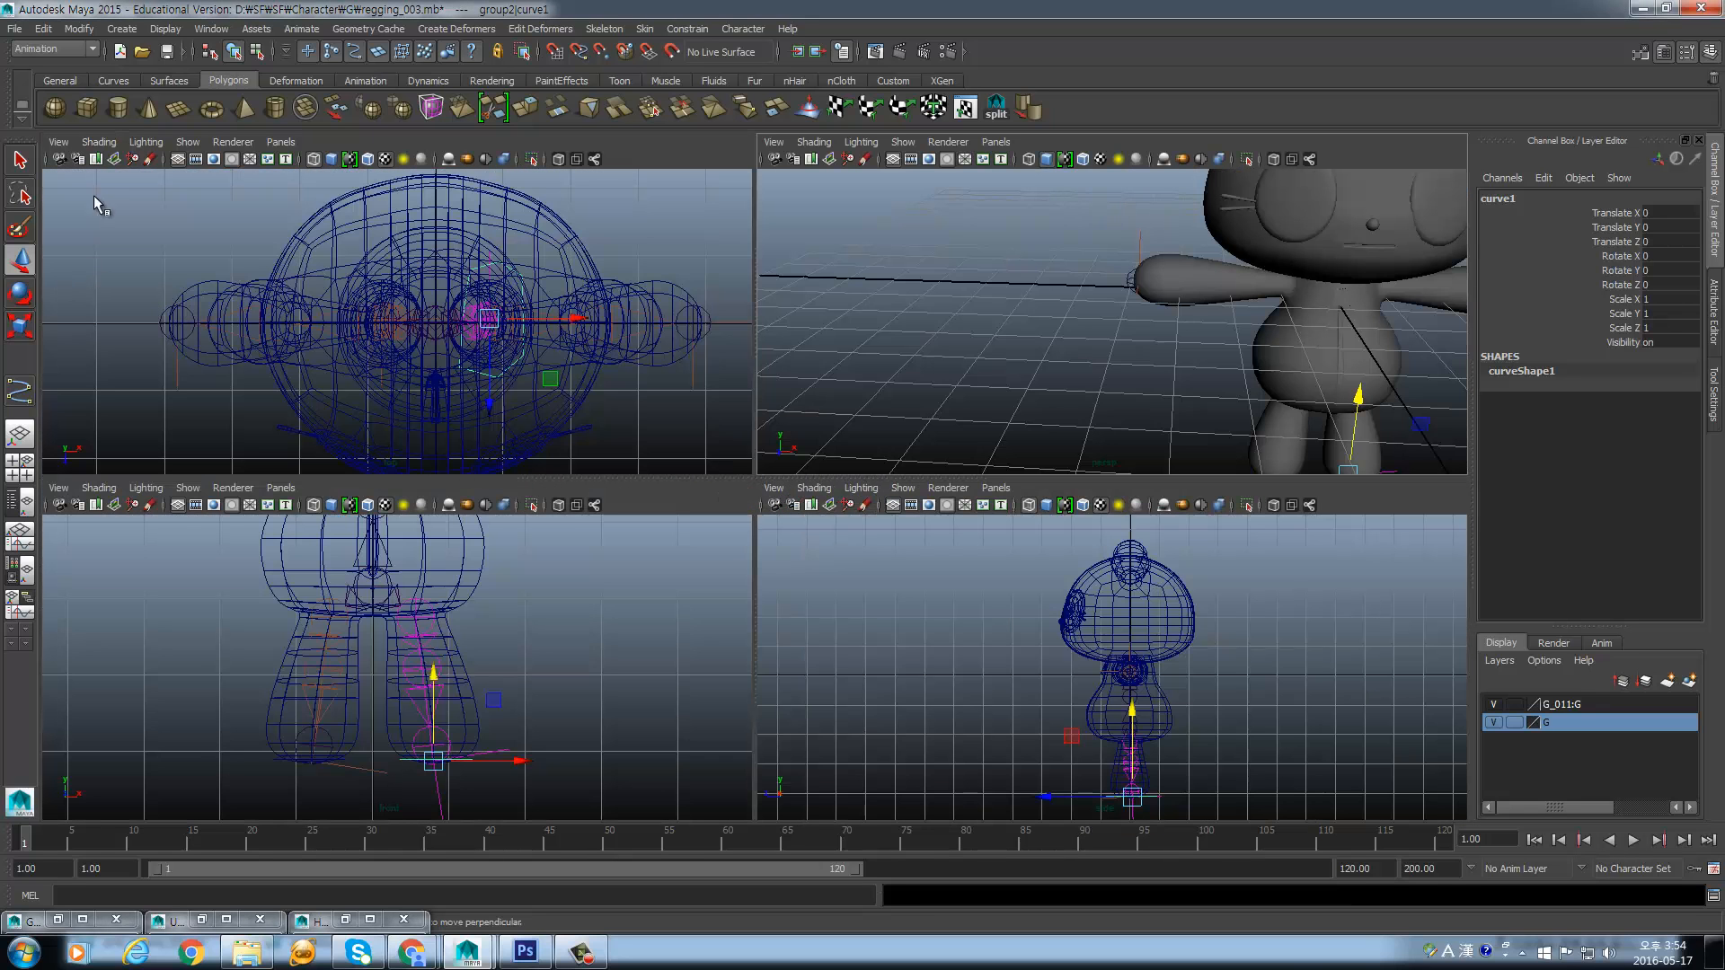
left_click(125, 29)
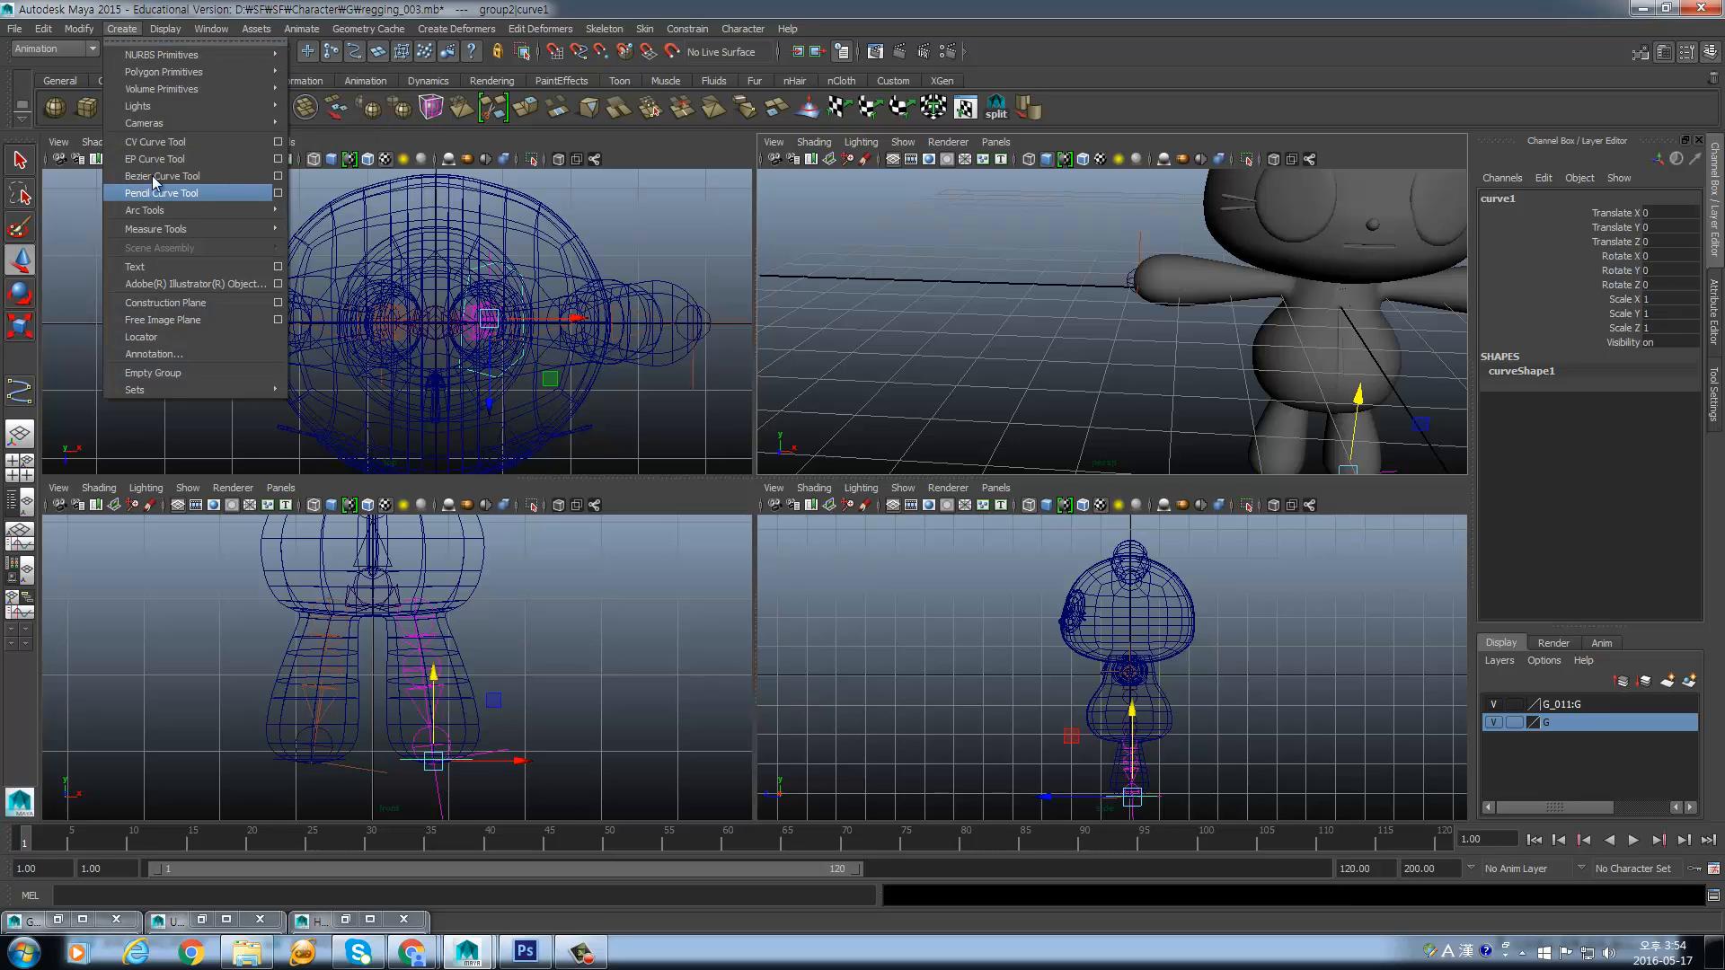
left_click(165, 143)
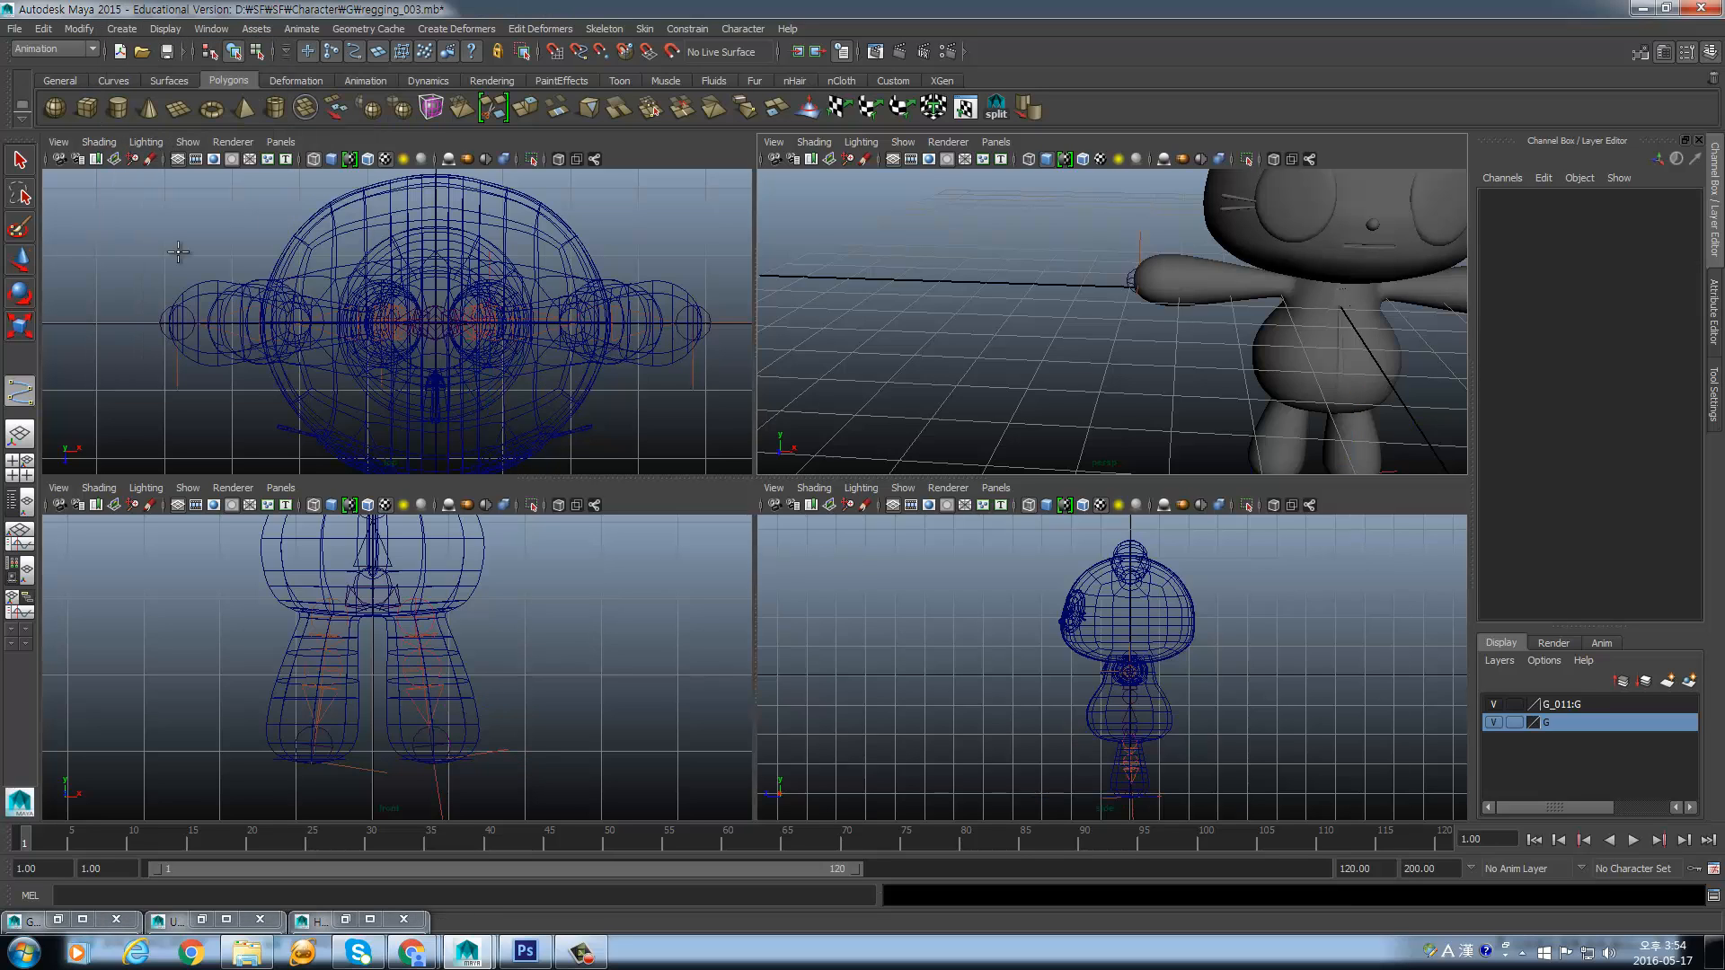
left_click(1713, 393)
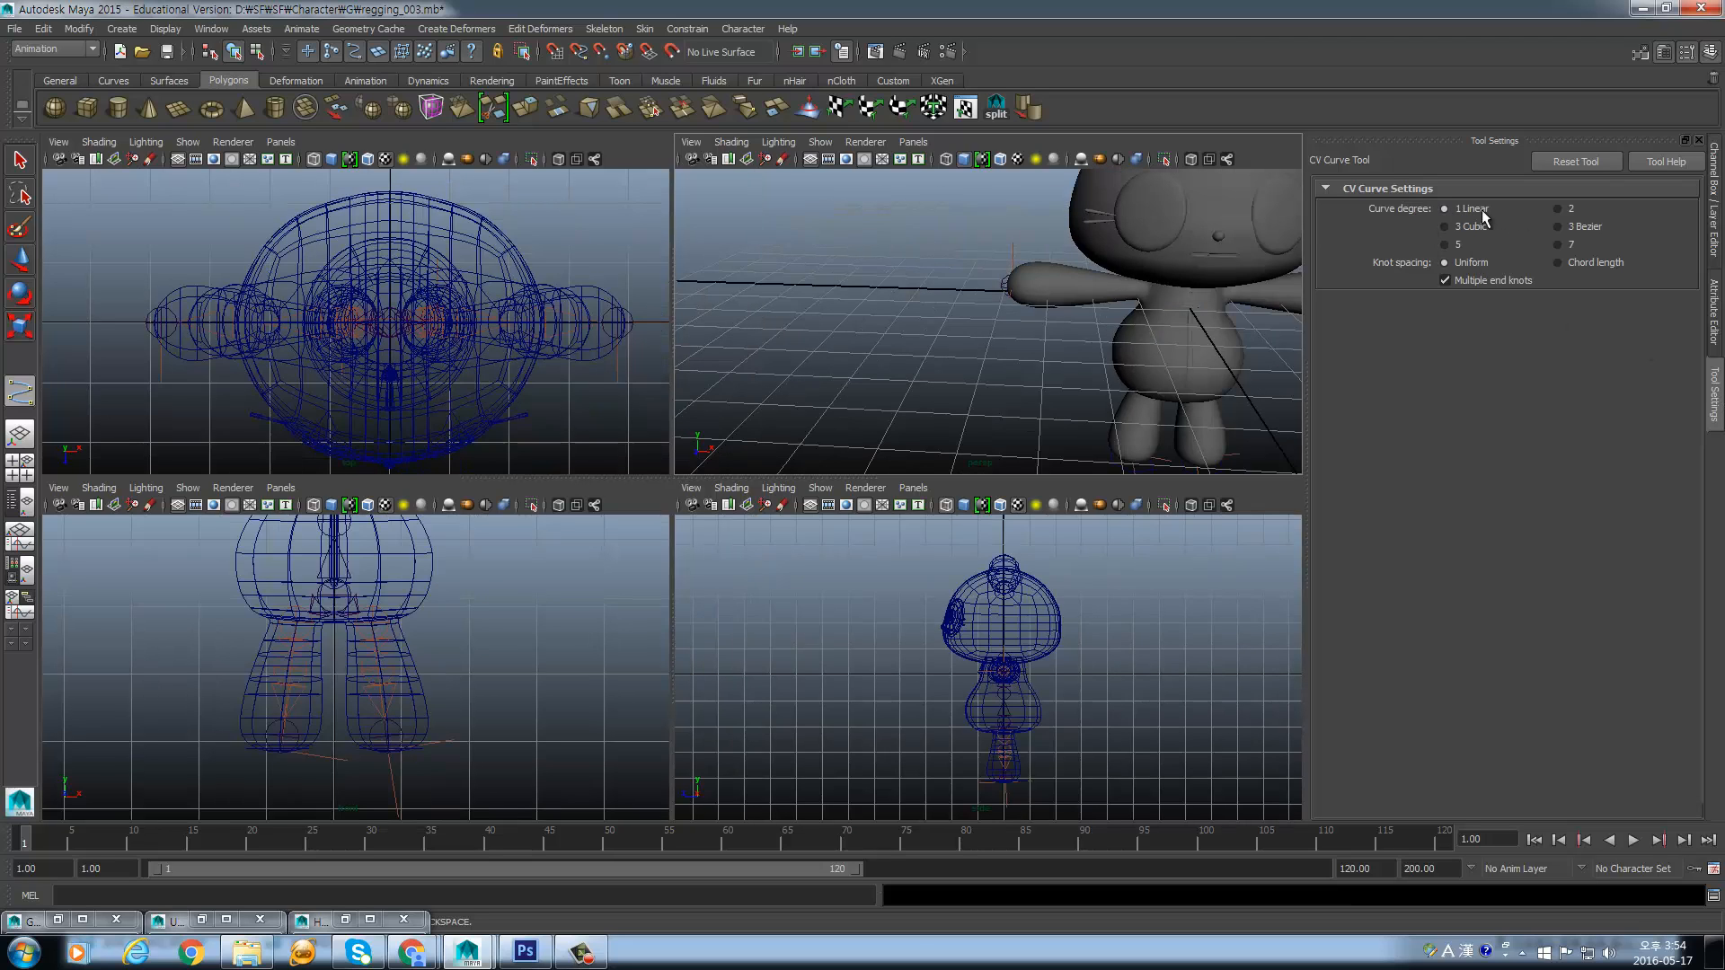
left_click(581, 955)
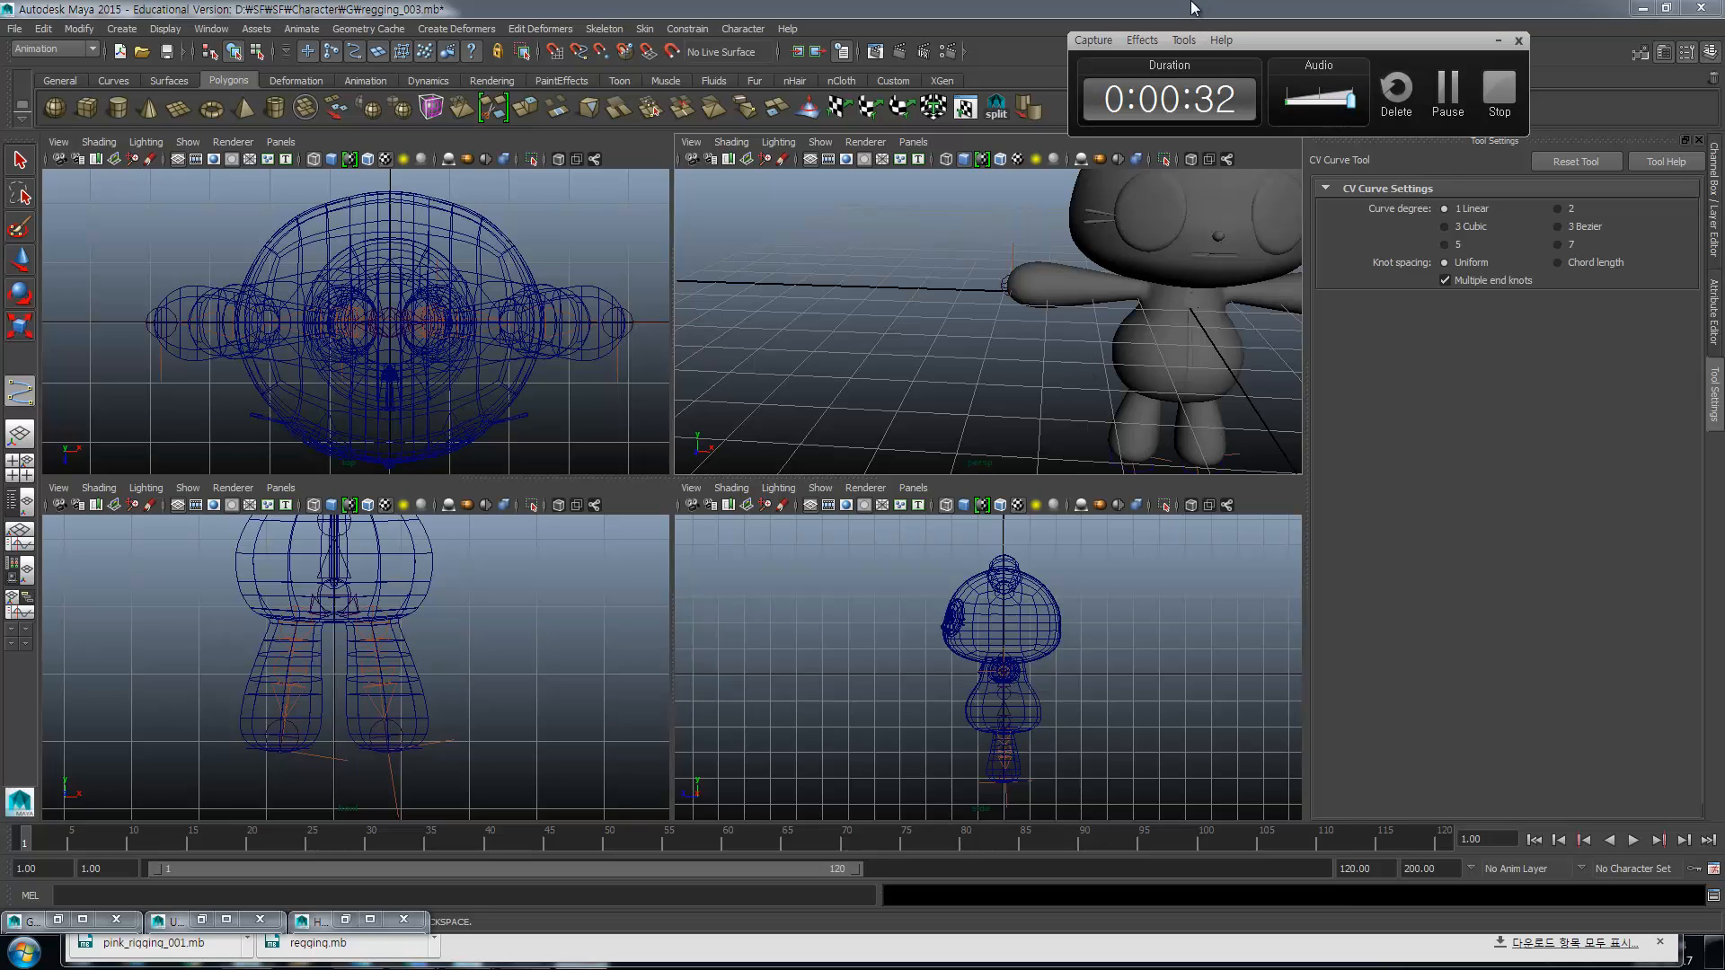
left_click(1496, 42)
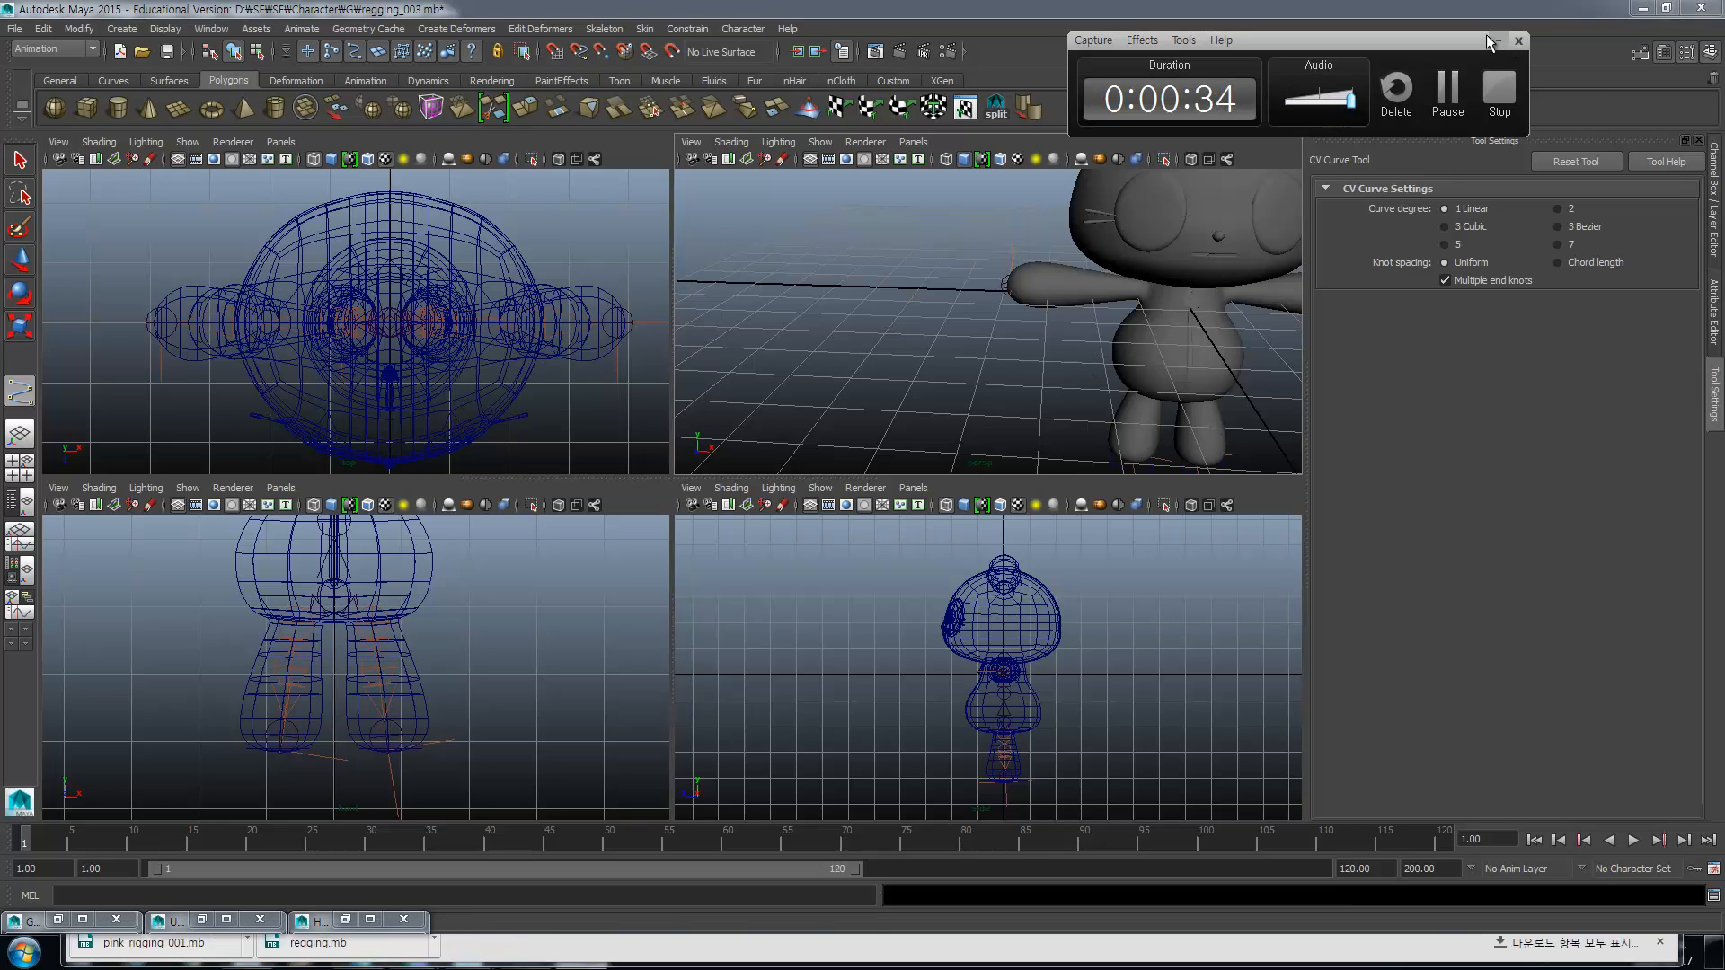
- Draw a closed one-grid-unit square in the top view beside the character's arm, snapping its corners to the grid
middle_click_drag(106, 308, 200, 292, "alt")
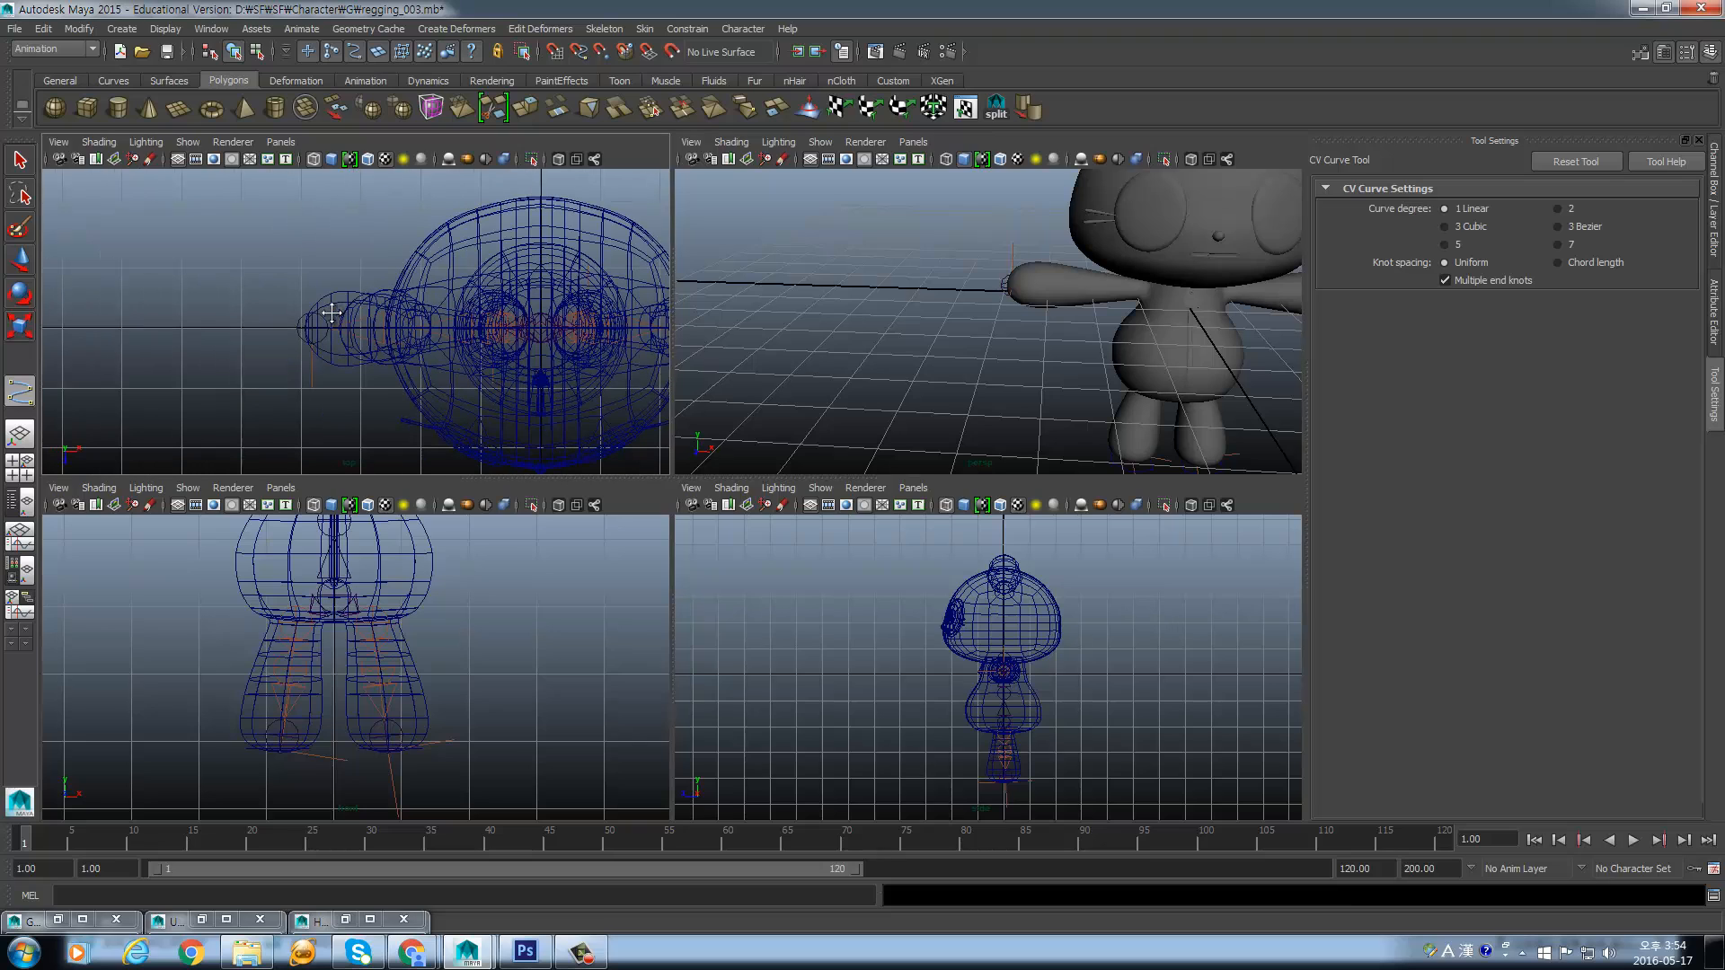
left_click(183, 267)
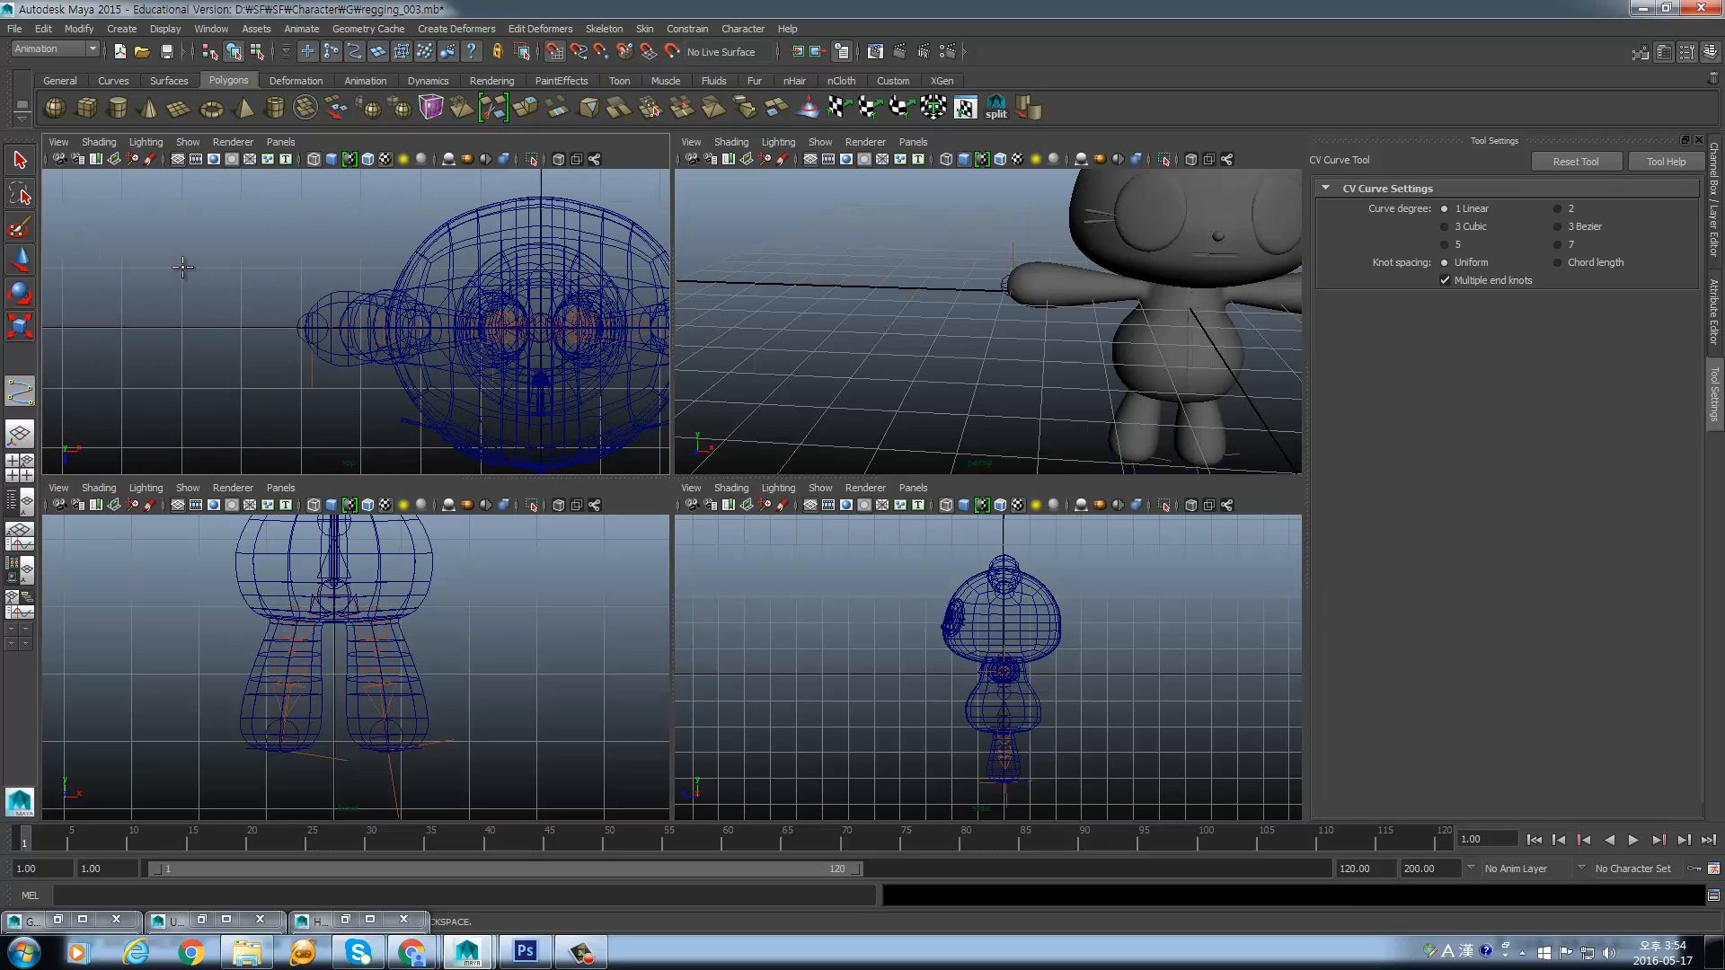
left_click(182, 327)
left_click(241, 327)
left_click(241, 268)
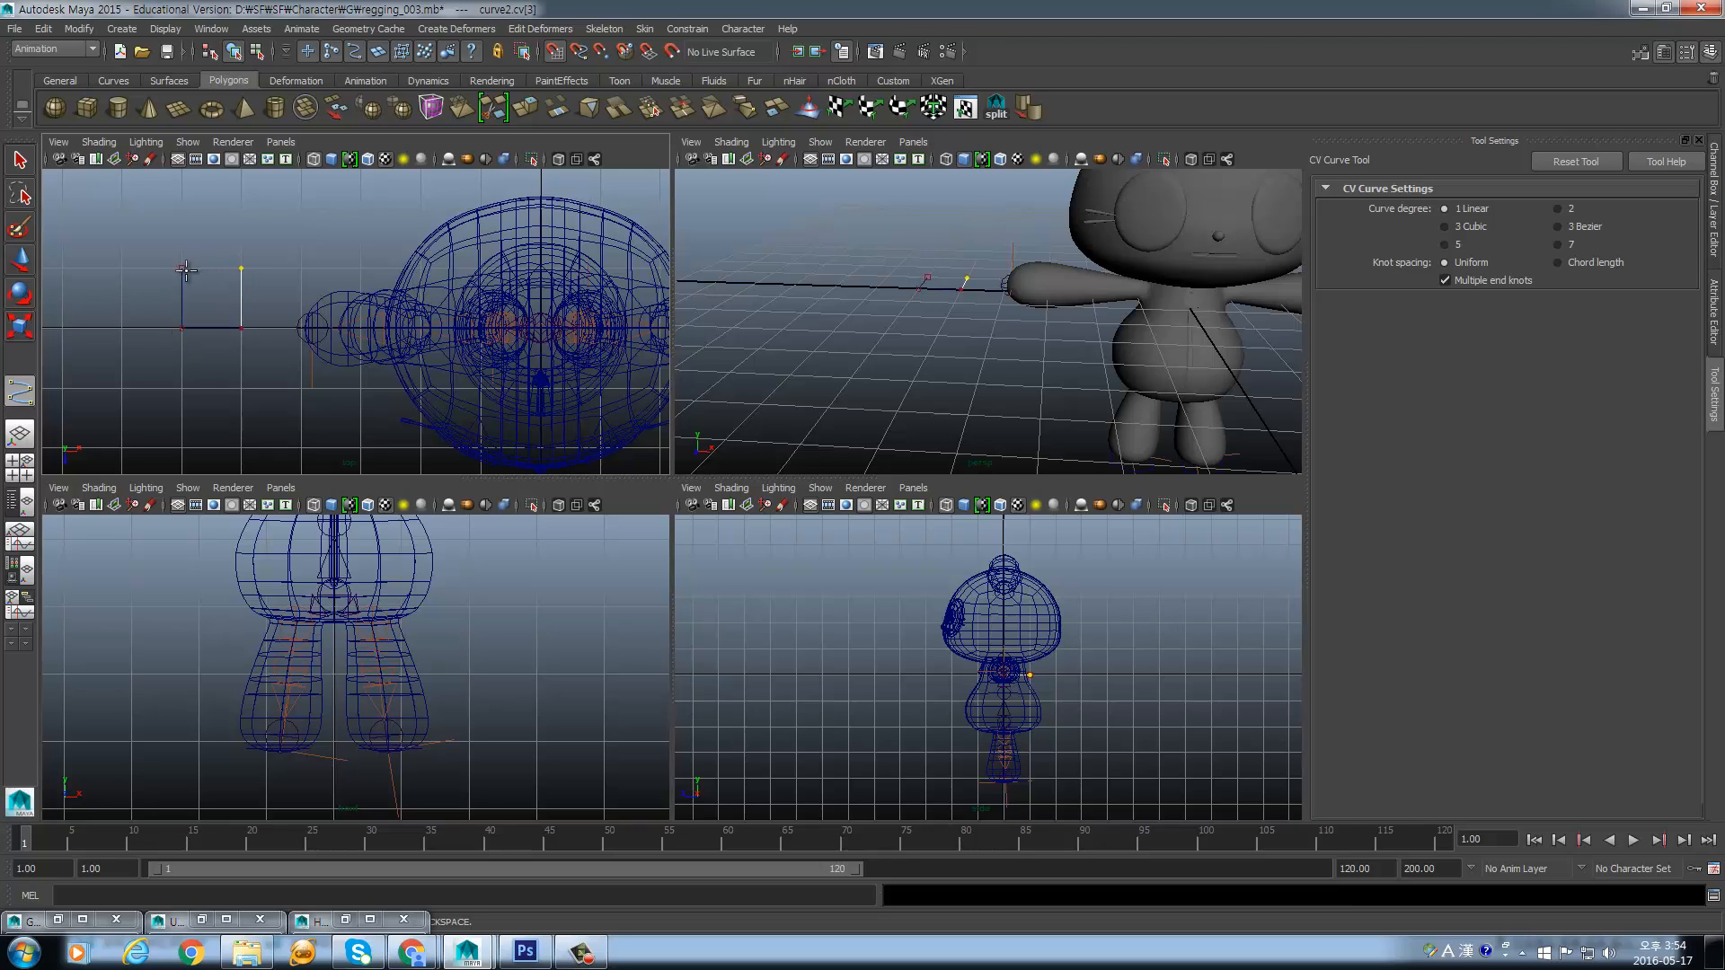
left_click(183, 268)
- Continue the curve in the front view with a grid-snapped one-unit upright square, returning to the starting corner to form the cube's back face
middle_click_drag(248, 718, 423, 680, "alt")
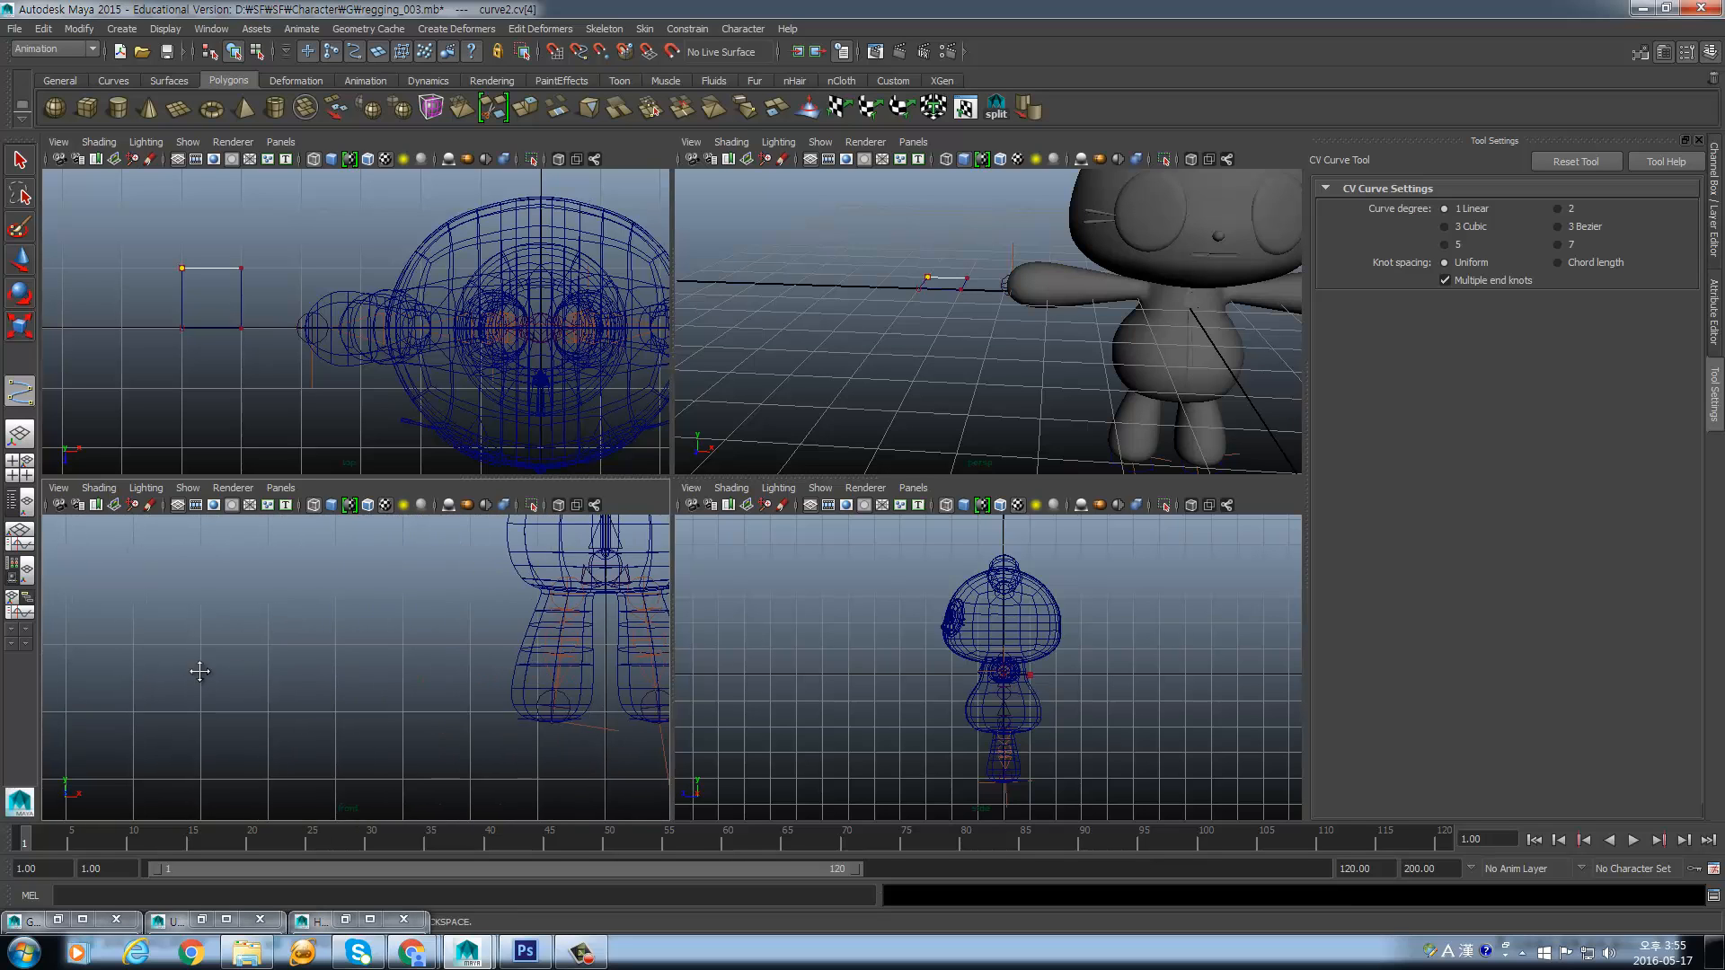
right_click_drag(192, 670, 375, 683, "alt")
middle_click_drag(472, 619, 510, 691, "alt")
right_click_drag(511, 691, 554, 636, "alt")
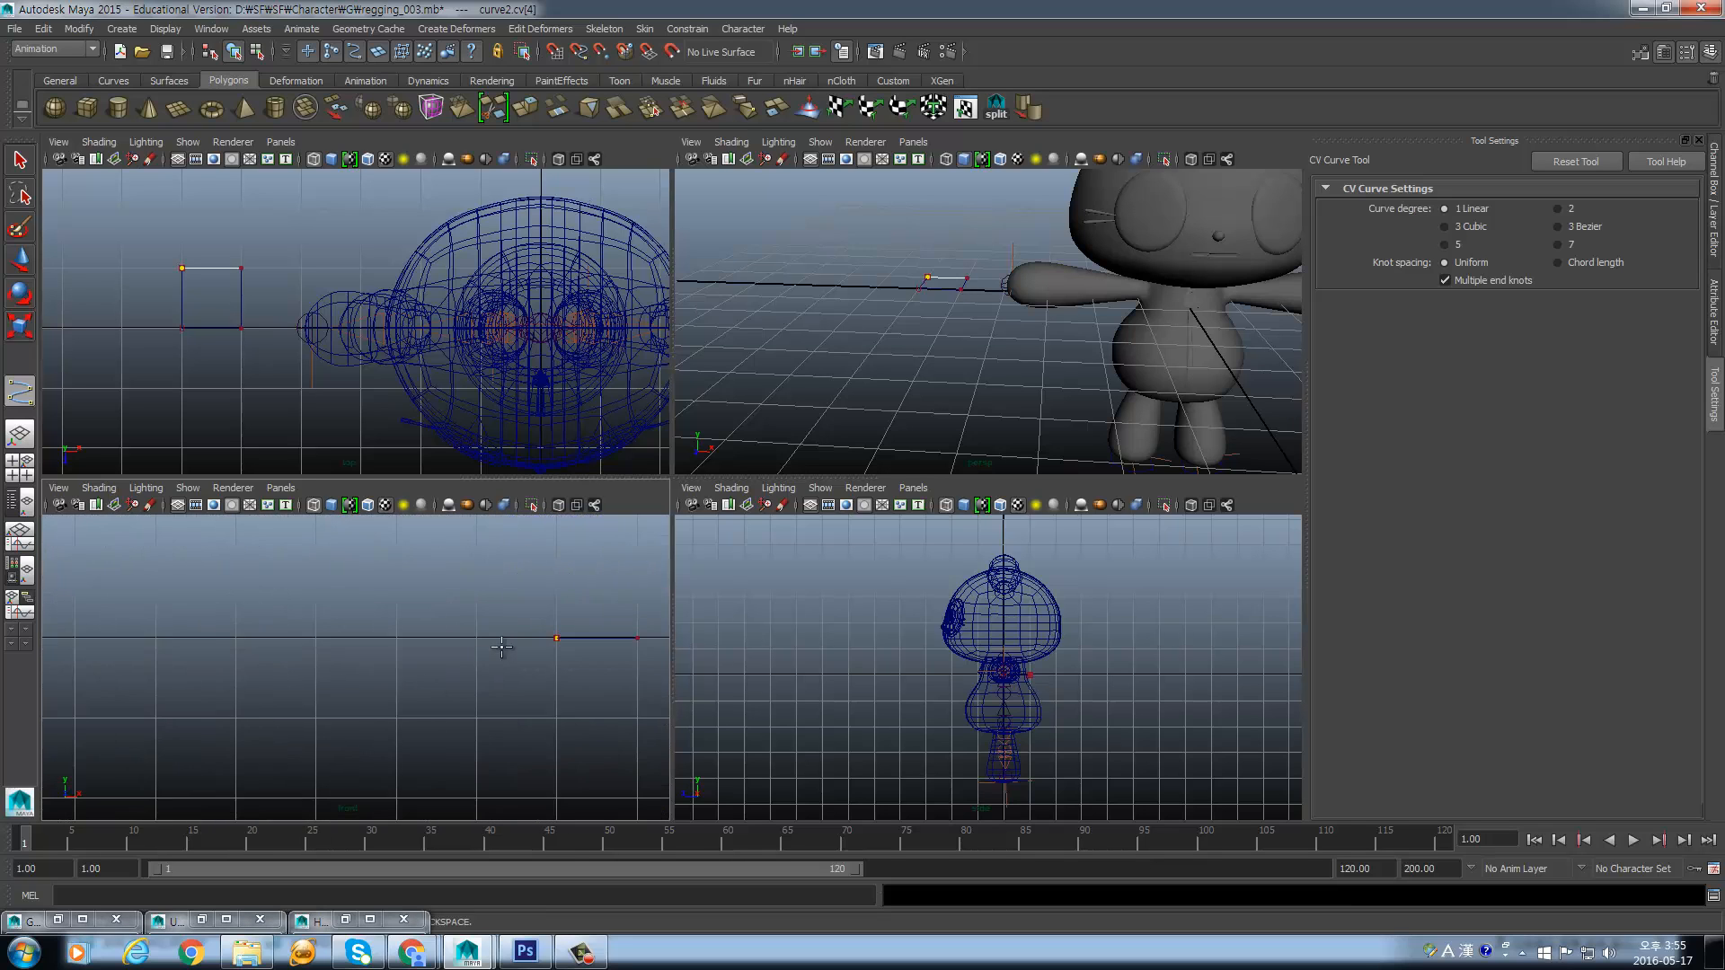
middle_click_drag(555, 635, 366, 674, "alt")
right_click_drag(365, 673, 401, 682, "alt")
middle_click_drag(401, 682, 400, 701, "alt")
key("x")
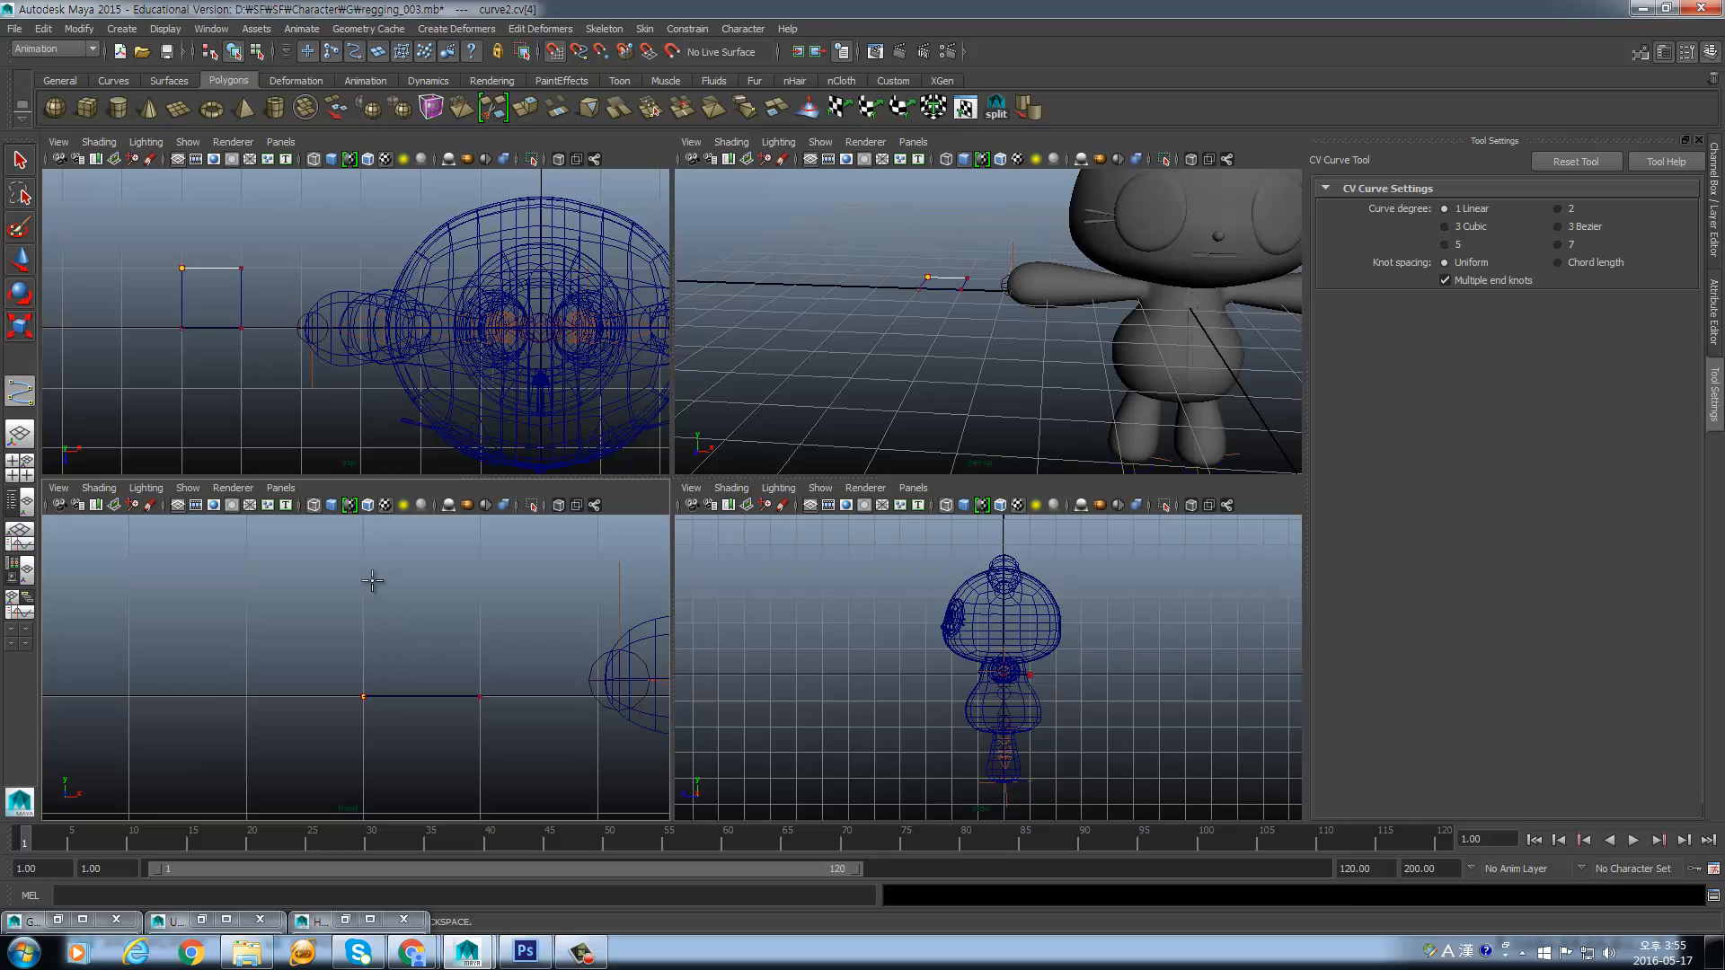
left_click(363, 581)
left_click(480, 580)
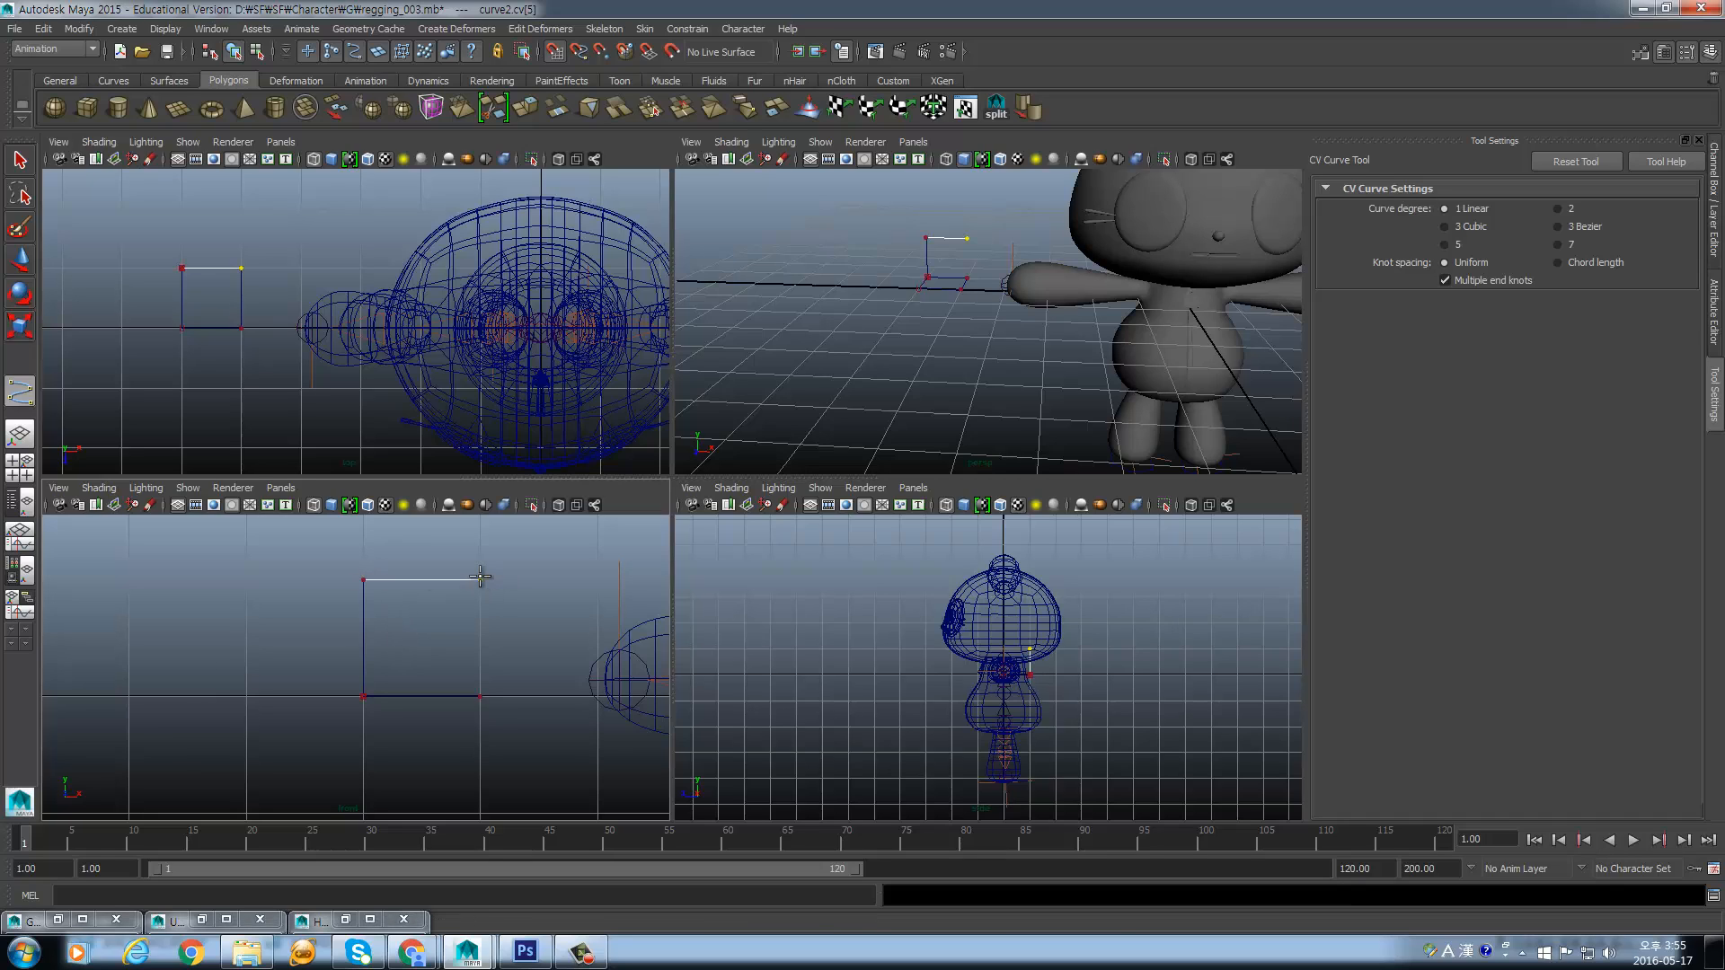
left_click(480, 696)
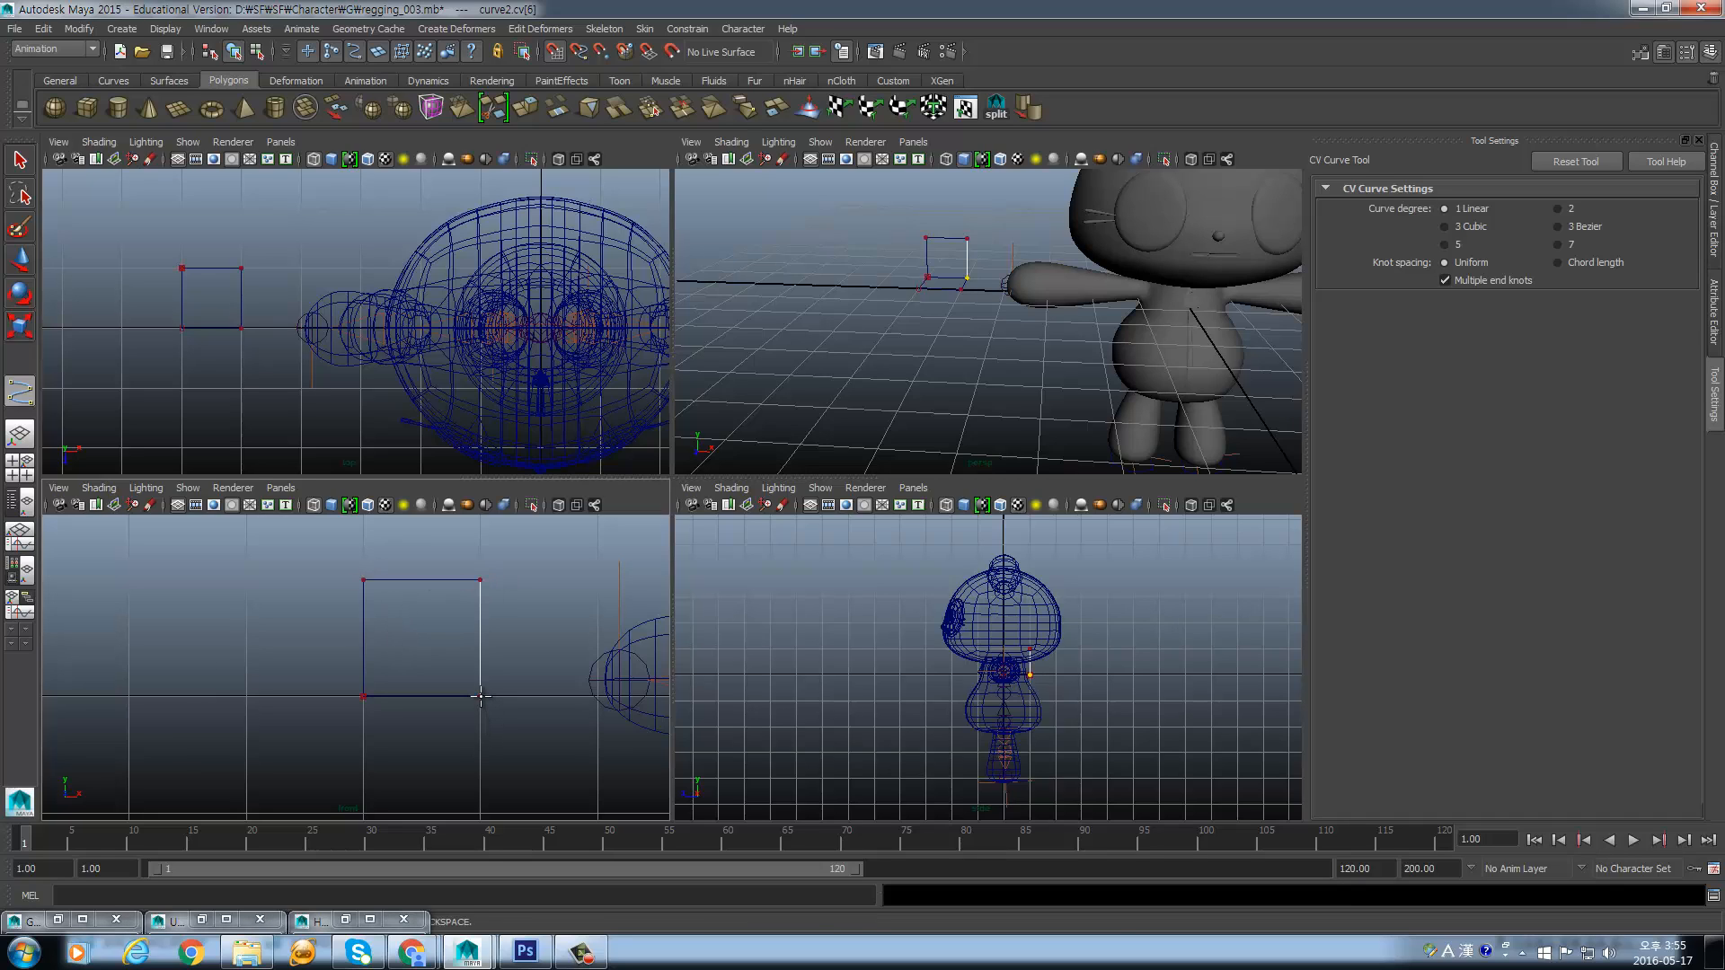
left_click(363, 697)
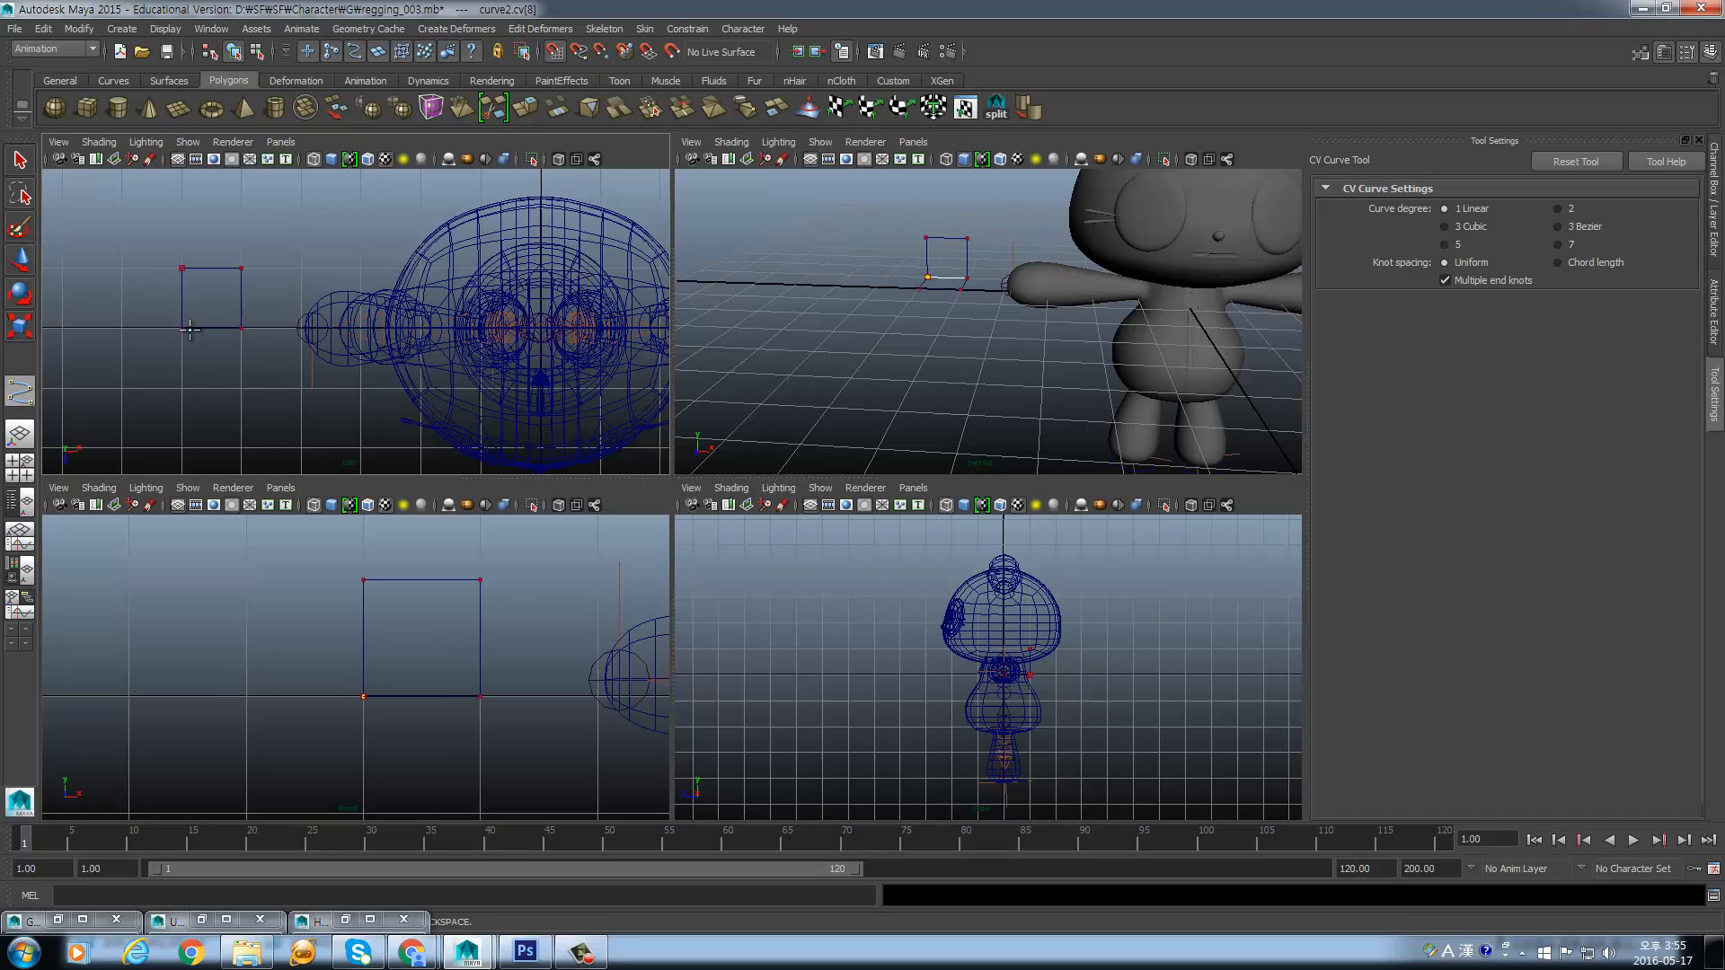
- Trace the cube's front face and remaining top edges with grid-snapped points, and finish the curve as a wireframe cube
left_click(180, 328)
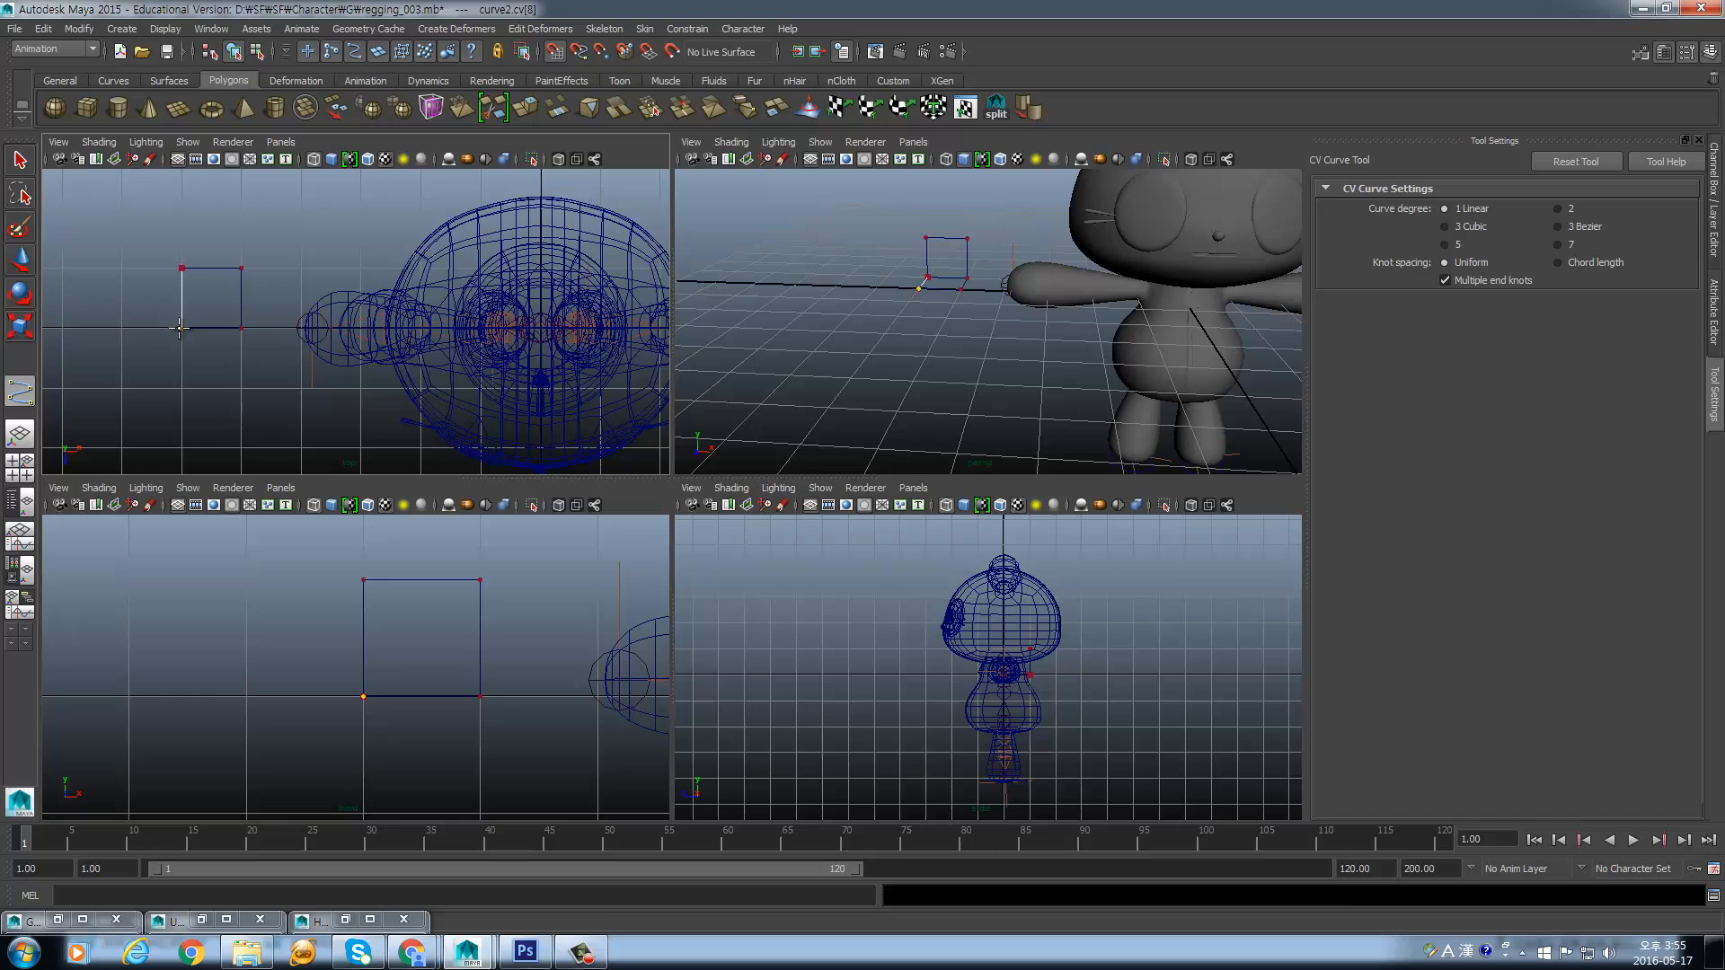
left_click(363, 580)
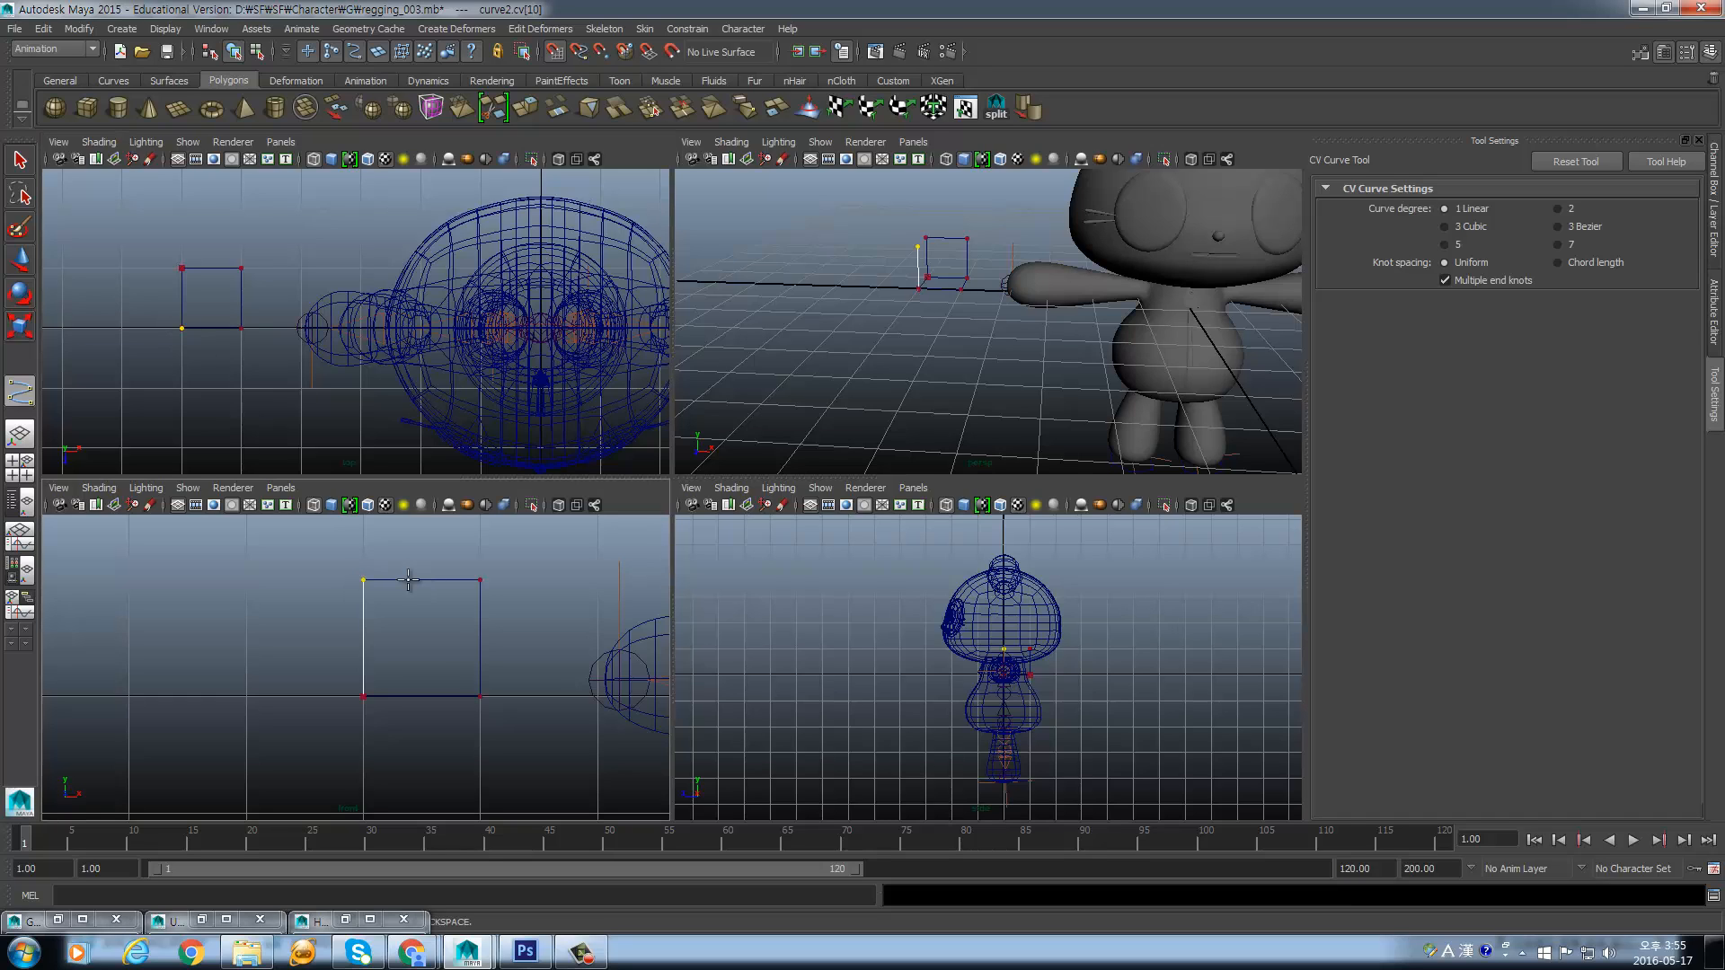
left_click(481, 579)
left_click(481, 695)
left_click(241, 268)
left_click(182, 268)
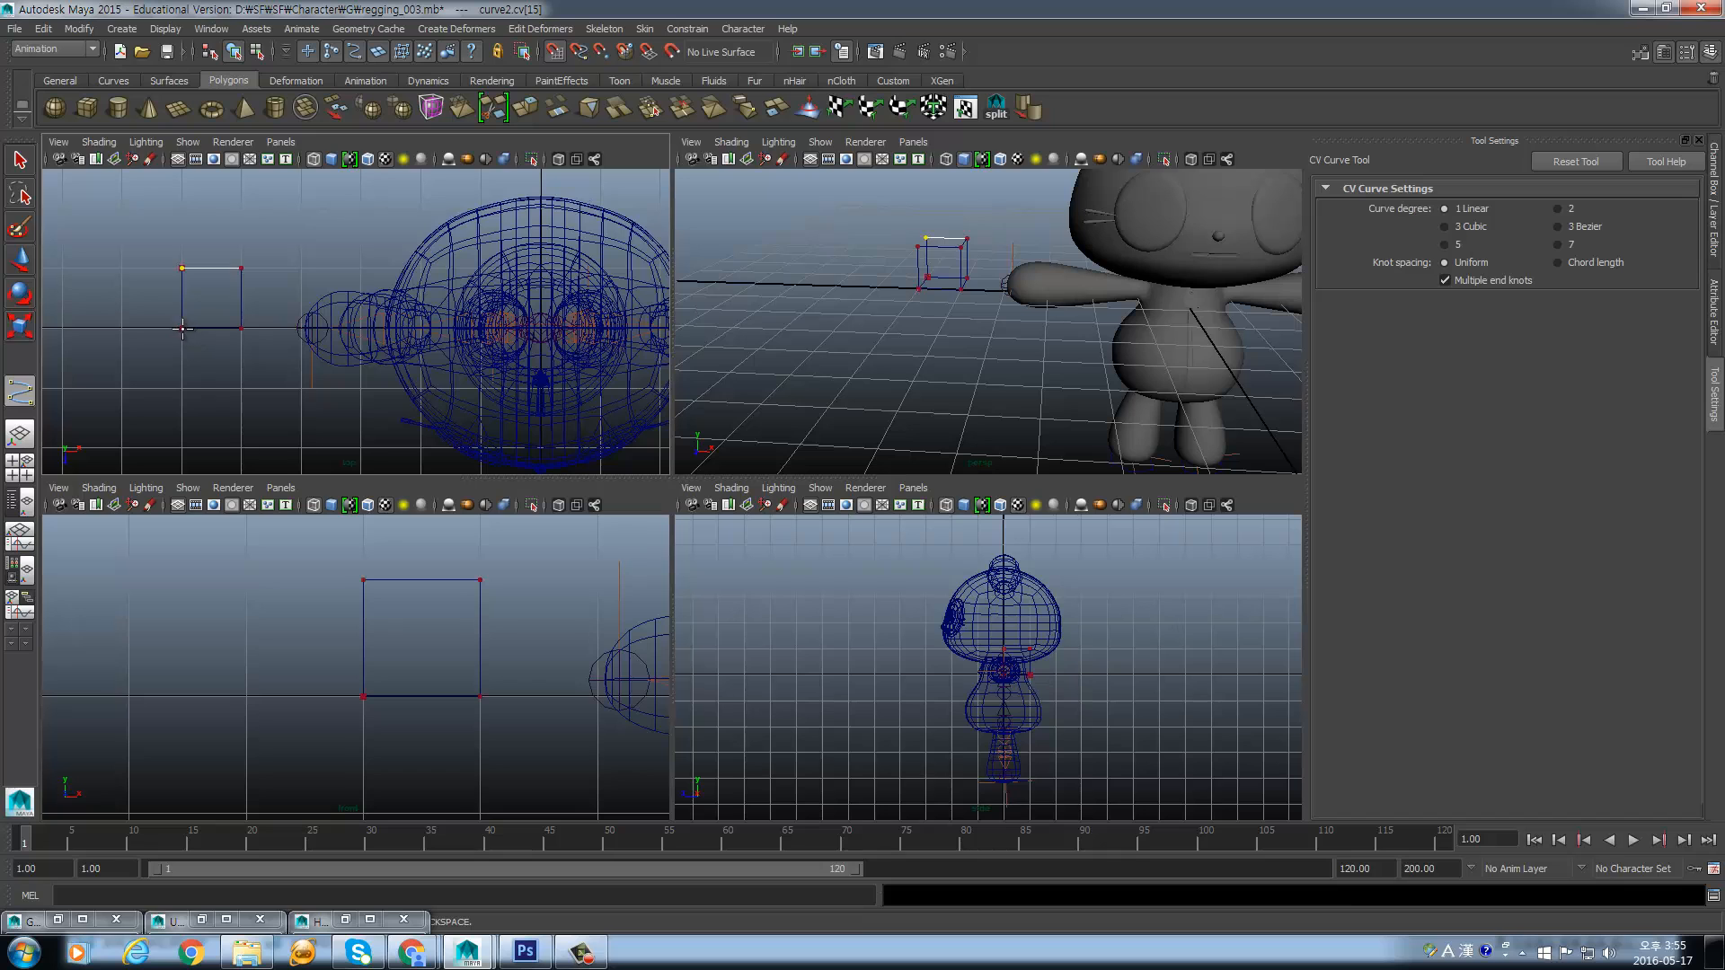
left_click(182, 328)
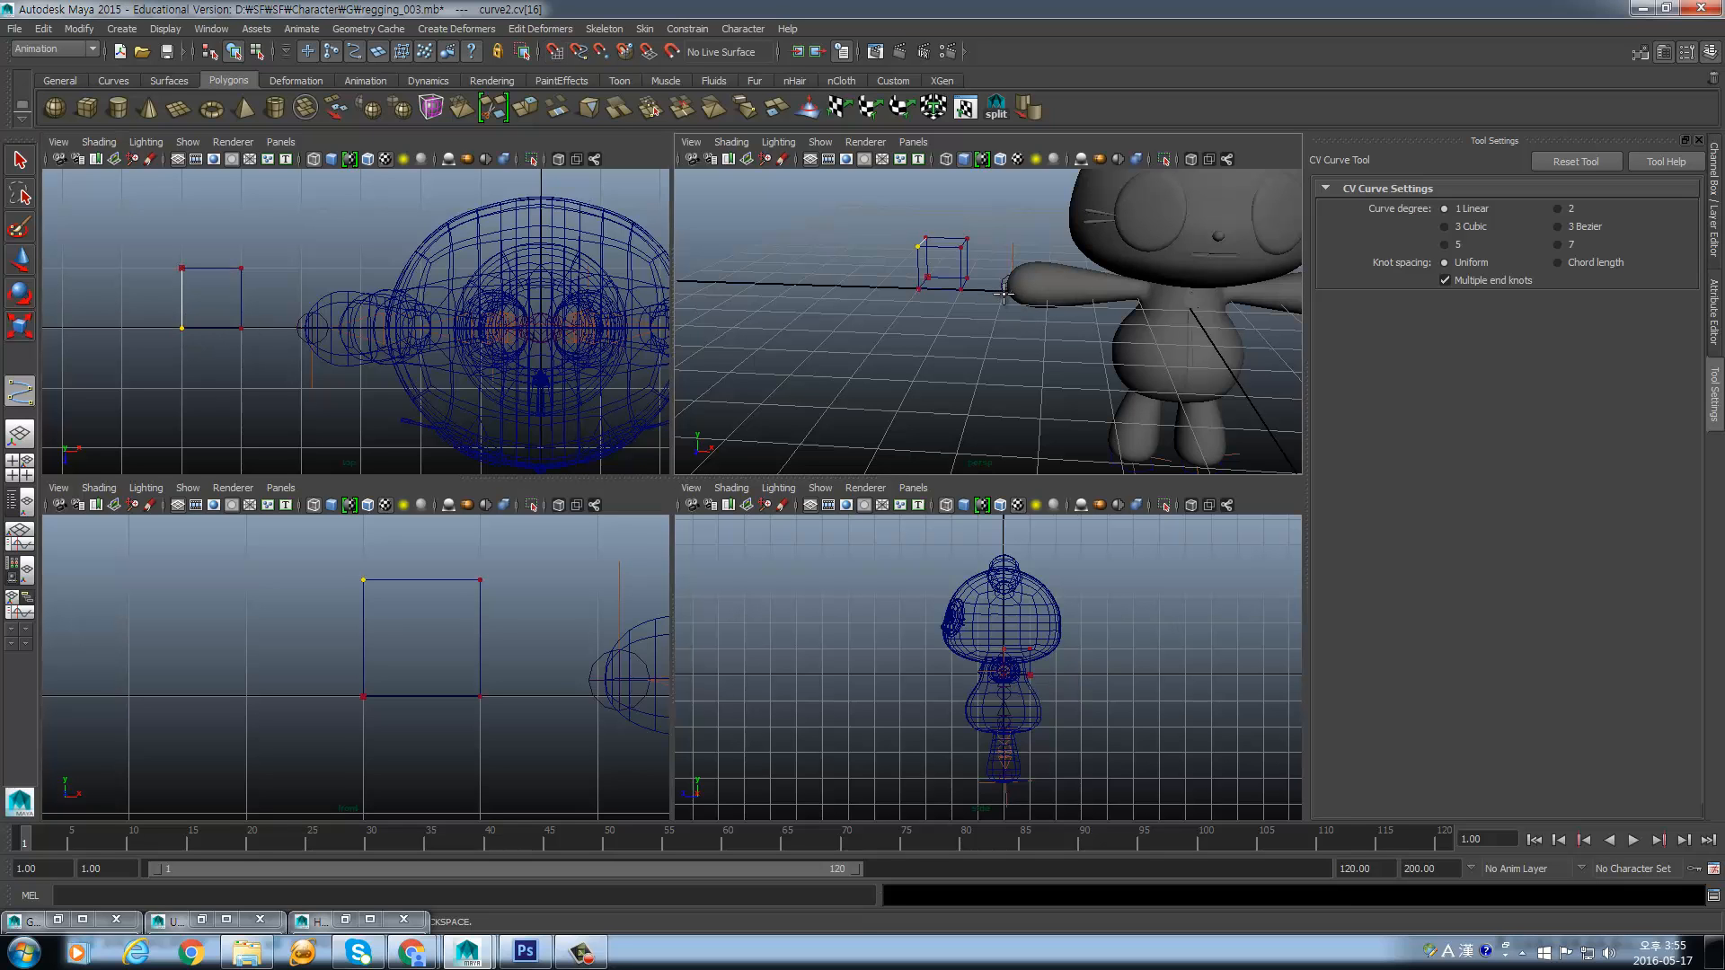
mouse_move(983, 280)
left_mouse_down("alt")
mouse_move(934, 297)
mouse_move(978, 324)
mouse_move(1010, 313)
mouse_move(954, 273)
mouse_move(969, 261)
left_mouse_up("alt")
key("q")
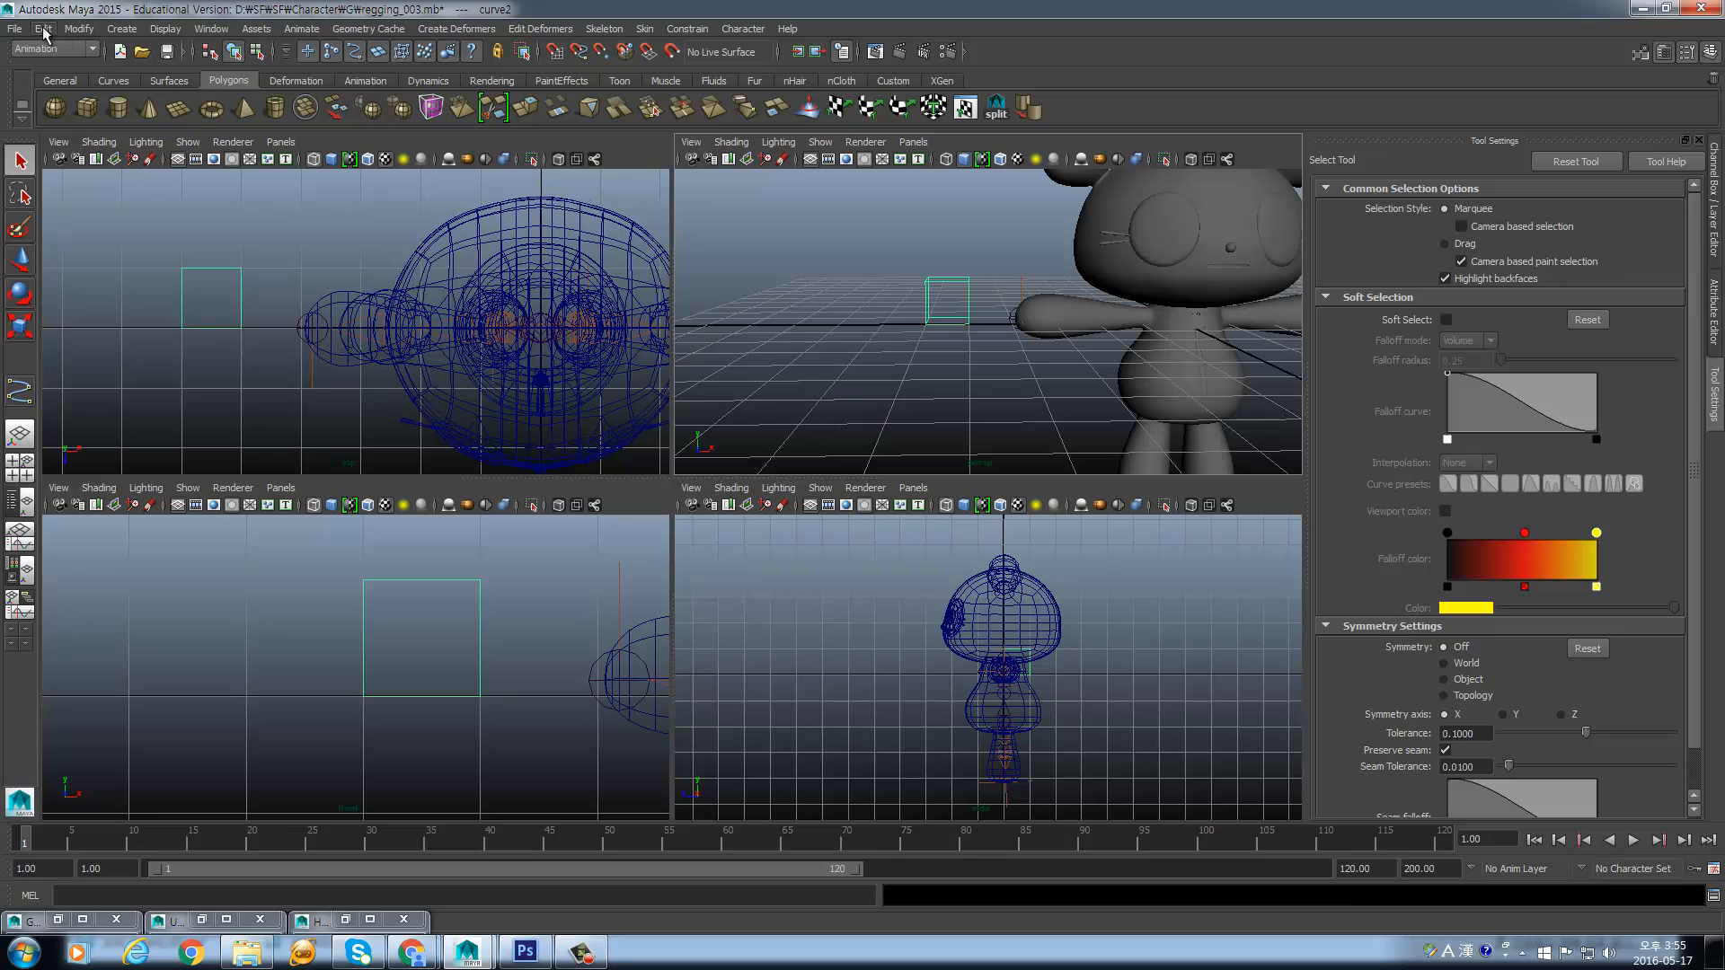
- Center the pivot of the cube curve and activate the Move Tool on it
left_click(79, 29)
mouse_move(83, 63)
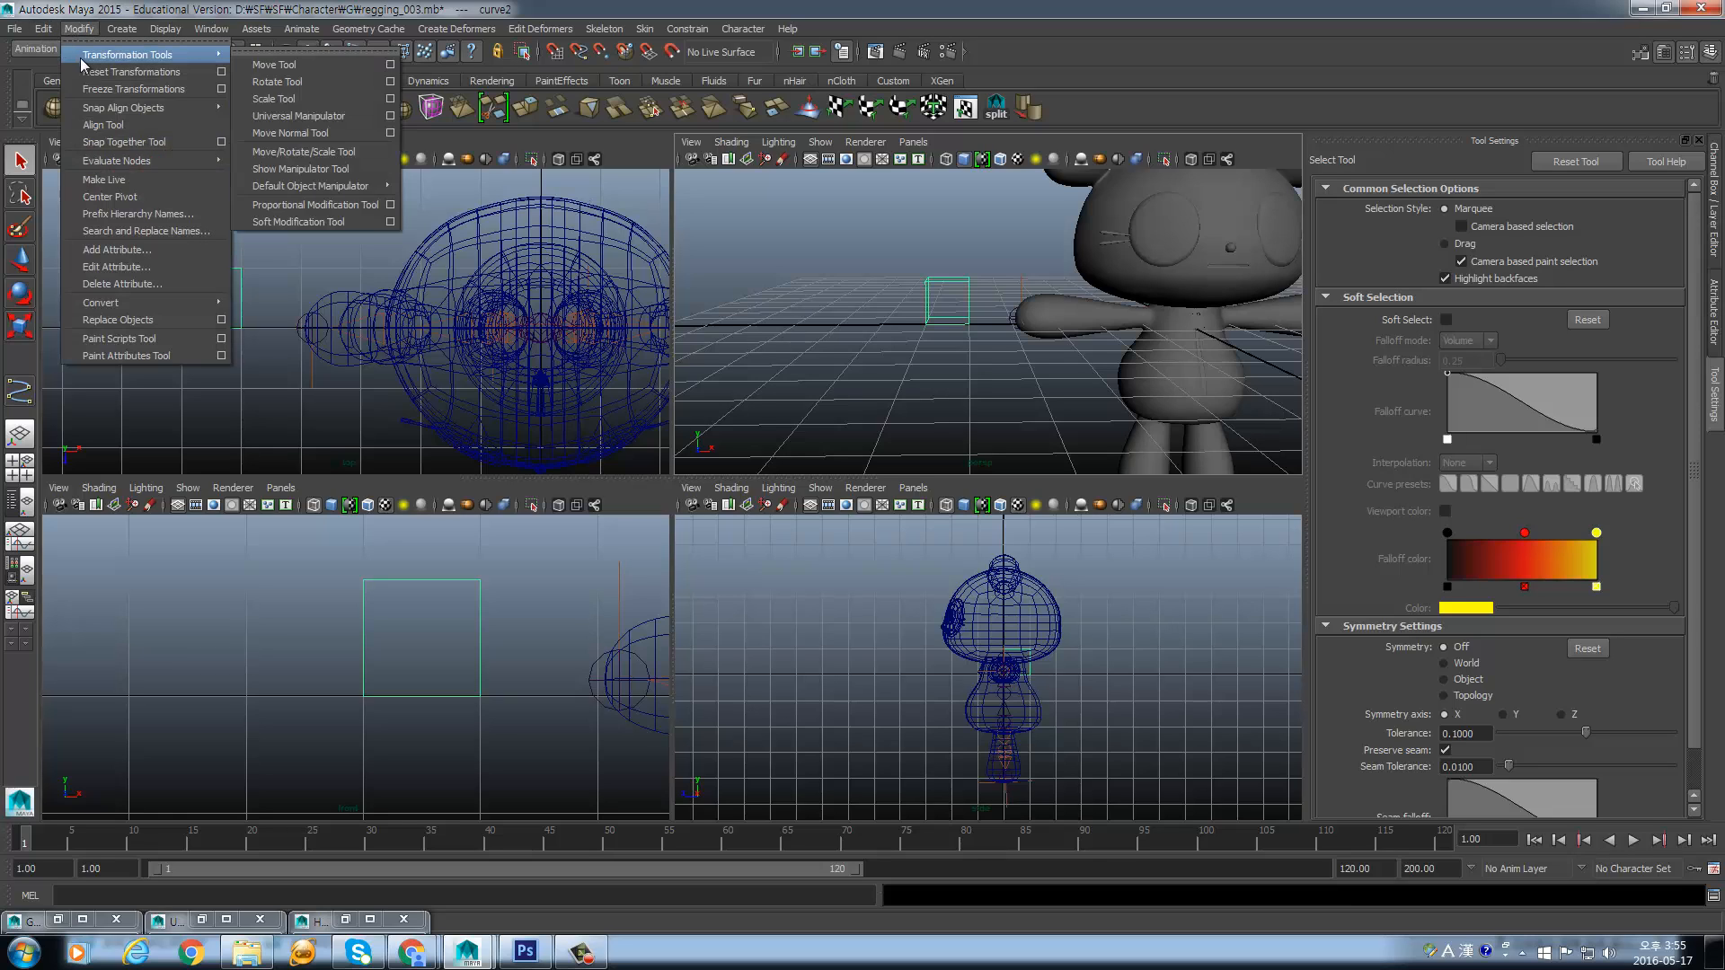
left_click(111, 196)
key("w")
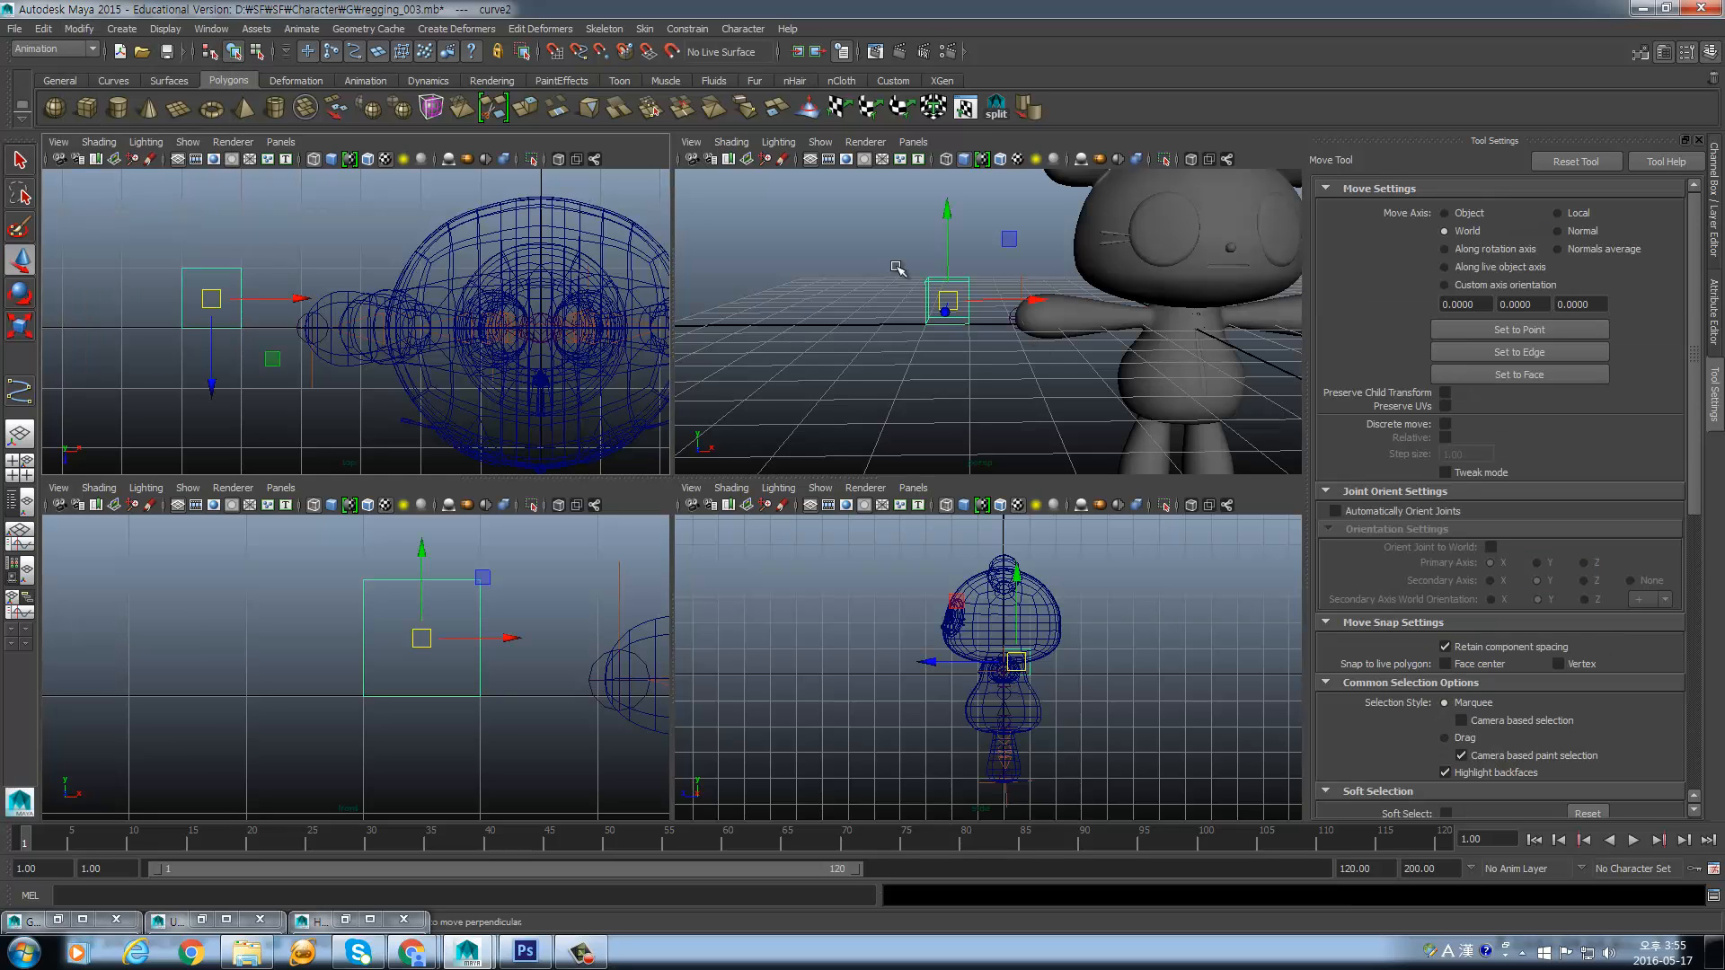
- Snap the cube curve to the grid centre in the top view and freeze its transformations
scroll(514, 655, "down", 6)
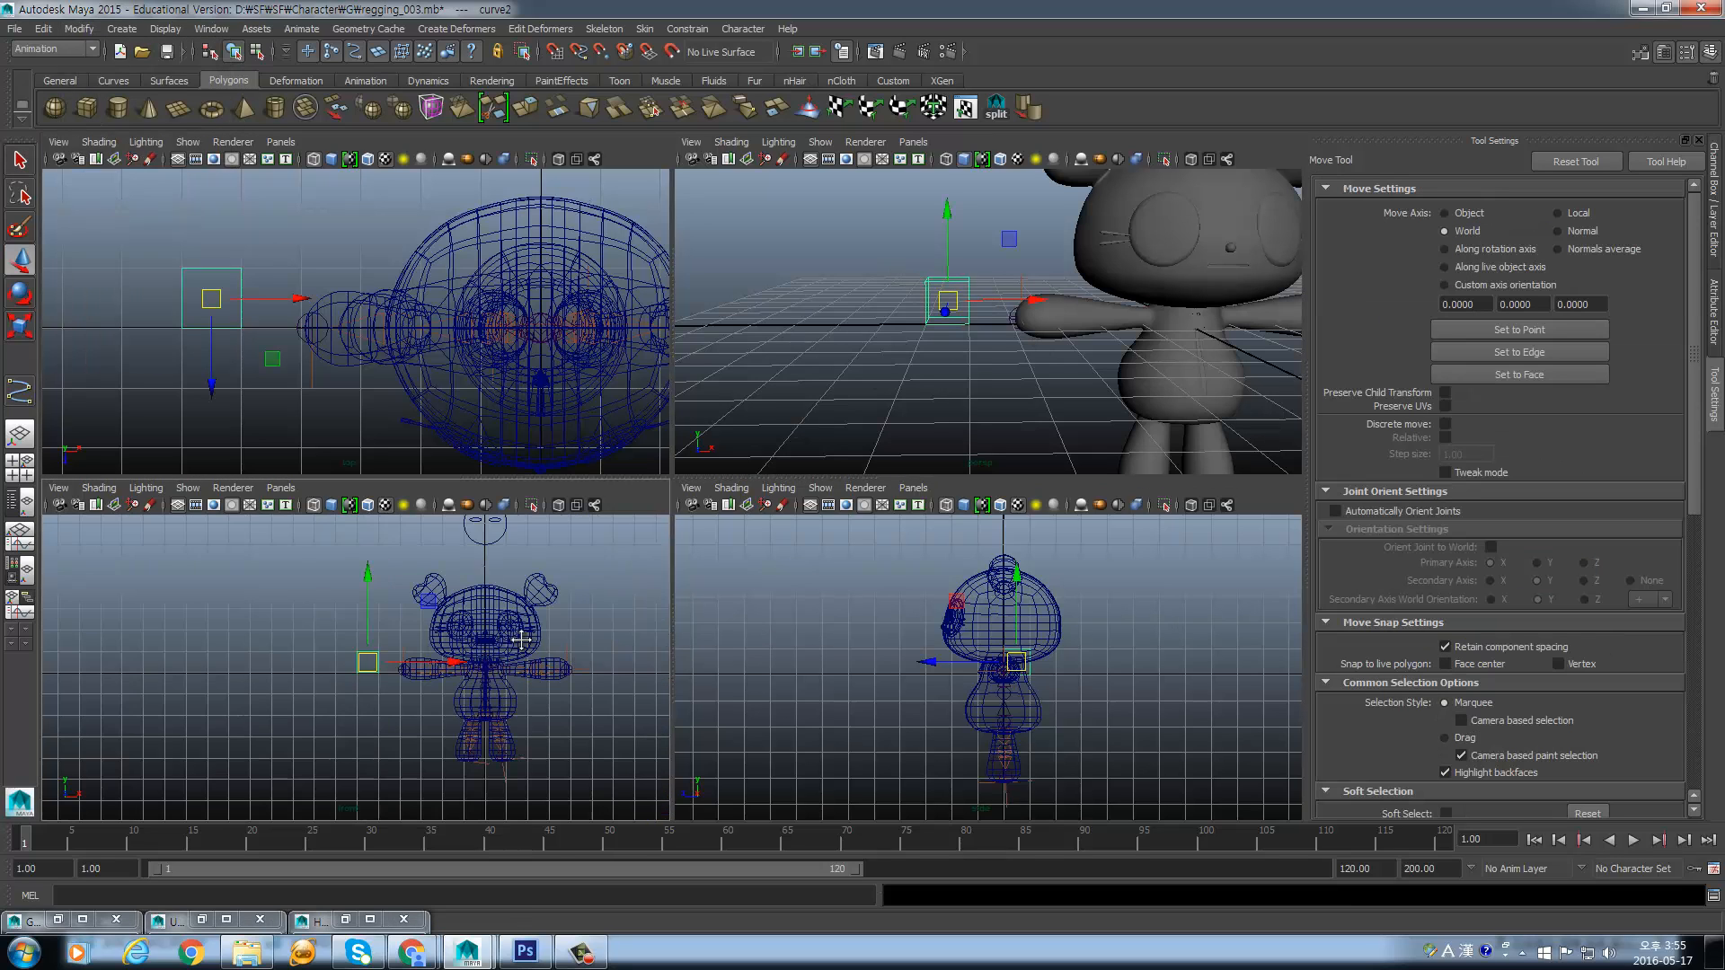
middle_click_drag(496, 679, 431, 653, "alt")
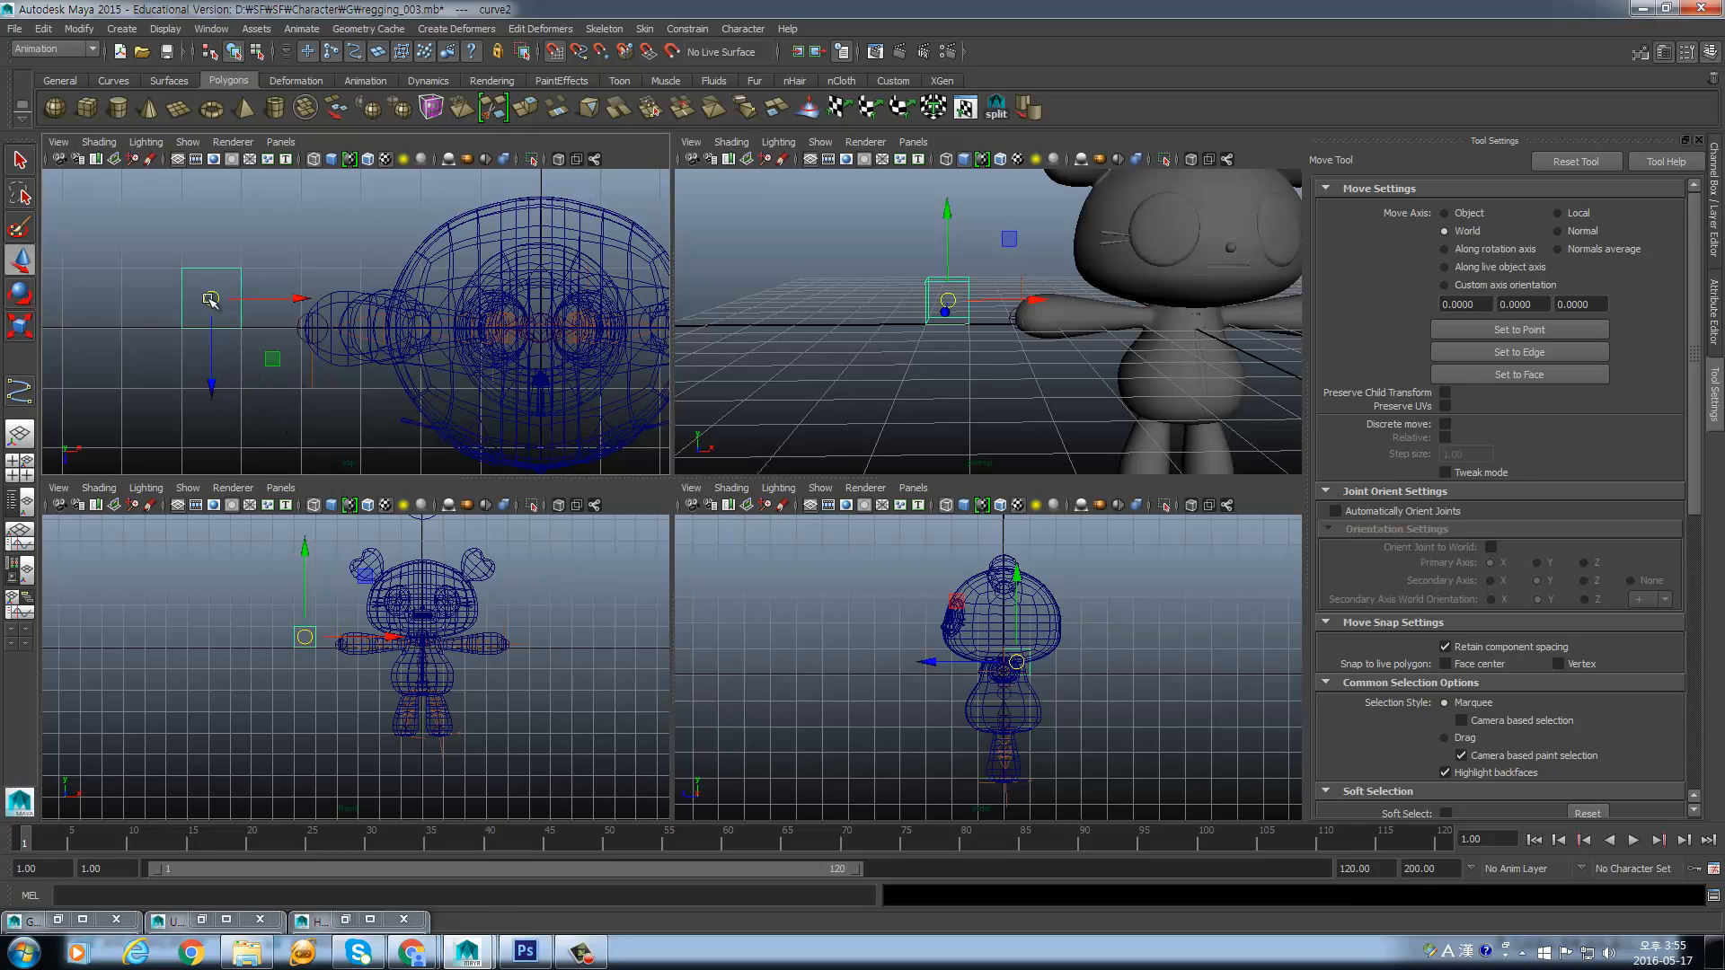
left_click_drag(212, 299, 495, 319)
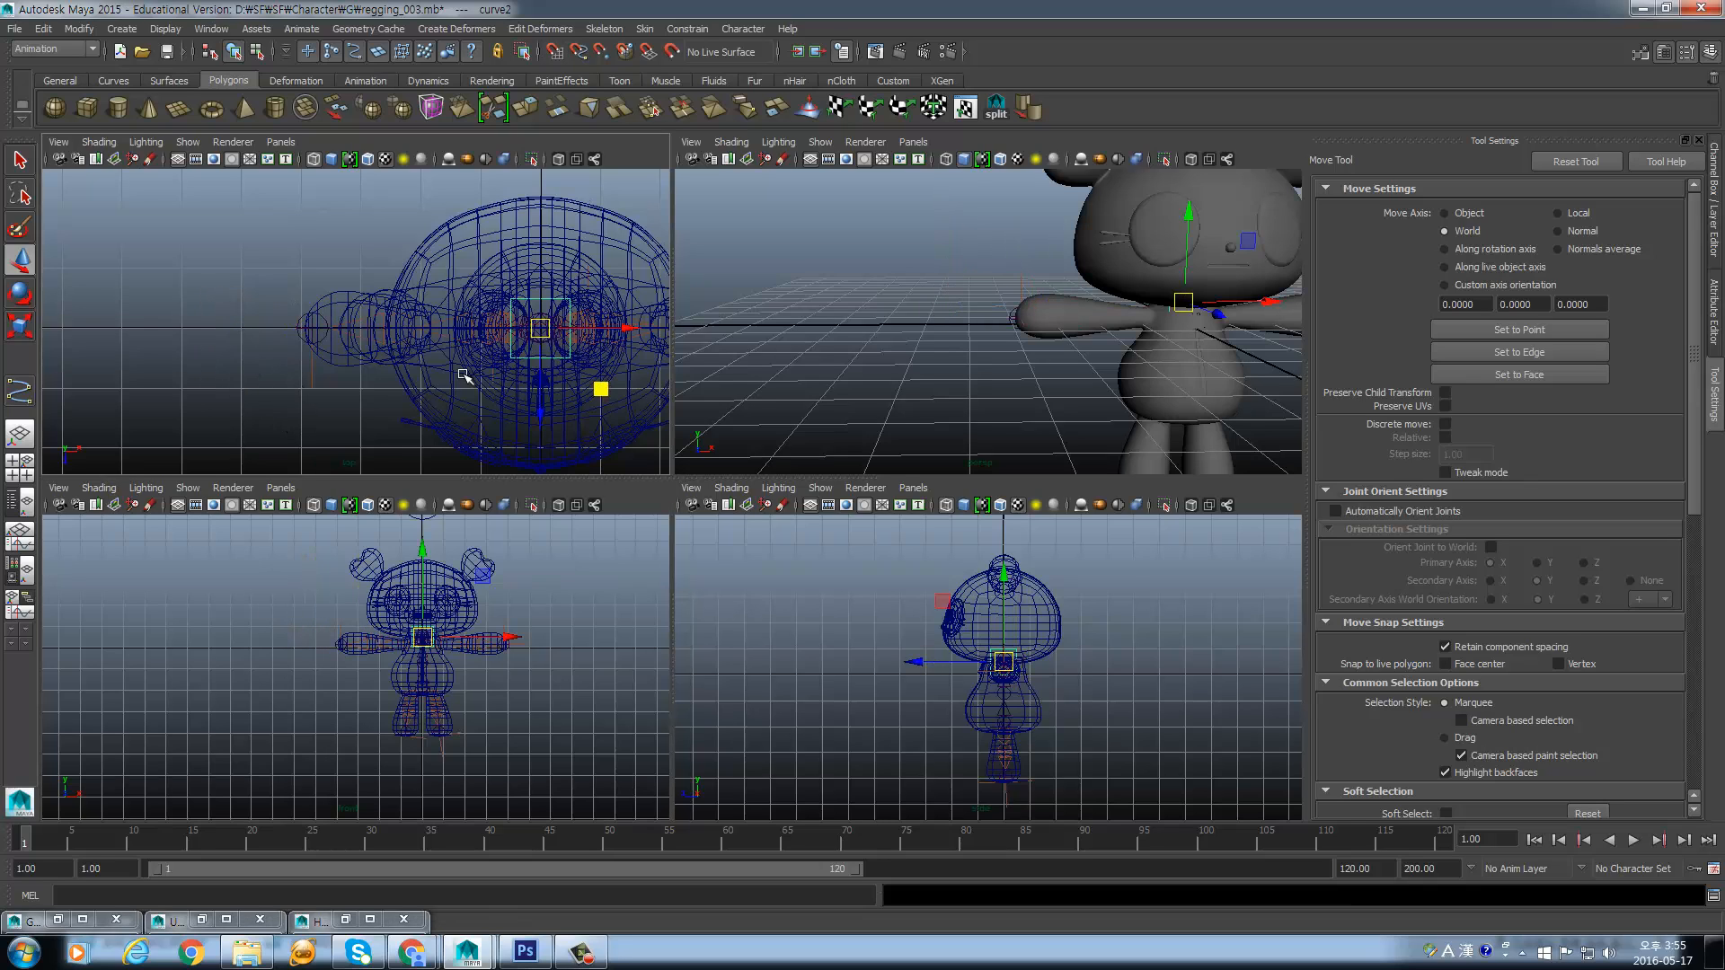
middle_click_drag(560, 349, 274, 344, "alt")
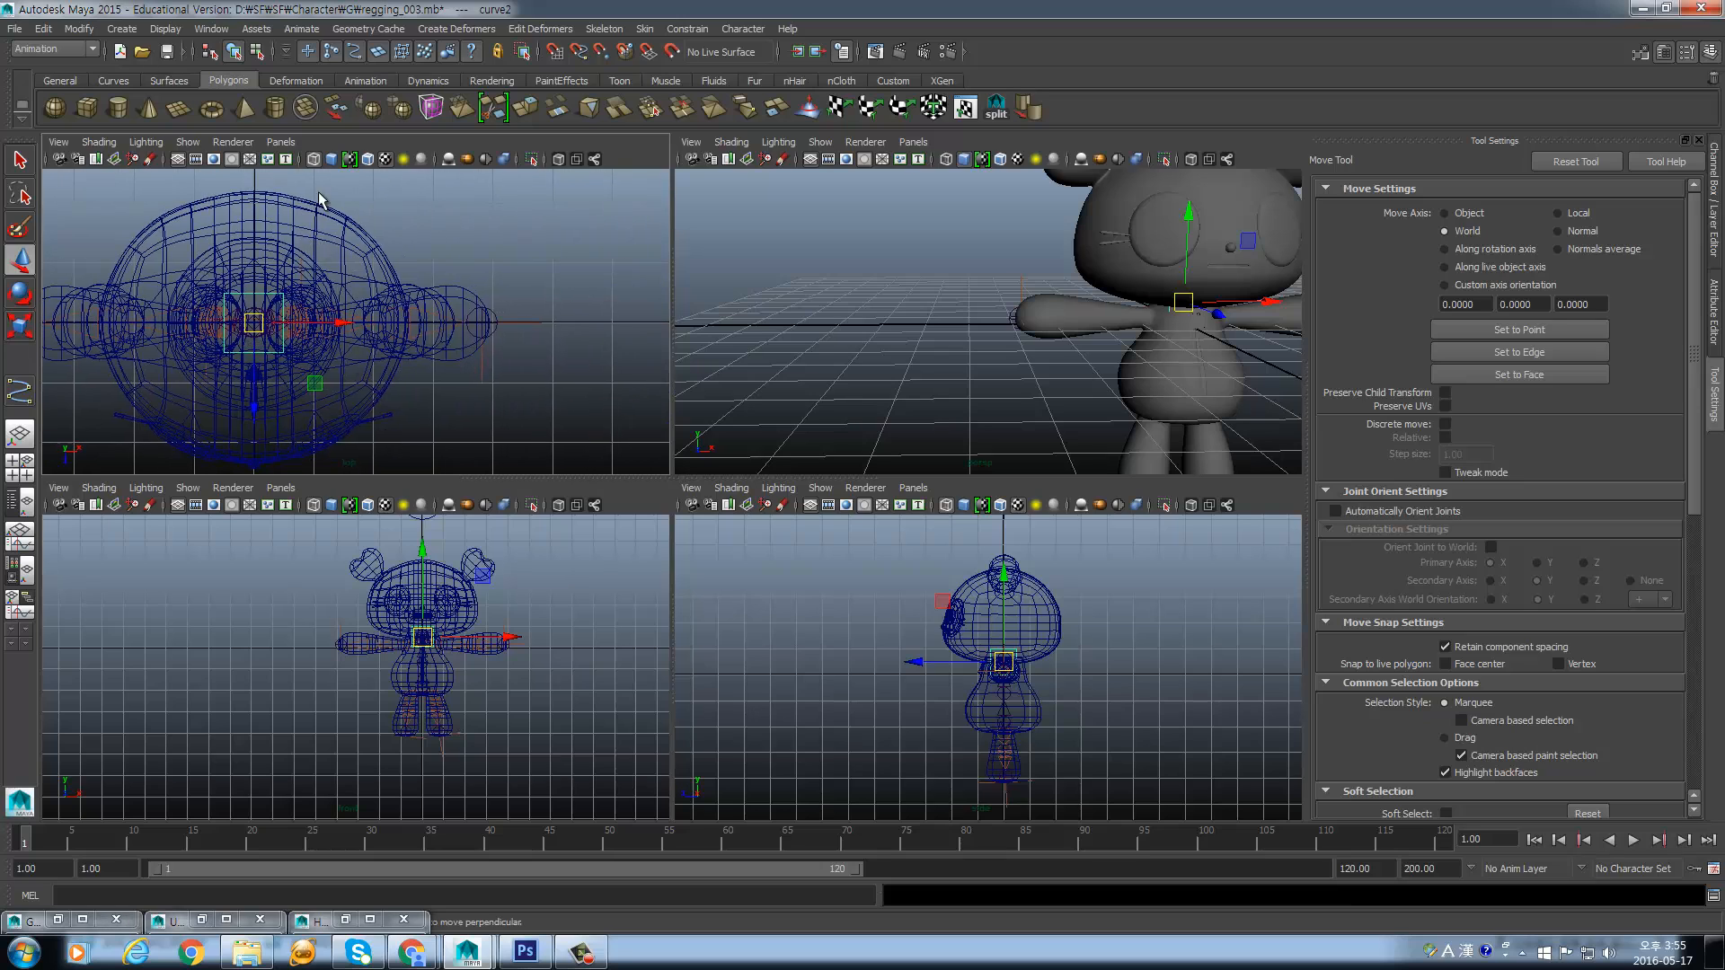
left_click(79, 29)
left_click(131, 89)
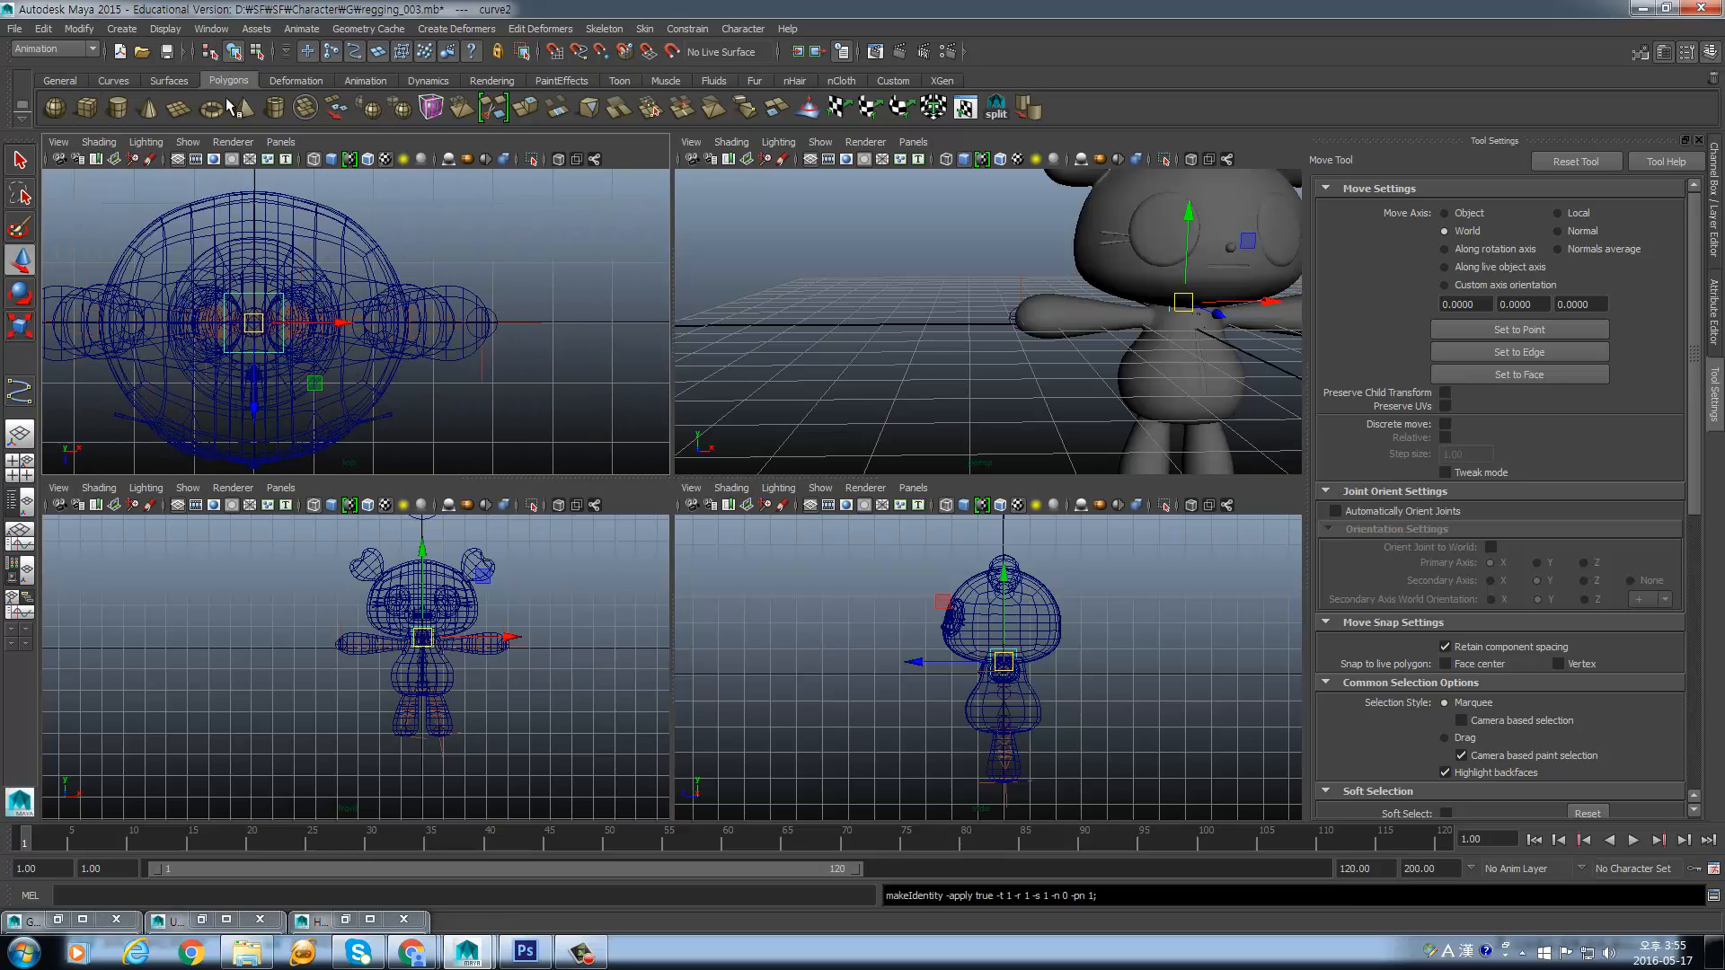
left_click(1713, 202)
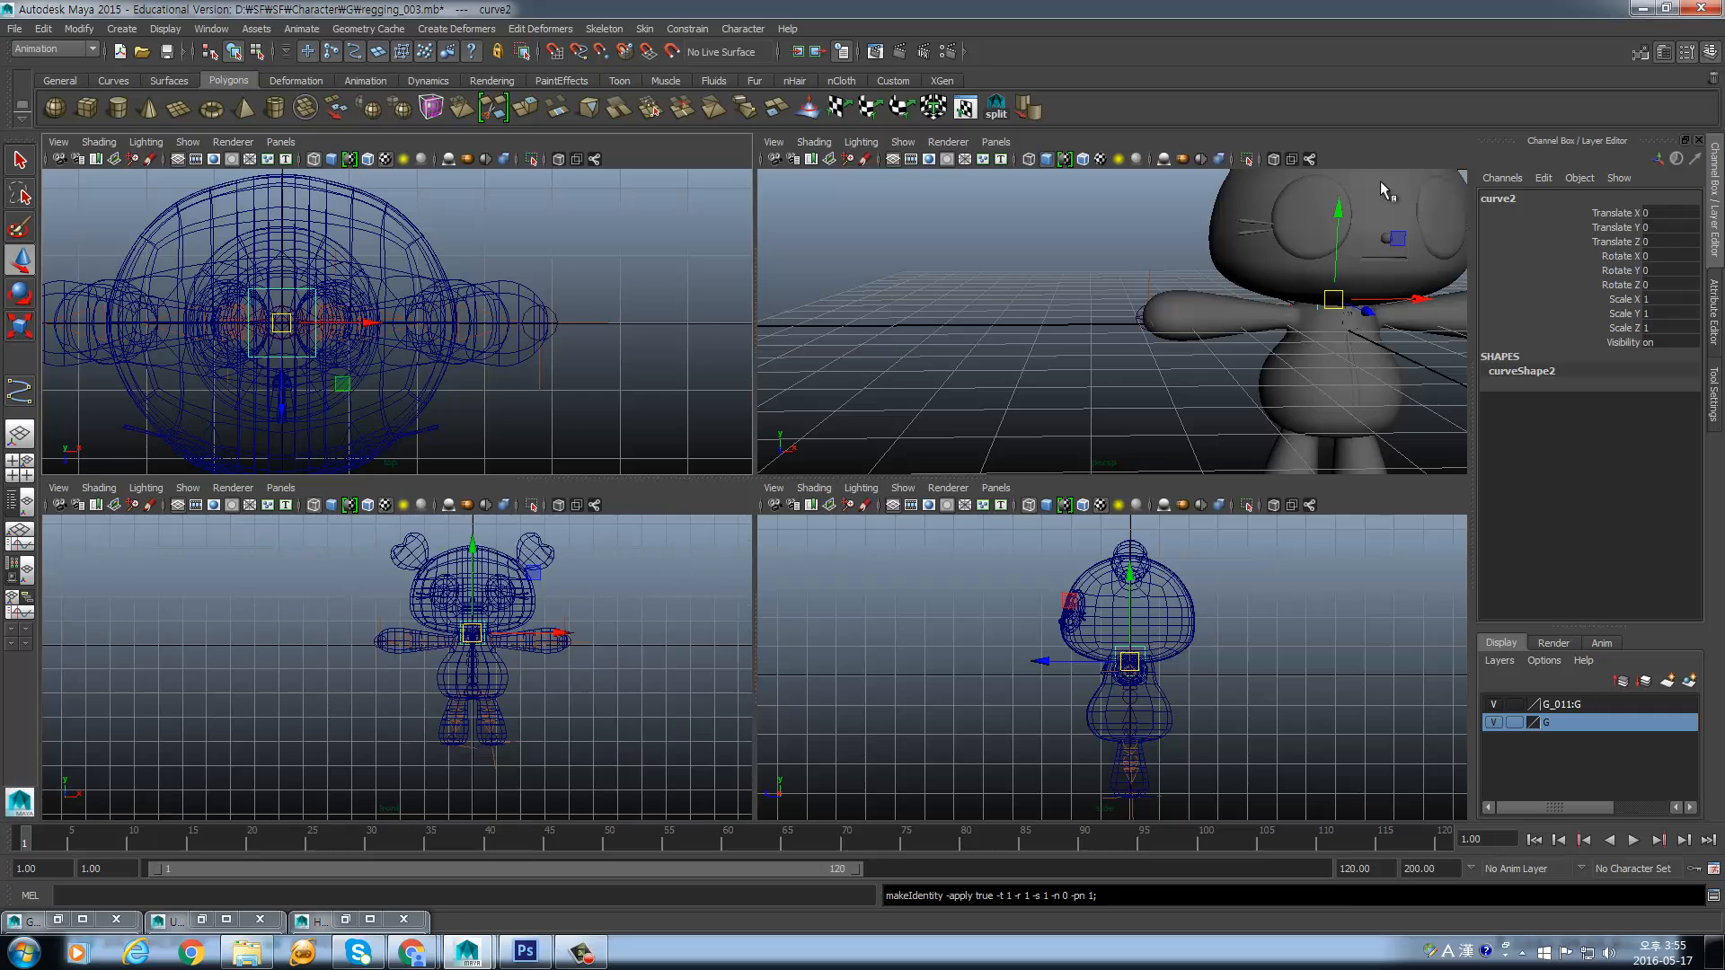
- Snap the cube curve onto the end joint of the character's left arm
scroll(330, 330, "up", 5)
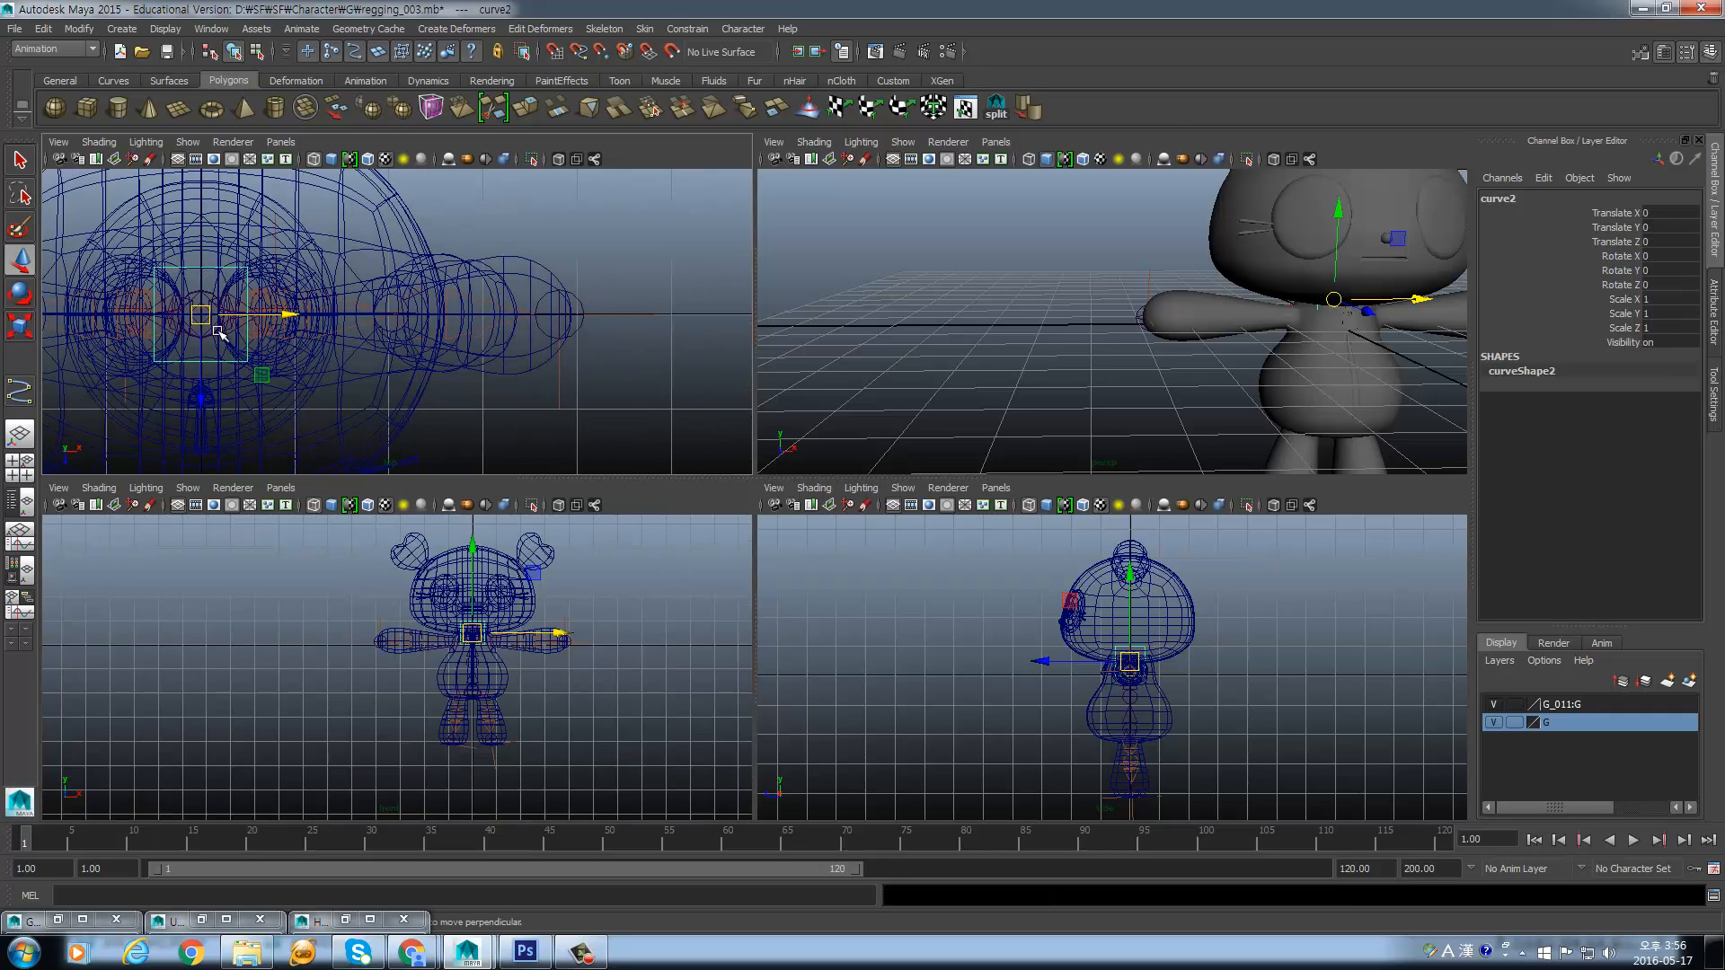
left_click_drag(200, 314, 559, 315)
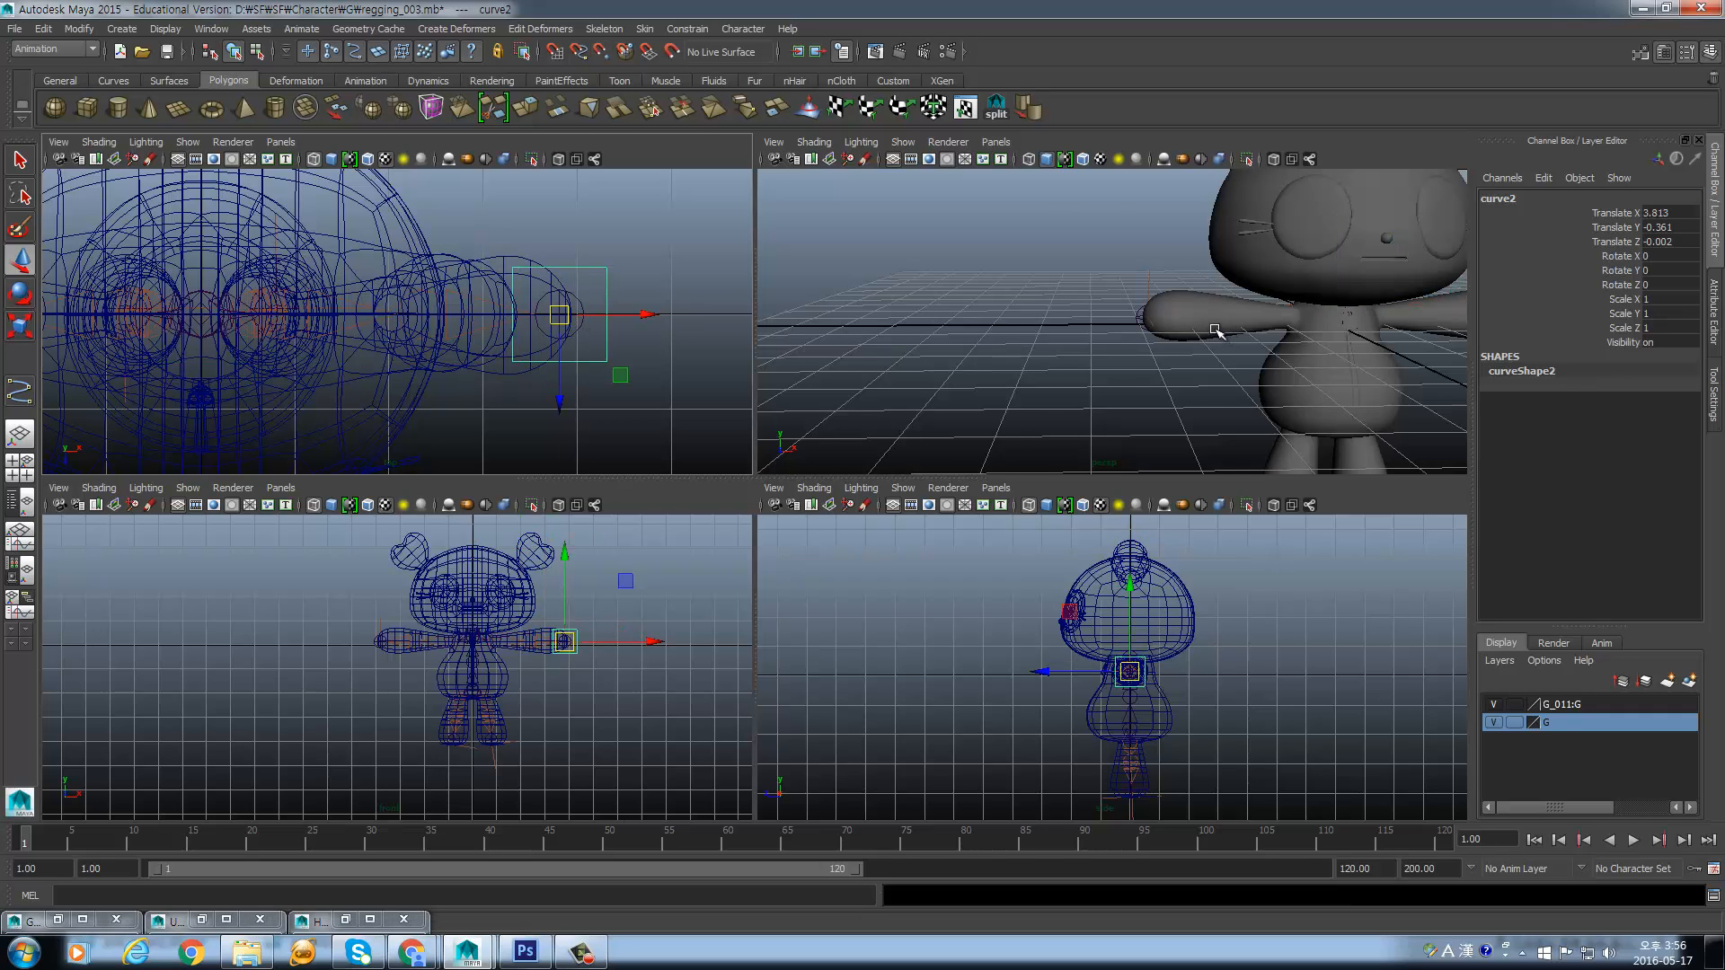
key("f")
mouse_move(1126, 339)
left_mouse_down("alt")
mouse_move(1032, 346)
mouse_move(1102, 350)
left_mouse_up("alt")
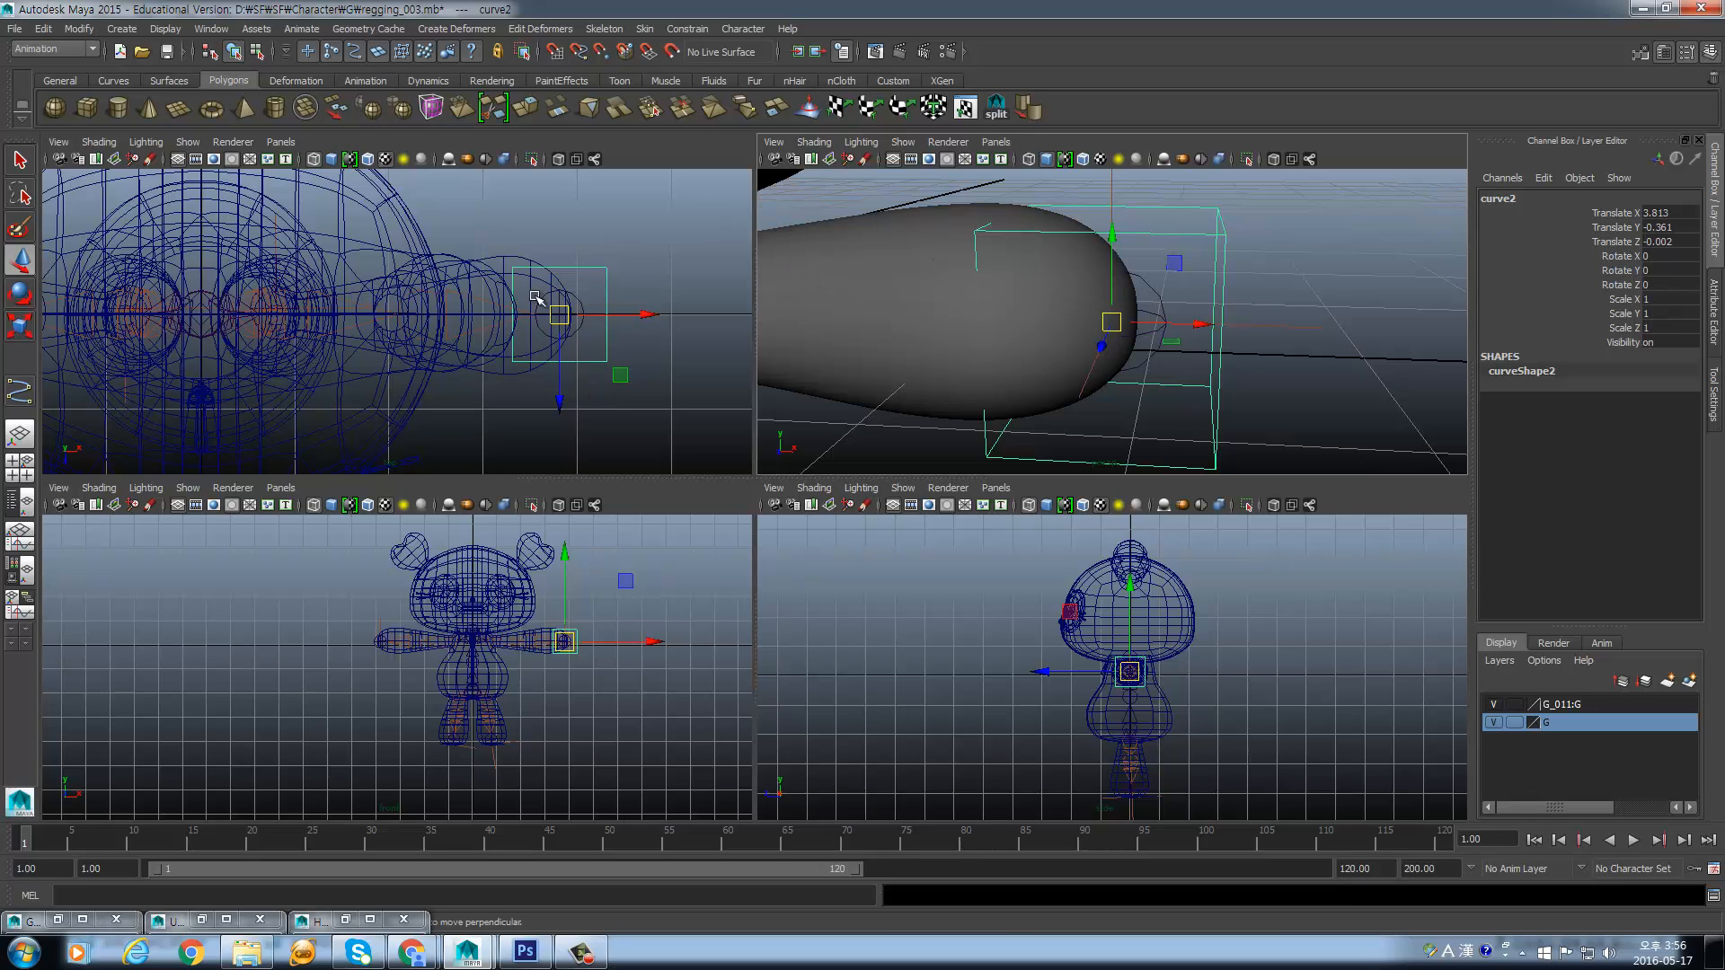
middle_click_drag(540, 341, 561, 341, "alt")
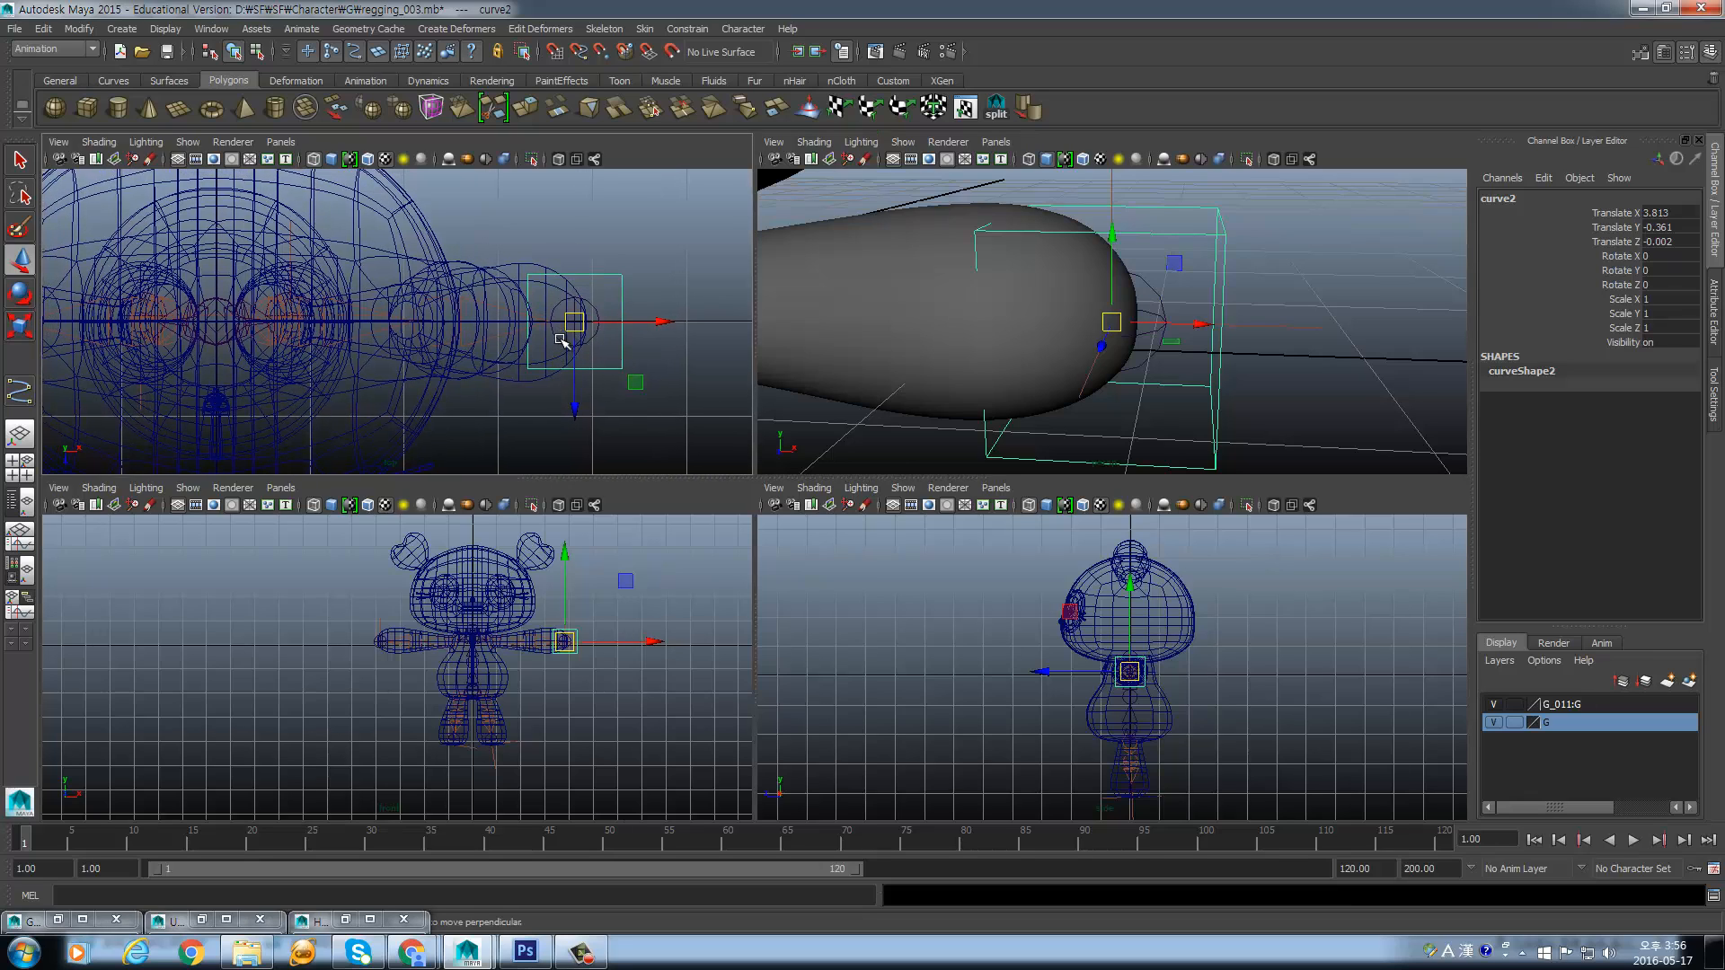
- Freeze the cube curve's transformations at the arm's end joint
left_click(78, 29)
mouse_move(118, 111)
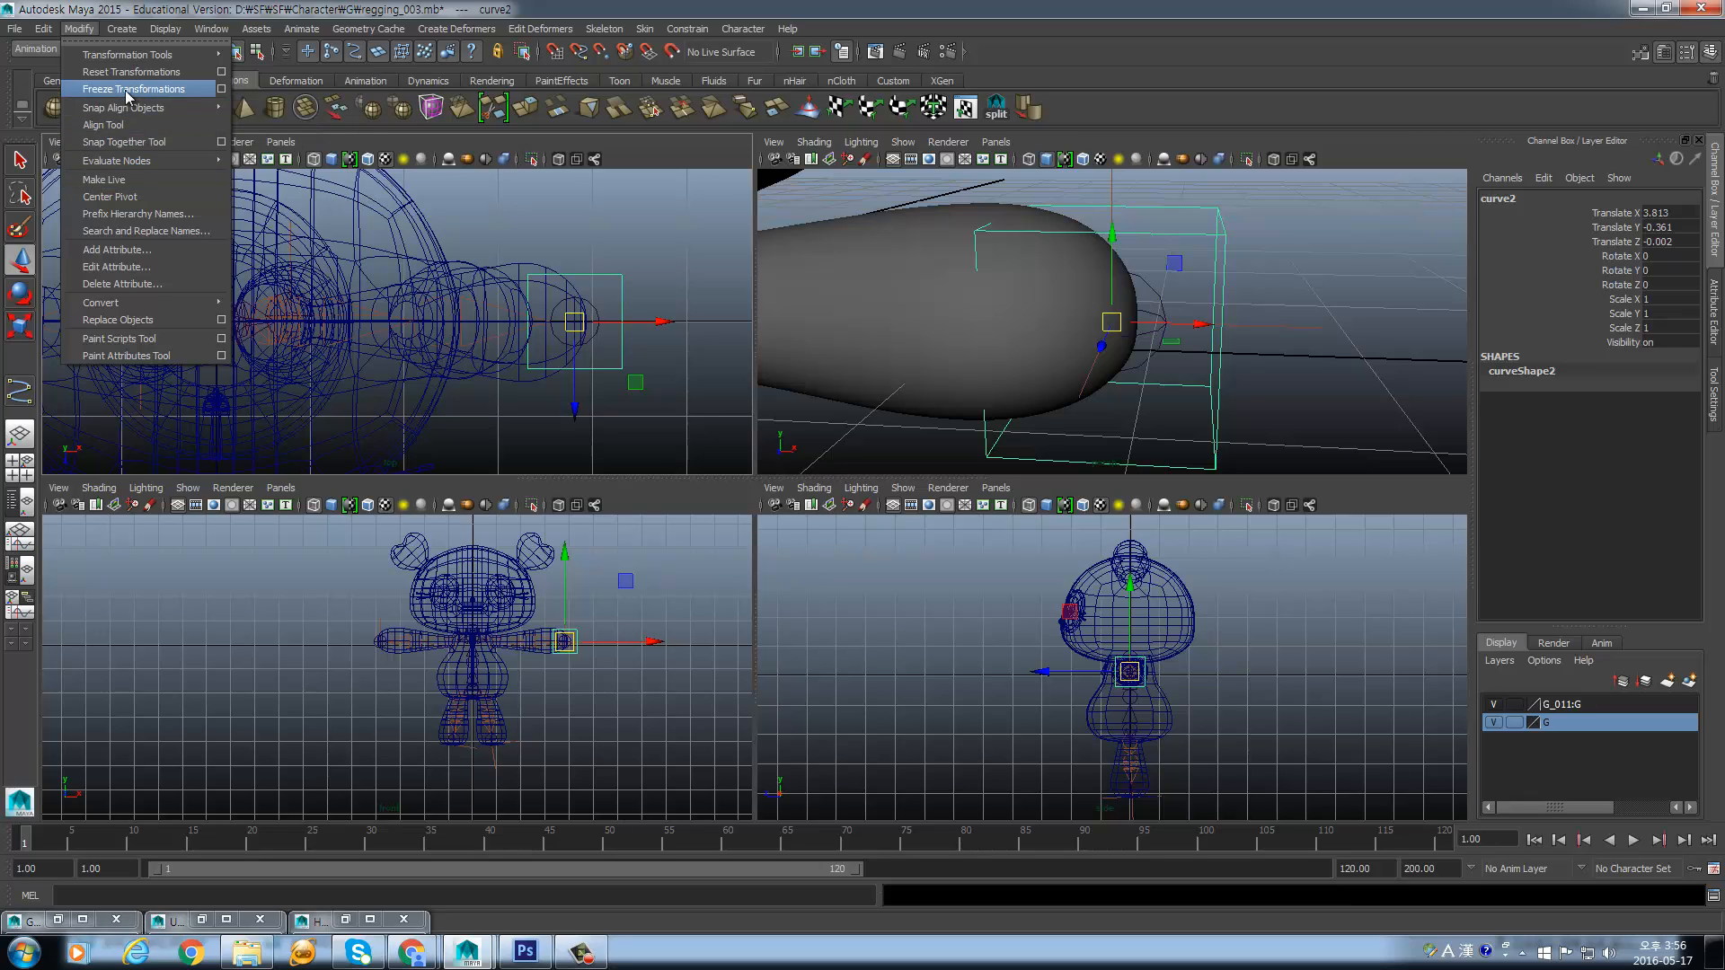
left_click(129, 89)
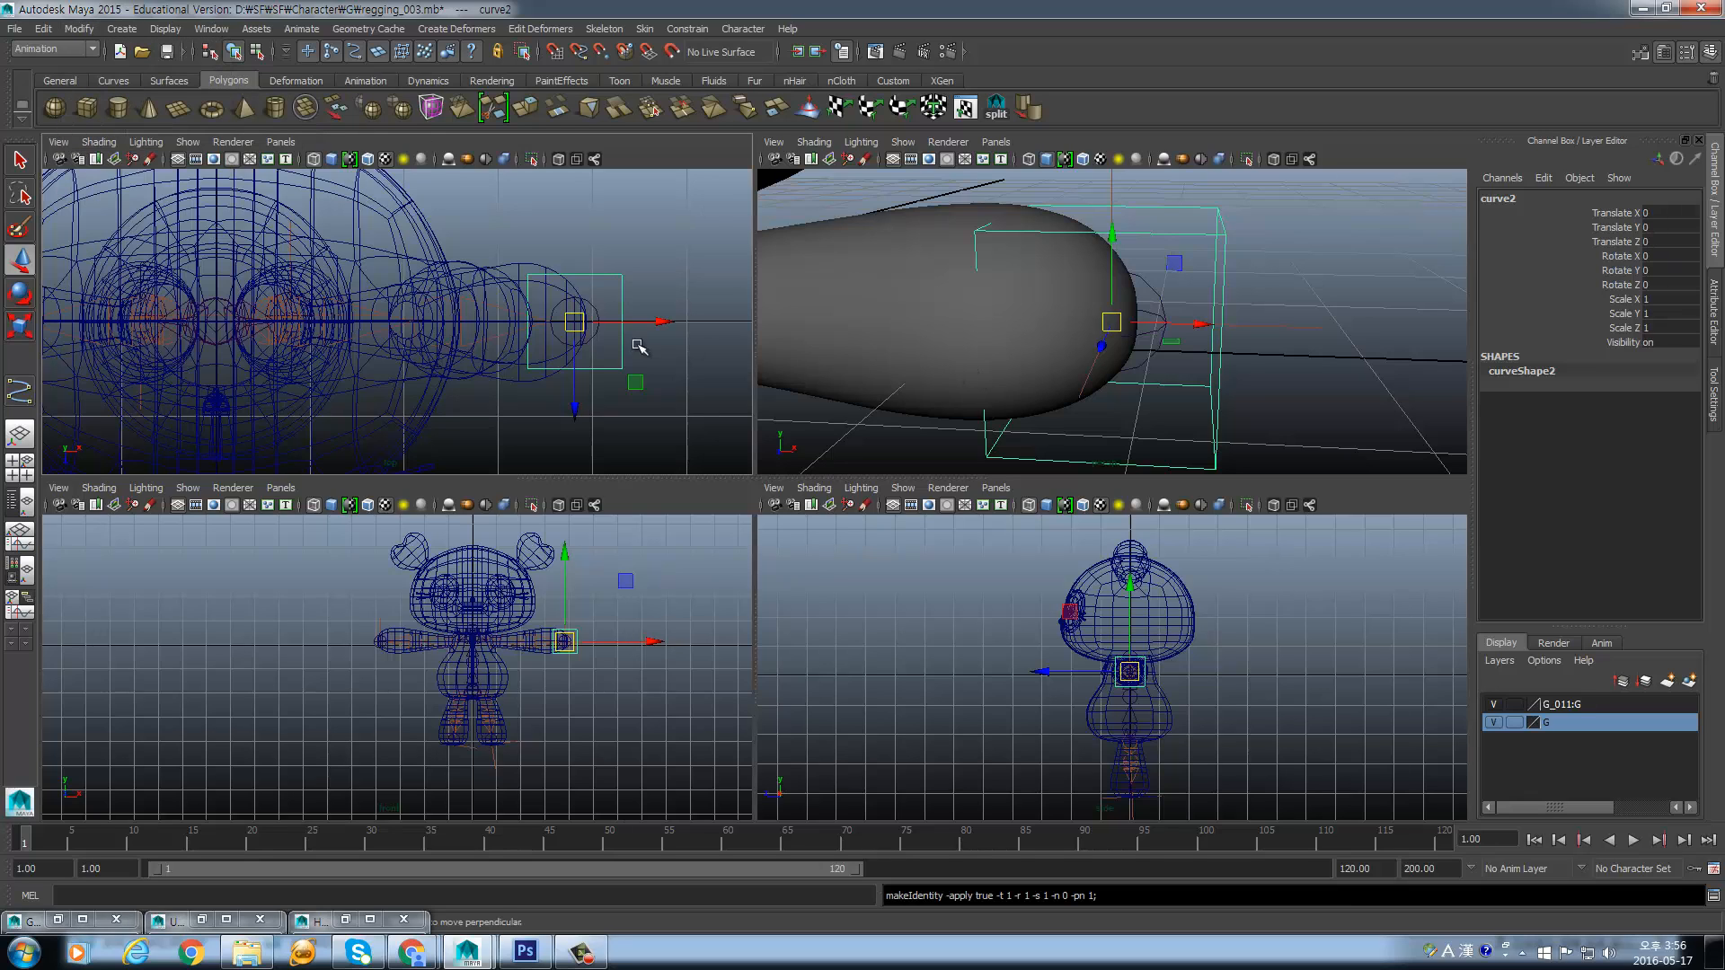
- Duplicate the left hand's cube curve, move the copy about -1.36 in X and -1.52 in Z behind the elbow, and freeze its transformations
middle_click_drag(618, 358, 627, 368, "alt")
key("ctrl+d")
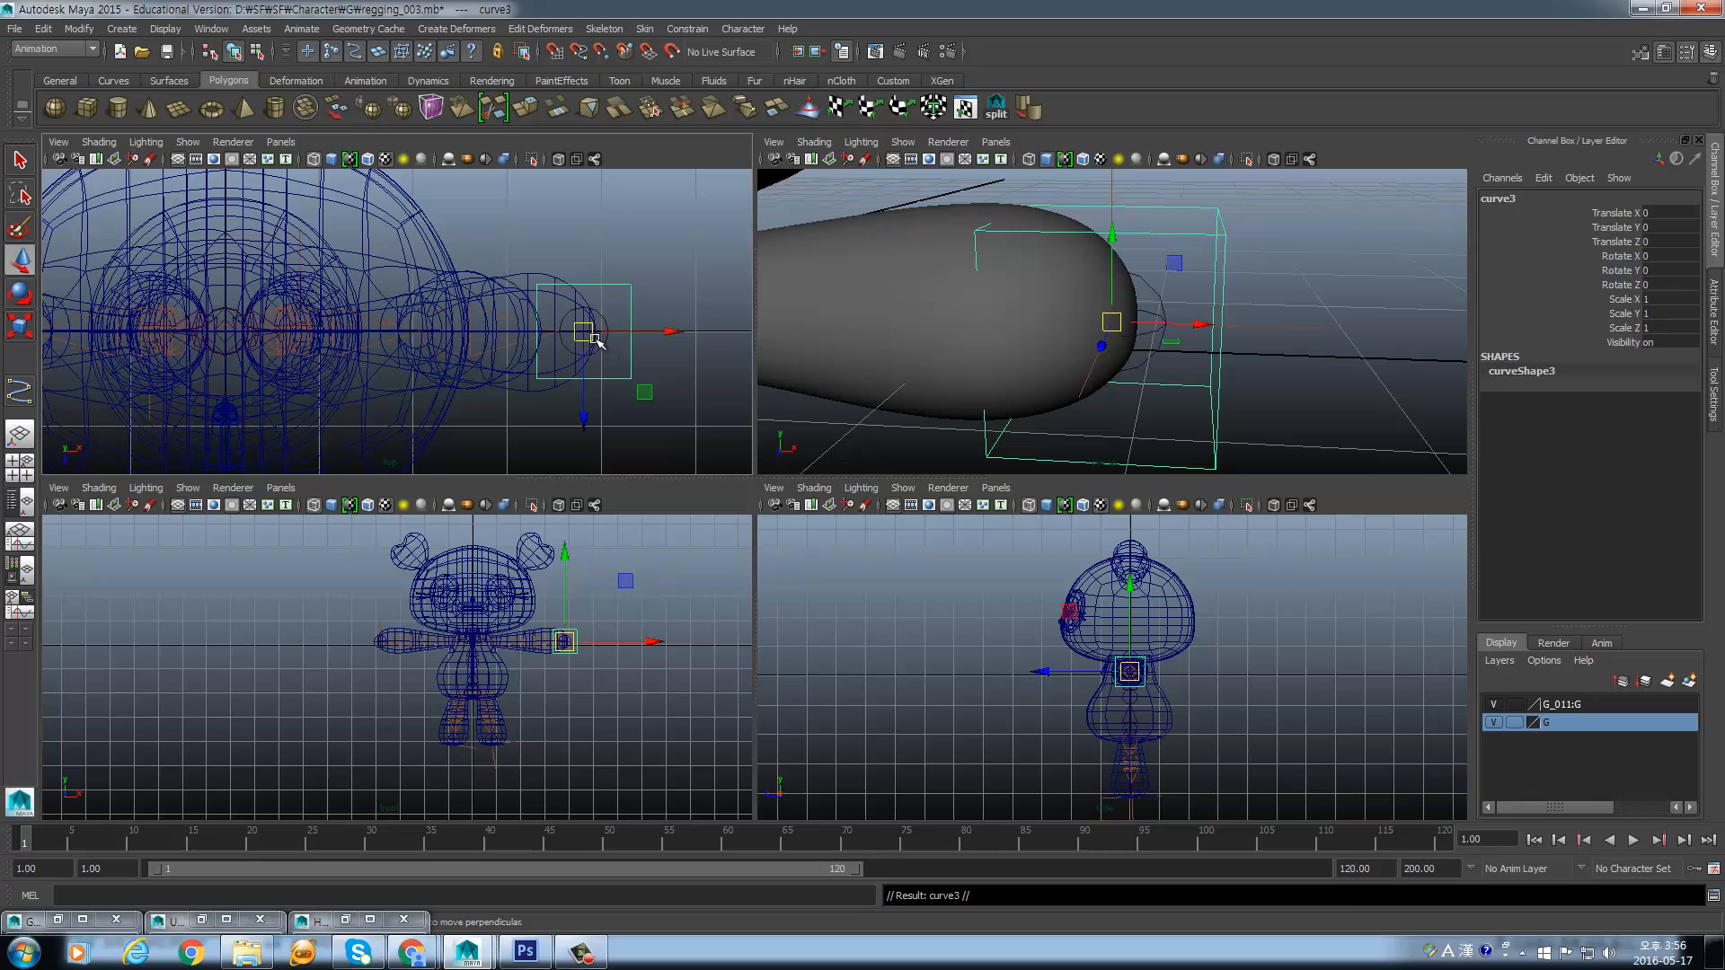
left_click_drag(585, 336, 458, 193)
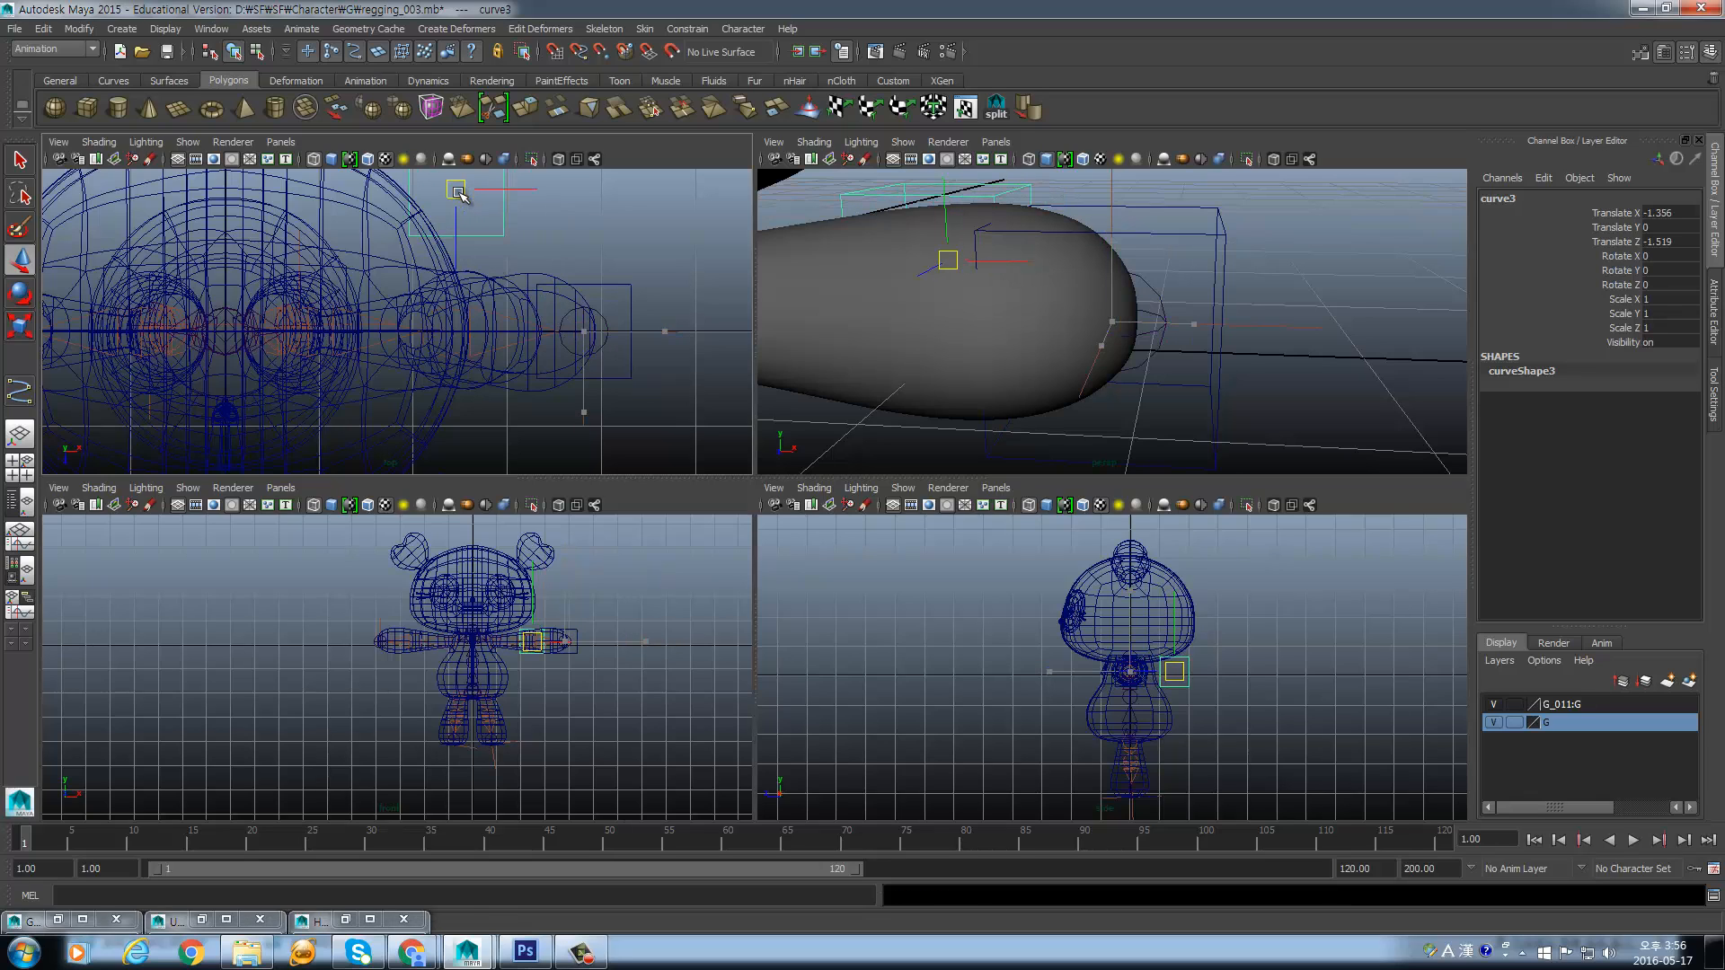
left_click(79, 29)
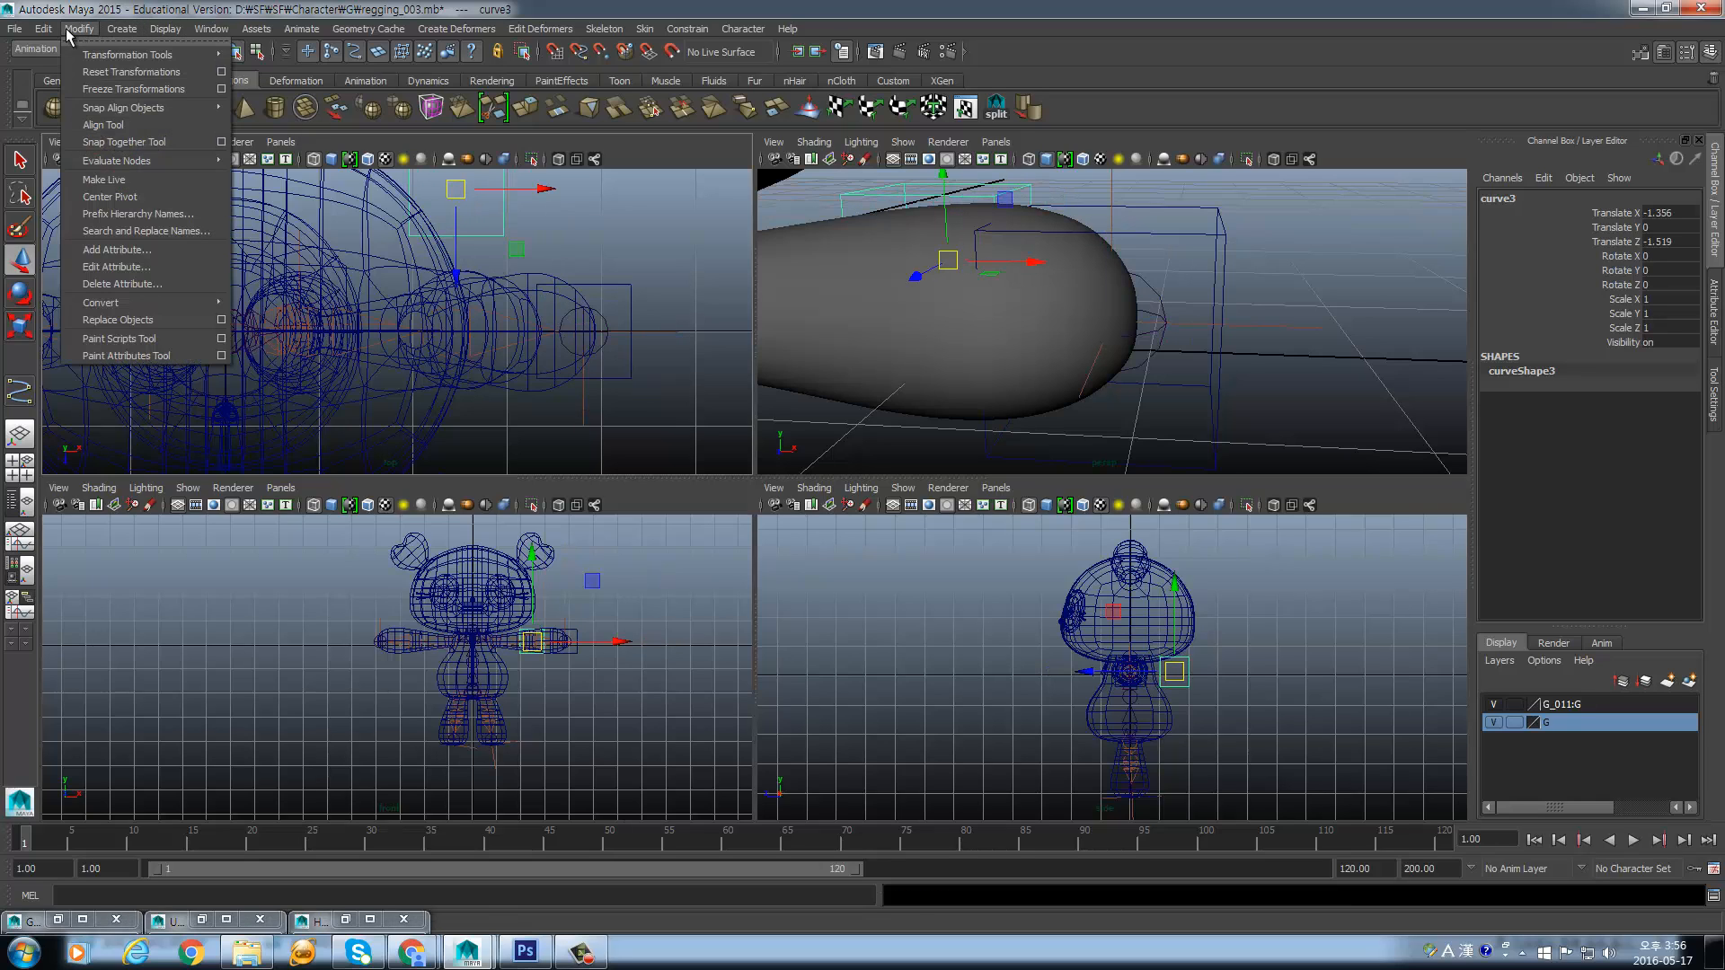
left_click(111, 90)
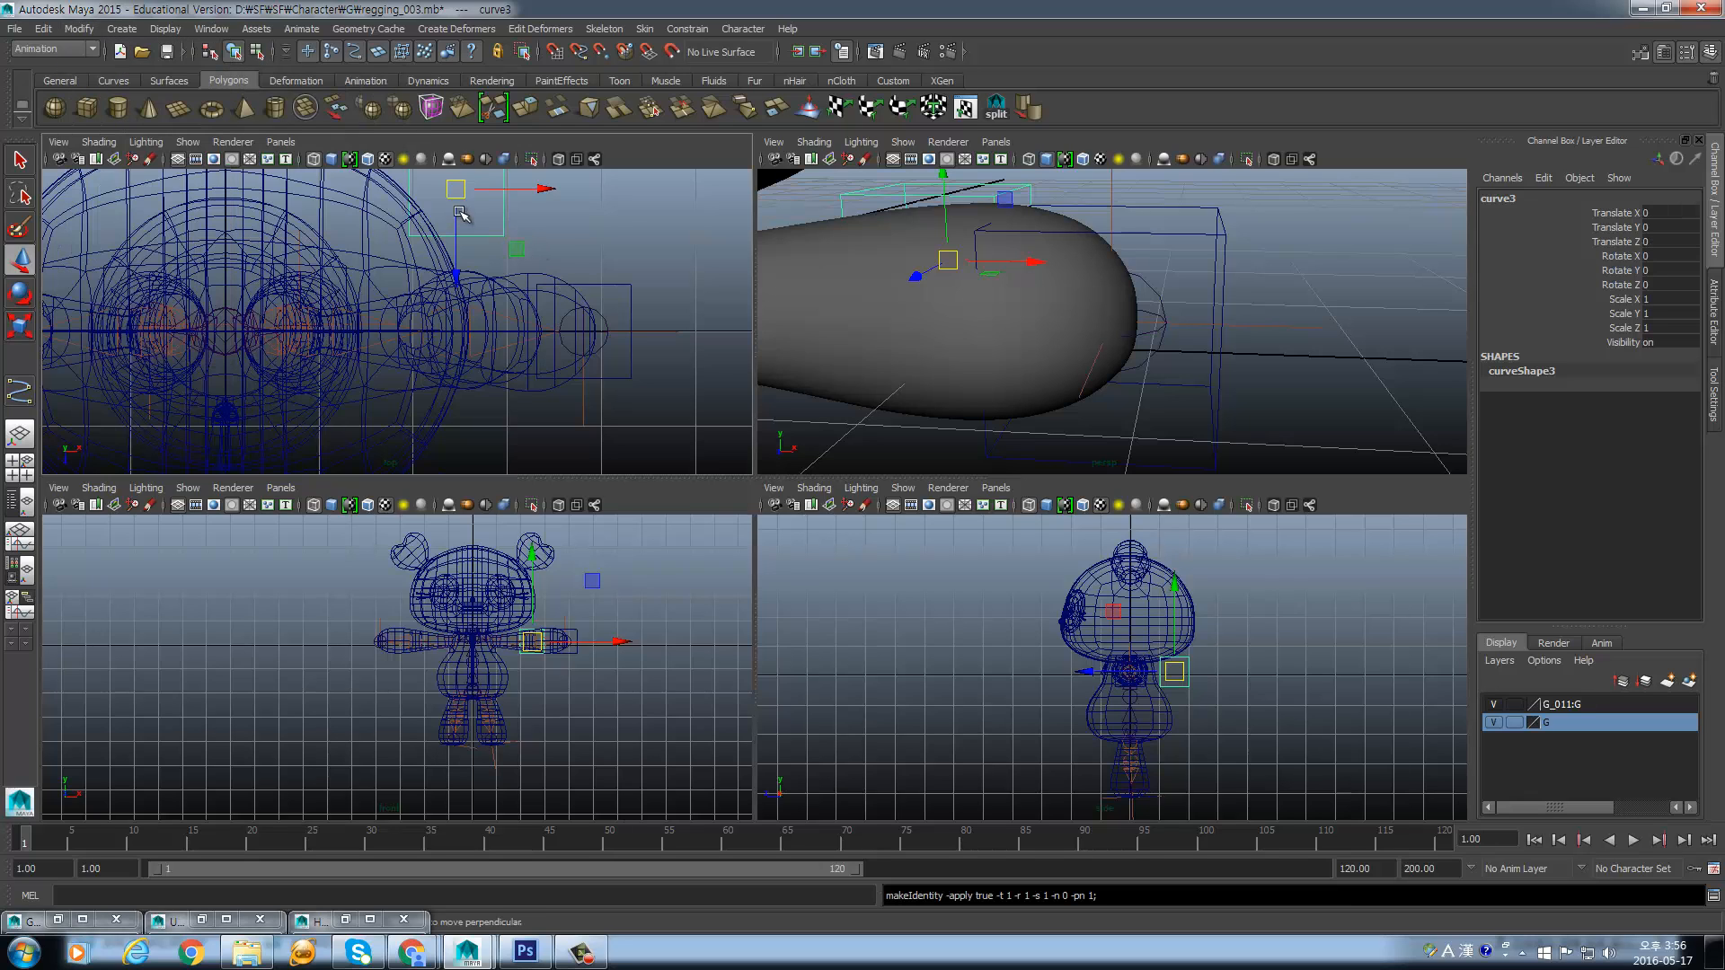
- Duplicate the left hand's cube curve again and move the copy across to the end of the character's right arm in the top view
middle_click_drag(516, 270, 551, 279, "alt")
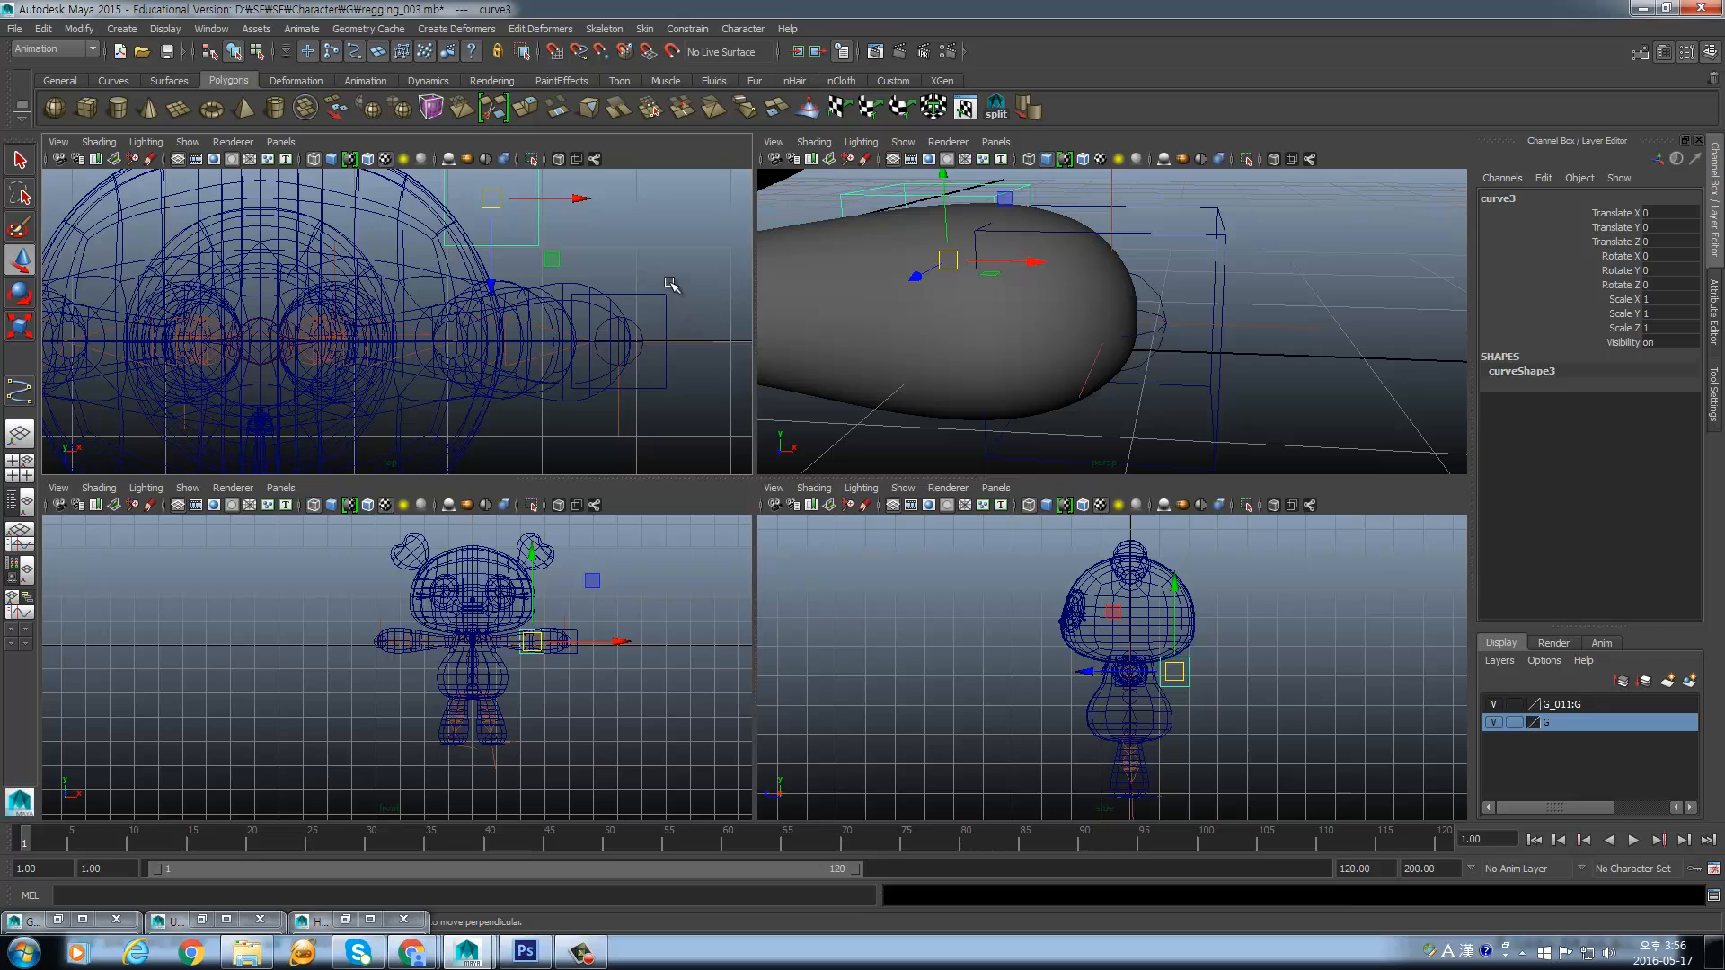
left_click_drag(669, 283, 649, 310)
middle_click_drag(615, 337, 645, 325, "alt")
scroll(647, 324, "down", 5)
middle_click_drag(464, 324, 472, 315, "alt")
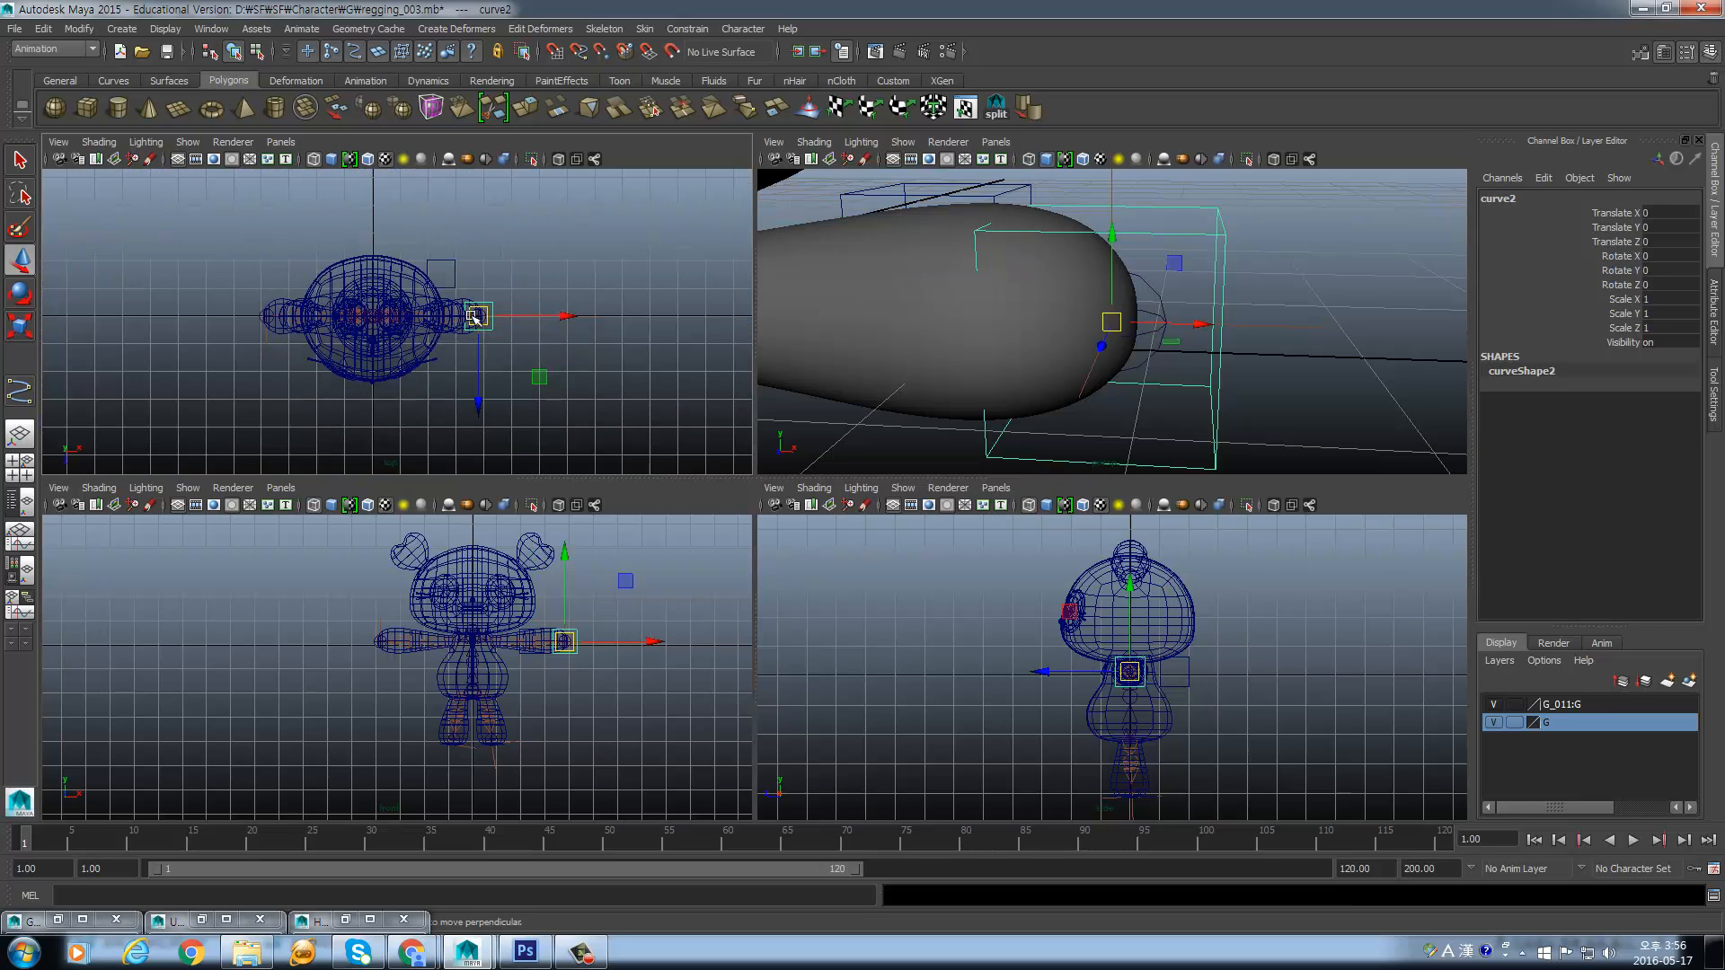
key("ctrl+d")
key("v")
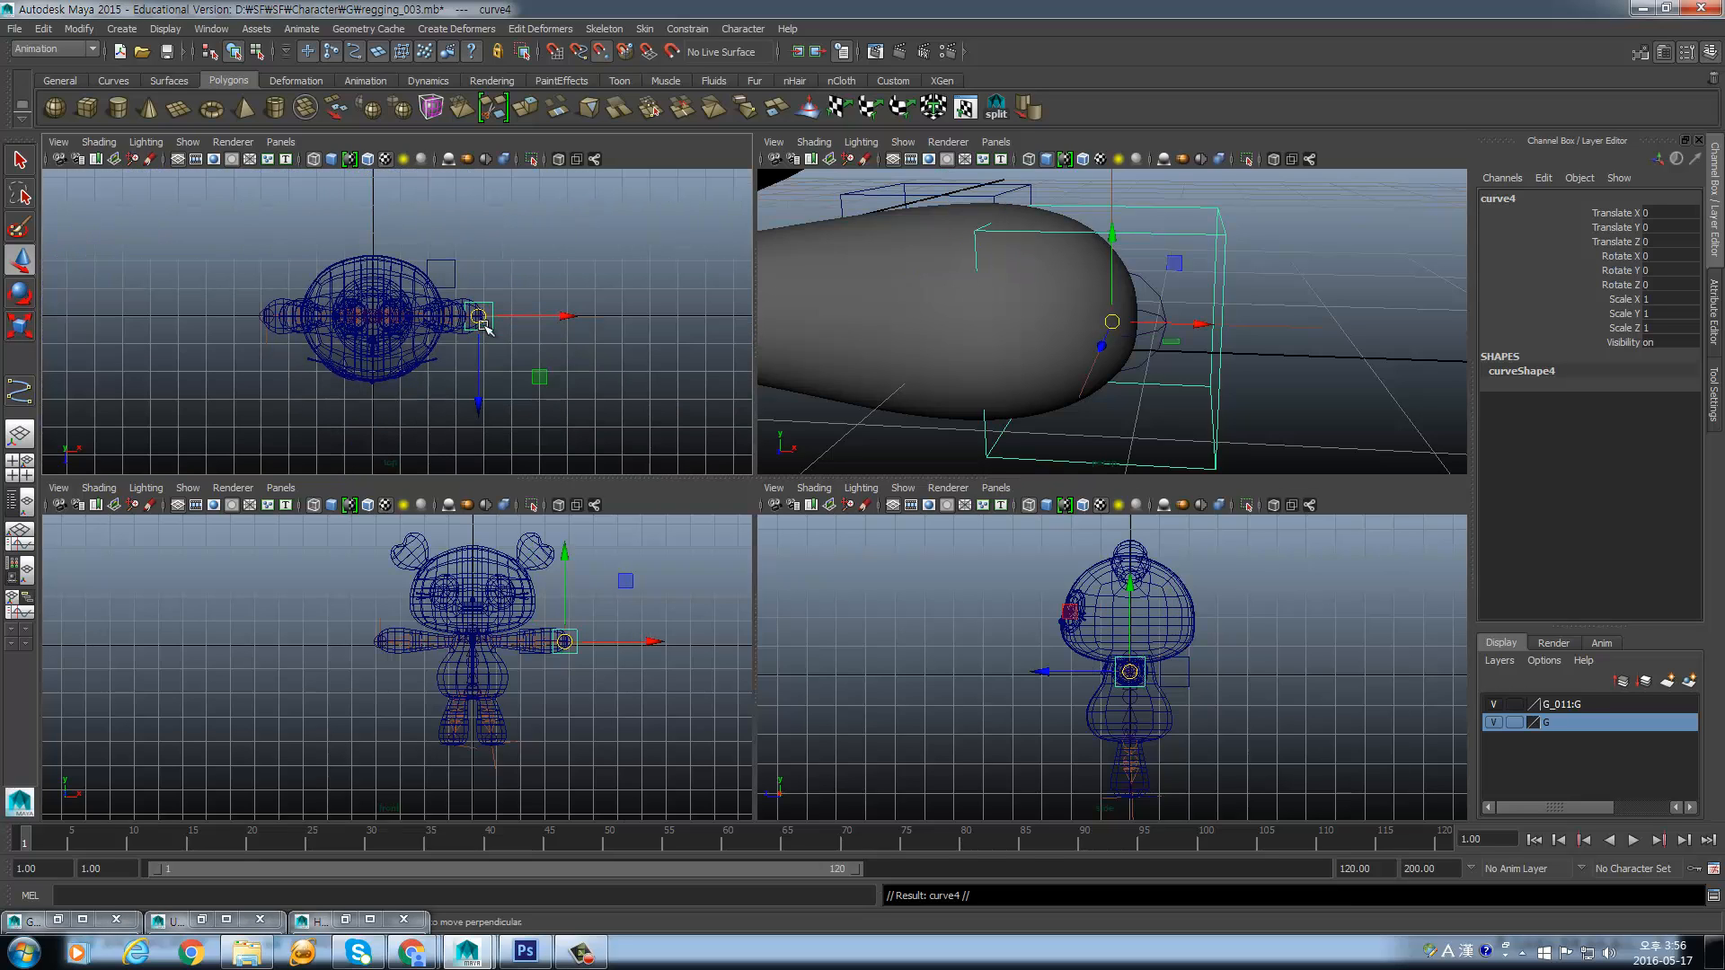
left_click_drag(478, 316, 253, 320)
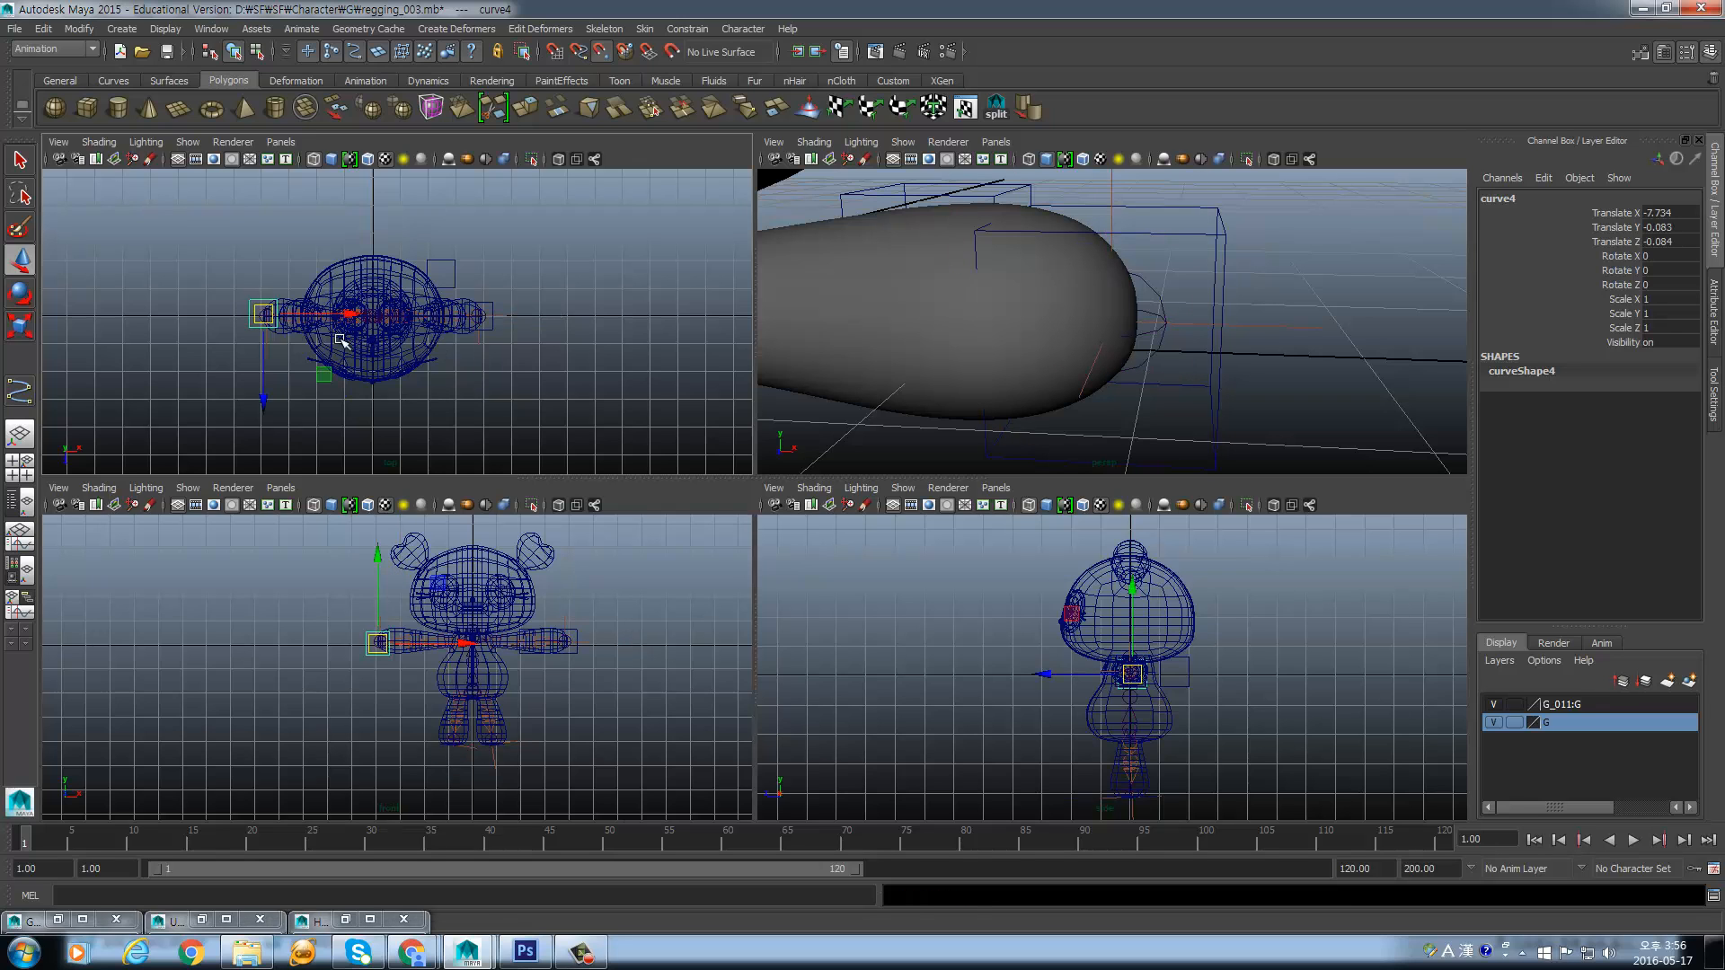
- Snap the copied cube curve precisely onto the right arm's end joint, at Translate X -7.626
scroll(331, 330, "up", 5)
middle_click_drag(320, 324, 584, 355, "alt")
scroll(397, 359, "up", 3)
middle_click_drag(338, 355, 414, 344, "alt")
scroll(378, 343, "up", 3)
key("v")
left_click_drag(237, 321, 257, 337)
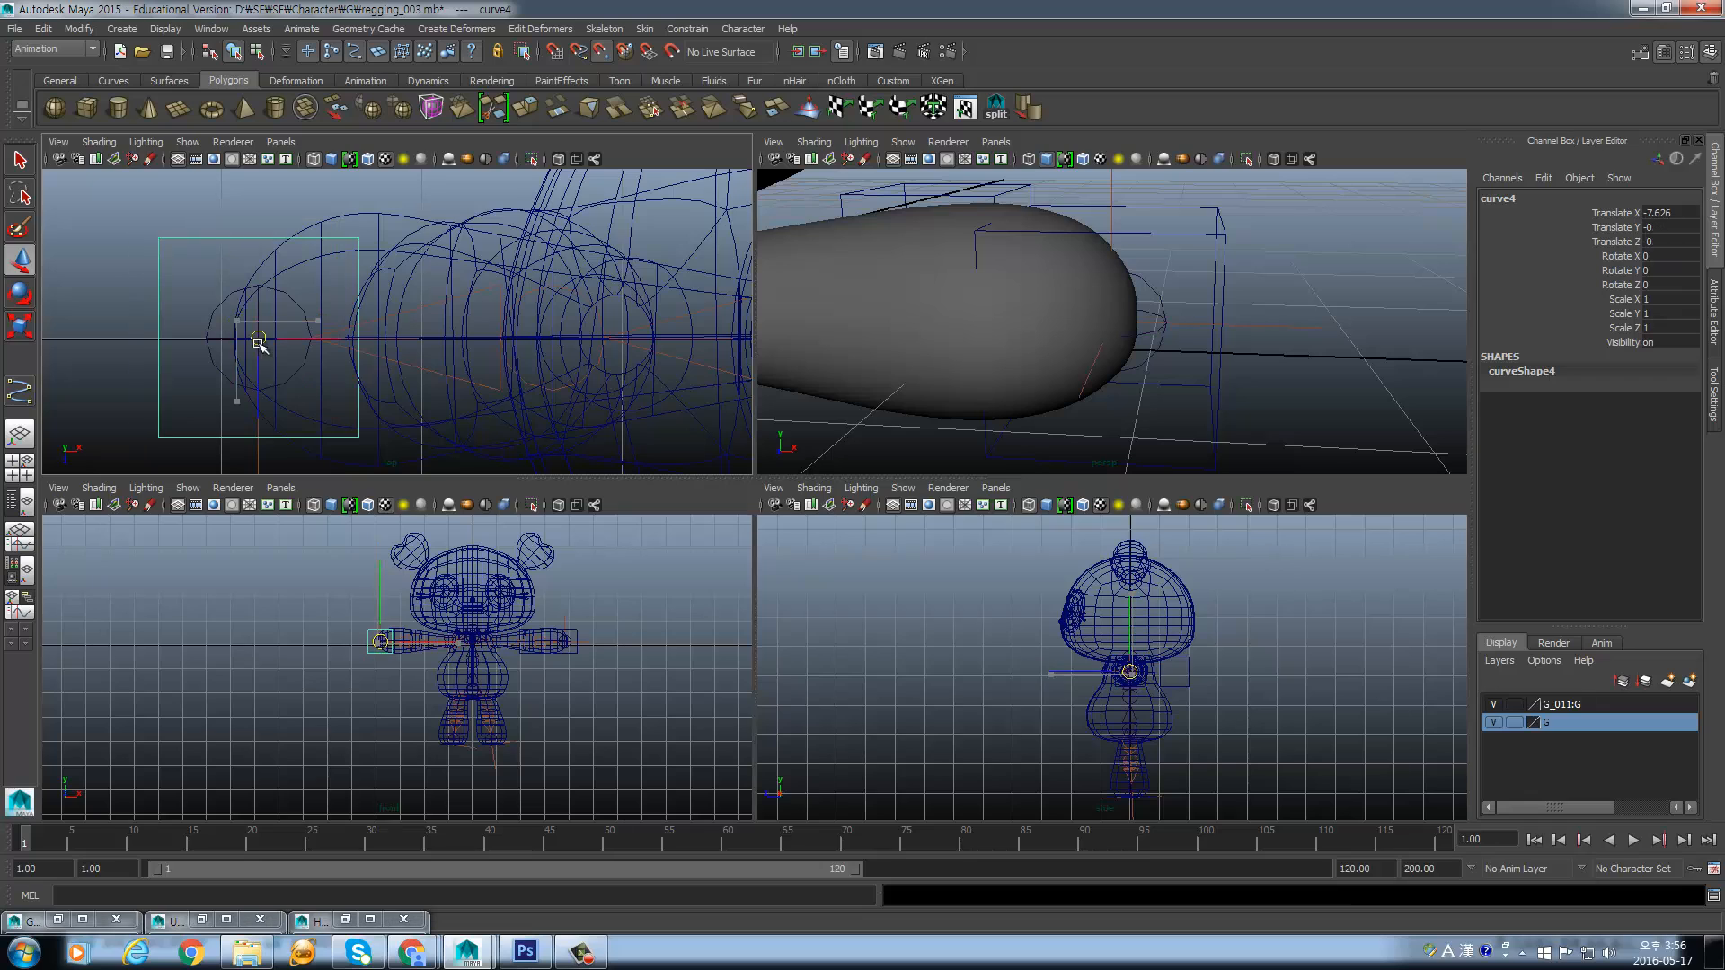
- Duplicate the right hand's cube curve, move the copy behind the right elbow to about X -6.29, Z -1.47, and freeze its transformations
scroll(456, 337, "down", 5)
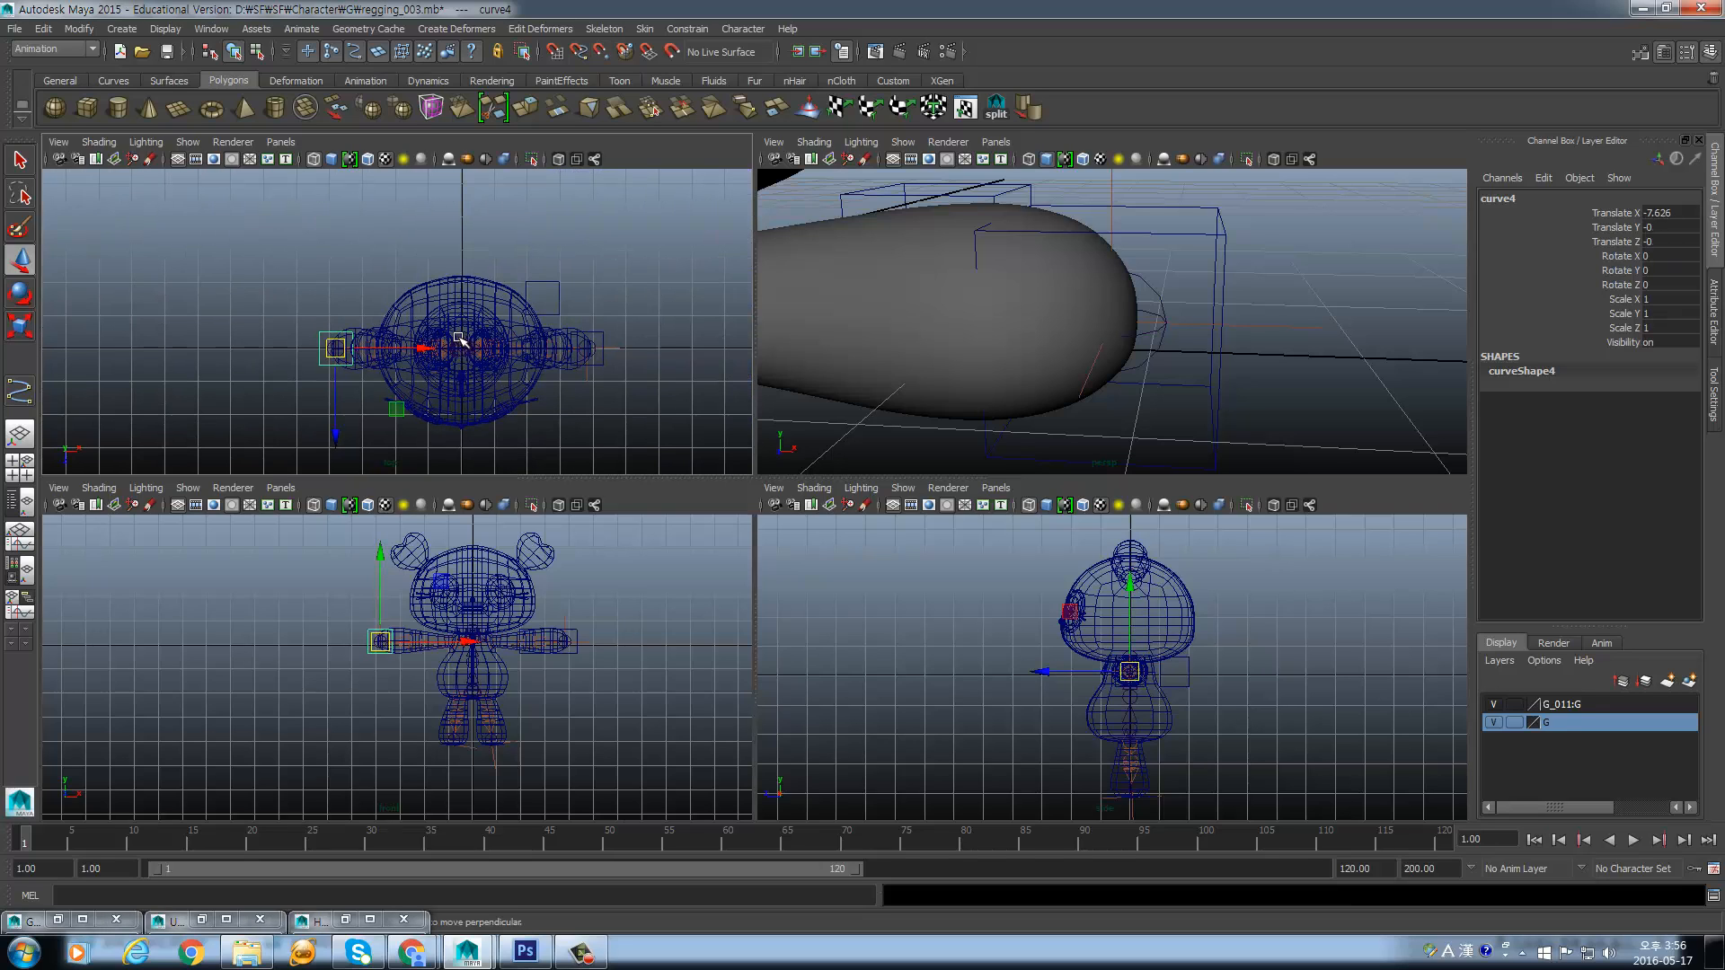
key("ctrl+d")
left_click_drag(333, 422, 329, 374)
left_click_drag(439, 300, 468, 297)
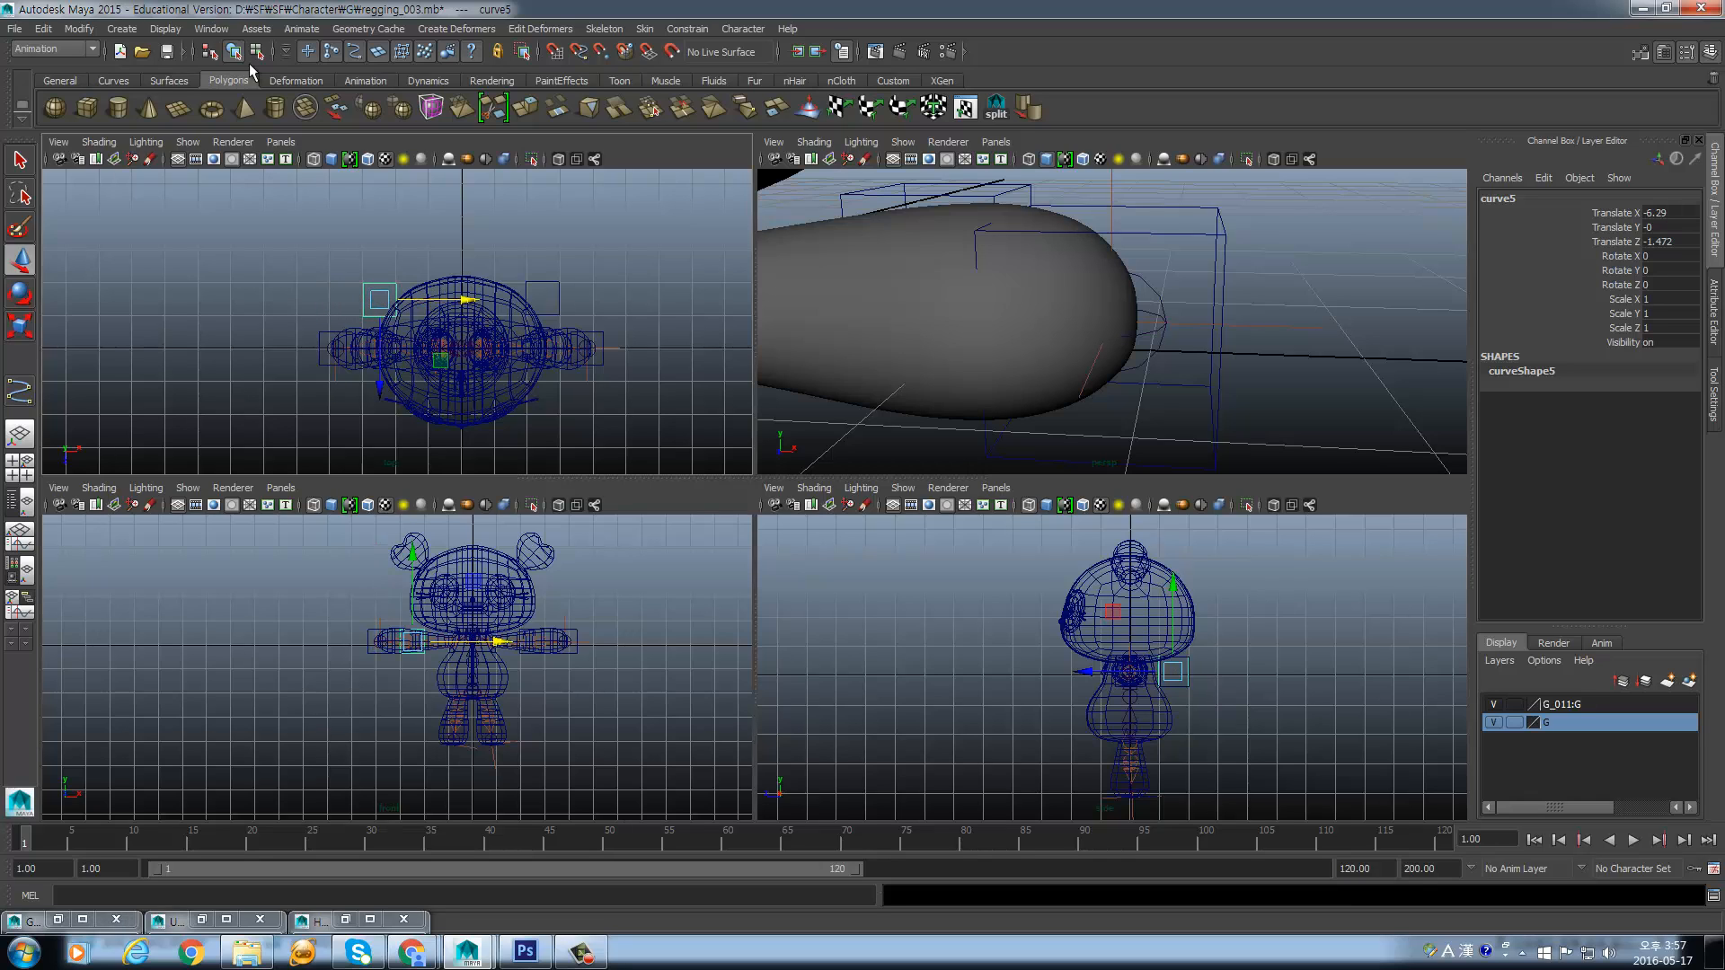
left_click(79, 28)
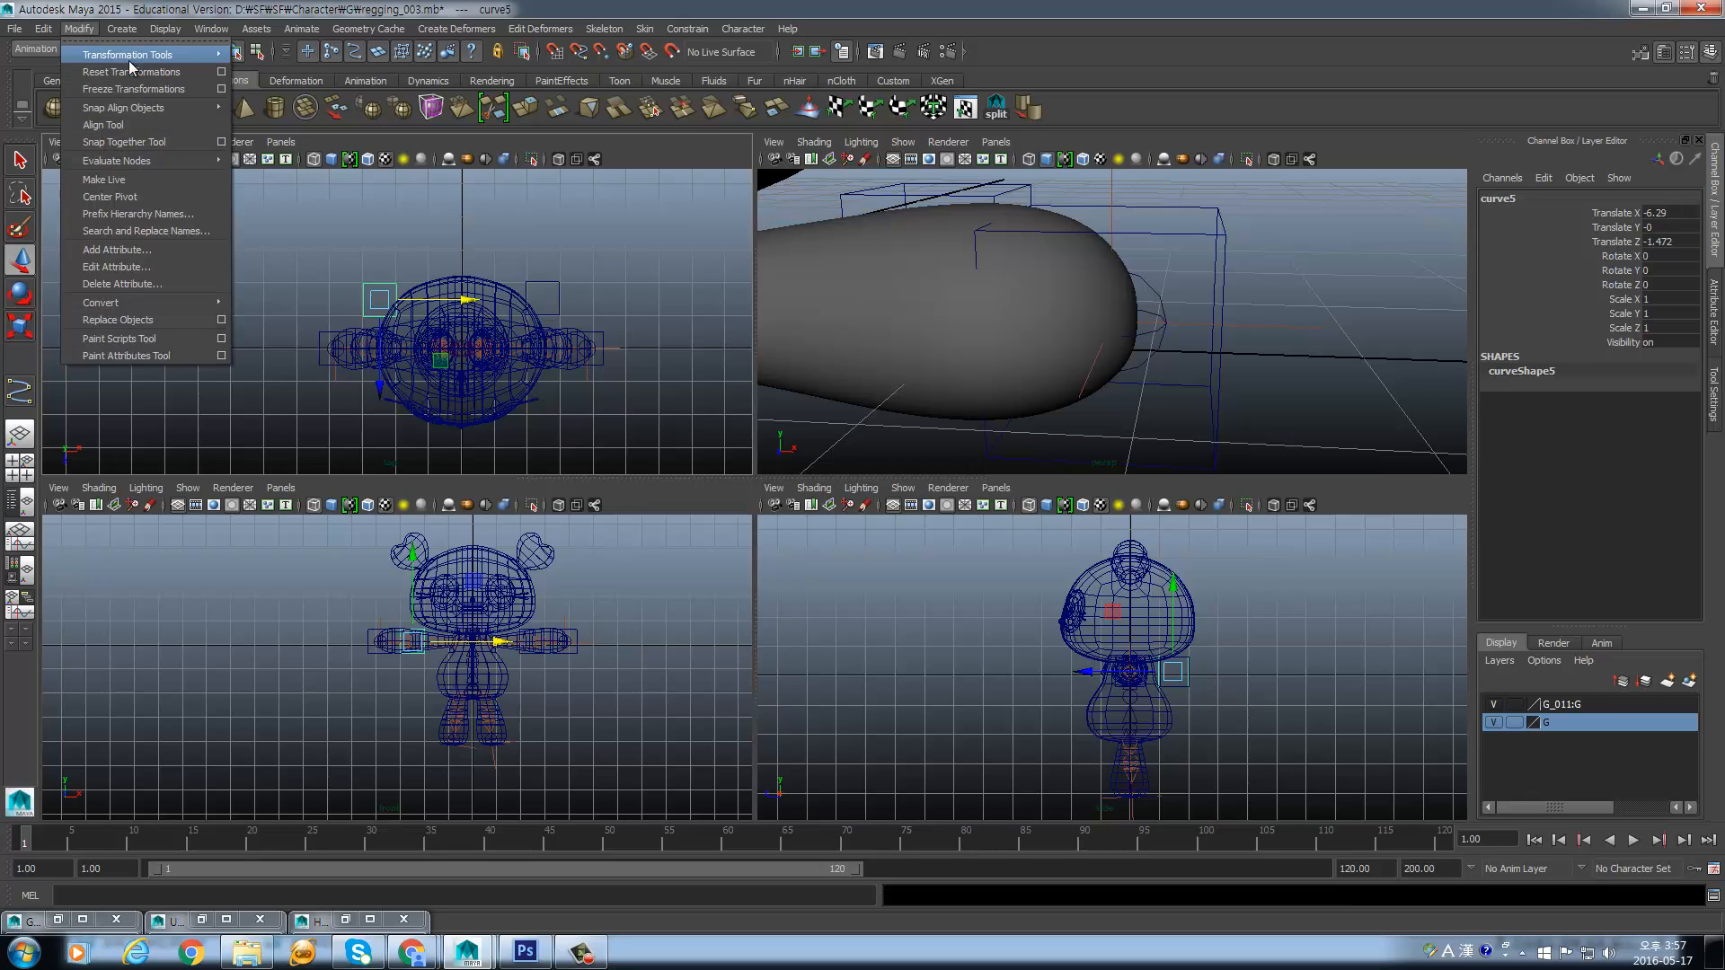
left_click(133, 89)
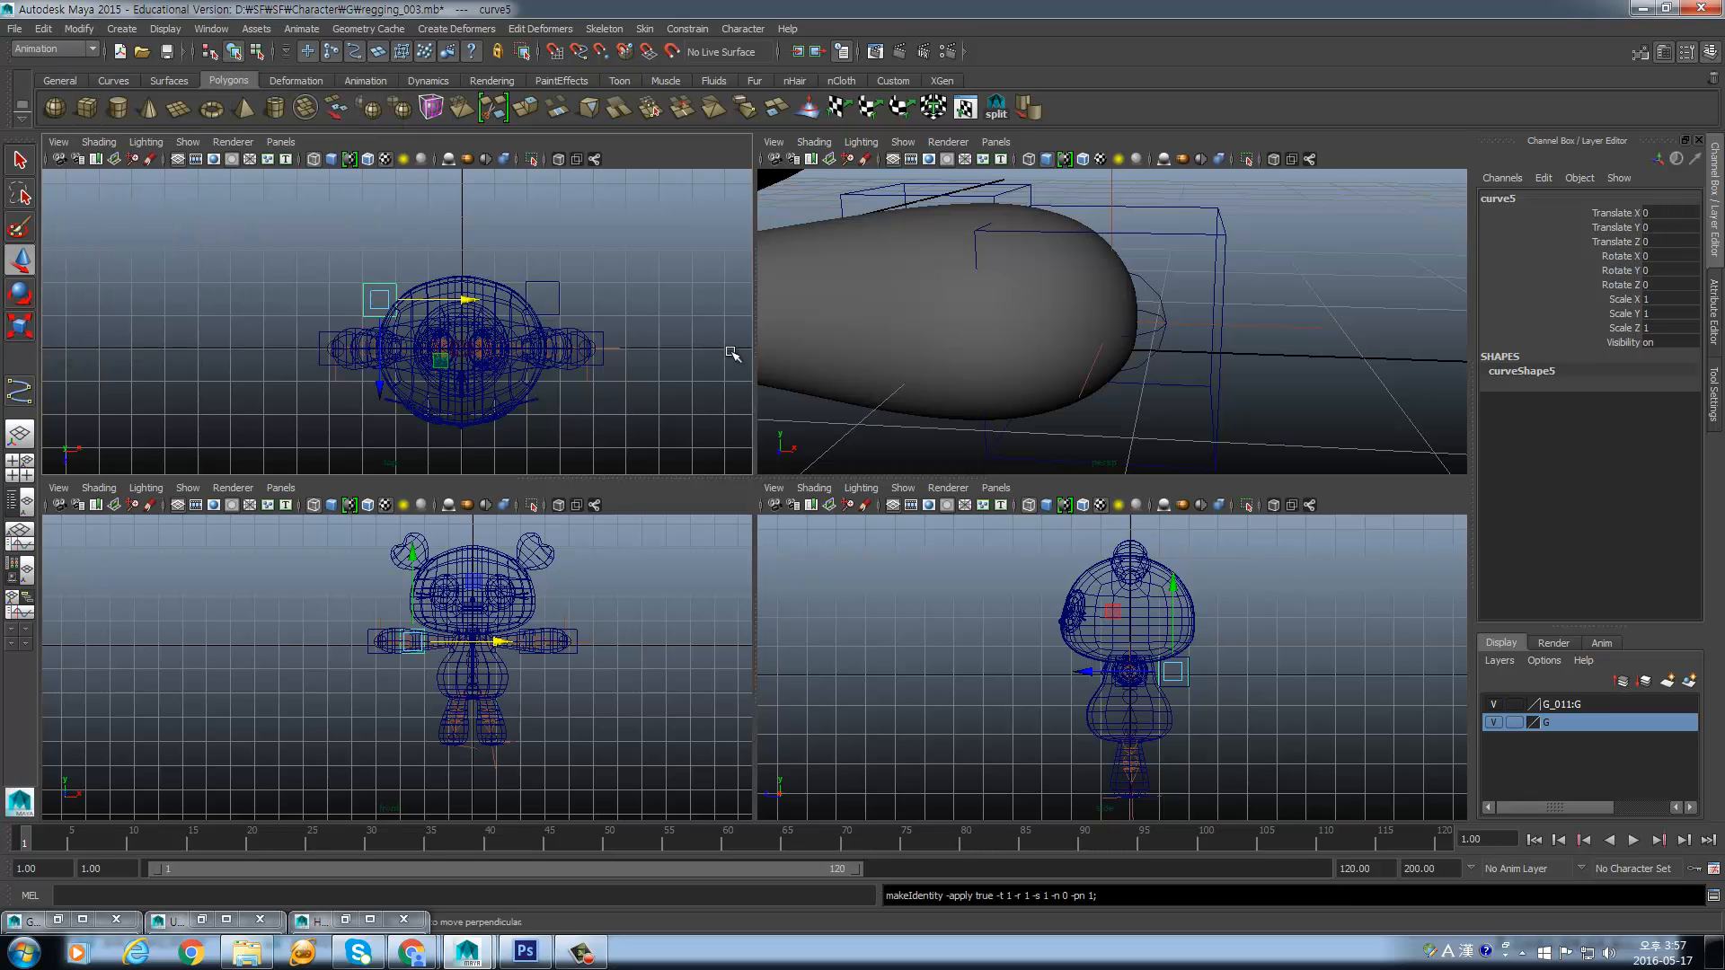
- Apply a Pole Vector constraint with weight 1 from the cube curve behind the left elbow to the left arm's IK handle, ikHandle3
left_click(558, 297)
left_click(383, 285)
left_click_drag(1129, 316, 1112, 348, "alt")
scroll(1068, 354, "up", 3)
left_click_drag(1103, 212, 1141, 212)
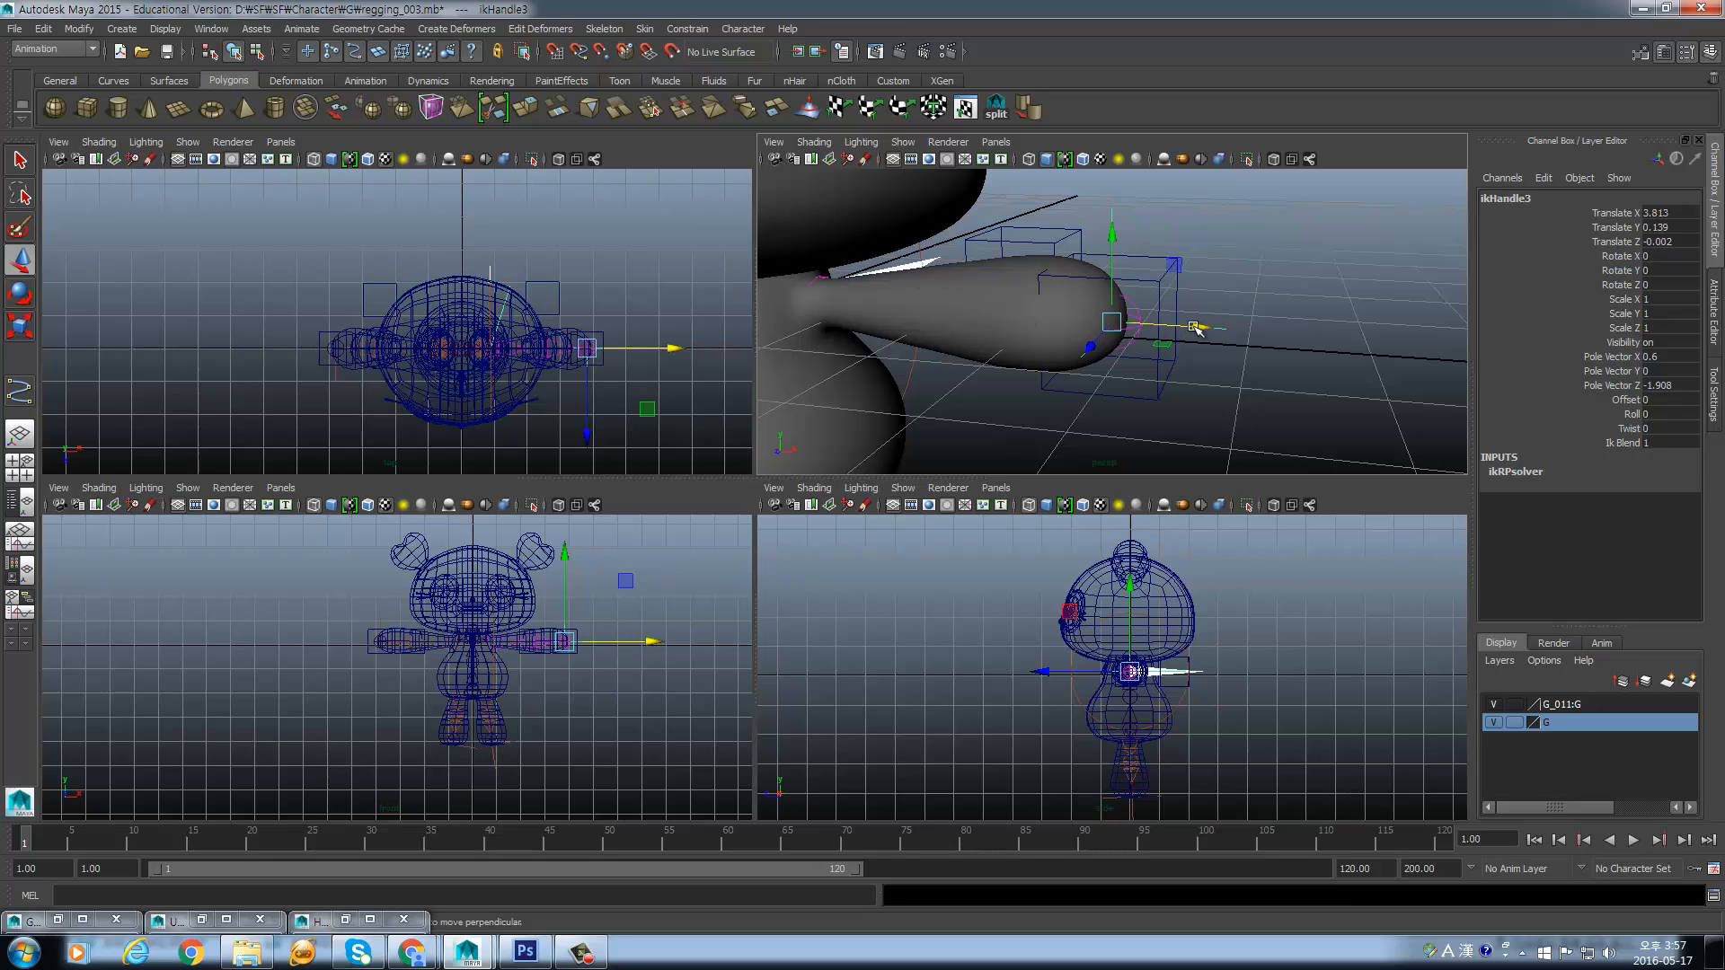
left_click_drag(1107, 299, 1144, 333, "alt")
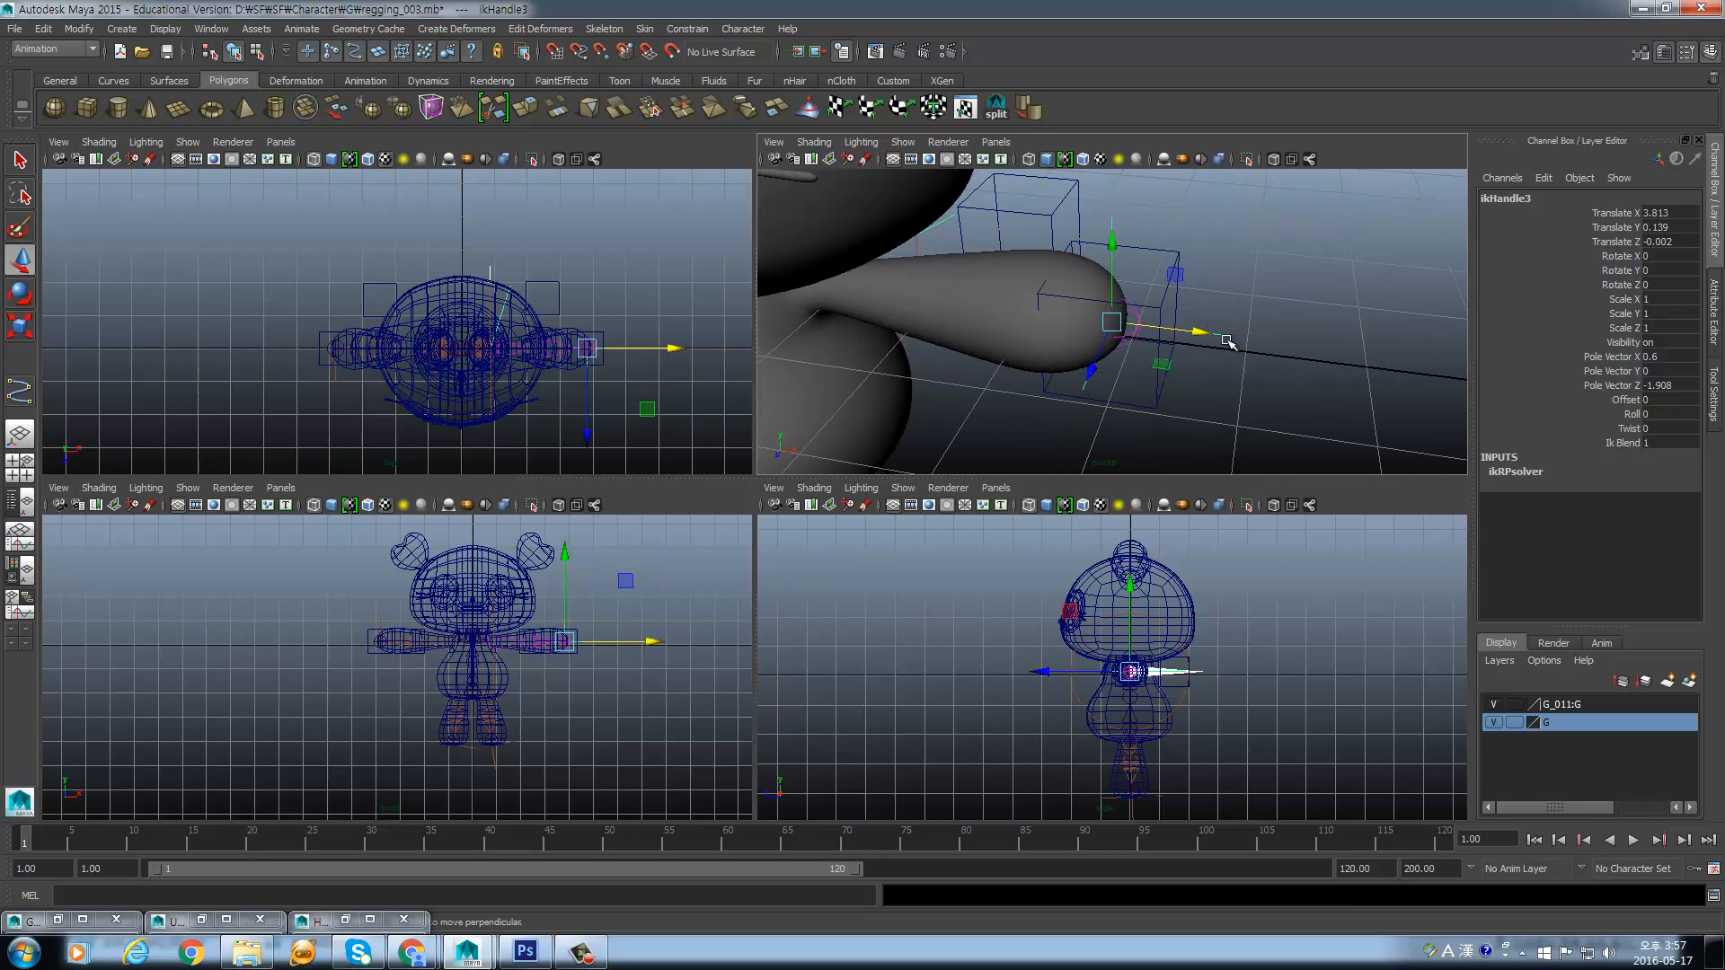
left_click(1058, 184)
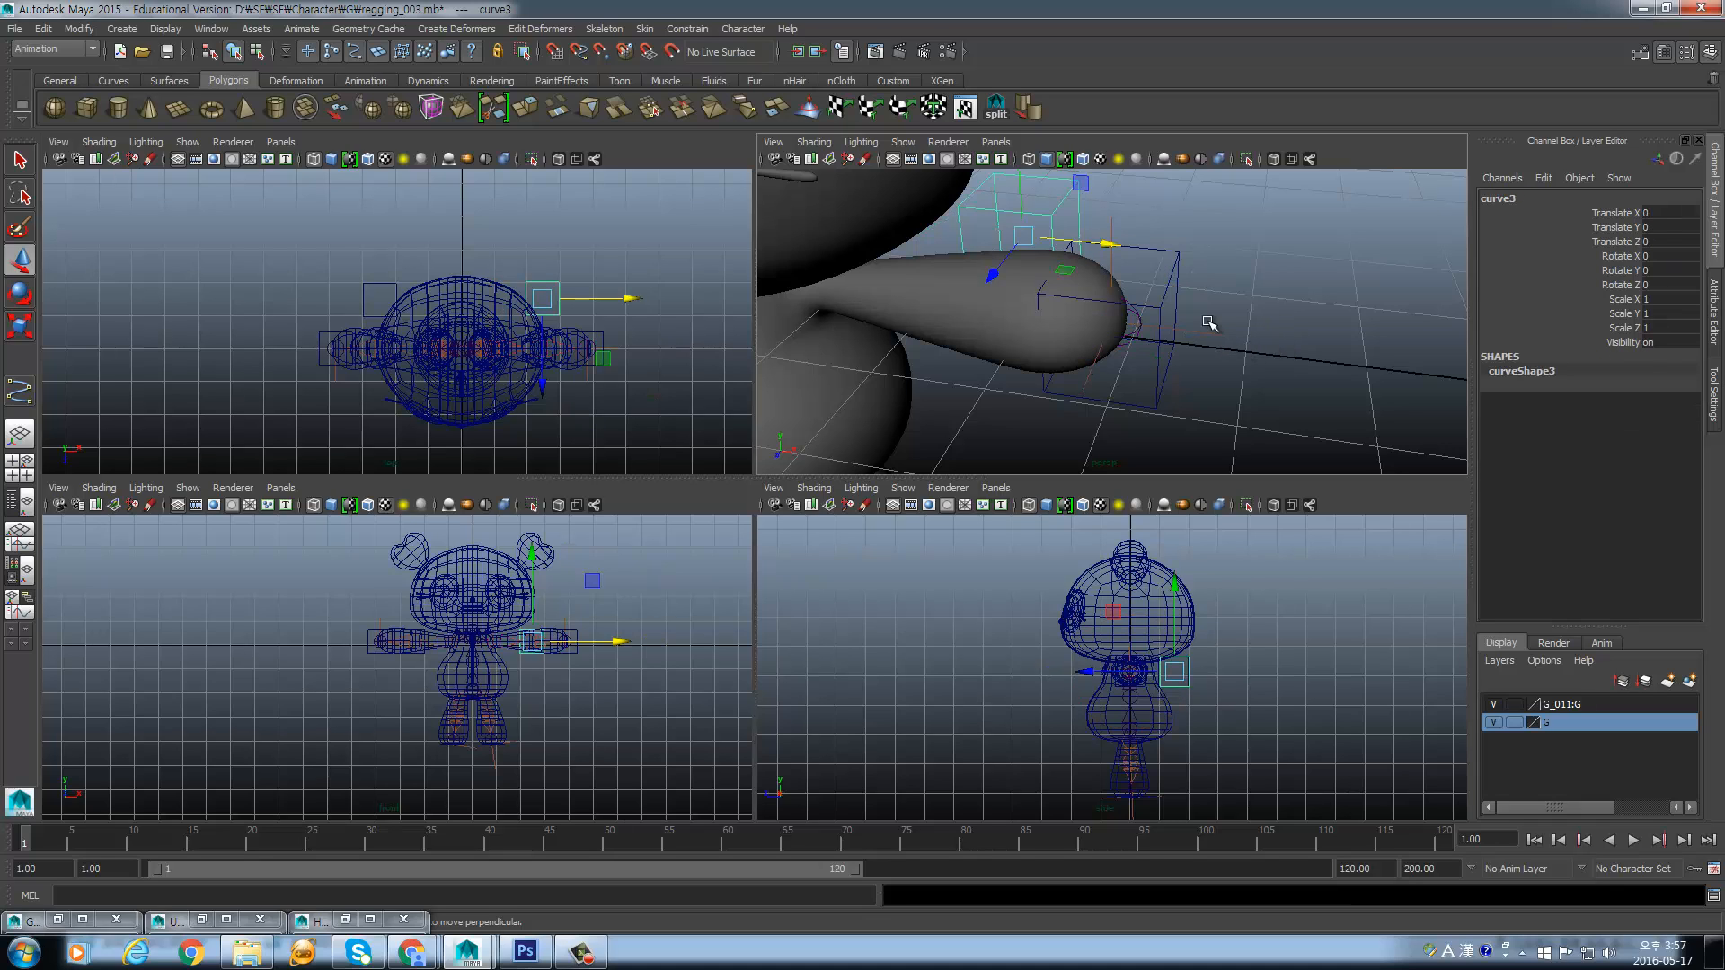
key("ctrl+z")
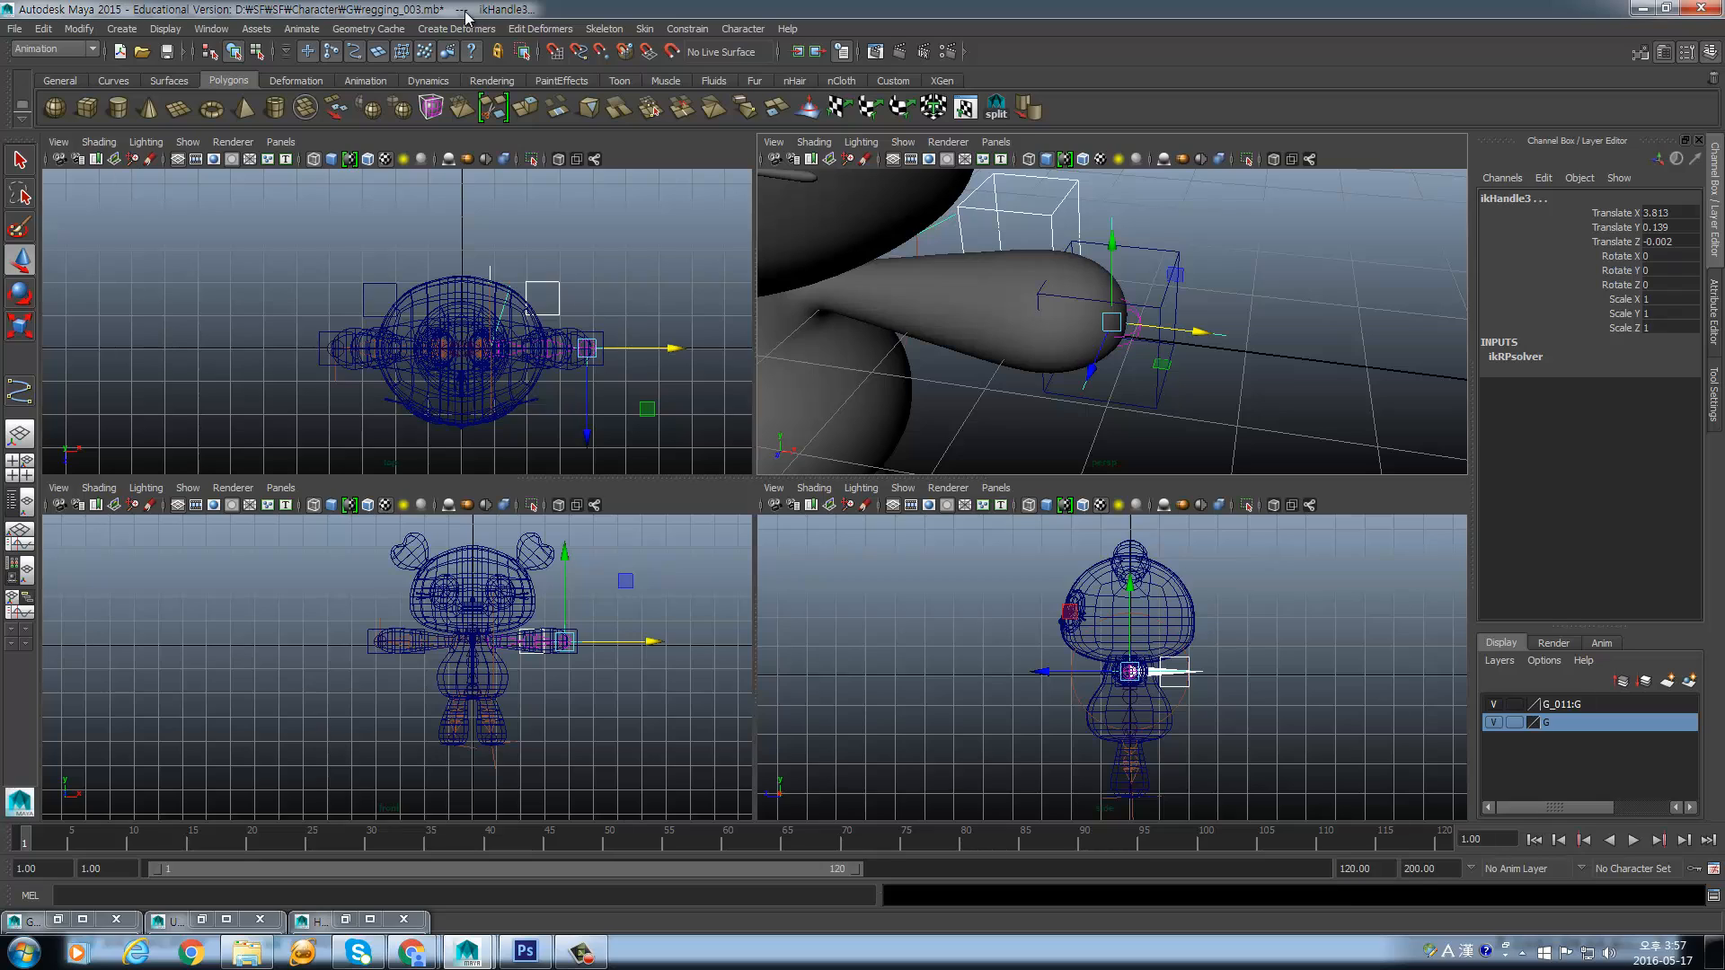
left_click(690, 28)
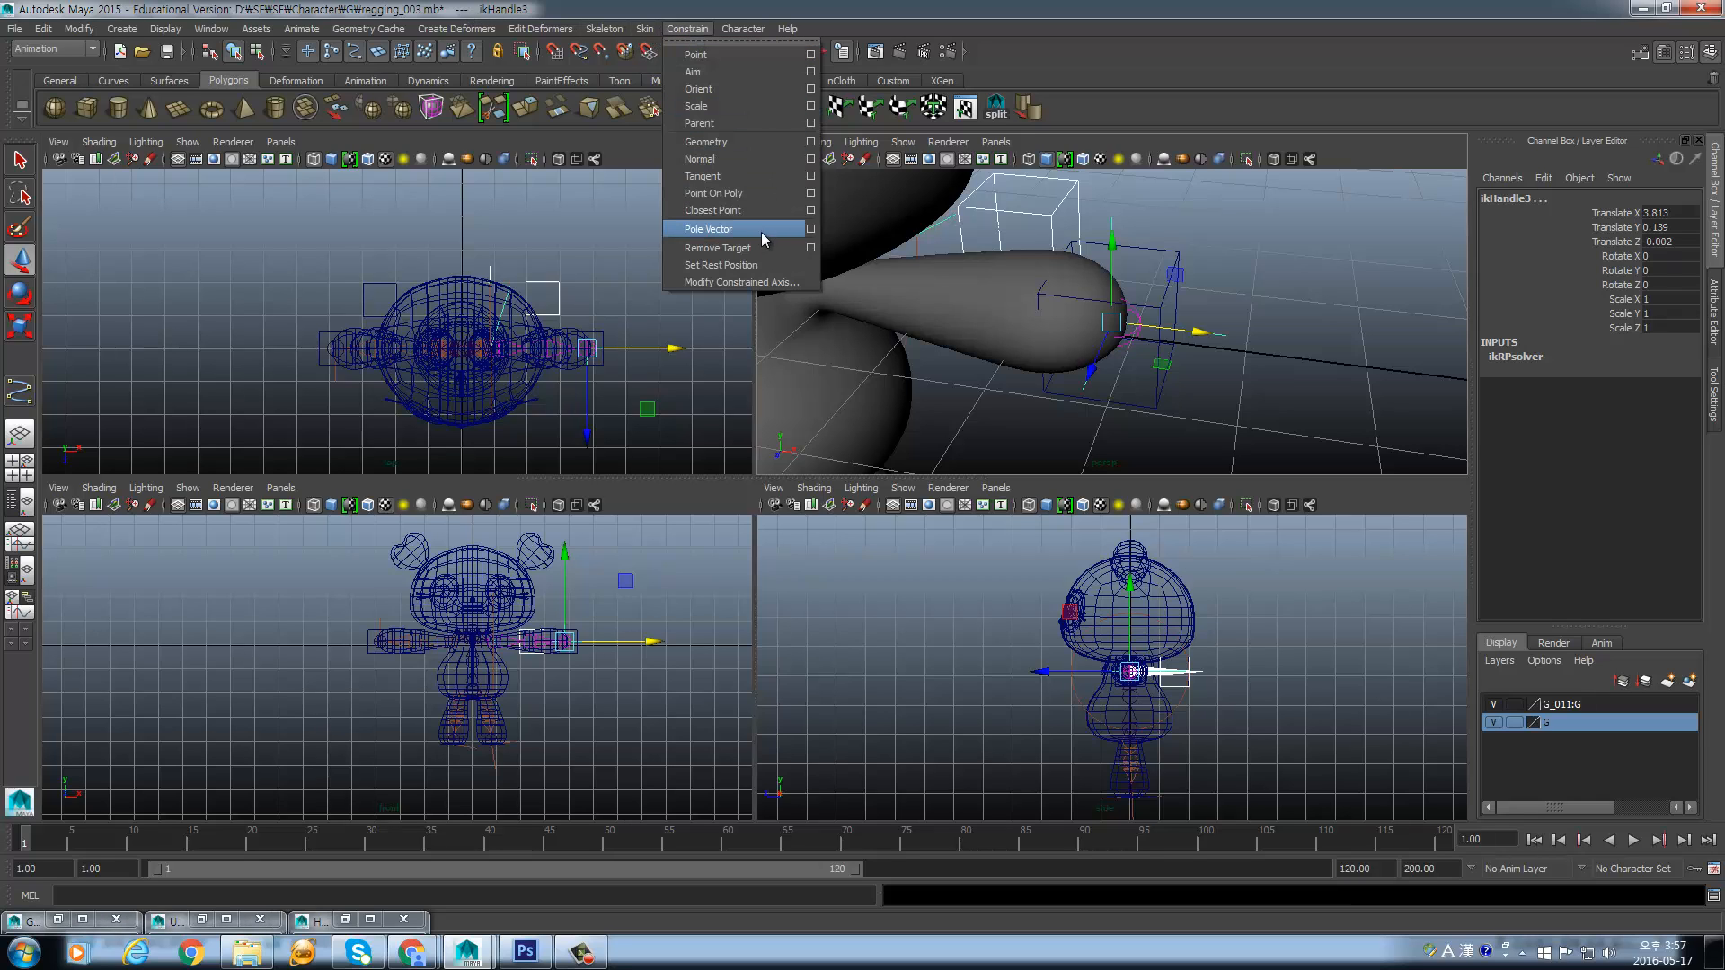
left_click(809, 230)
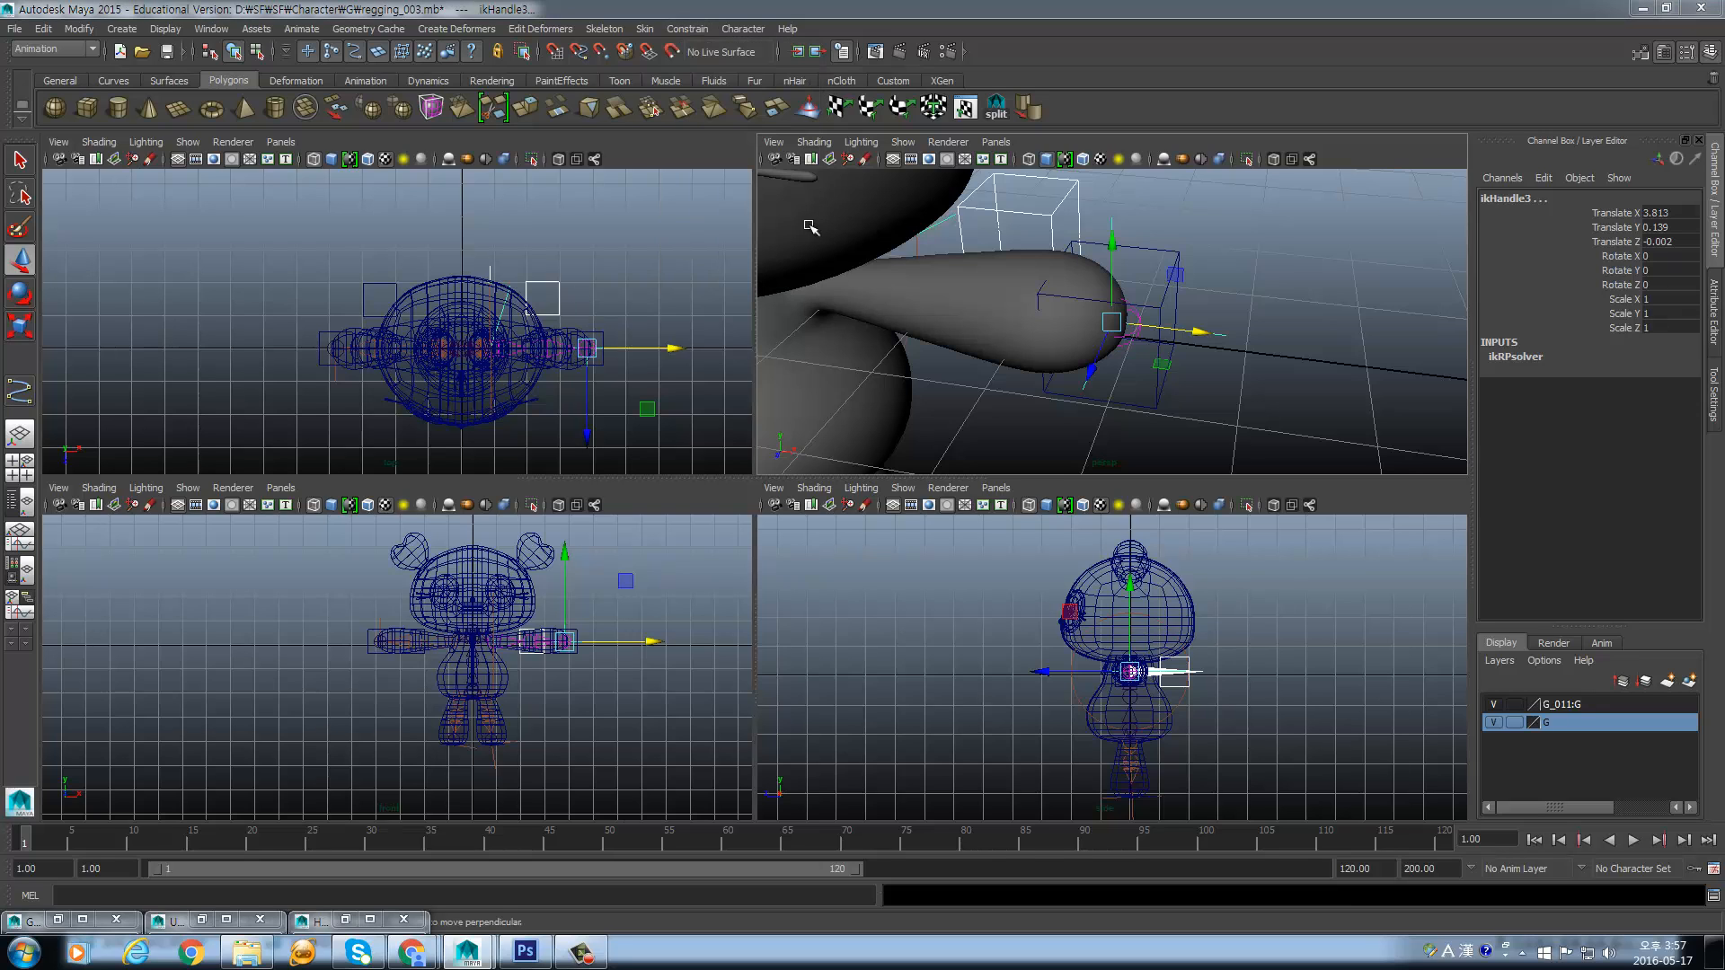
left_click_drag(1262, 185, 1262, 1)
left_click(1298, 507)
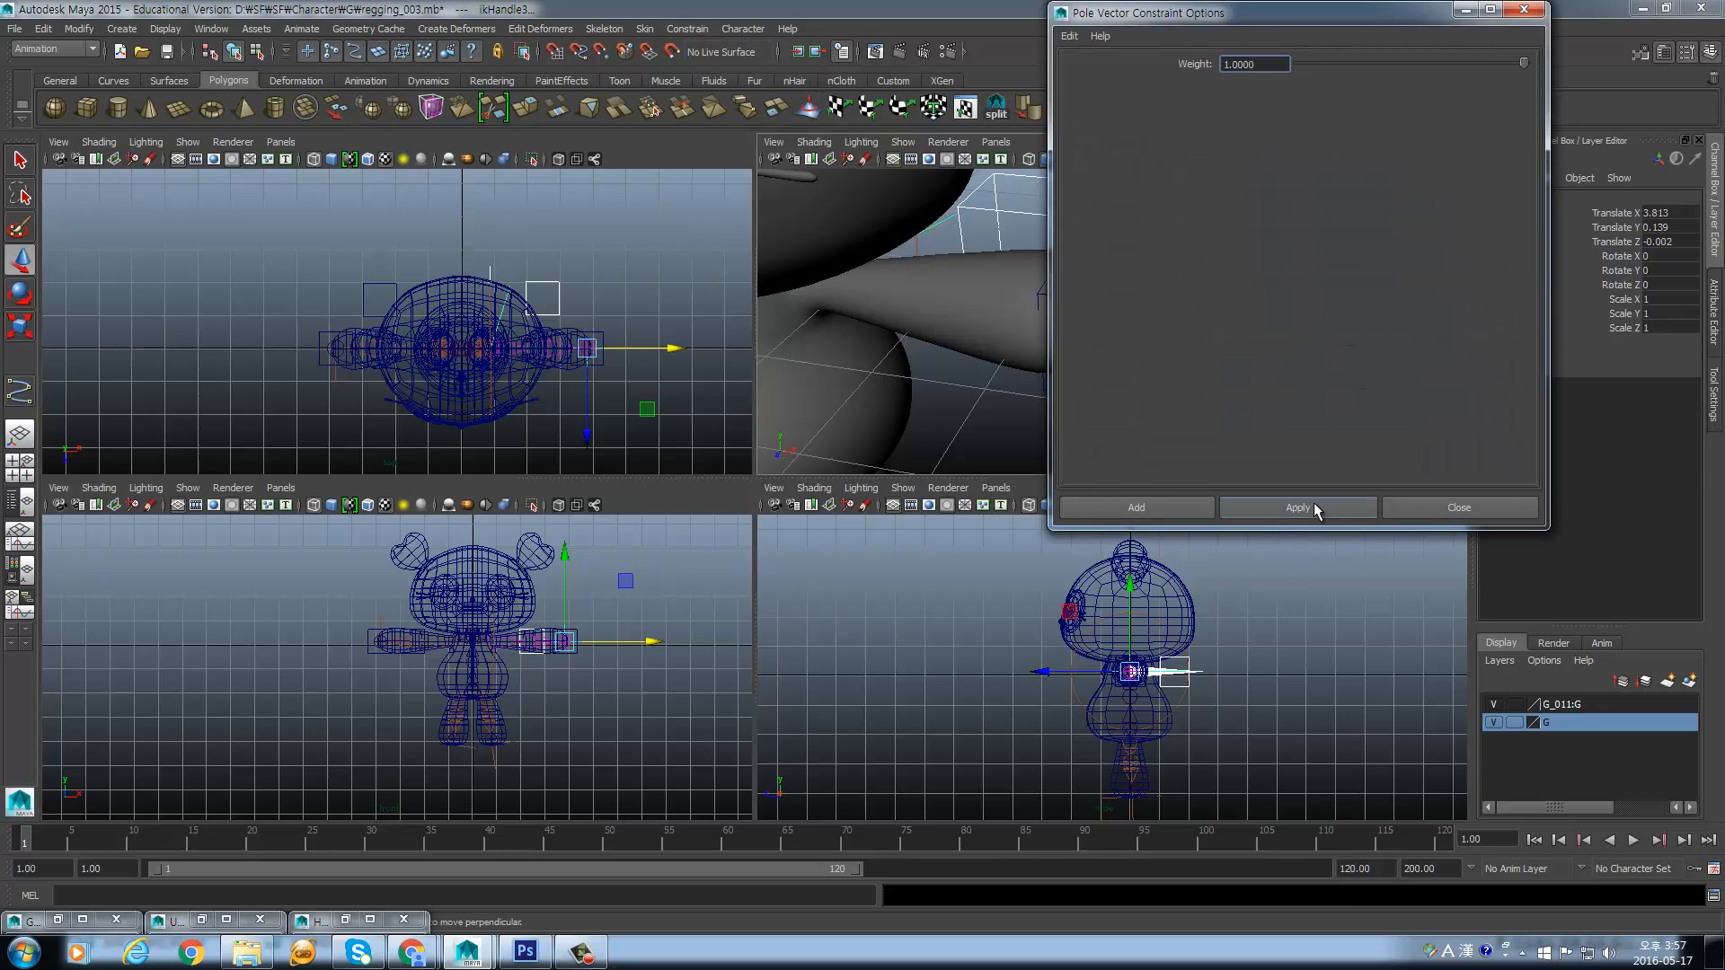
left_click(1457, 508)
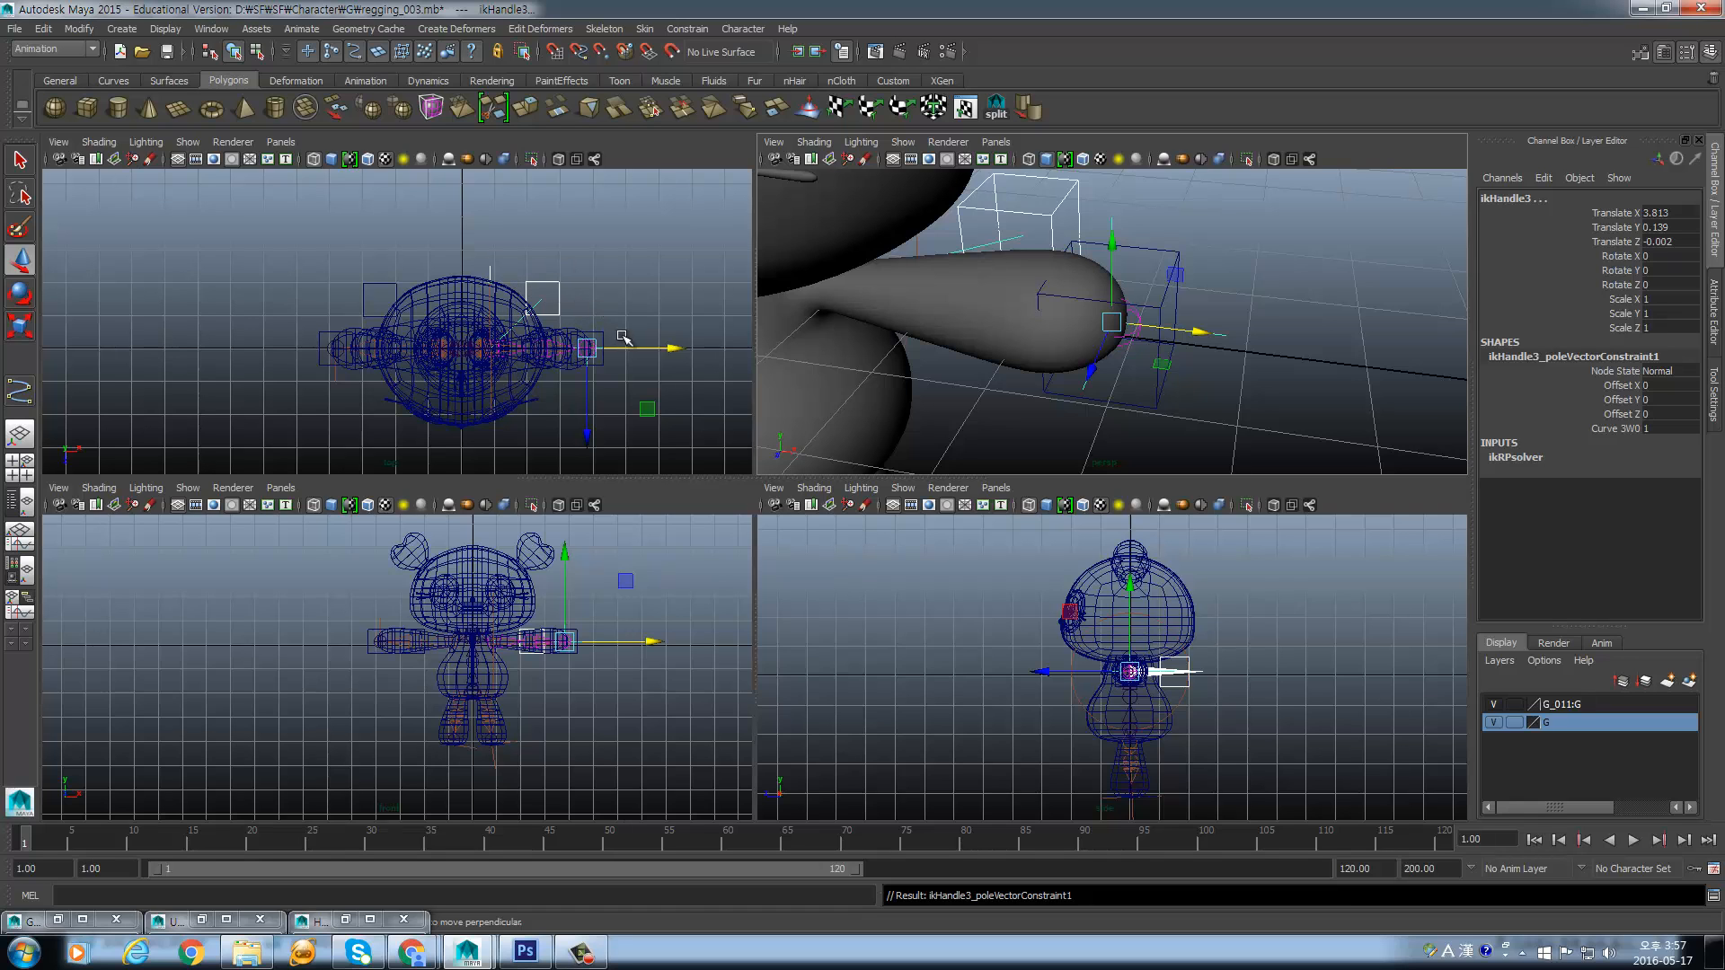
- Repeat the Pole Vector constraint with the cube curve behind the right elbow and the right arm's IK handle, ikHandle4
scroll(626, 365, "up", 4)
middle_click_drag(654, 358, 485, 334, "alt")
left_click_drag(143, 388, 66, 412)
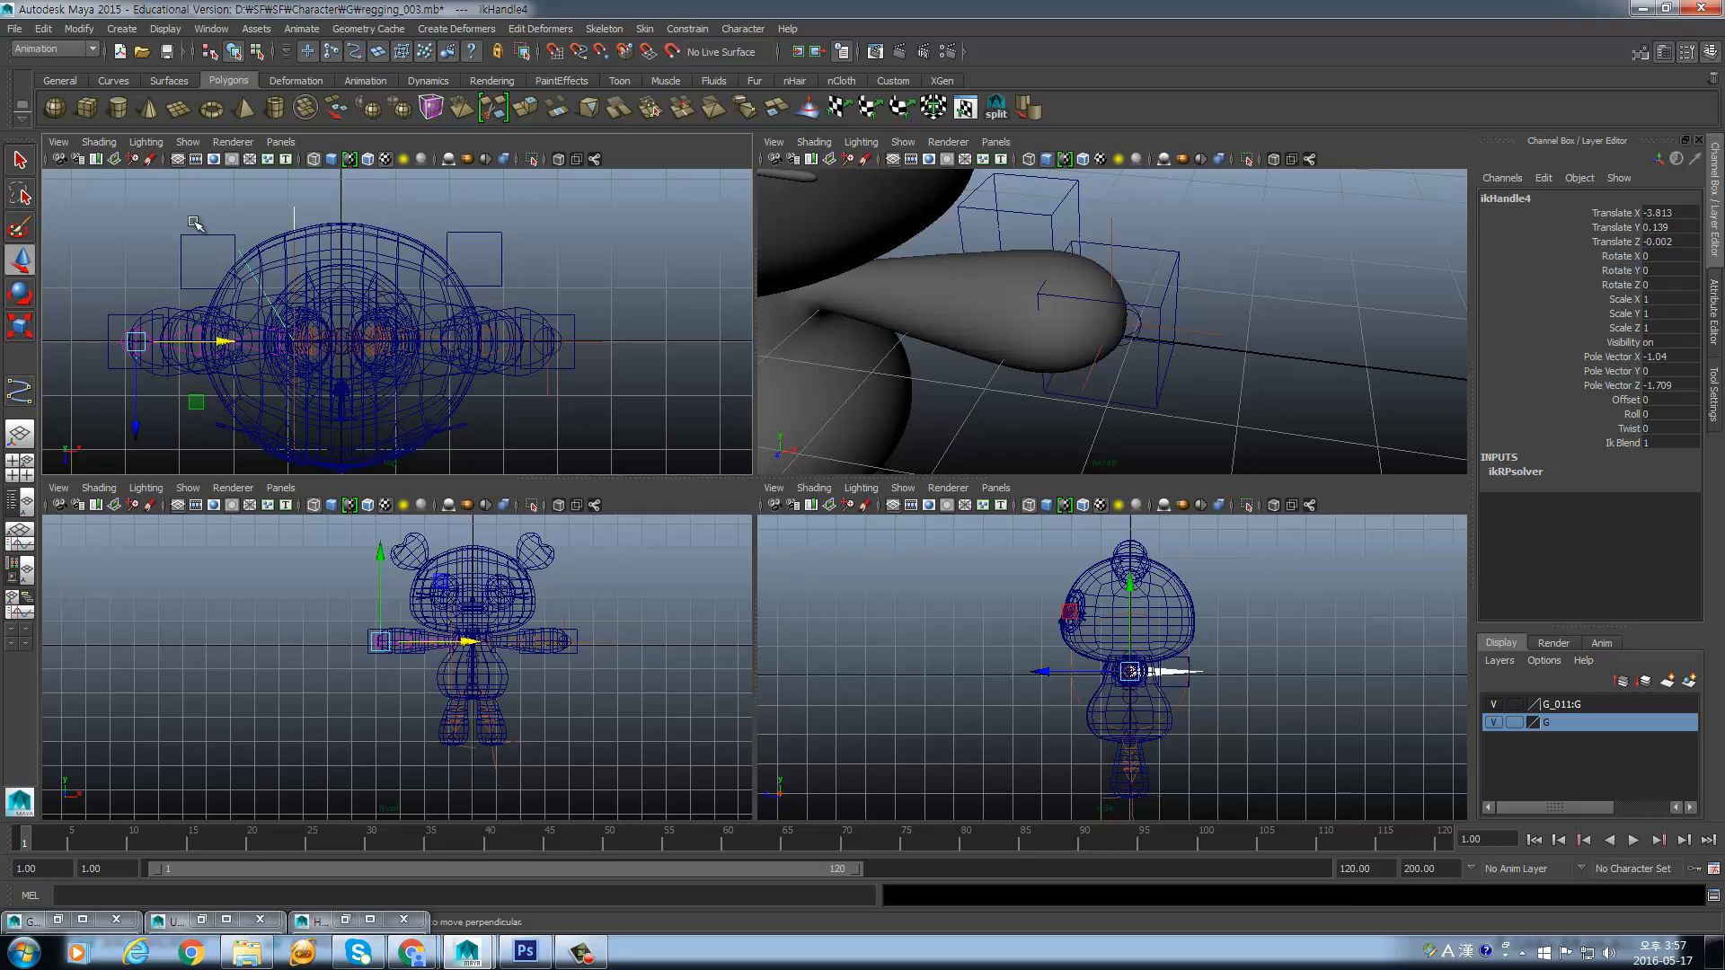
left_click_drag(195, 224, 161, 259)
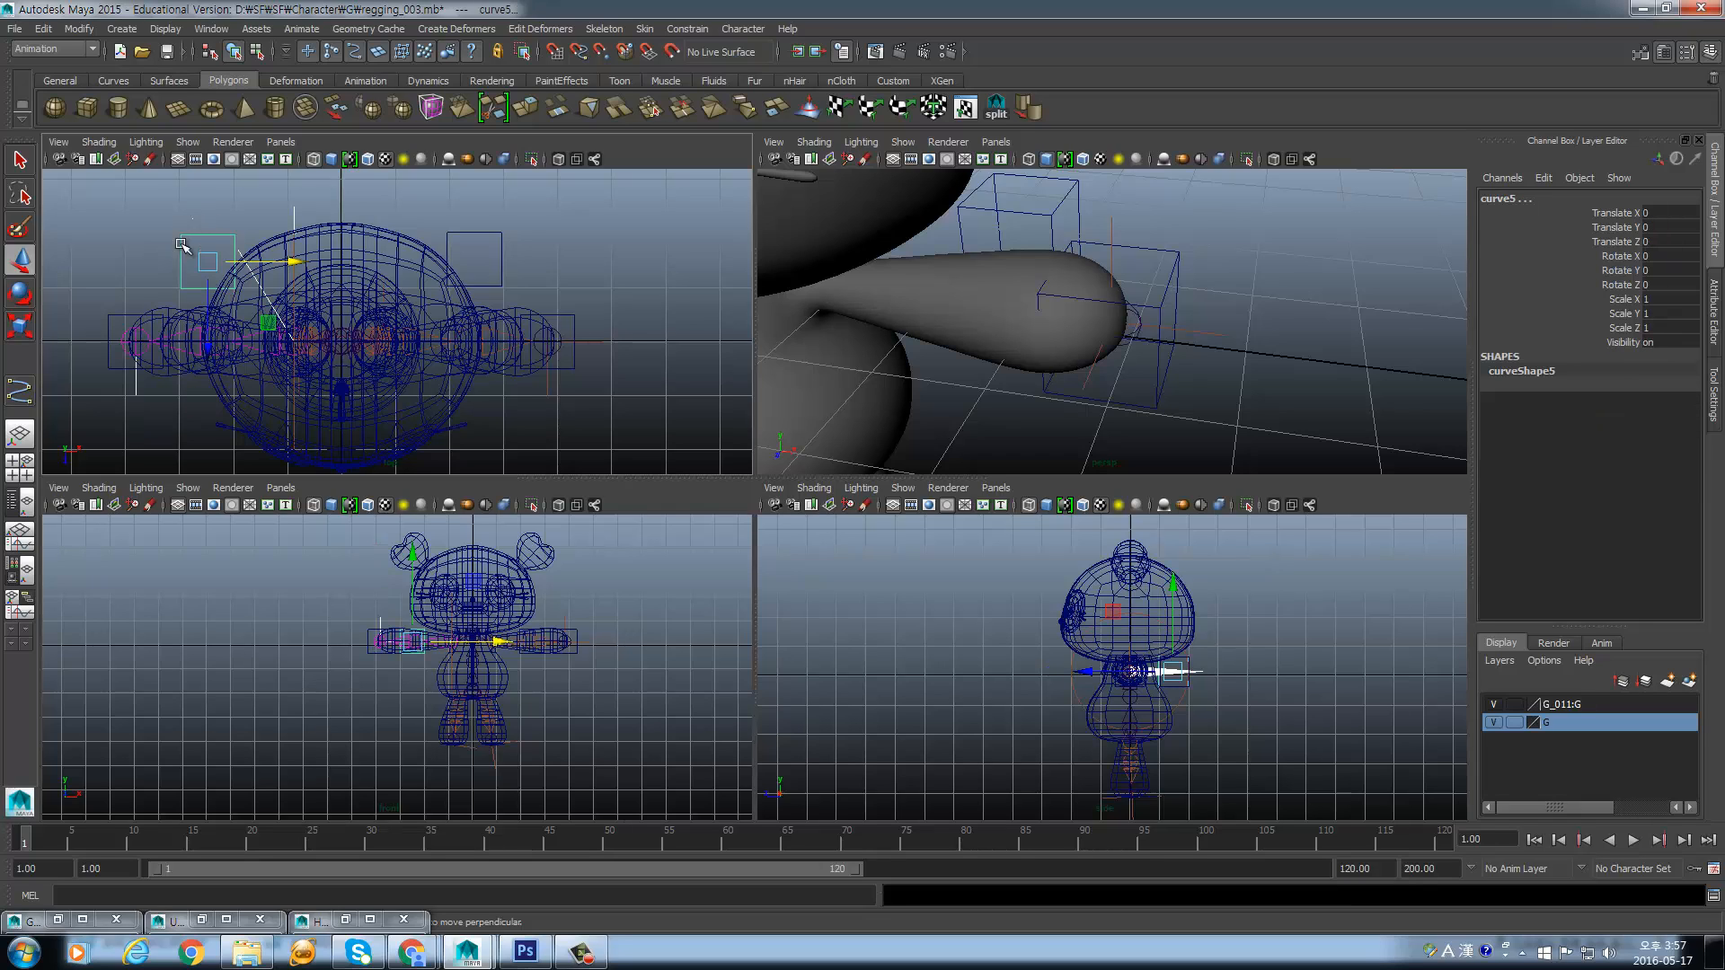
left_click(137, 393, "shift")
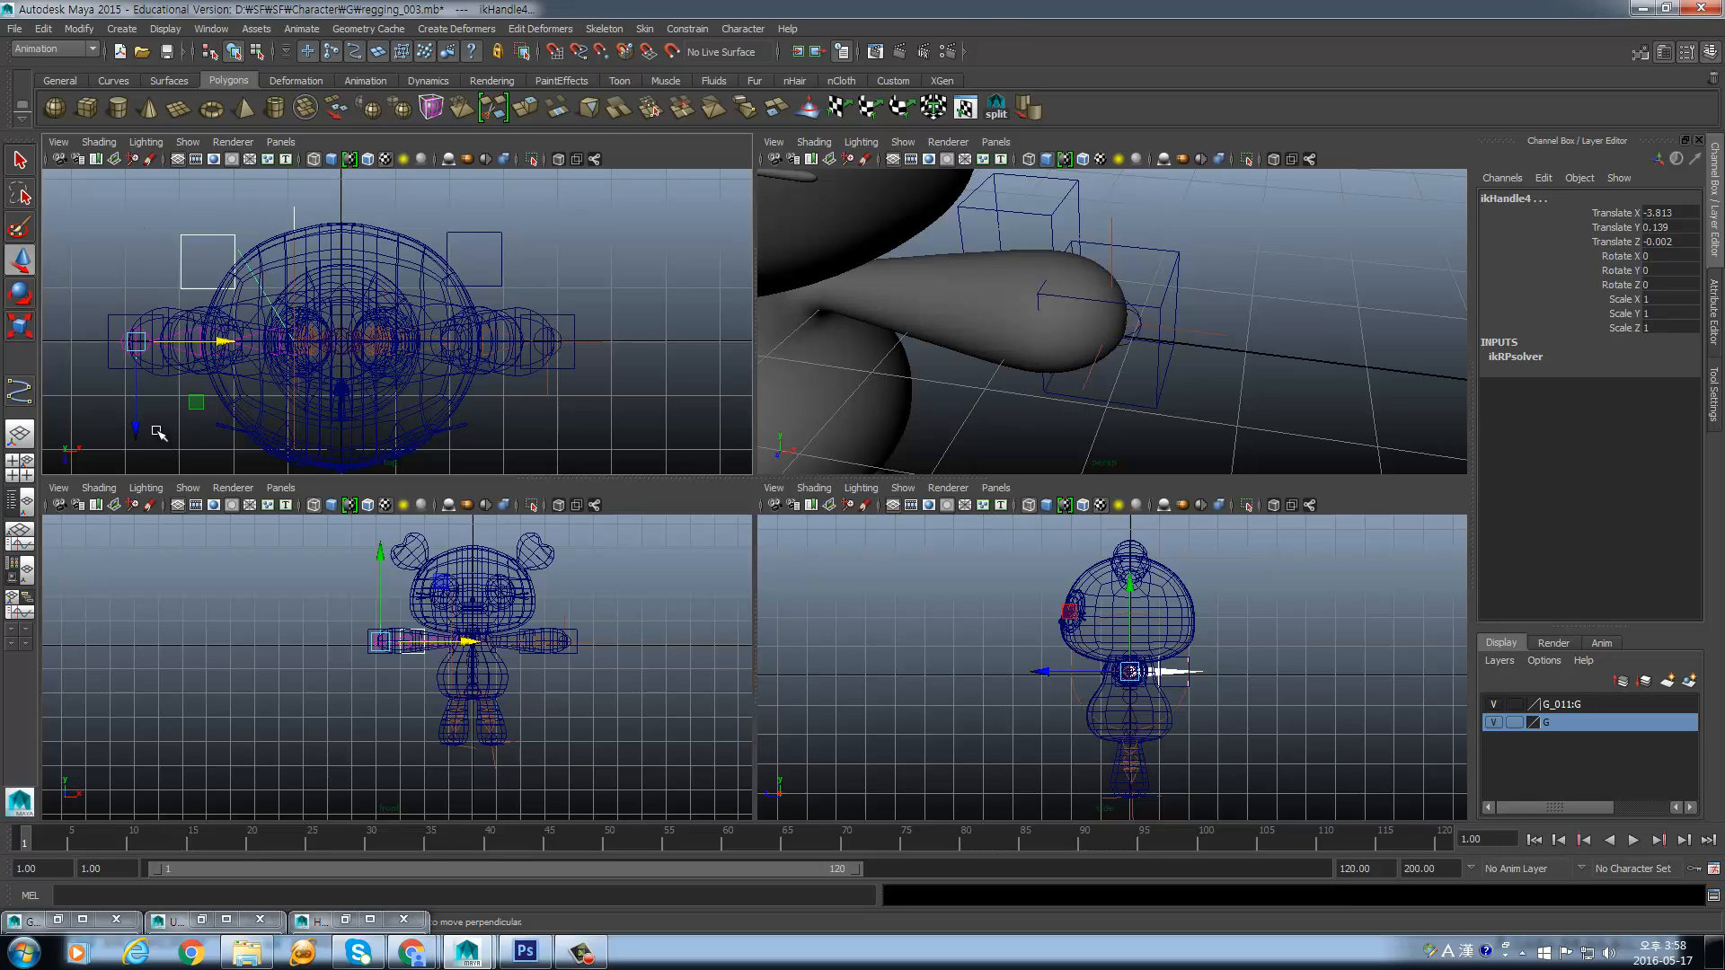
key("g")
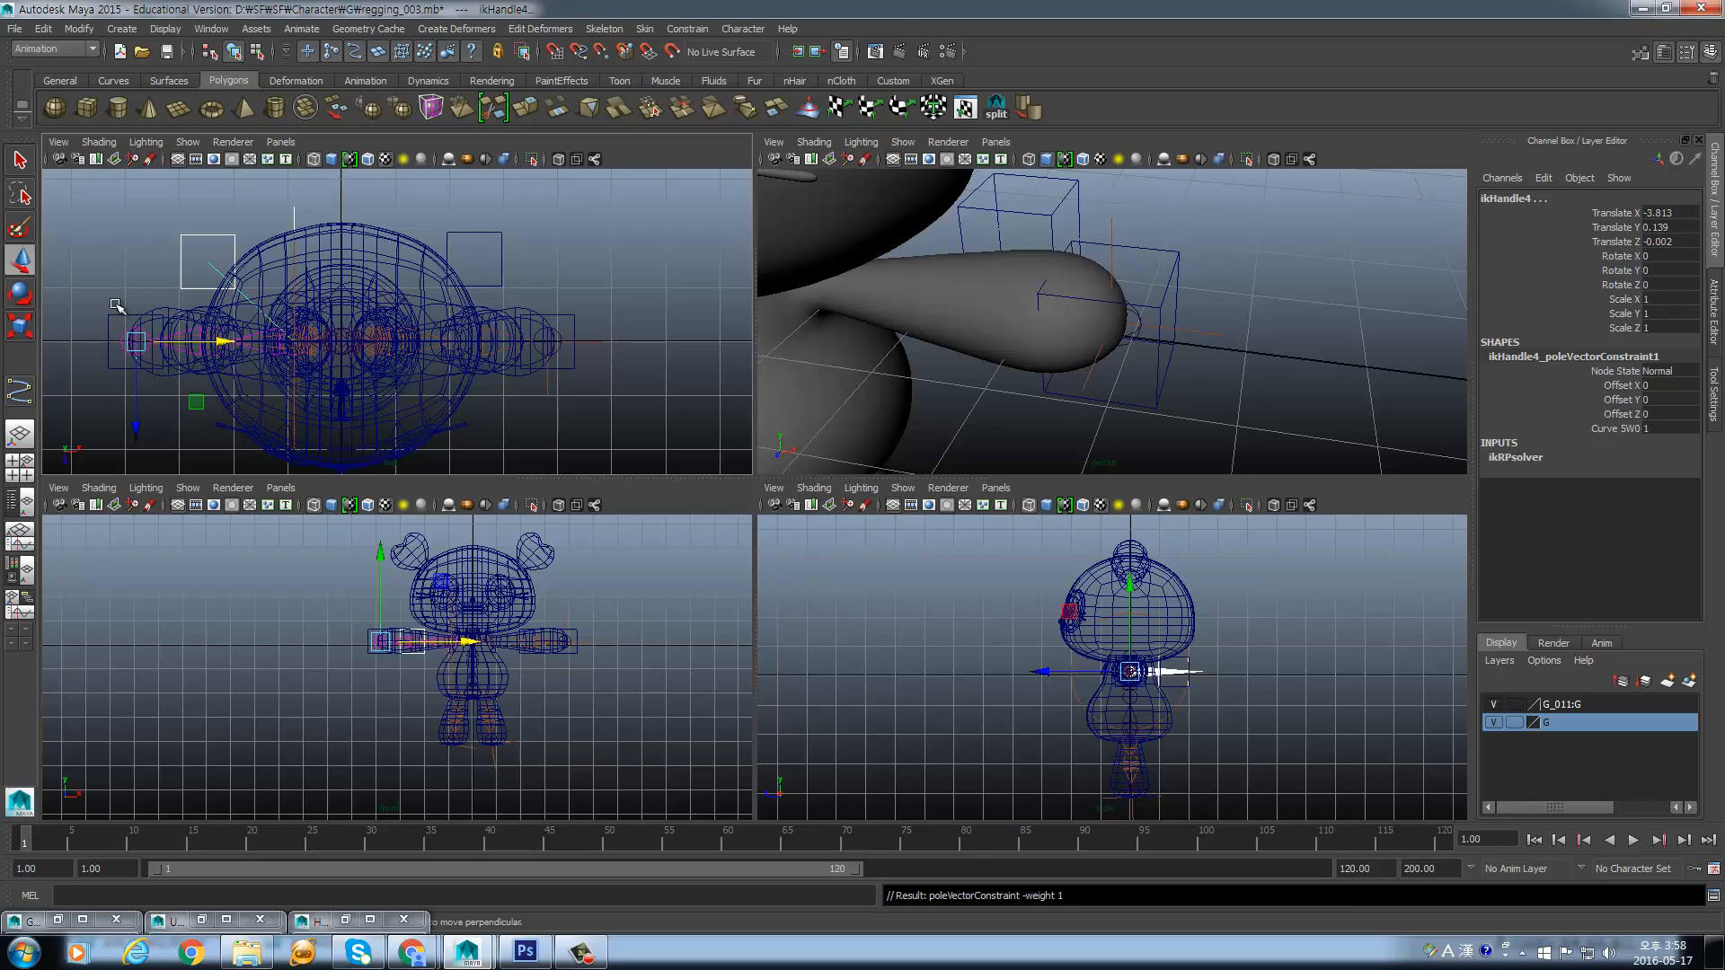
- Select only the right hand's cube curve and freeze its transformations
left_click_drag(115, 304, 96, 404)
key("q")
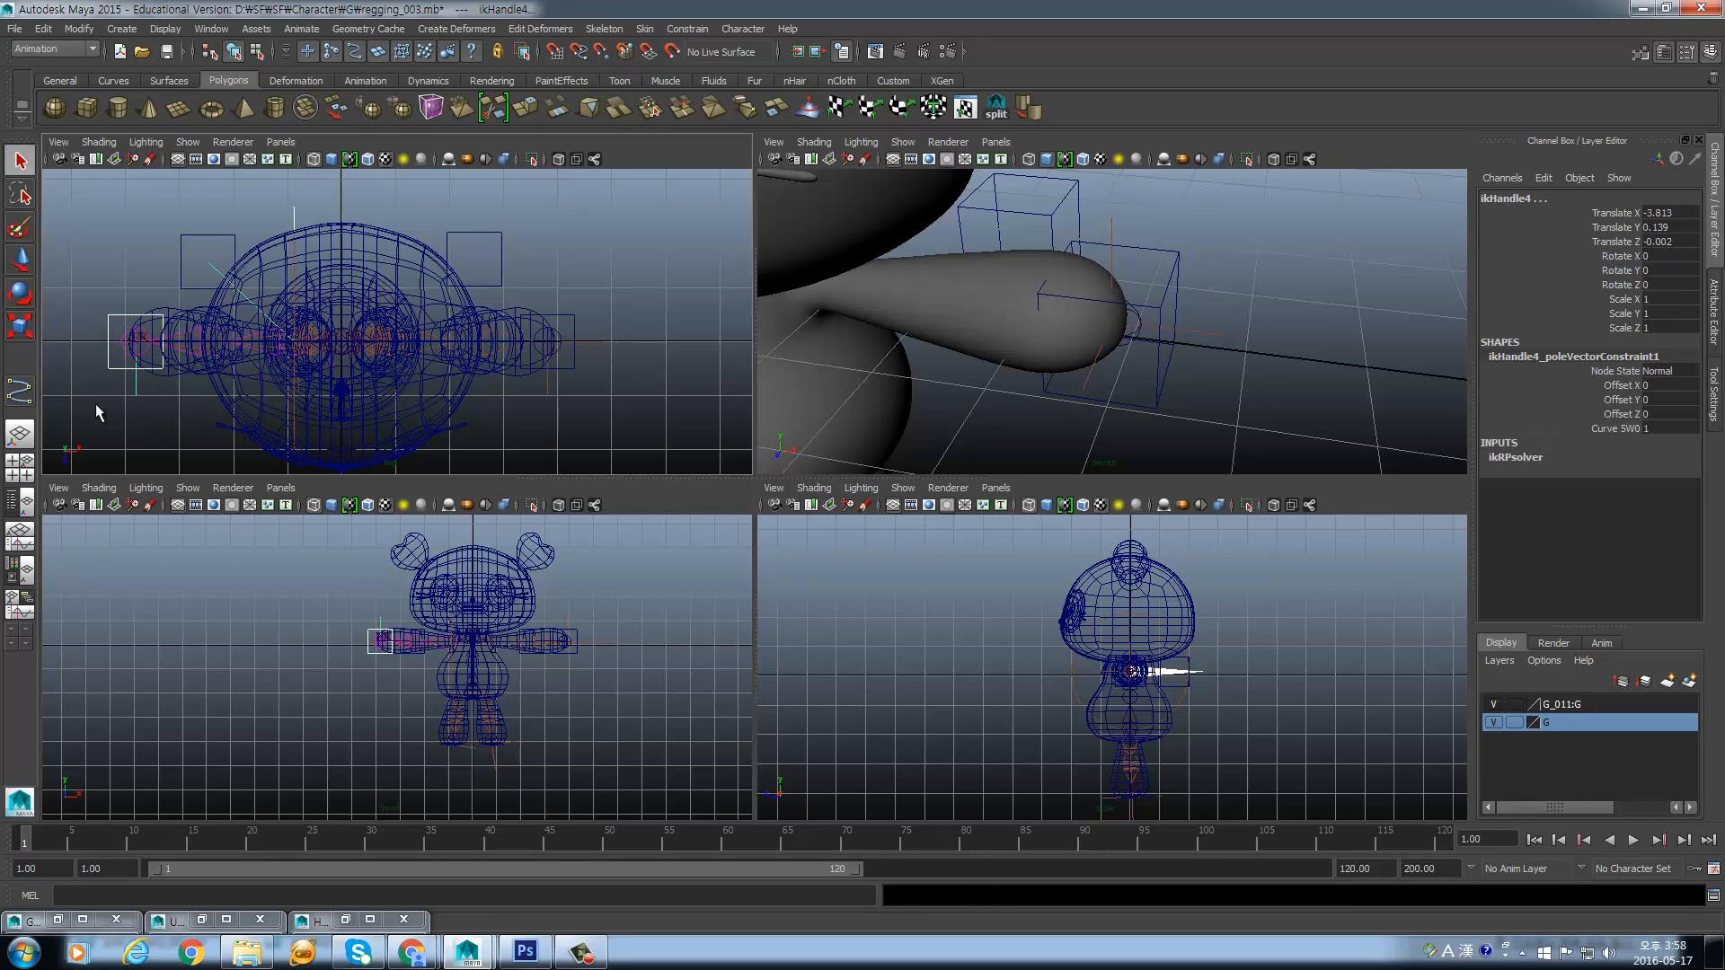
left_click_drag(221, 230, 95, 333)
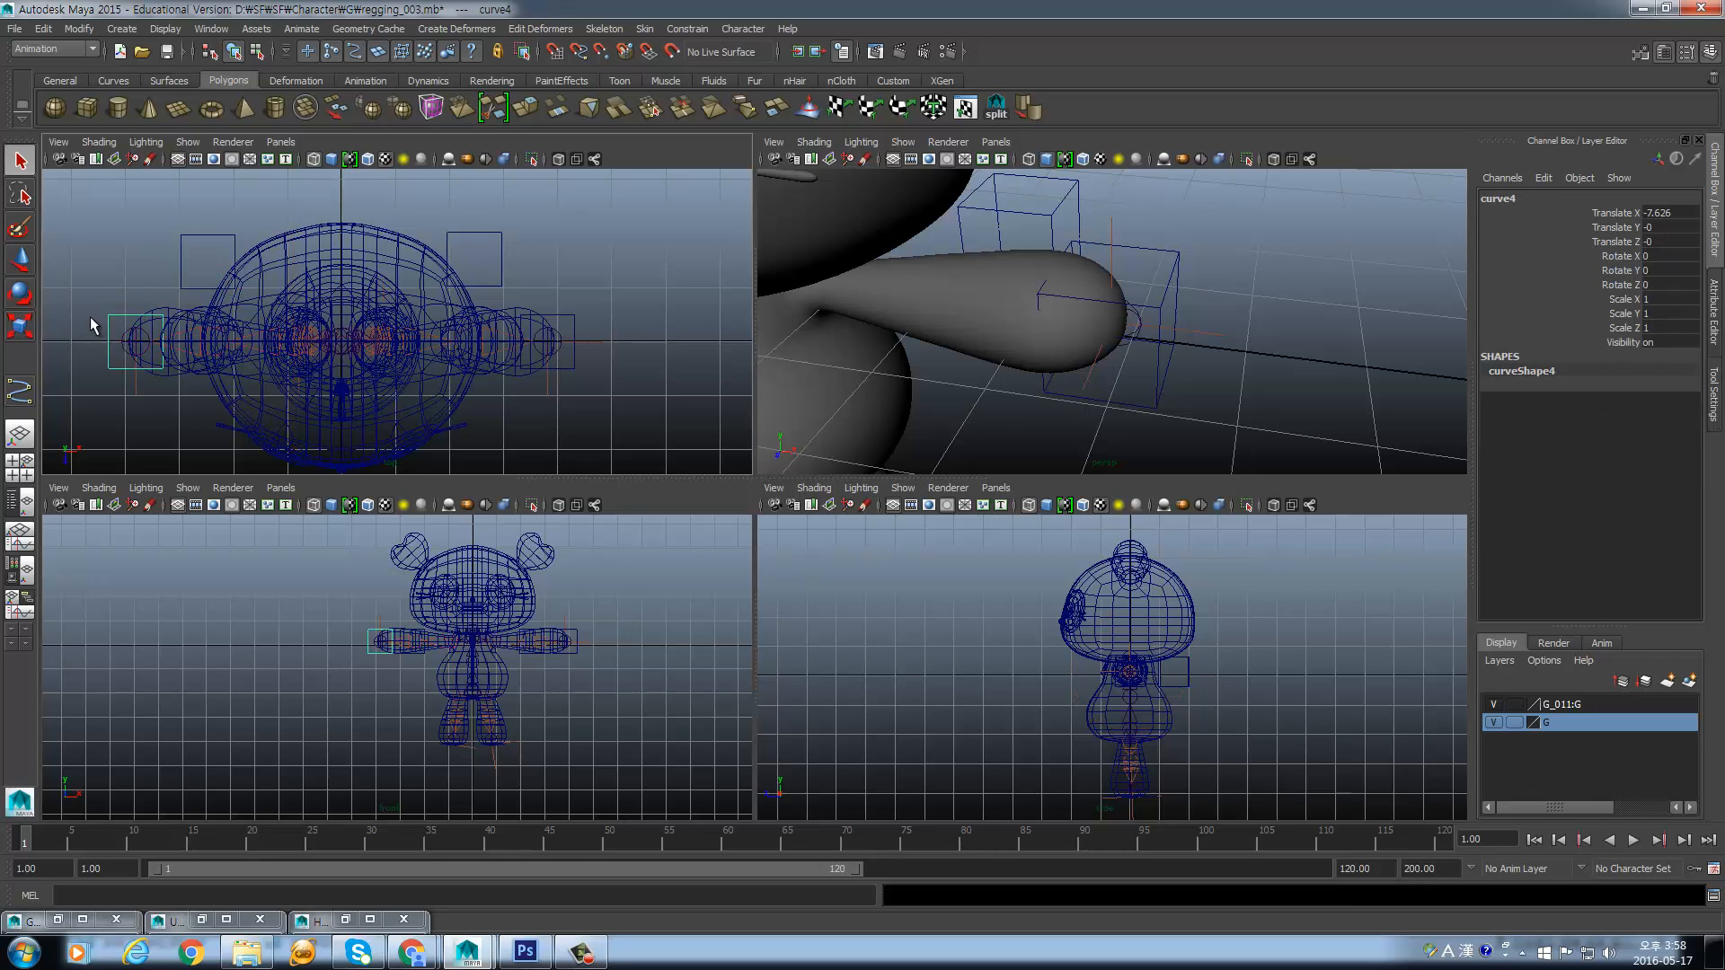
left_click(79, 29)
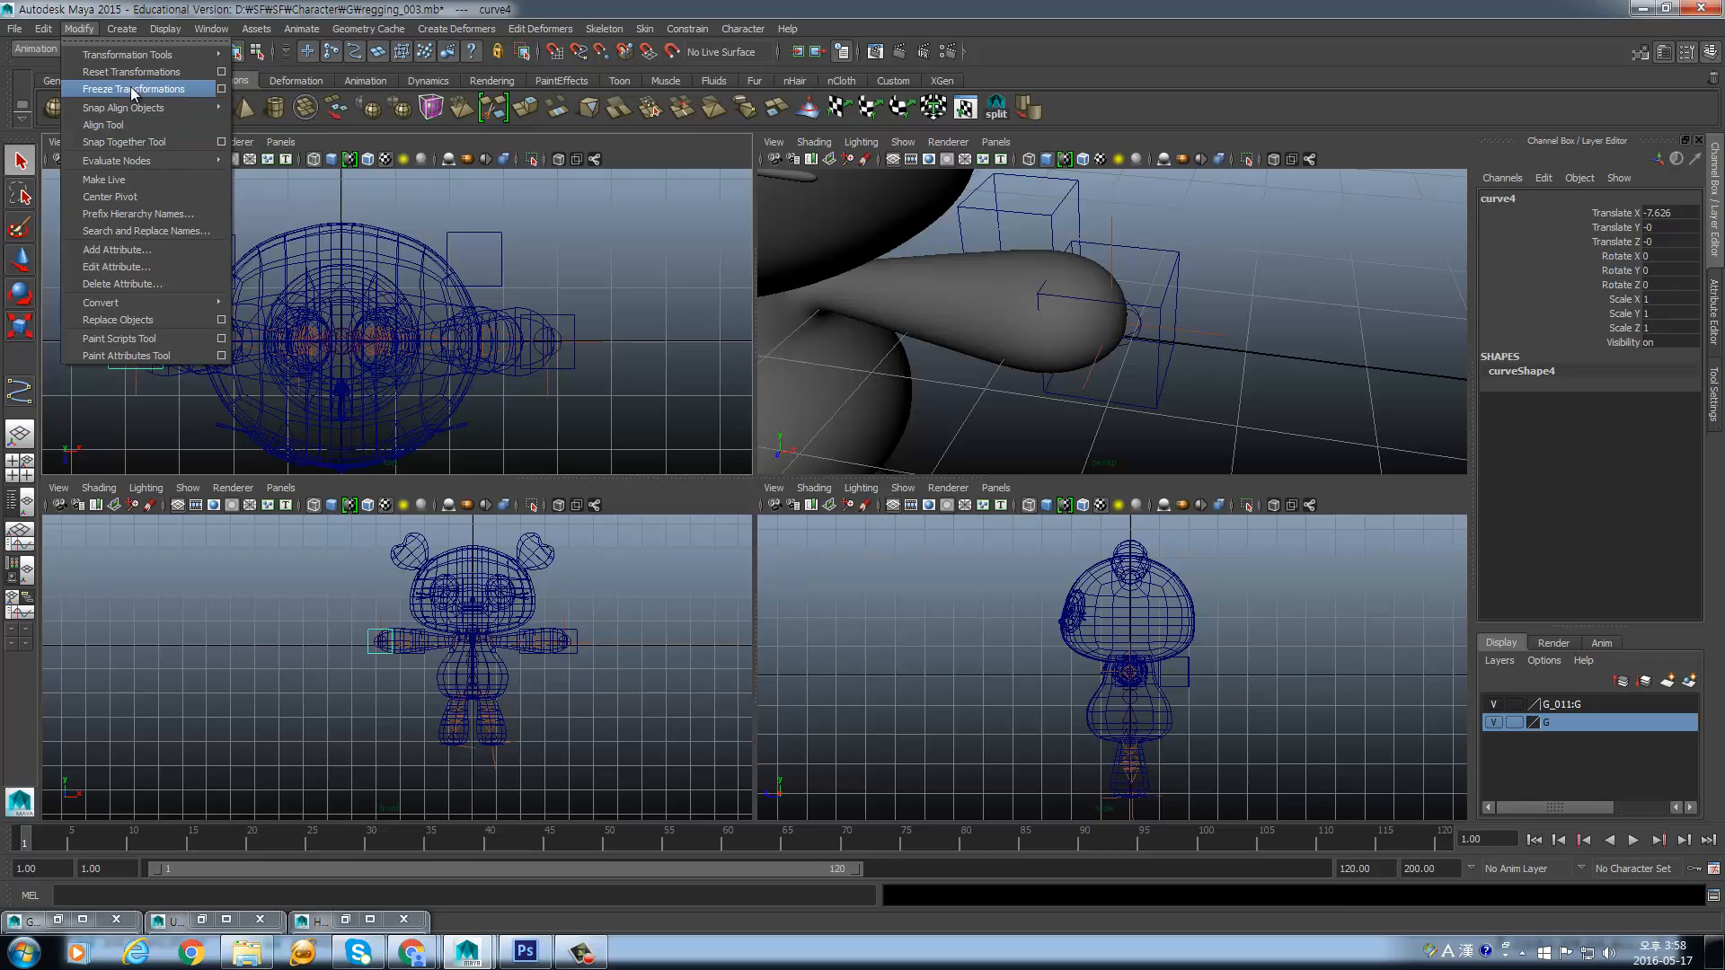
left_click(131, 89)
- Point-constrain the right arm's ikHandle4 to the right hand's cube curve with Maintain offset on, all axes and weight 1
left_click_drag(143, 391, 90, 419)
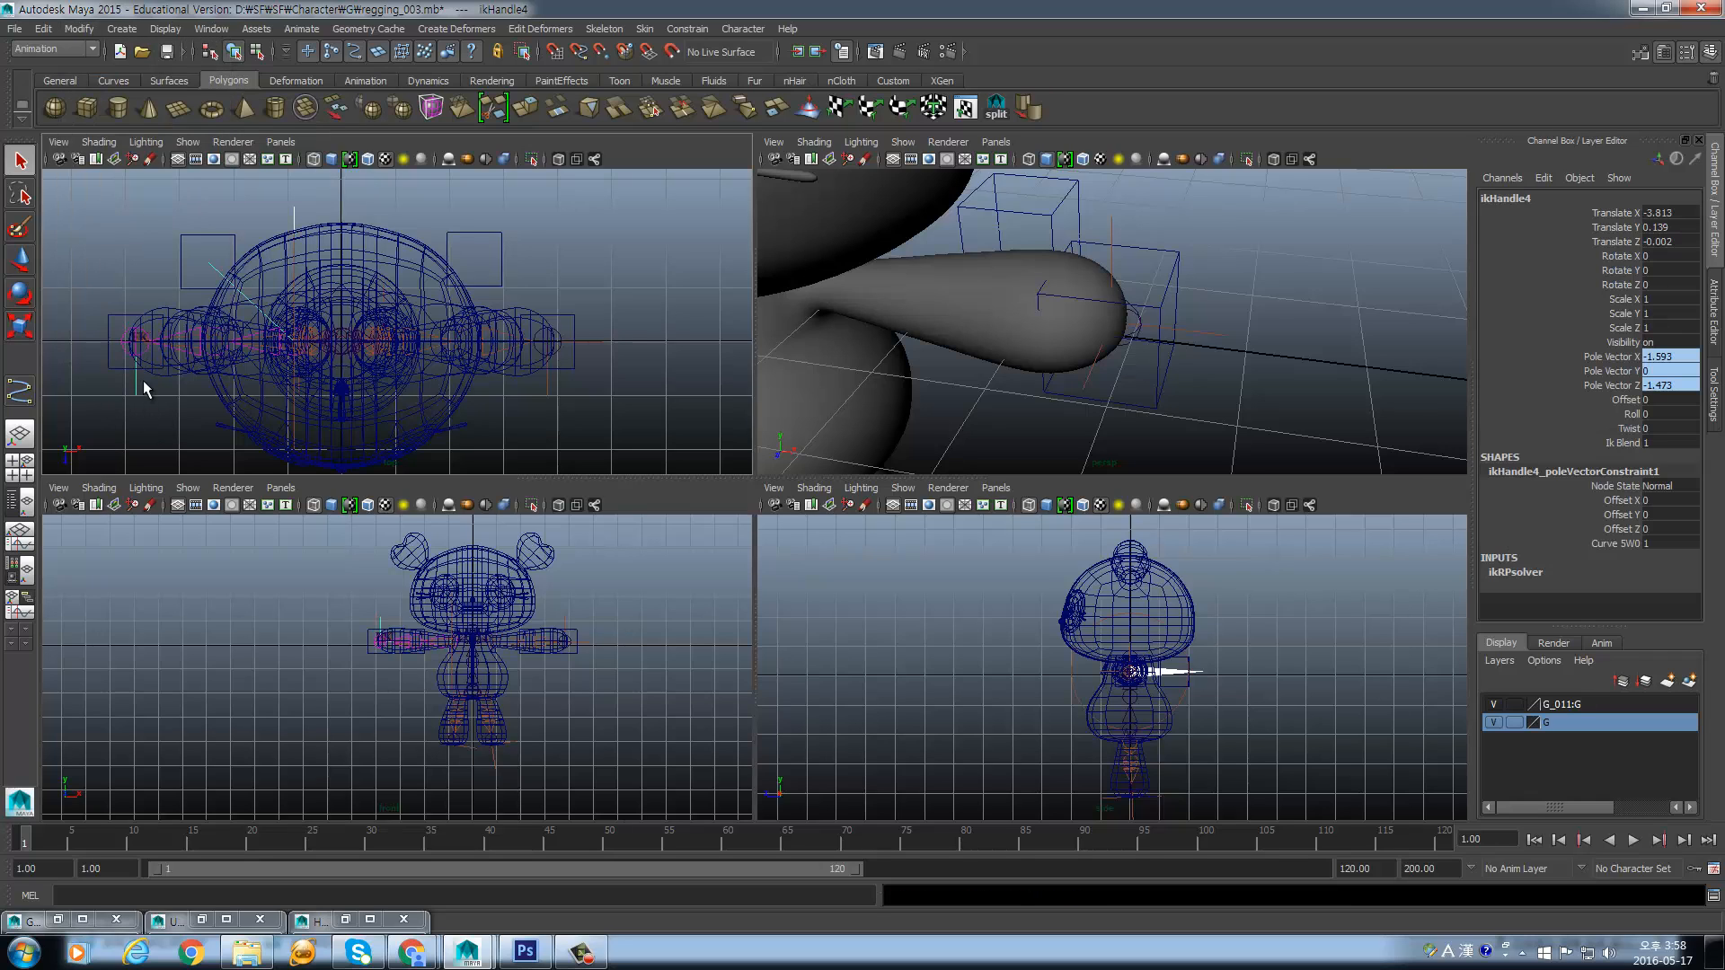
left_click_drag(122, 291, 95, 333)
left_click_drag(149, 384, 89, 435, "shift")
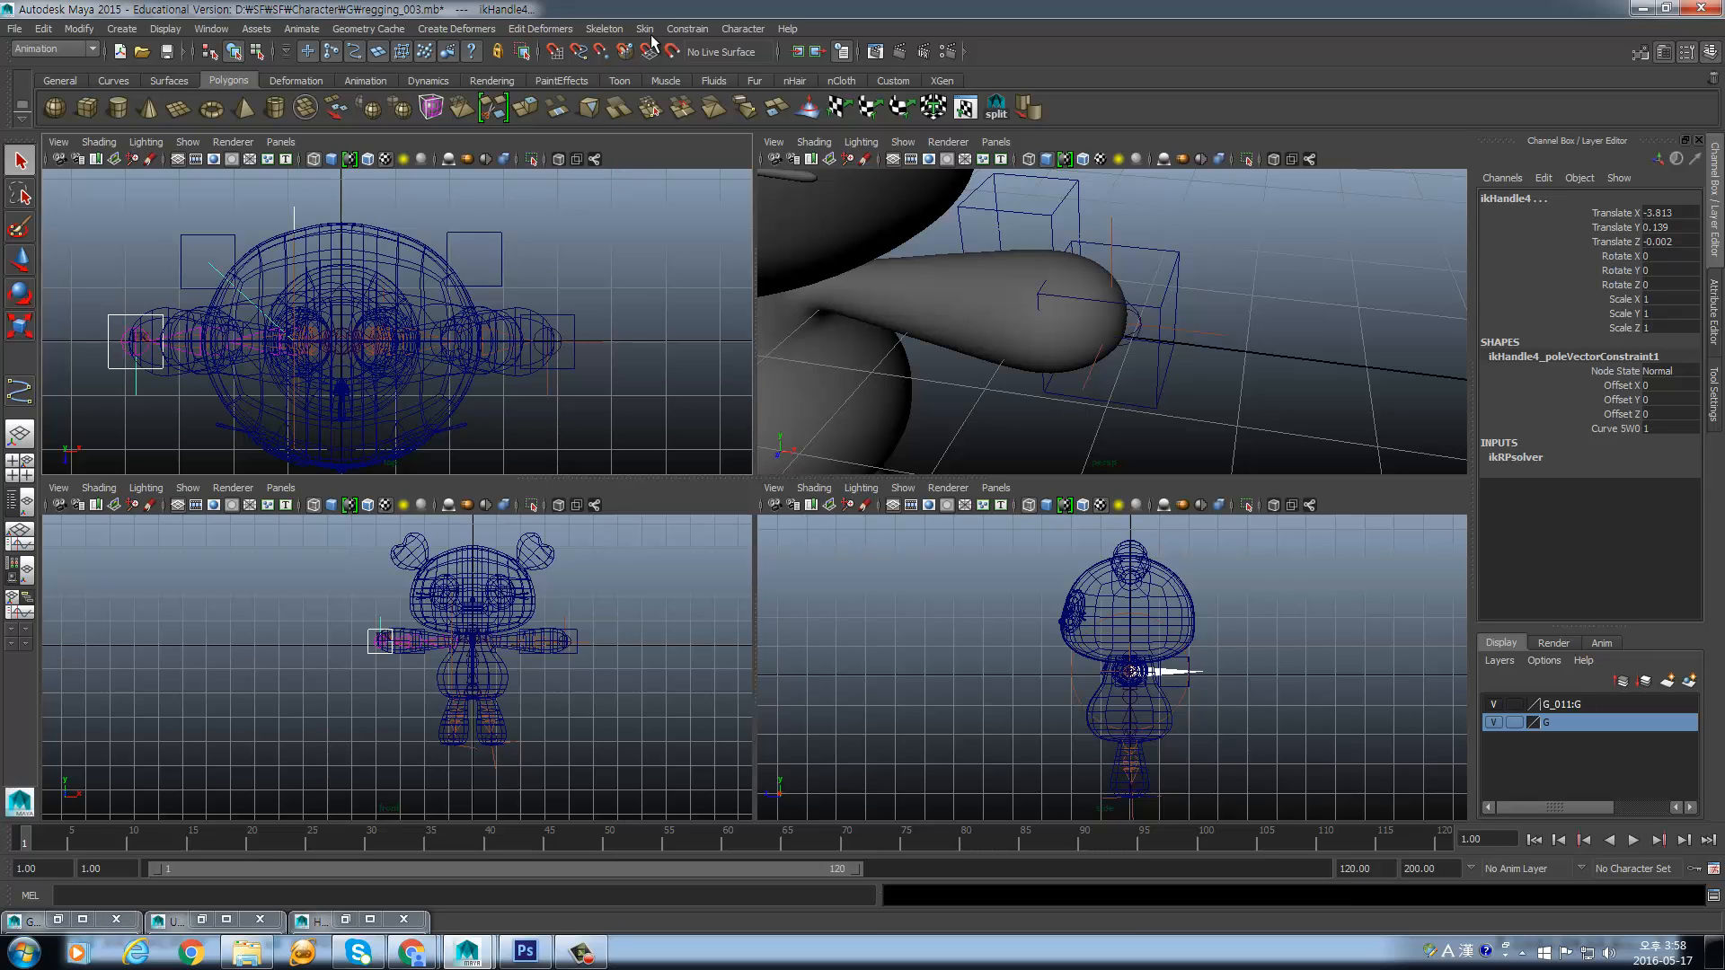
left_click(699, 31)
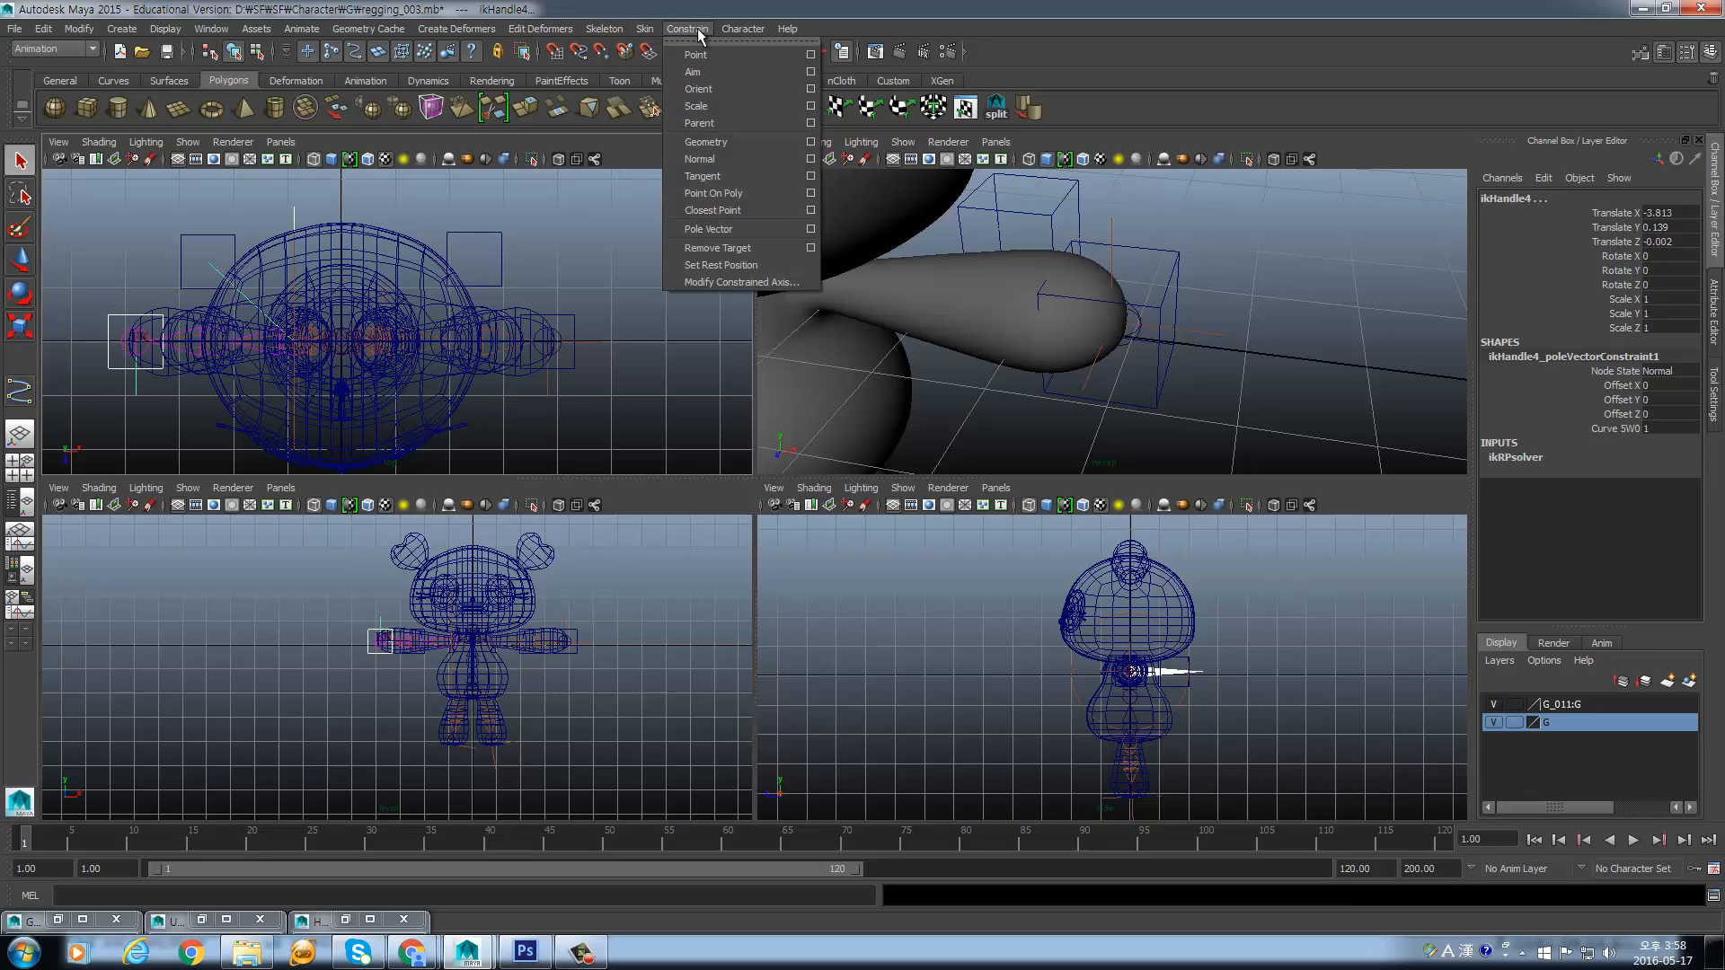
left_click(811, 55)
left_click(1227, 64)
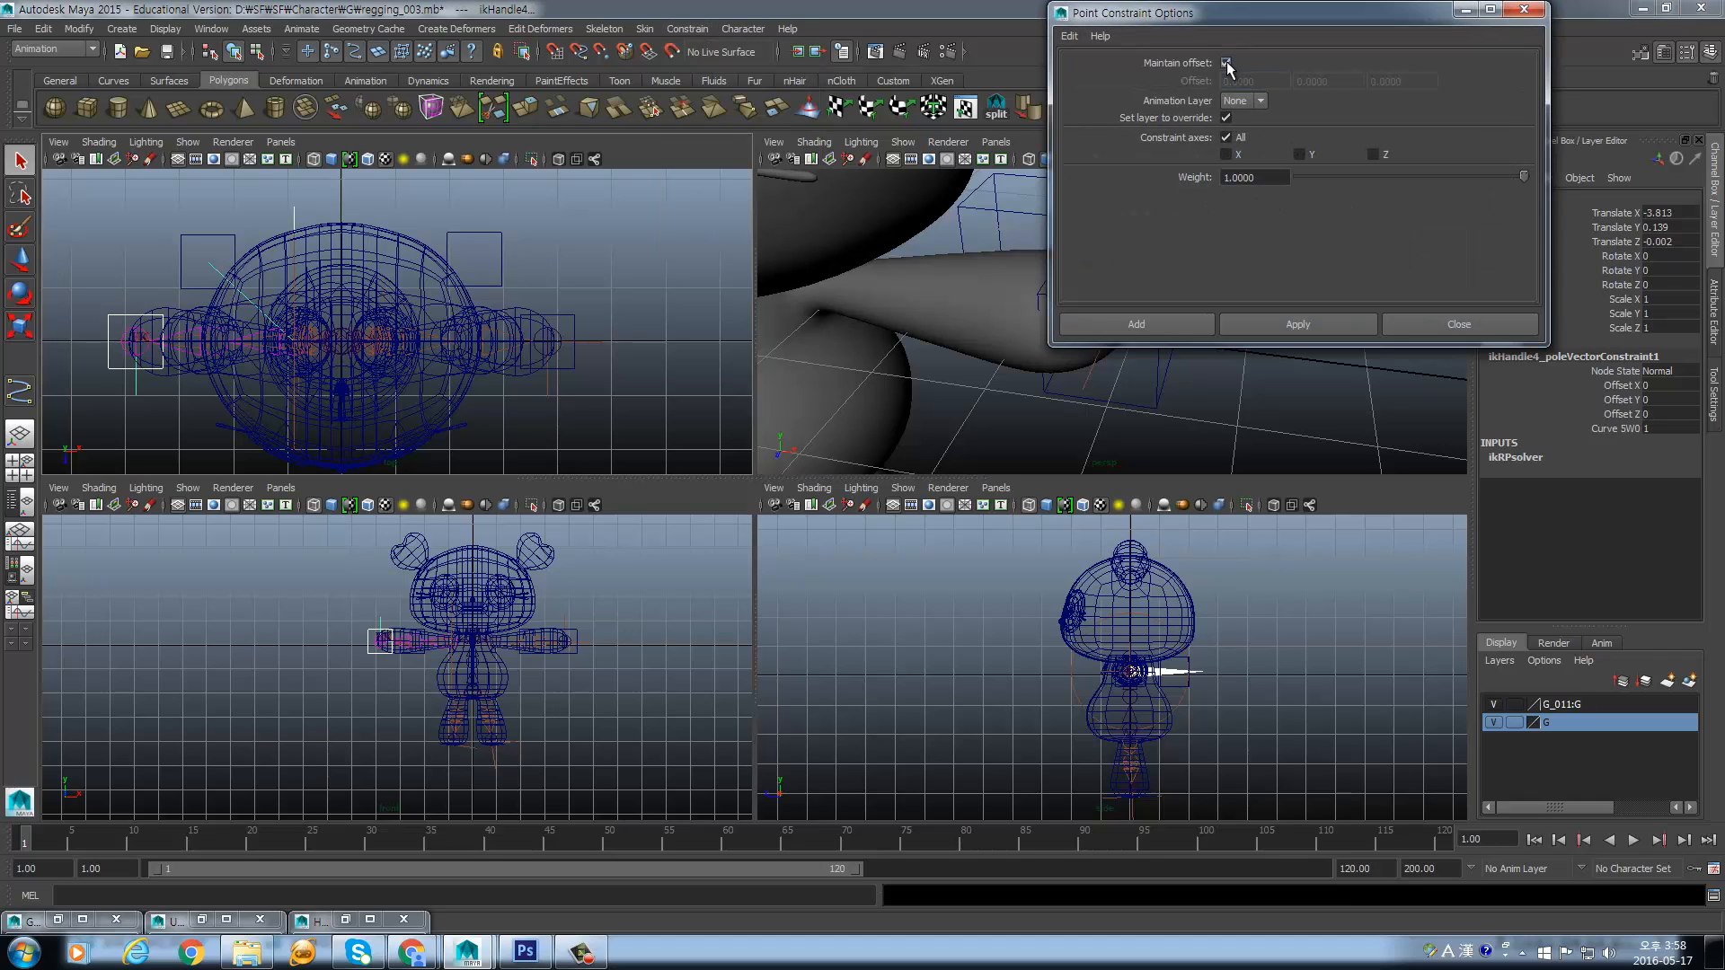
left_click(1303, 329)
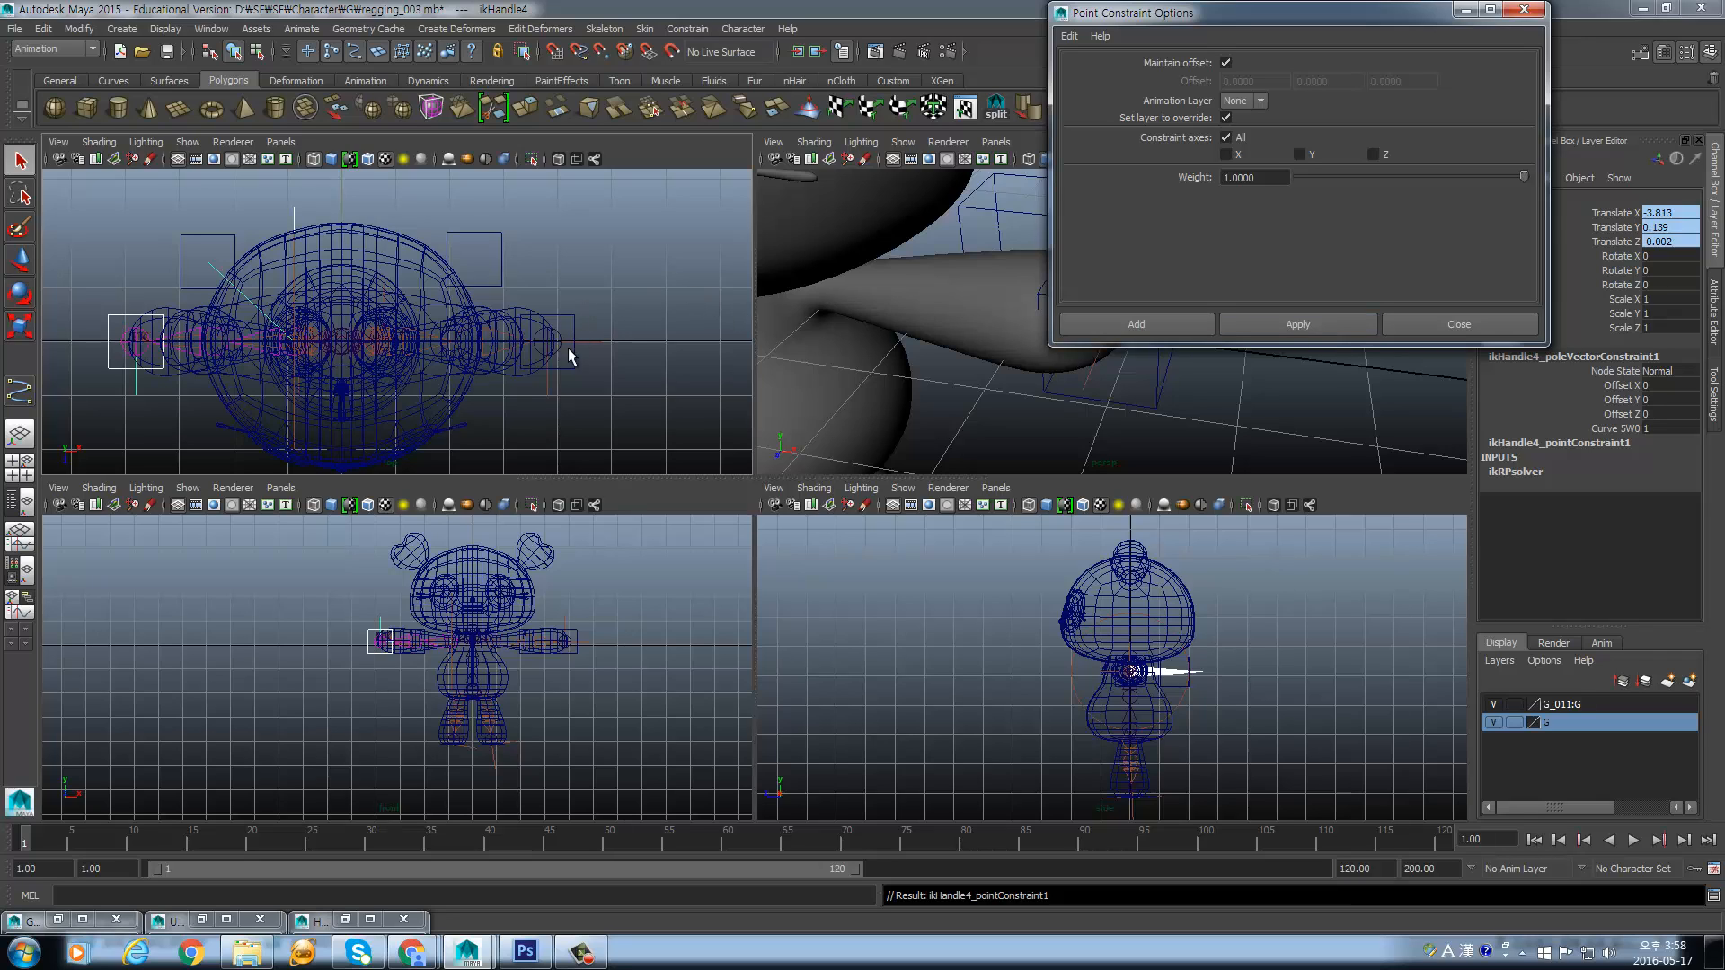
- Point-constrain the left arm's ikHandle3 to the left hand's cube curve with Maintain offset on, all axes and weight 1
left_click(573, 322)
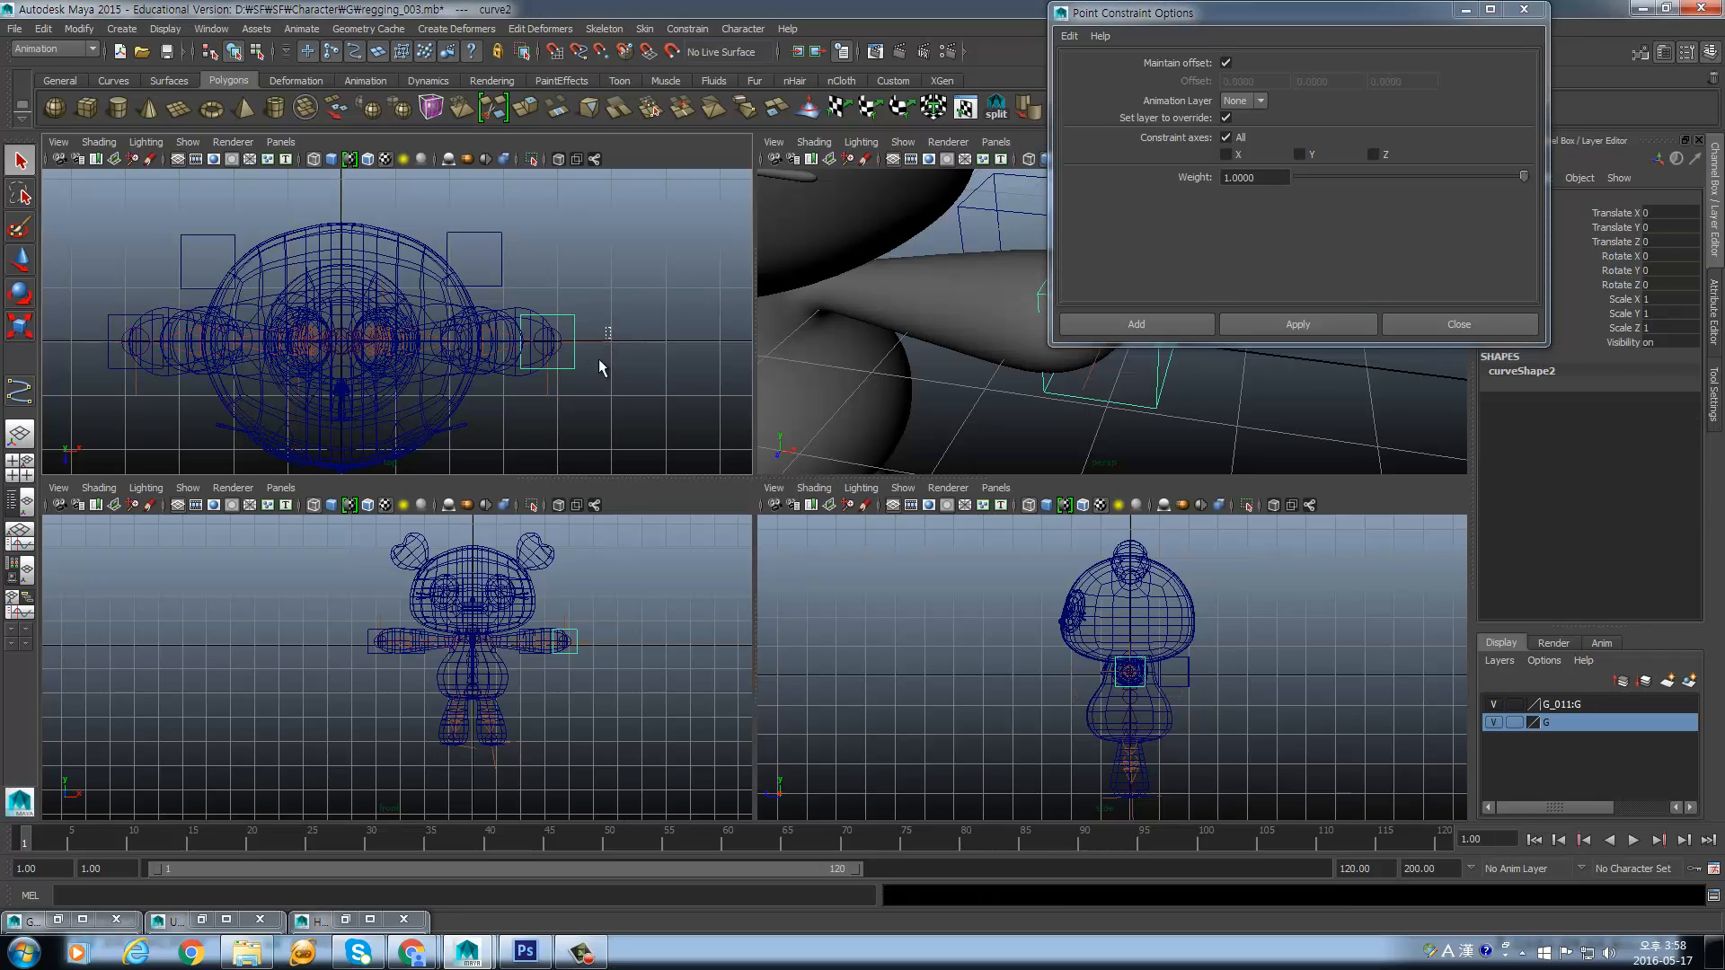
left_click_drag(598, 360, 595, 365, "shift")
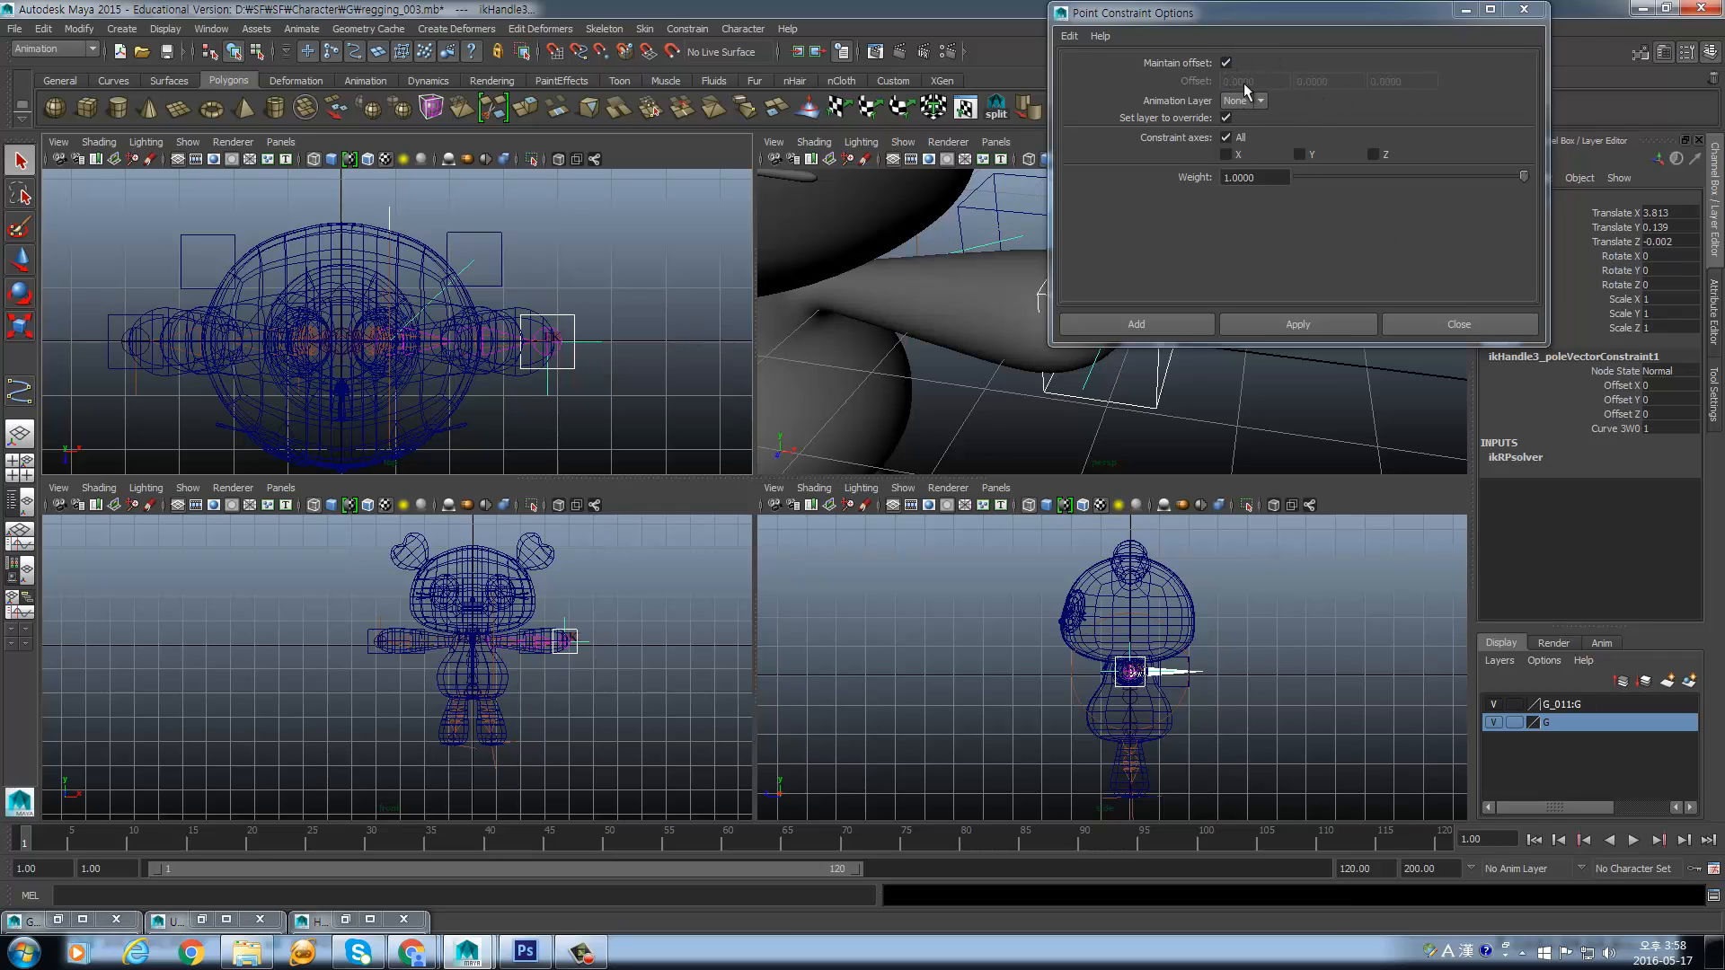
left_click(1298, 325)
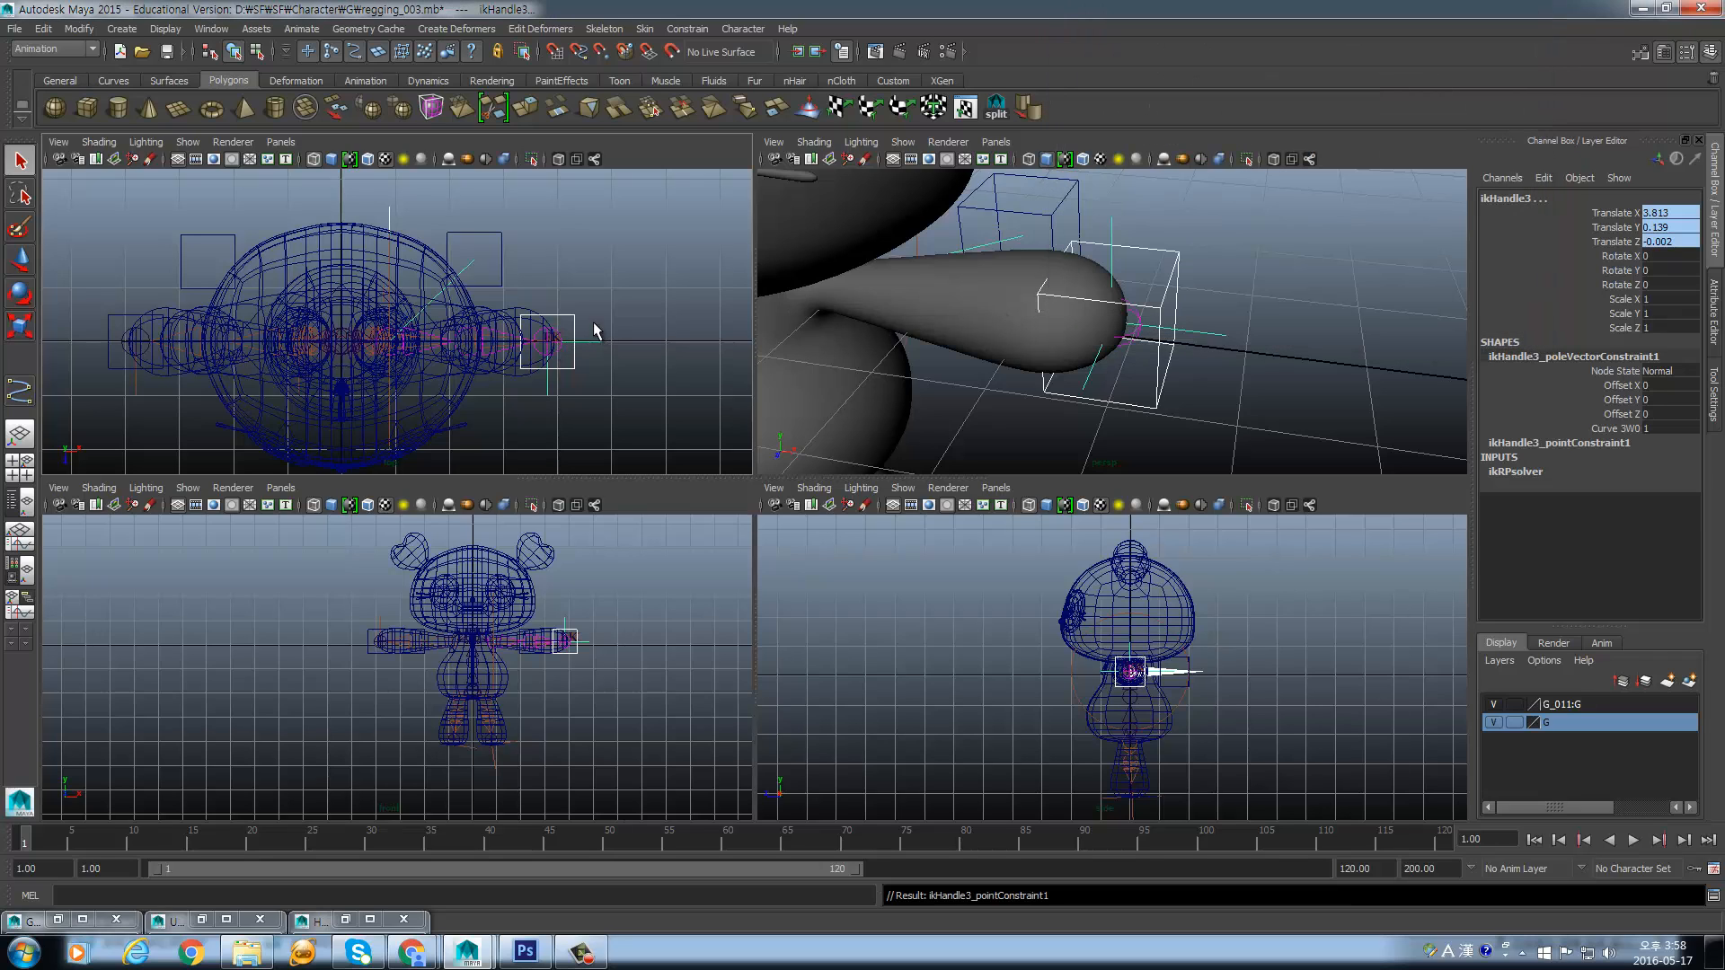
- Test the left arm rig by moving the left hand's and left elbow's cube curves, and undo the moves
left_click(1175, 360)
key("space")
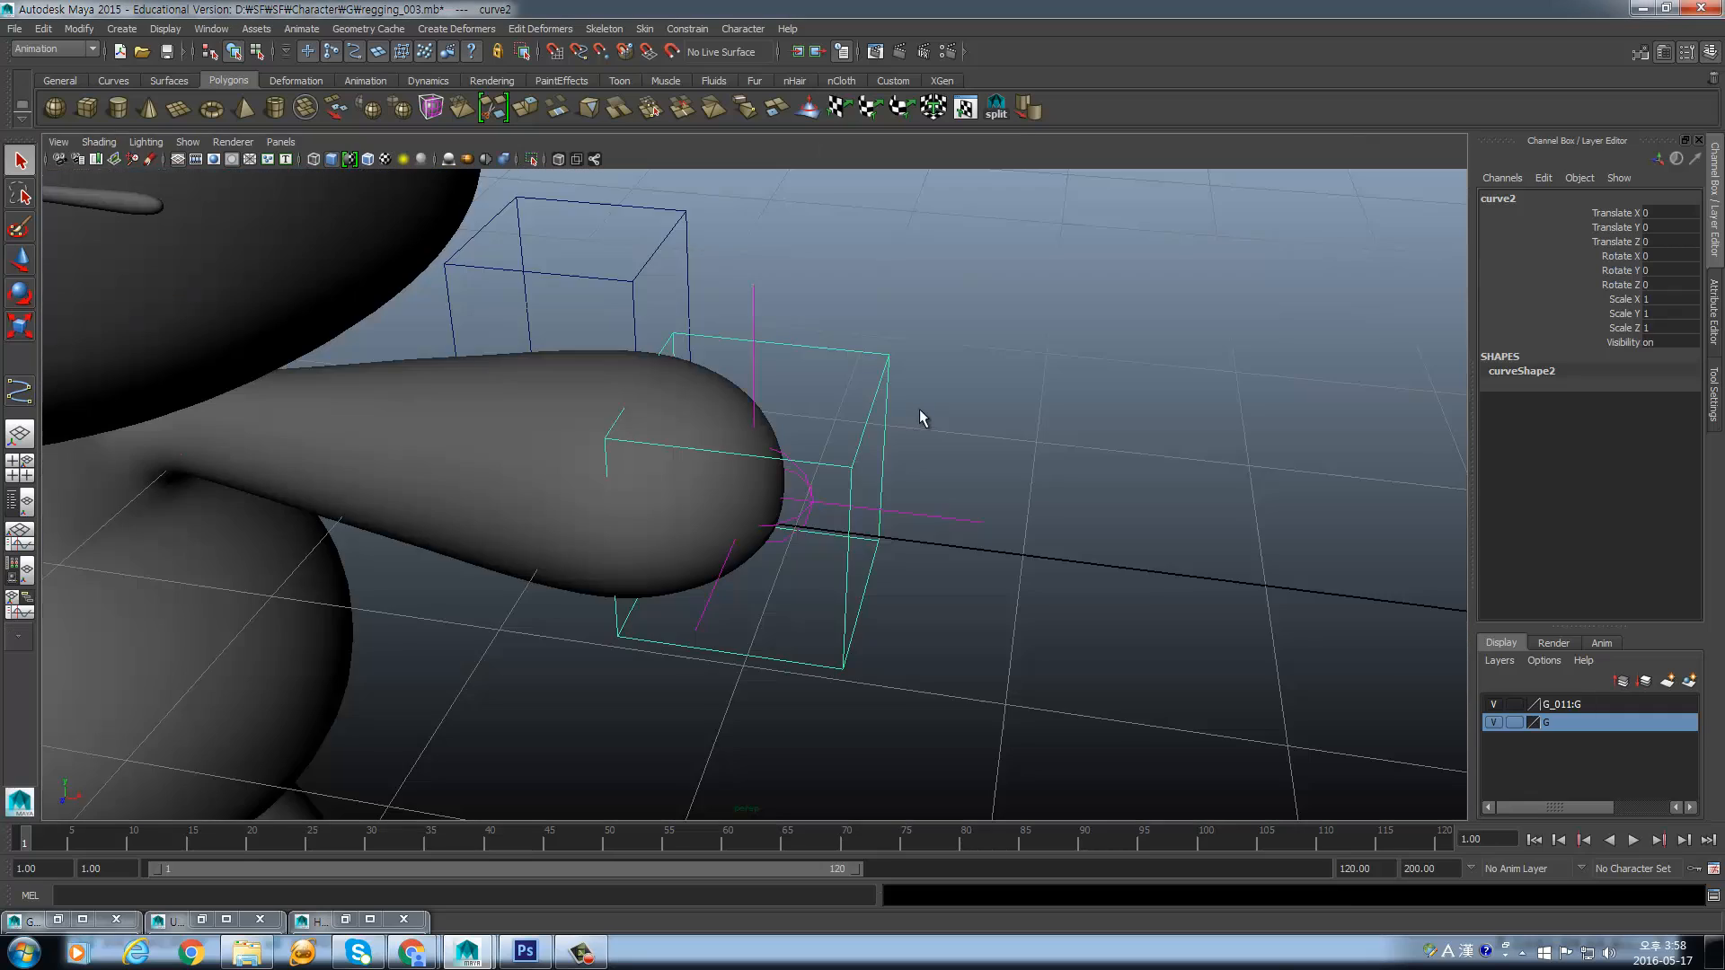
middle_click_drag(764, 411, 994, 381, "alt")
right_click_drag(993, 381, 888, 456, "alt")
left_click_drag(887, 456, 688, 553, "alt")
key("w")
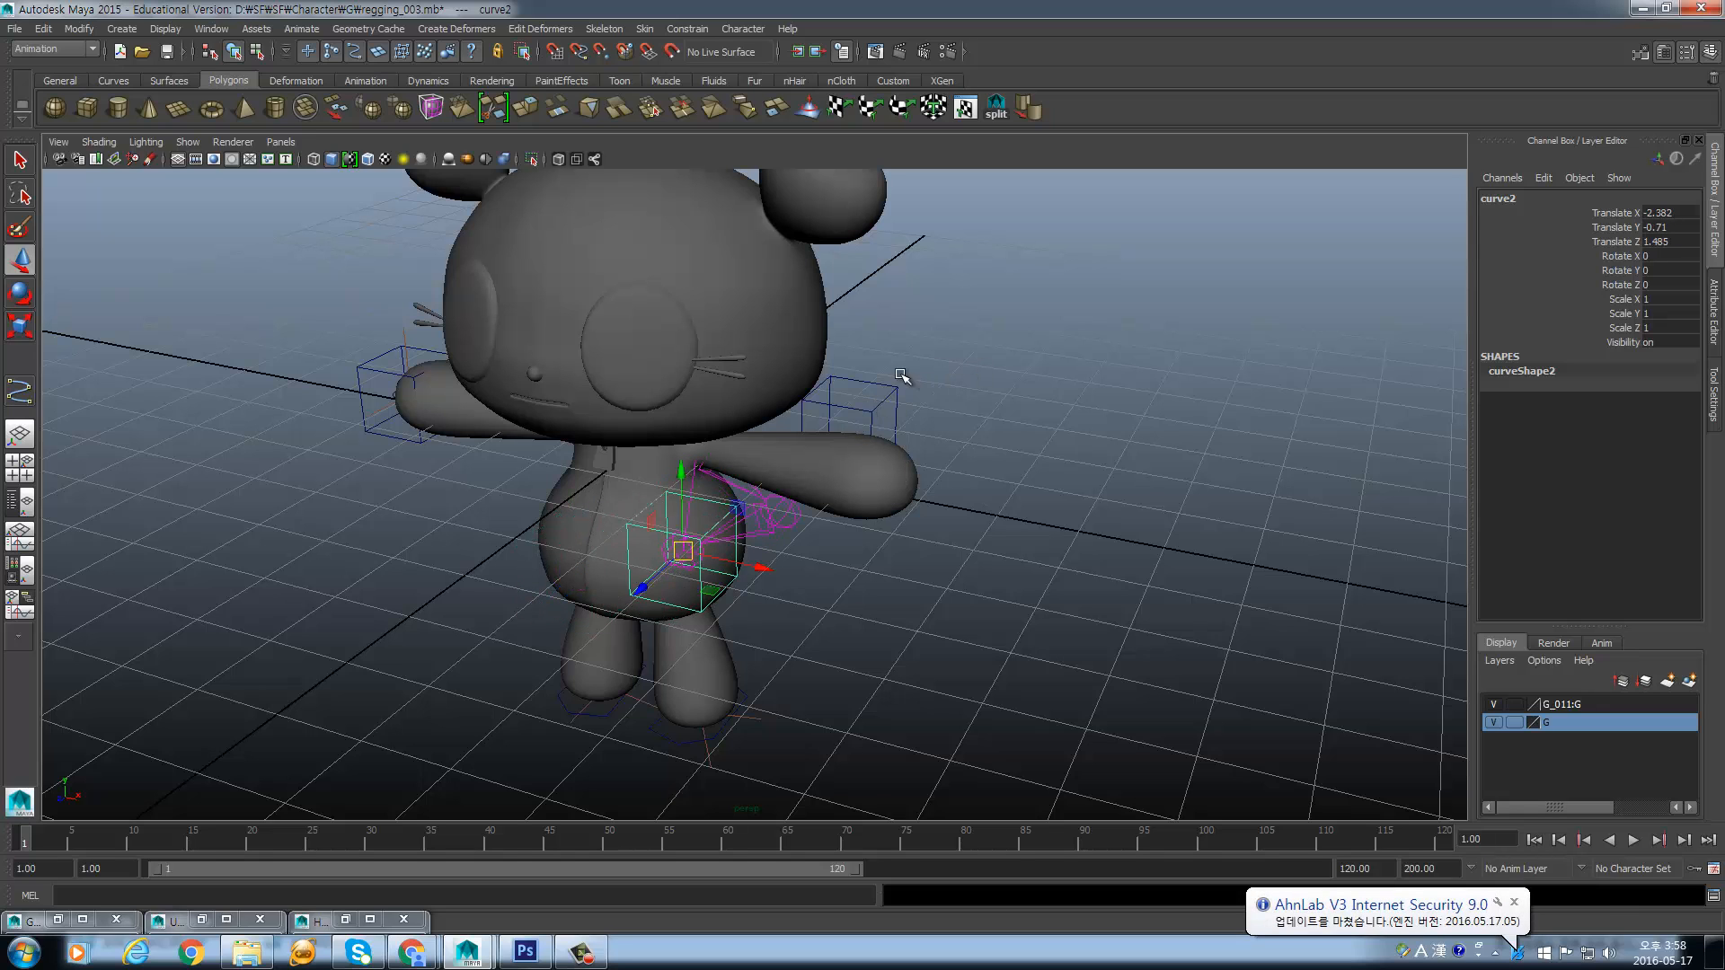
left_click_drag(881, 392, 902, 401)
left_click_drag(902, 401, 841, 420, "alt")
key("ctrl+z")
key("ctrl+z")
key("ctrl+z")
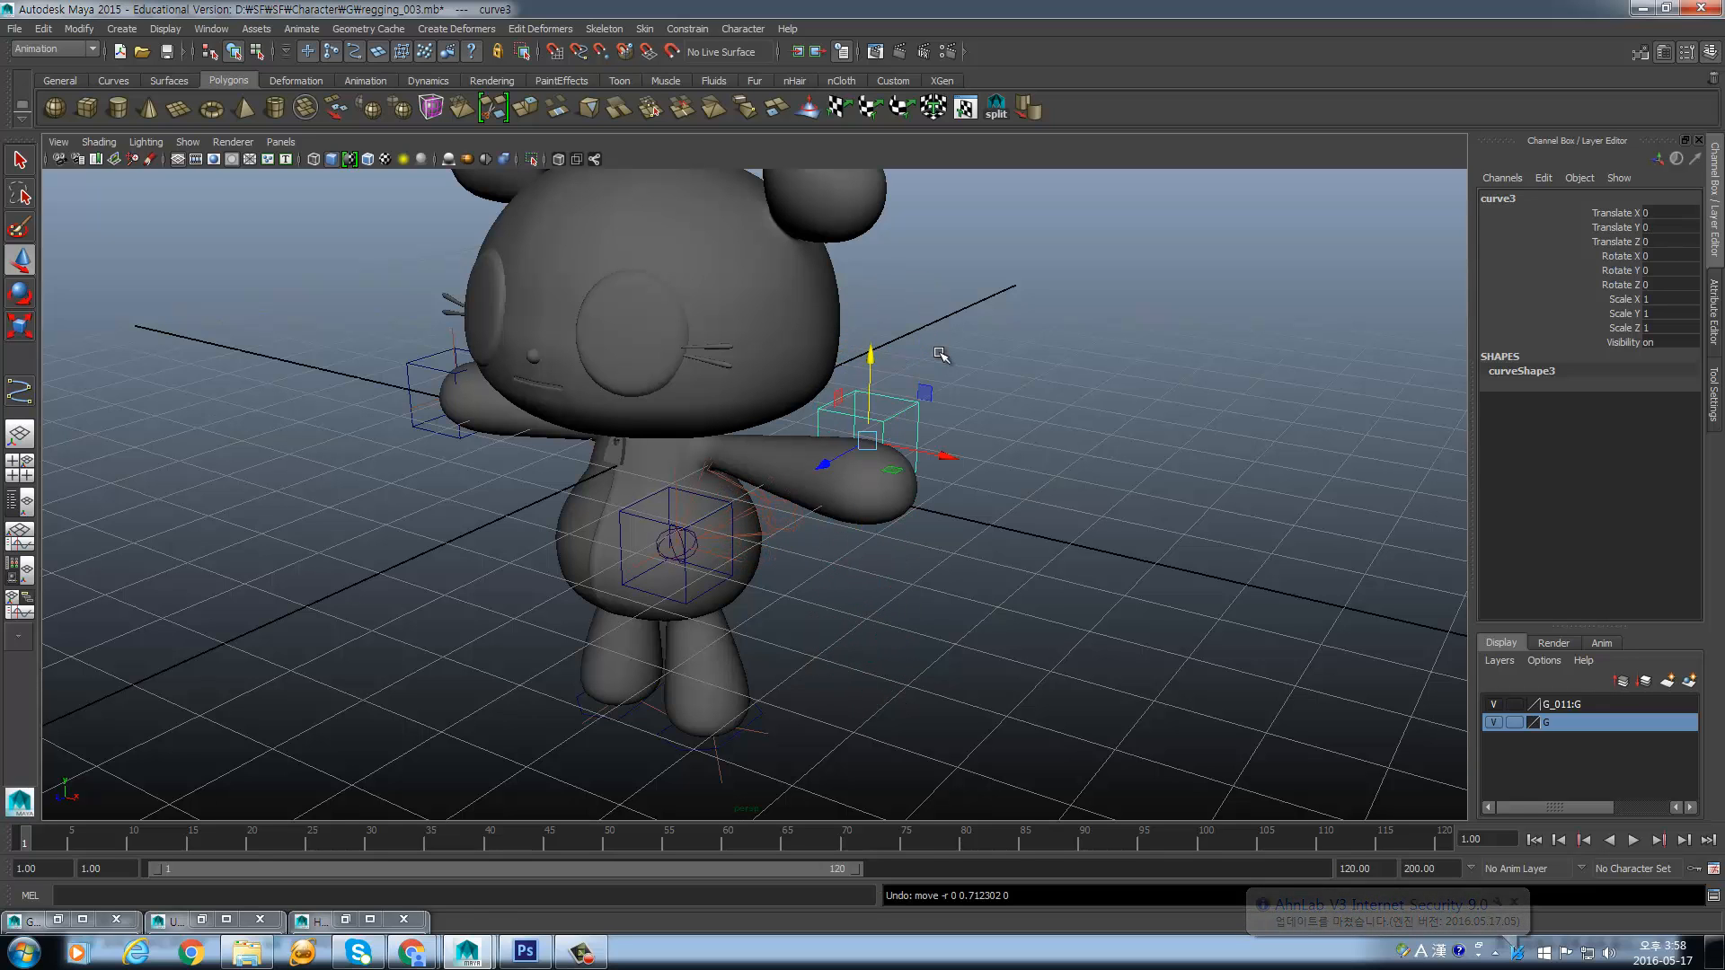
key("ctrl+z")
left_click_drag(755, 402, 808, 409, "alt")
middle_click_drag(809, 410, 844, 410, "alt")
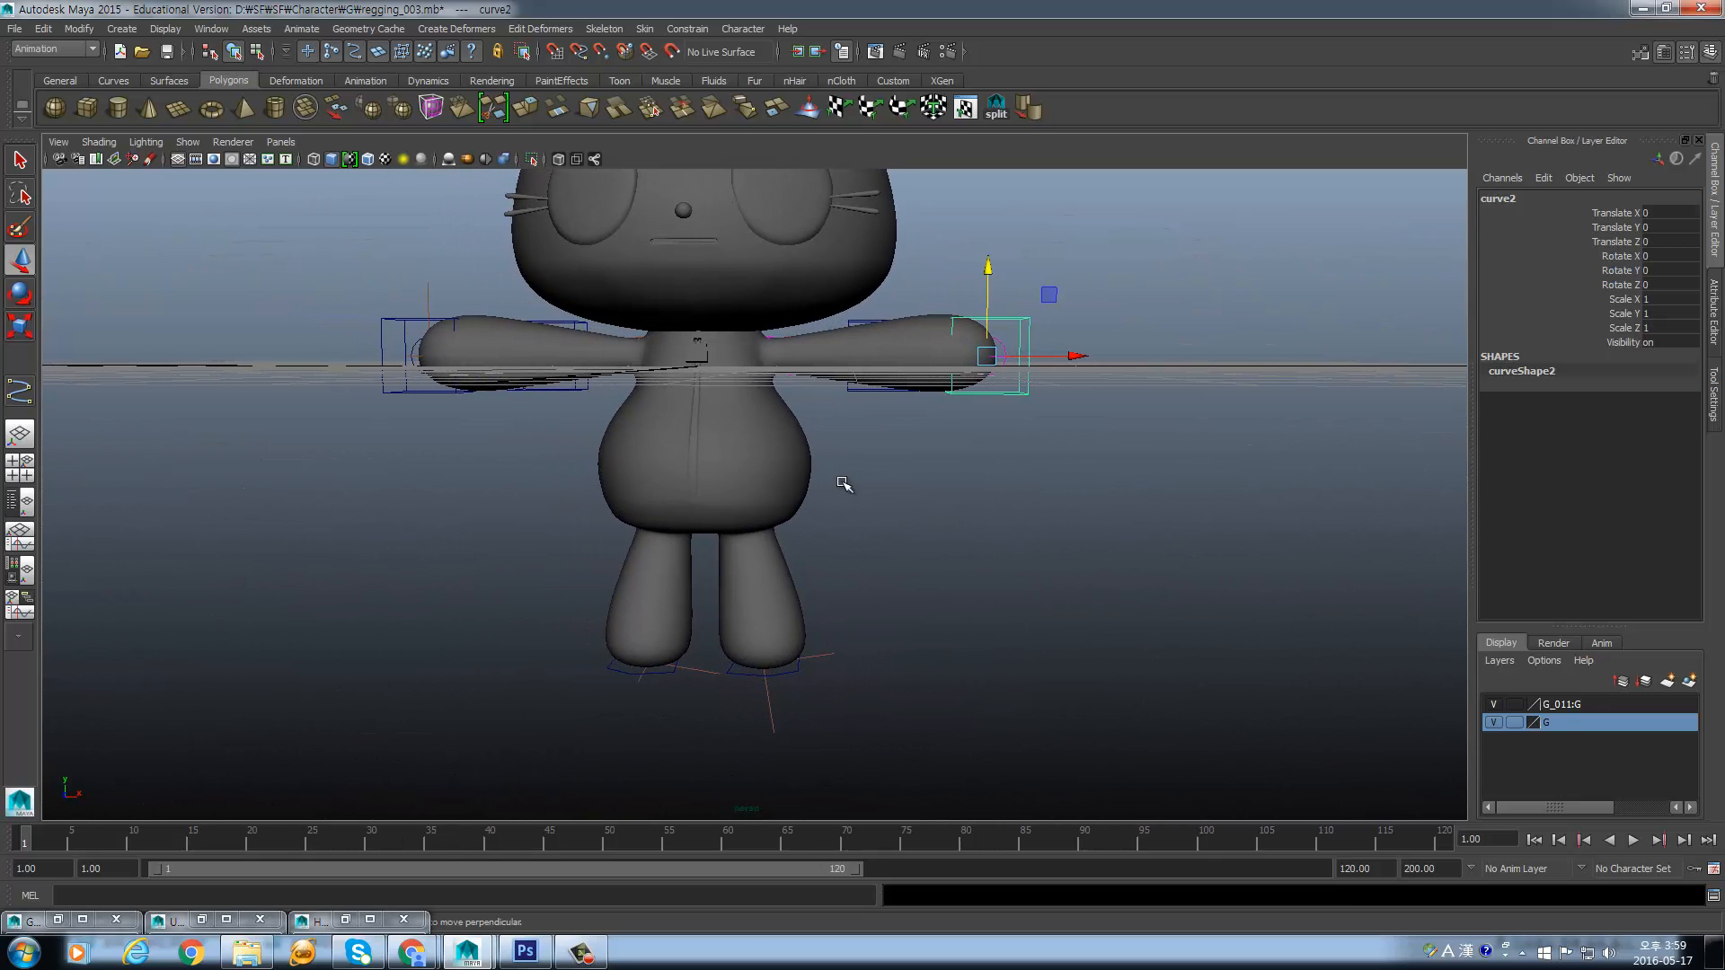
- Test-rotate the left foot's control curve and undo the rotation
left_click(816, 681)
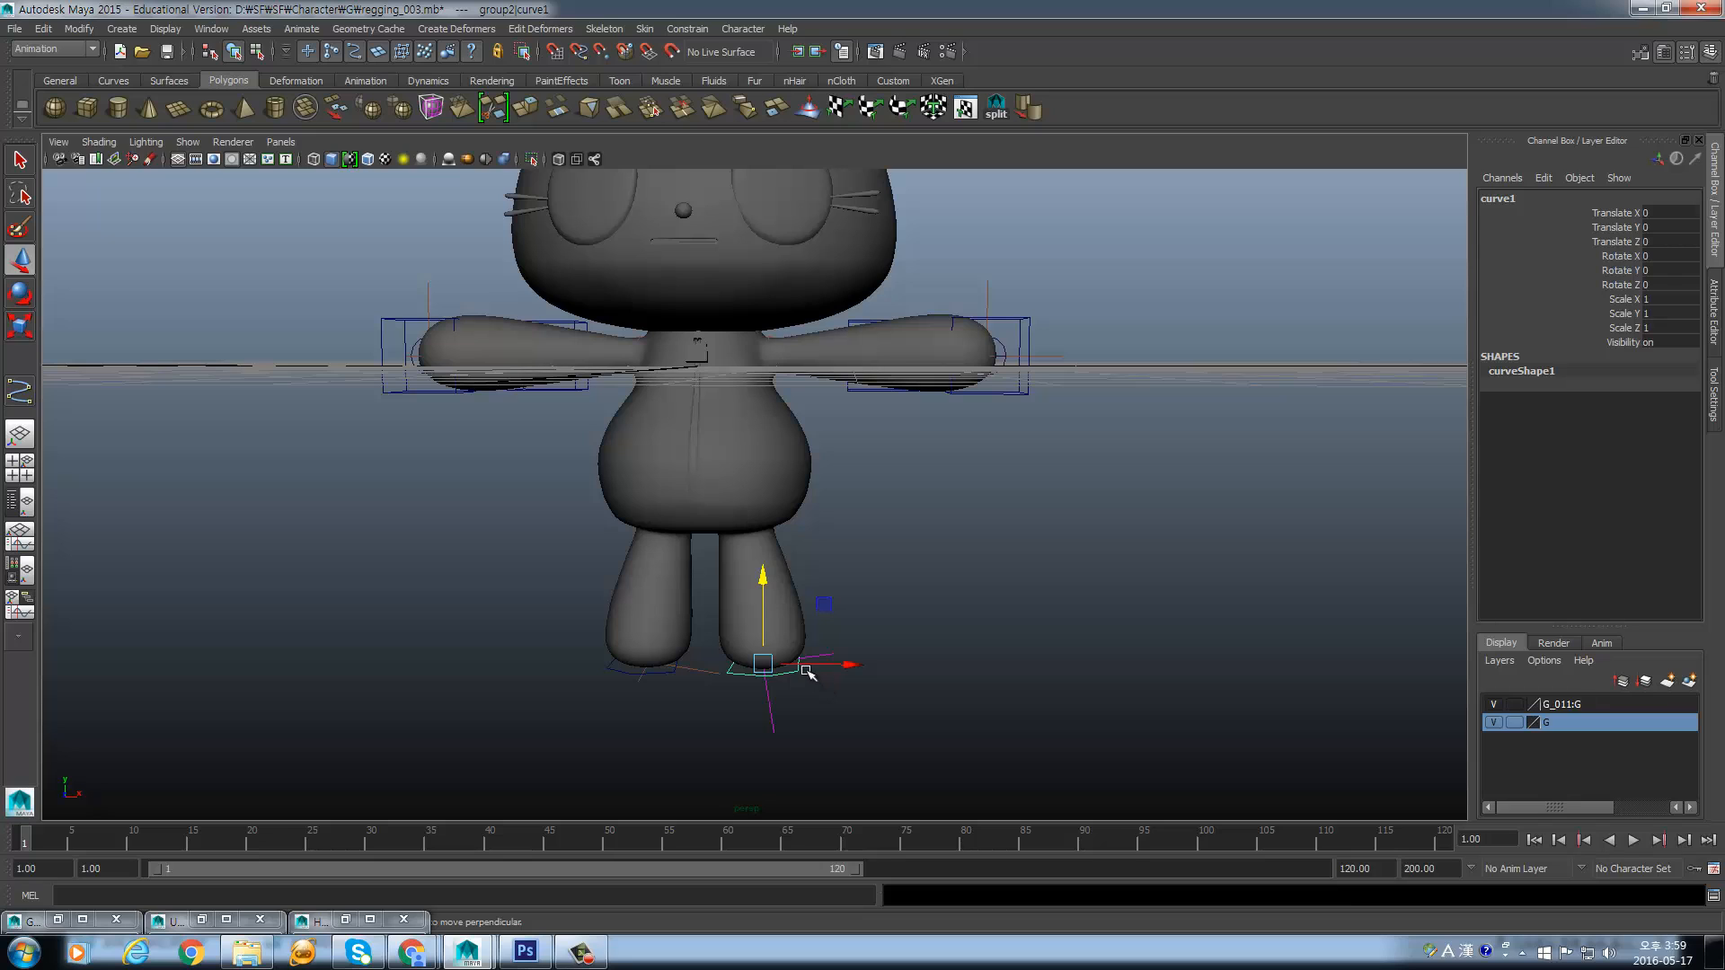
key("e")
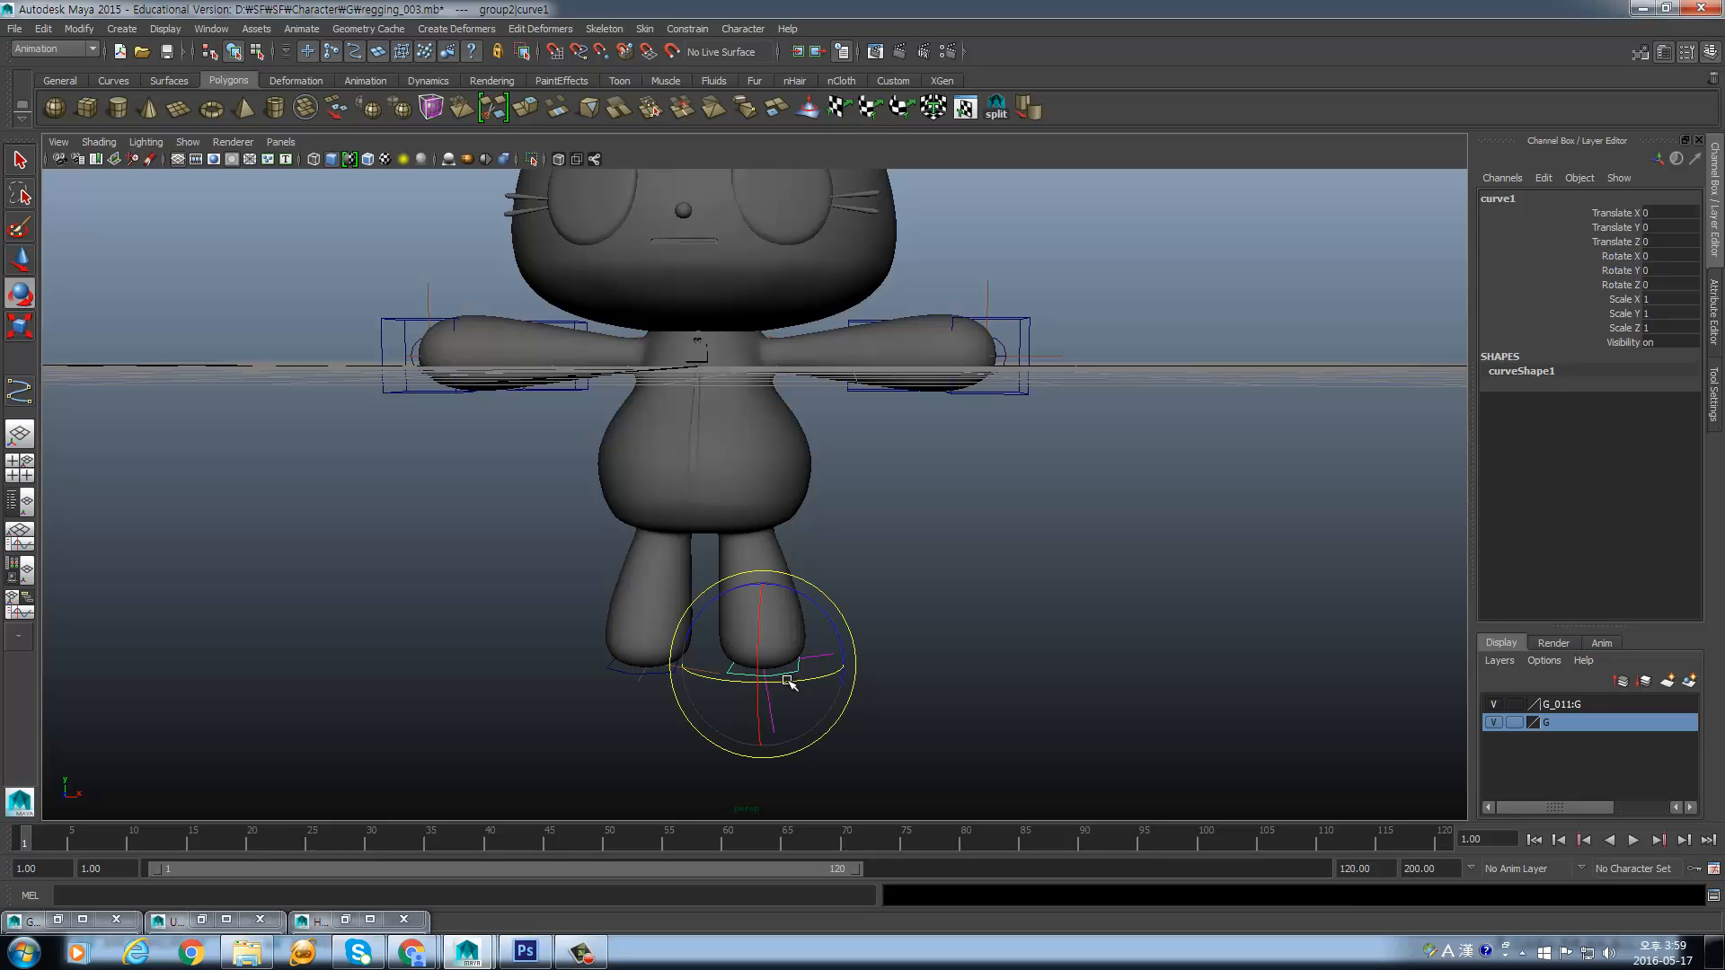
left_click_drag(806, 674, 820, 680)
key("ctrl+z")
- Orient-constrain the left leg's ikHandle1 to the left foot's control curve with Maintain offset on, all axes and weight 1
scroll(859, 684, "up", 3)
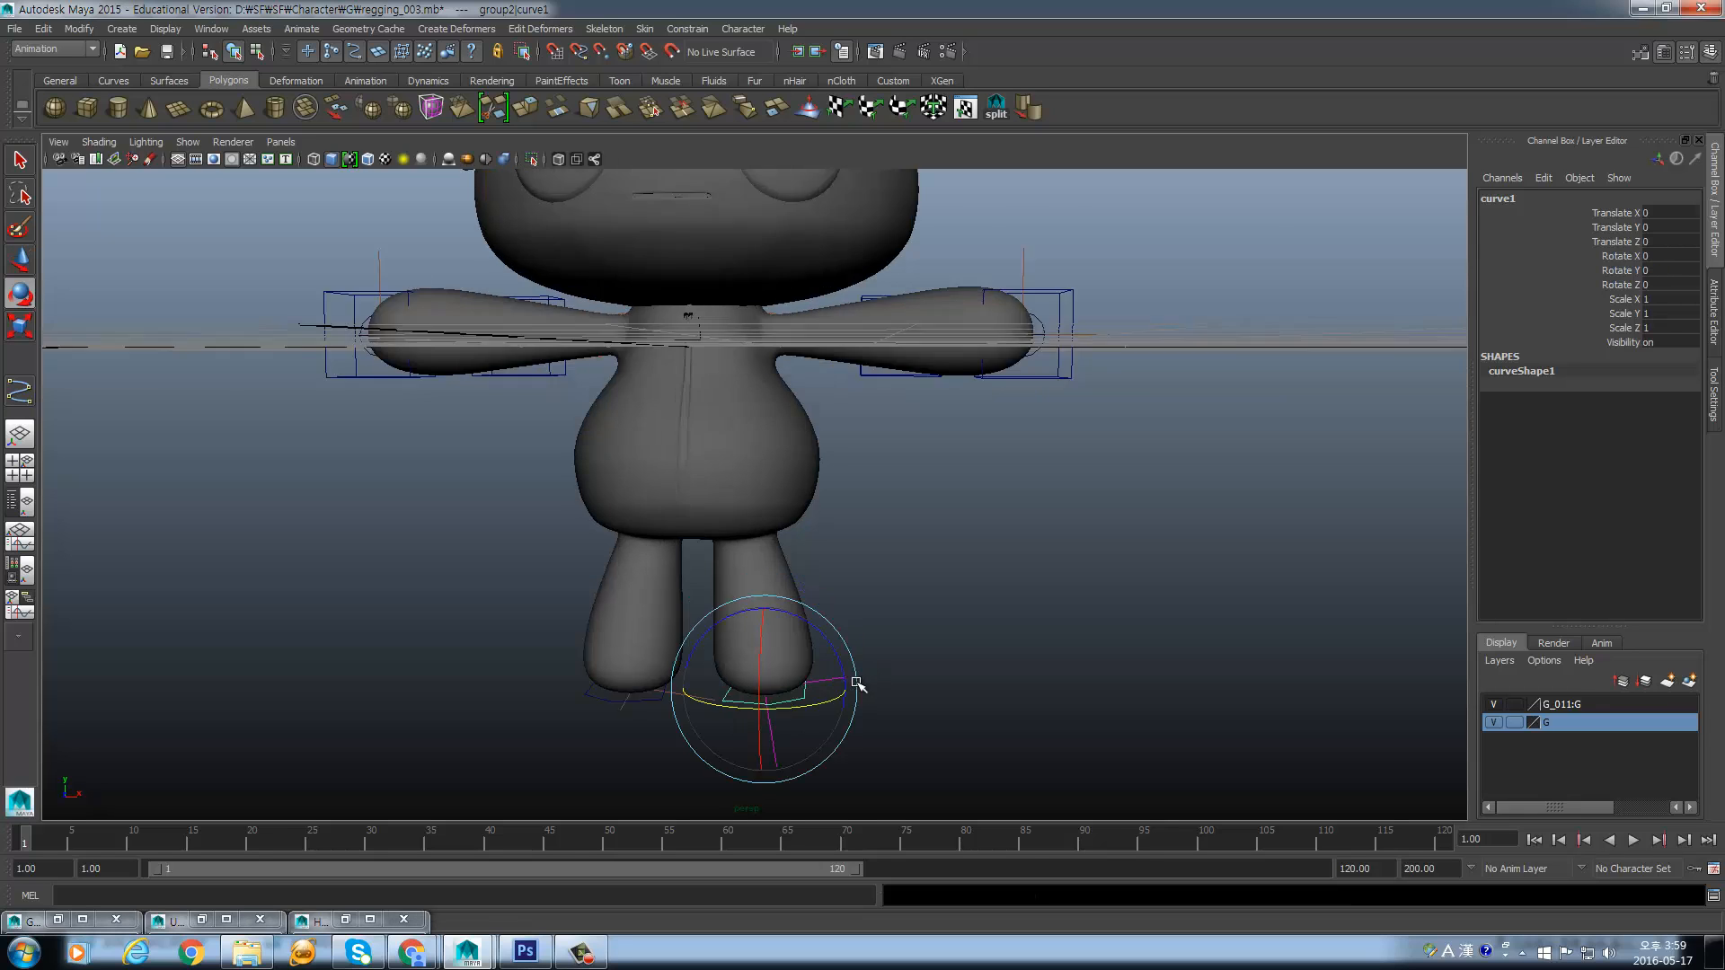
middle_click_drag(859, 684, 873, 543, "alt")
left_click_drag(874, 543, 798, 681, "alt")
right_click_drag(799, 681, 1016, 524, "alt")
middle_click_drag(995, 515, 974, 531, "alt")
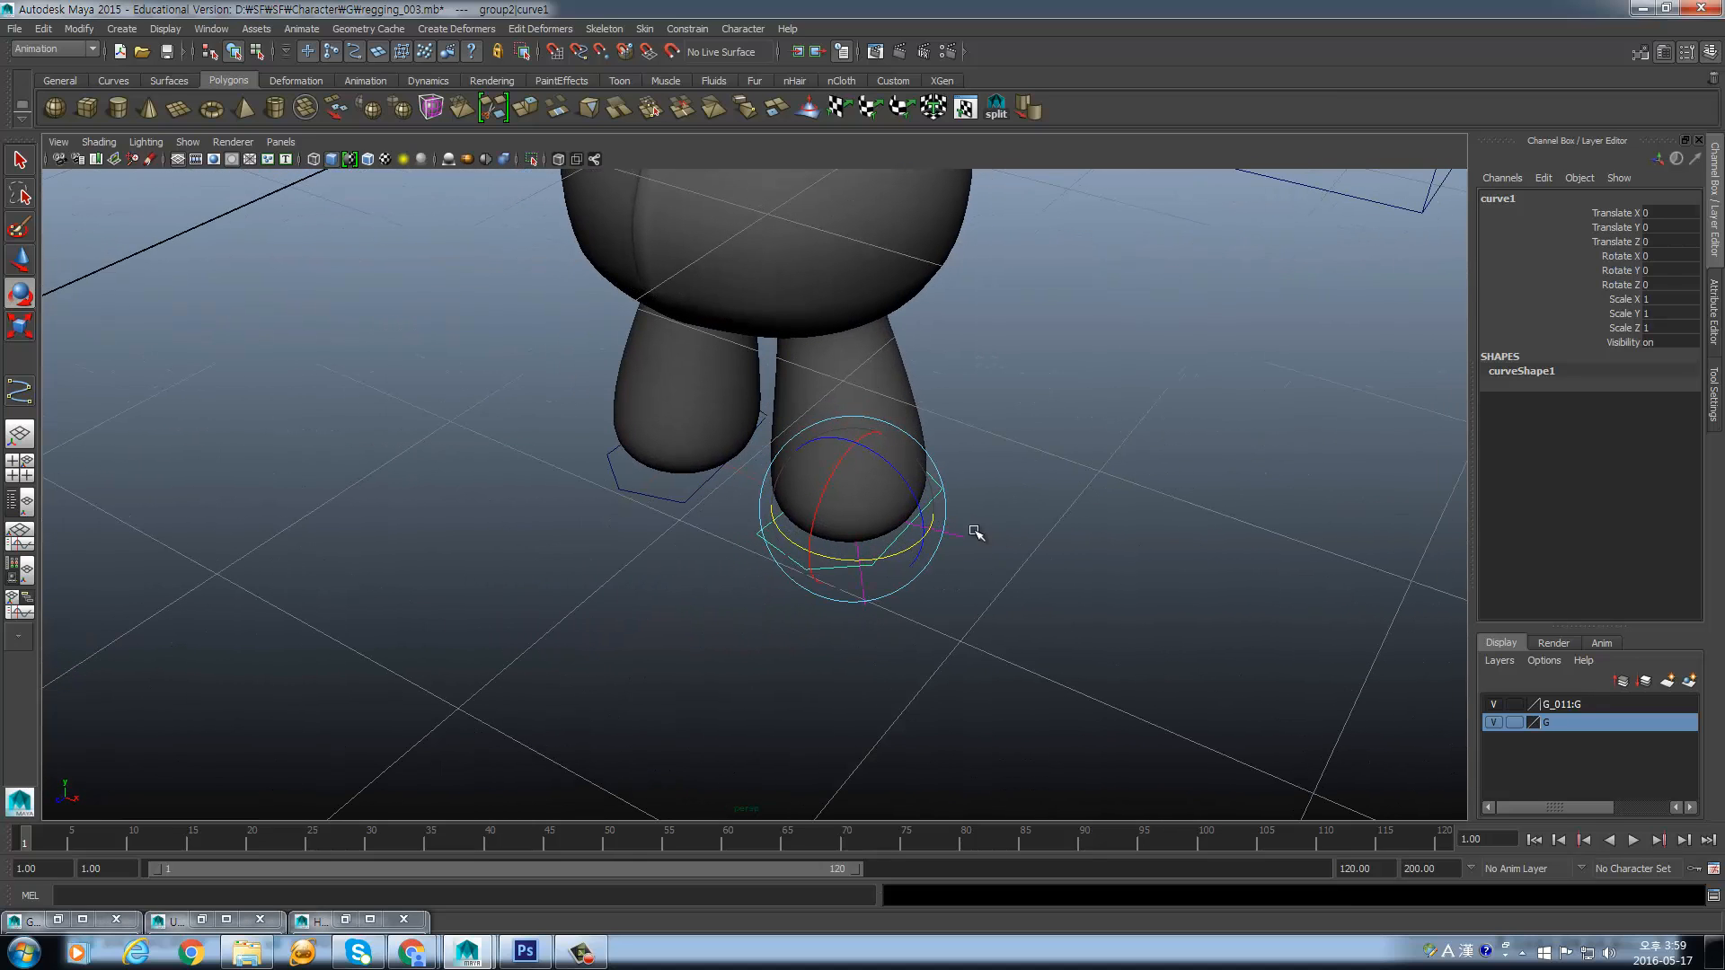
left_click_drag(973, 526, 948, 562)
key("q")
left_click(754, 536)
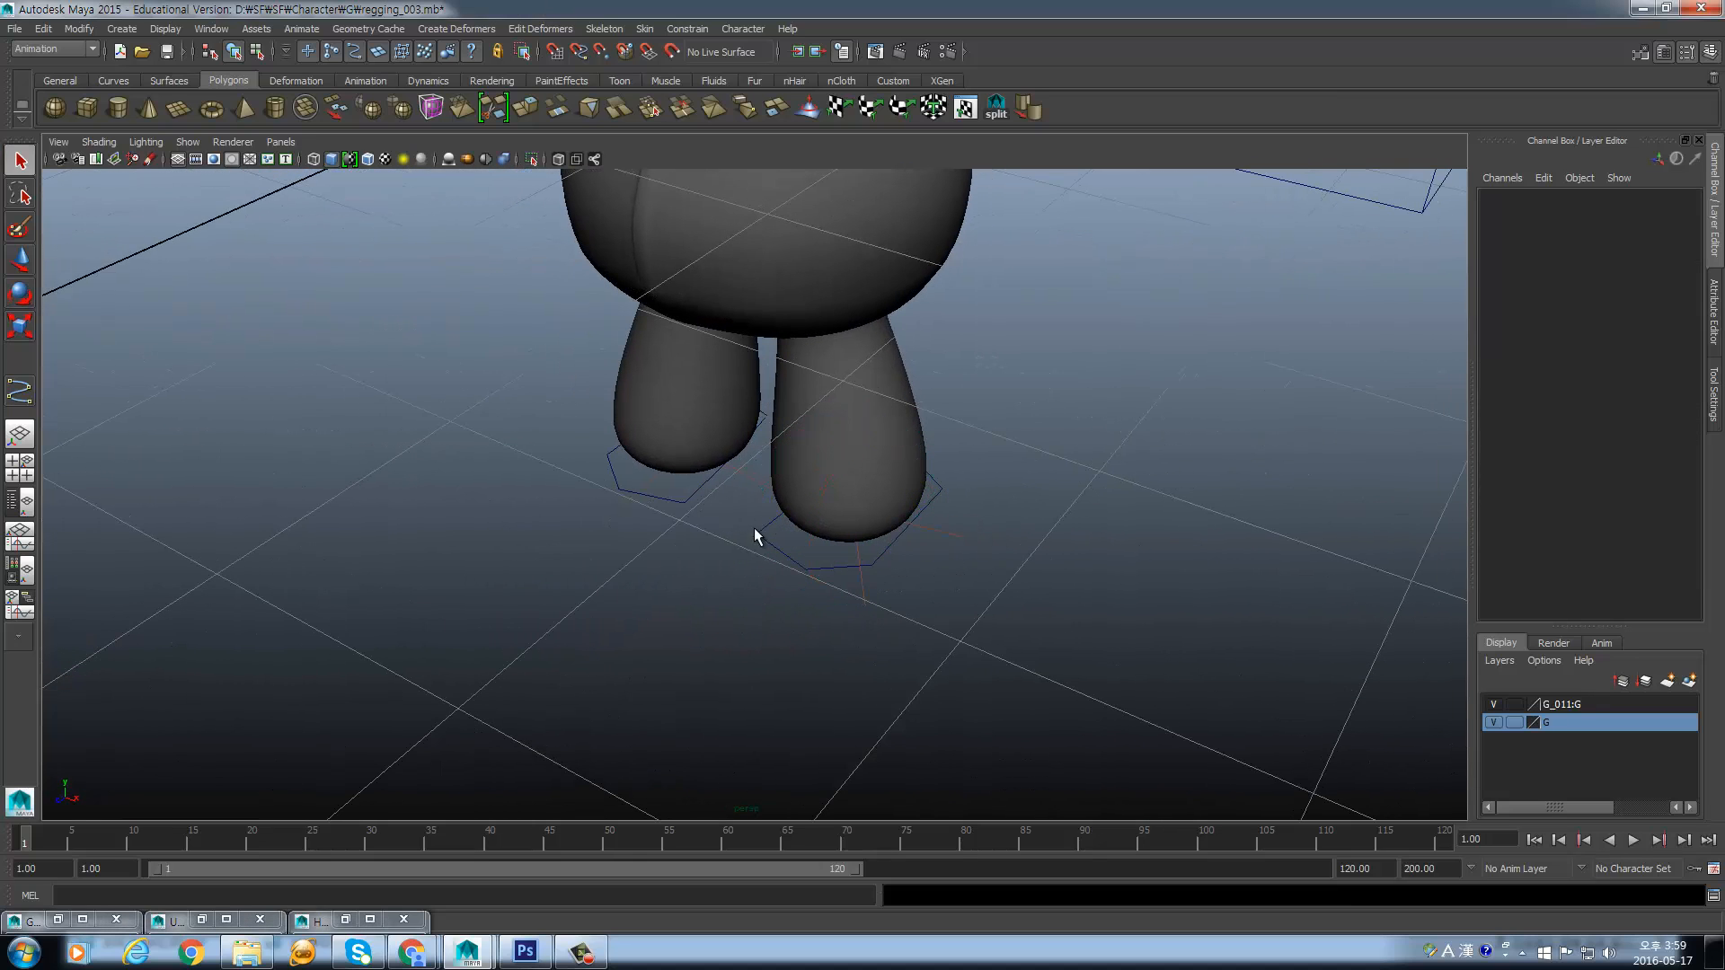
left_click(778, 536)
left_click_drag(970, 524, 920, 600, "shift")
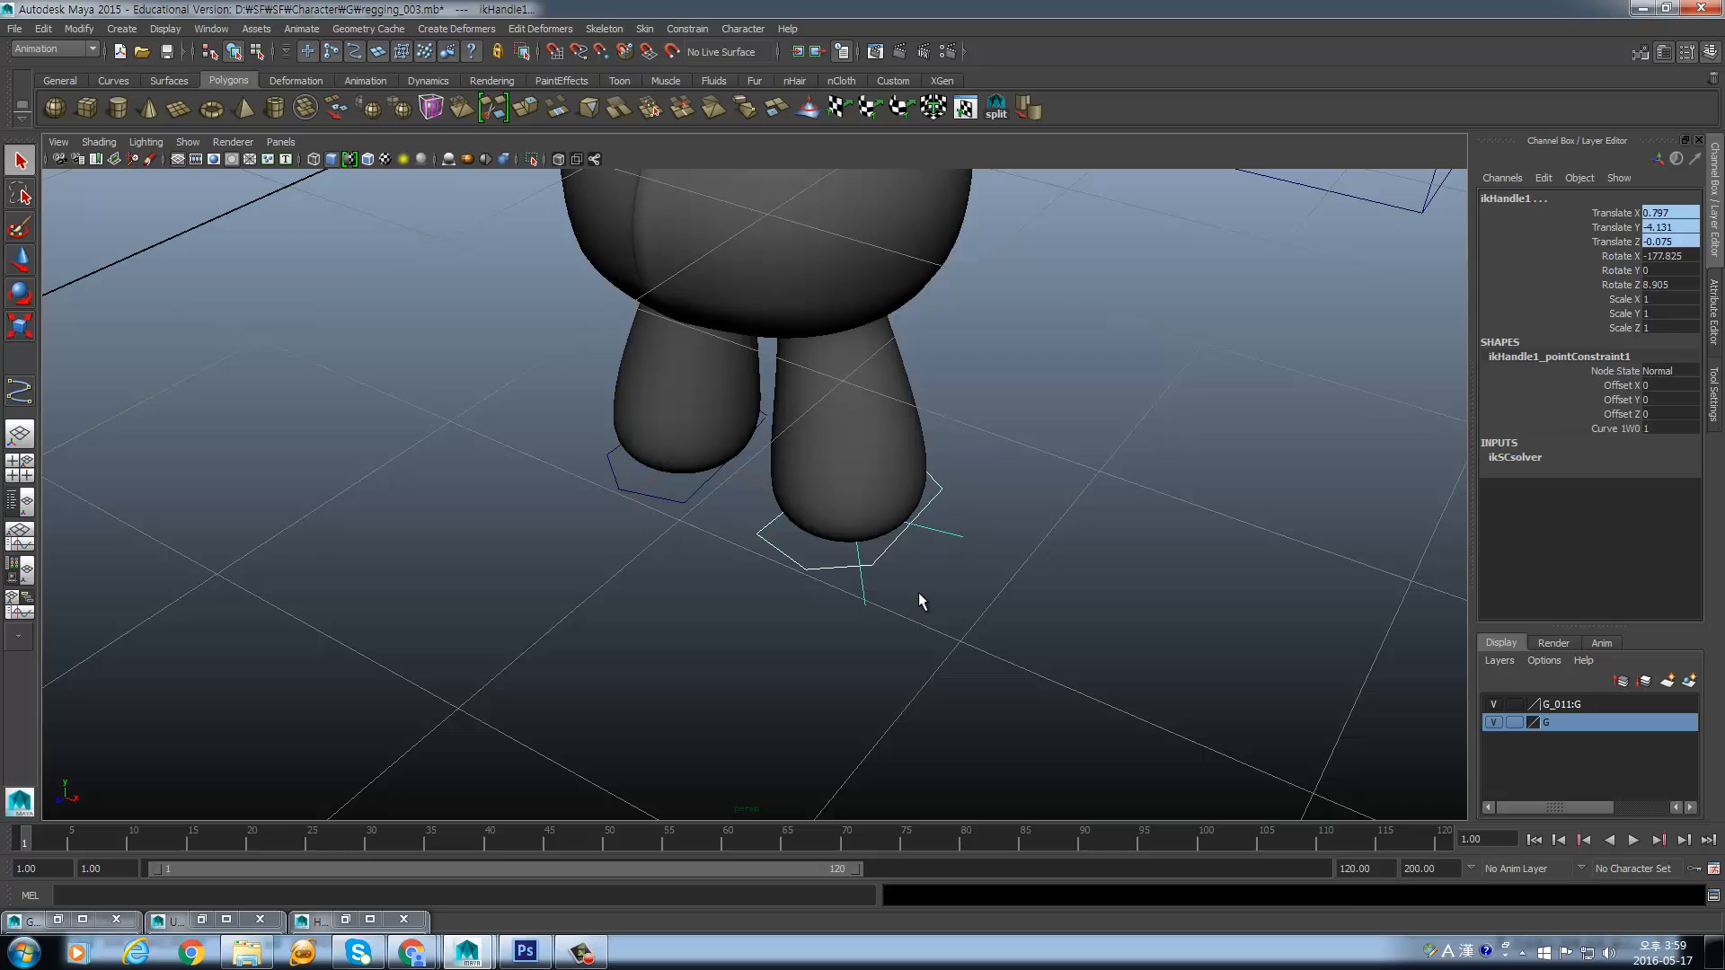
left_click(692, 34)
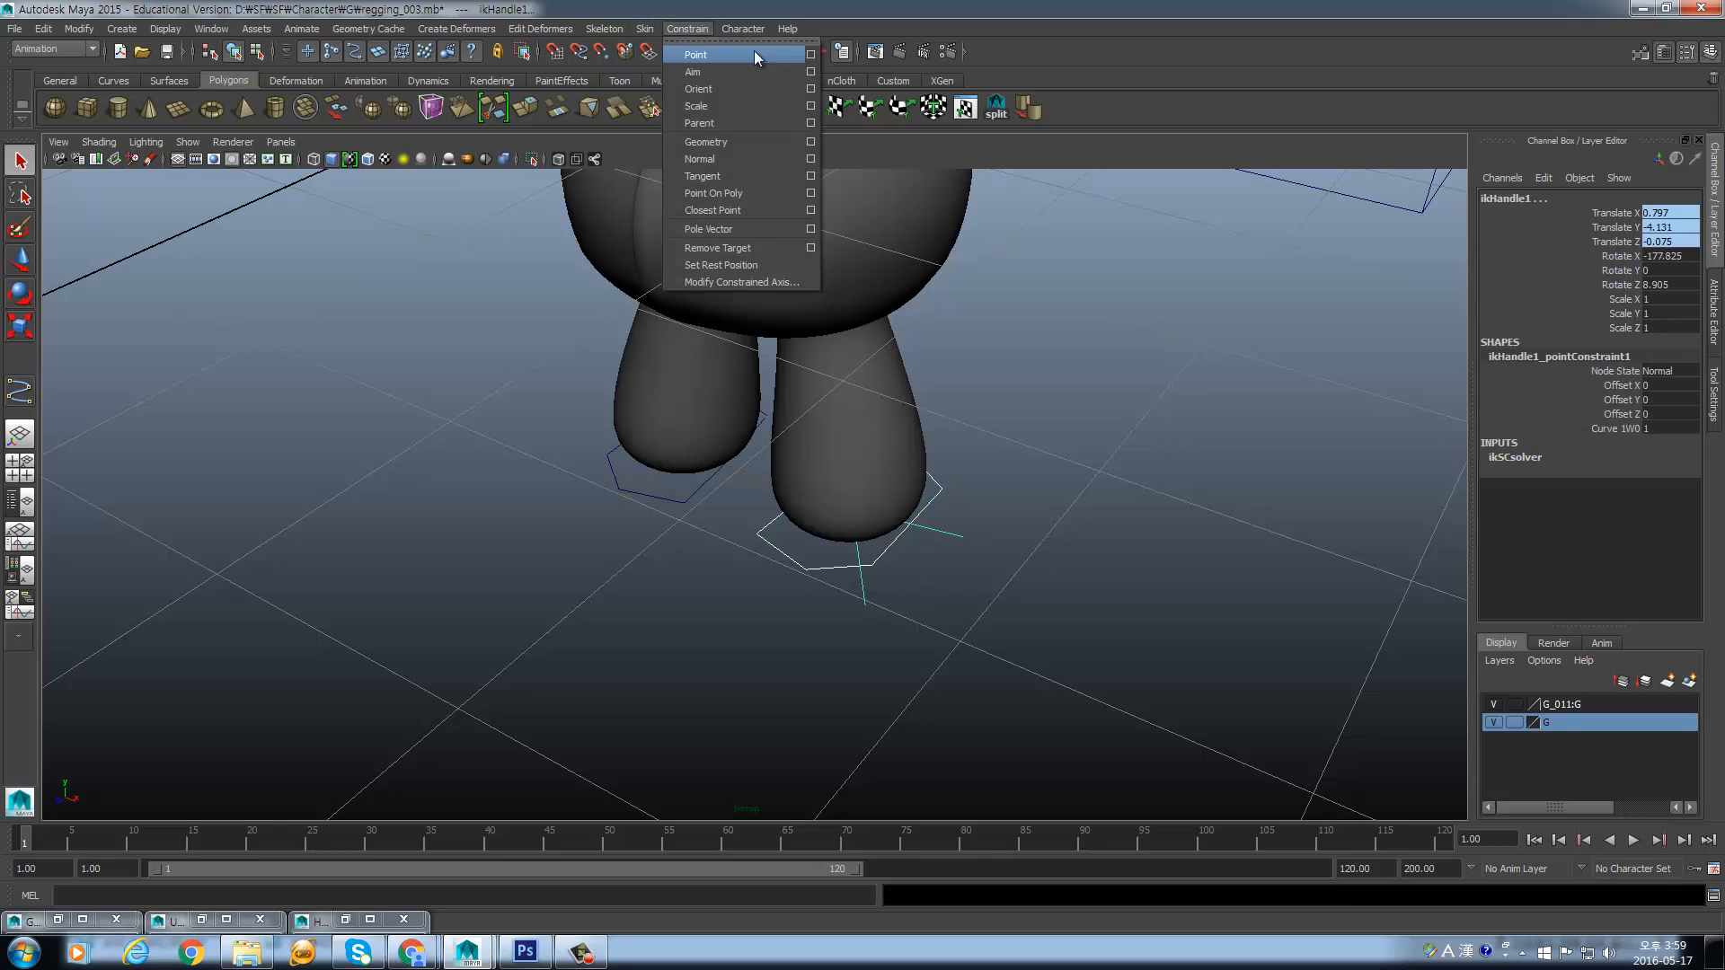
left_click(811, 89)
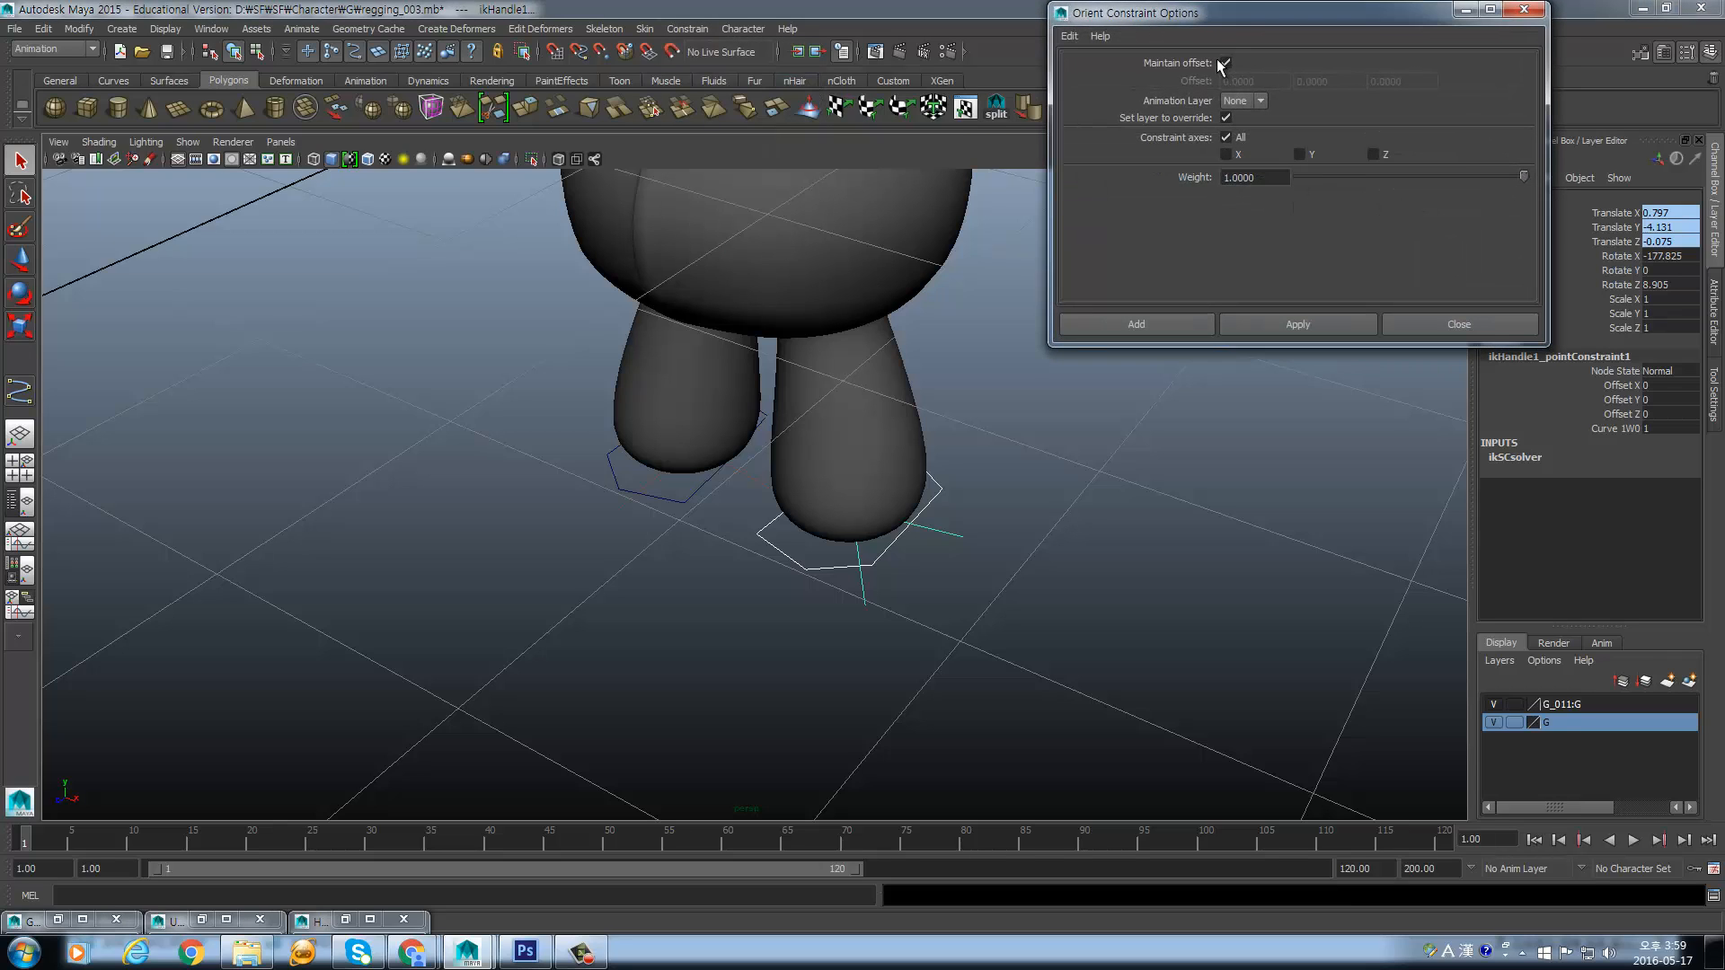
left_click(1302, 325)
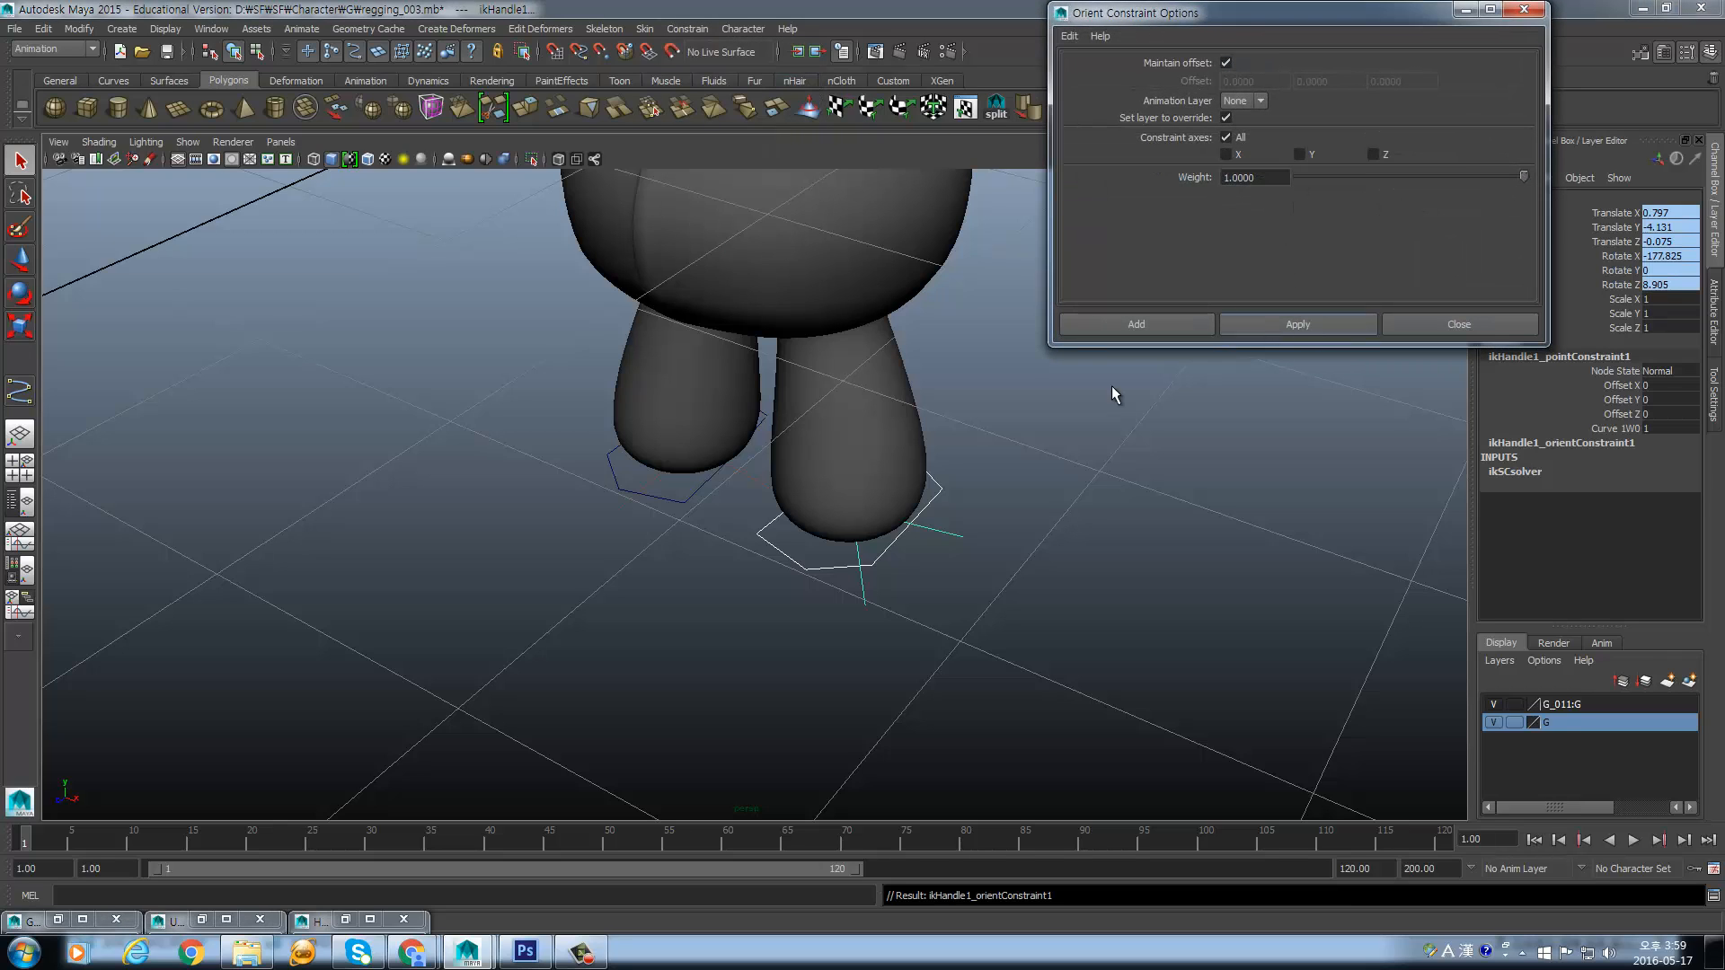
- Apply the same Orient constraint from the right foot's control curve to the right leg's ikHandle2 and close the options
left_click(684, 500)
left_click(752, 482, "shift")
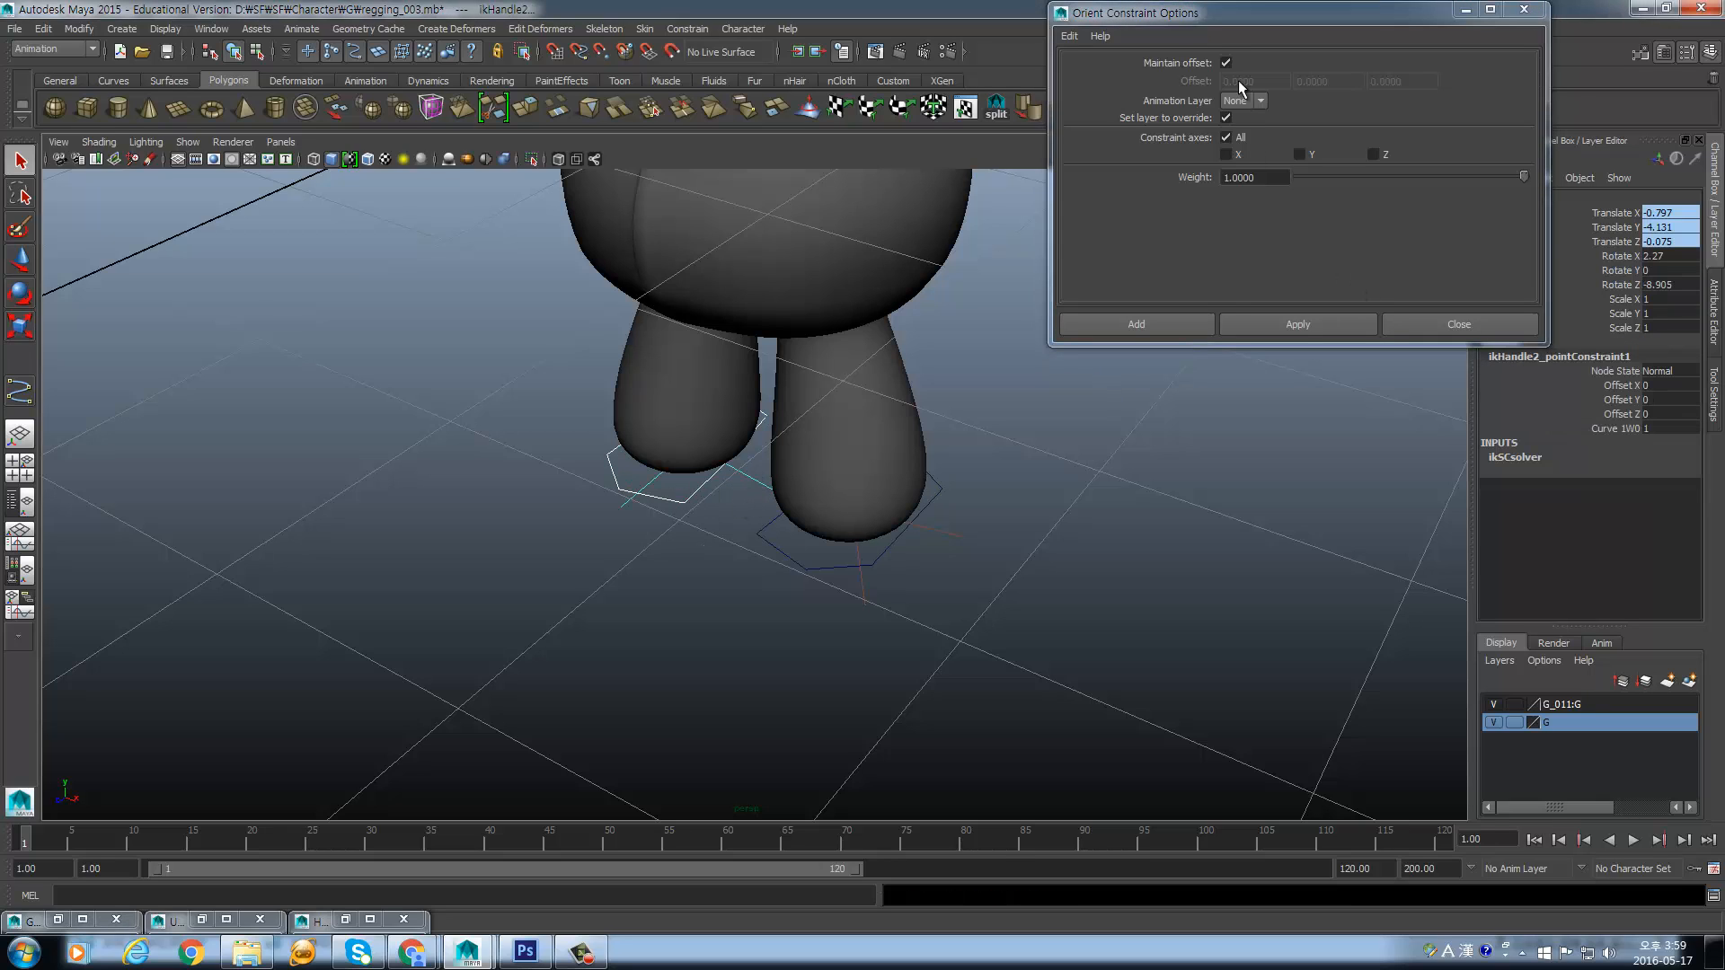
left_click(1298, 323)
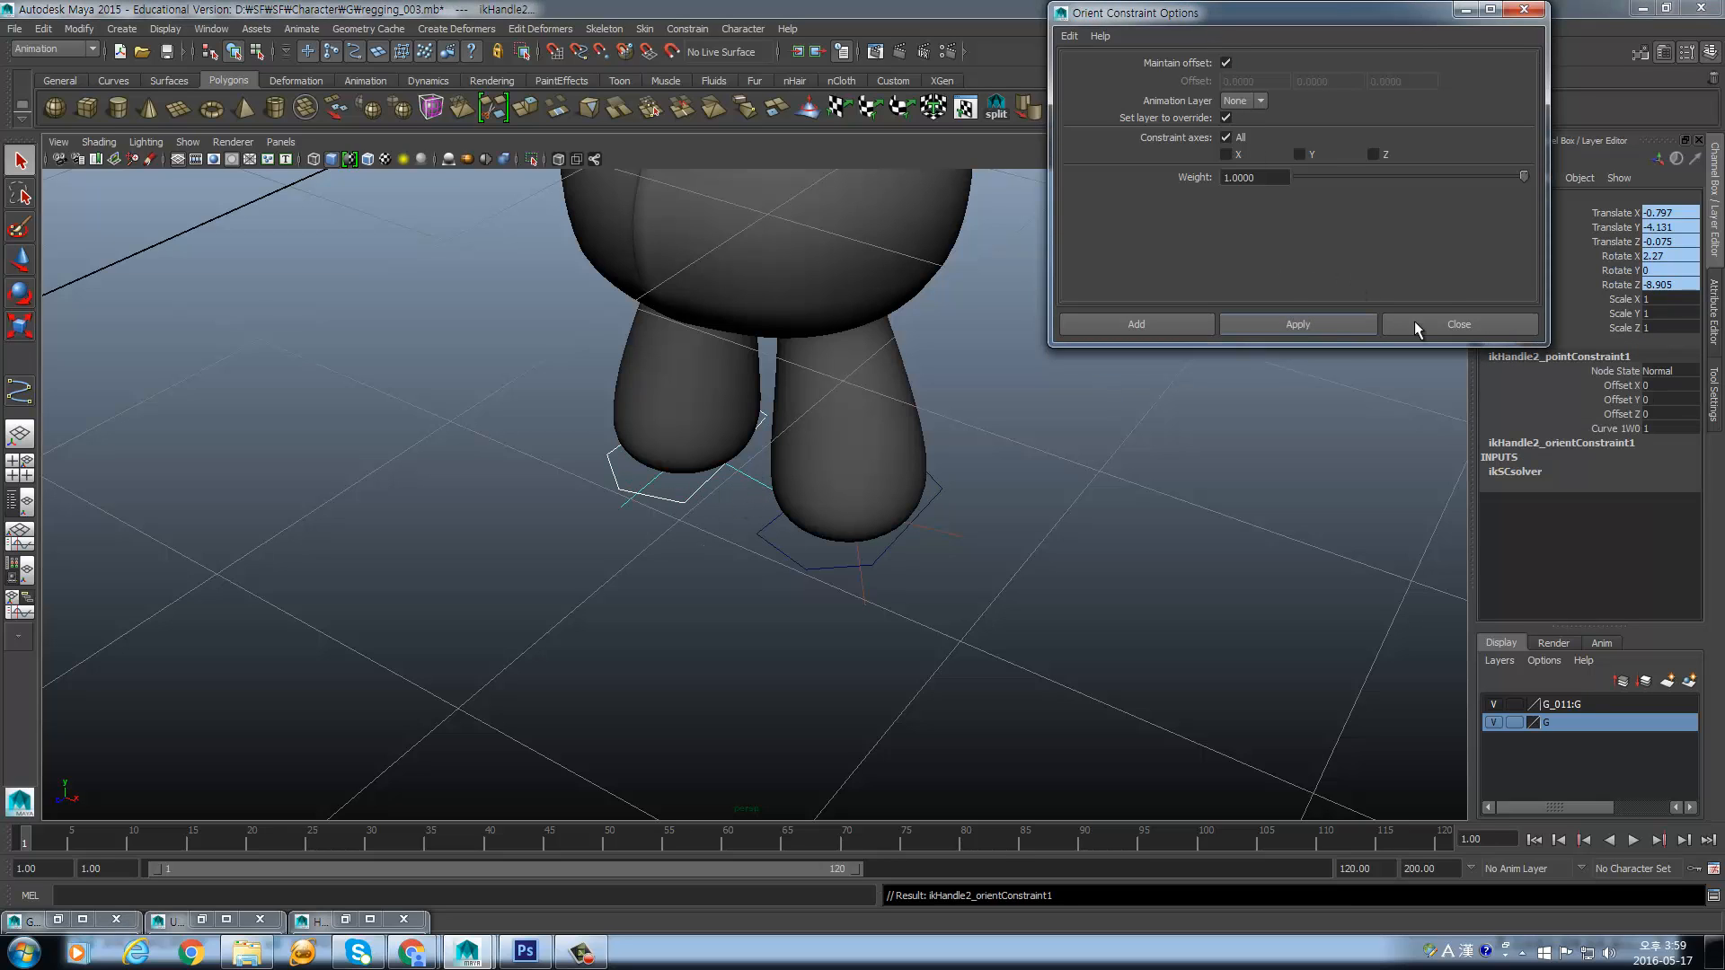
left_click(1464, 325)
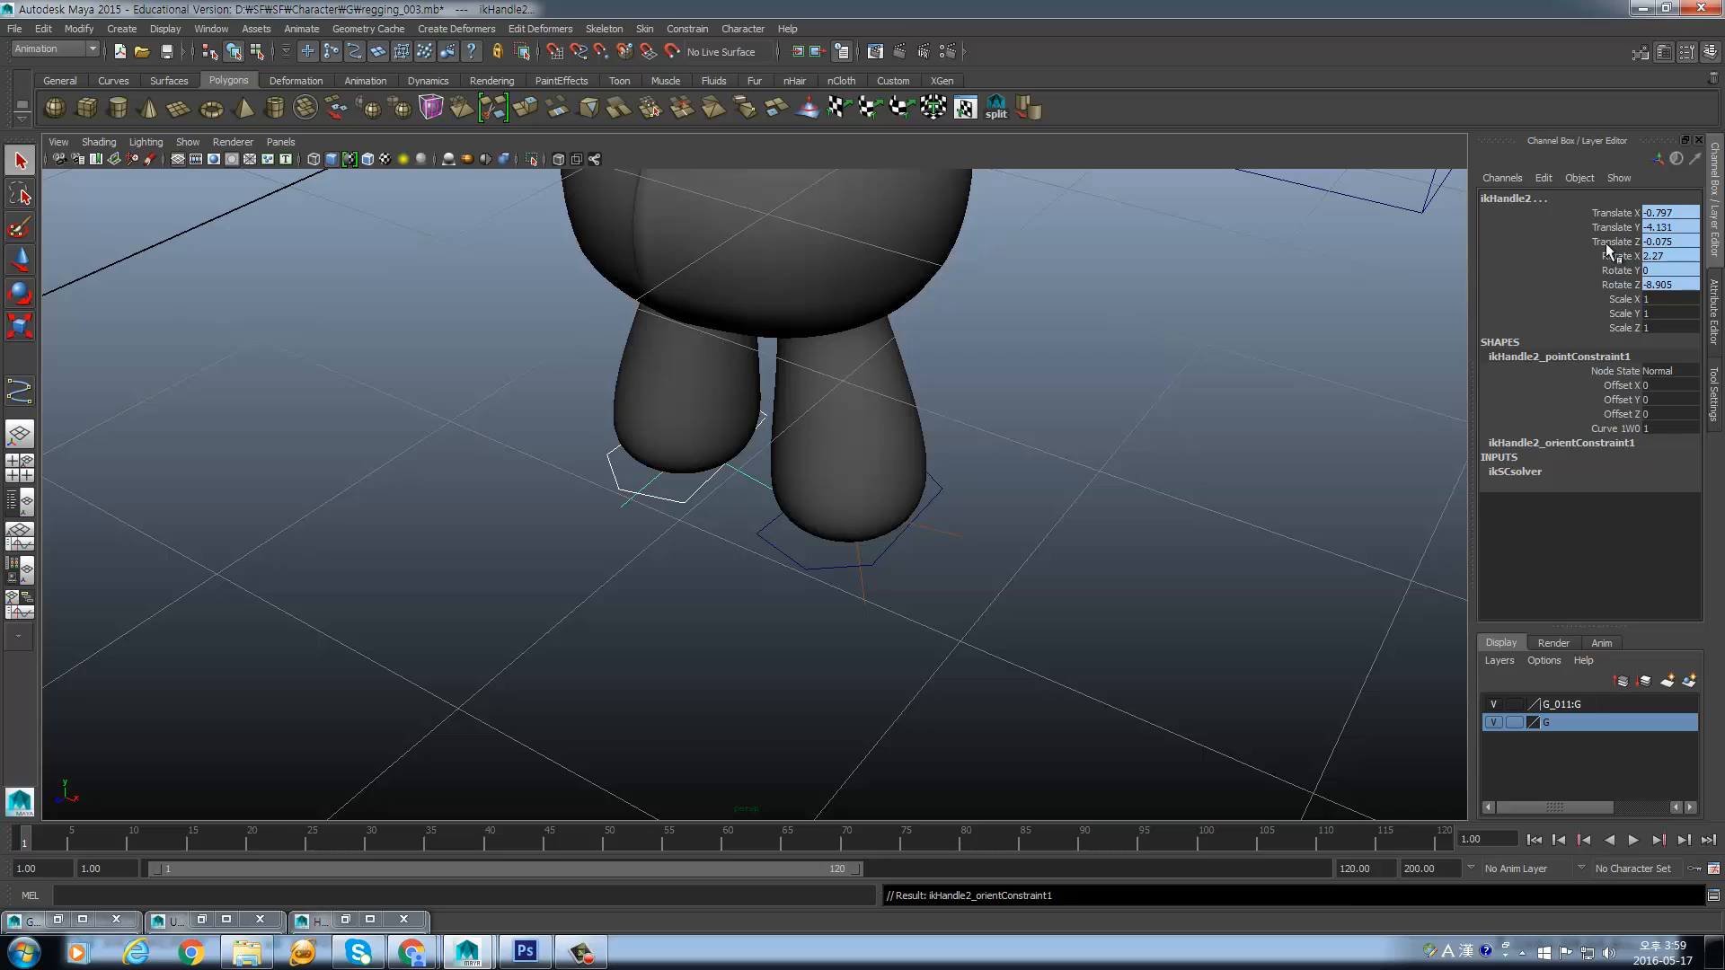
- Inspect the right foot control curve's connections to ikHandle2 in the Hypergraph connections view
left_click(708, 521)
left_click(626, 504)
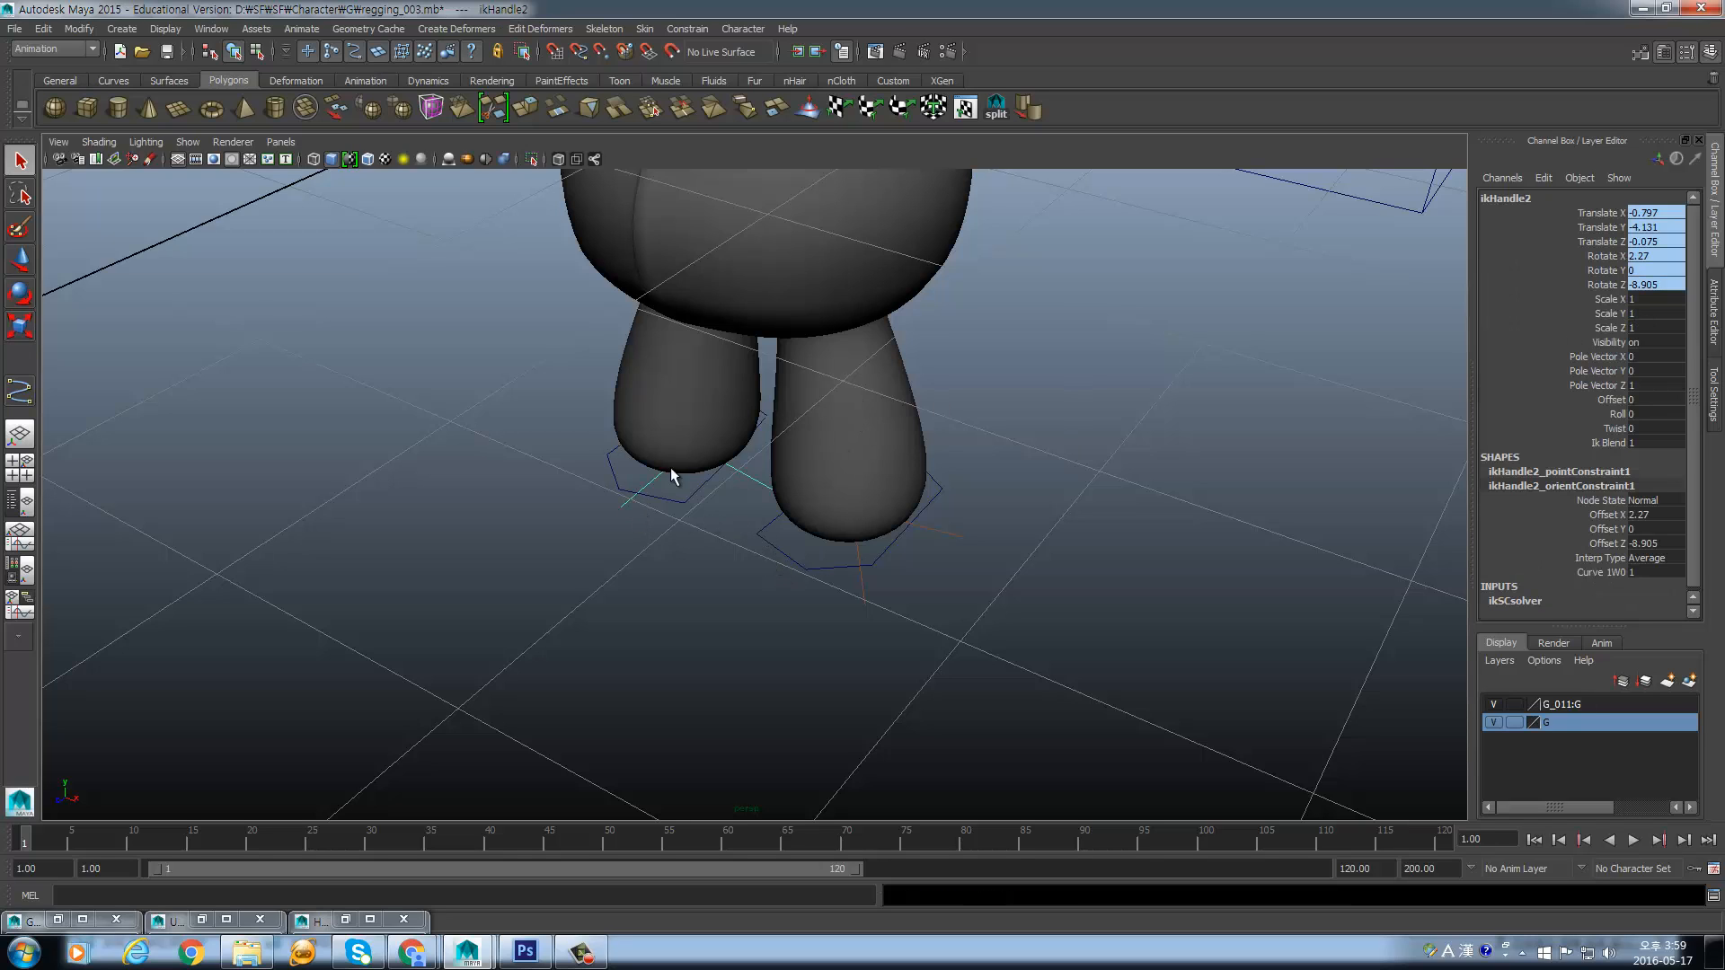
left_click(676, 542)
left_click(682, 503)
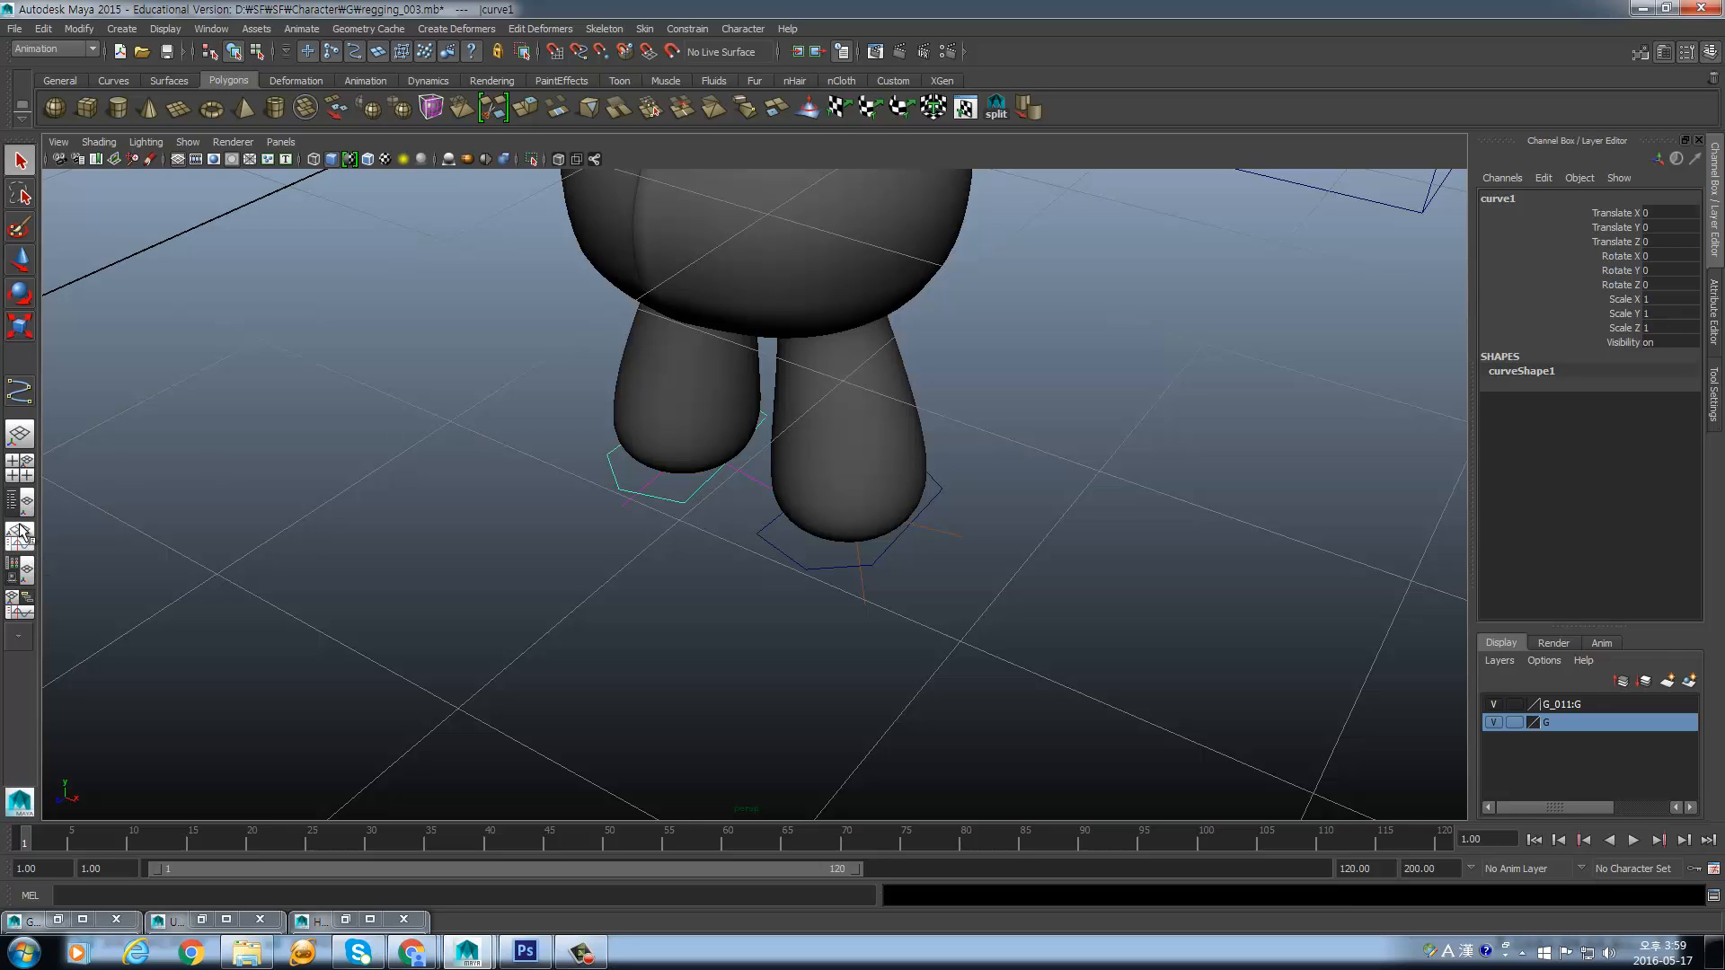
left_click(212, 29)
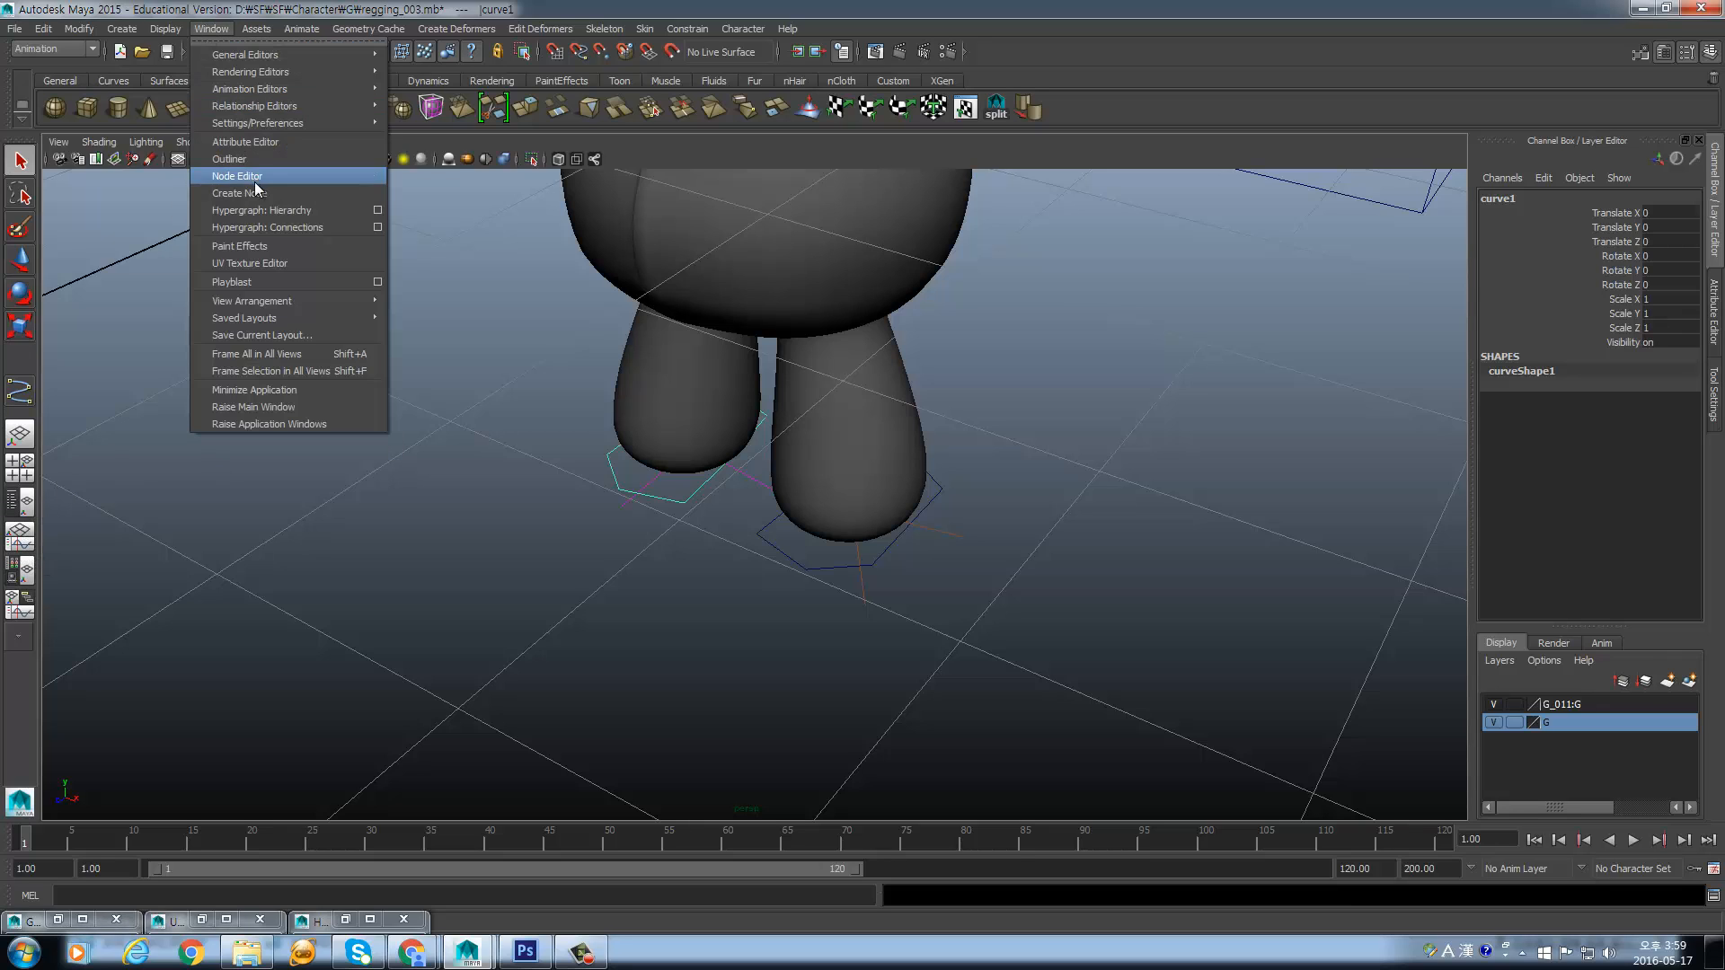
left_click(270, 227)
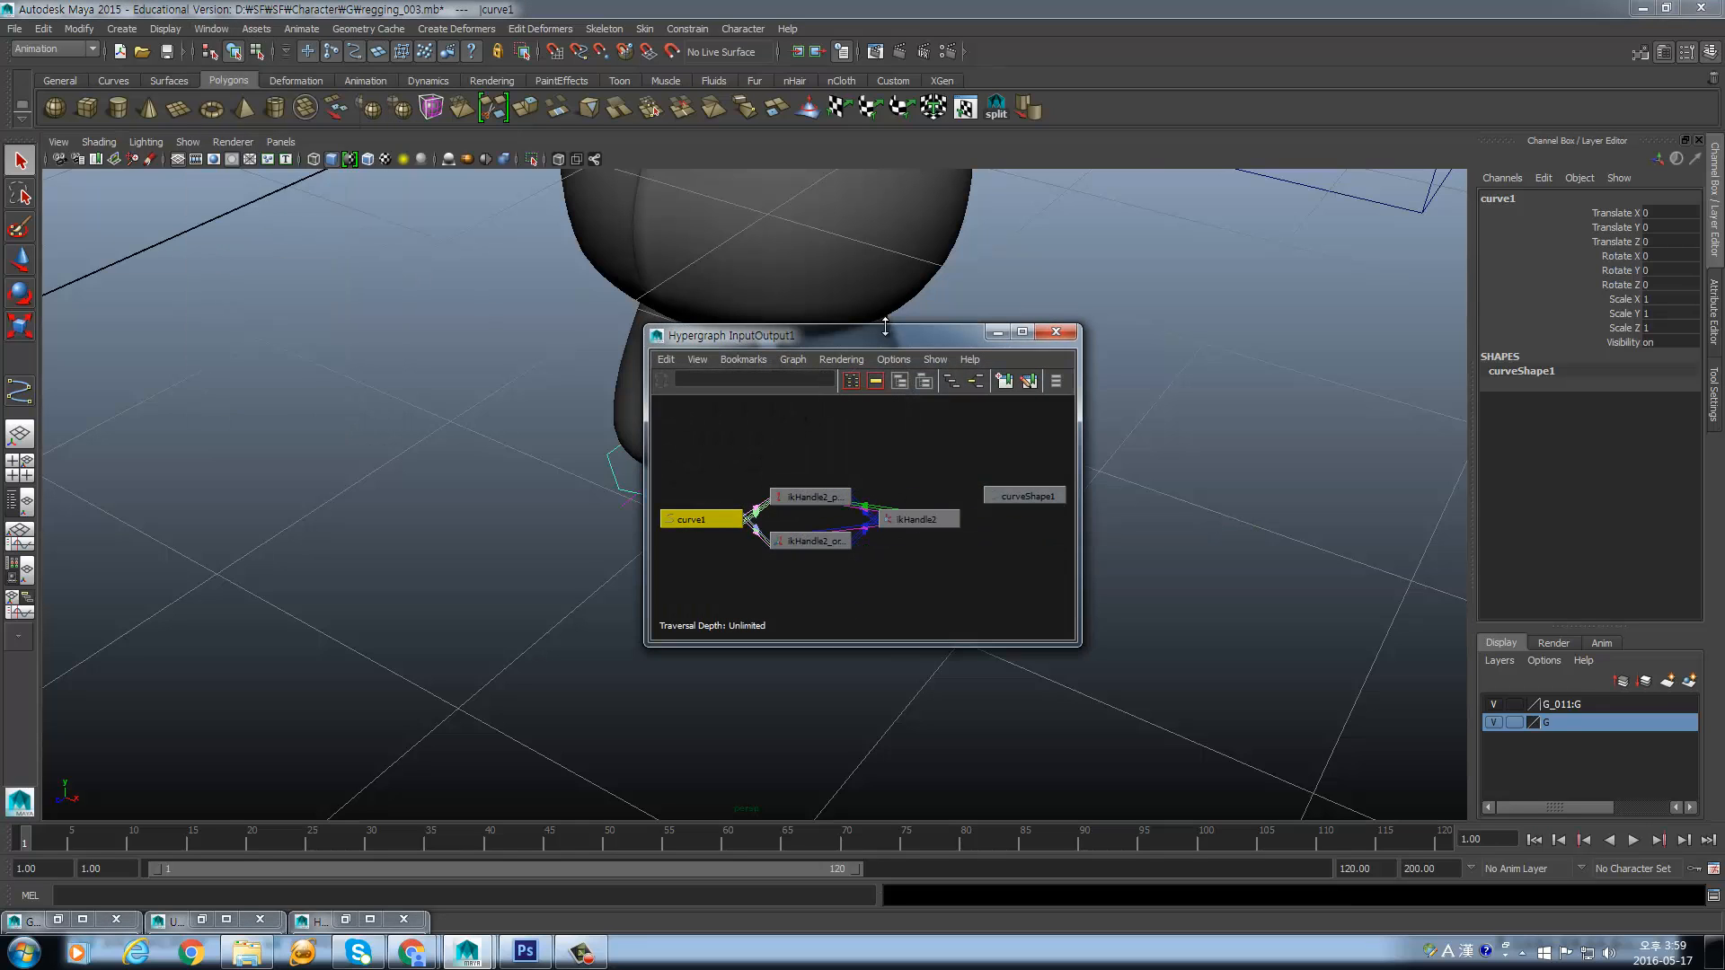
left_click_drag(818, 335, 1075, 158)
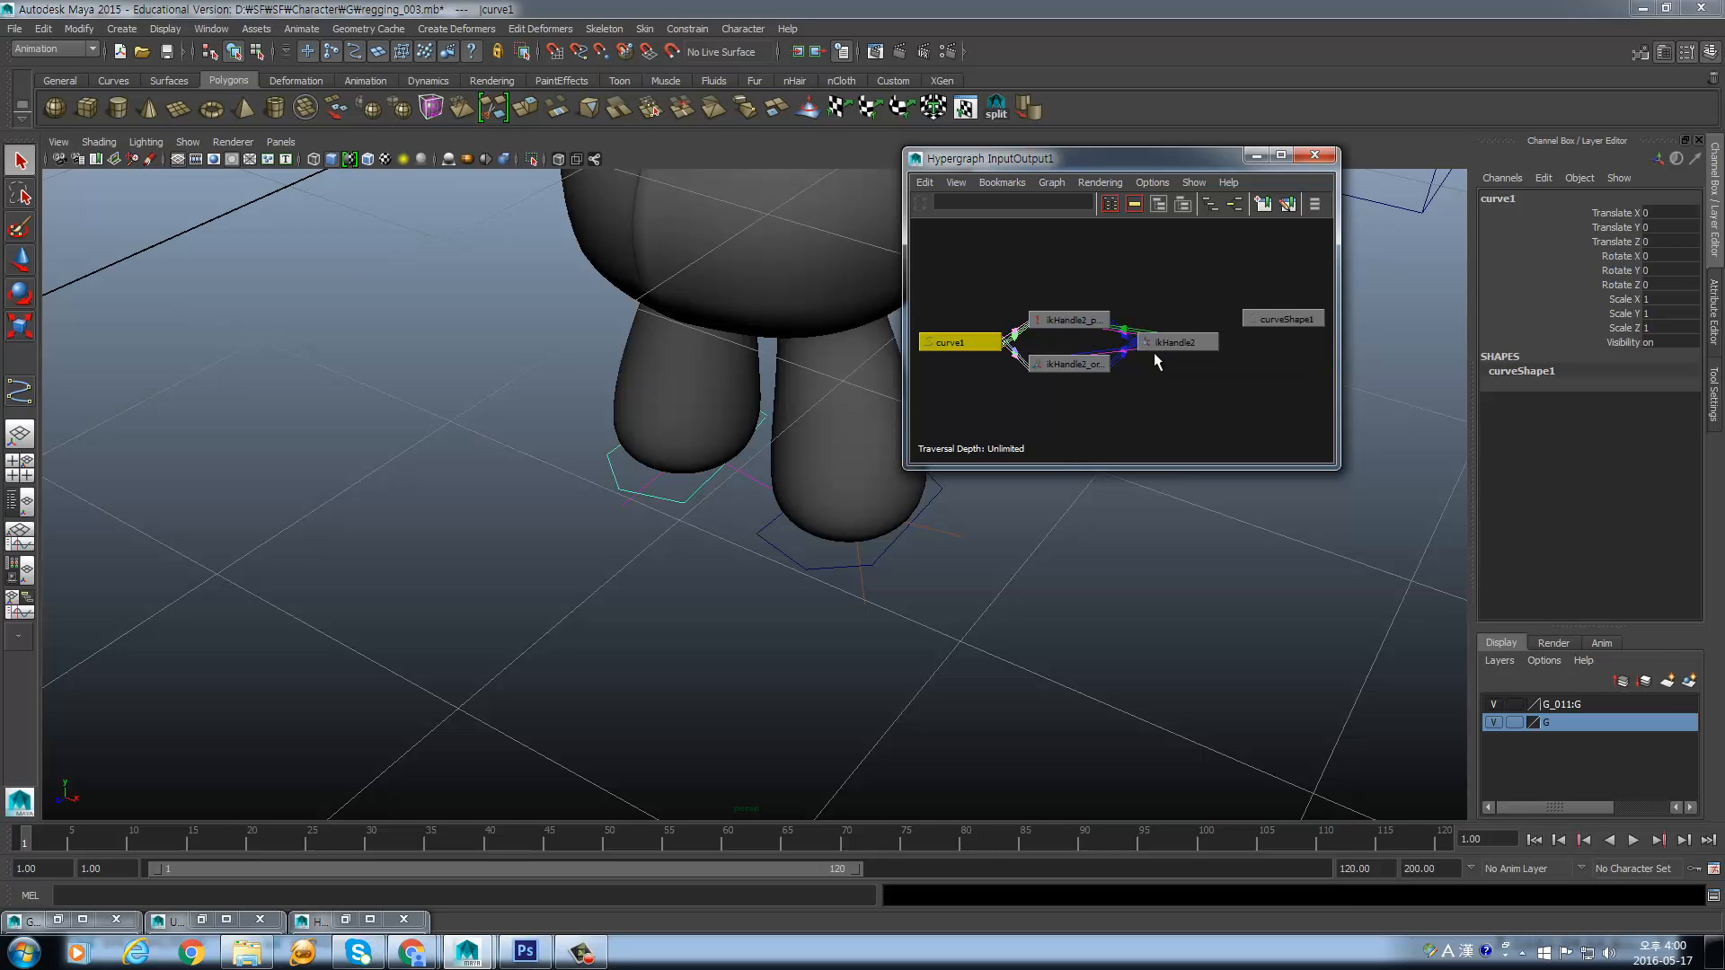
left_click(1314, 154)
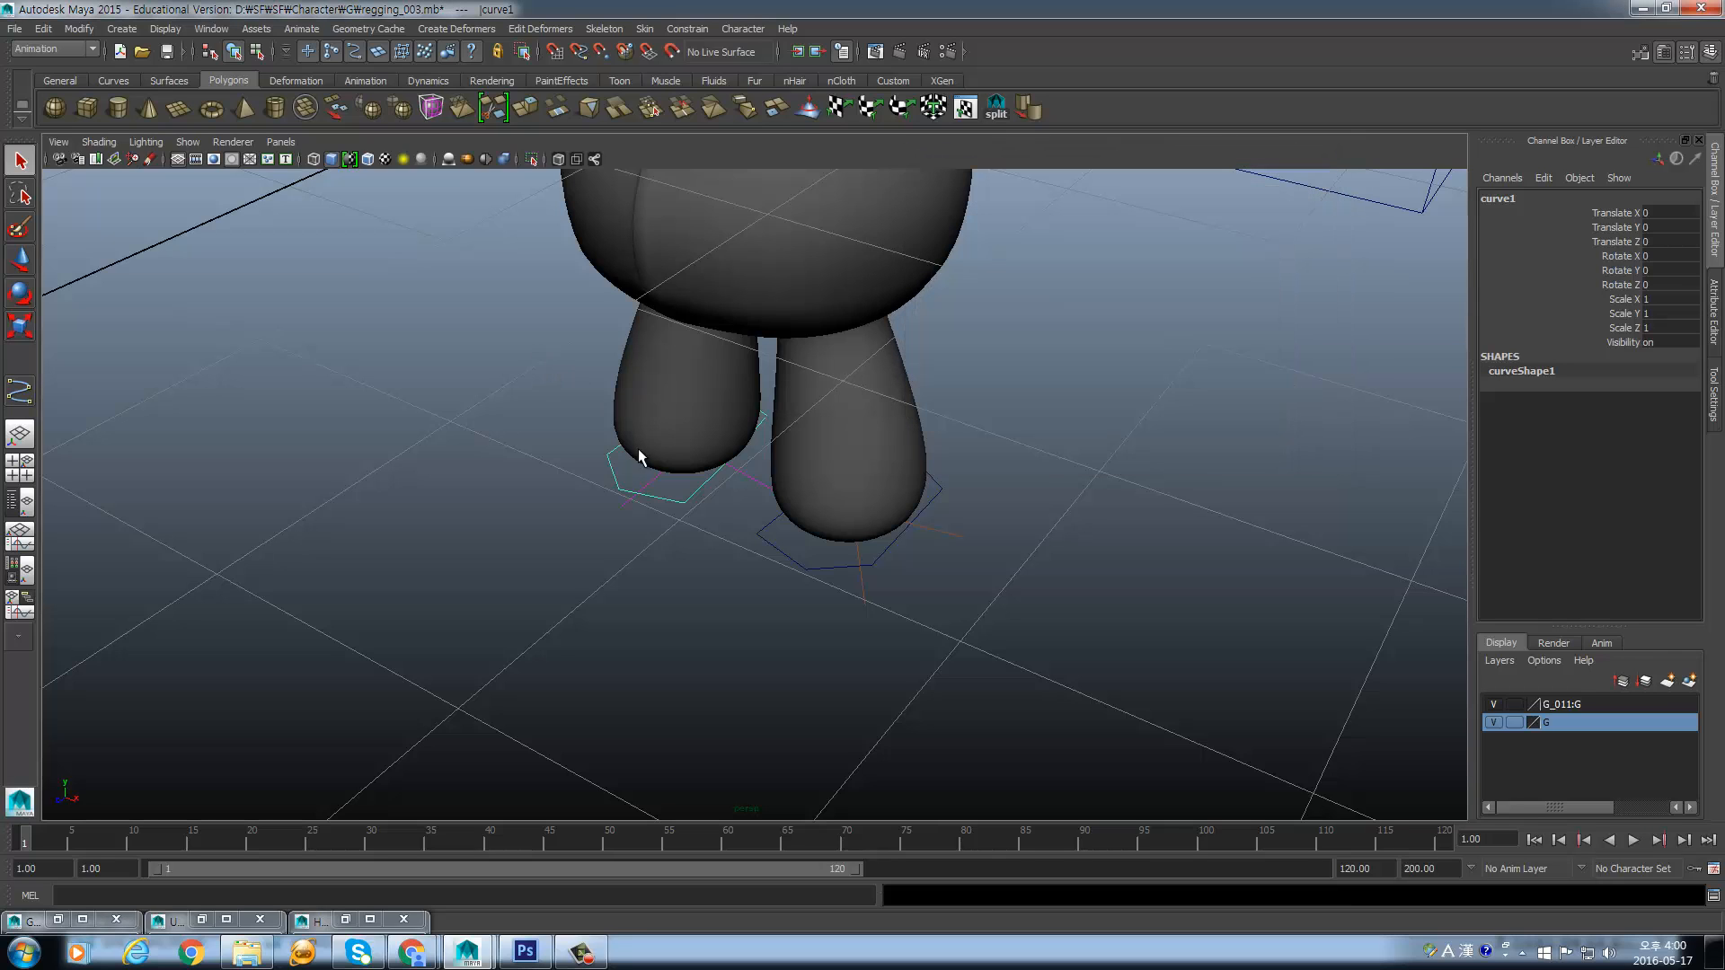
- Test-rotate the right foot's control curve to check the orient constraint, and undo the change
key("w")
left_click_drag(640, 458, 615, 343, "alt")
key("e")
left_click_drag(698, 456, 796, 563)
key("ctrl+z")
key("ctrl+z")
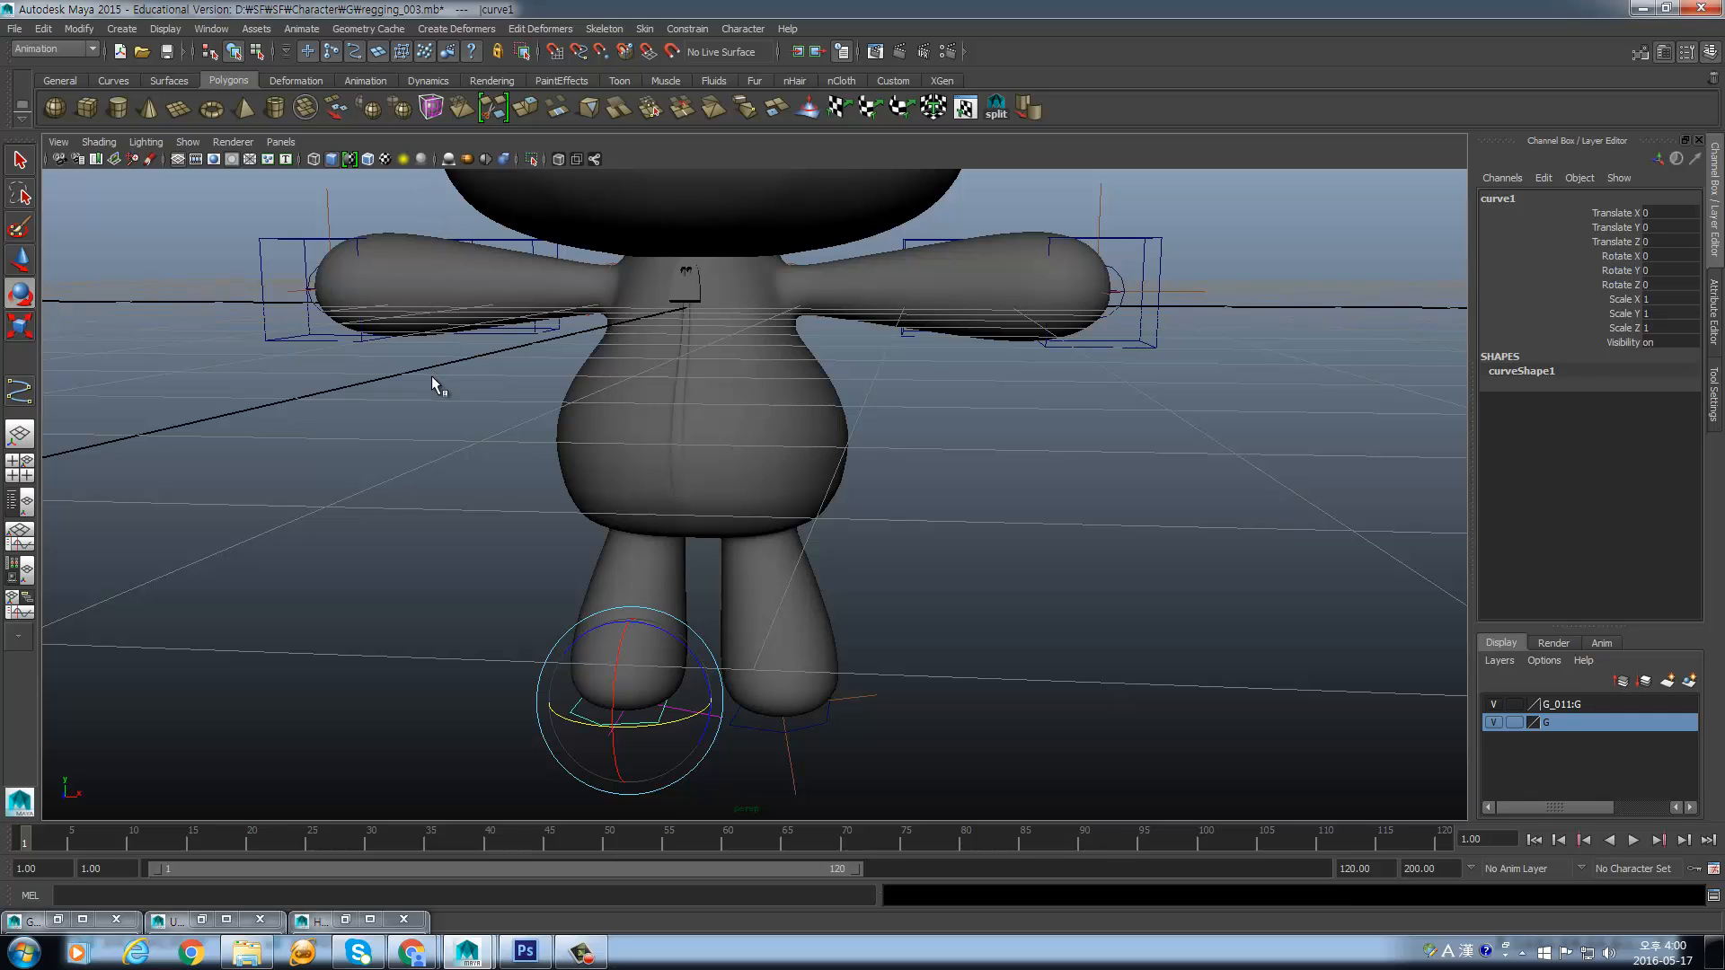
- Duplicate the left elbow's cube curve and move the copy to the body's center at Translate X -2.457, Y -1.302, Z 1.521
left_click_drag(633, 263, 1011, 413, "alt")
left_click(966, 401)
left_click_drag(933, 469, 467, 497, "alt")
left_click(927, 395)
key("w")
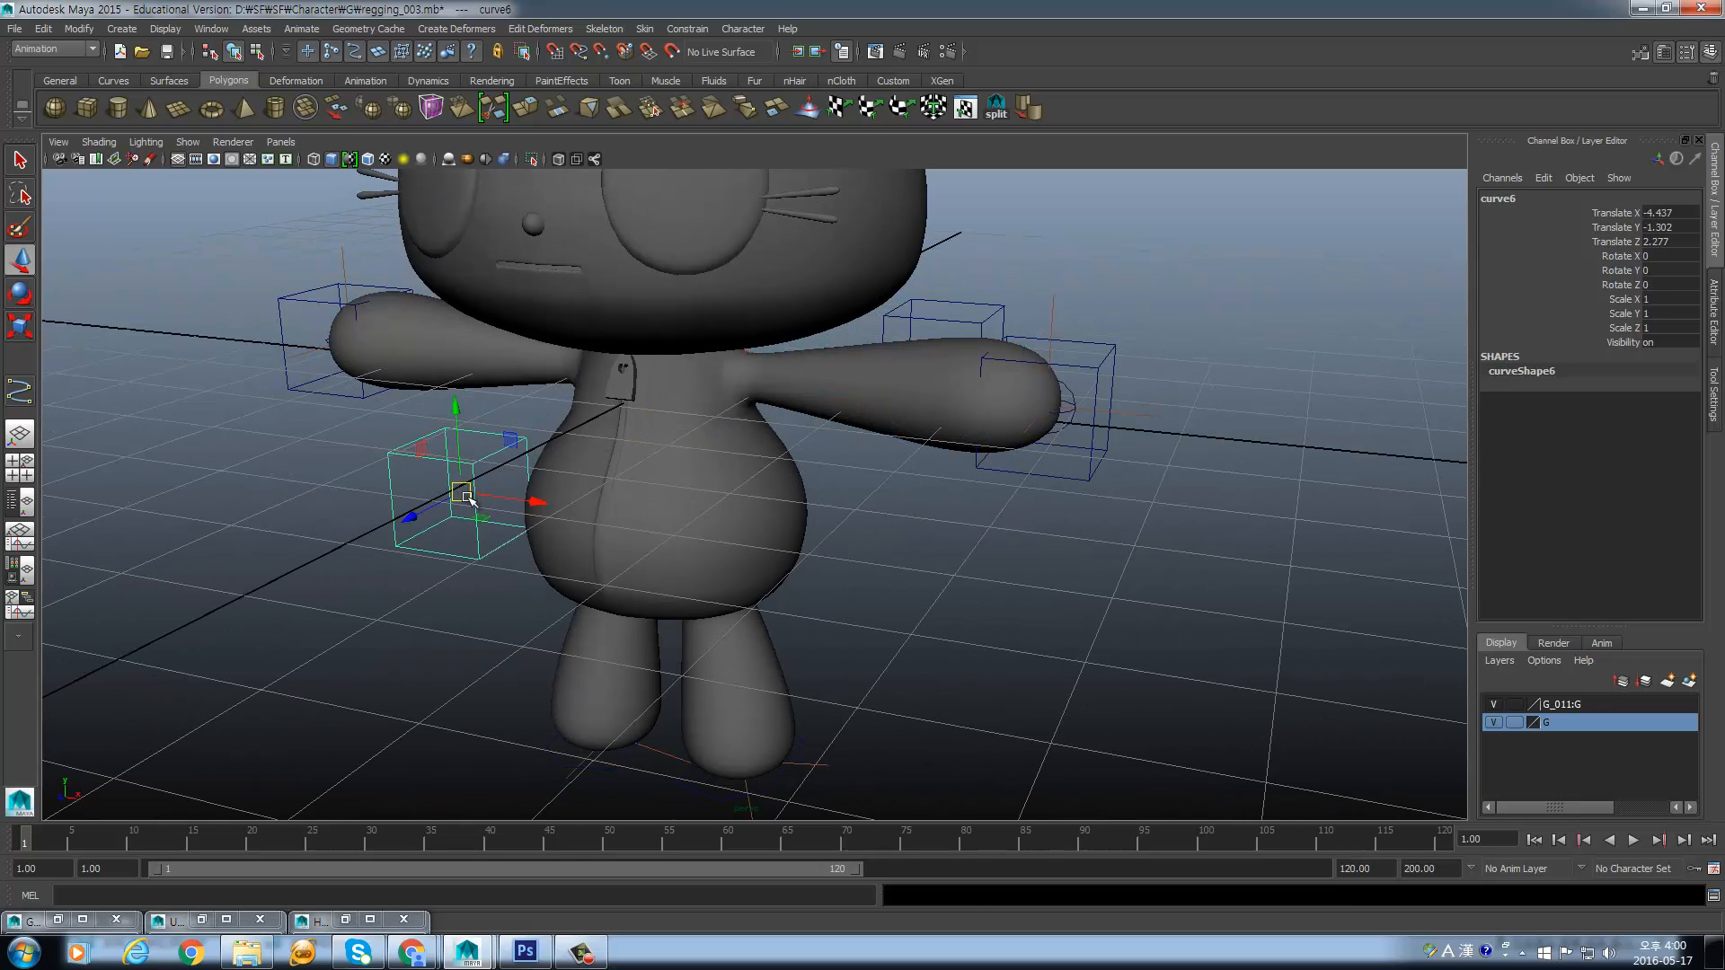
key("space")
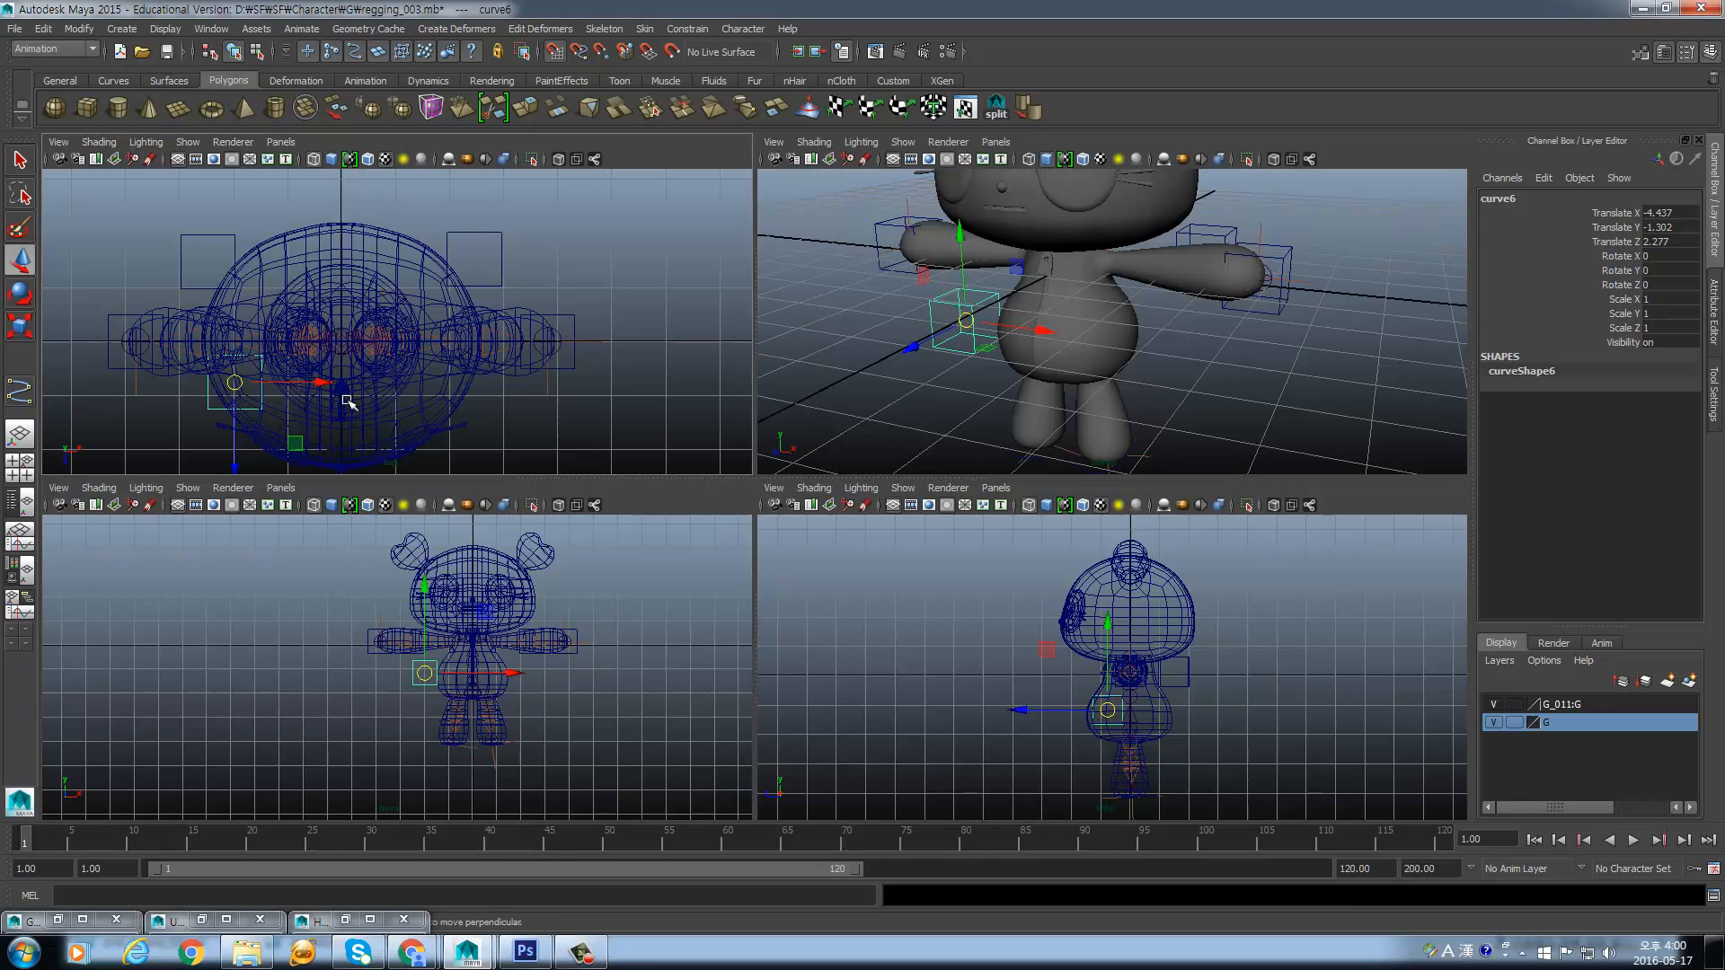
left_click_drag(267, 371, 376, 330)
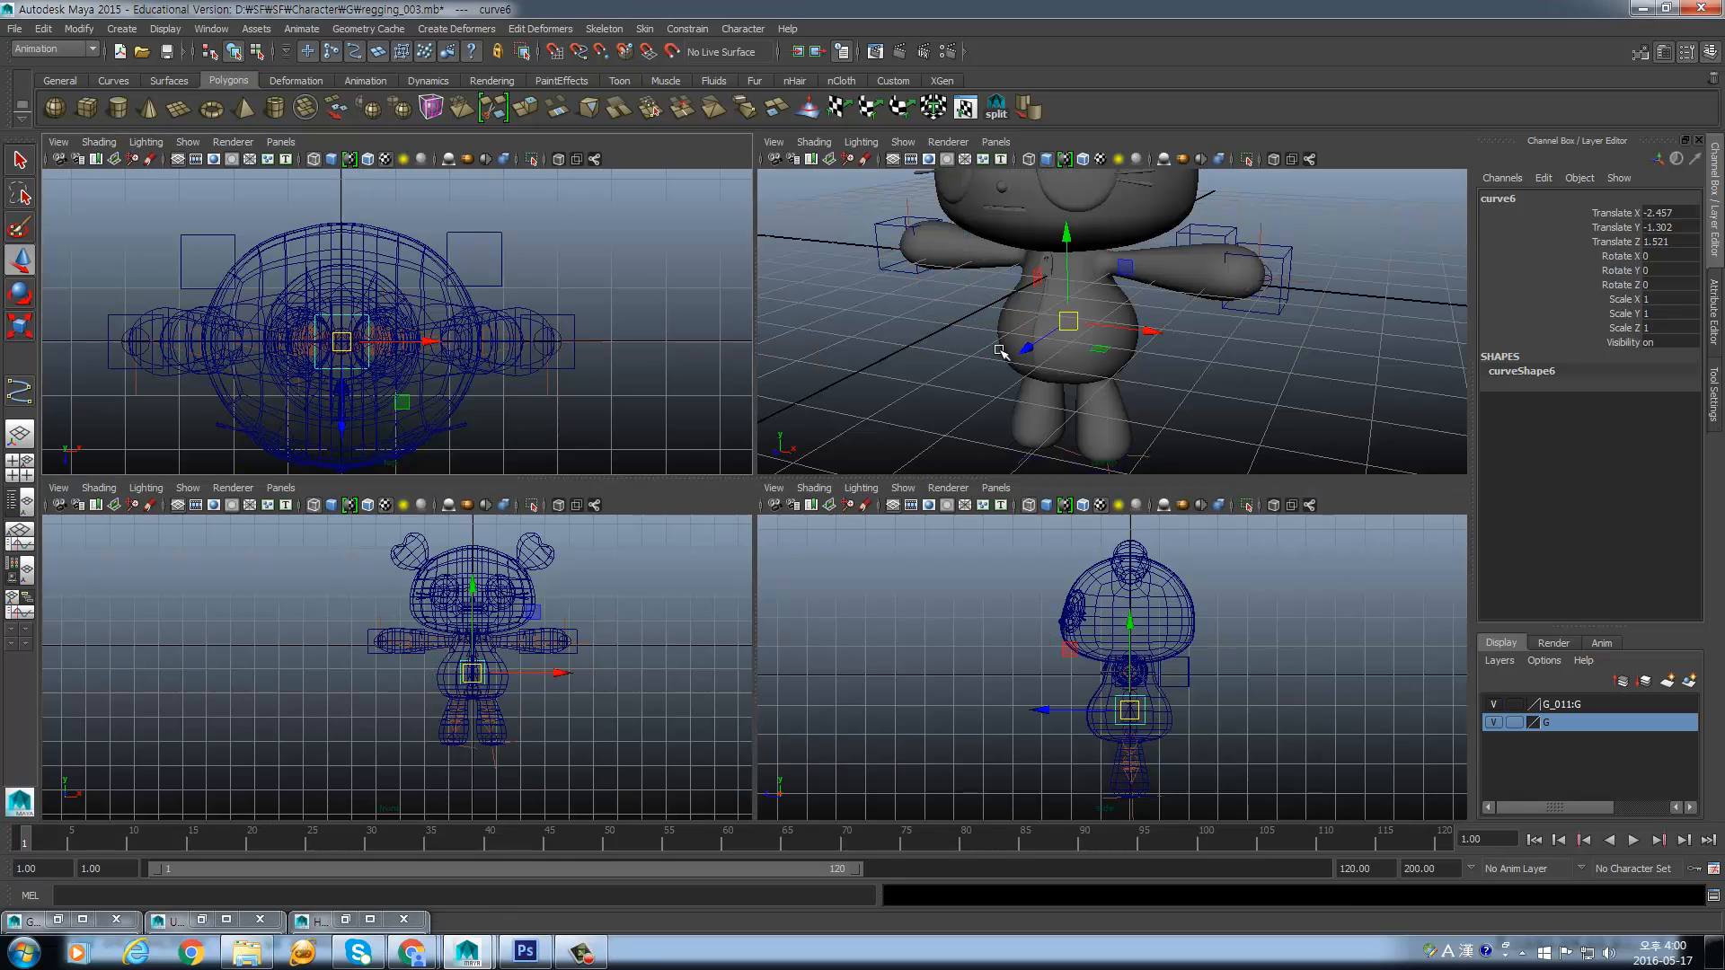
- Show the perspective view in wireframe and snap the copied cube curve to the pelvis joint, at Translate Y -1.976, Z 1.519
mouse_move(999, 352)
left_mouse_down("alt")
mouse_move(1125, 344)
mouse_move(952, 303)
mouse_move(1169, 322)
mouse_move(1251, 307)
left_mouse_up("alt")
scroll(1016, 373, "up", 3)
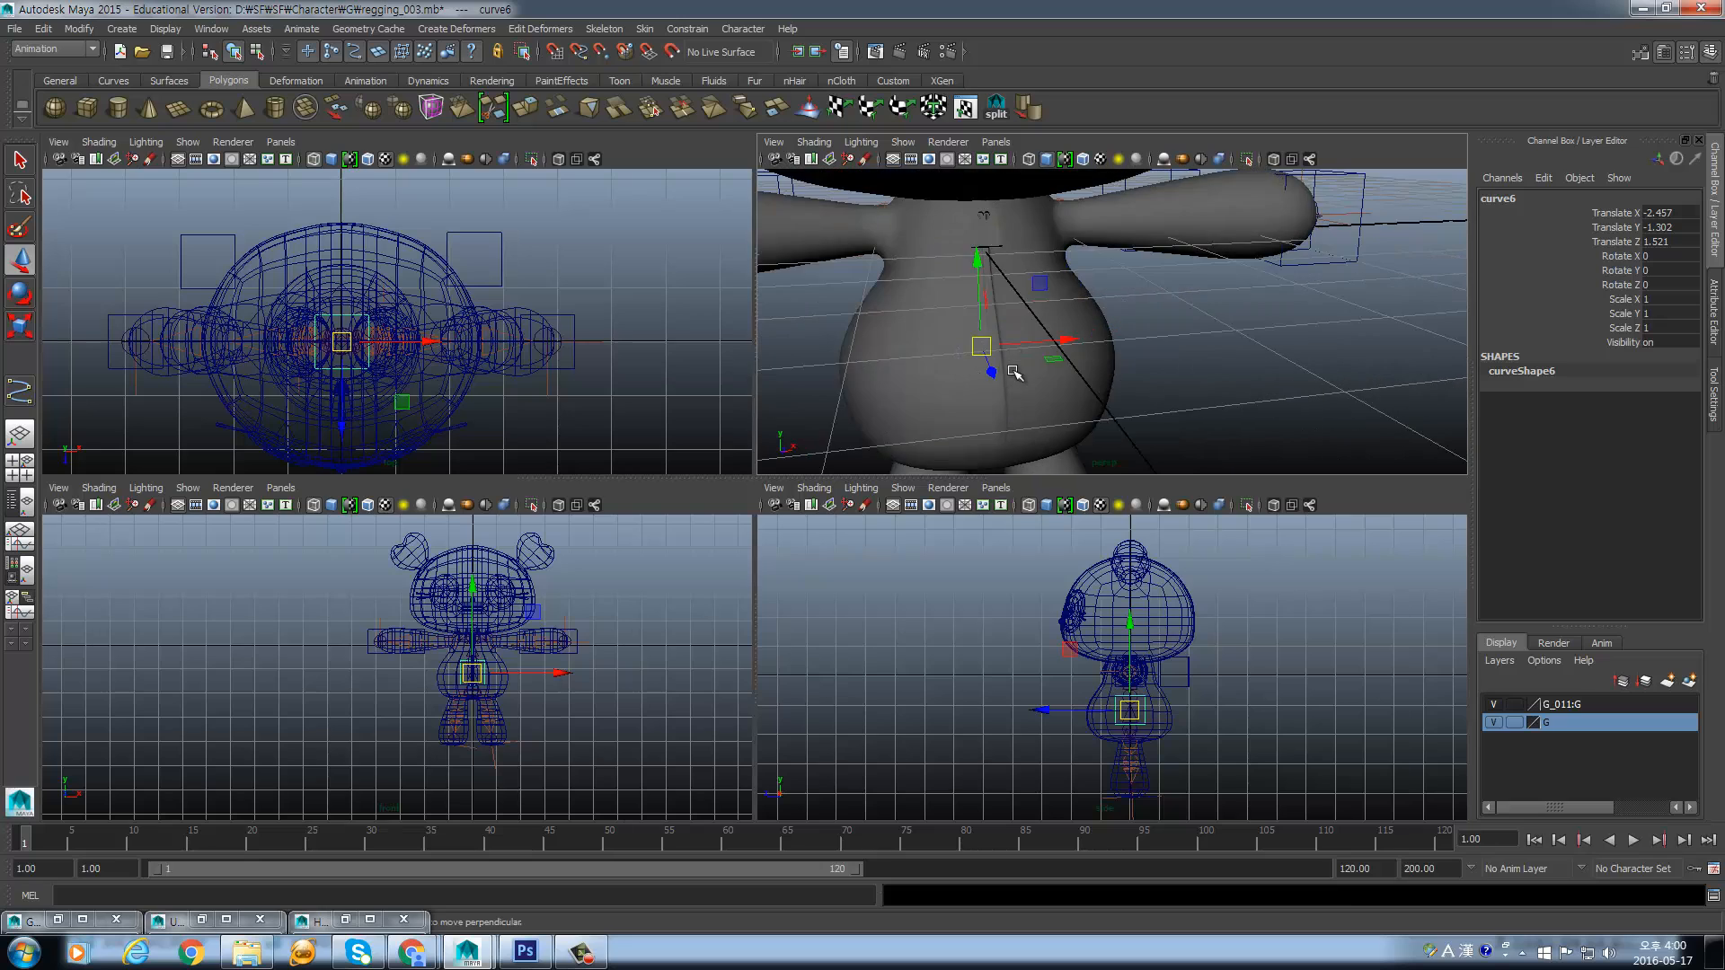
left_click_drag(1043, 374, 1001, 374, "alt")
key("4")
middle_click_drag(1021, 254, 1018, 245, "alt")
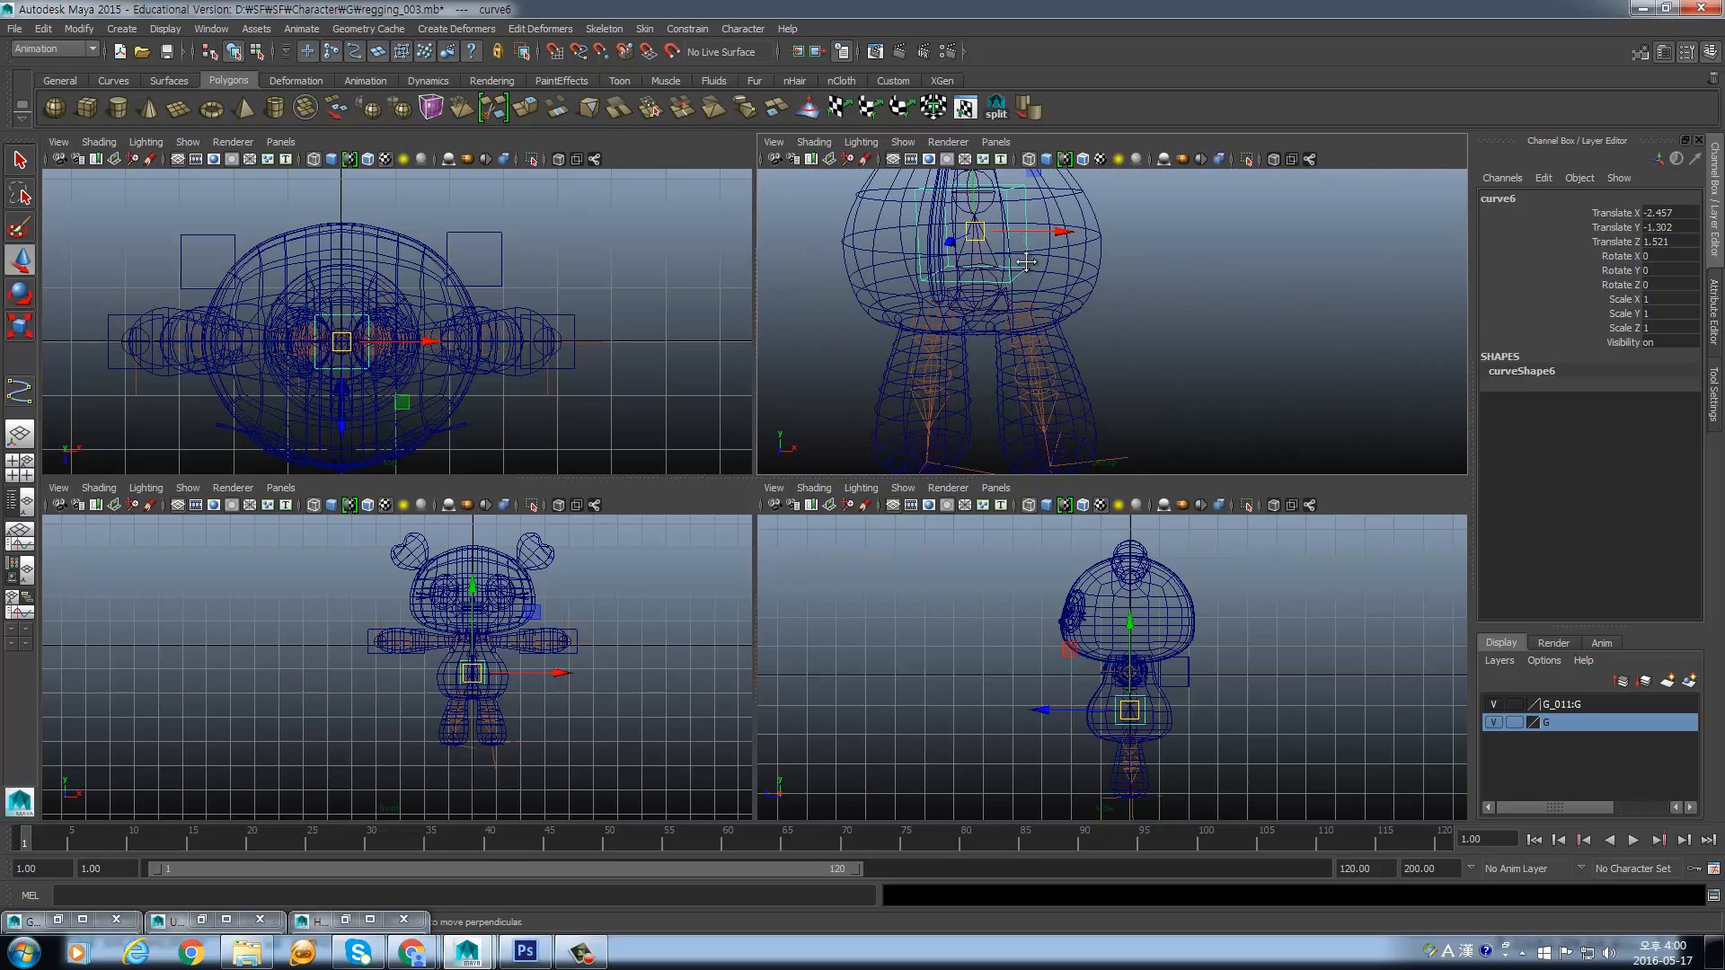
left_click_drag(1024, 257, 1013, 331, "alt")
scroll(1036, 325, "up", 2)
scroll(1036, 326, "up", 2)
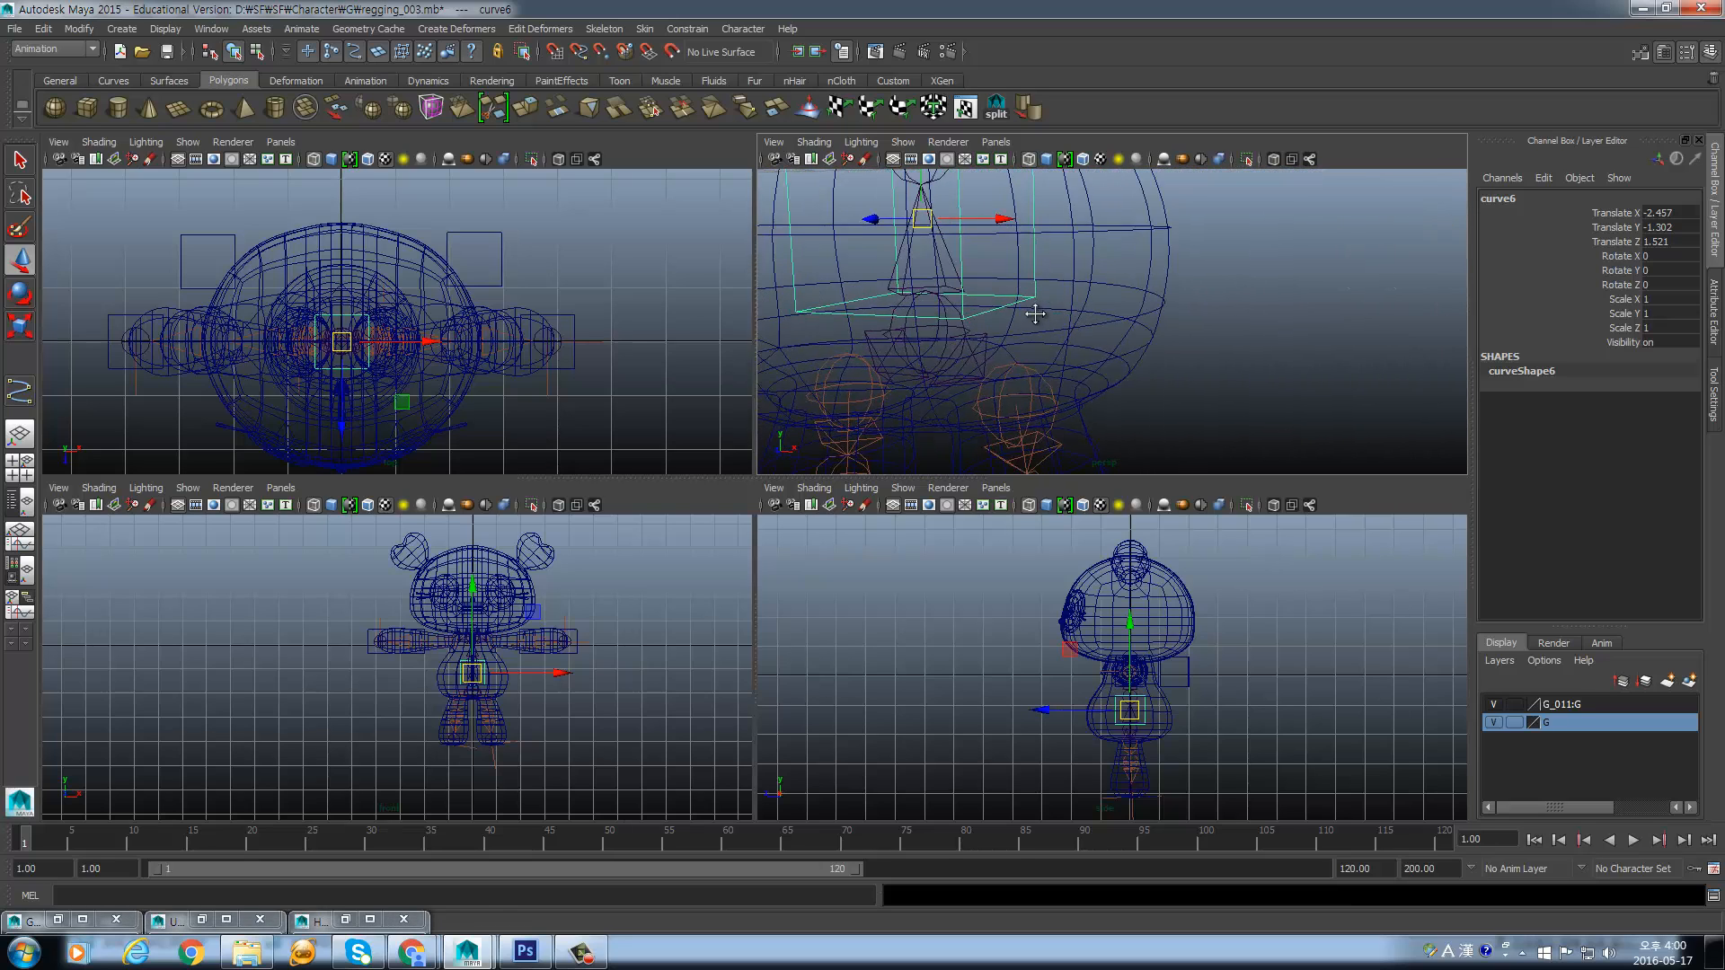
middle_click_drag(925, 295, 978, 276, "alt")
key("v")
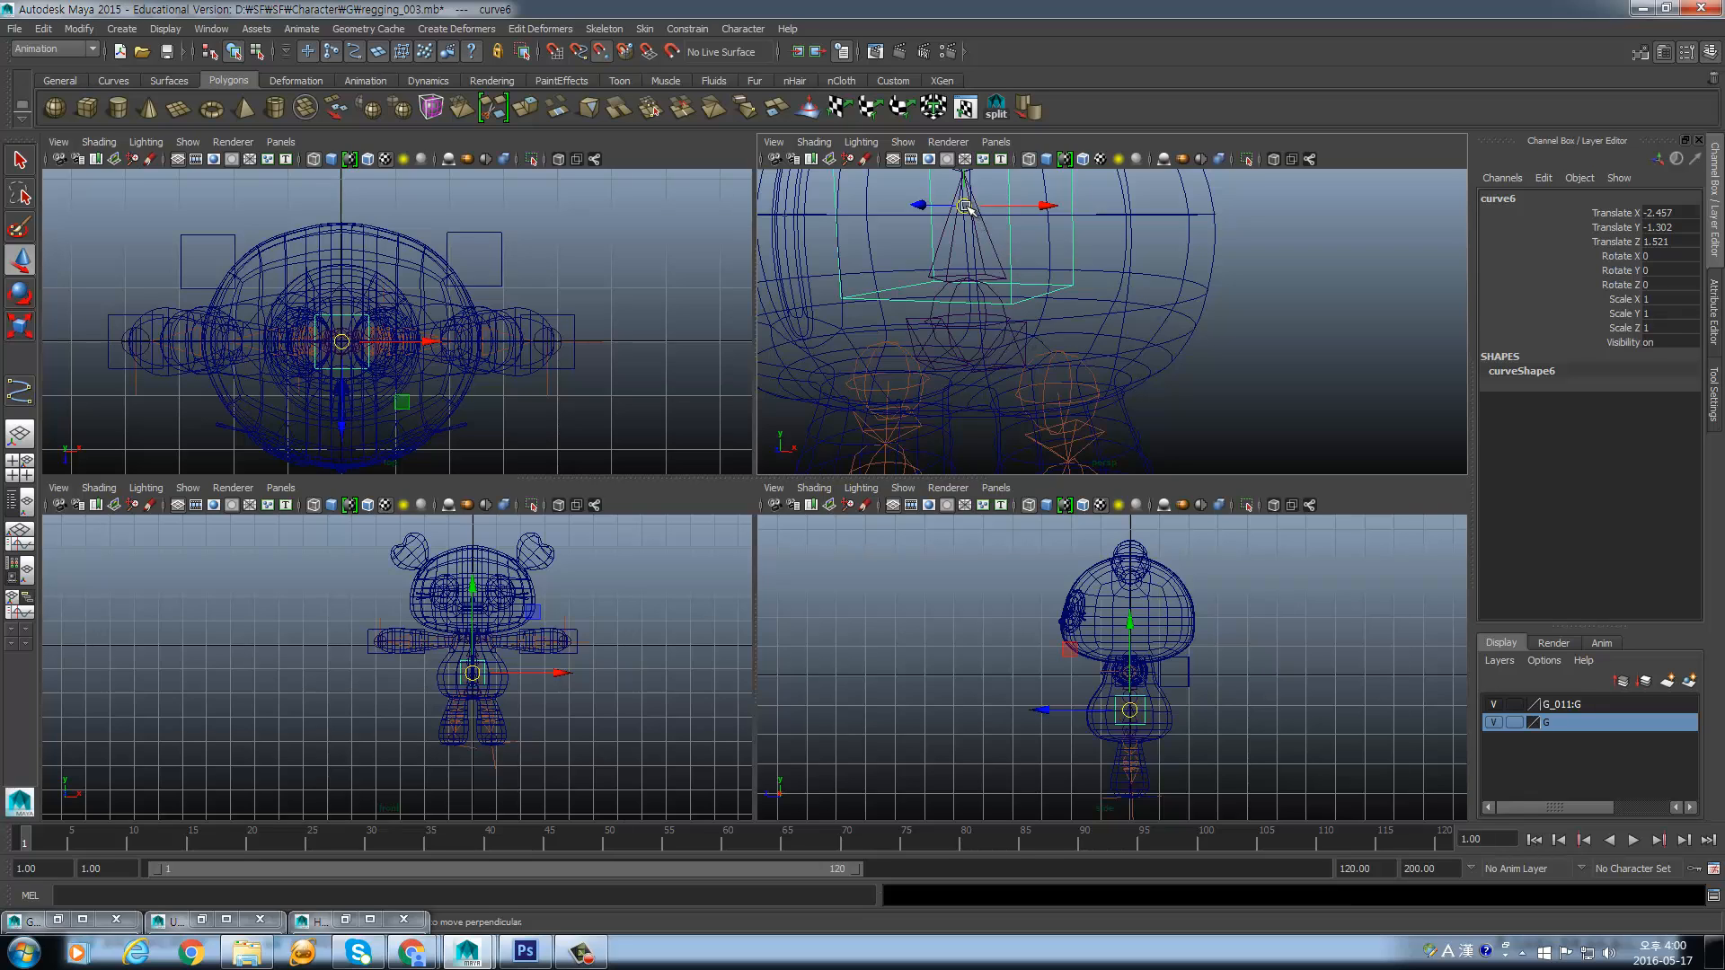
left_click_drag(965, 206, 971, 325)
- Scale the pelvis cube curve into a wide, flat box with Scale X 4.568, Y 0.404 and Z 2.731
right_click_drag(1036, 393, 928, 419, "alt")
left_click_drag(975, 395, 954, 329, "alt")
scroll(986, 402, "up", 5)
key("r")
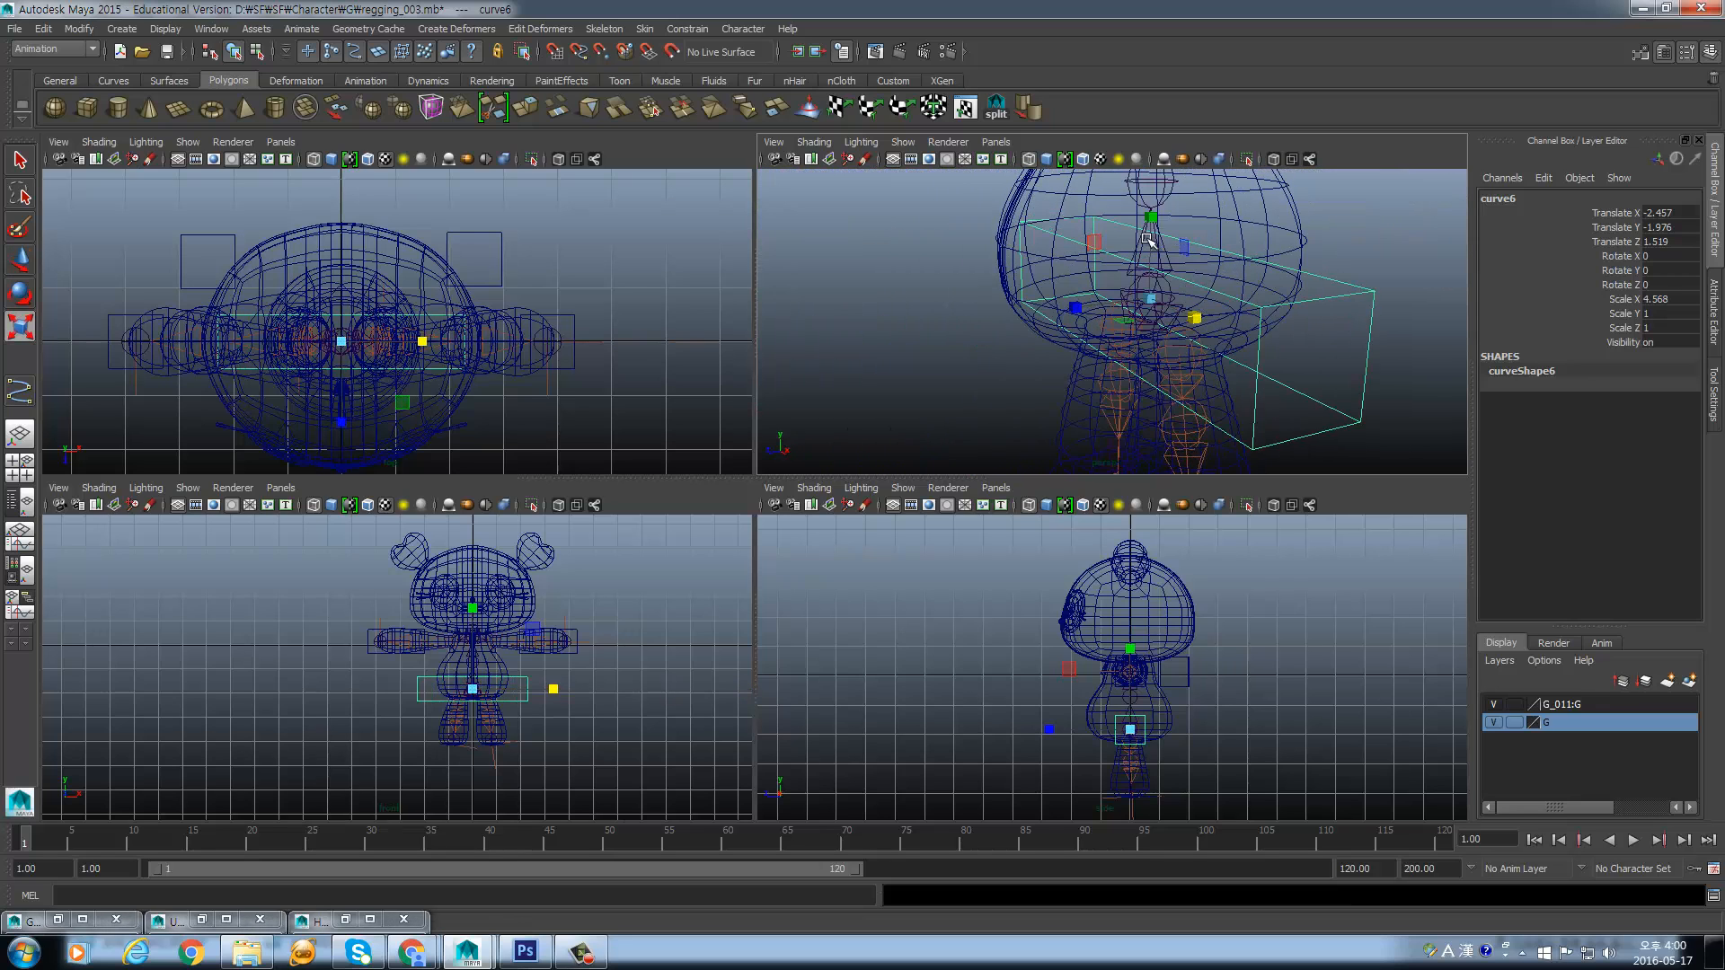
left_click_drag(1151, 218, 935, 351)
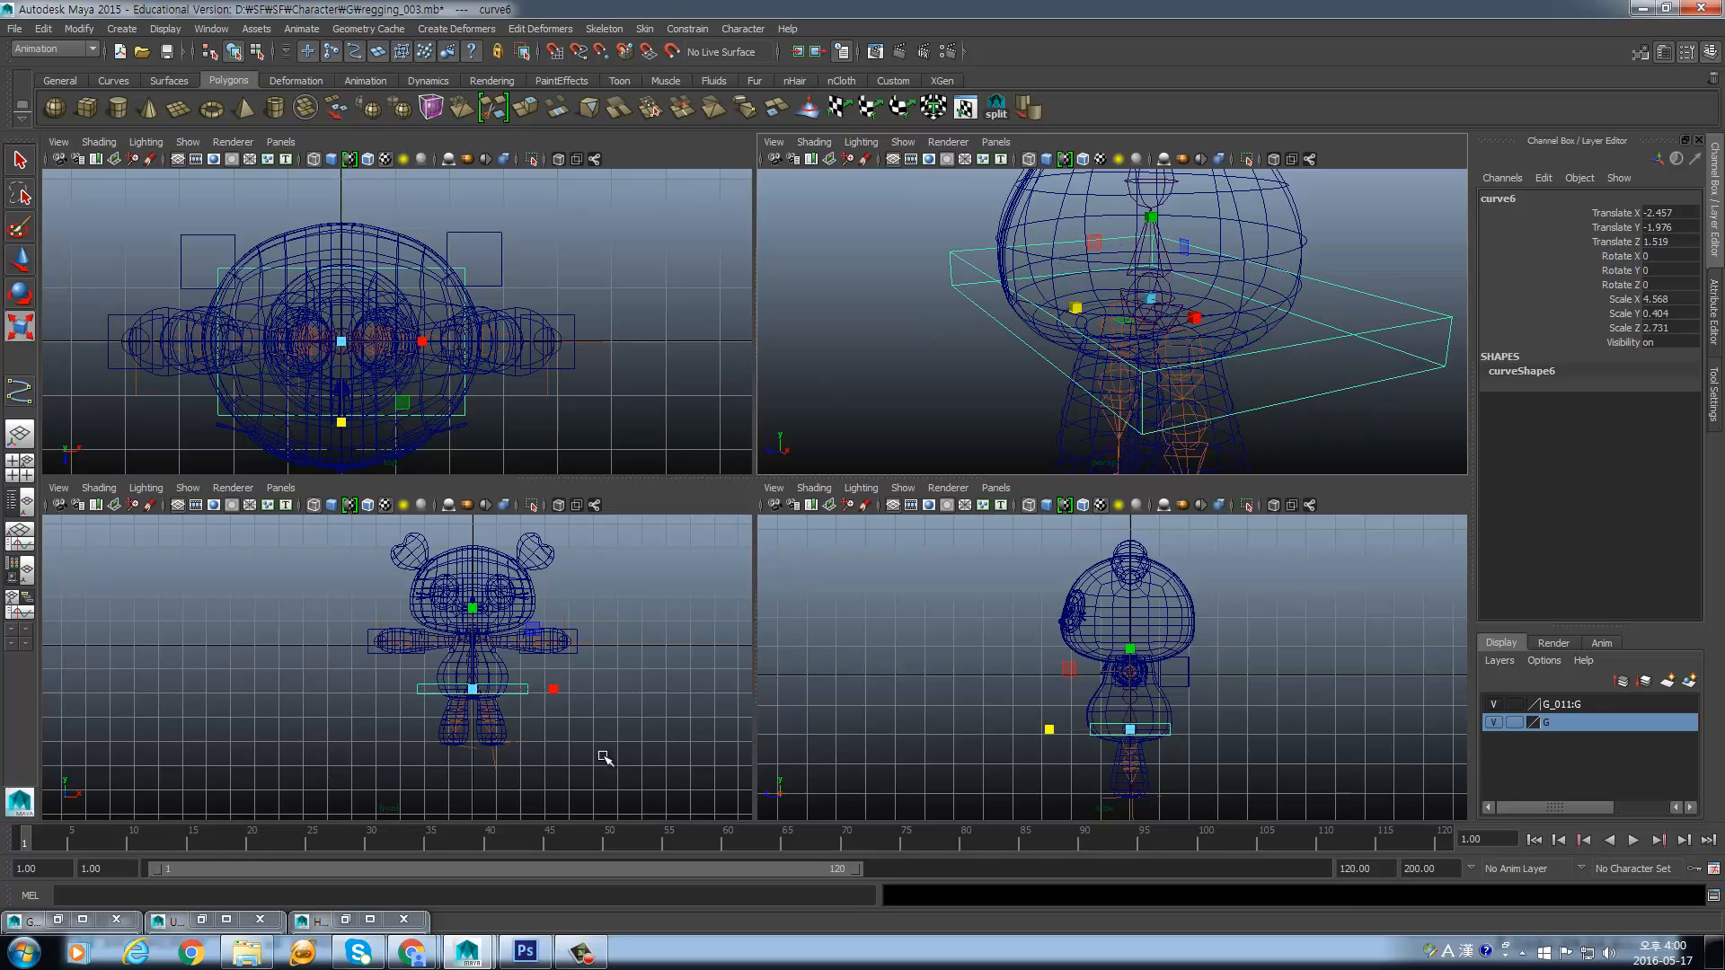
- Narrow the pelvis control box to Scale X 3.37
scroll(605, 758, "up", 3)
left_click_drag(1103, 370, 1045, 301, "alt")
left_click_drag(1111, 307, 1078, 269, "alt")
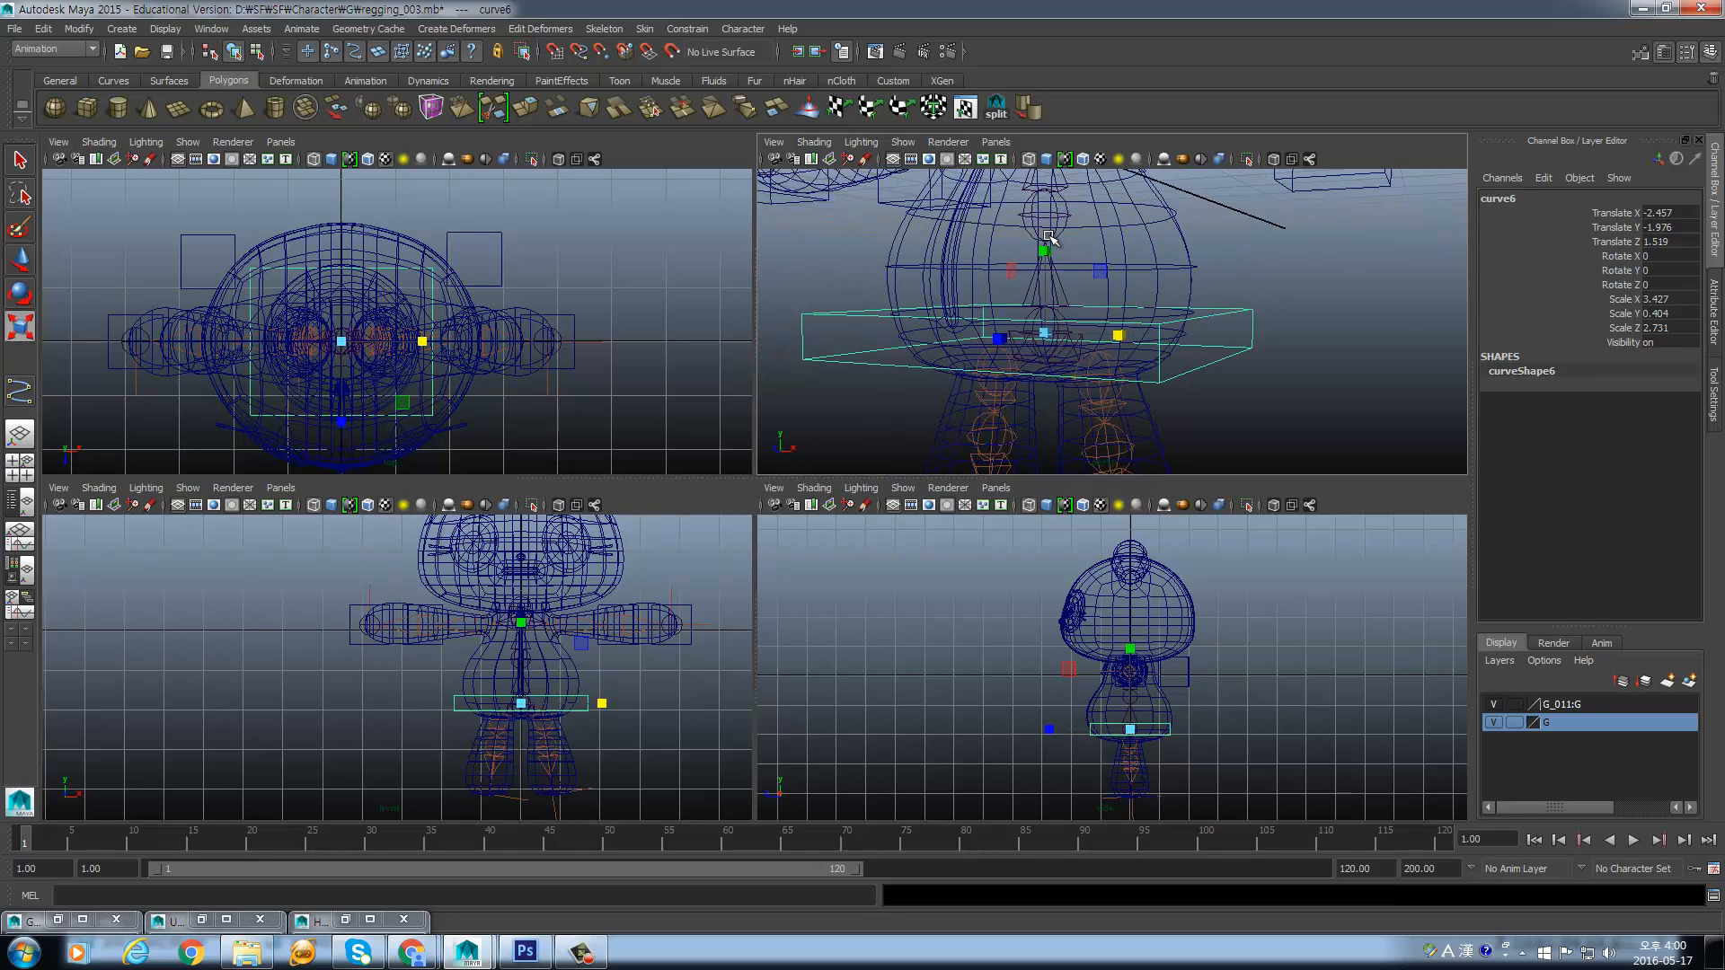
middle_click_drag(1078, 270, 1100, 333, "alt")
- Duplicate the pelvis control box and raise the copy up to the head, at Translate Y 2.071
key("ctrl+d")
key("w")
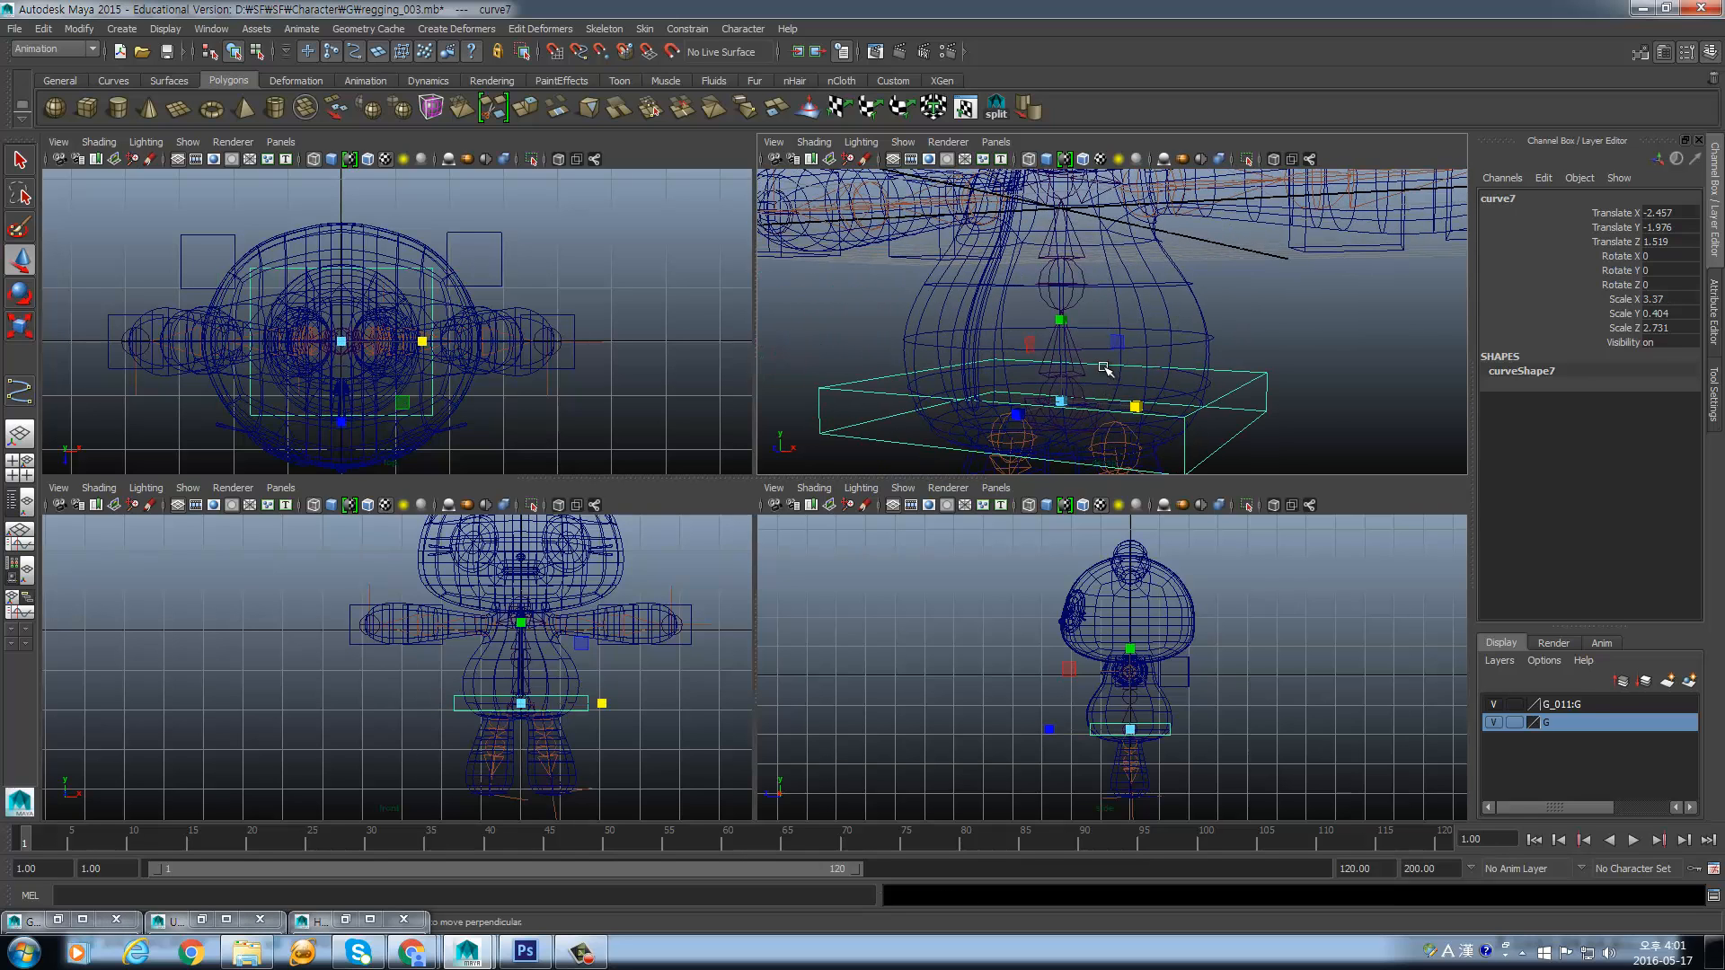
left_click_drag(1064, 322, 1021, 249)
middle_click_drag(1021, 249, 1019, 566, "alt")
left_click_drag(1059, 273, 1069, 97)
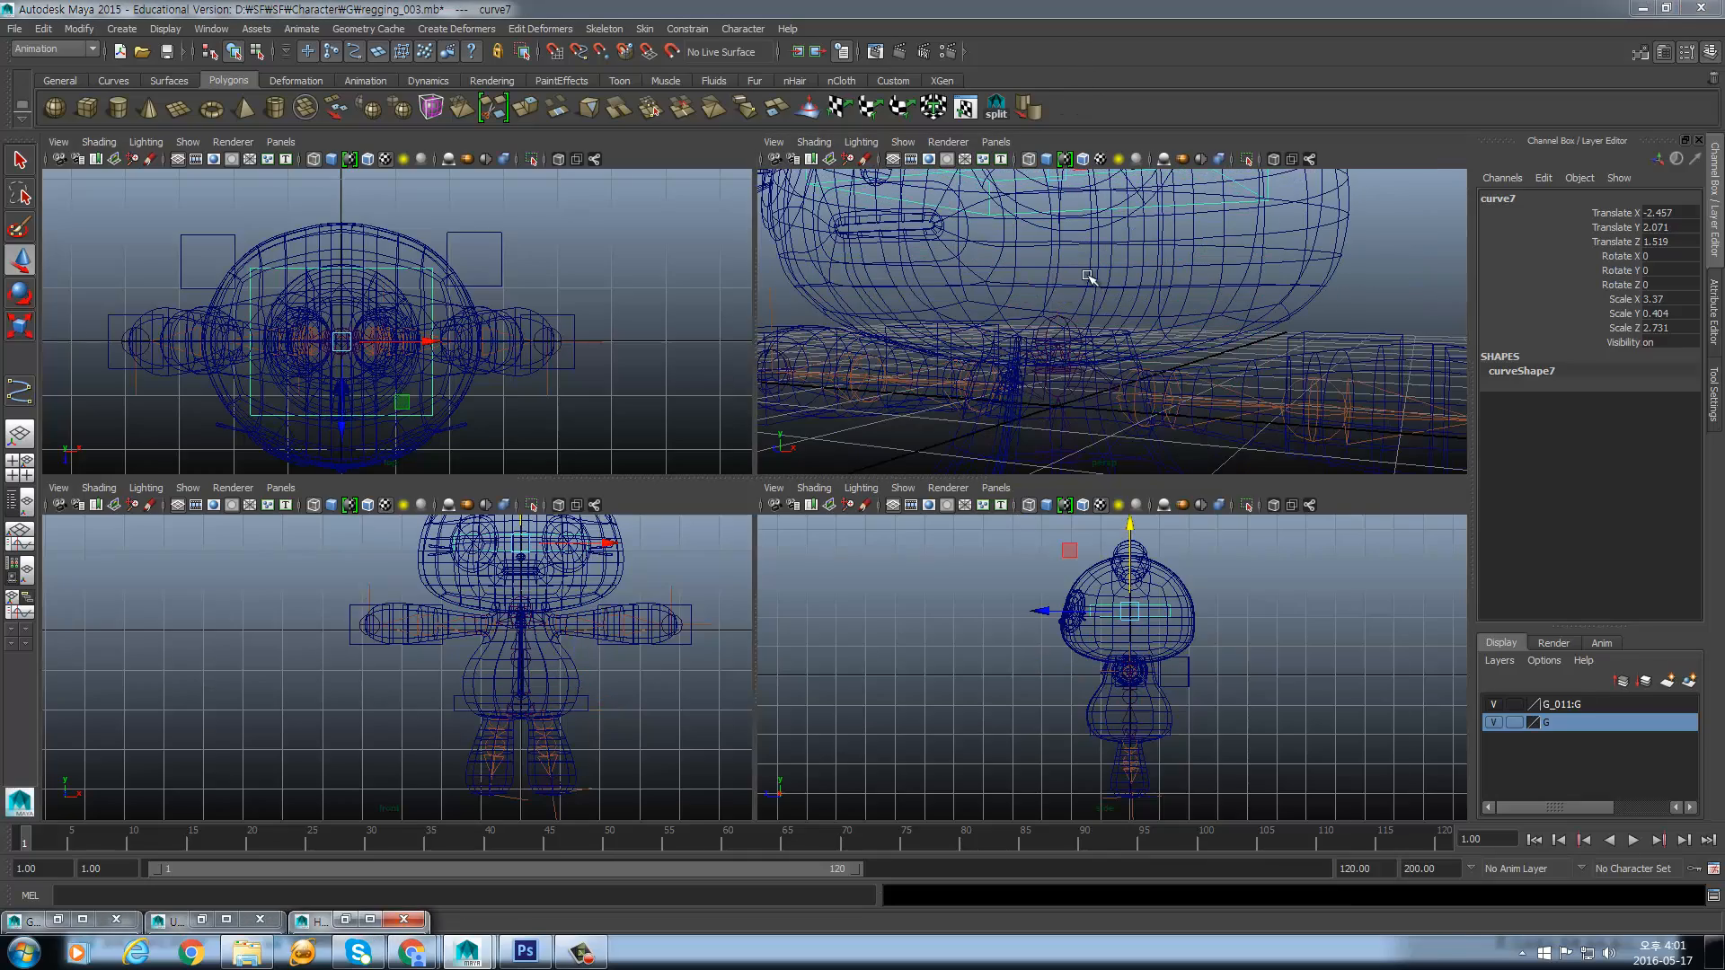
- Enlarge the copied box around the head to Scale X 5.956, Y 0.714 and Z 4.825
key("f")
left_click_drag(1104, 340, 1157, 360, "alt")
key("r")
right_click_drag(1157, 360, 1174, 392, "alt")
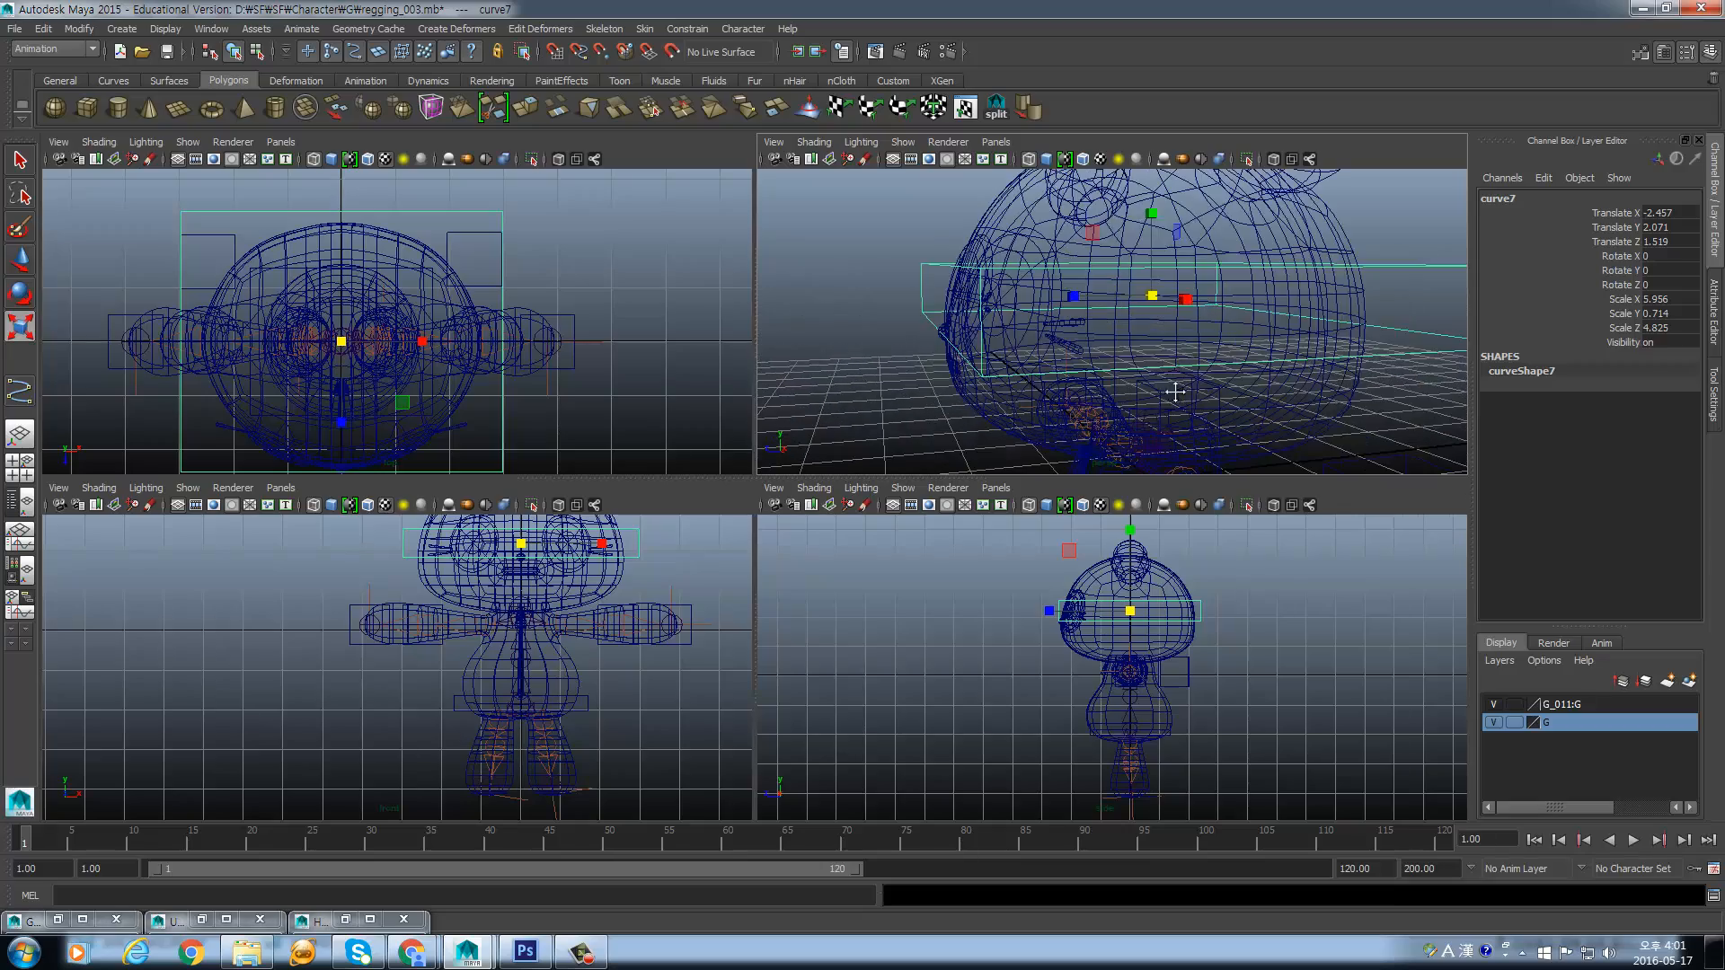
middle_click_drag(1175, 392, 1134, 326, "alt")
mouse_move(1133, 326)
left_mouse_down("alt")
mouse_move(1102, 327)
mouse_move(1124, 307)
left_mouse_up("alt")
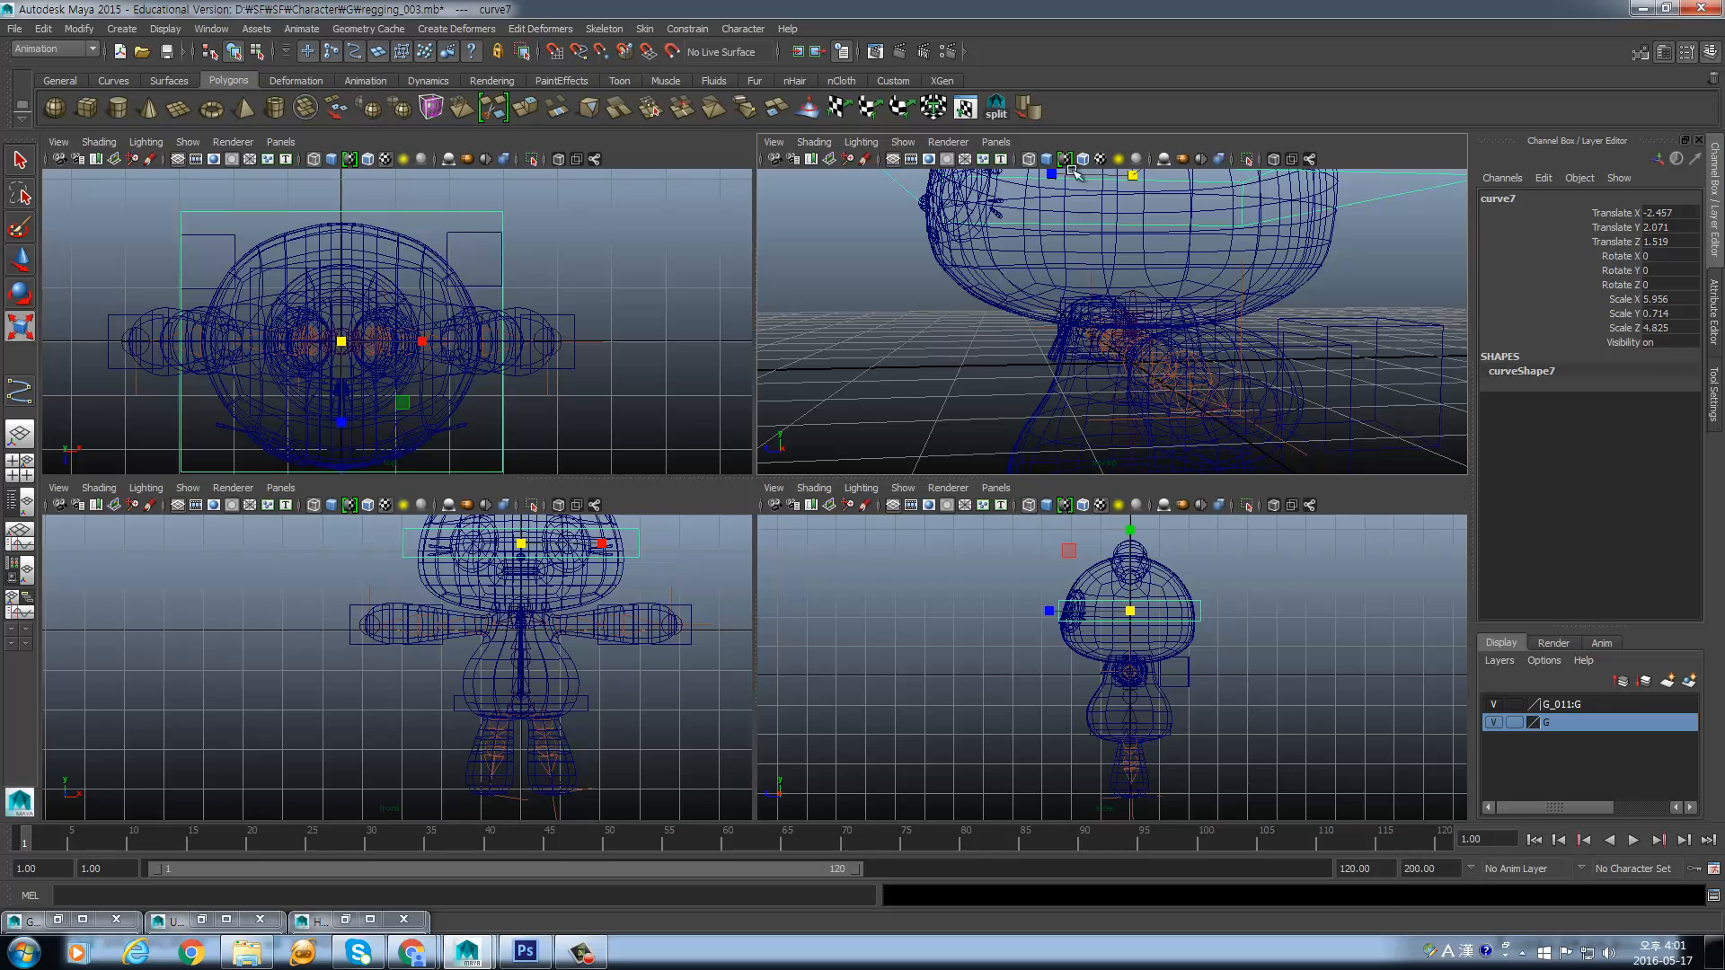
- In the side view, lower the enlarged control box to the base of the head, at Translate Y 0.527
key("space")
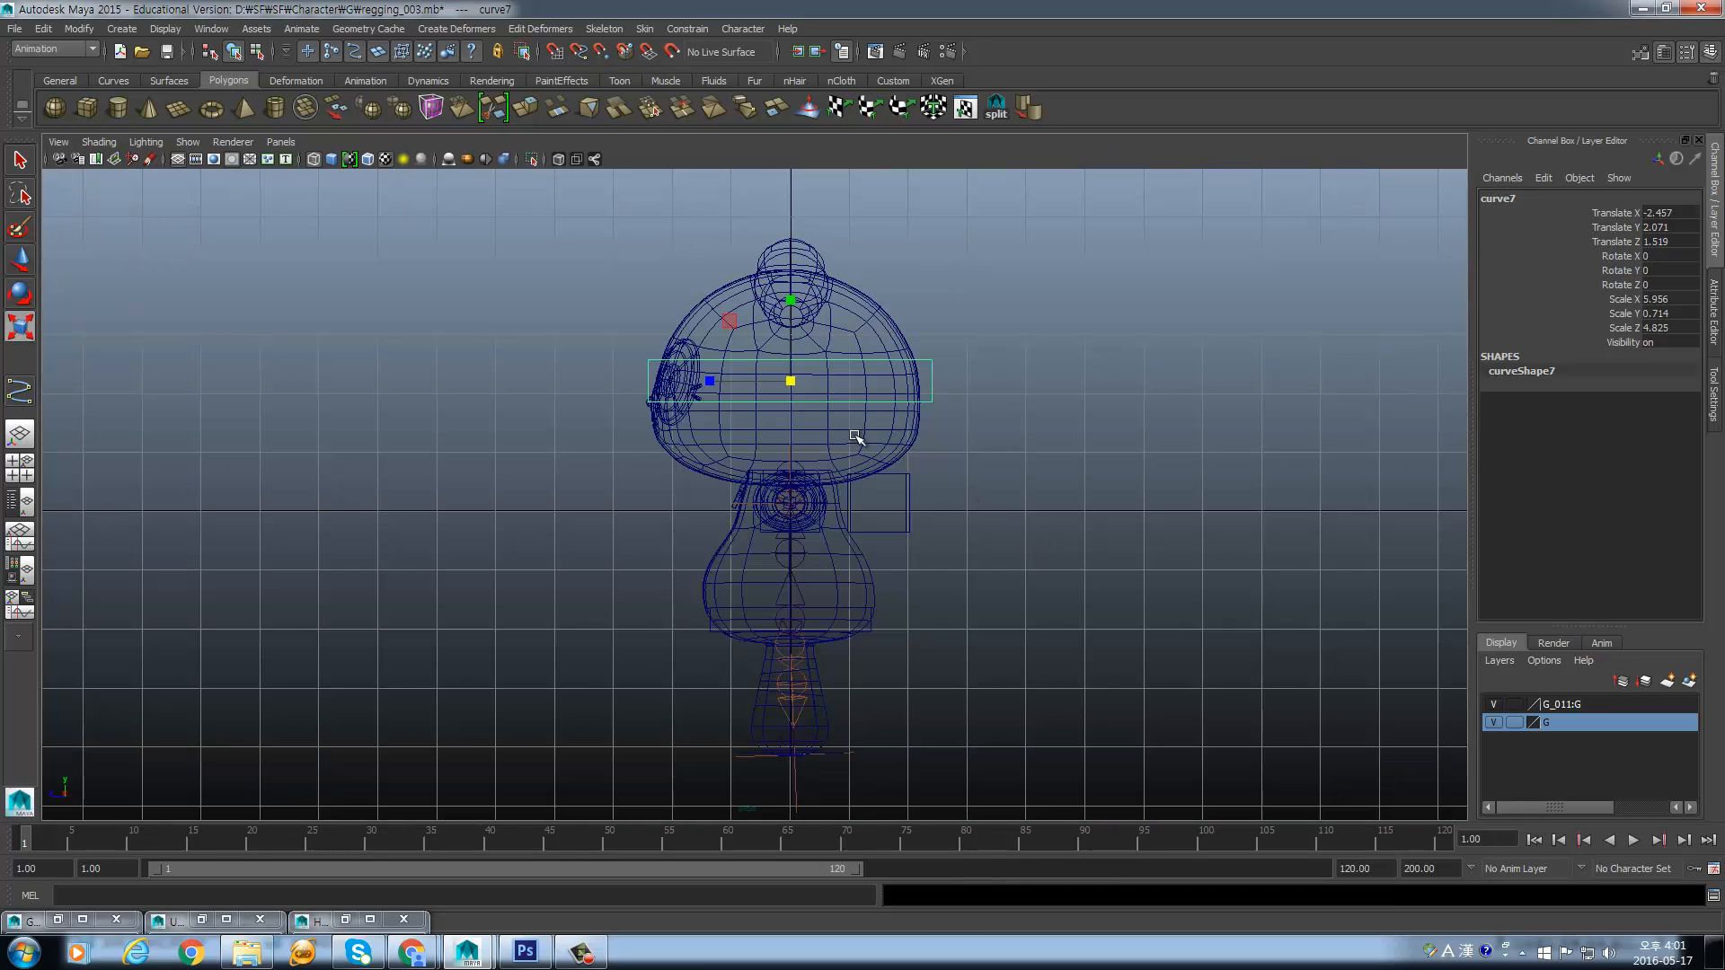
middle_click_drag(835, 503, 916, 419, "alt")
right_click_drag(916, 418, 990, 336, "alt")
middle_click_drag(990, 336, 869, 562, "alt")
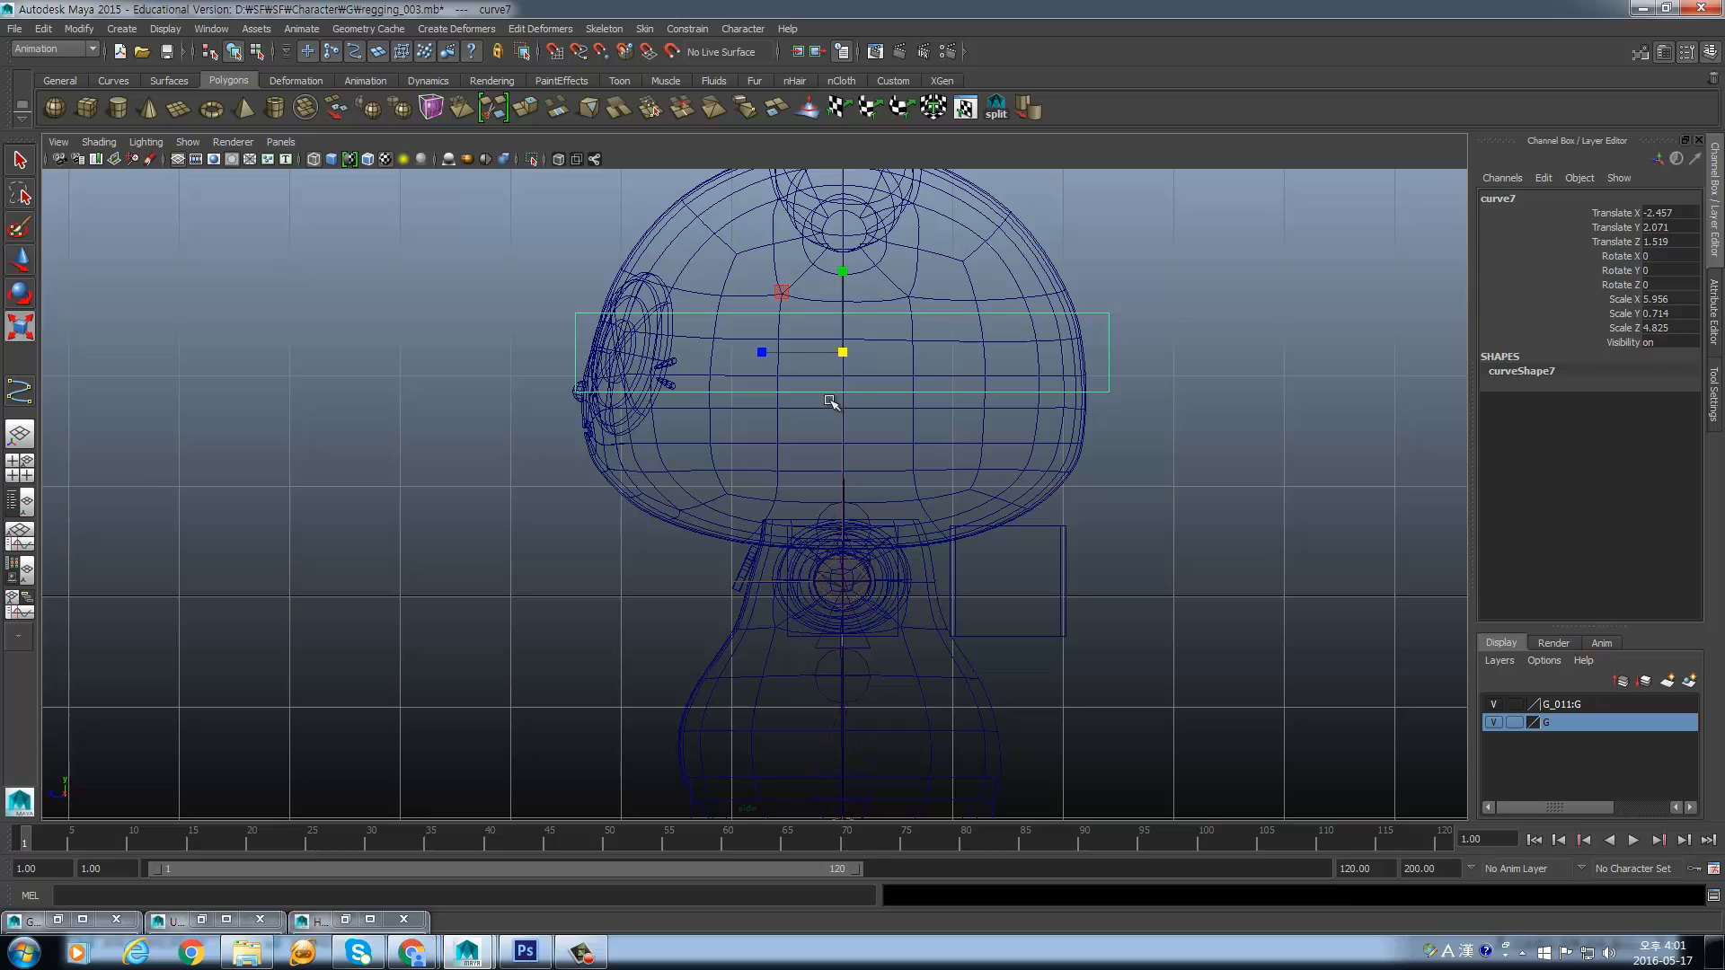
key("w")
left_click_drag(844, 261, 845, 434)
scroll(854, 494, "up", 2)
scroll(858, 499, "up", 4)
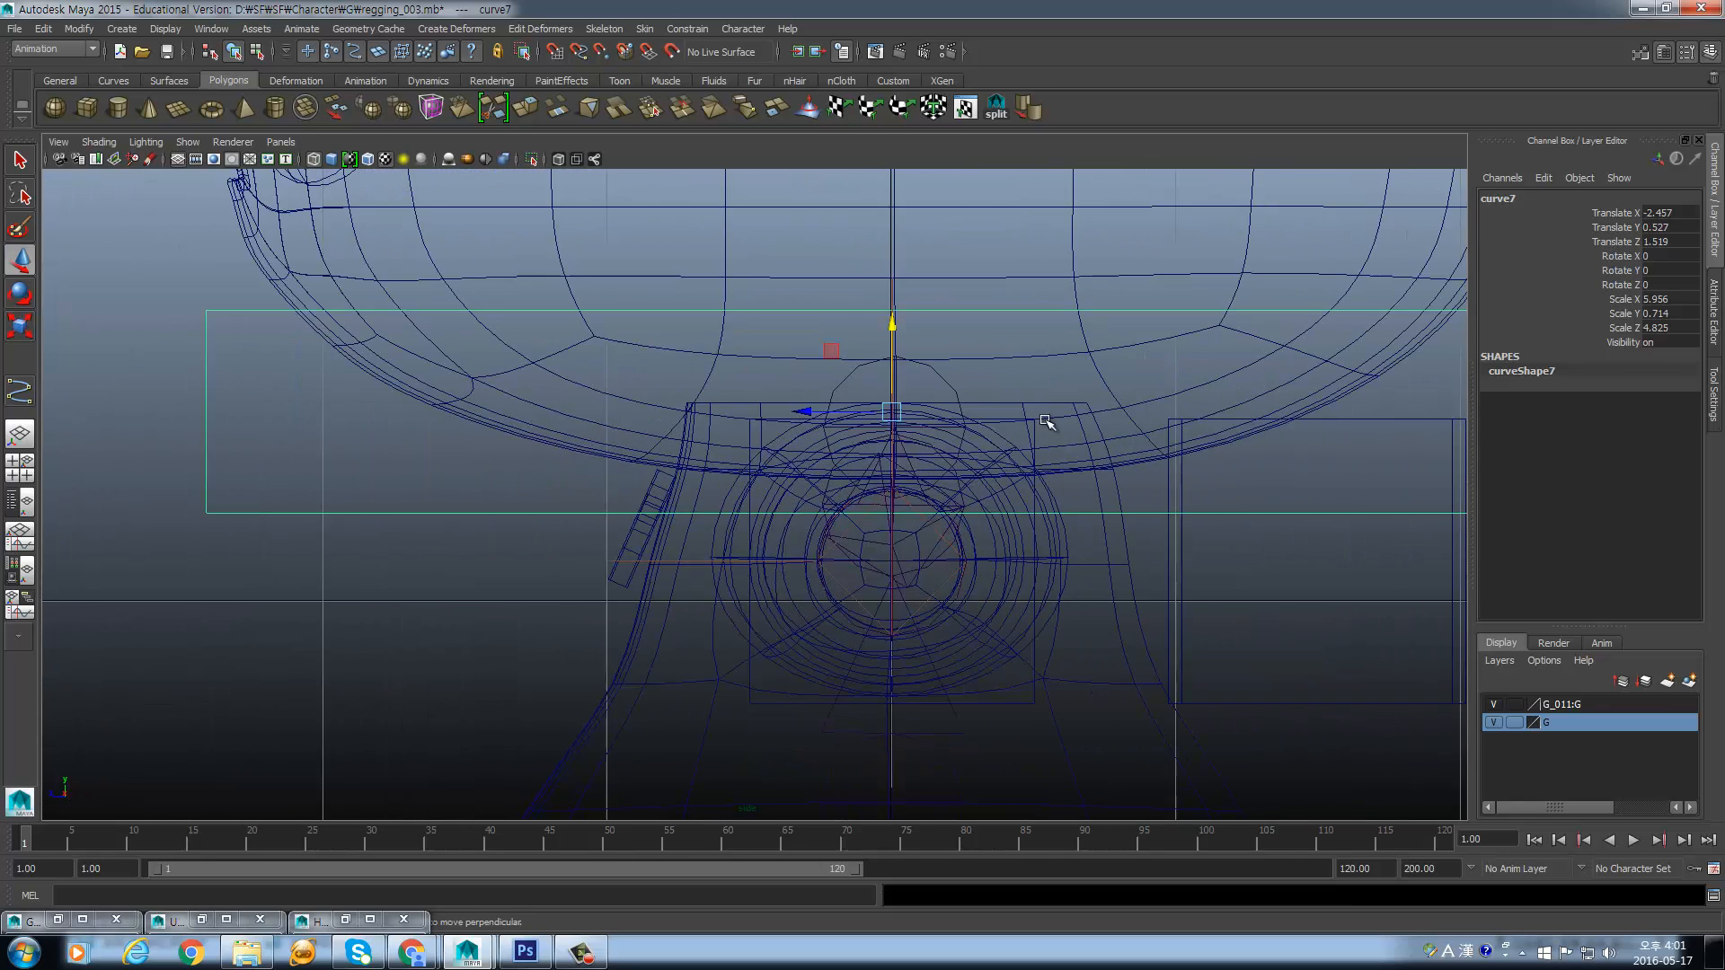
- In the perspective view, align the enlarged control box with the neck joint, at Translate Y 0.472, Z 1.51
key("space")
key("space")
left_click_drag(847, 435, 643, 467, "alt")
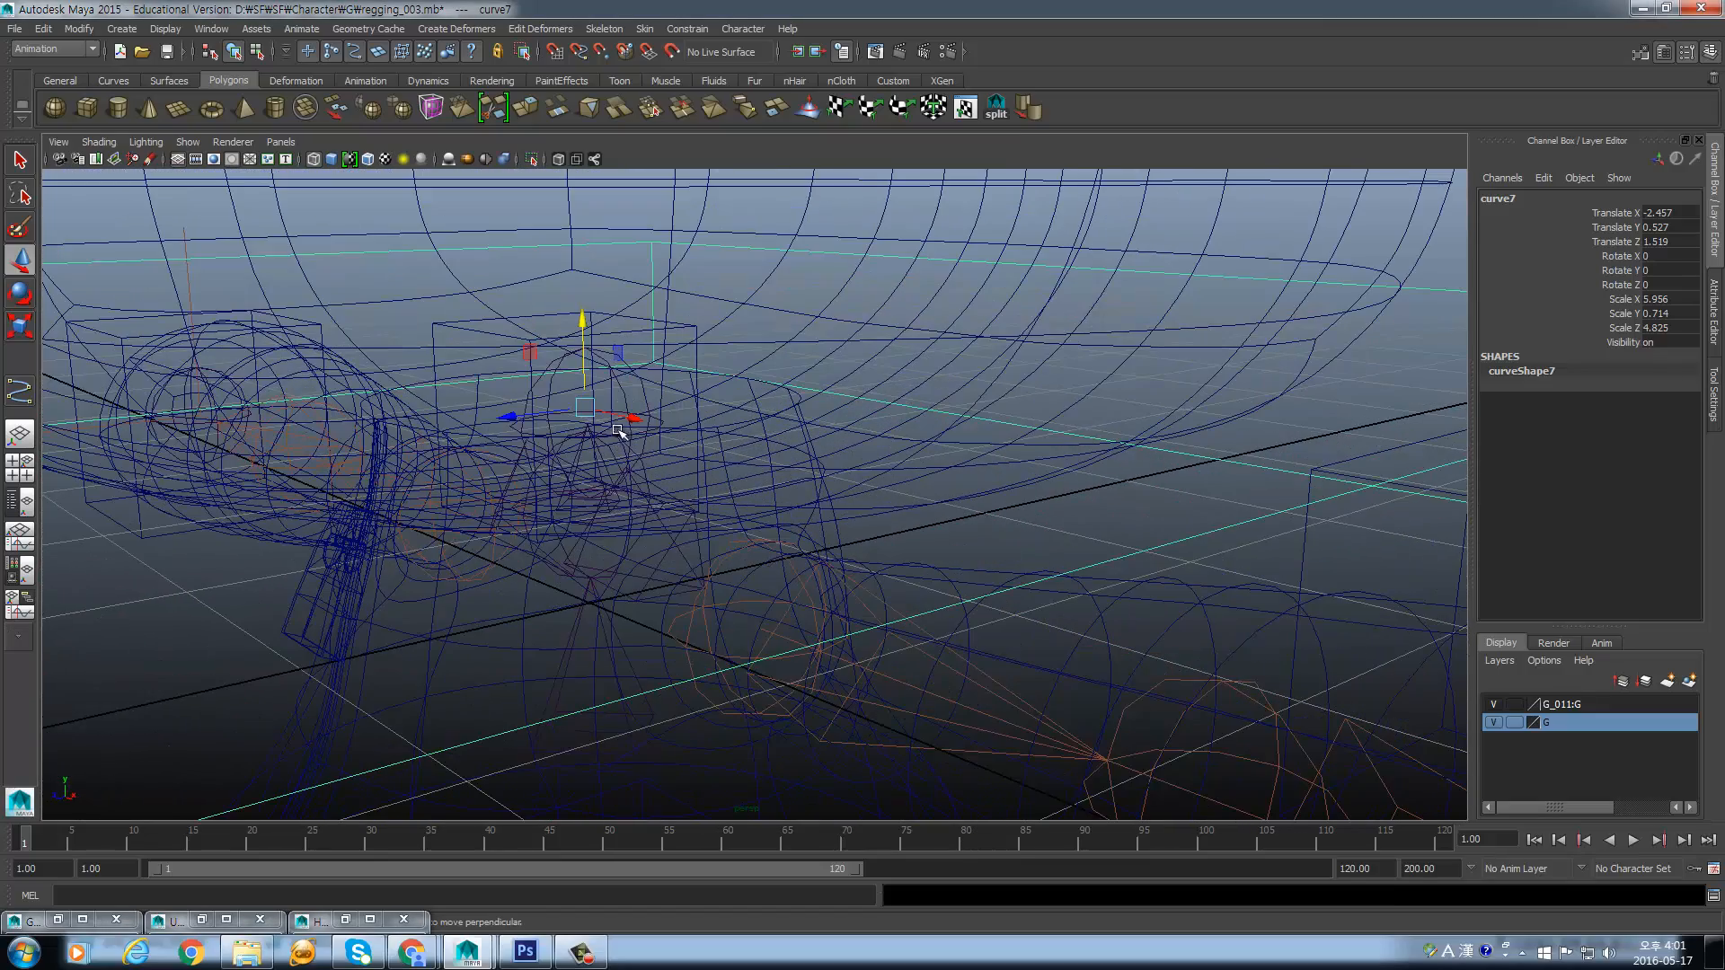
left_click_drag(585, 407, 809, 543)
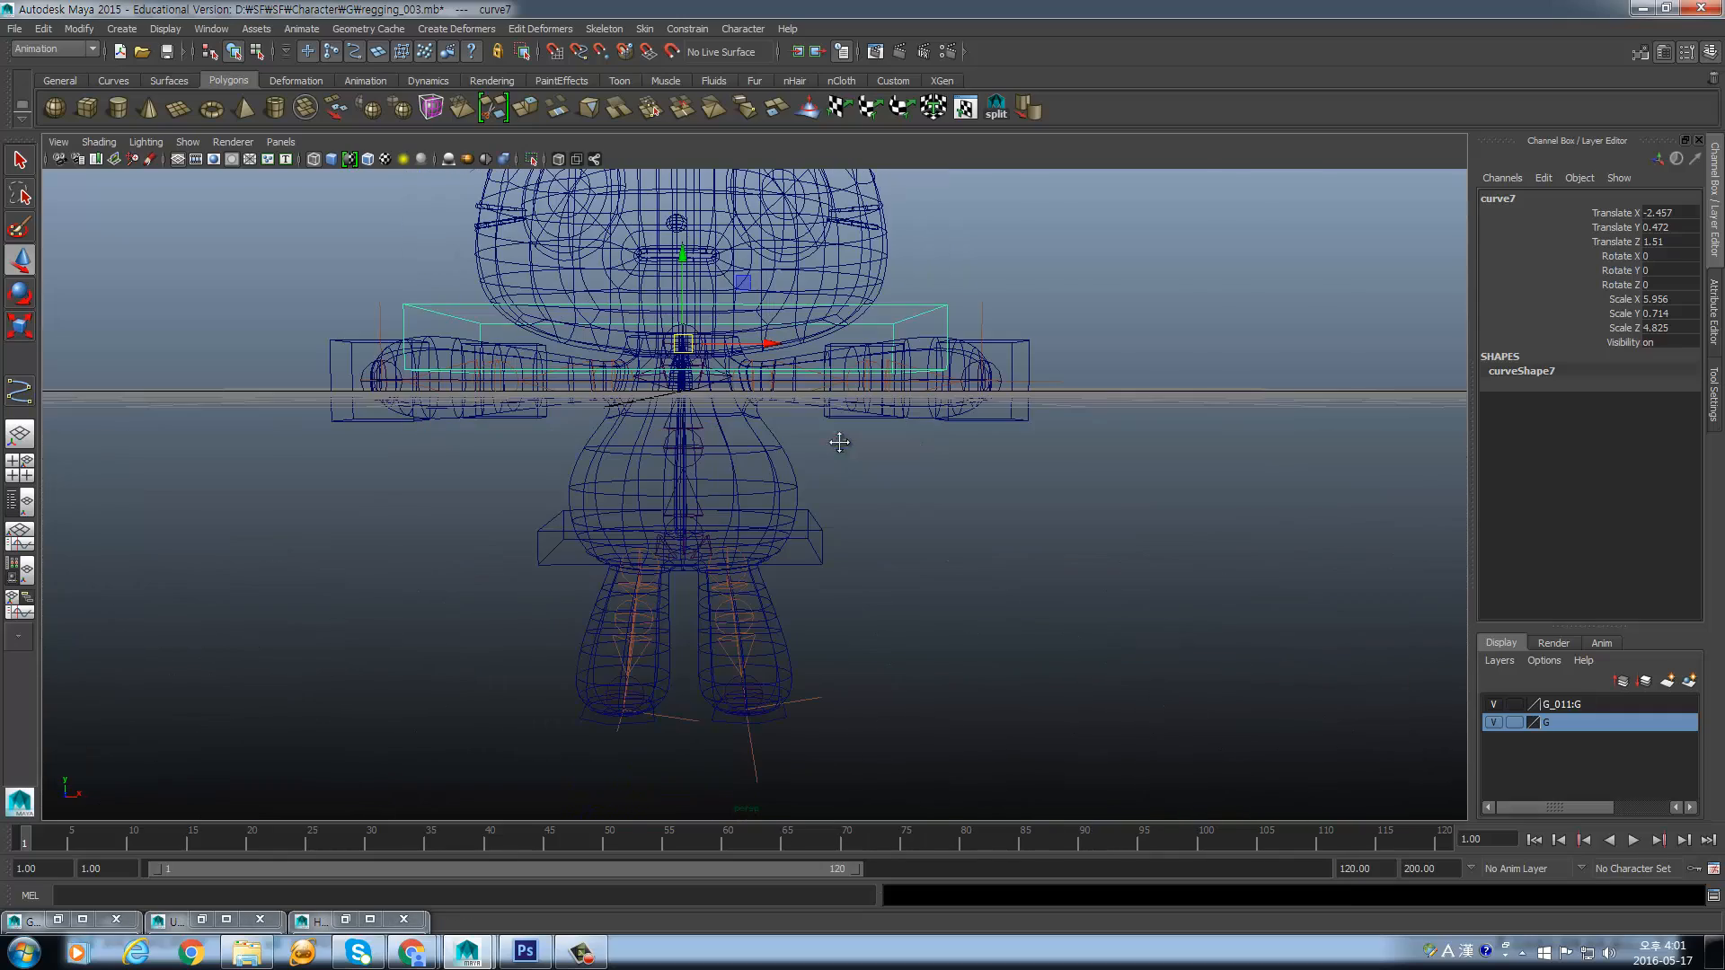
- Open the Hypergraph hierarchy and locate the pelvis root joint LOOT_1 in it
left_click(819, 531)
left_click_drag(758, 530, 716, 520, "alt")
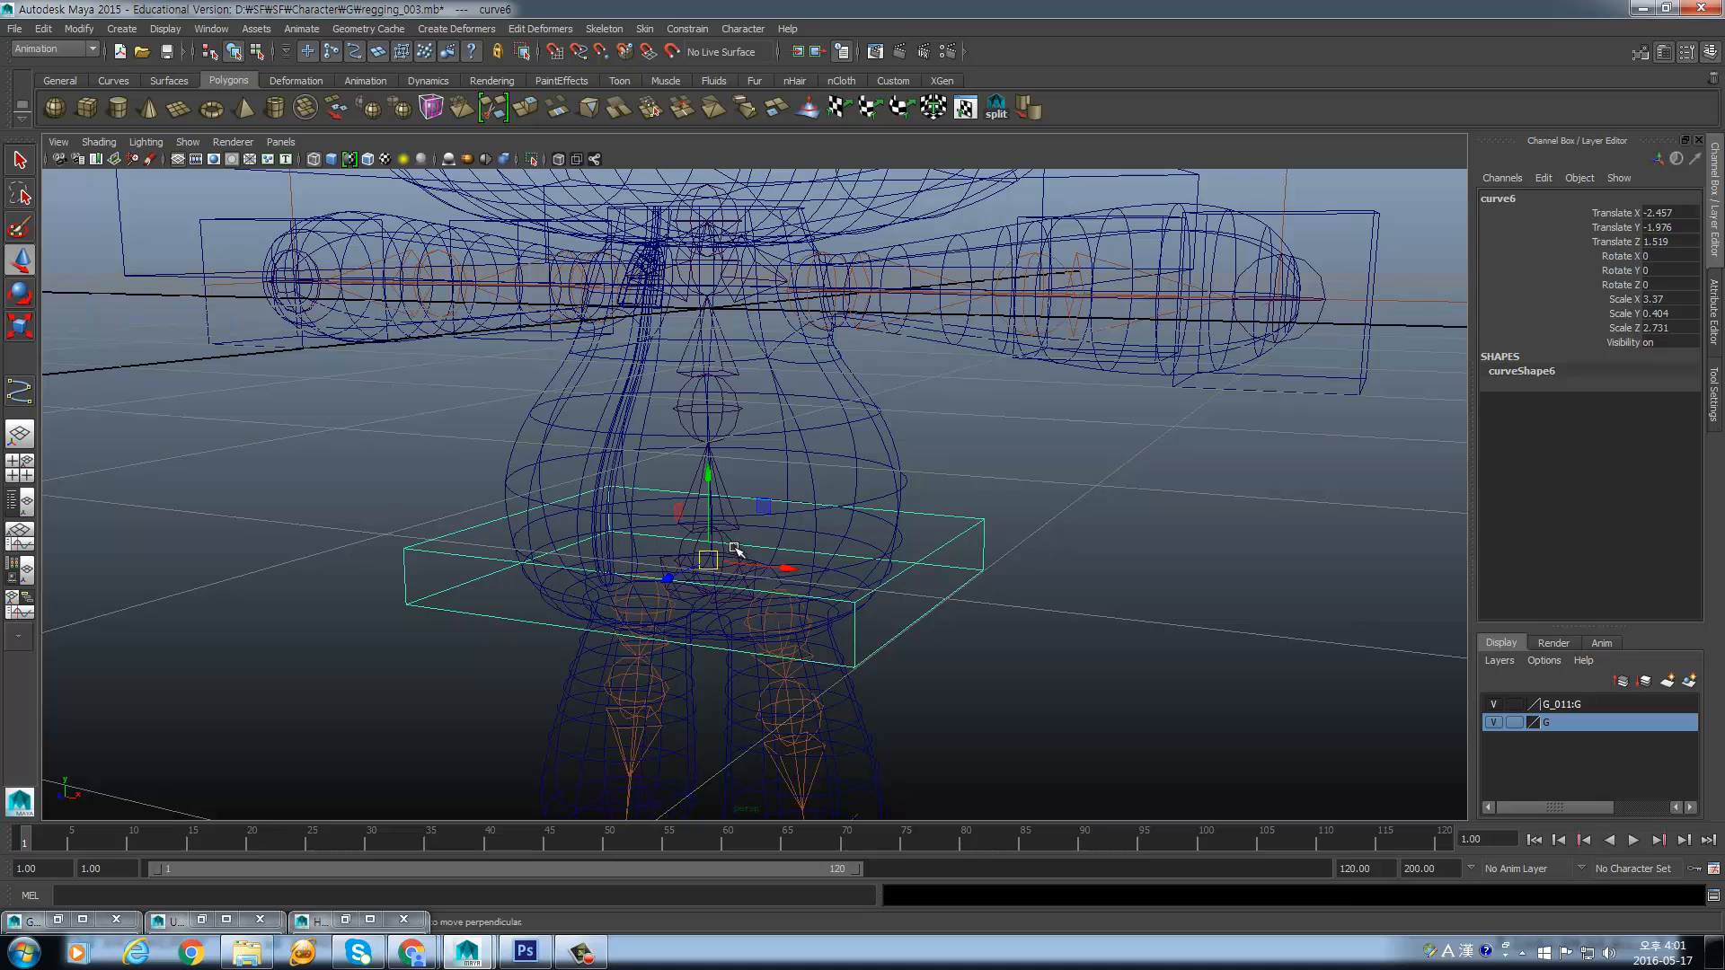
left_click(744, 550)
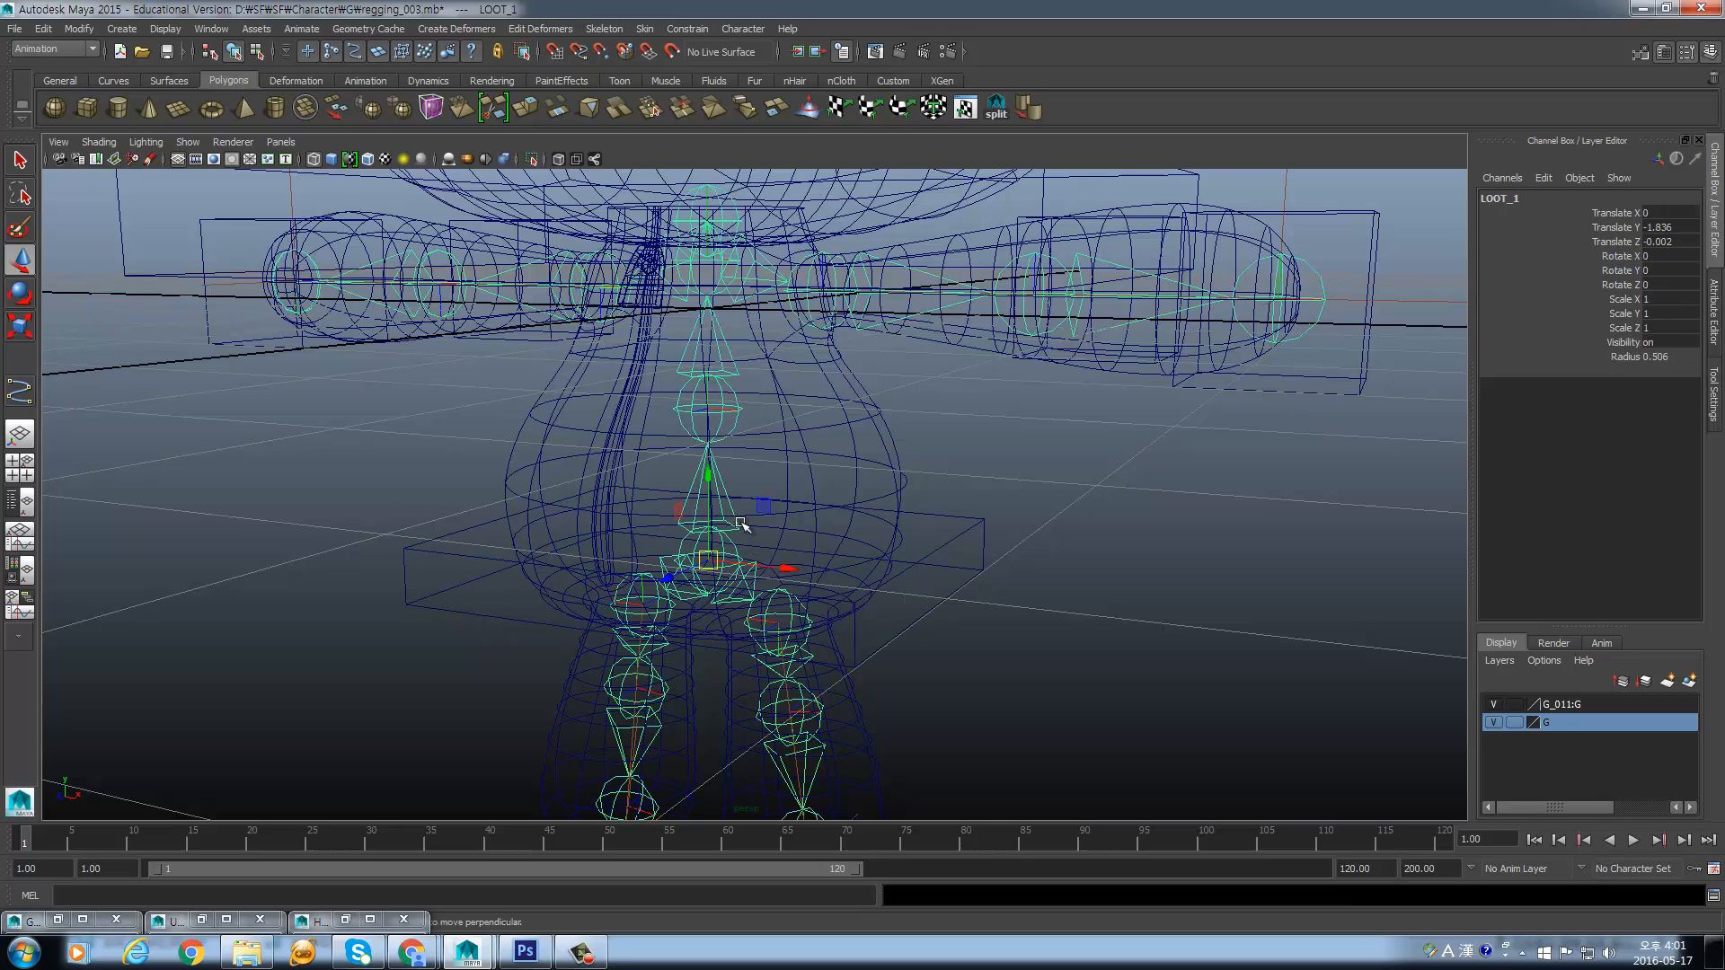
left_click(1159, 539)
left_click(212, 29)
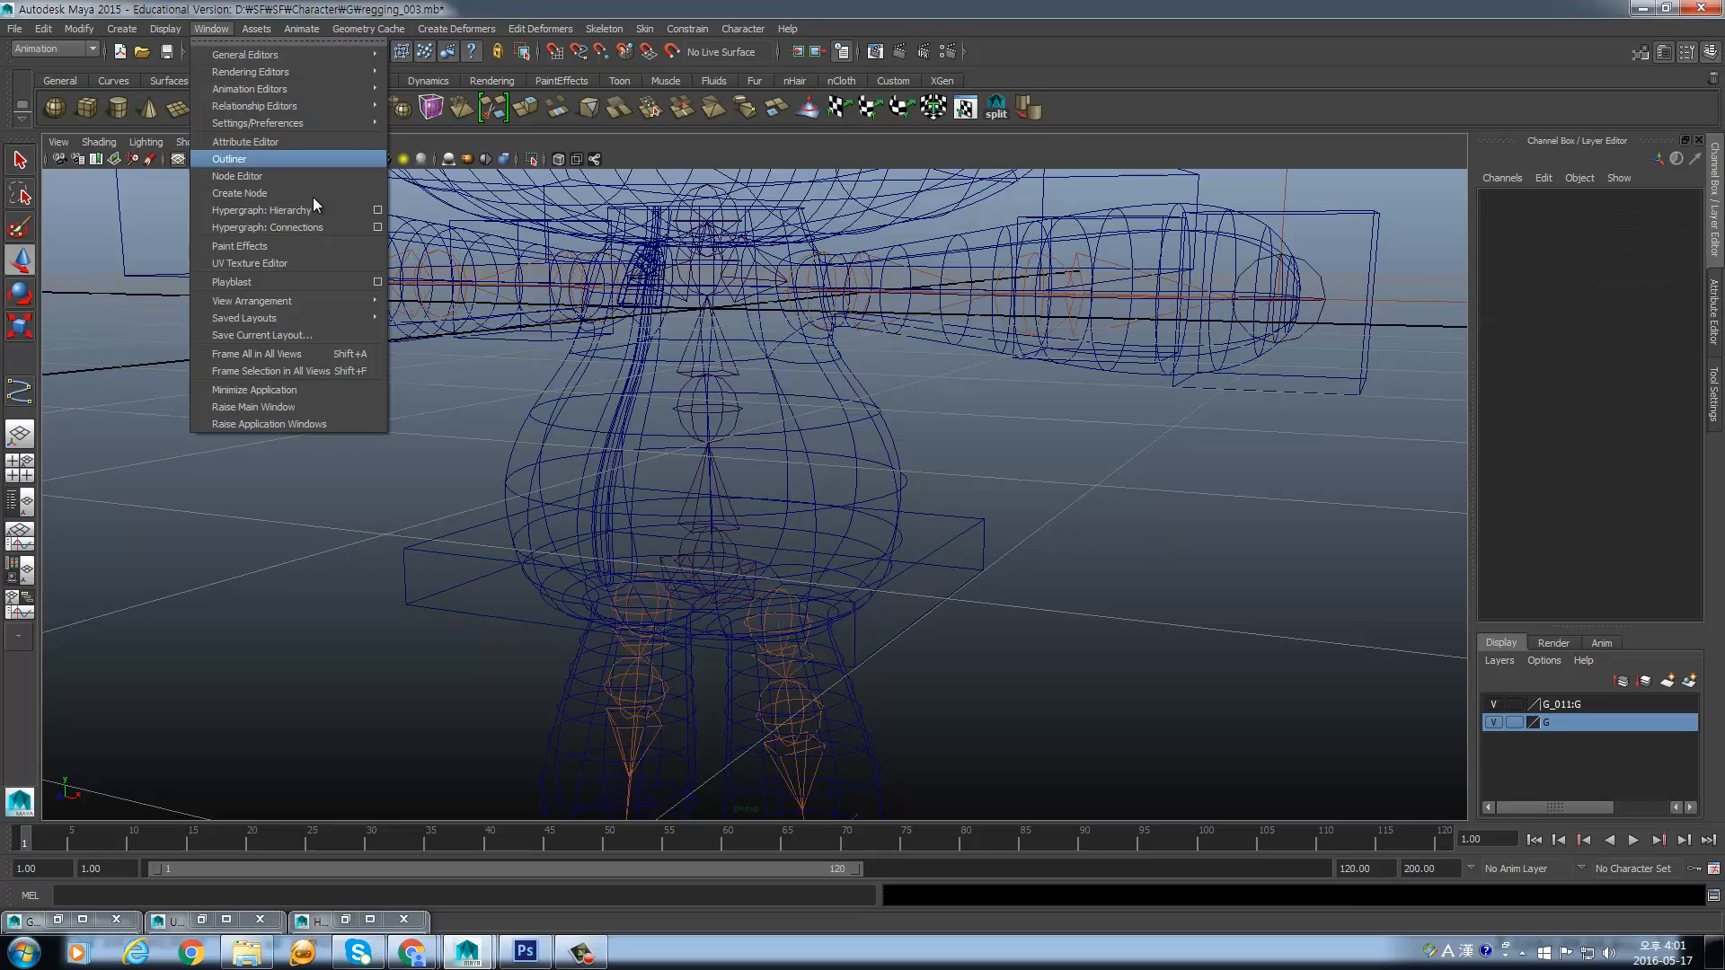
left_click(287, 210)
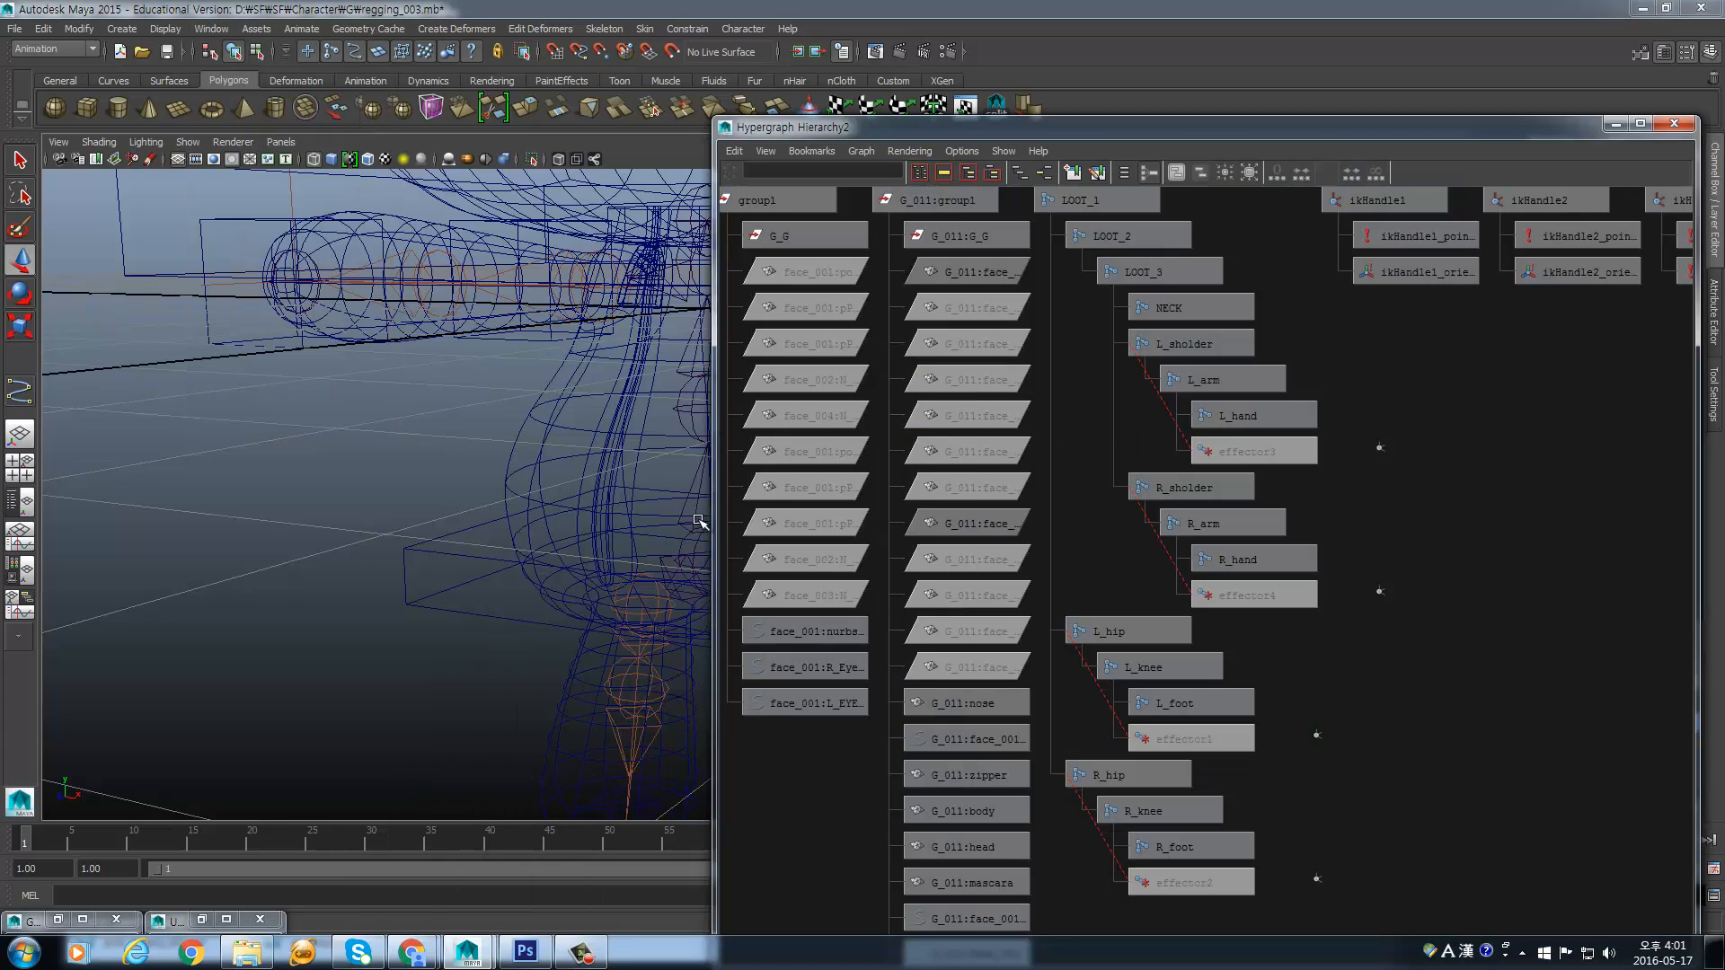
left_click(699, 519)
middle_click_drag(692, 446, 443, 435, "alt")
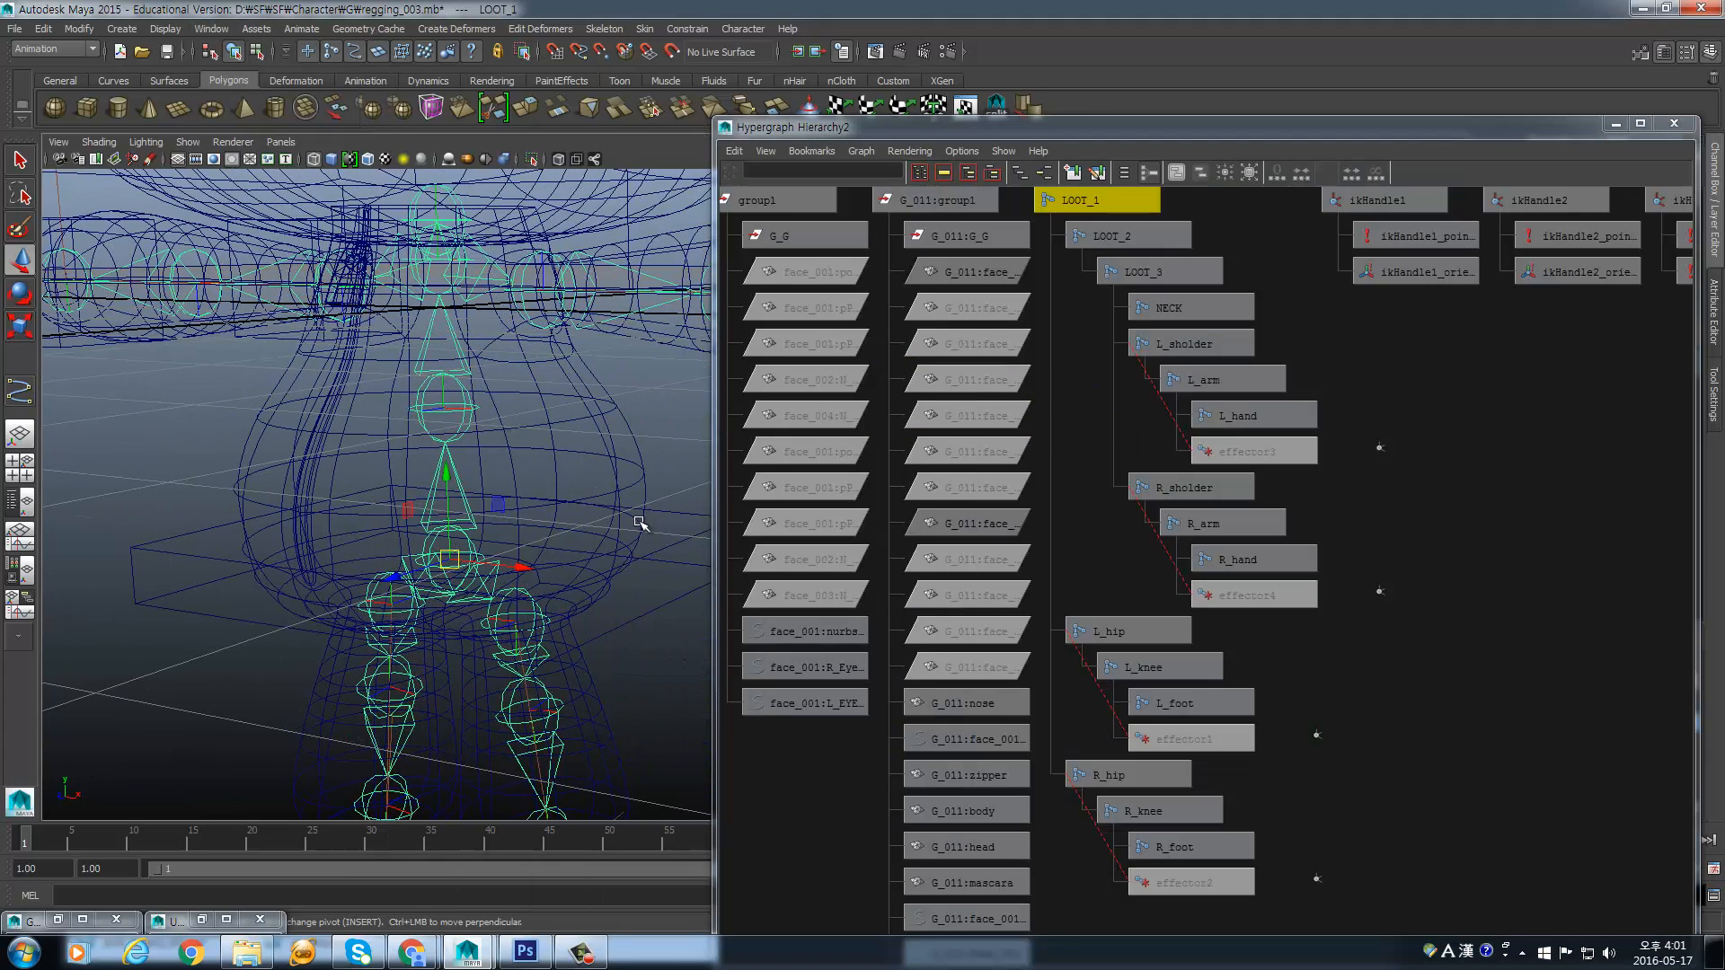
left_click(639, 559)
left_click(456, 470)
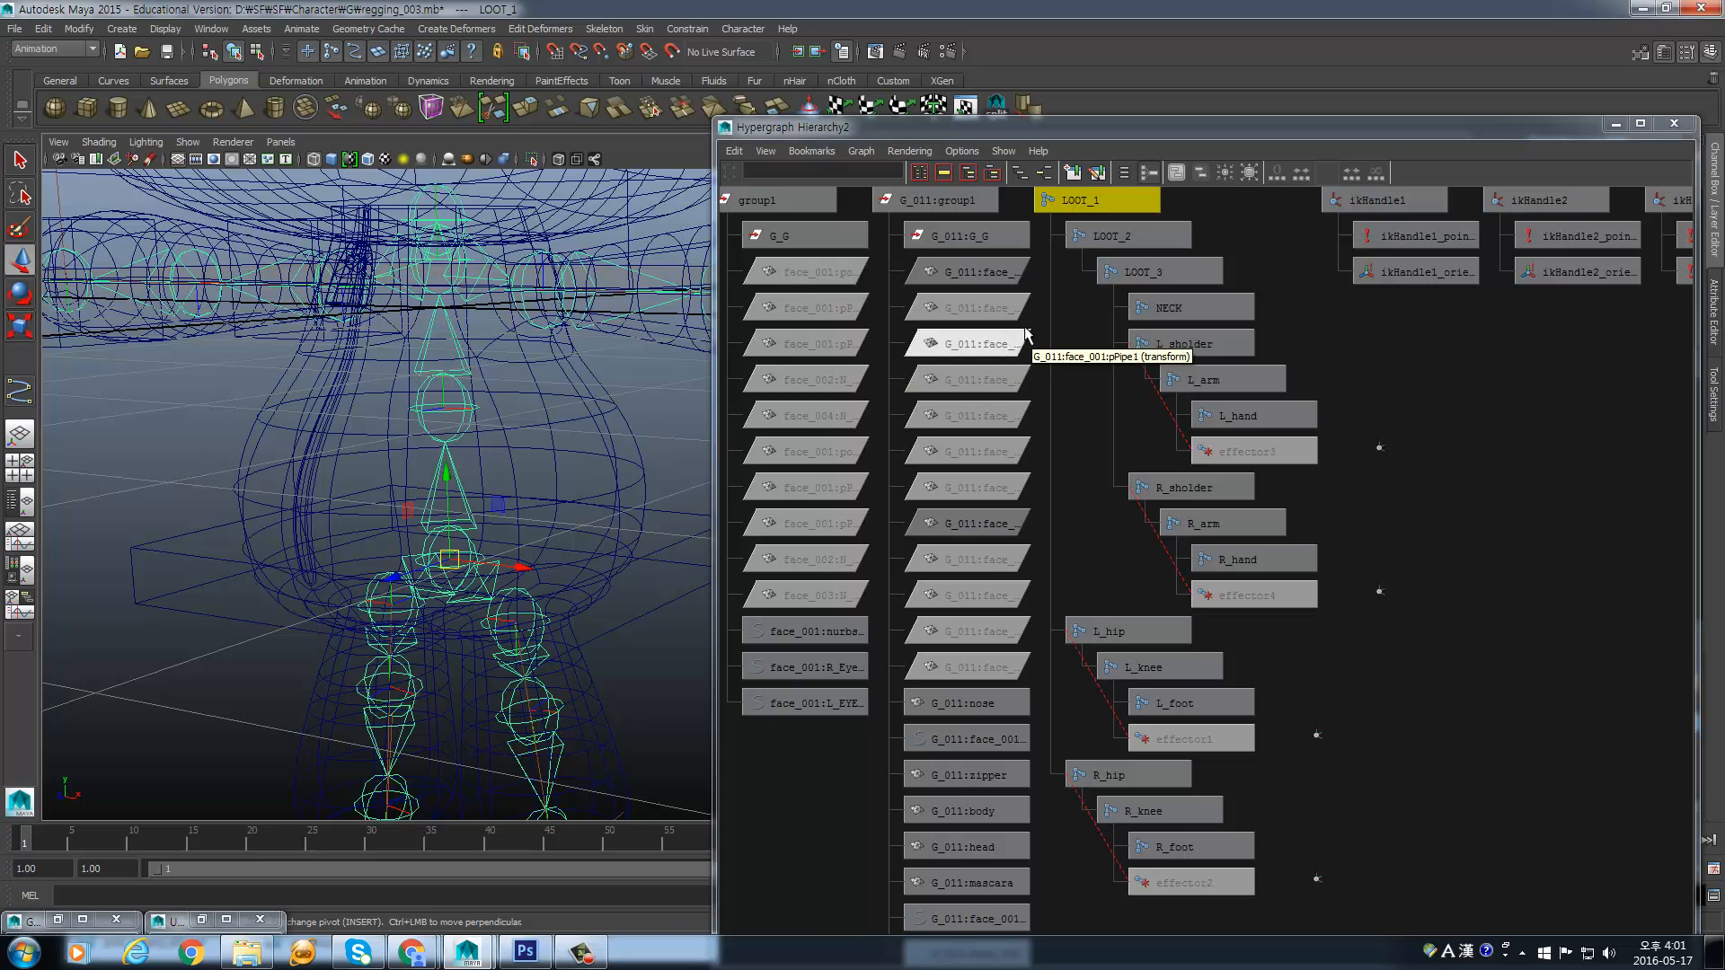
- Display the local rotation axes of the joints LOOT_1, LOOT_2, LOOT_3 and NECK
scroll(1096, 340, "down", 4)
middle_click_drag(1222, 376, 1172, 303, "alt")
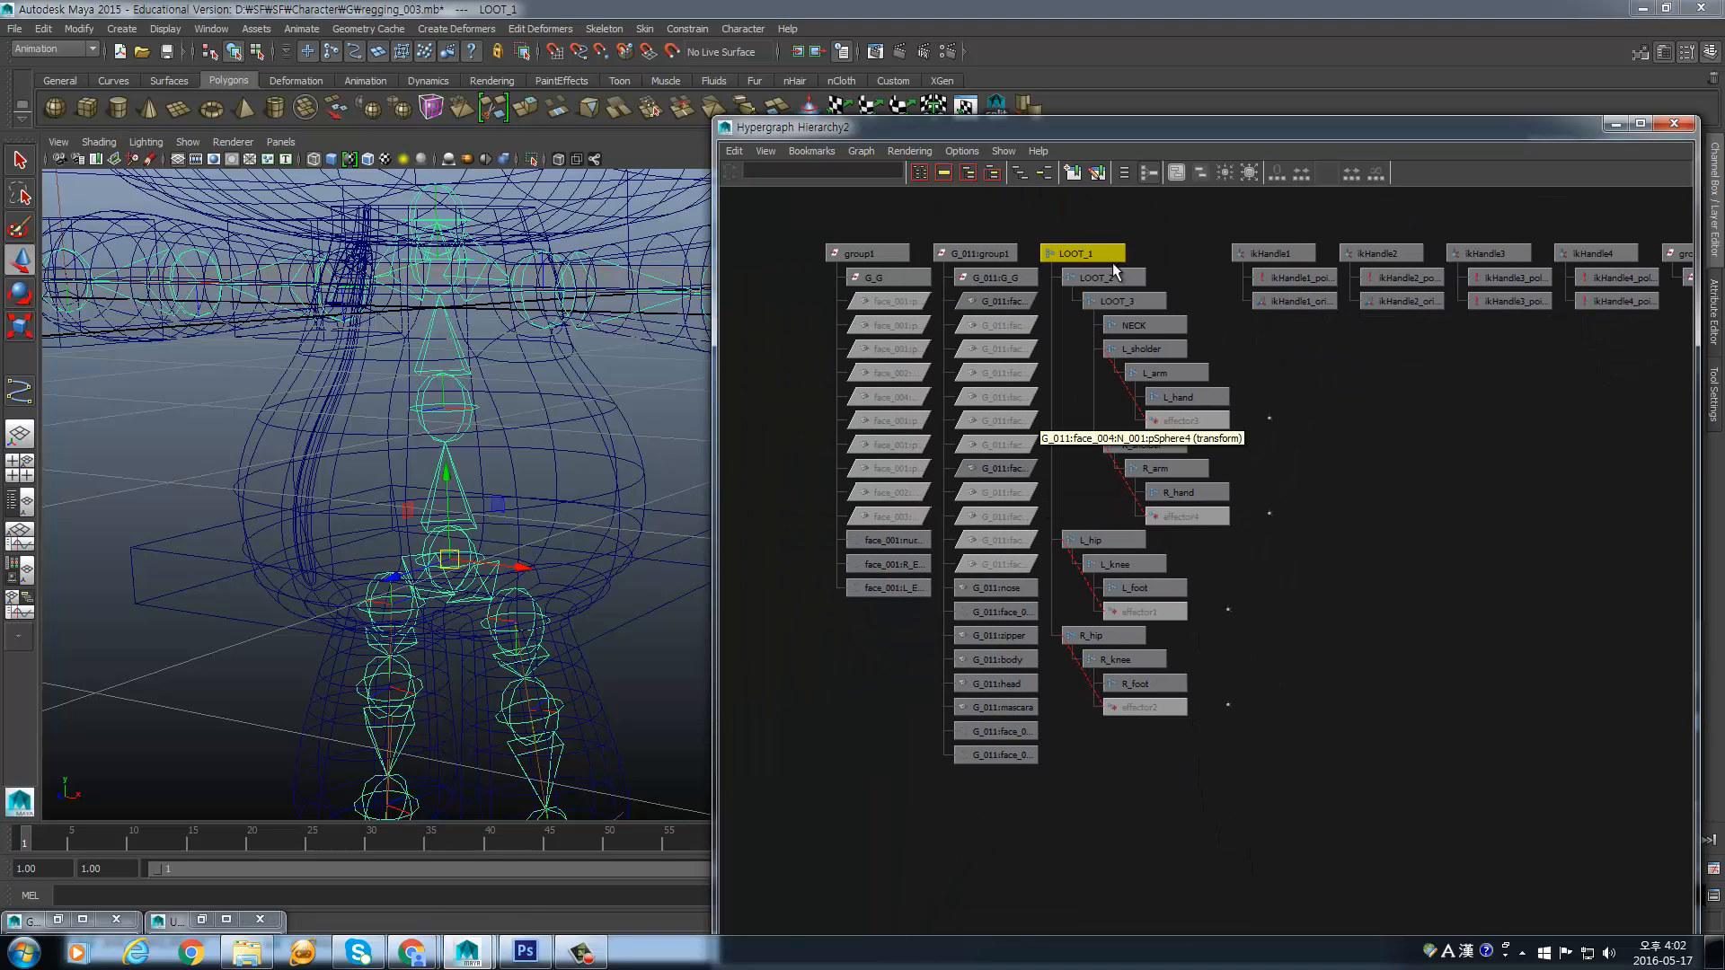
left_click(1117, 277)
left_click(1093, 255)
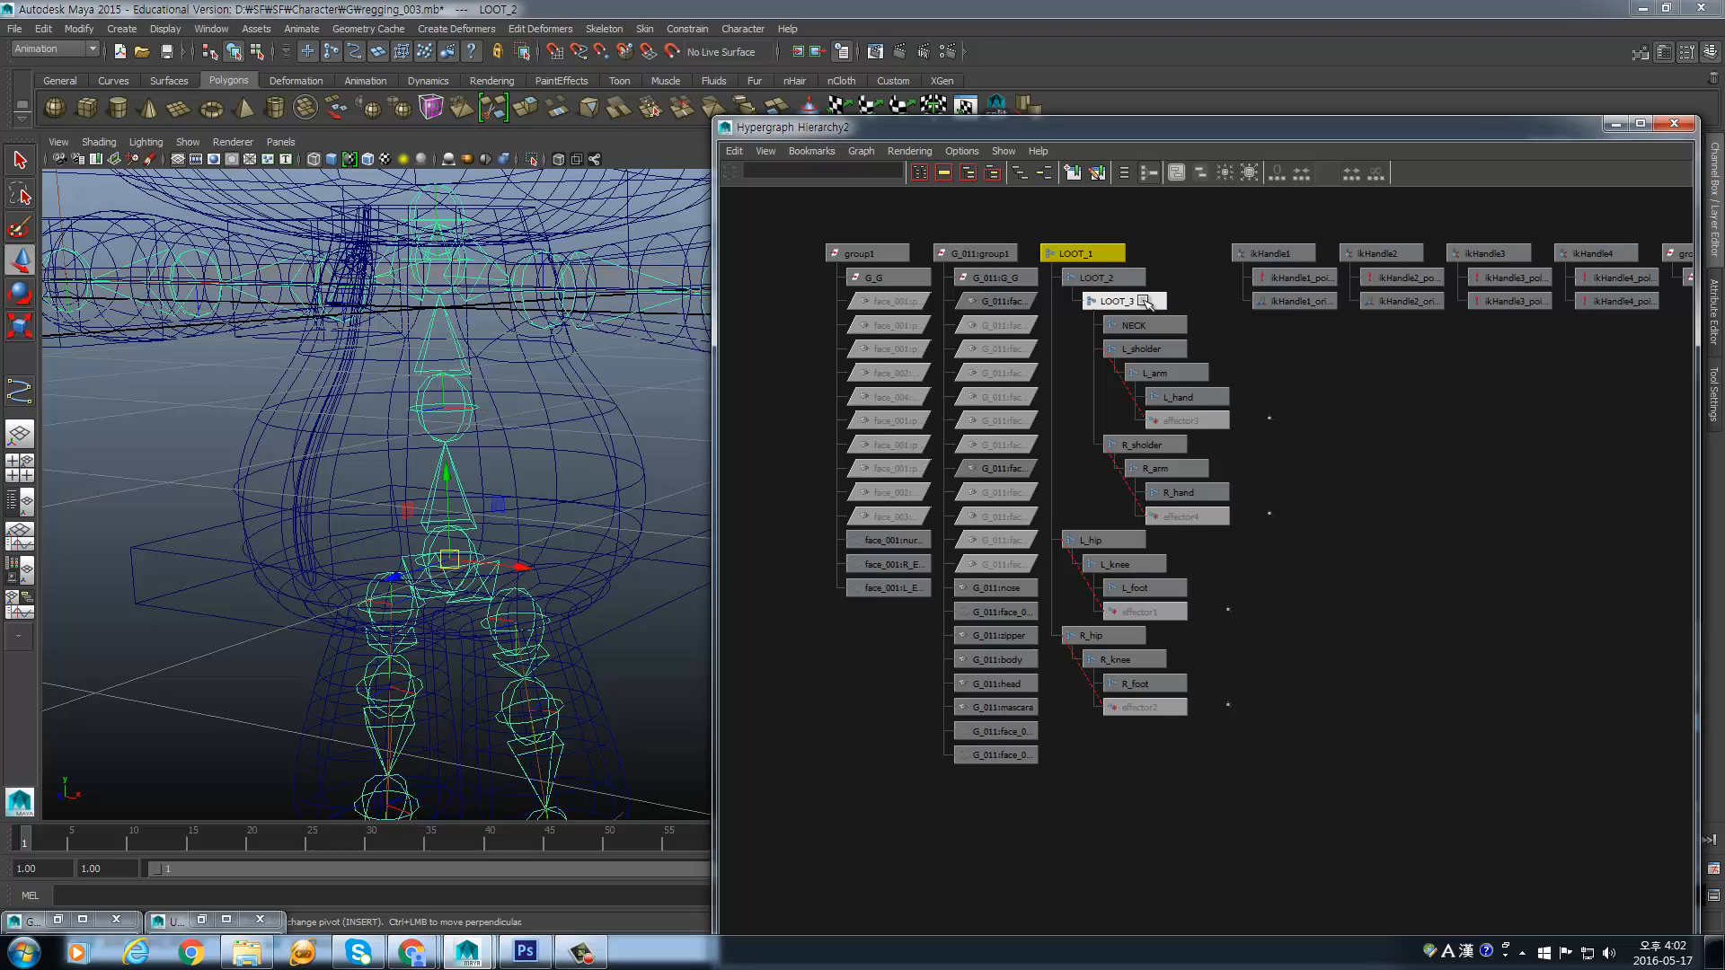
left_click(1127, 279, "shift")
left_click(1146, 304, "shift")
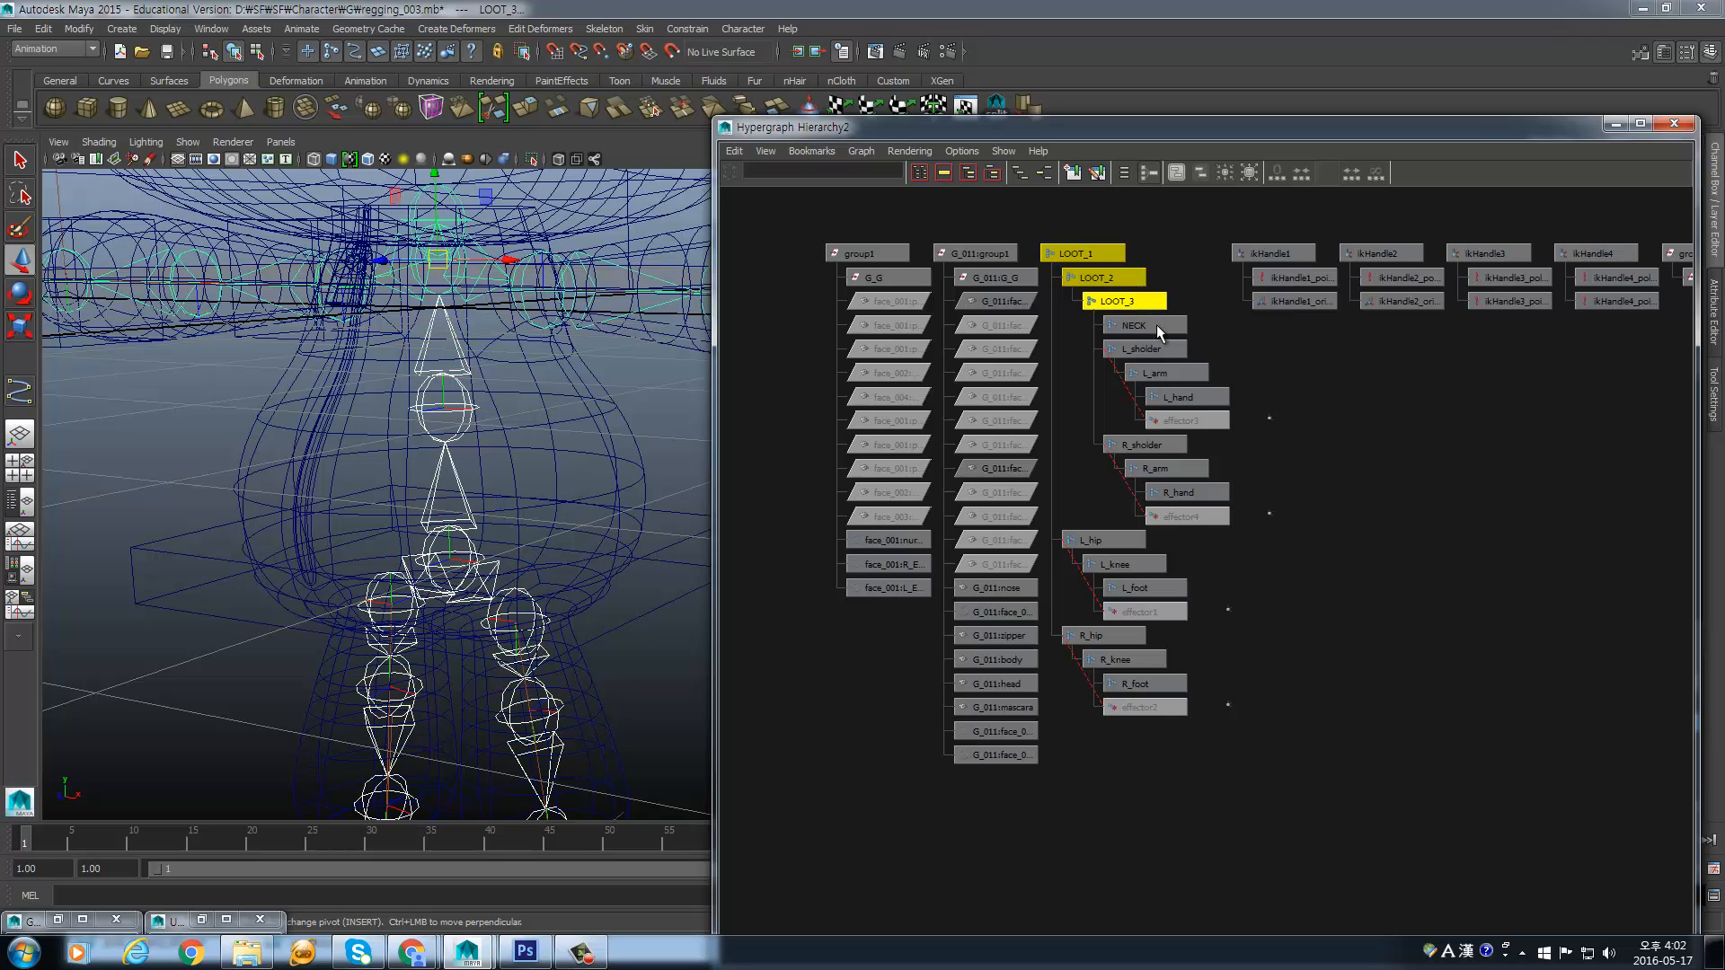
left_click(1157, 325, "shift")
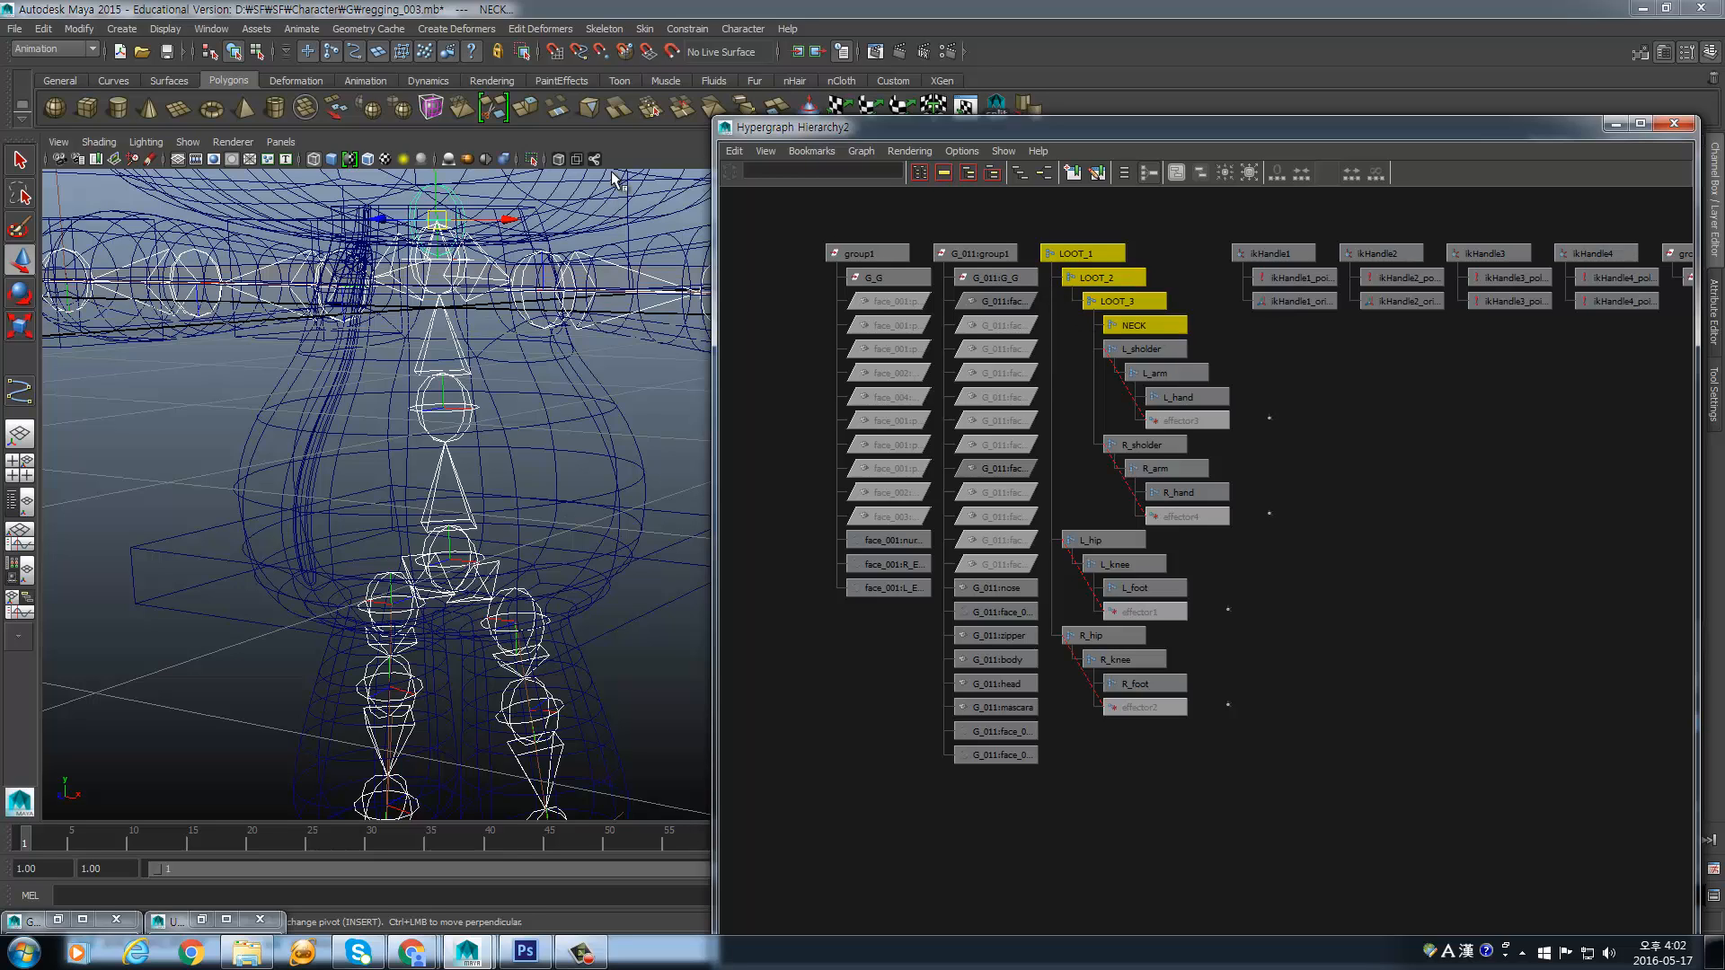
left_click(166, 30)
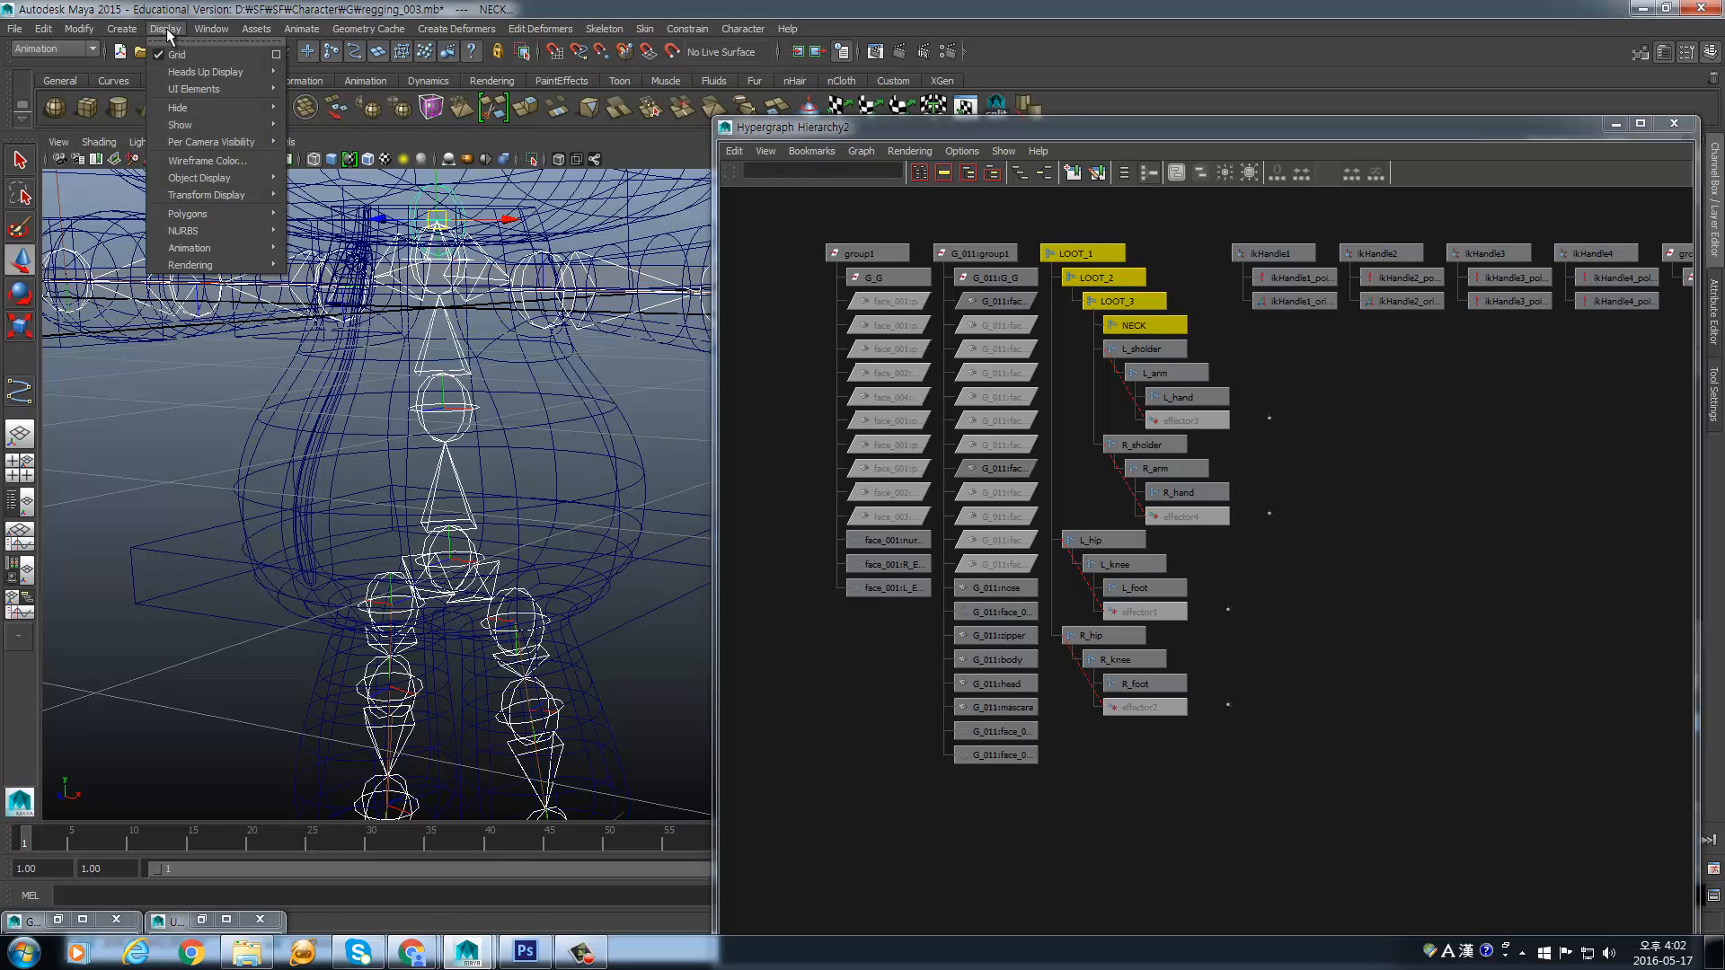
mouse_move(228, 123)
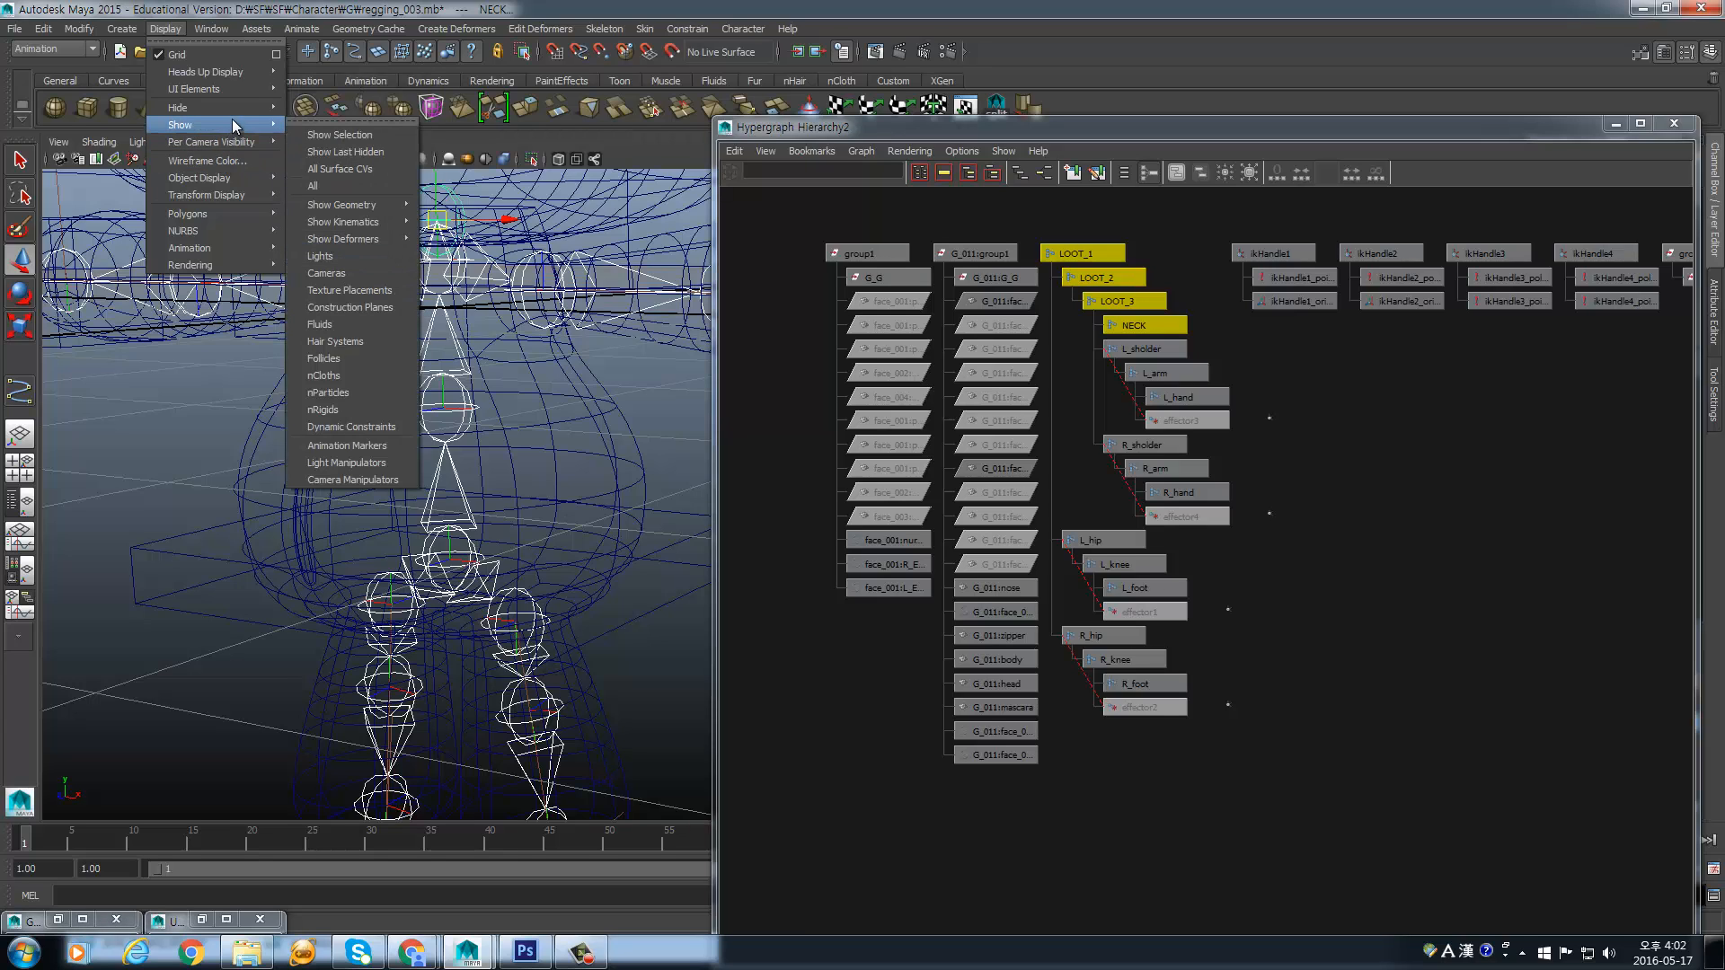
mouse_move(237, 179)
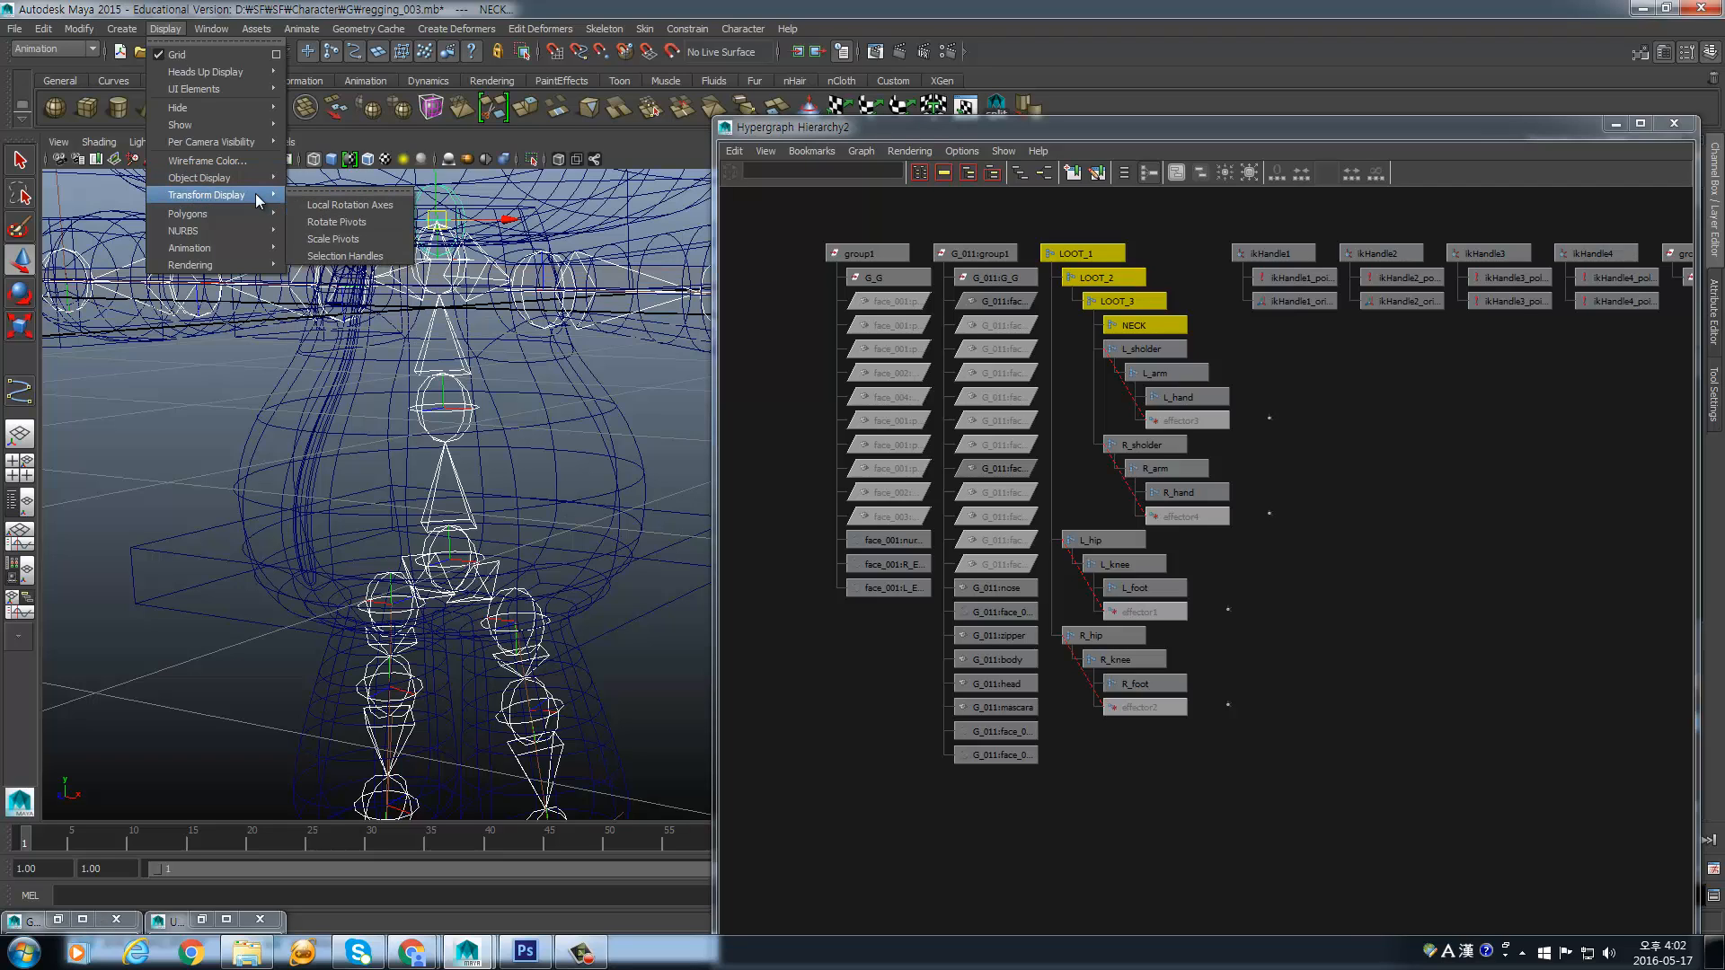
left_click(369, 208)
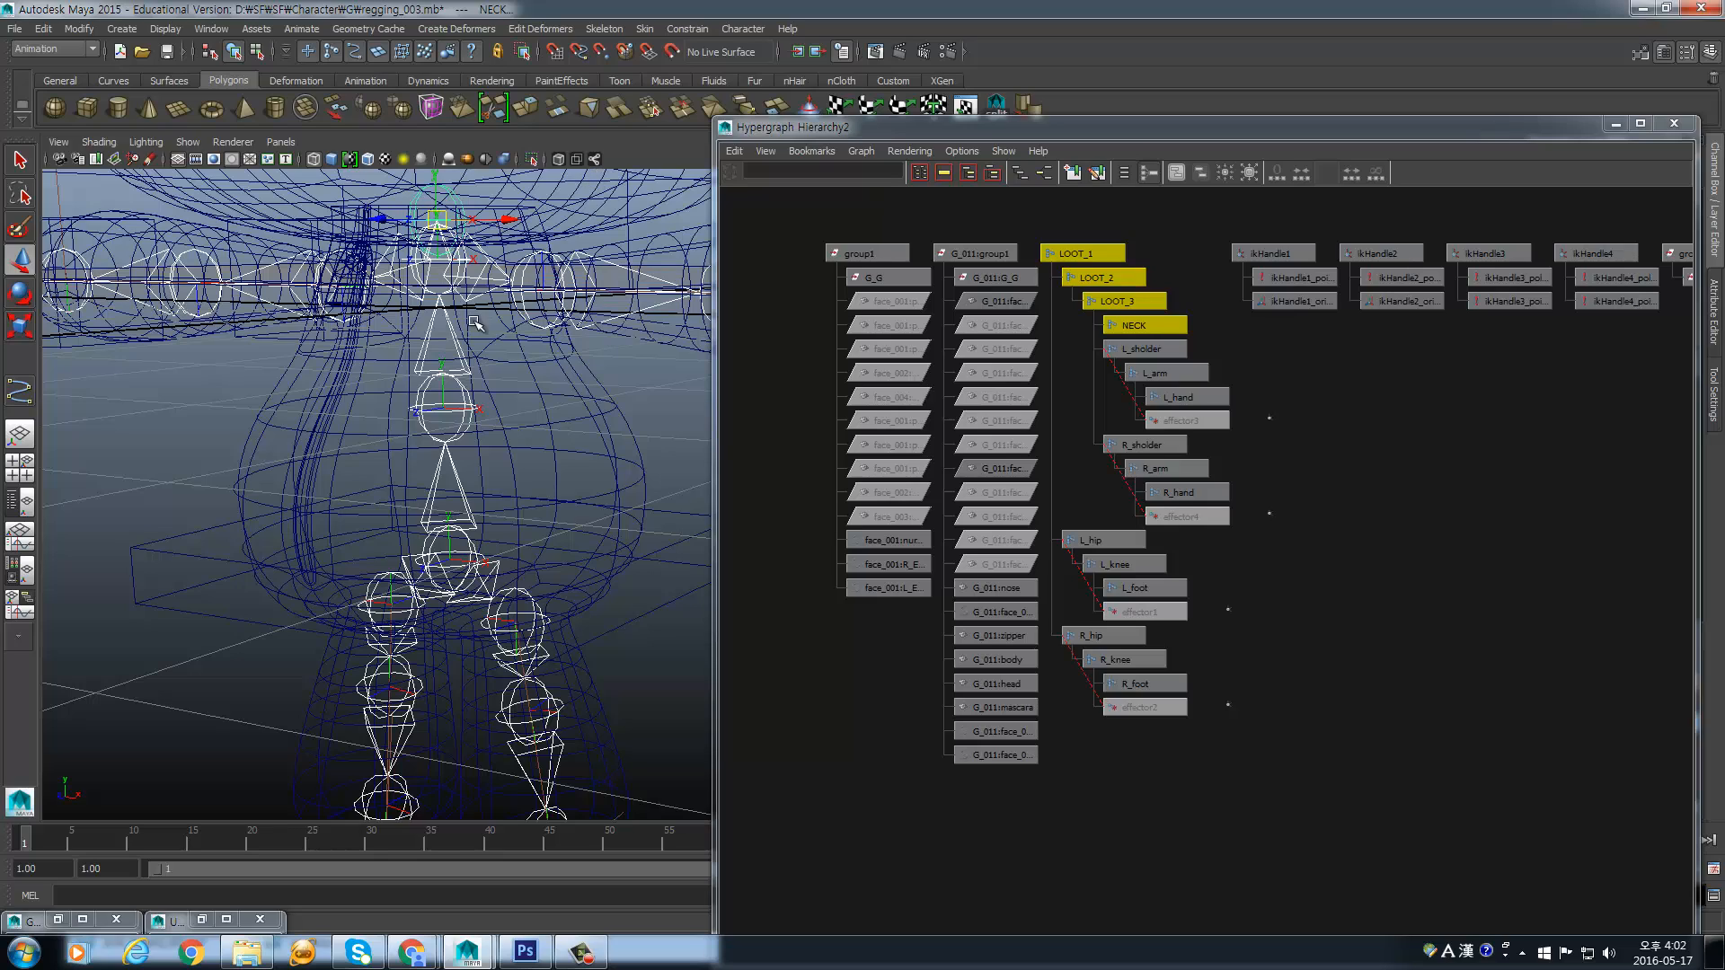
- Examine the orientation of the local rotation axes along the spine joints, from the pelvis to the neck
left_click_drag(485, 403, 689, 523, "alt")
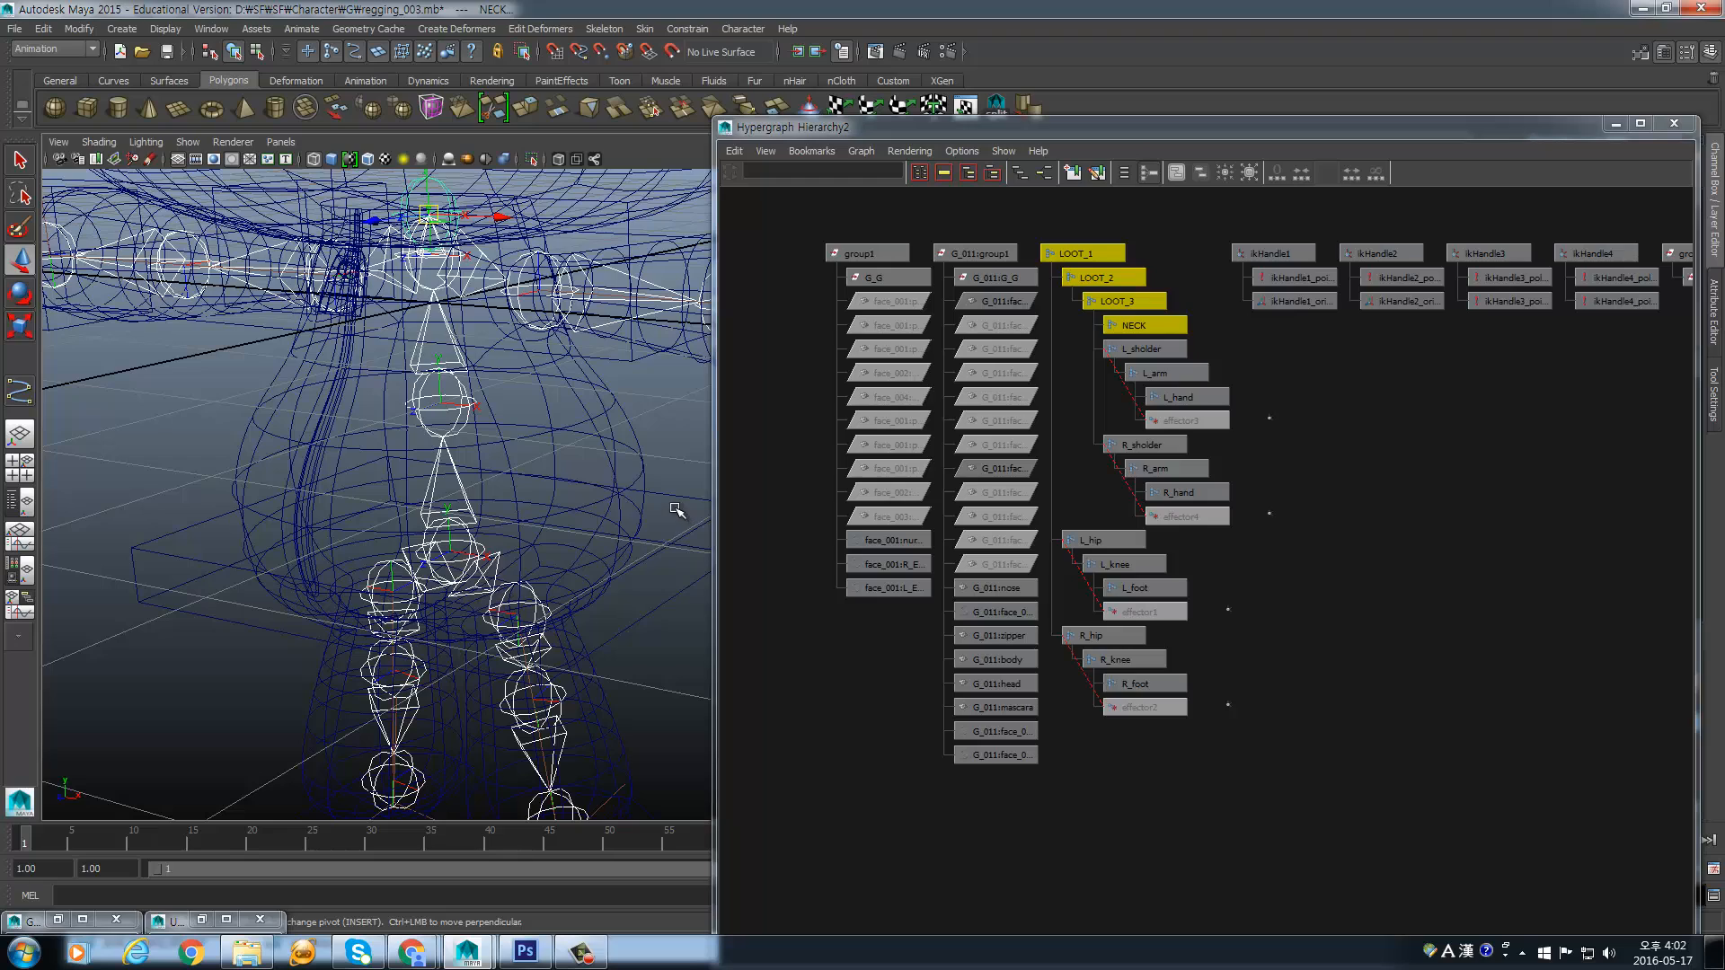
left_click(565, 505)
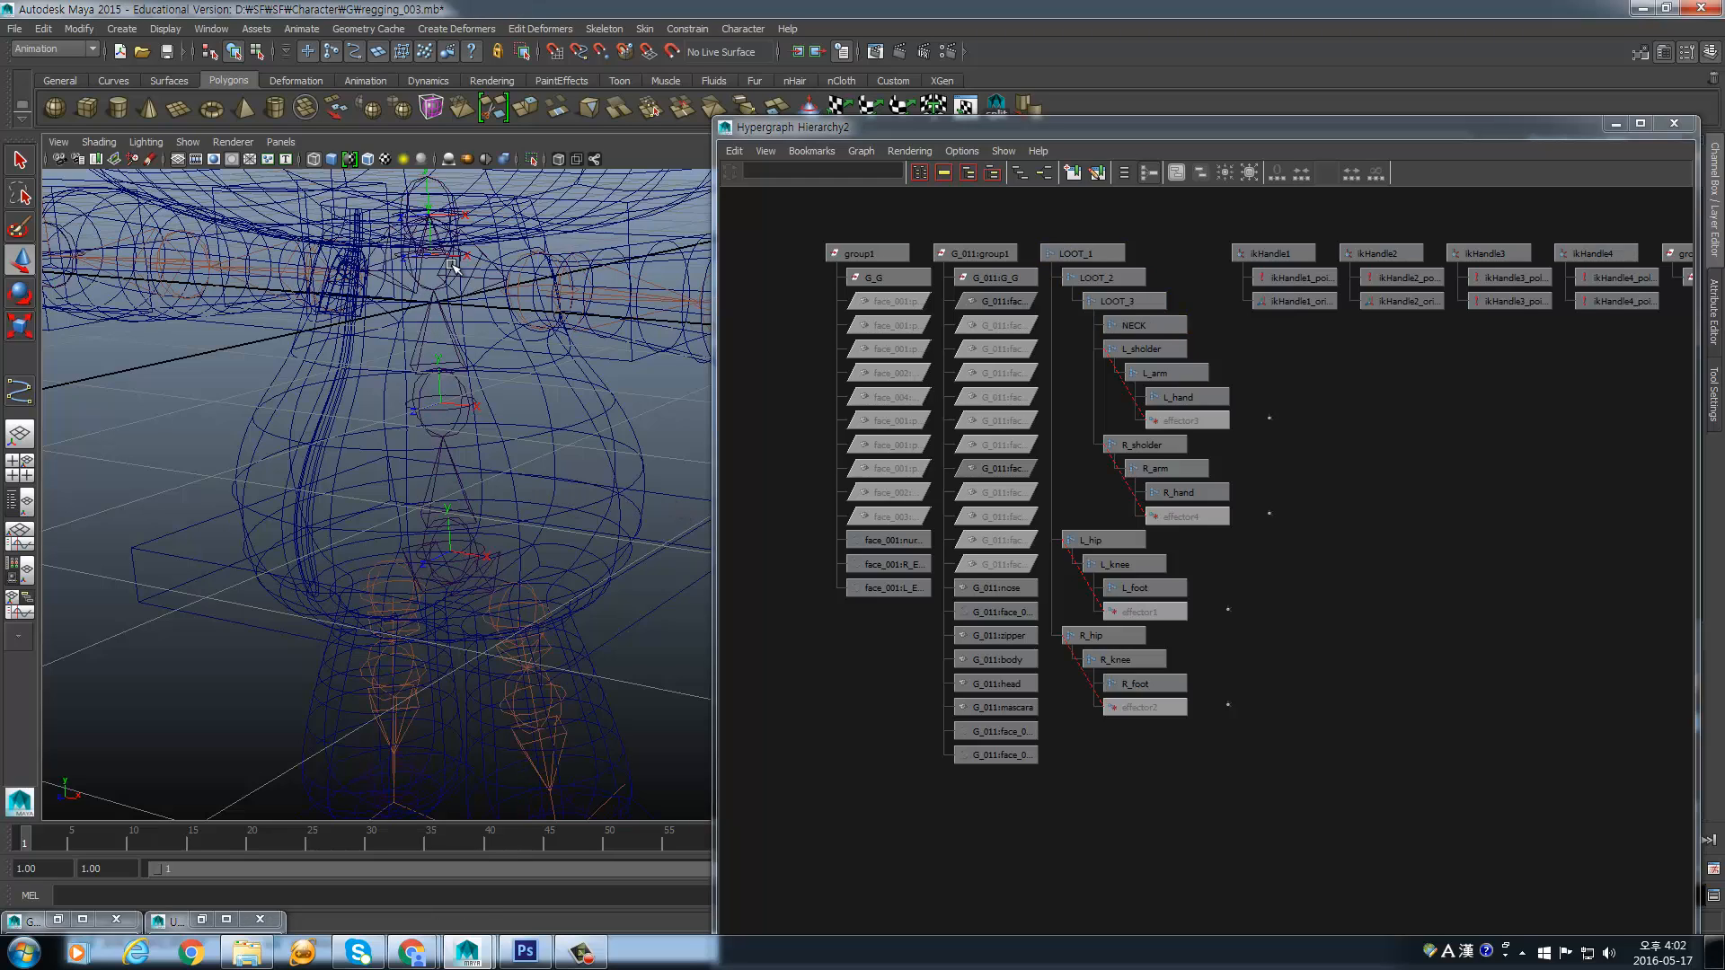
left_click_drag(454, 265, 502, 425, "alt")
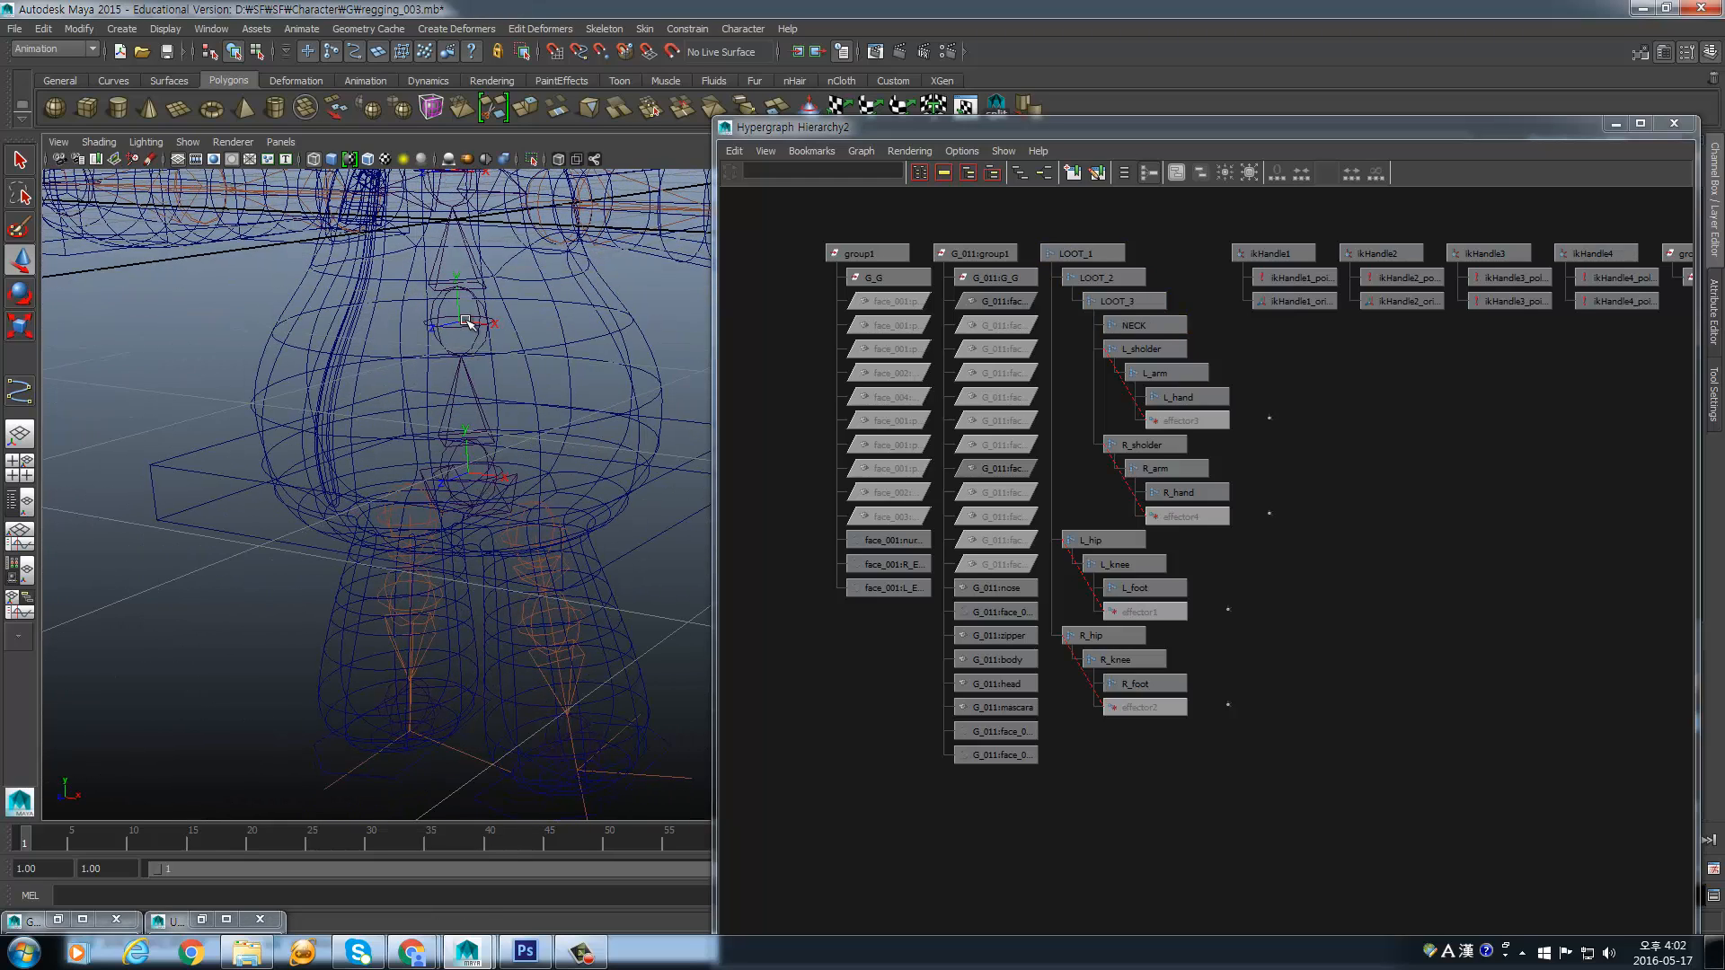
left_click_drag(467, 321, 466, 358, "alt")
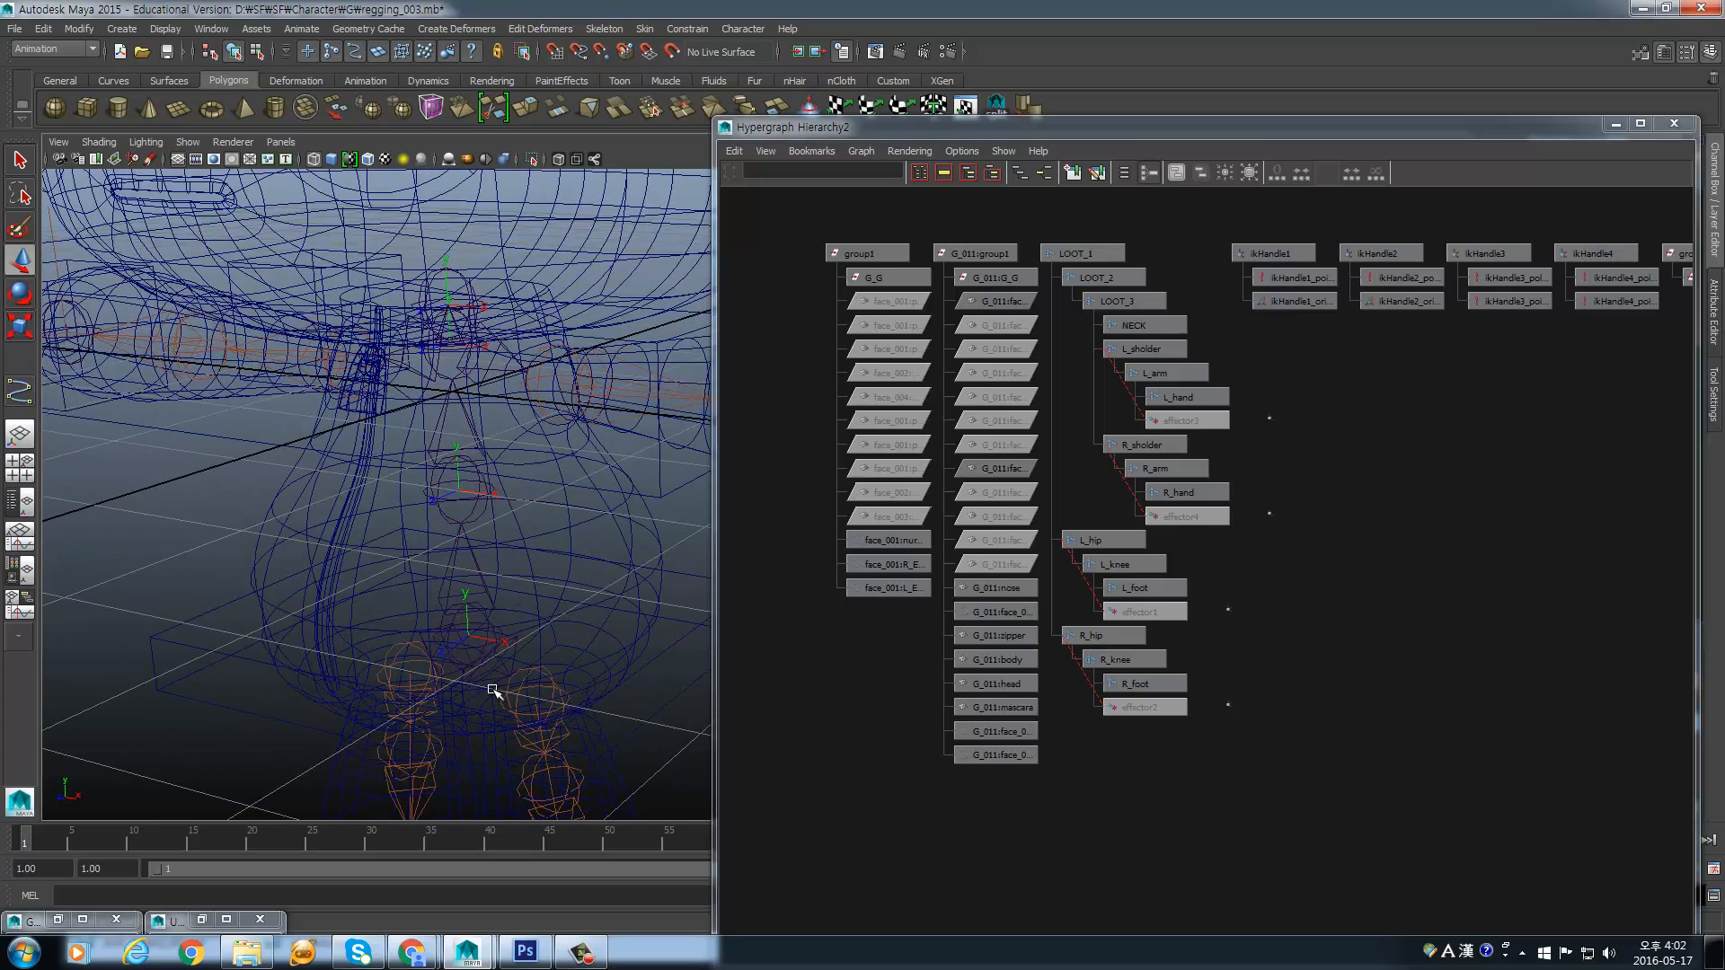
middle_click_drag(493, 667, 501, 555, "alt")
middle_click_drag(627, 575, 540, 530, "alt")
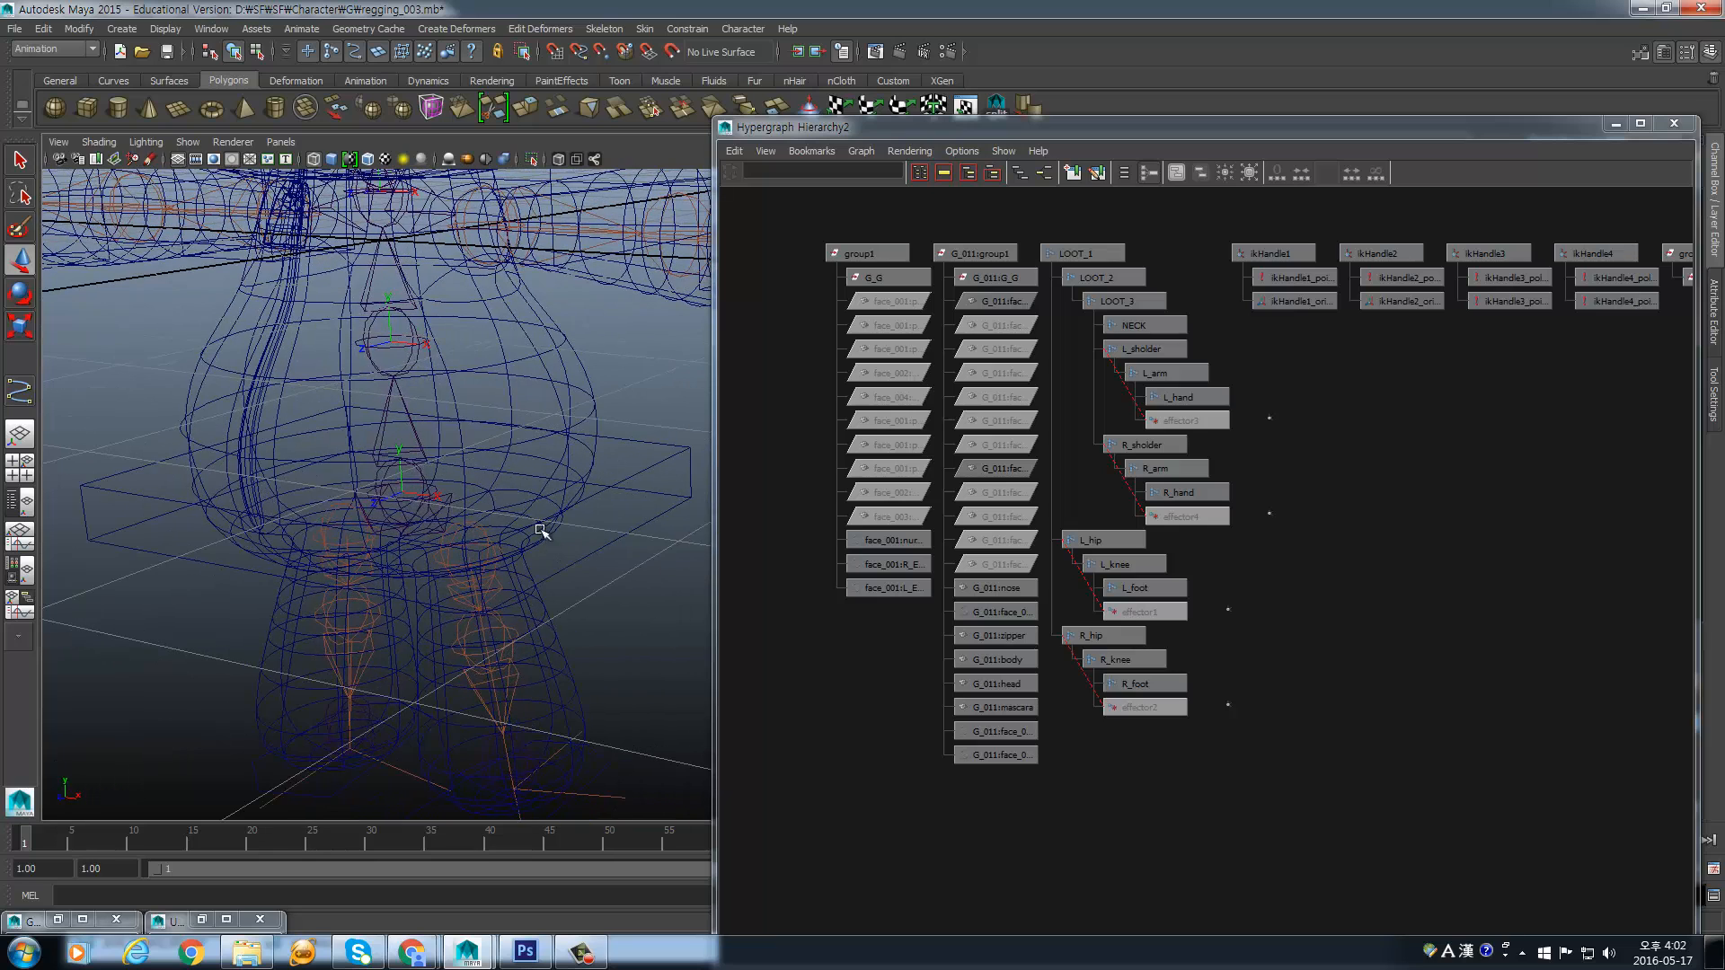
left_click_drag(540, 531, 559, 468, "alt")
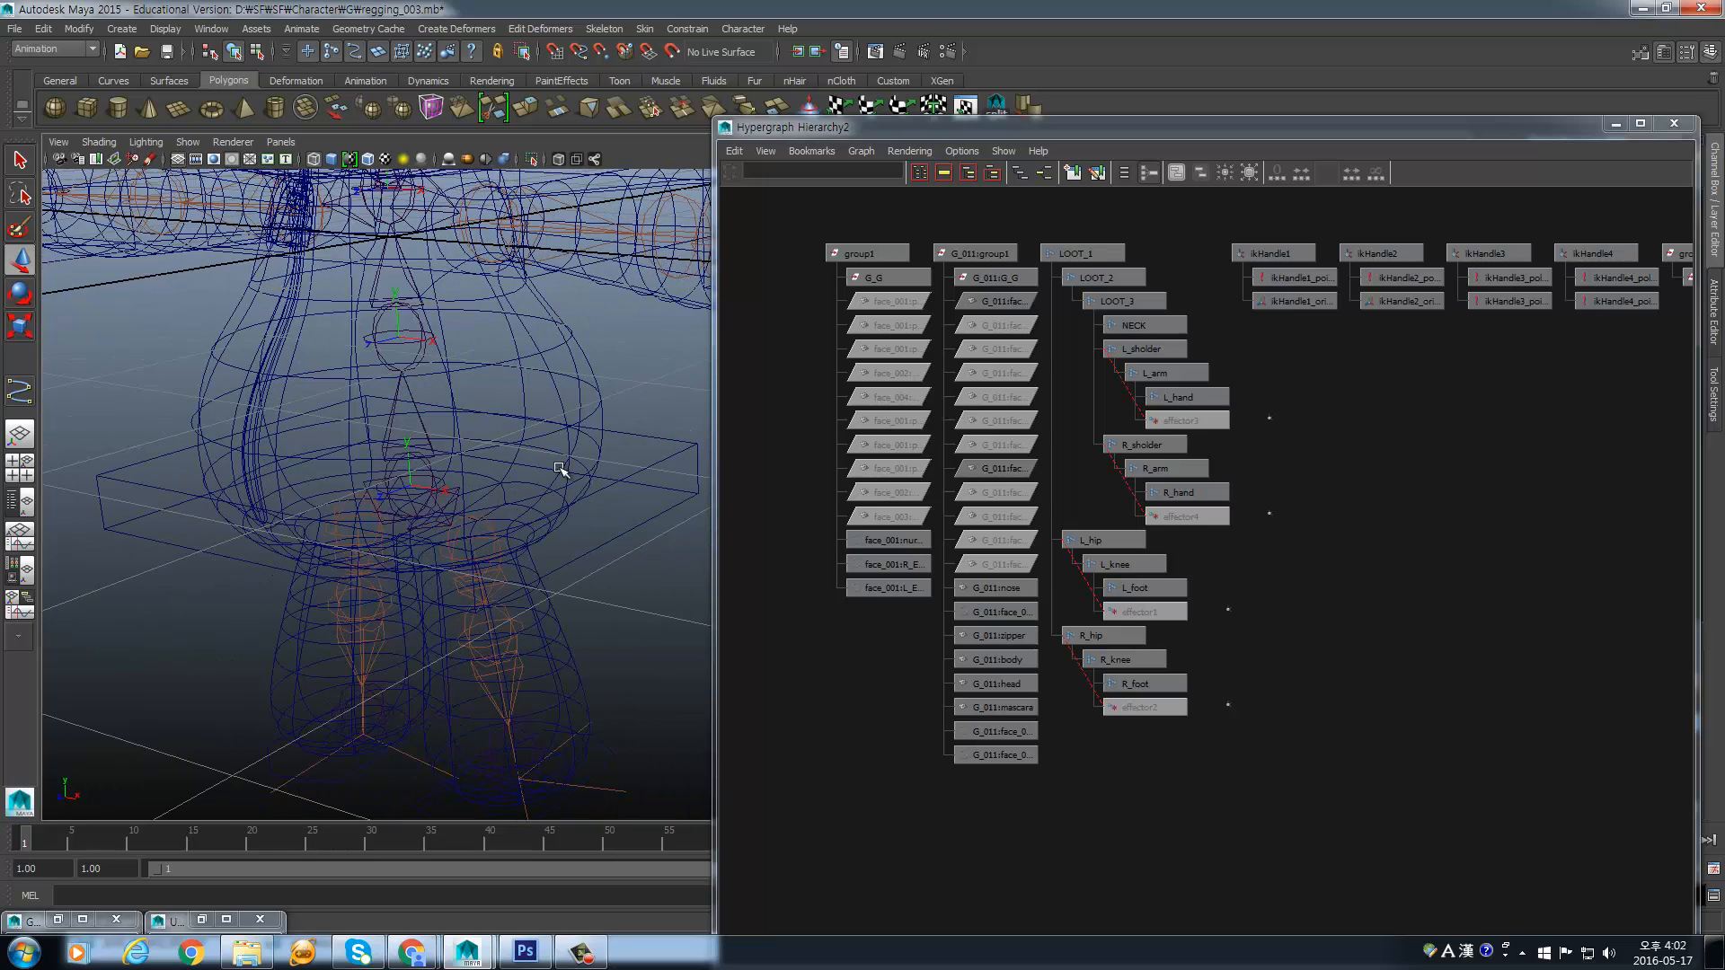
- Freeze the transformations of the pelvis control box
left_click(690, 489)
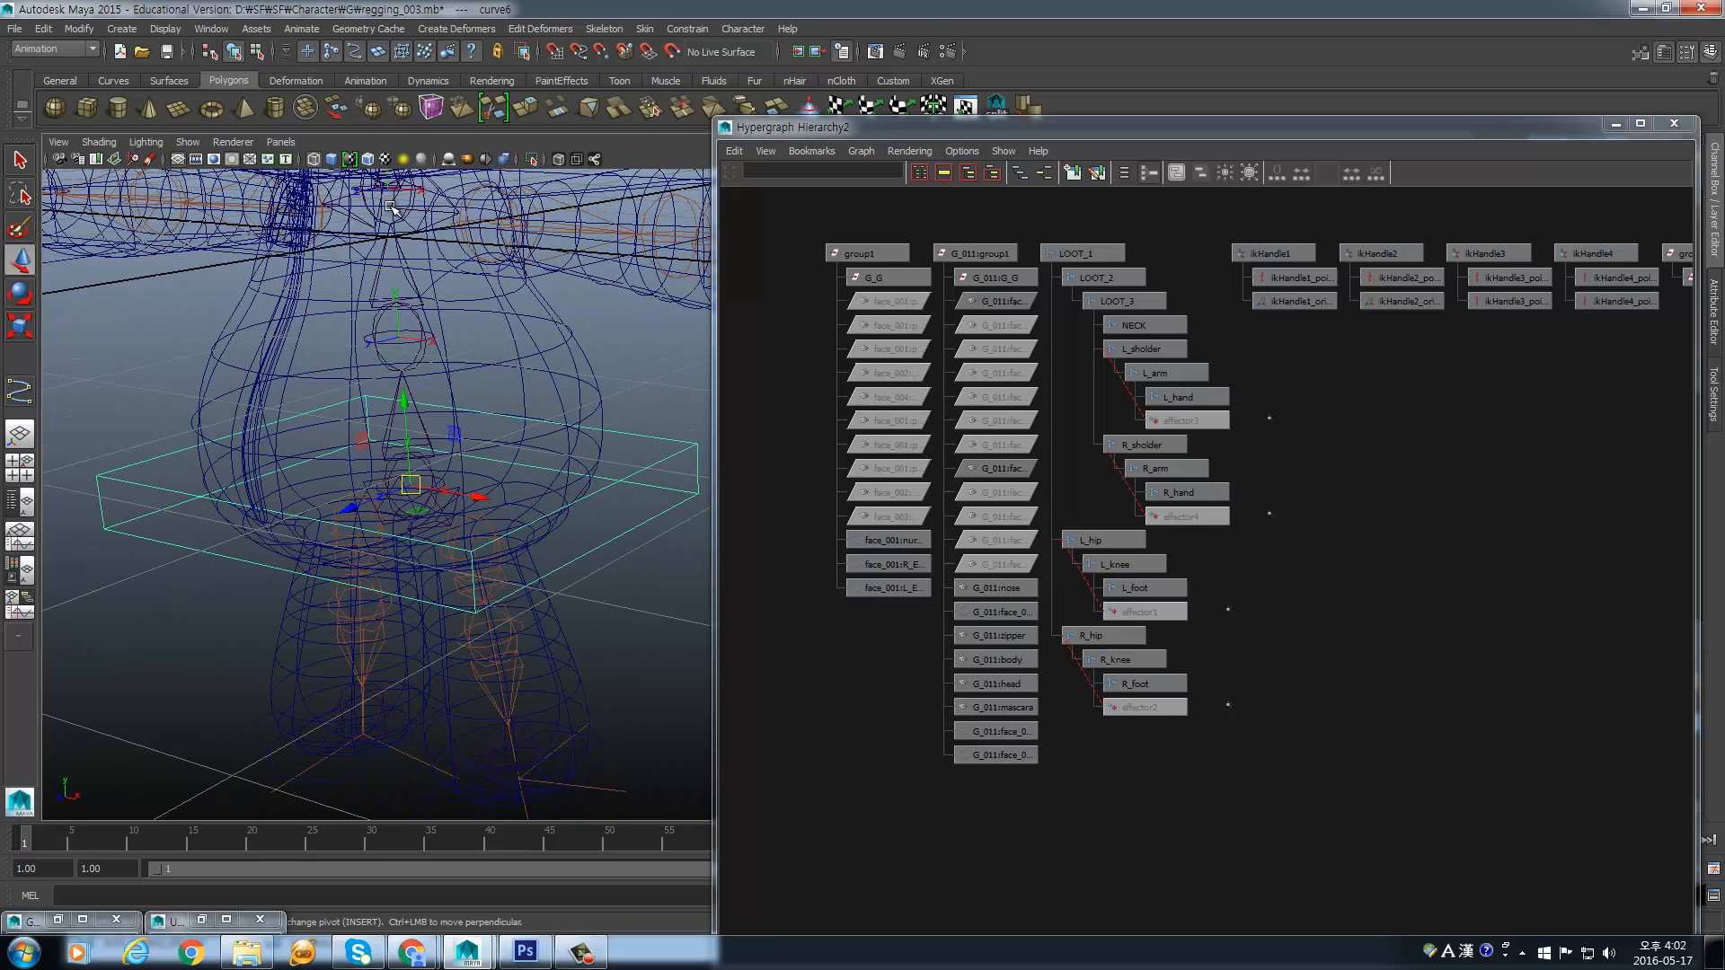
left_click(80, 29)
left_click(108, 90)
- Freeze the transformations of the large control box at the neck
right_click_drag(386, 258, 426, 316, "alt")
left_click_drag(658, 367, 339, 372, "alt")
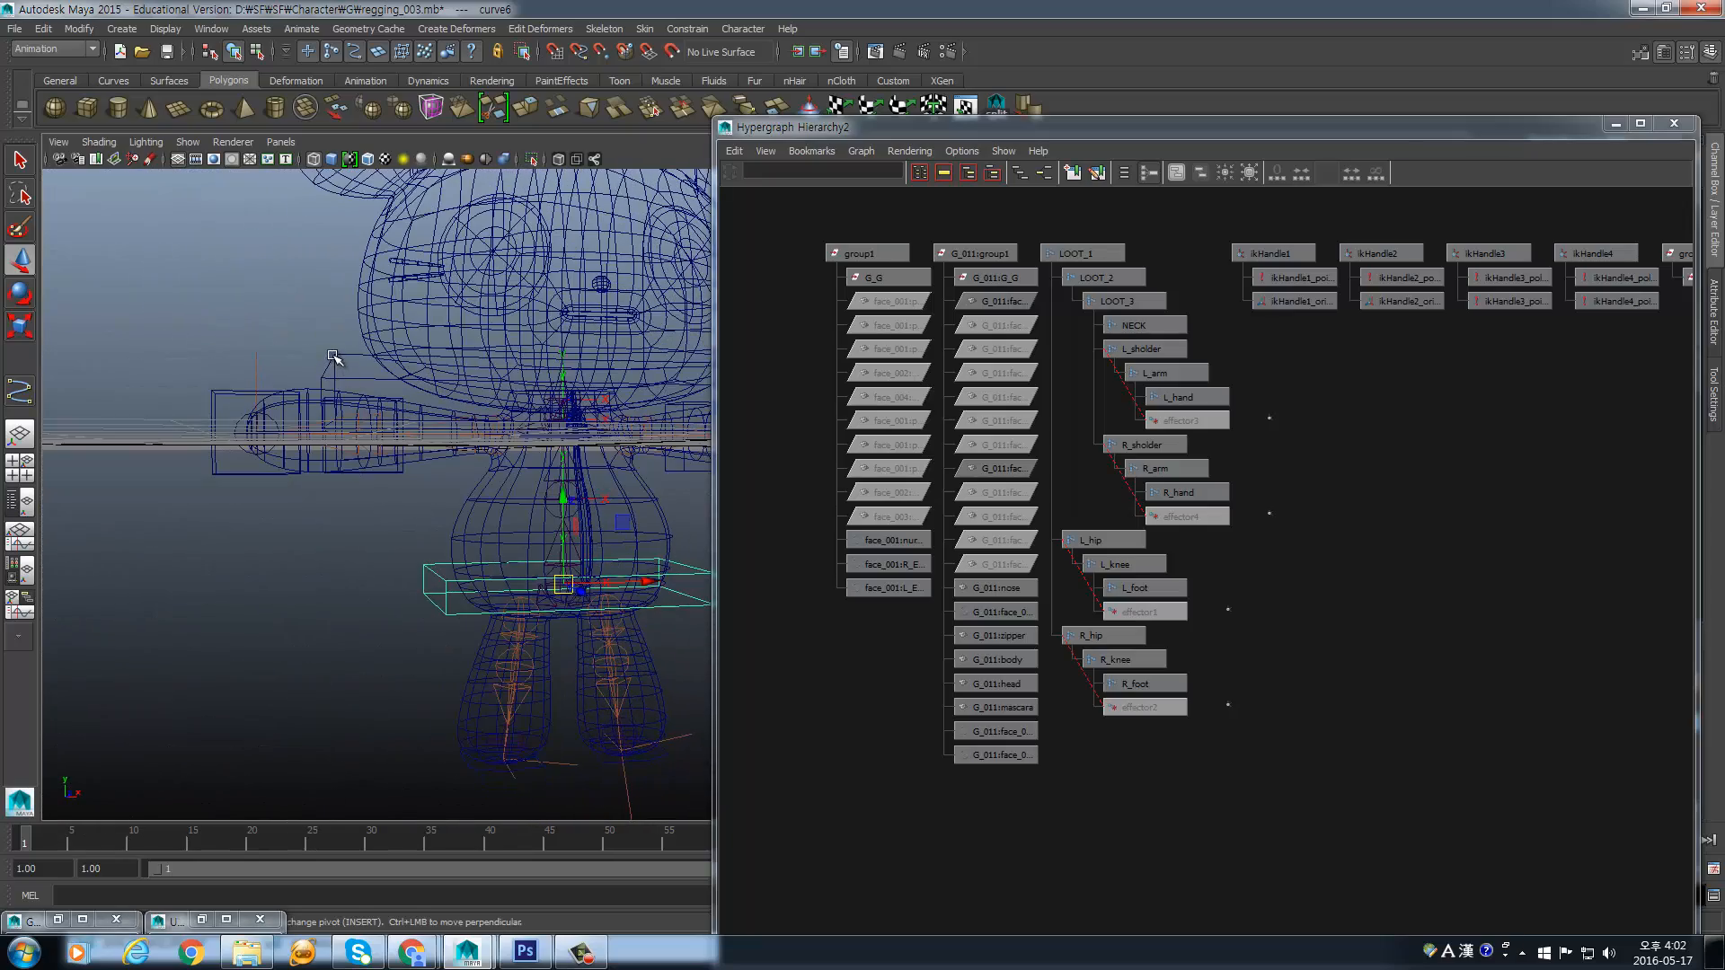
left_click(342, 356)
middle_click_drag(530, 351, 376, 358, "alt")
left_click_drag(379, 358, 353, 369, "alt")
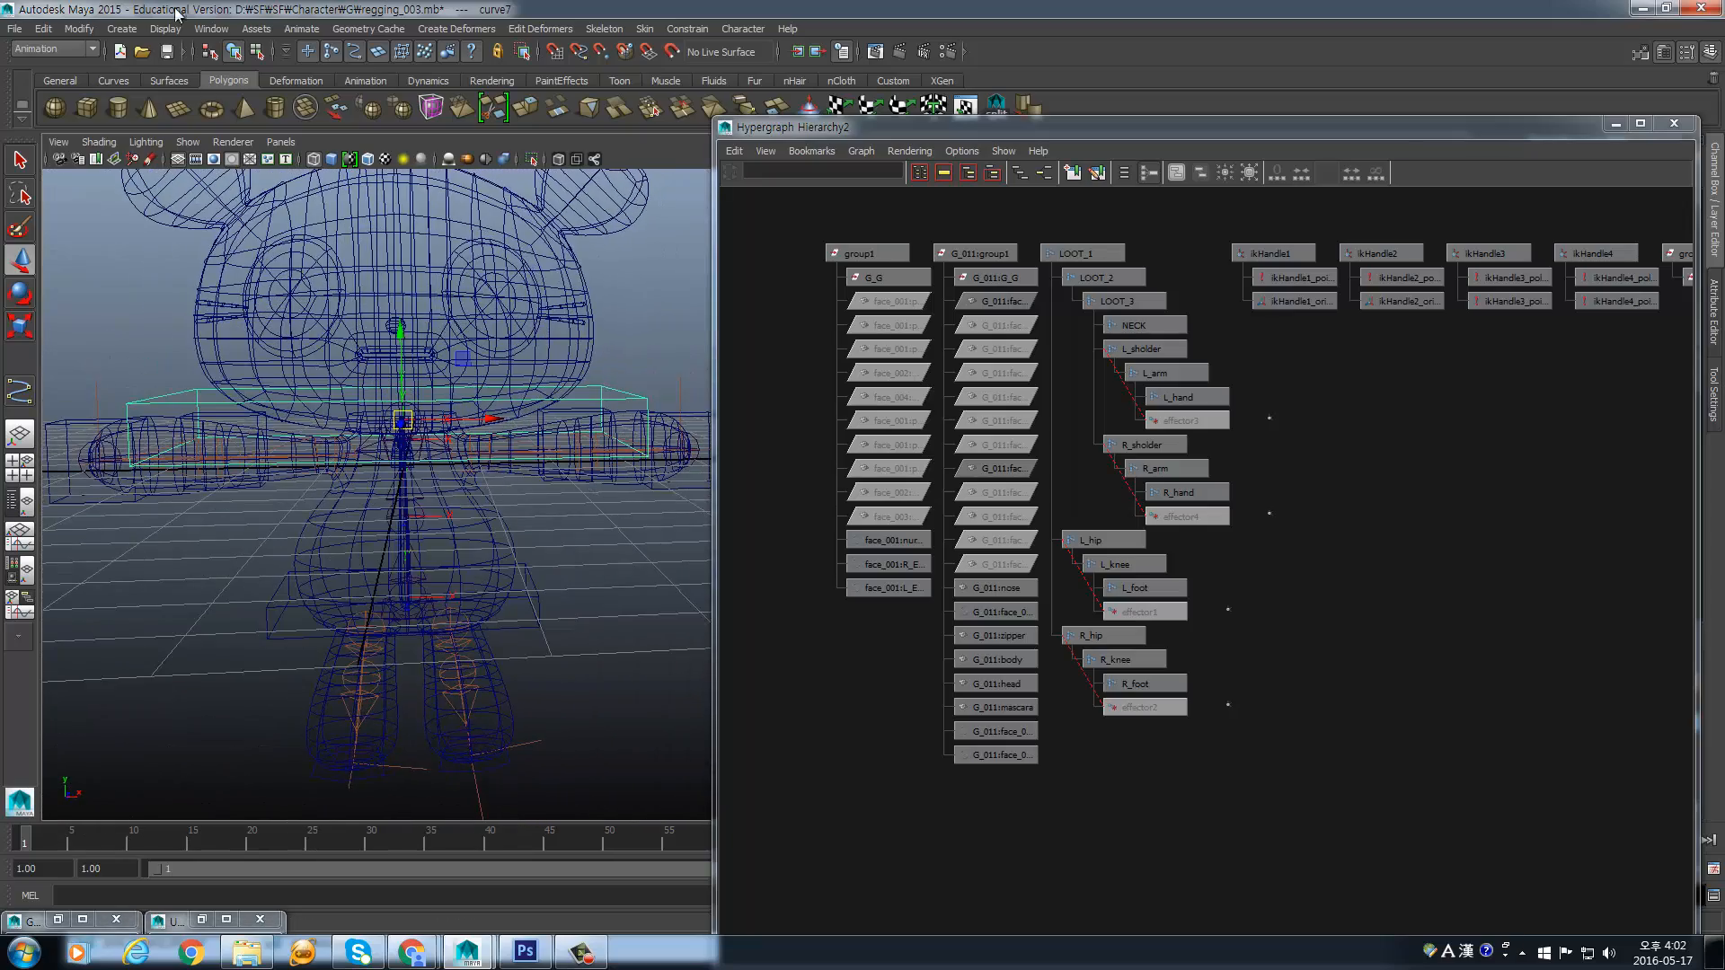
left_click(77, 29)
left_click(136, 85)
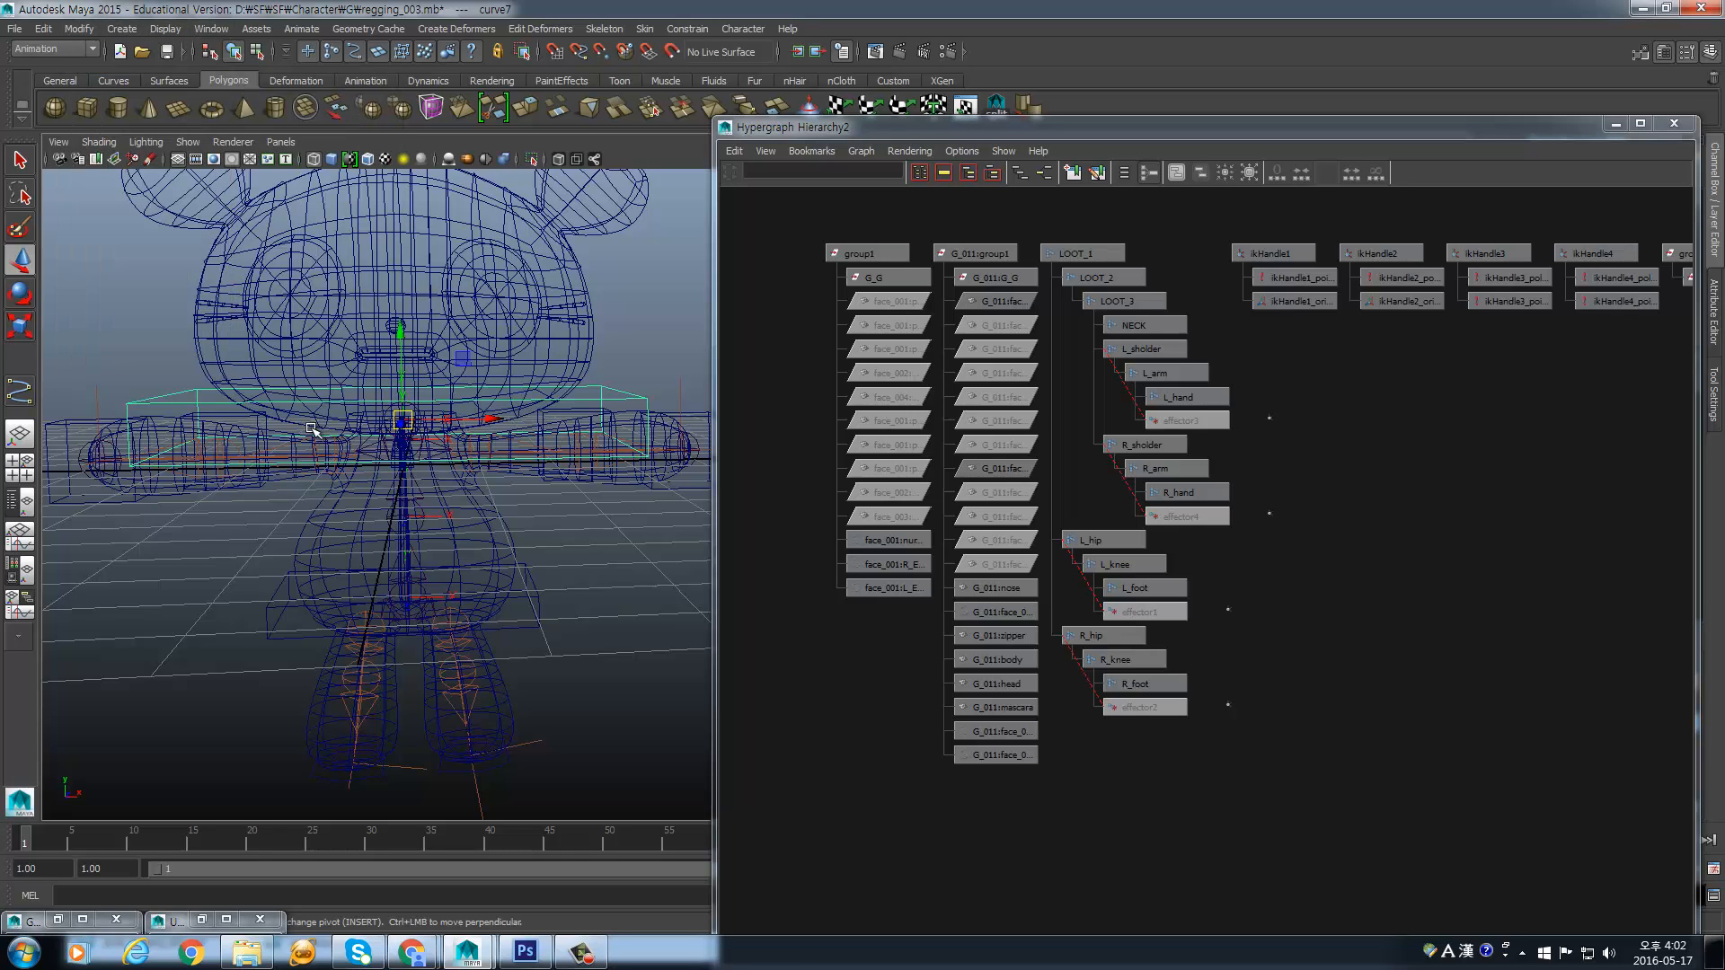
left_click_drag(315, 432, 647, 397, "alt")
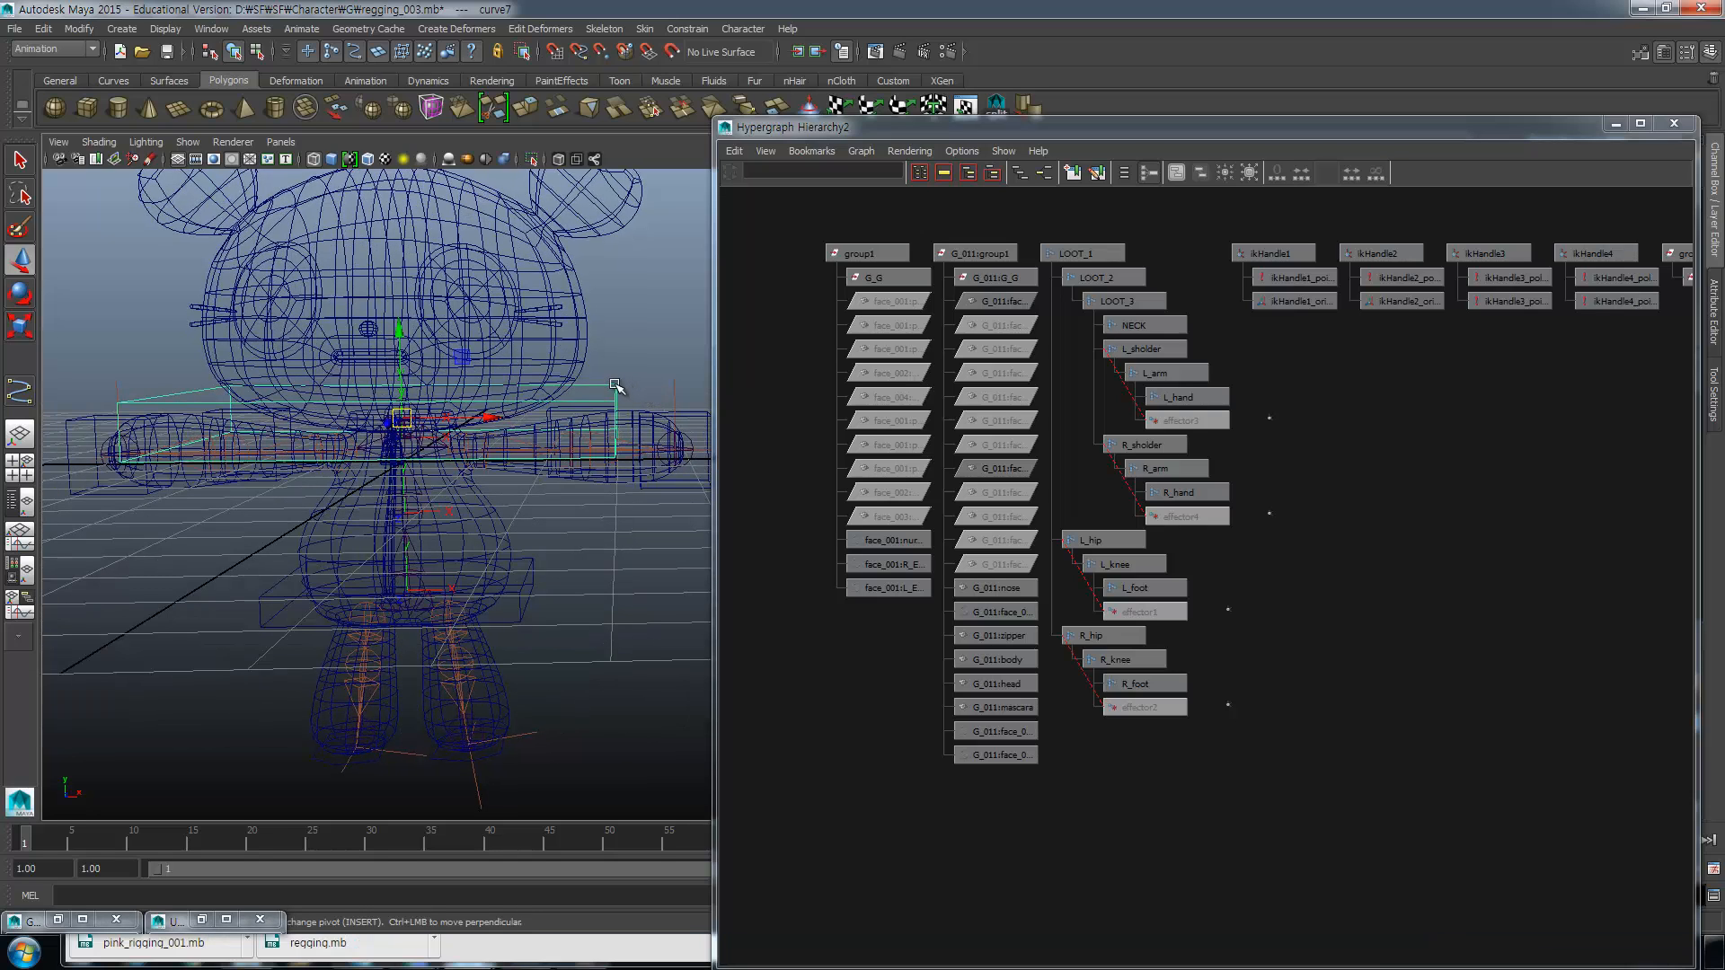
- Put the neck control box into control-vertex editing and select the corner vertices near the character's left hand
right_click_drag(616, 387, 615, 377)
left_click_drag(629, 370, 603, 412)
left_click_drag(619, 472, 604, 465, "alt")
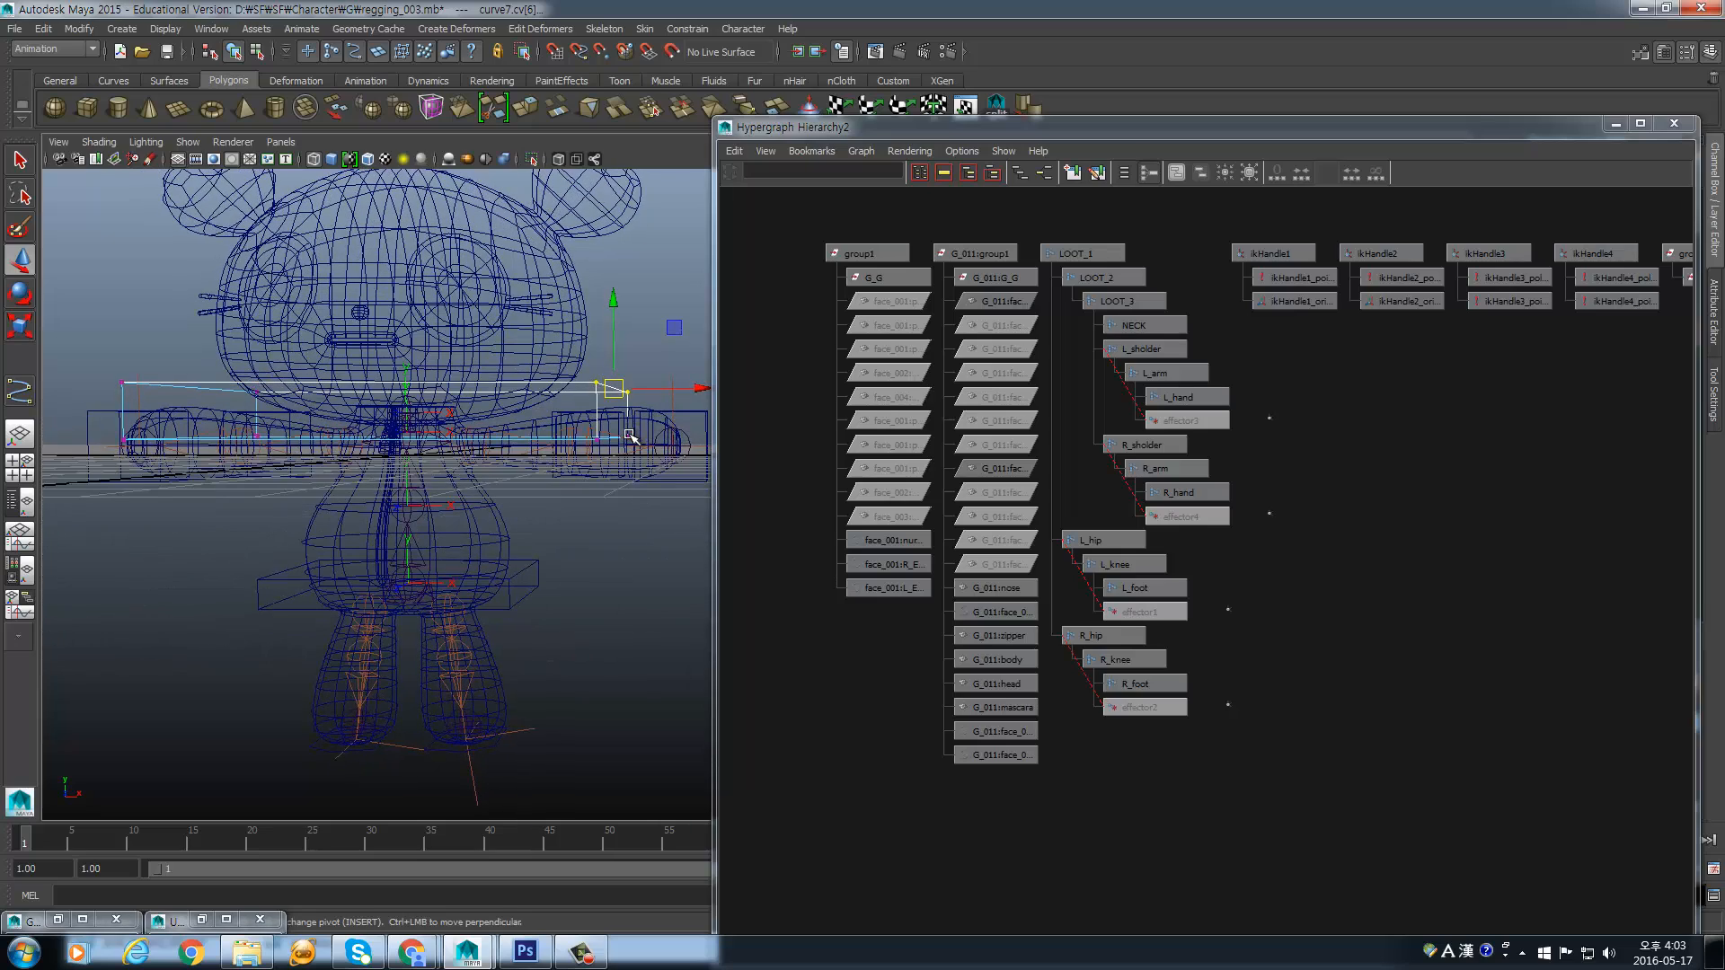
left_click(629, 436)
key("ctrl+z")
left_click_drag(602, 444, 586, 452, "alt")
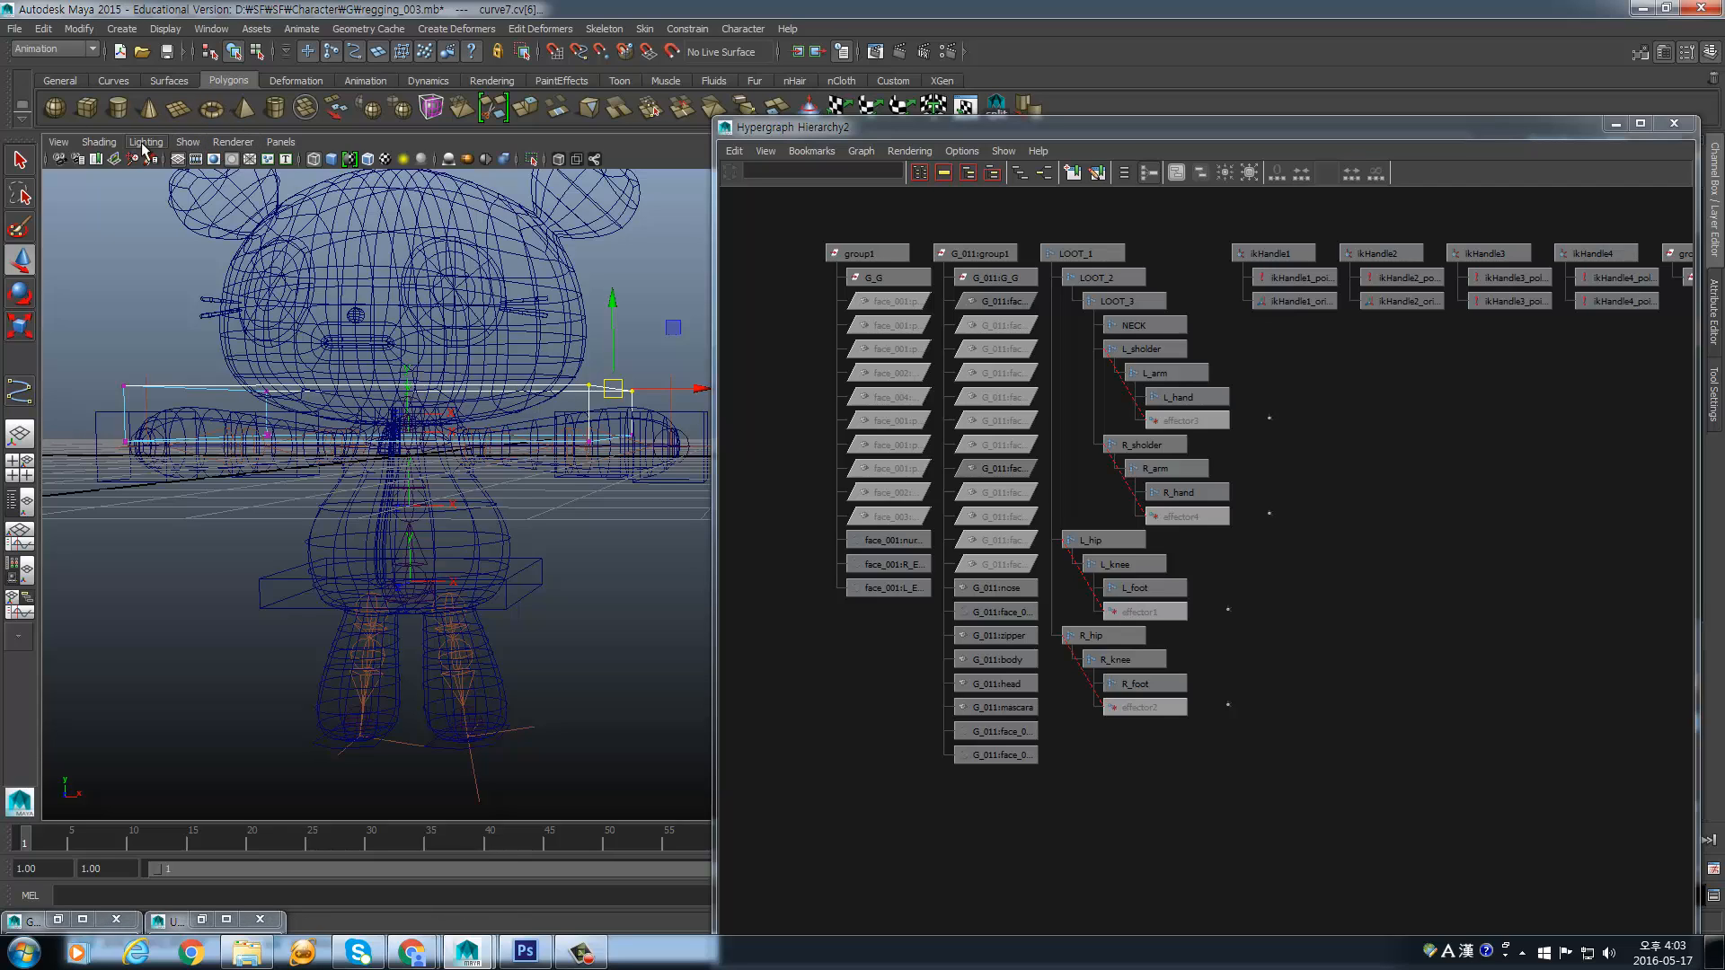
- Hide the joints and IK handles in the perspective view
left_click(204, 144)
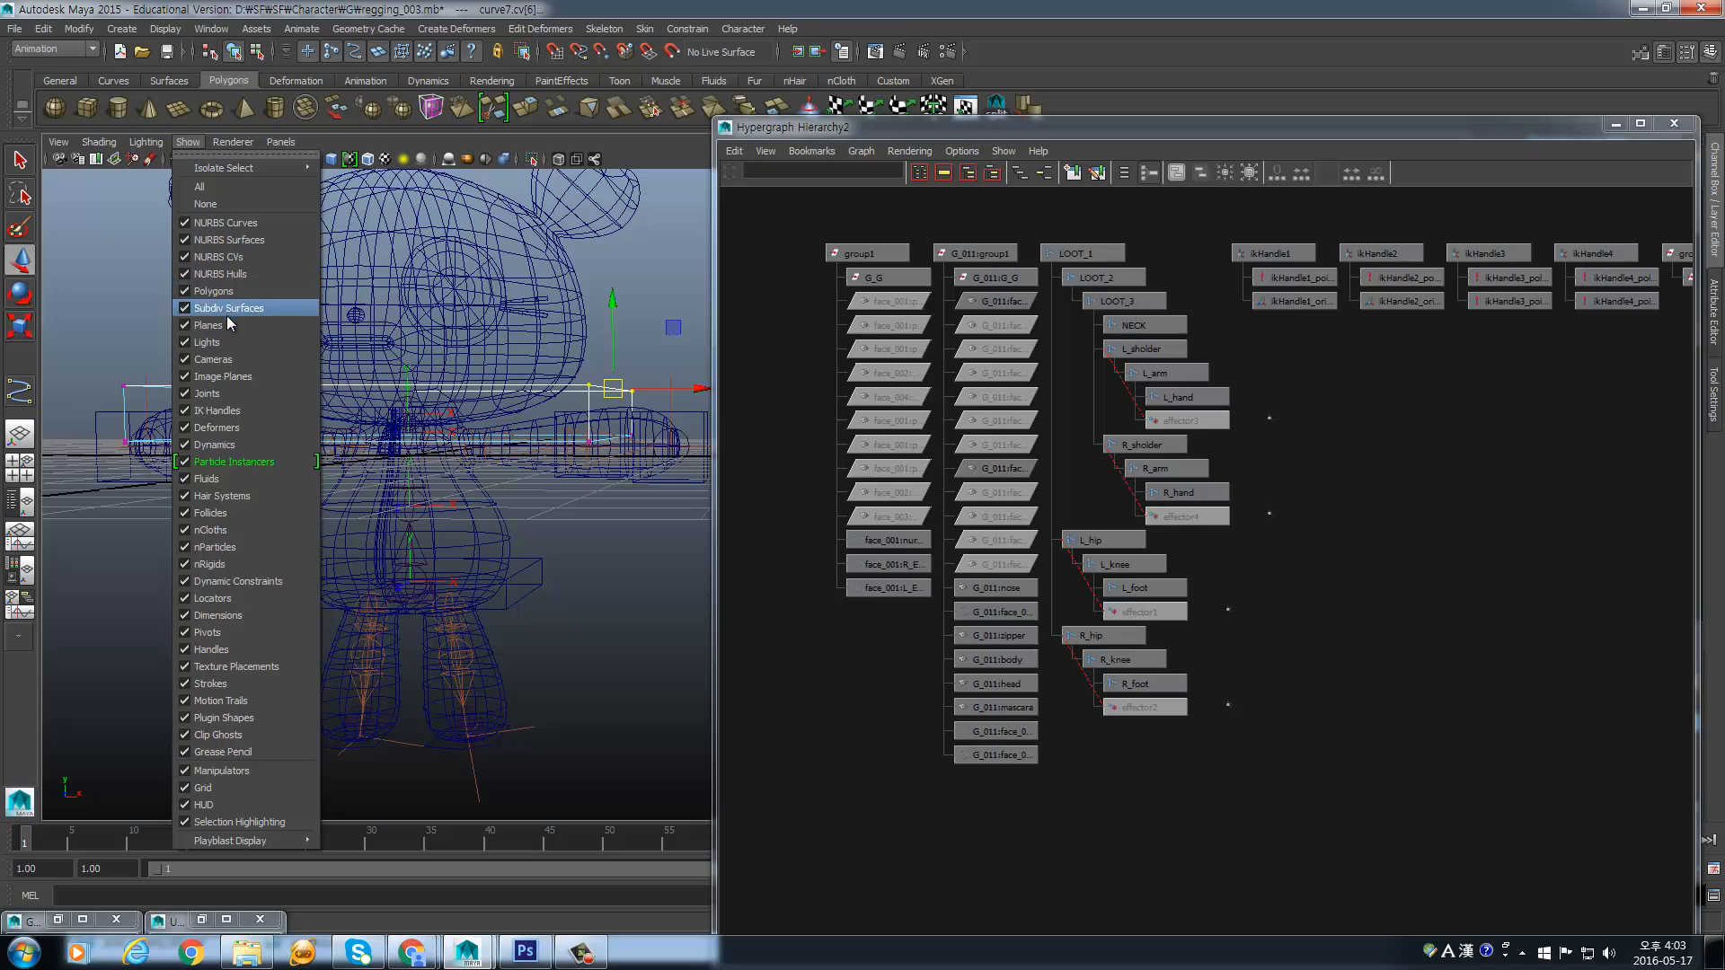
left_click(189, 142)
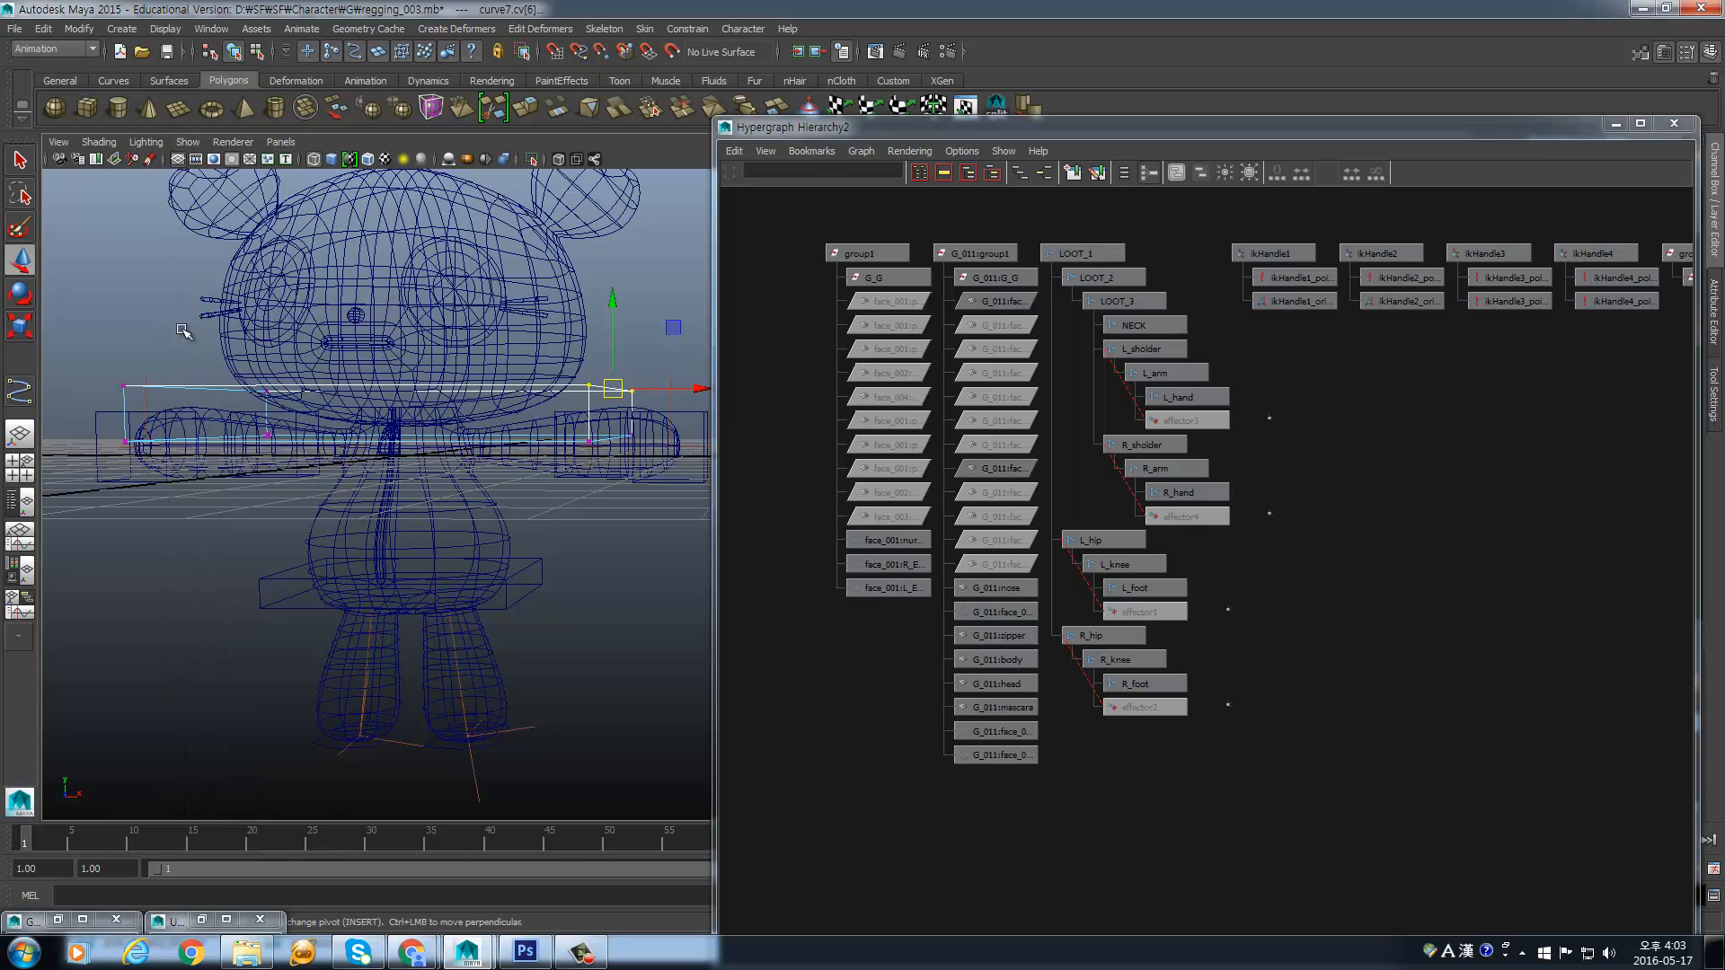
left_click(190, 143)
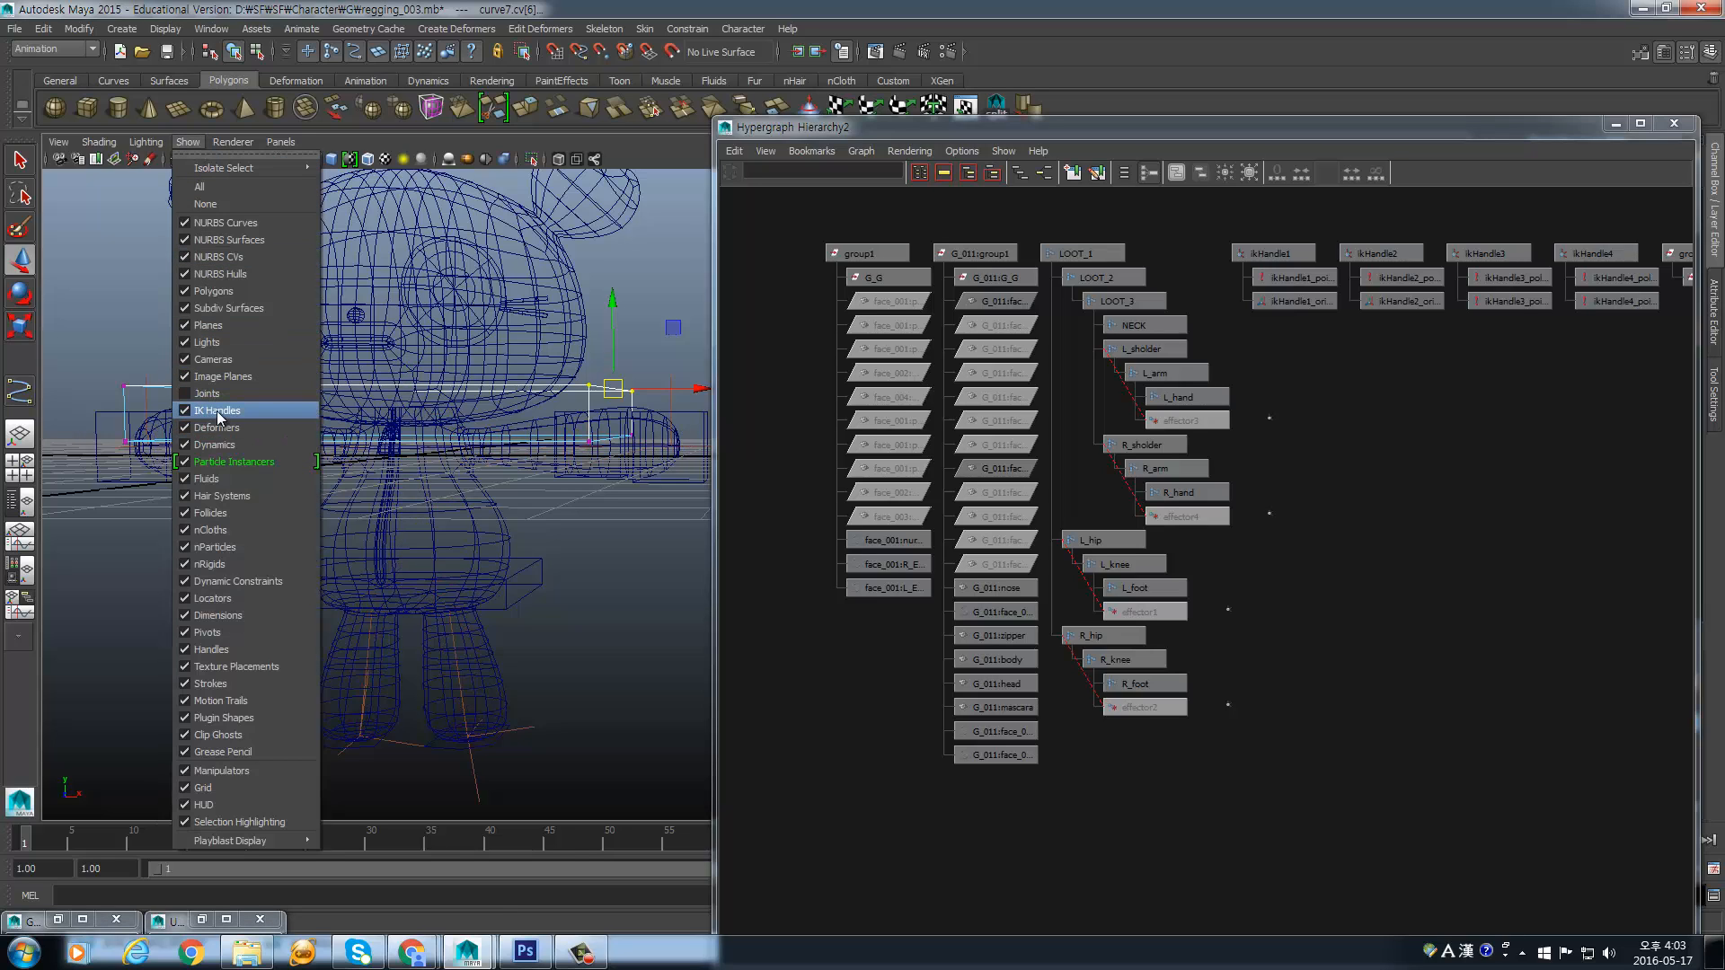
left_click(188, 143)
left_click(187, 144)
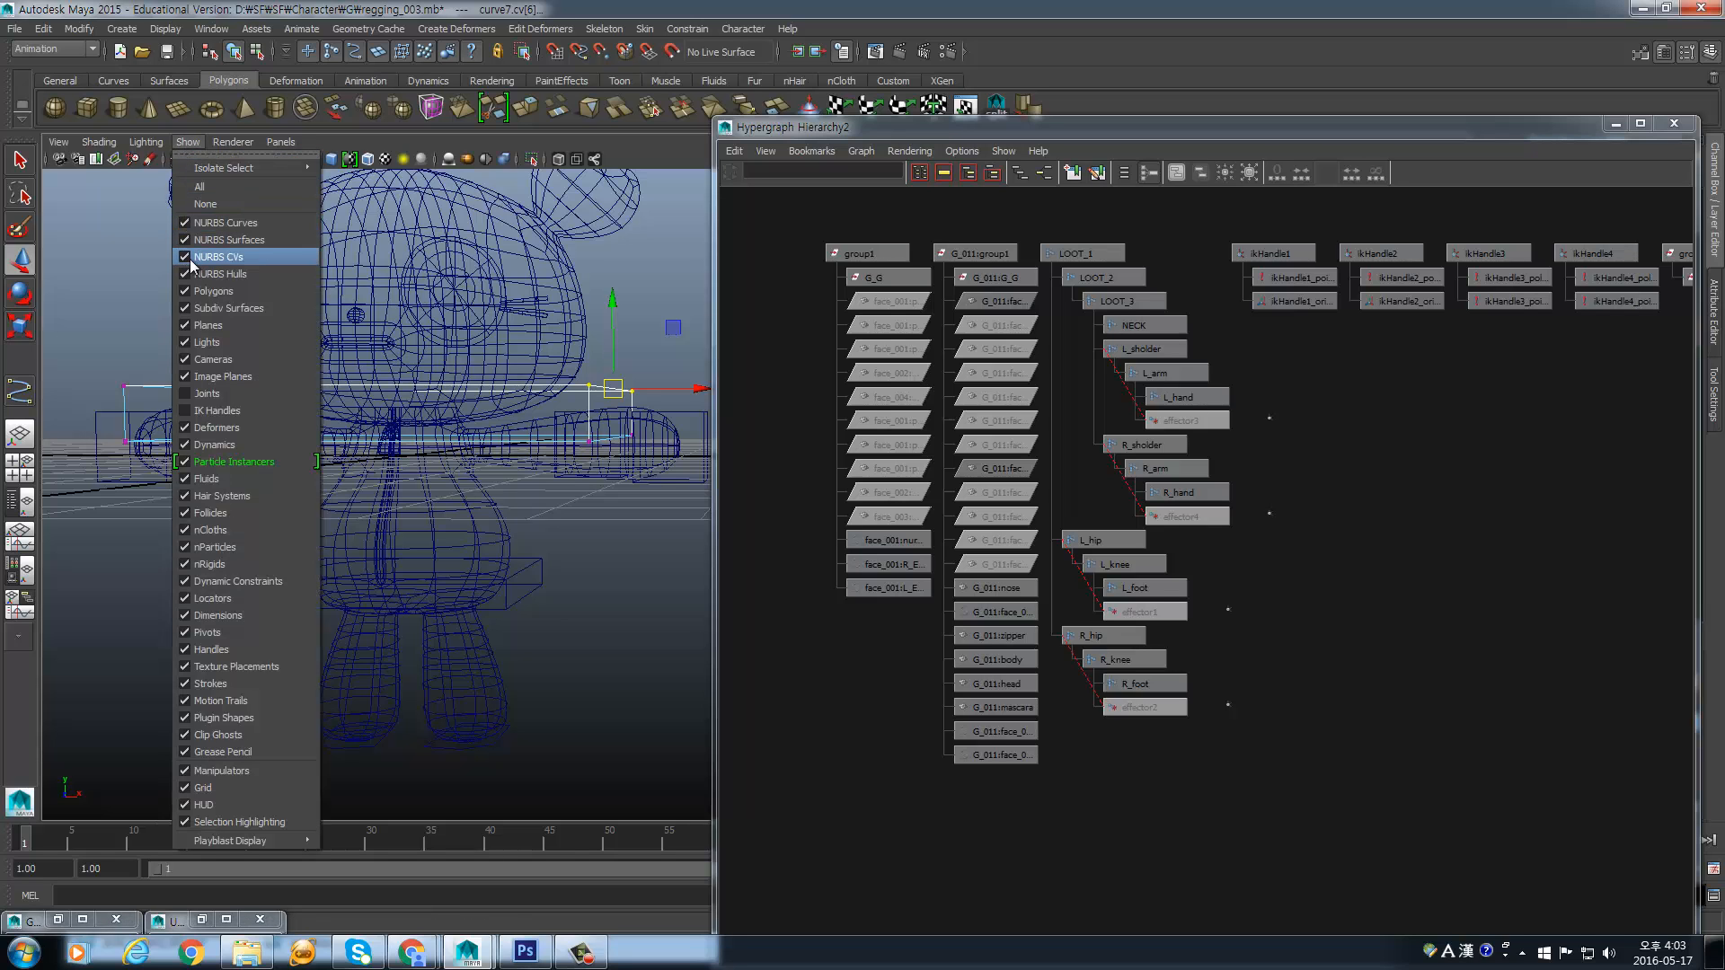
left_click(656, 160)
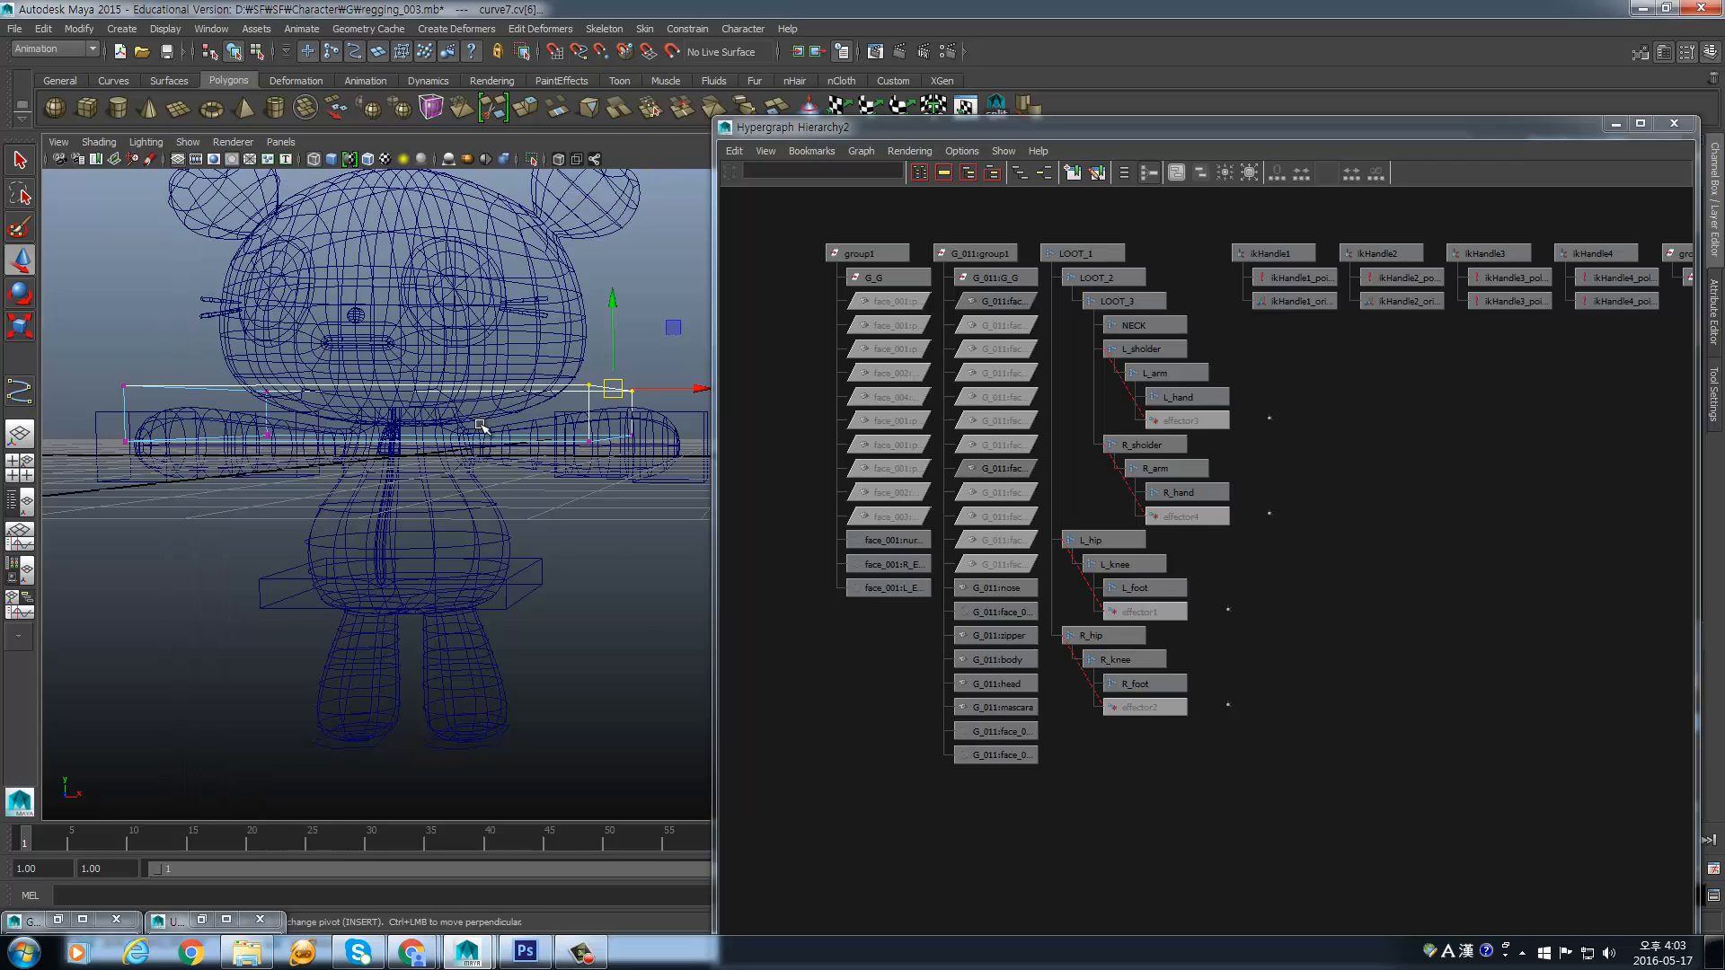
- Select all control vertices of the neck control box and raise them to the level of the character's ears
left_click_drag(503, 387, 463, 438, "alt")
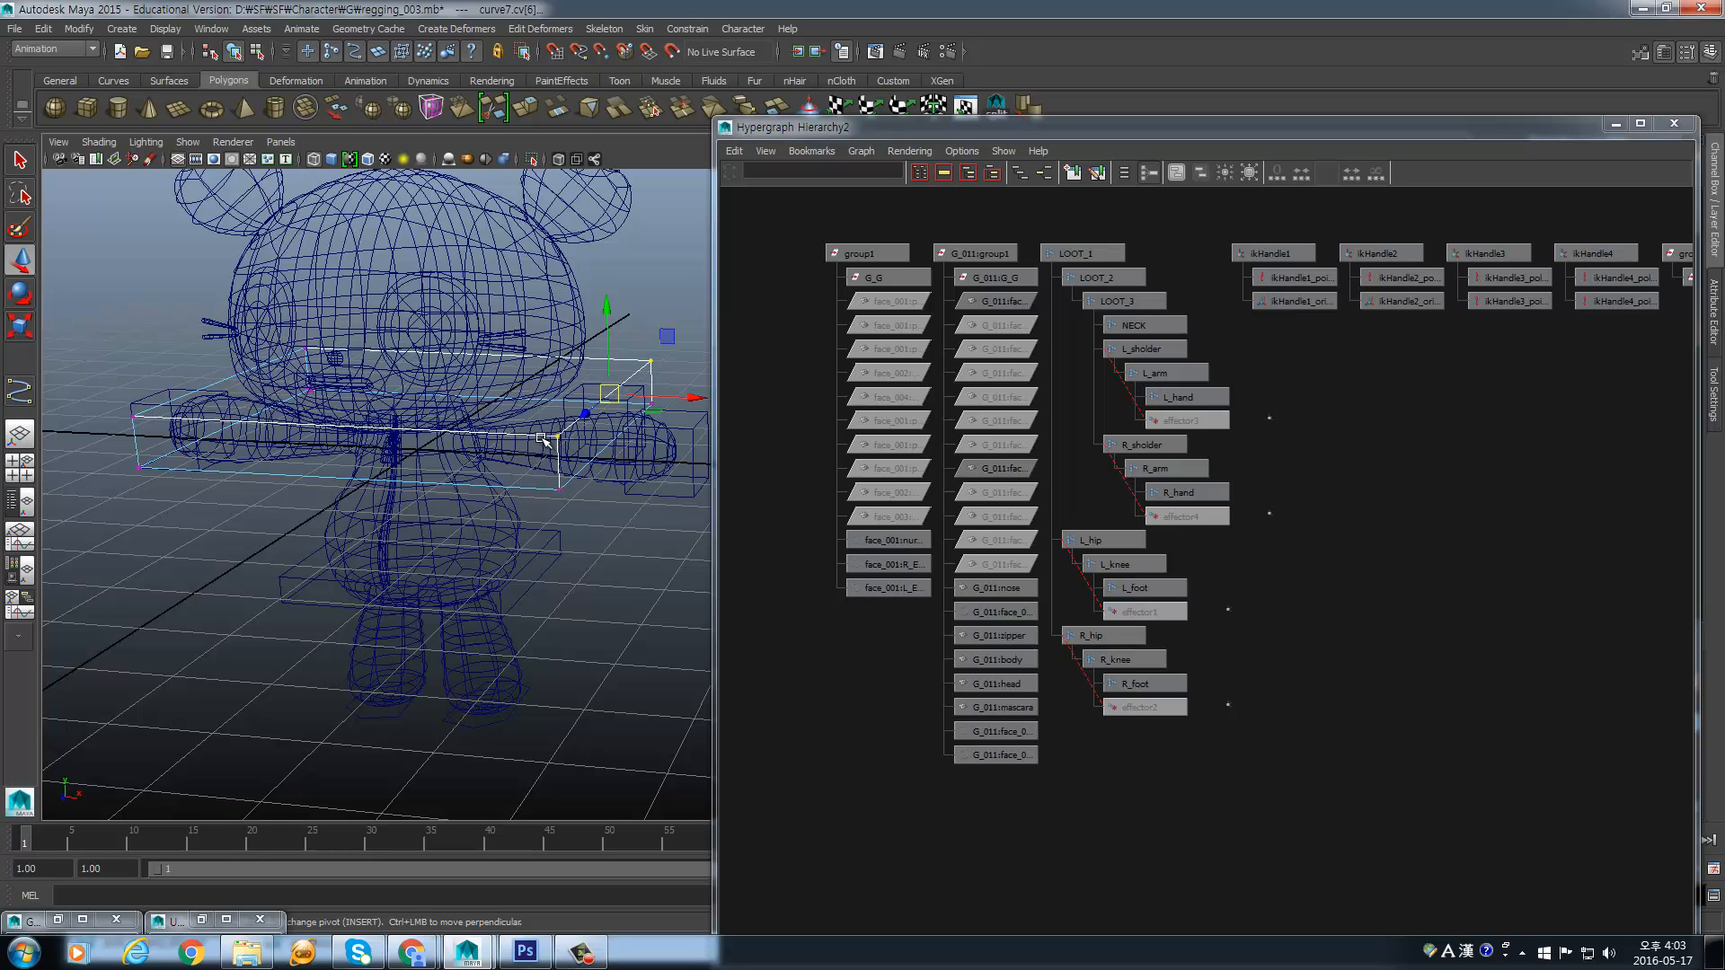
middle_click_drag(553, 446, 512, 436, "alt")
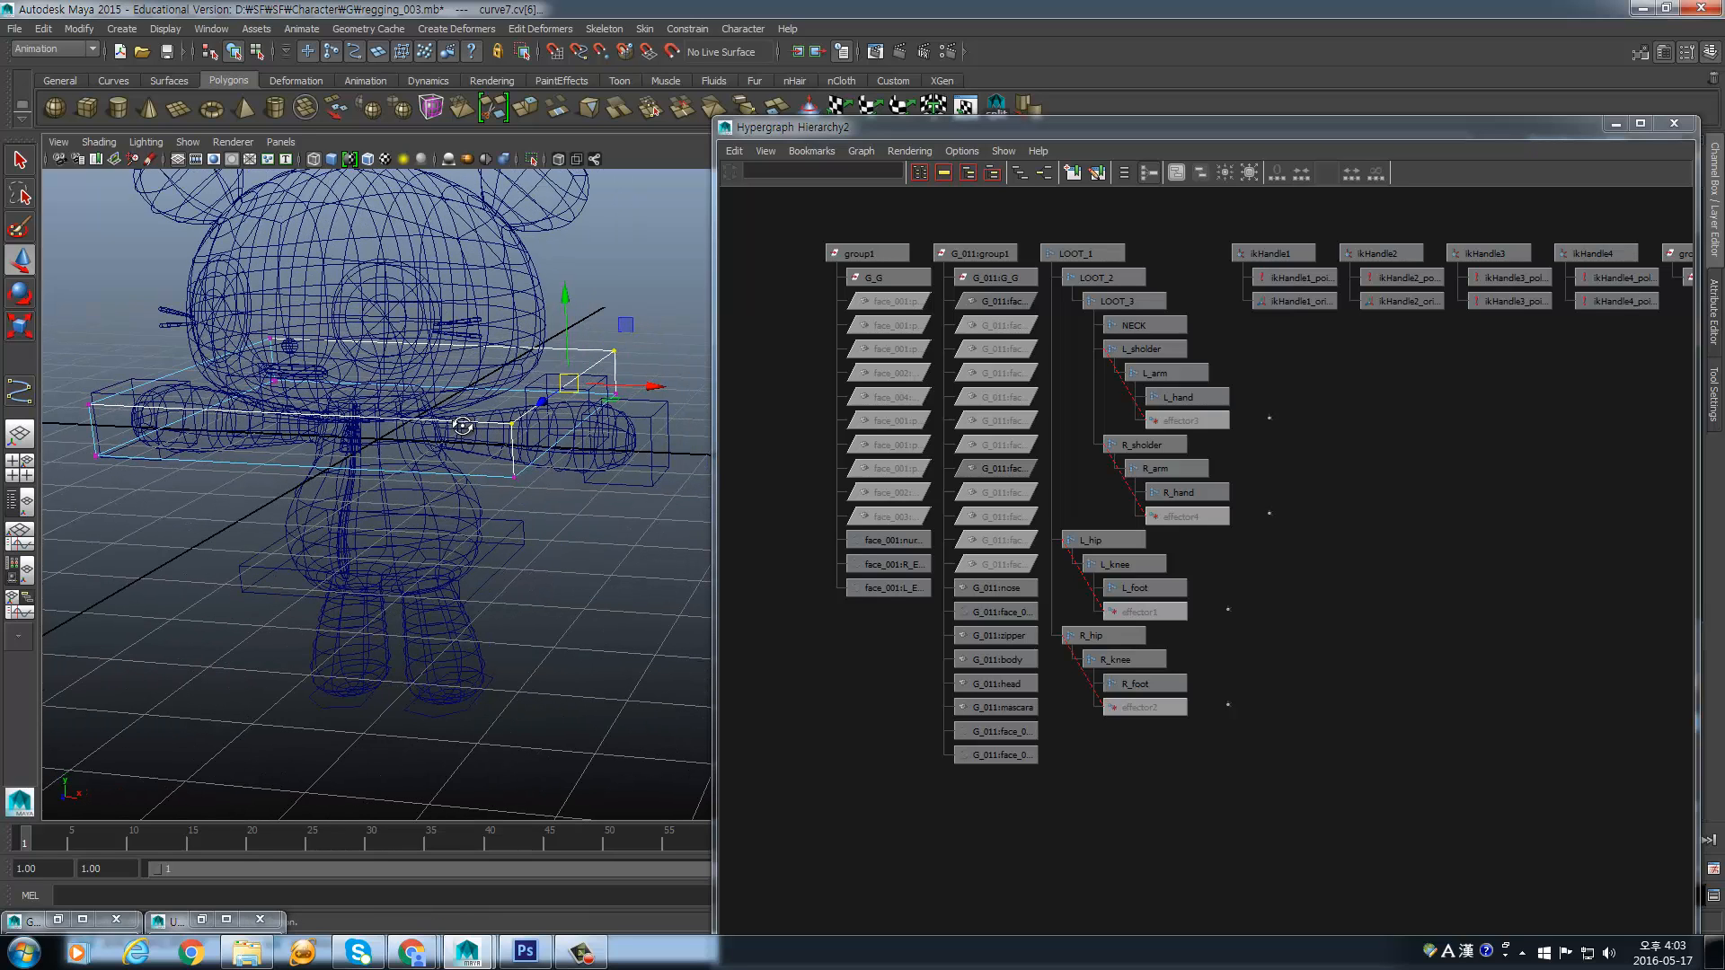
left_click_drag(464, 429, 477, 401, "alt")
left_click_drag(308, 382, 40, 542, "alt")
left_click_drag(632, 319, 461, 533, "shift")
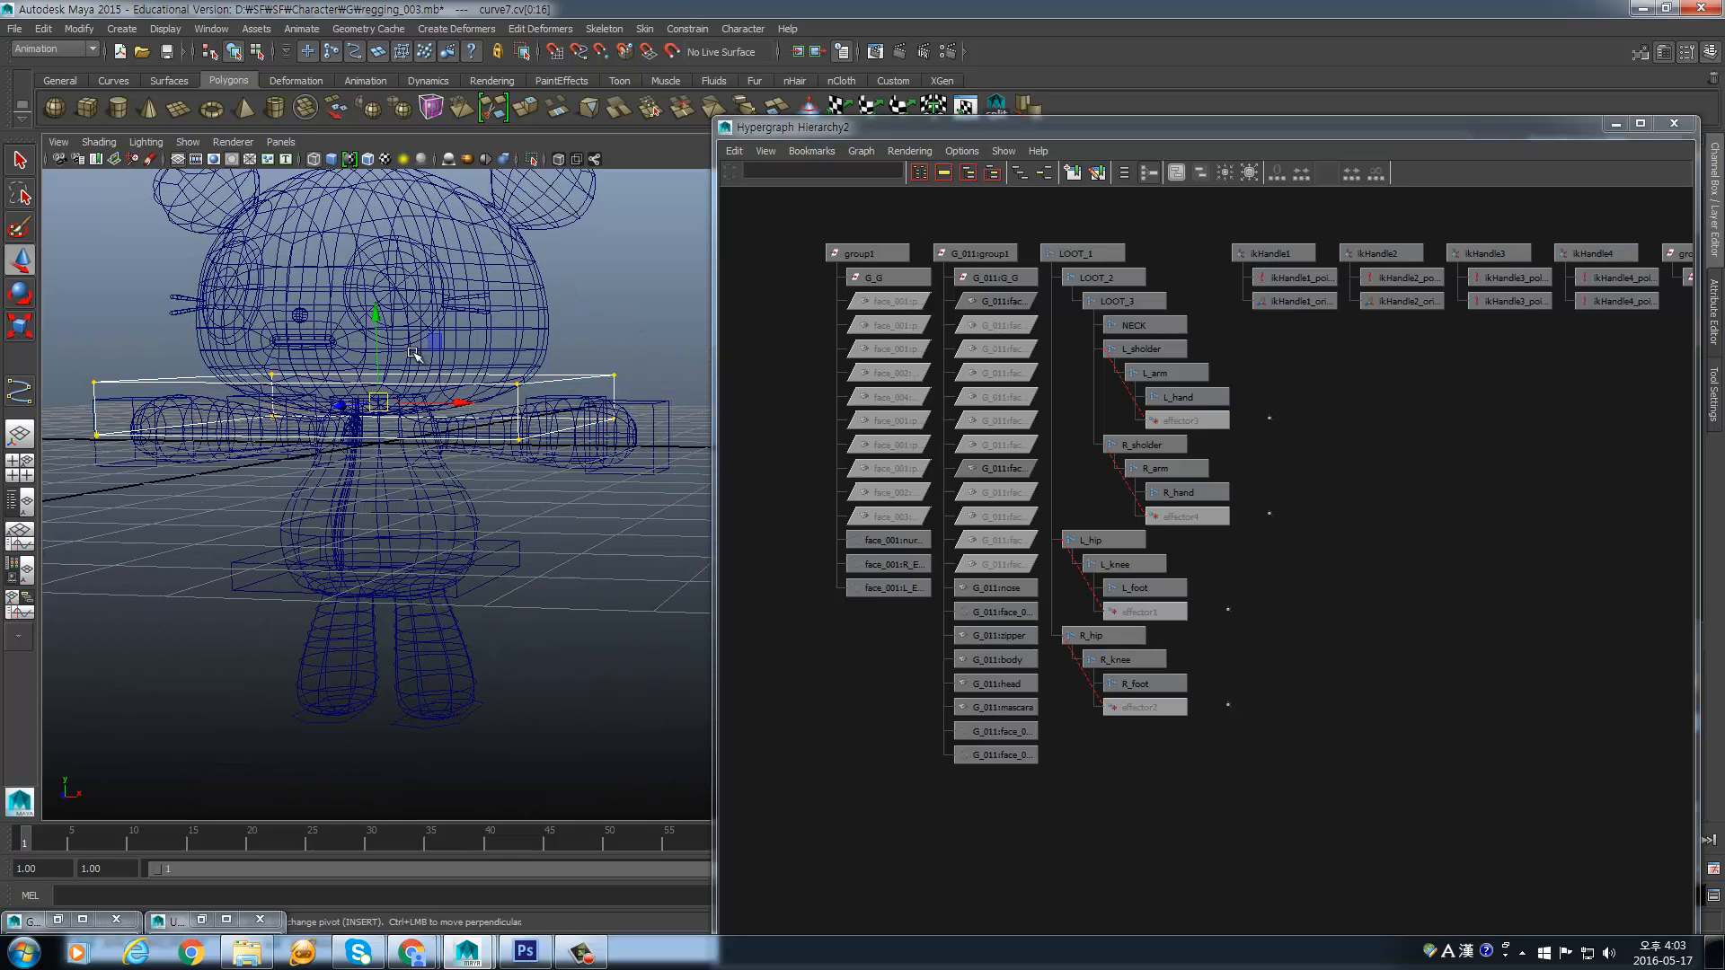
left_click_drag(377, 315, 357, 115)
left_click(634, 359)
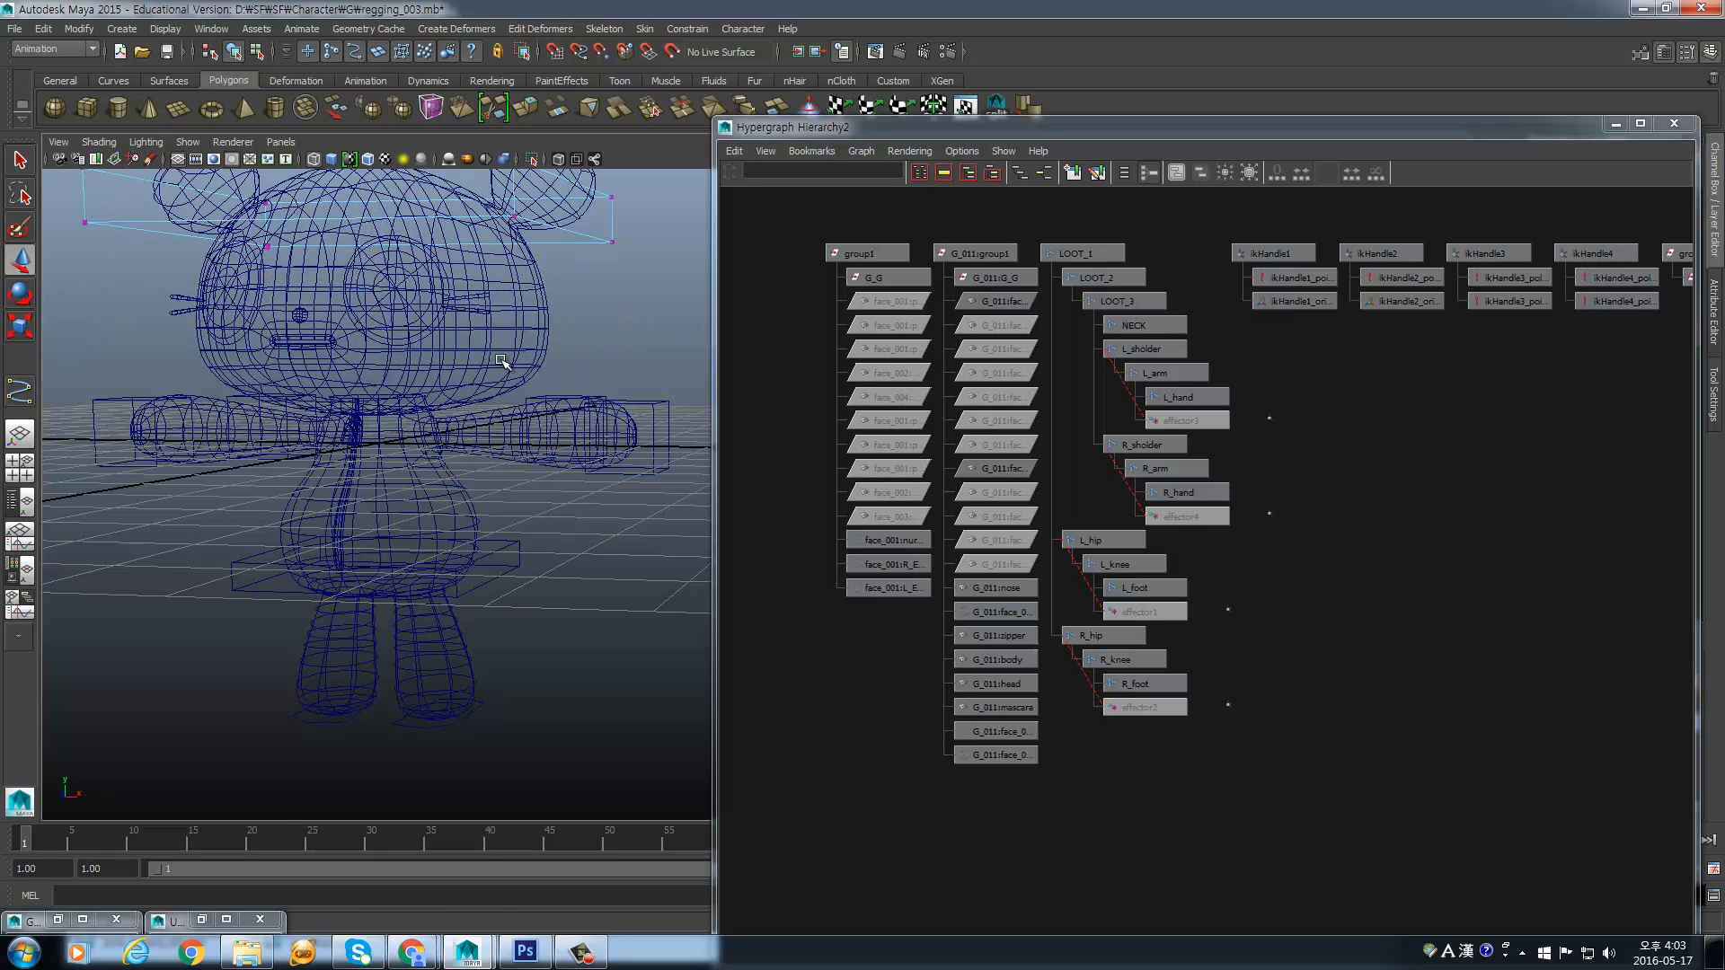
- Return the raised control box to object mode and select the whole curve
left_click_drag(494, 361, 512, 315, "alt")
middle_click_drag(539, 243, 532, 296, "alt")
right_click_drag(617, 239, 673, 224)
right_click(617, 244)
right_click(604, 245)
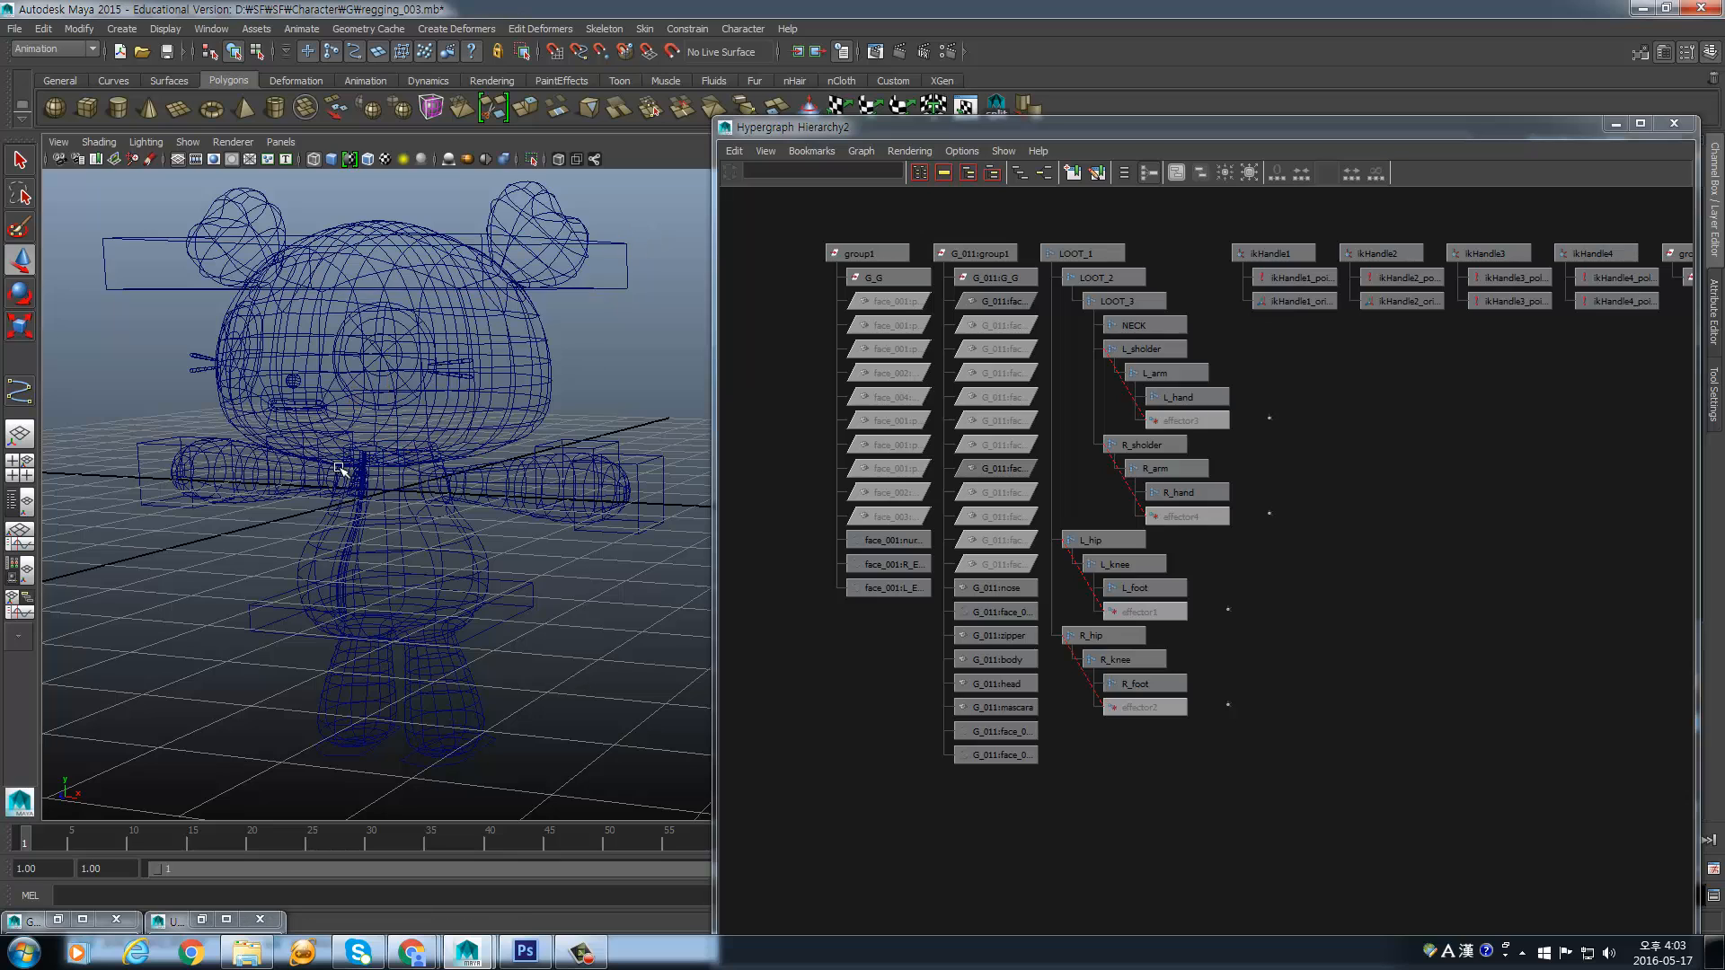
left_click_drag(634, 232, 607, 274)
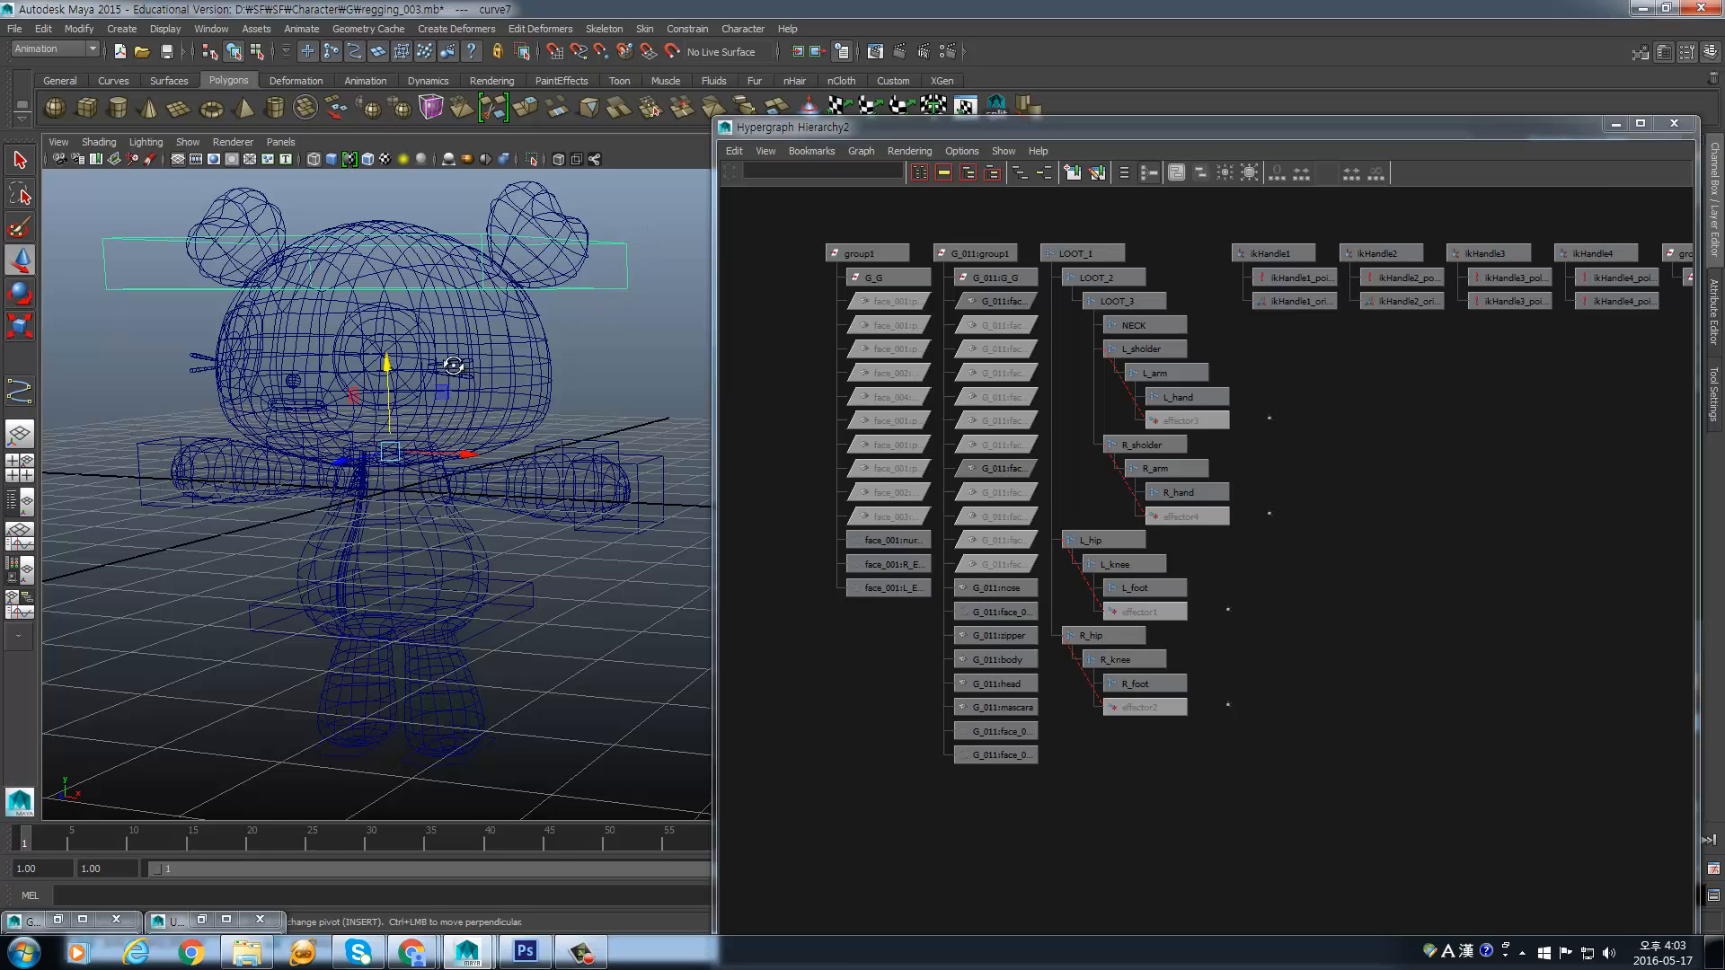
left_click_drag(455, 363, 529, 412, "alt")
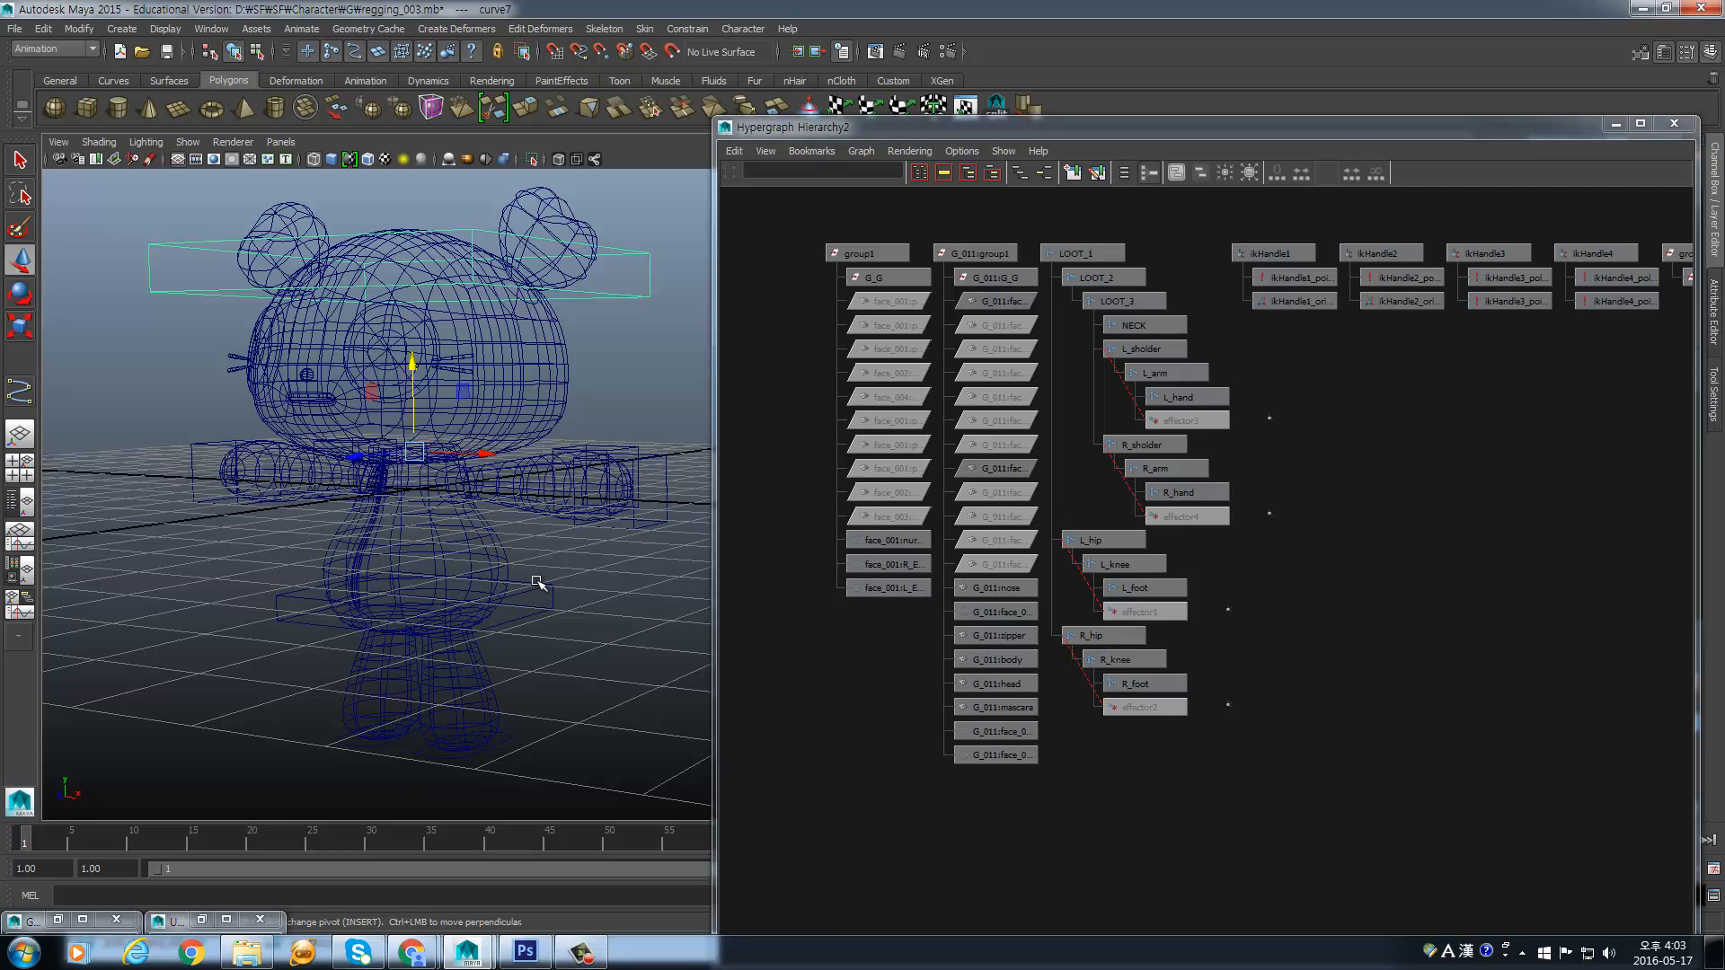
- Rename the raised control curve curve7 as Head_CTRL in the Hypergraph
key("a")
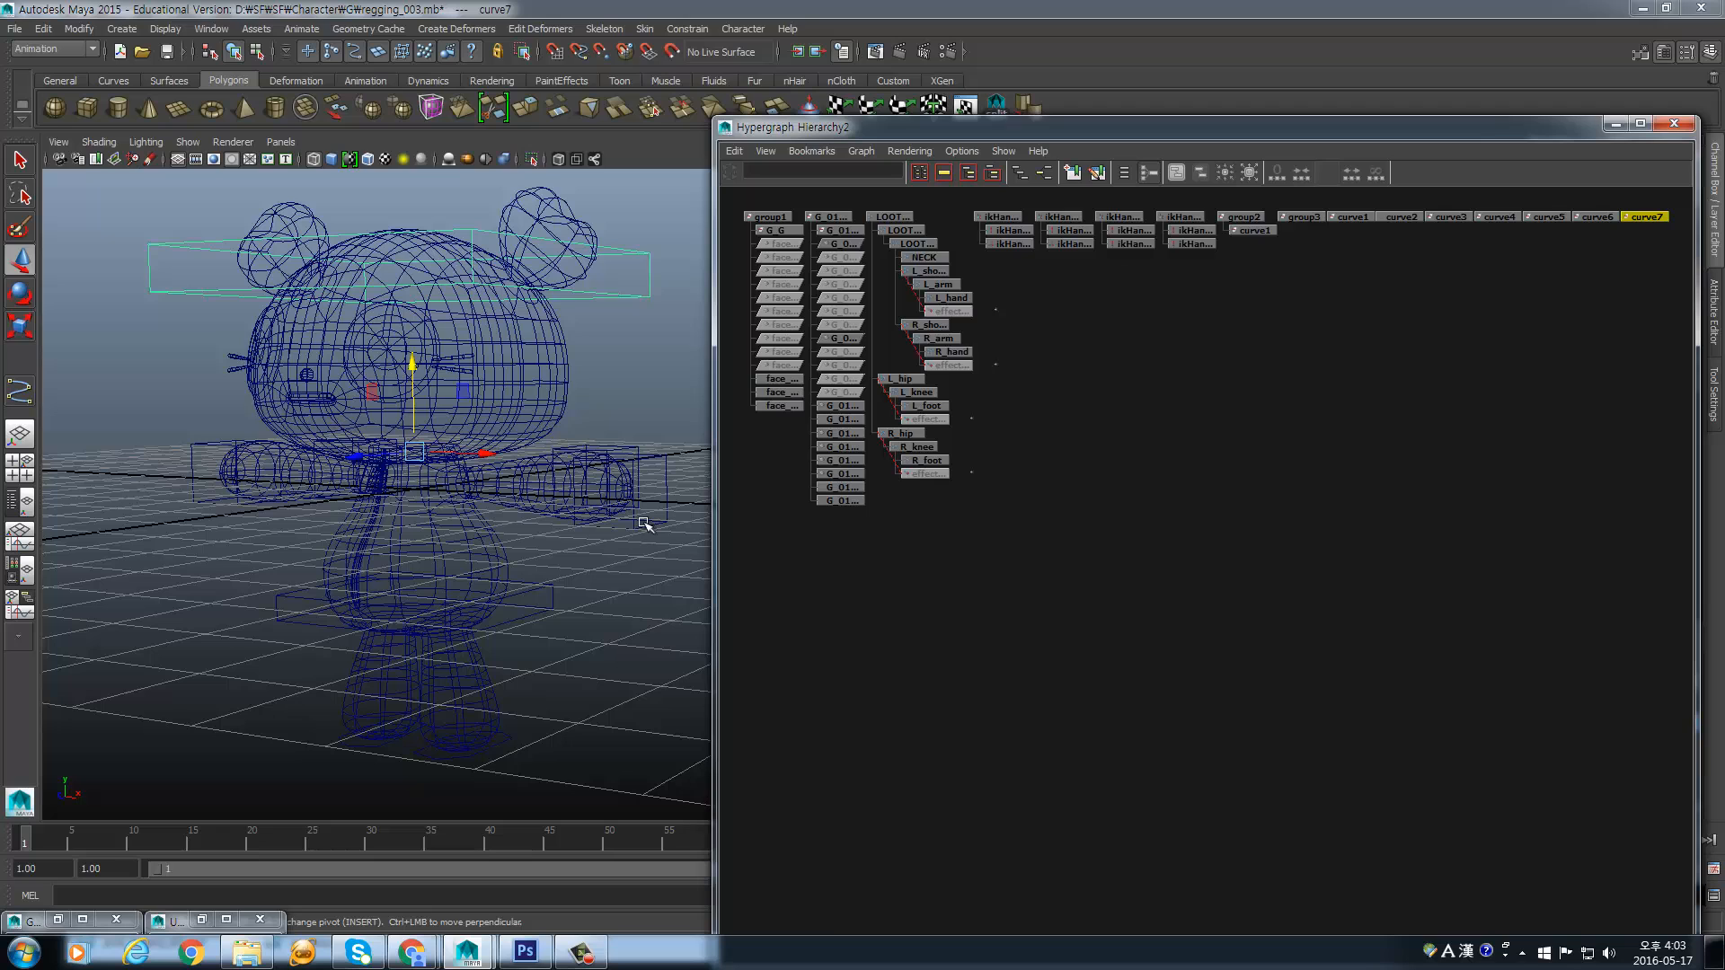
middle_click_drag(434, 465, 435, 440, "alt")
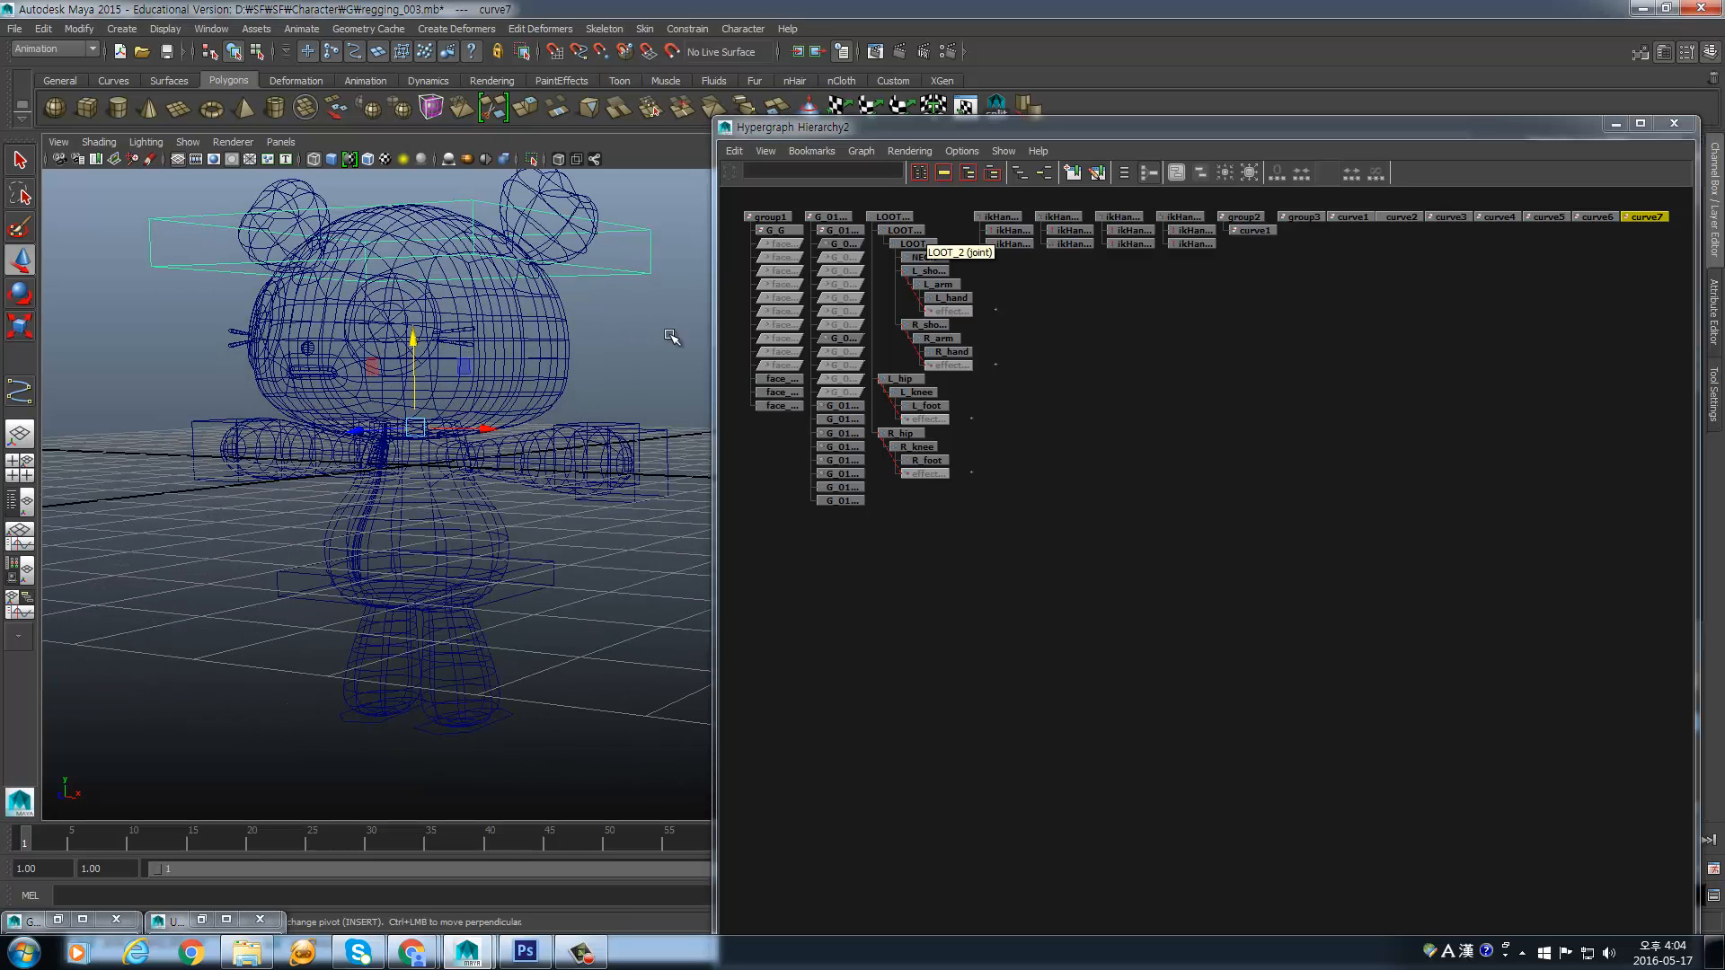
middle_click_drag(397, 407, 383, 441, "alt")
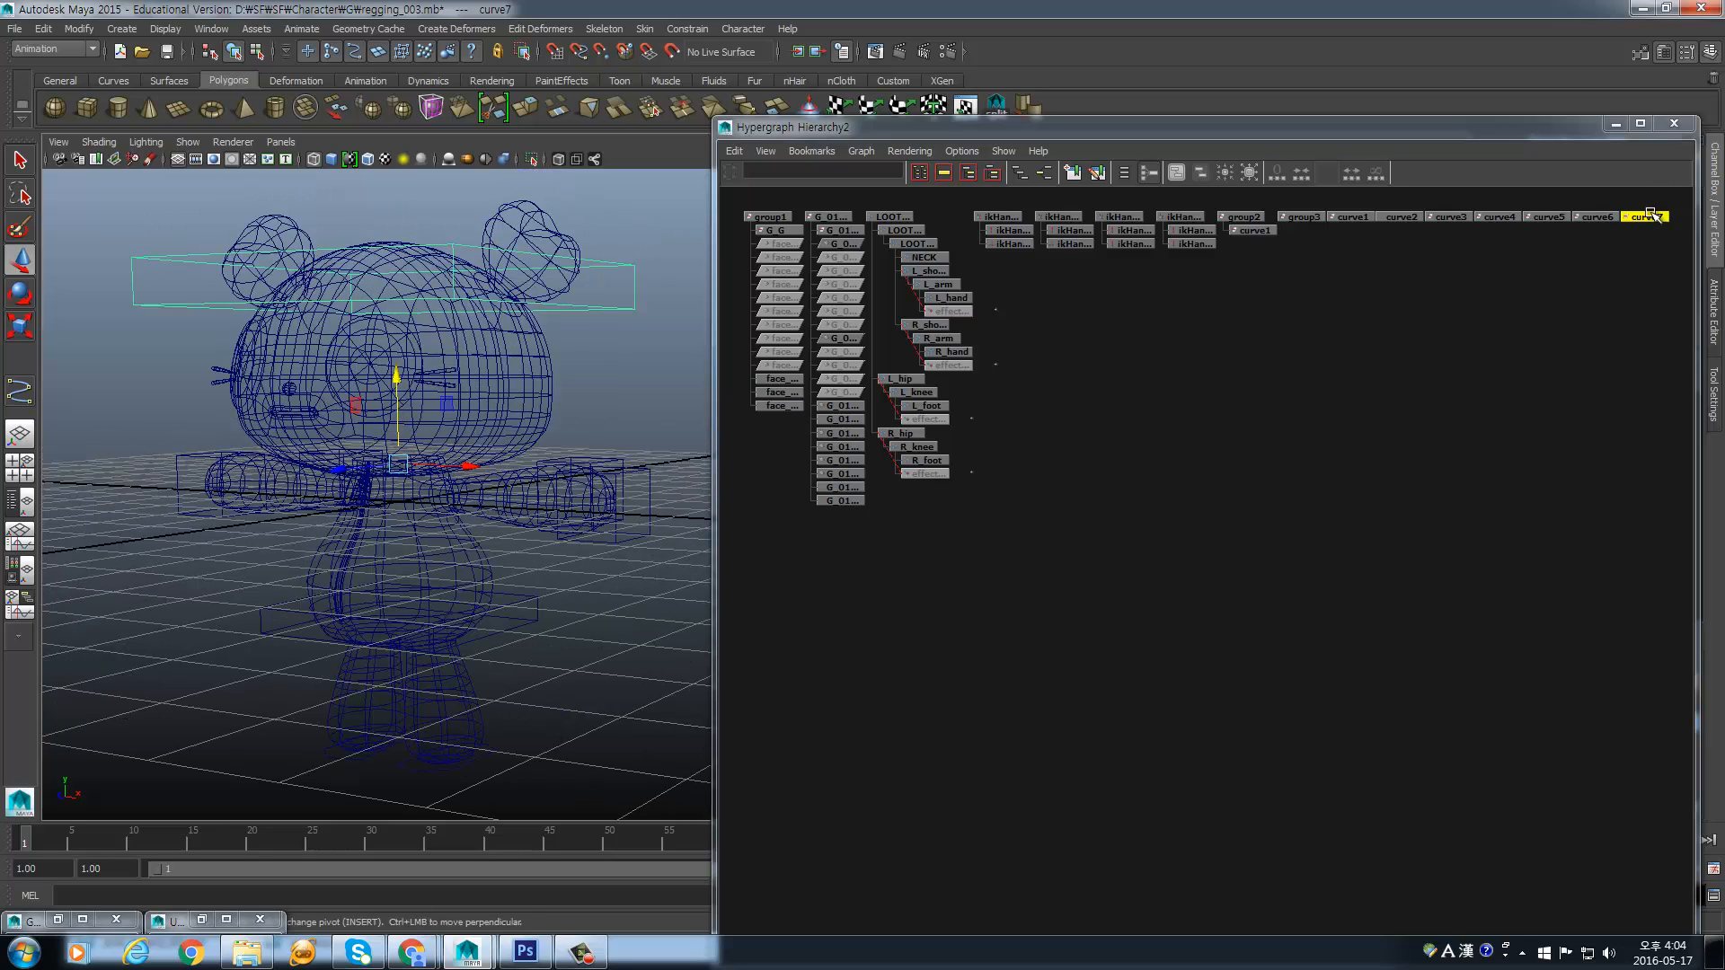
right_click(1650, 219)
left_click(1657, 346)
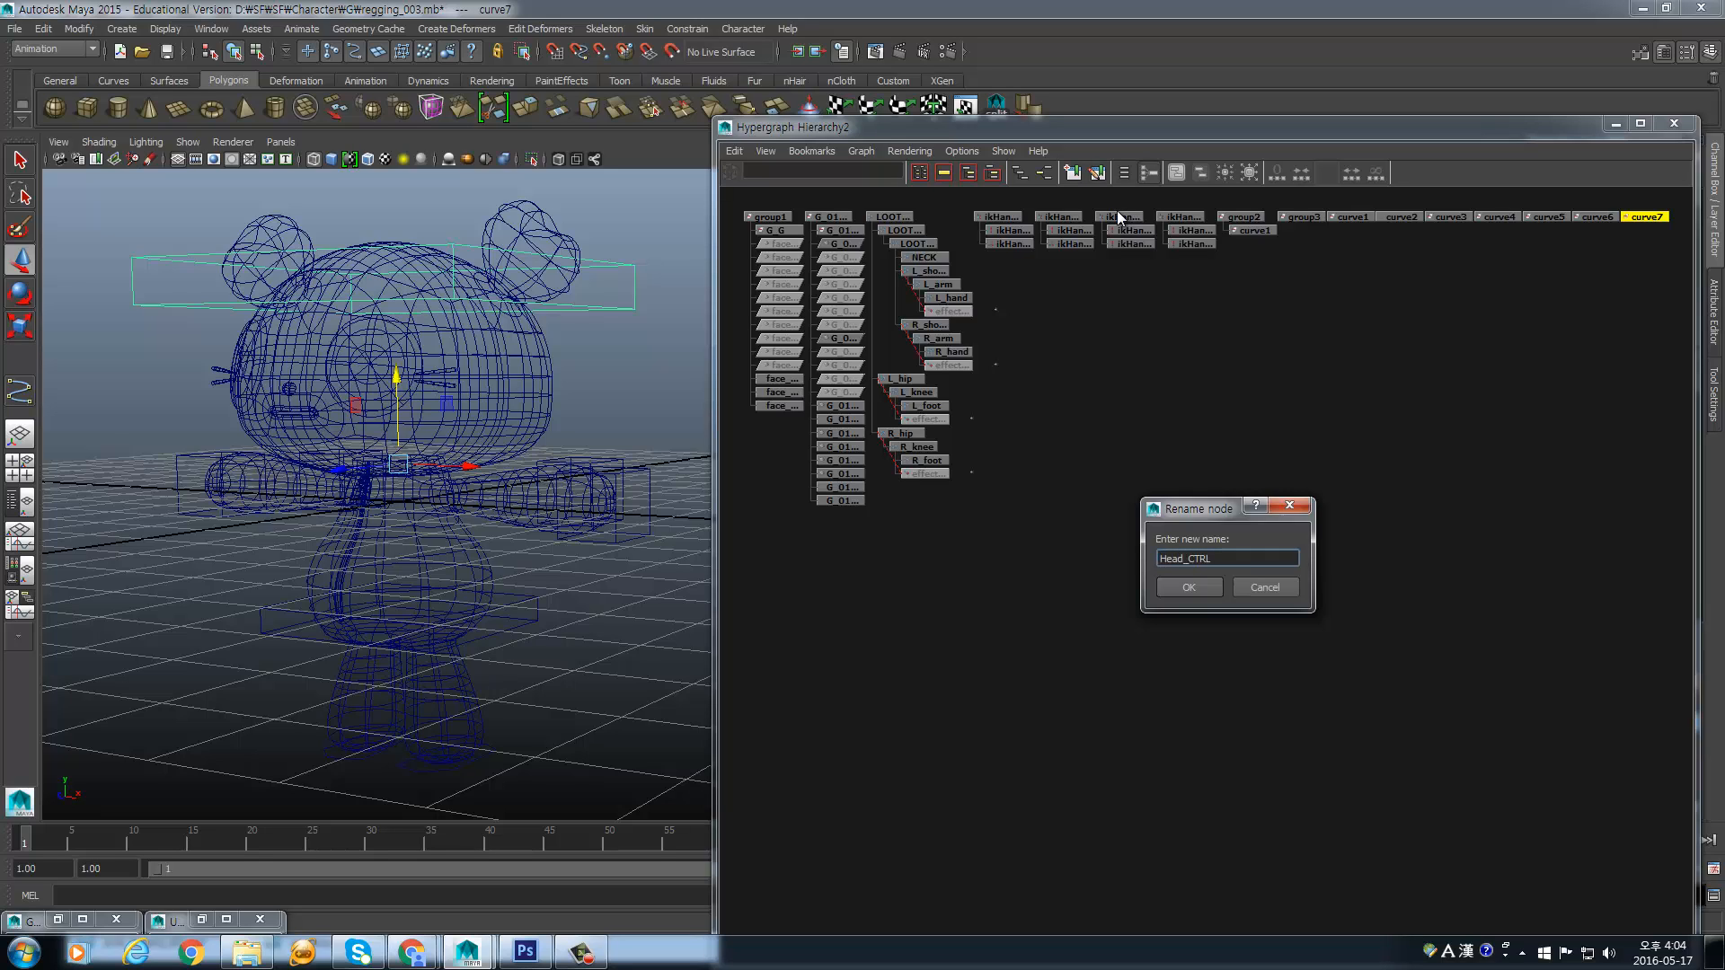
key("Return")
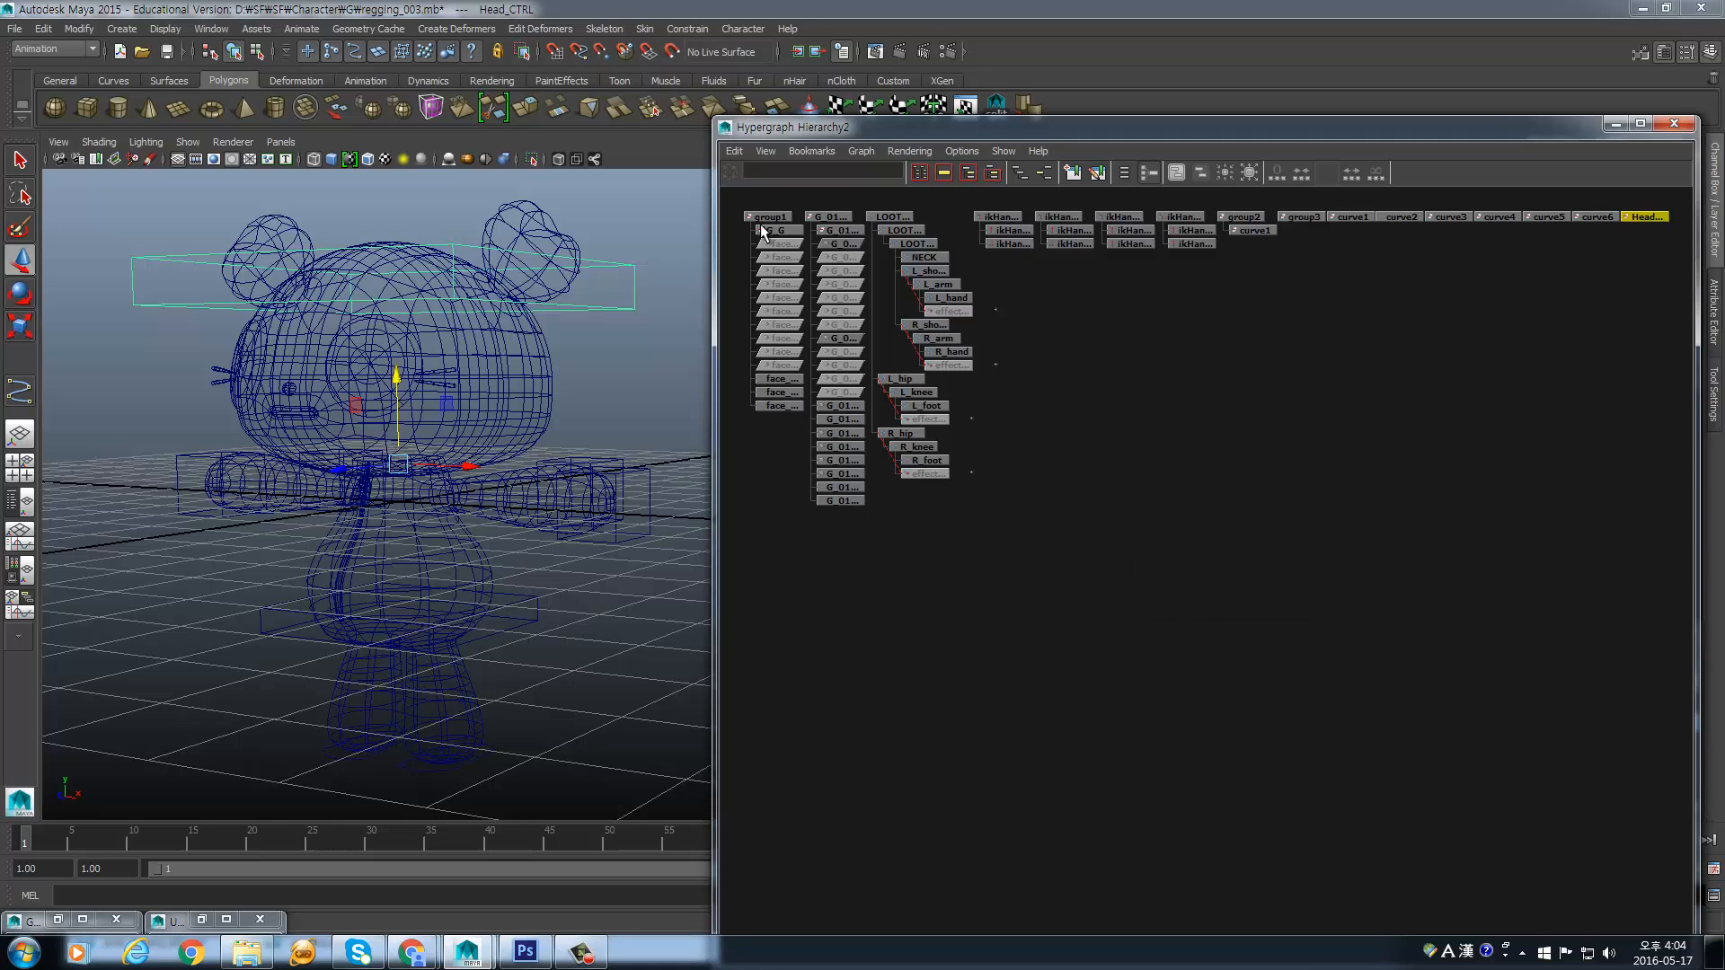
- Rename the pelvis control box as Spine_CTRL in the Hypergraph
left_click(518, 634)
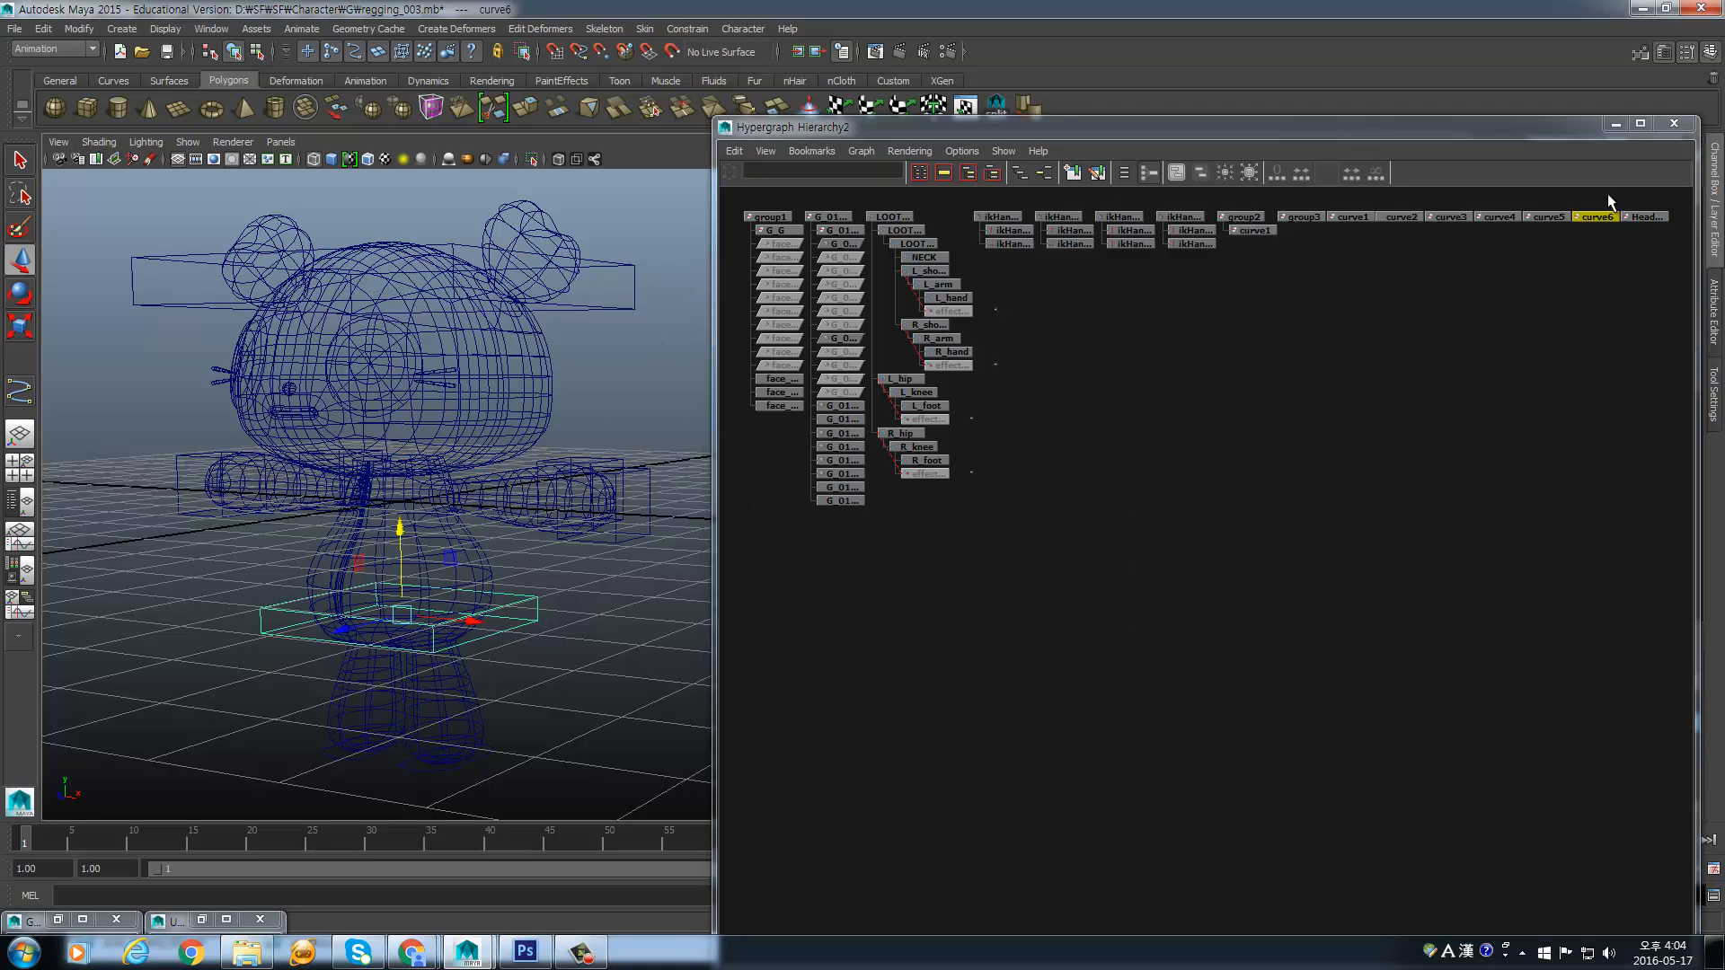
left_click(1594, 219)
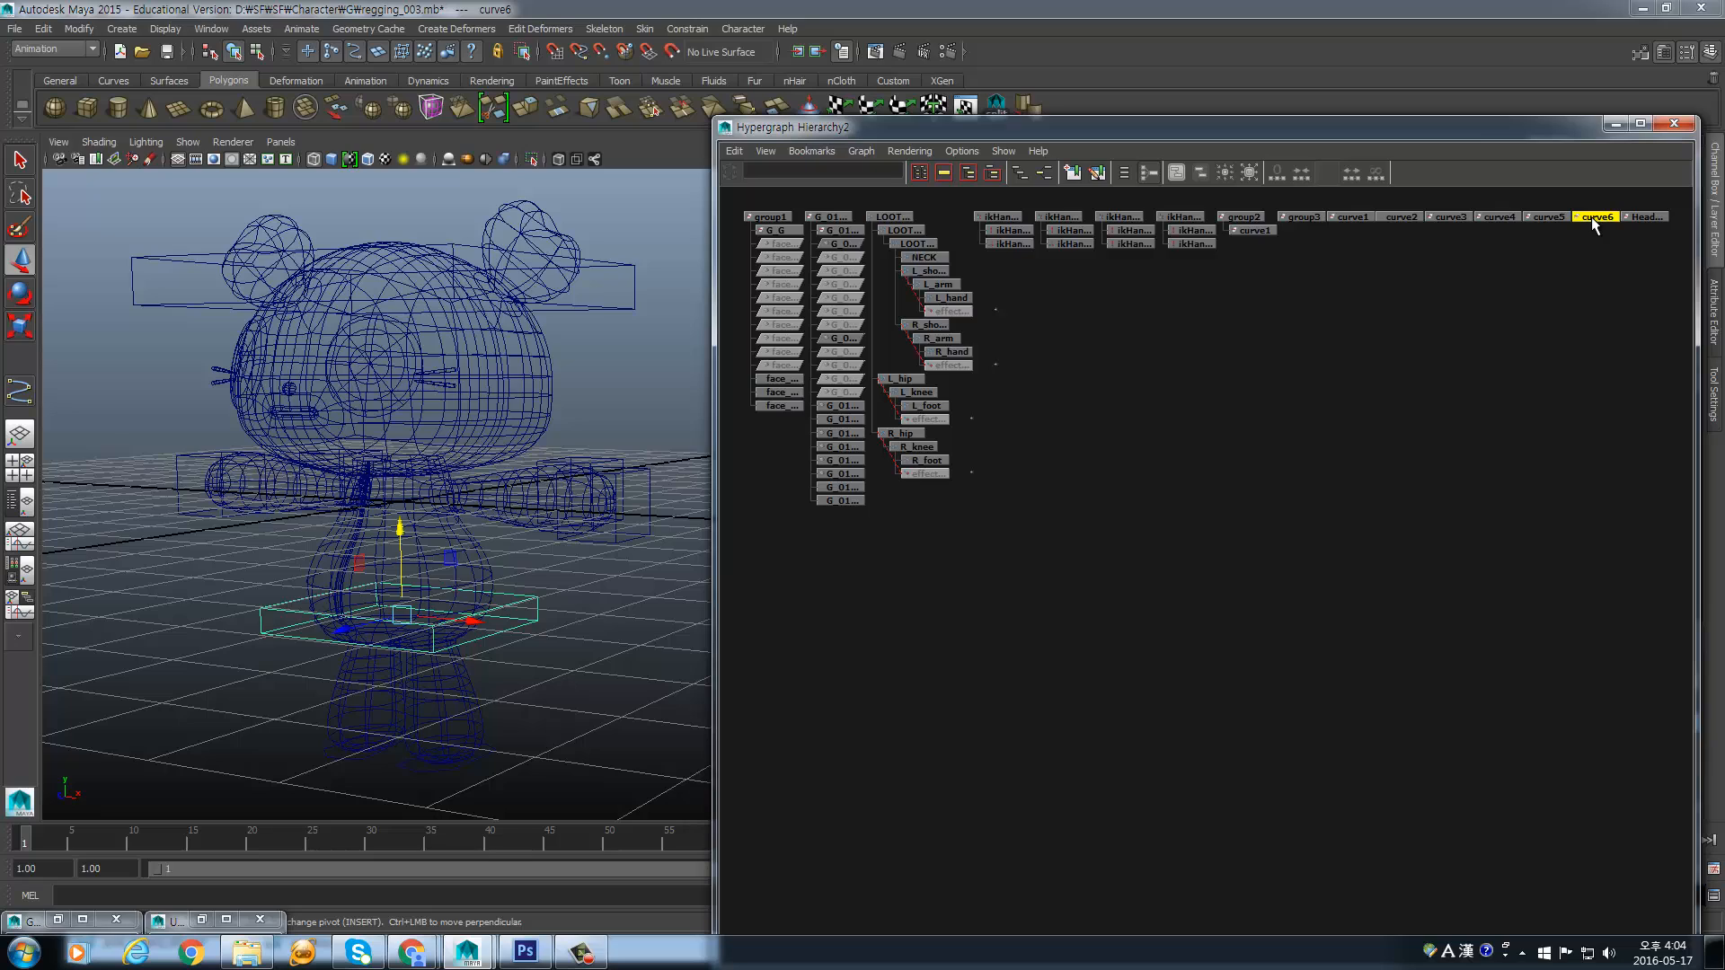
right_click(1593, 217)
left_click(1637, 341)
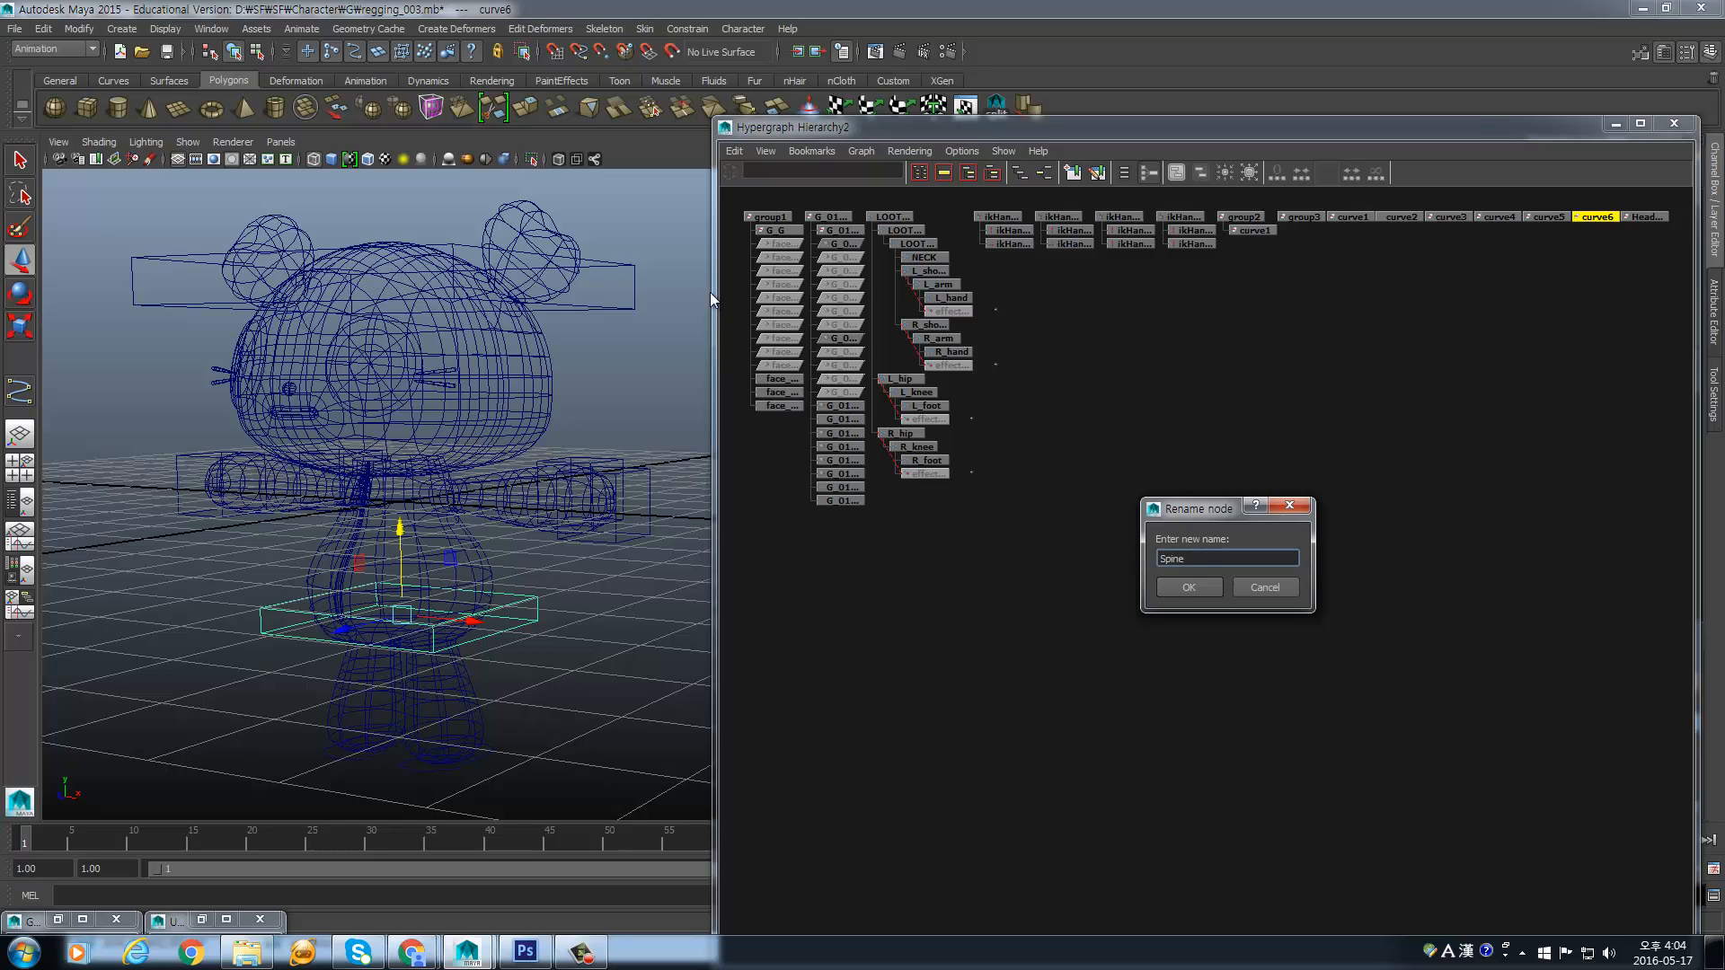
type("Spine_CTRL")
key("Return")
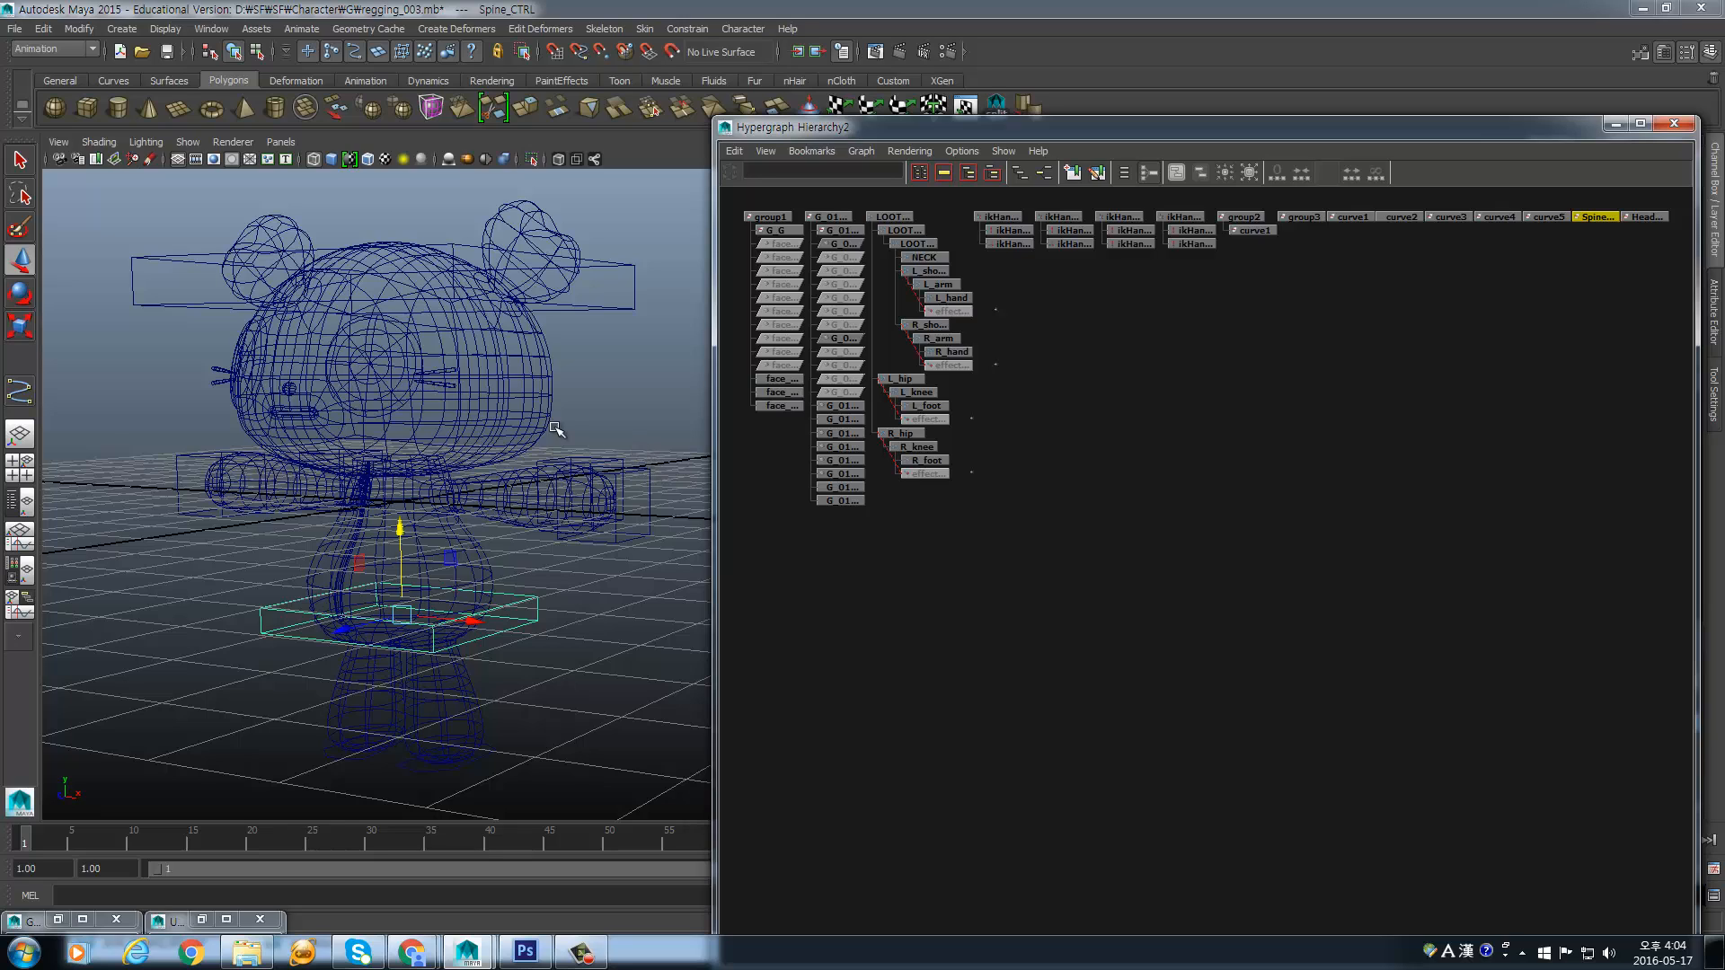
- Show the scene in the four-view layout with the Hypergraph minimized, and save the scene
left_click_drag(510, 586, 462, 385, "alt")
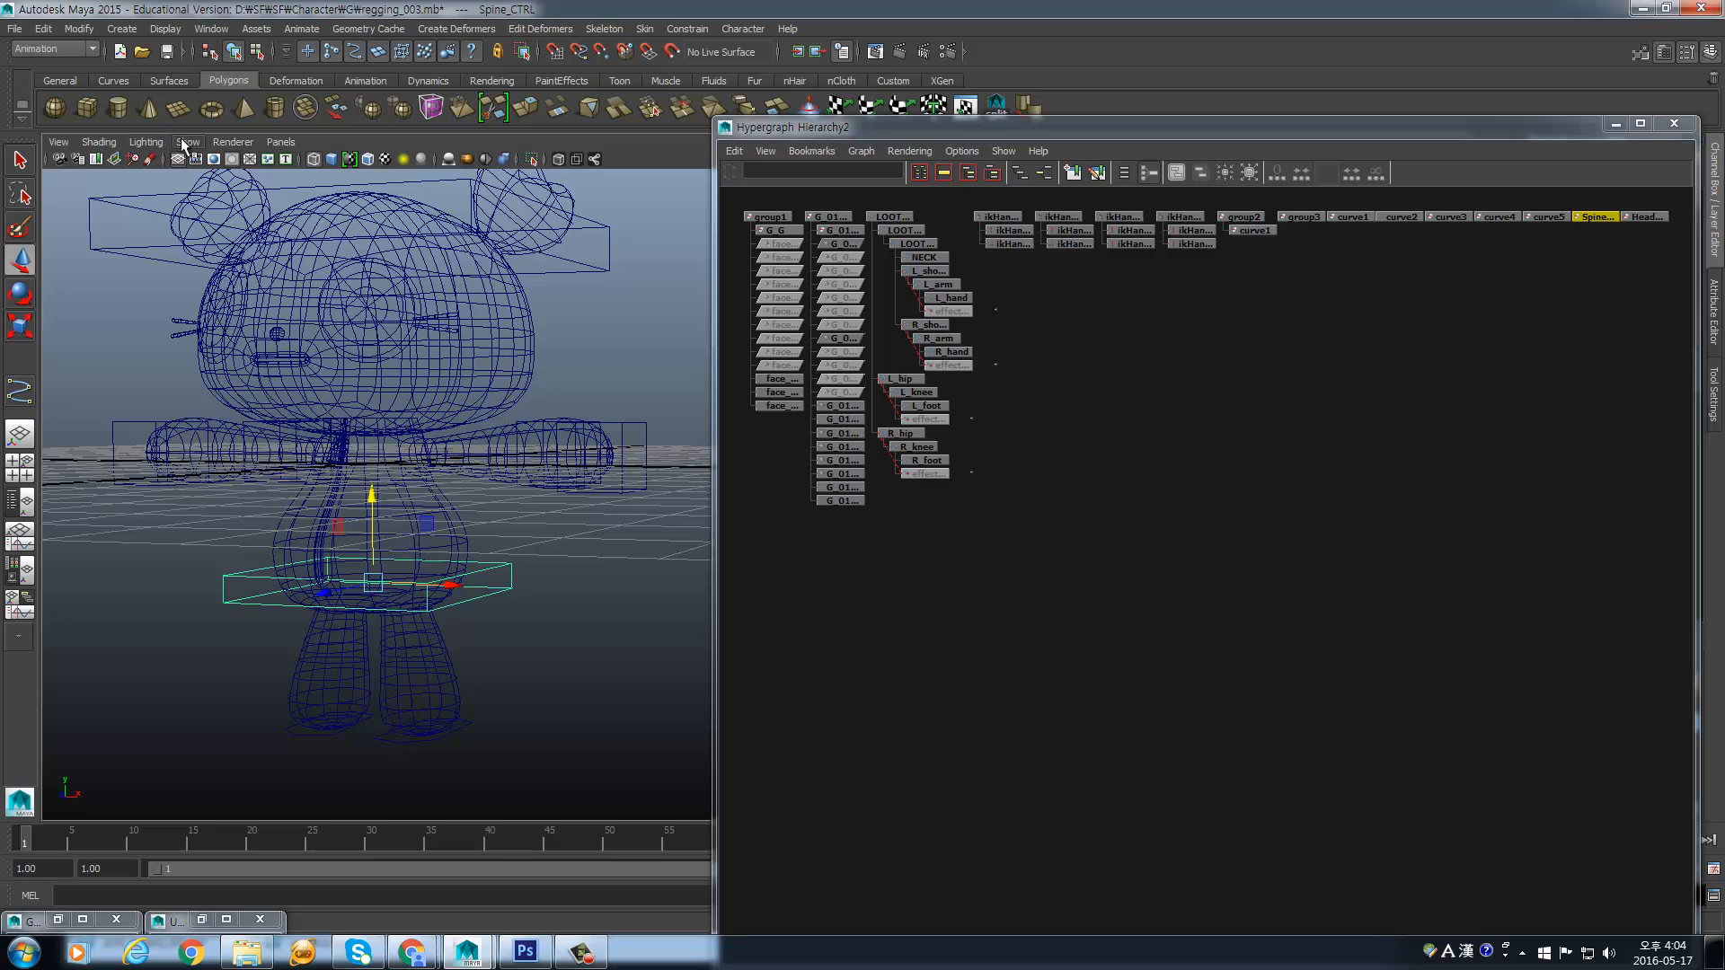
left_click(1616, 123)
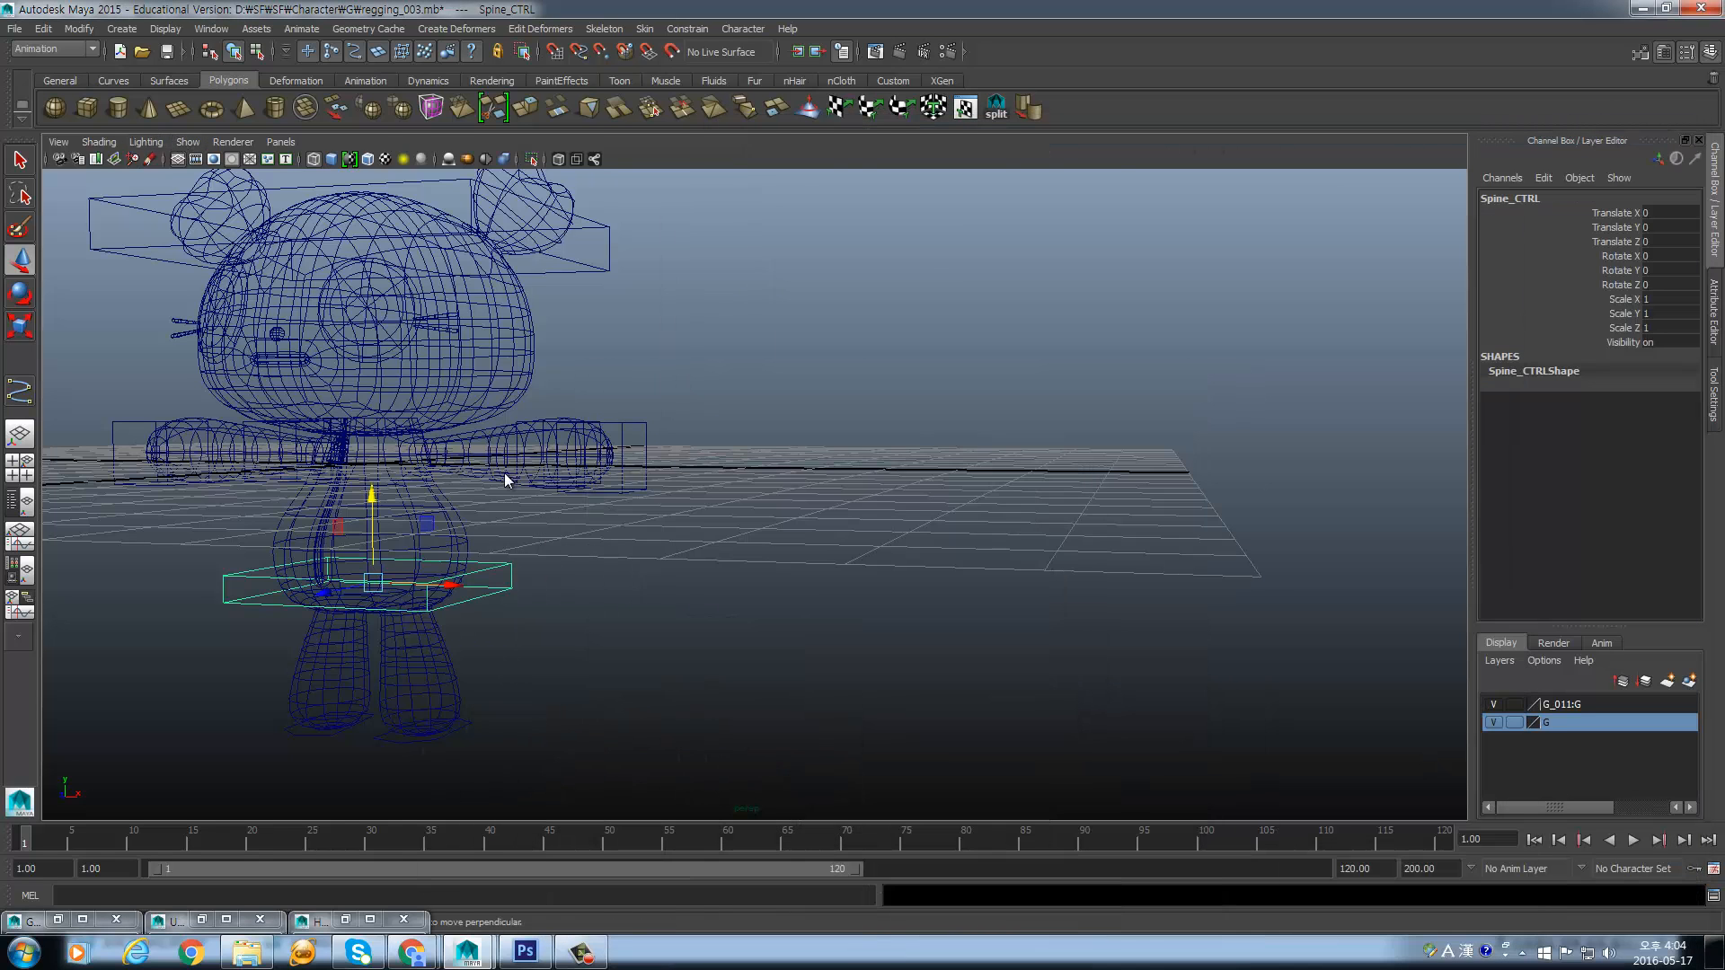
key("space")
scroll(526, 642, "up", 4)
middle_click_drag(530, 658, 319, 620, "alt")
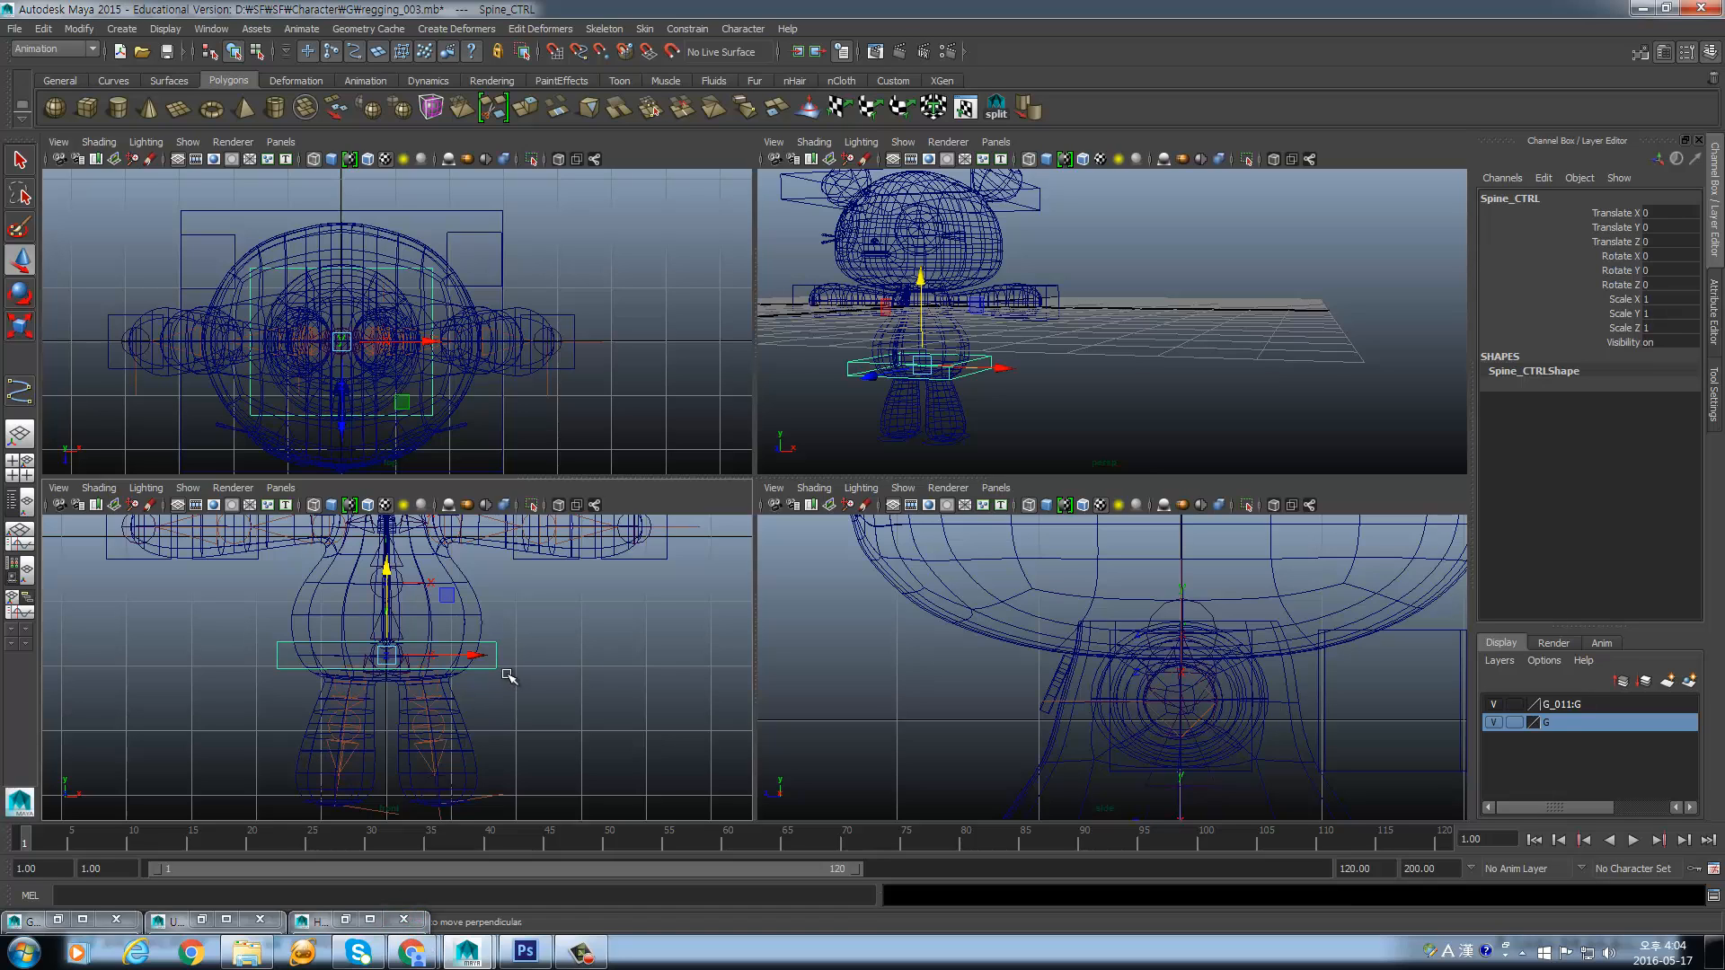
left_click(14, 28)
left_click(52, 93)
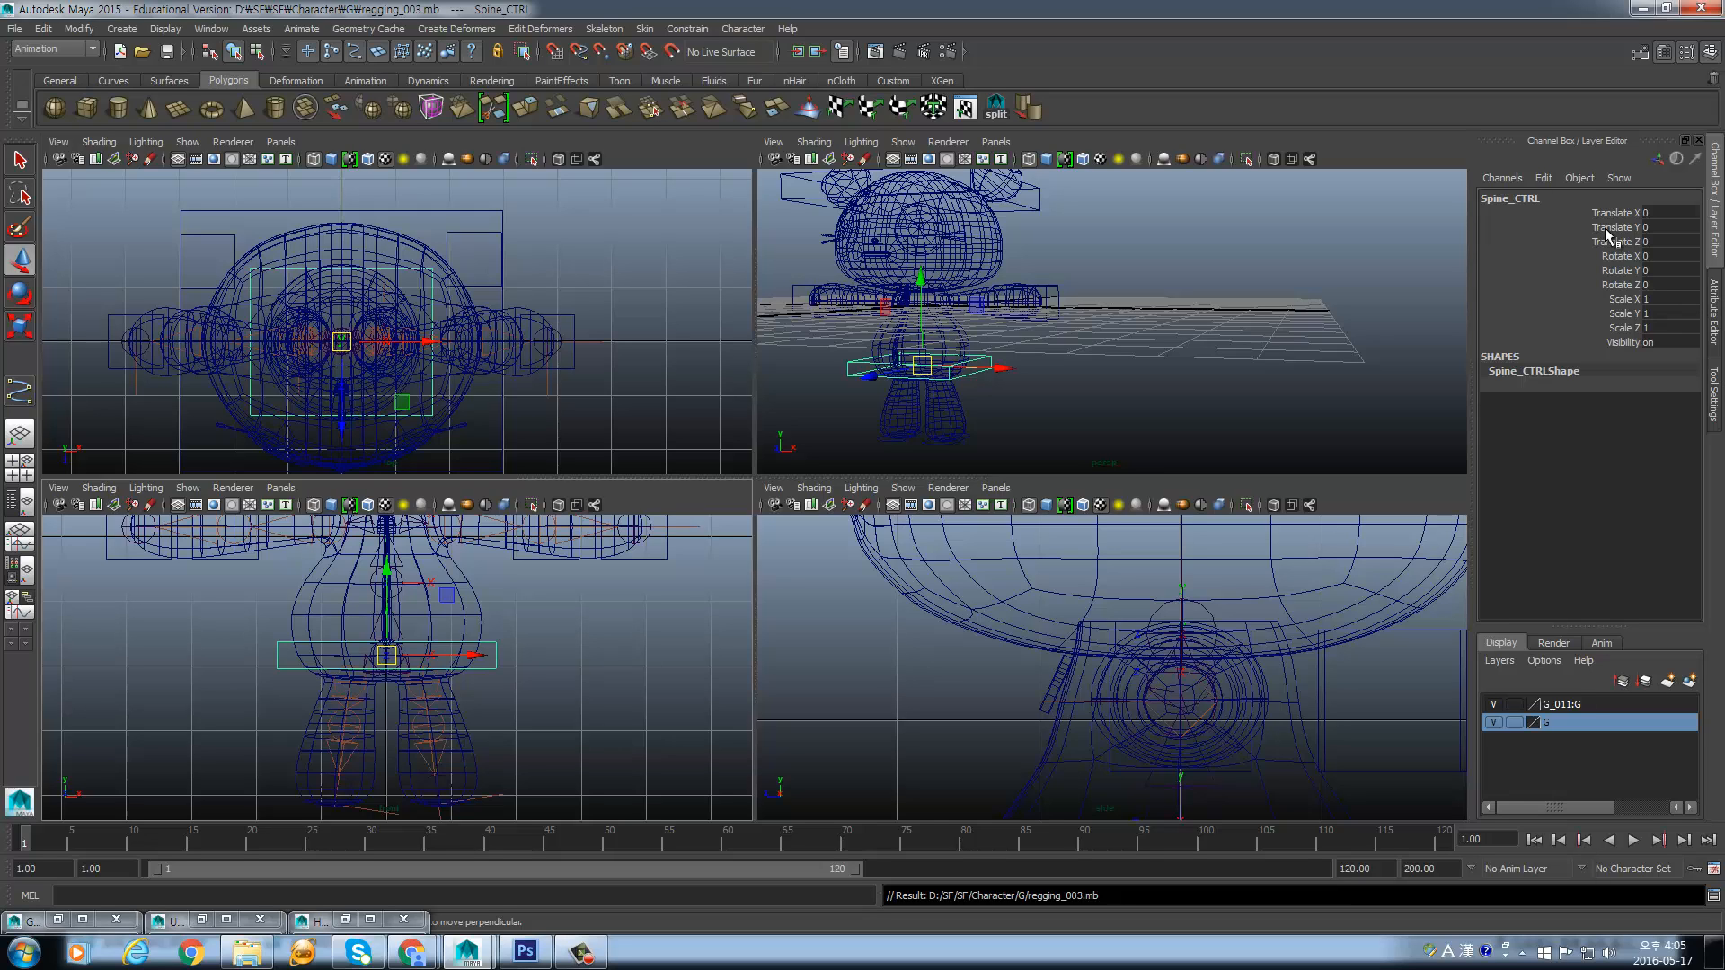
- Draw a polygon cube in the top view behind the character, at about X 0 and Z -7
left_click(88, 113)
middle_click_drag(455, 329, 363, 531, "alt")
middle_click_drag(438, 231, 427, 333, "alt")
left_click_drag(240, 205, 290, 268)
left_click_drag(291, 247, 281, 210)
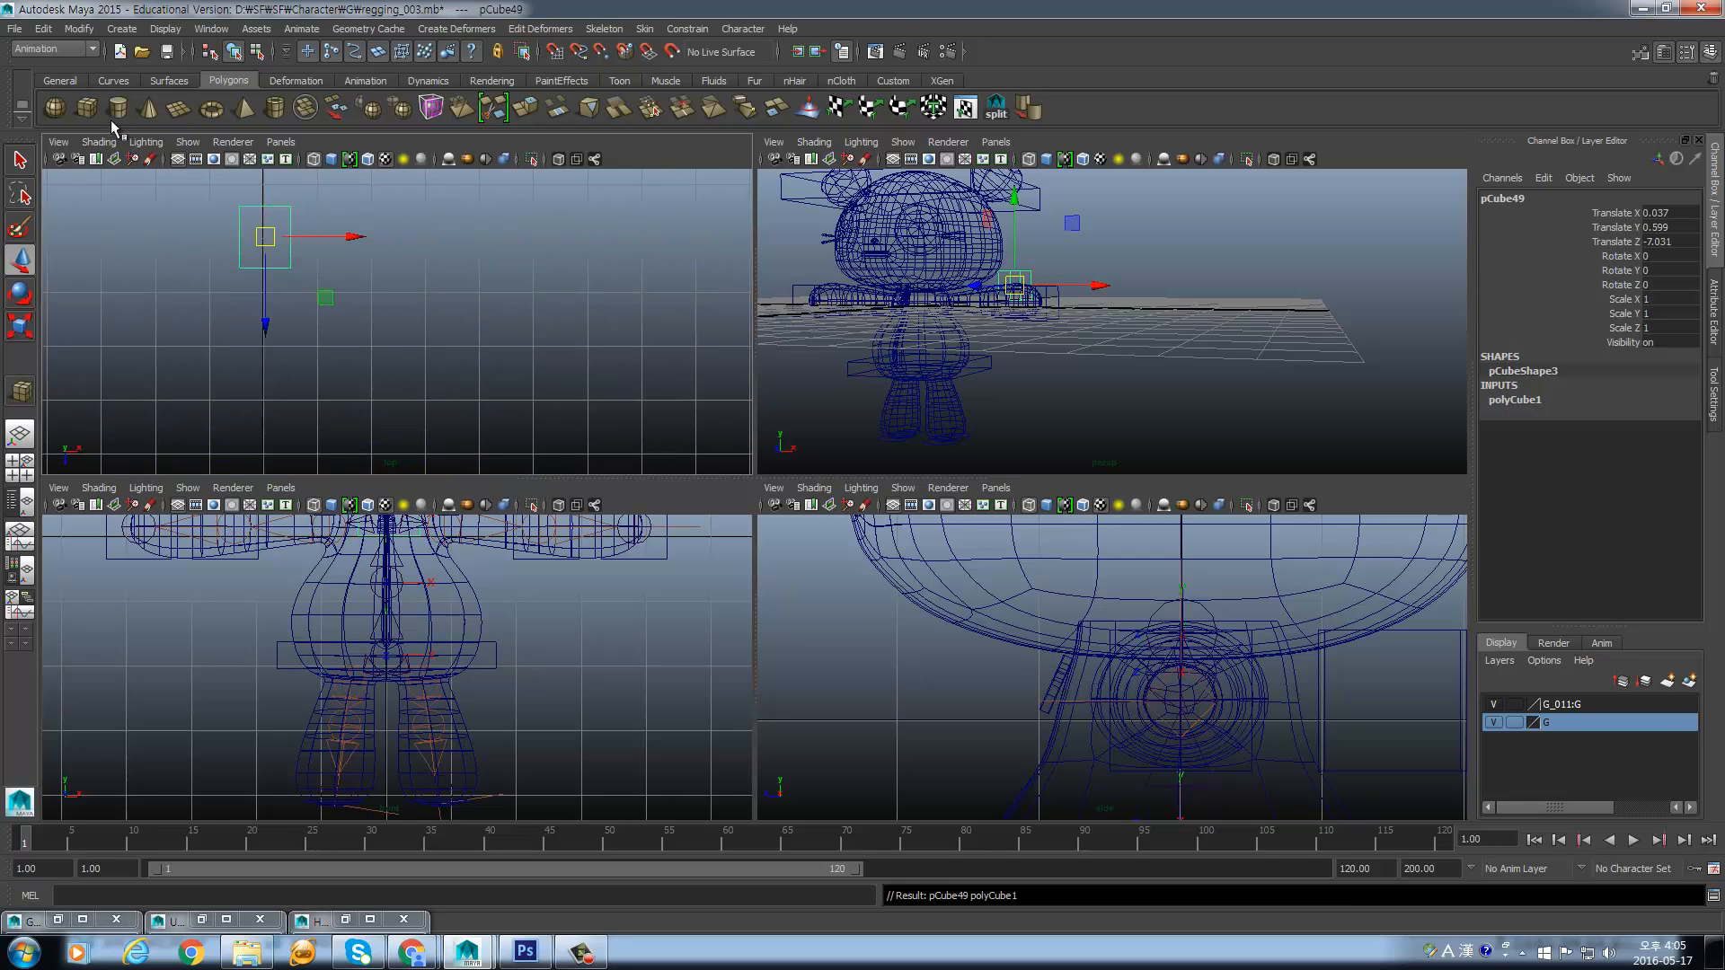
- Draw a polygon cone in the top view beside the cube, at about X 4.2 and Z -7.1
left_click(151, 108)
left_click_drag(493, 234, 605, 308)
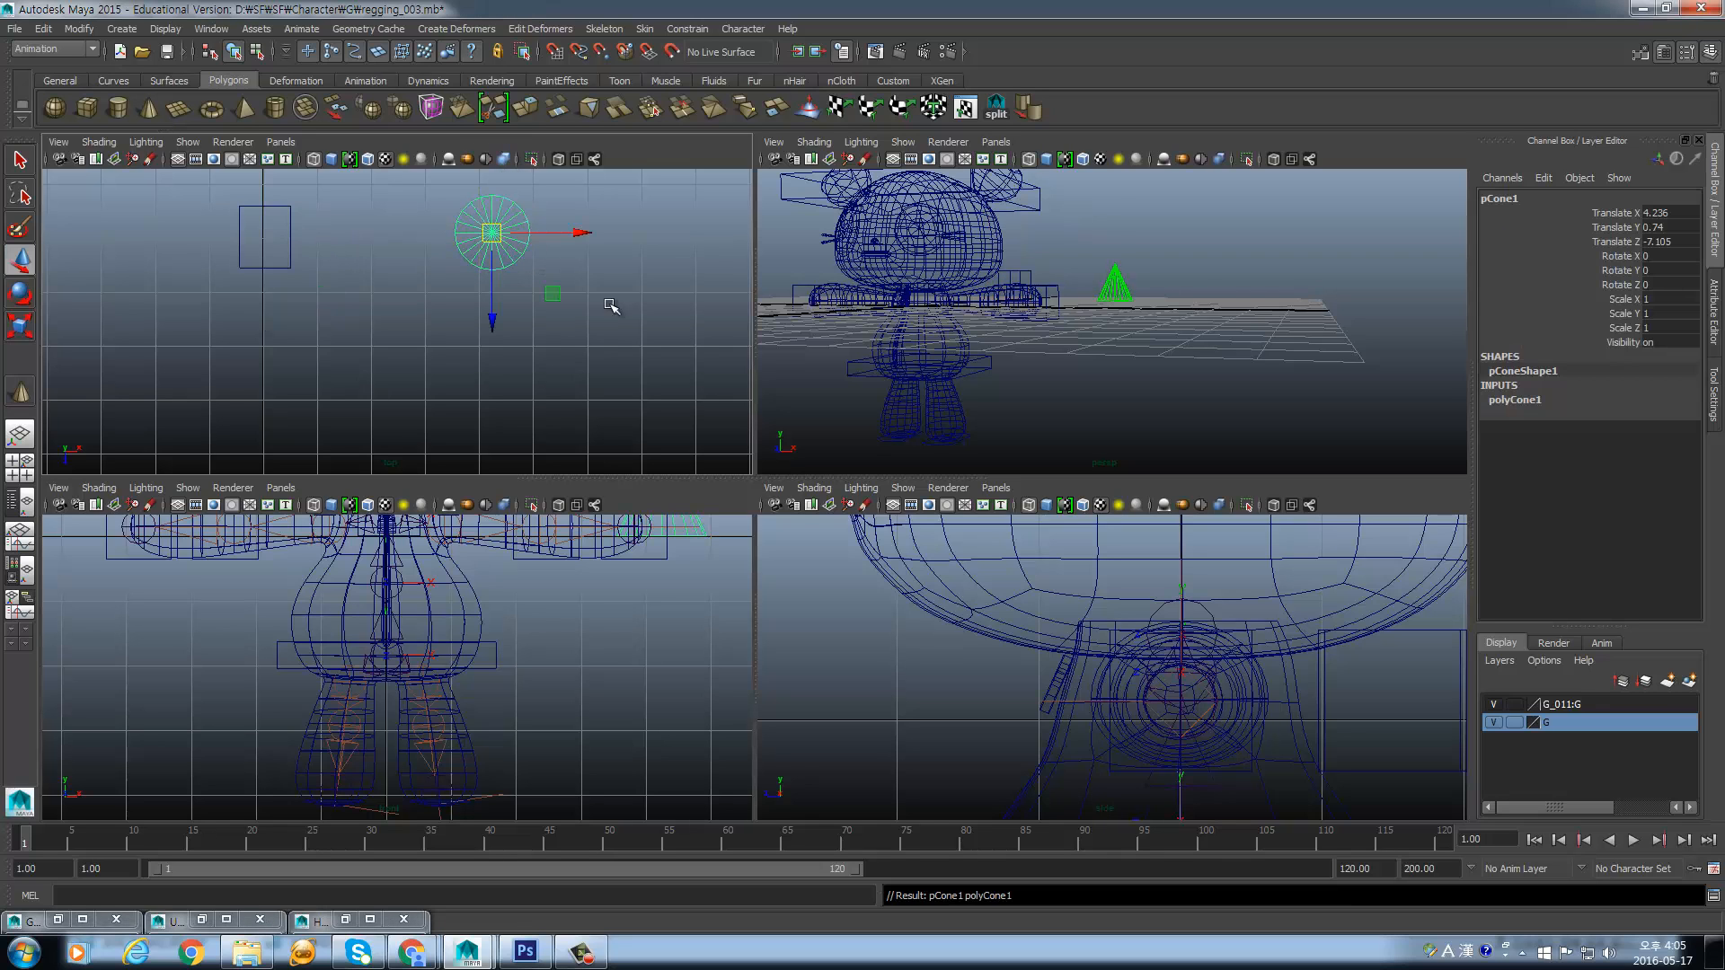
left_click_drag(1121, 296, 1154, 250, "alt")
middle_click_drag(1155, 250, 823, 426, "alt")
left_click(857, 327)
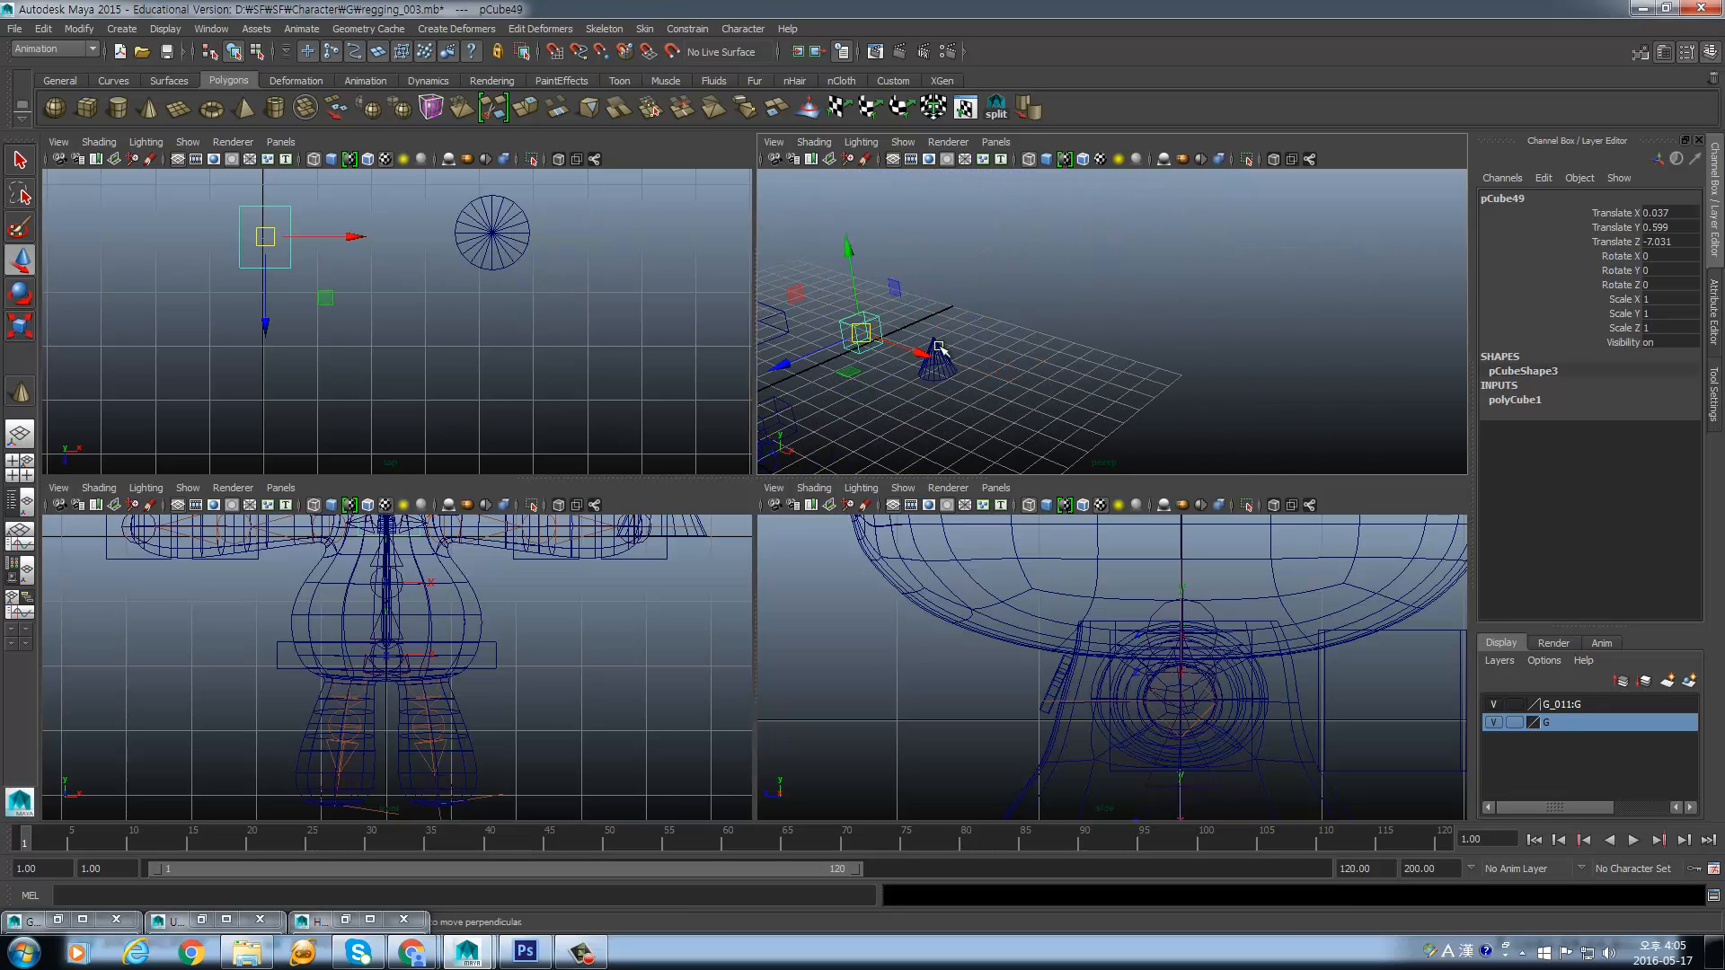
left_click(939, 350)
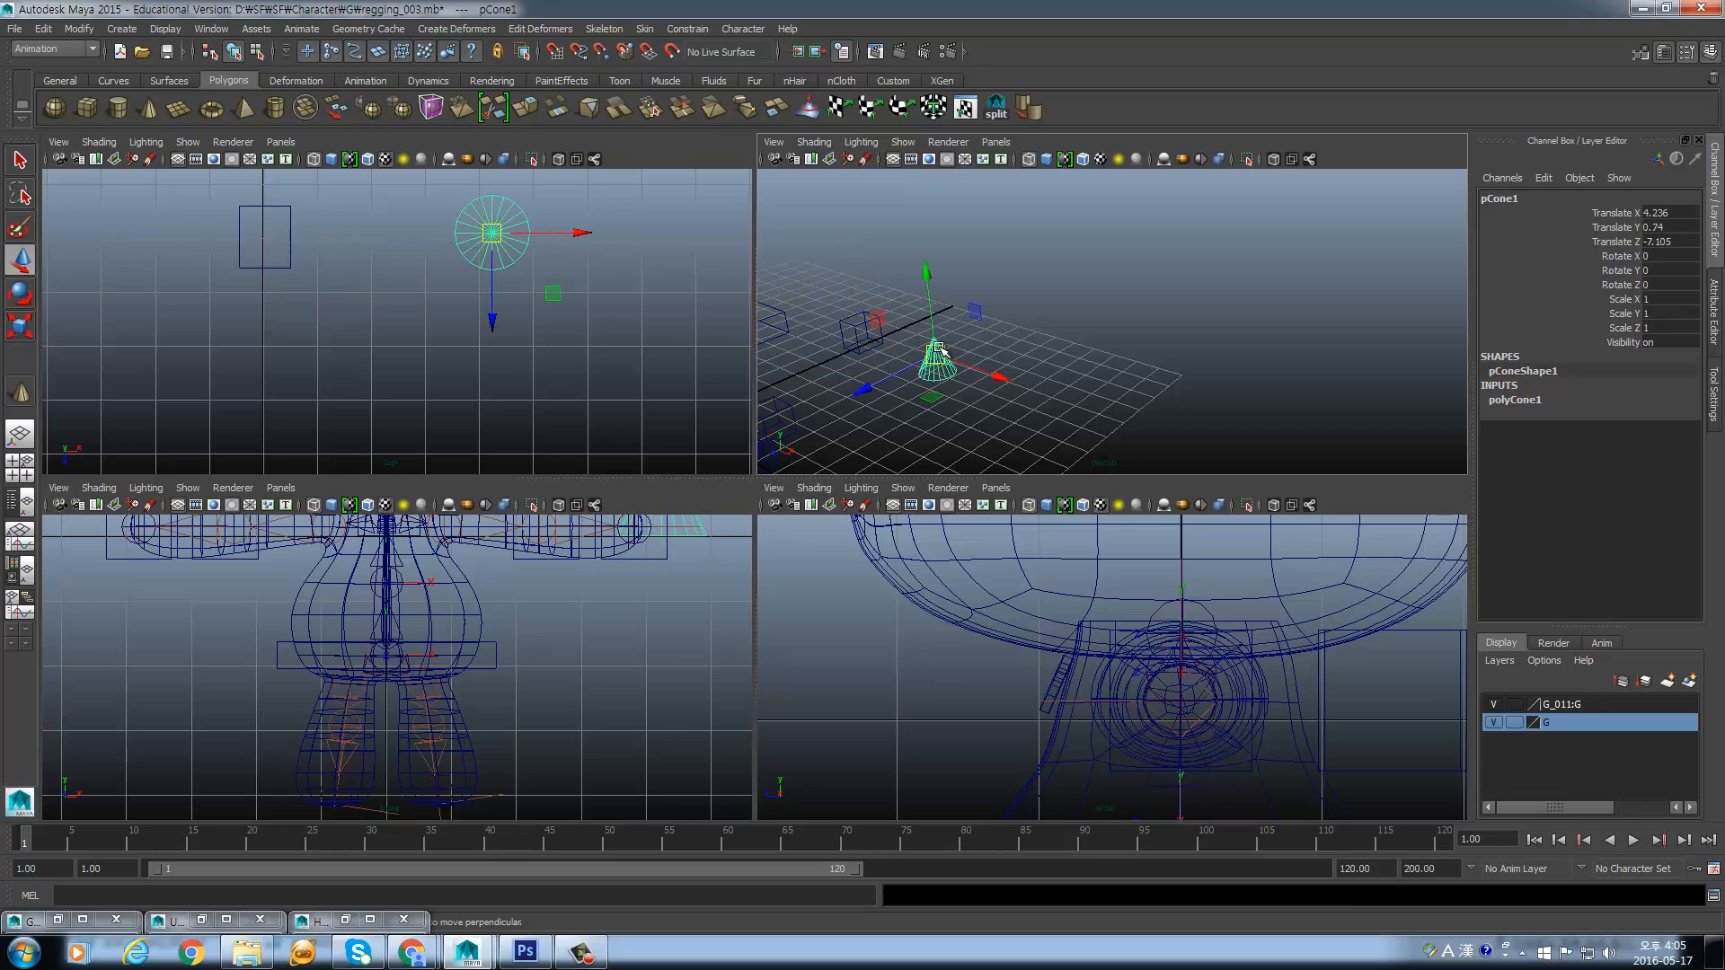
- Open the Expression Editor with the cube selected and set its select filter to list expressions by name
left_click(852, 323)
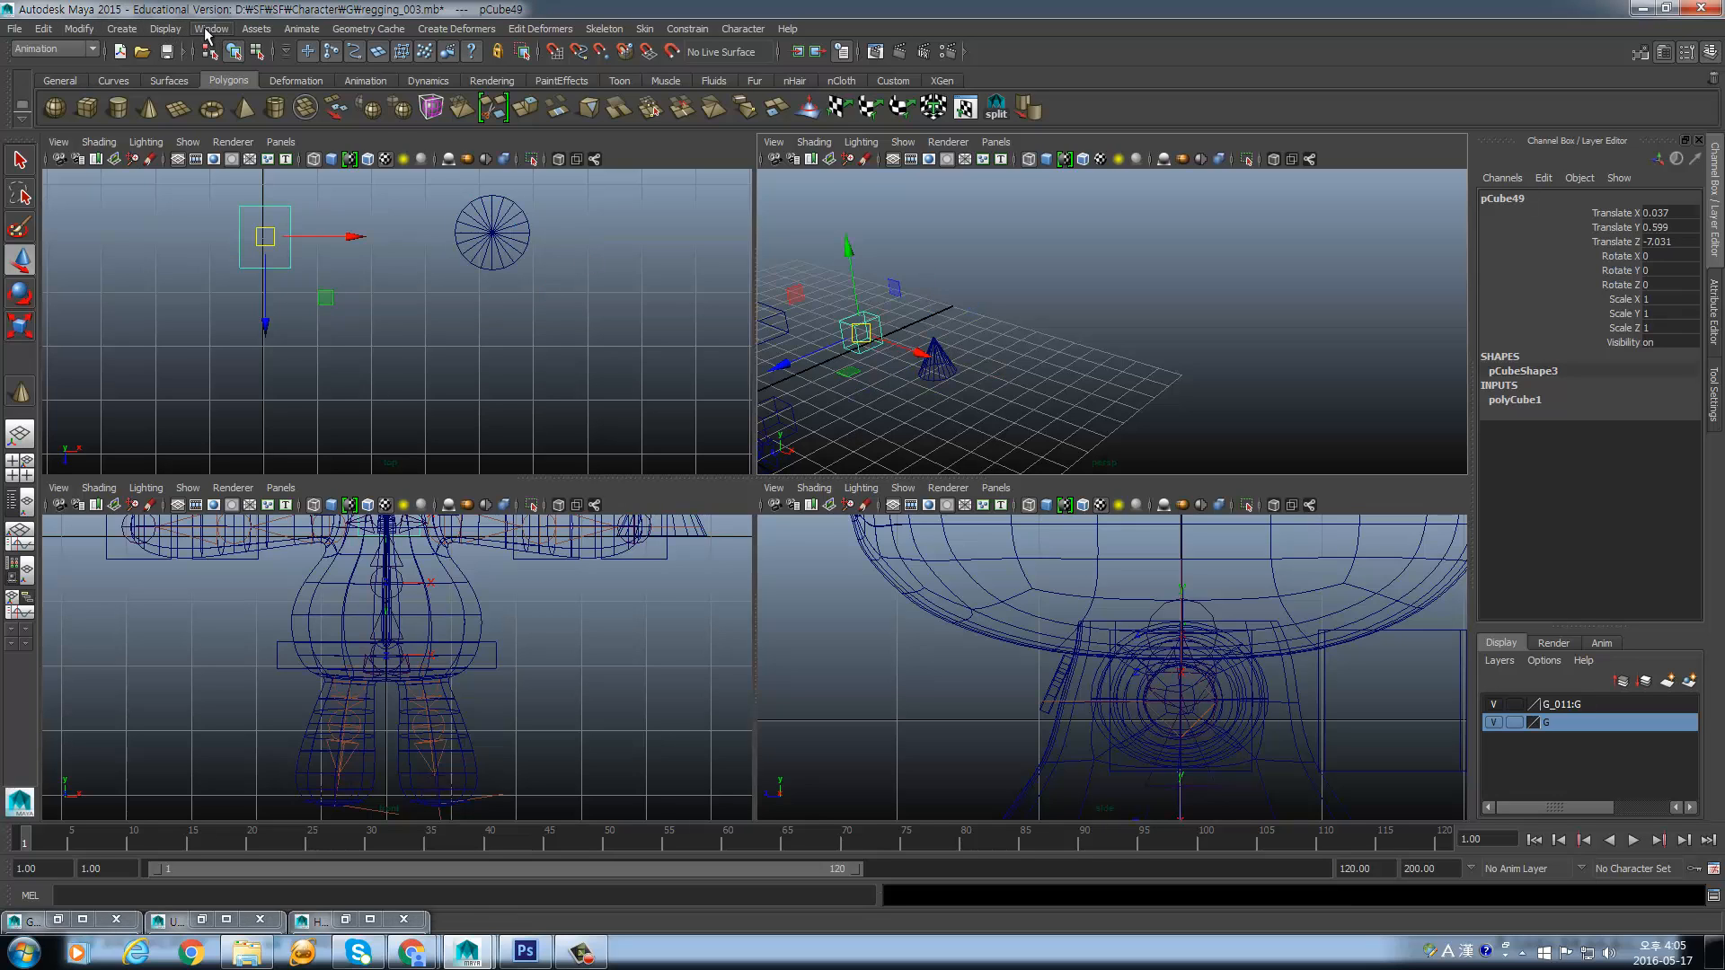
left_click(206, 33)
mouse_move(288, 88)
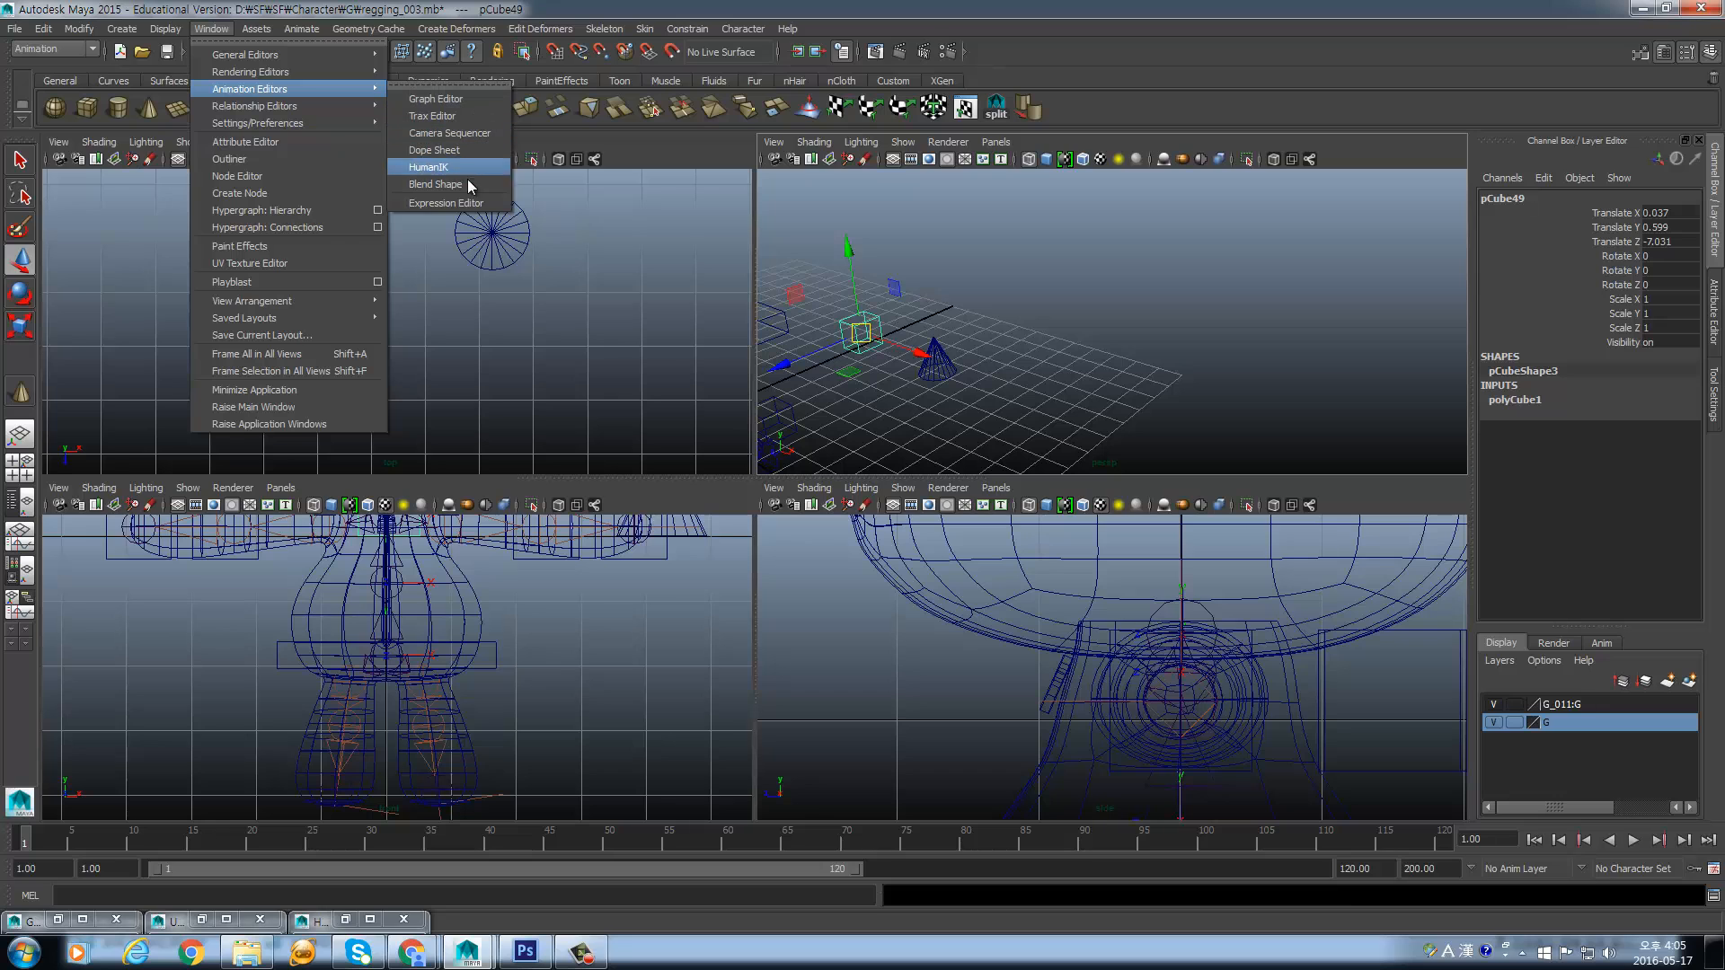
left_click(444, 202)
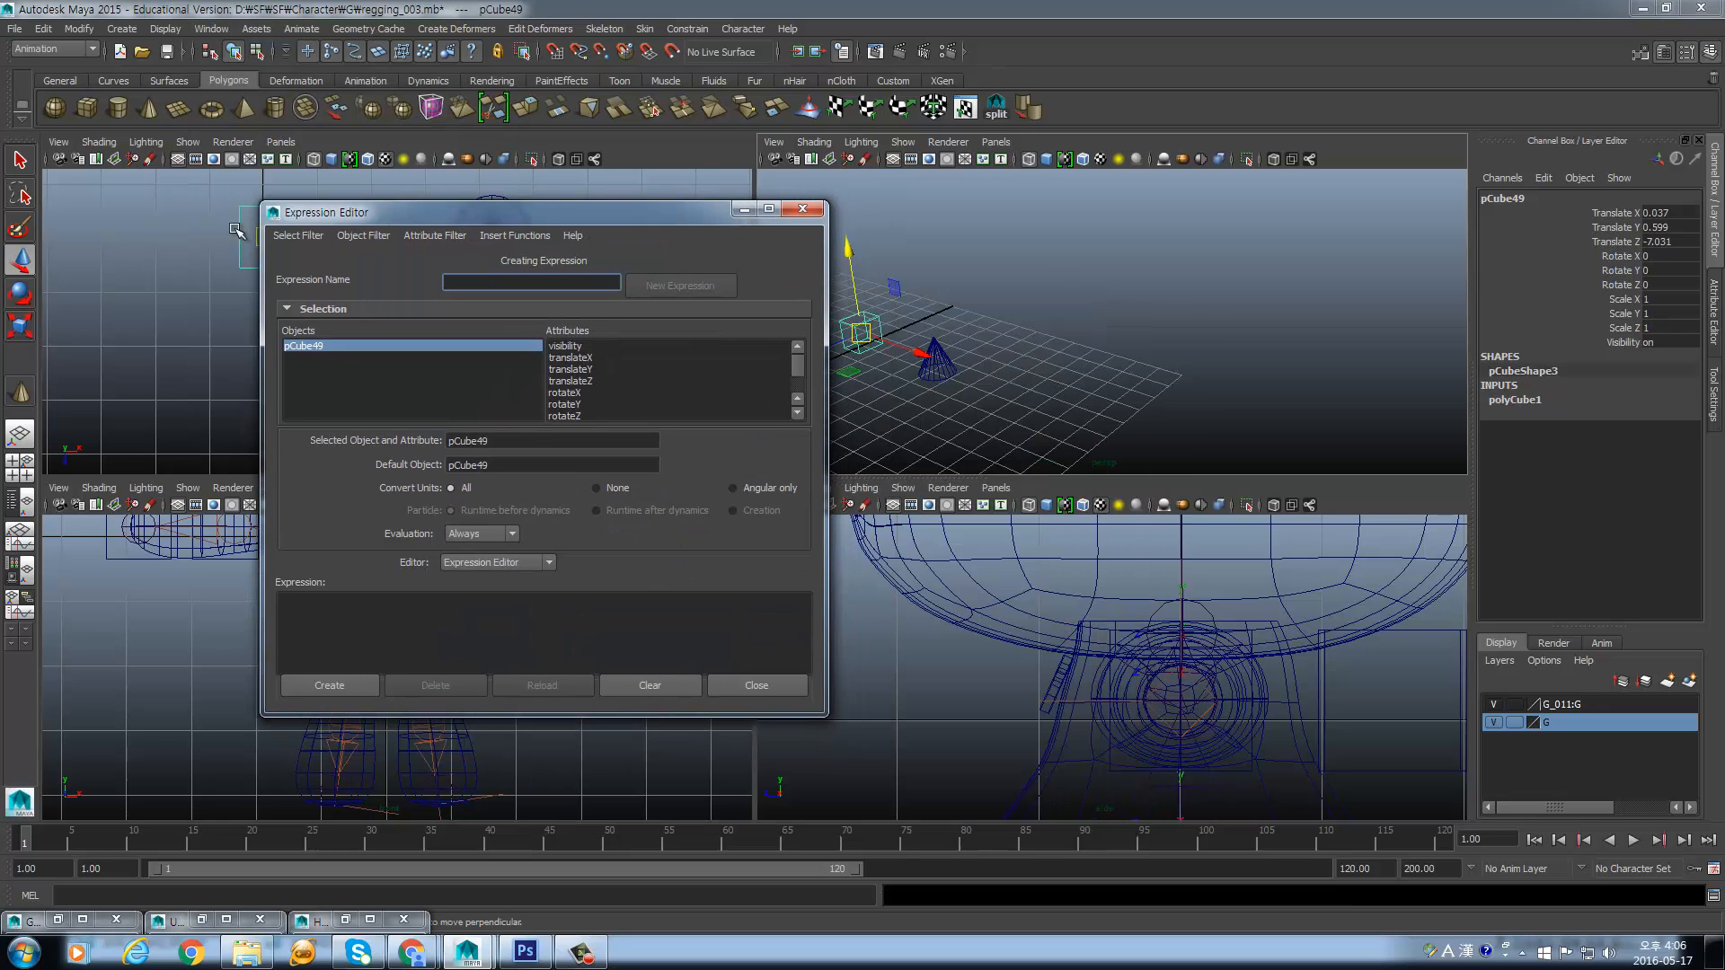
left_click(298, 236)
left_click(319, 256)
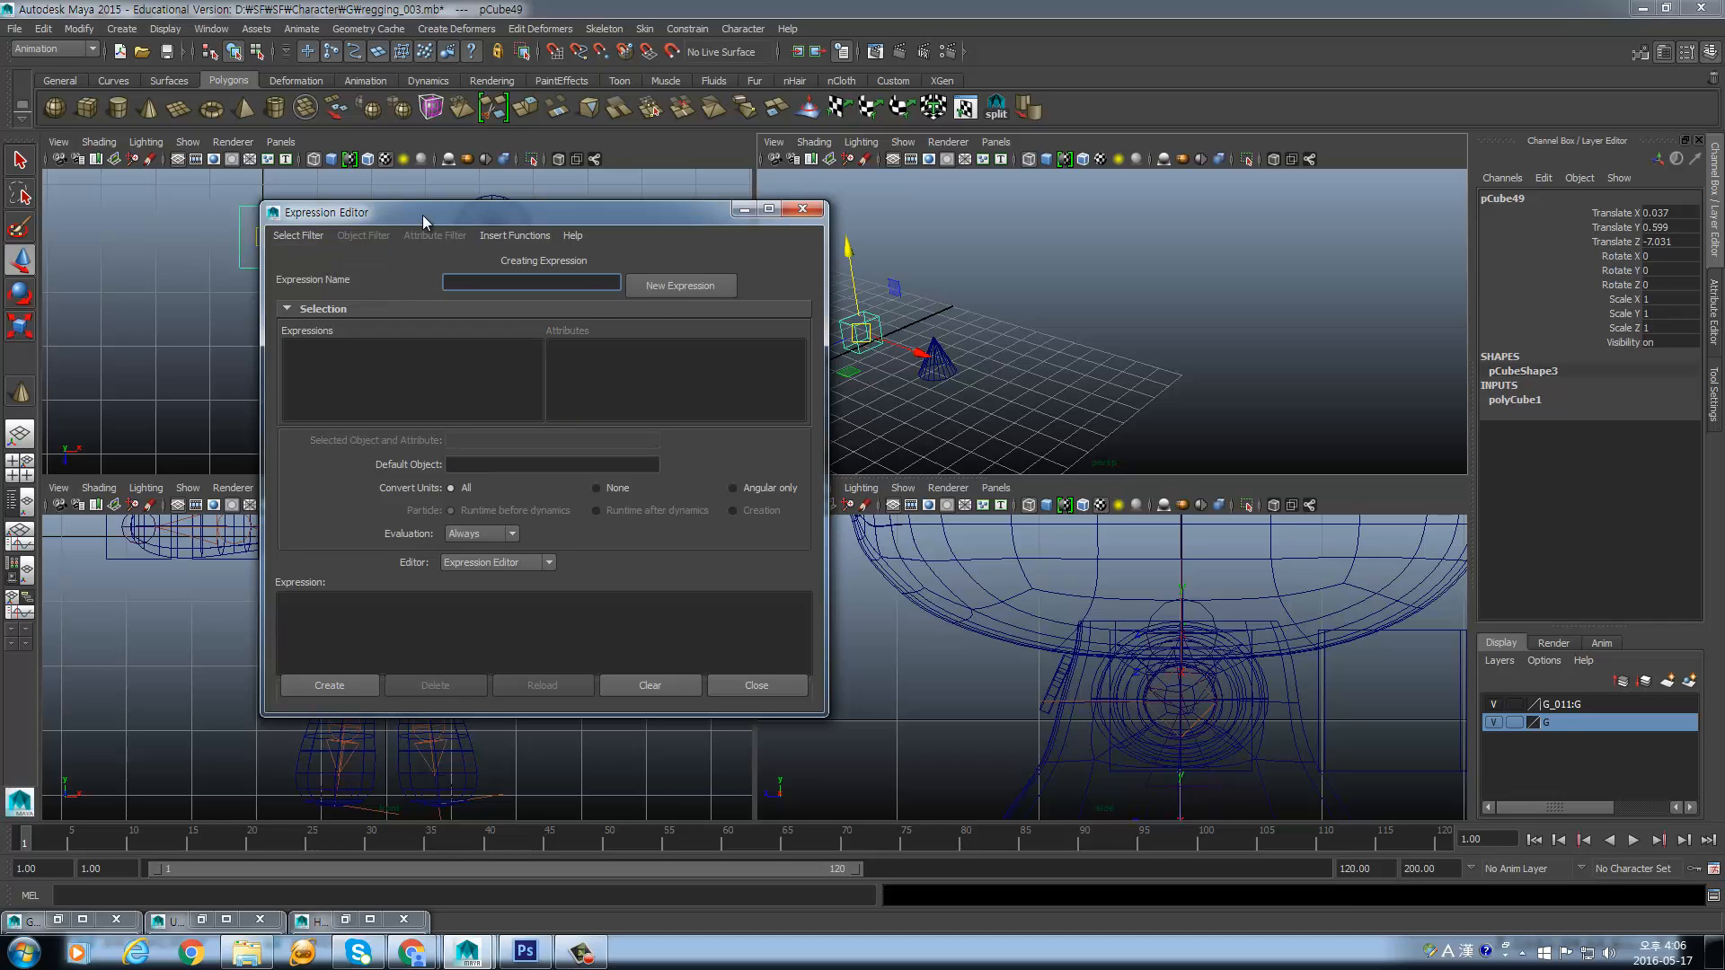
- Begin a new expression for the cube with "pCube49.translateX =" as its left side
left_click_drag(448, 210, 450, 262)
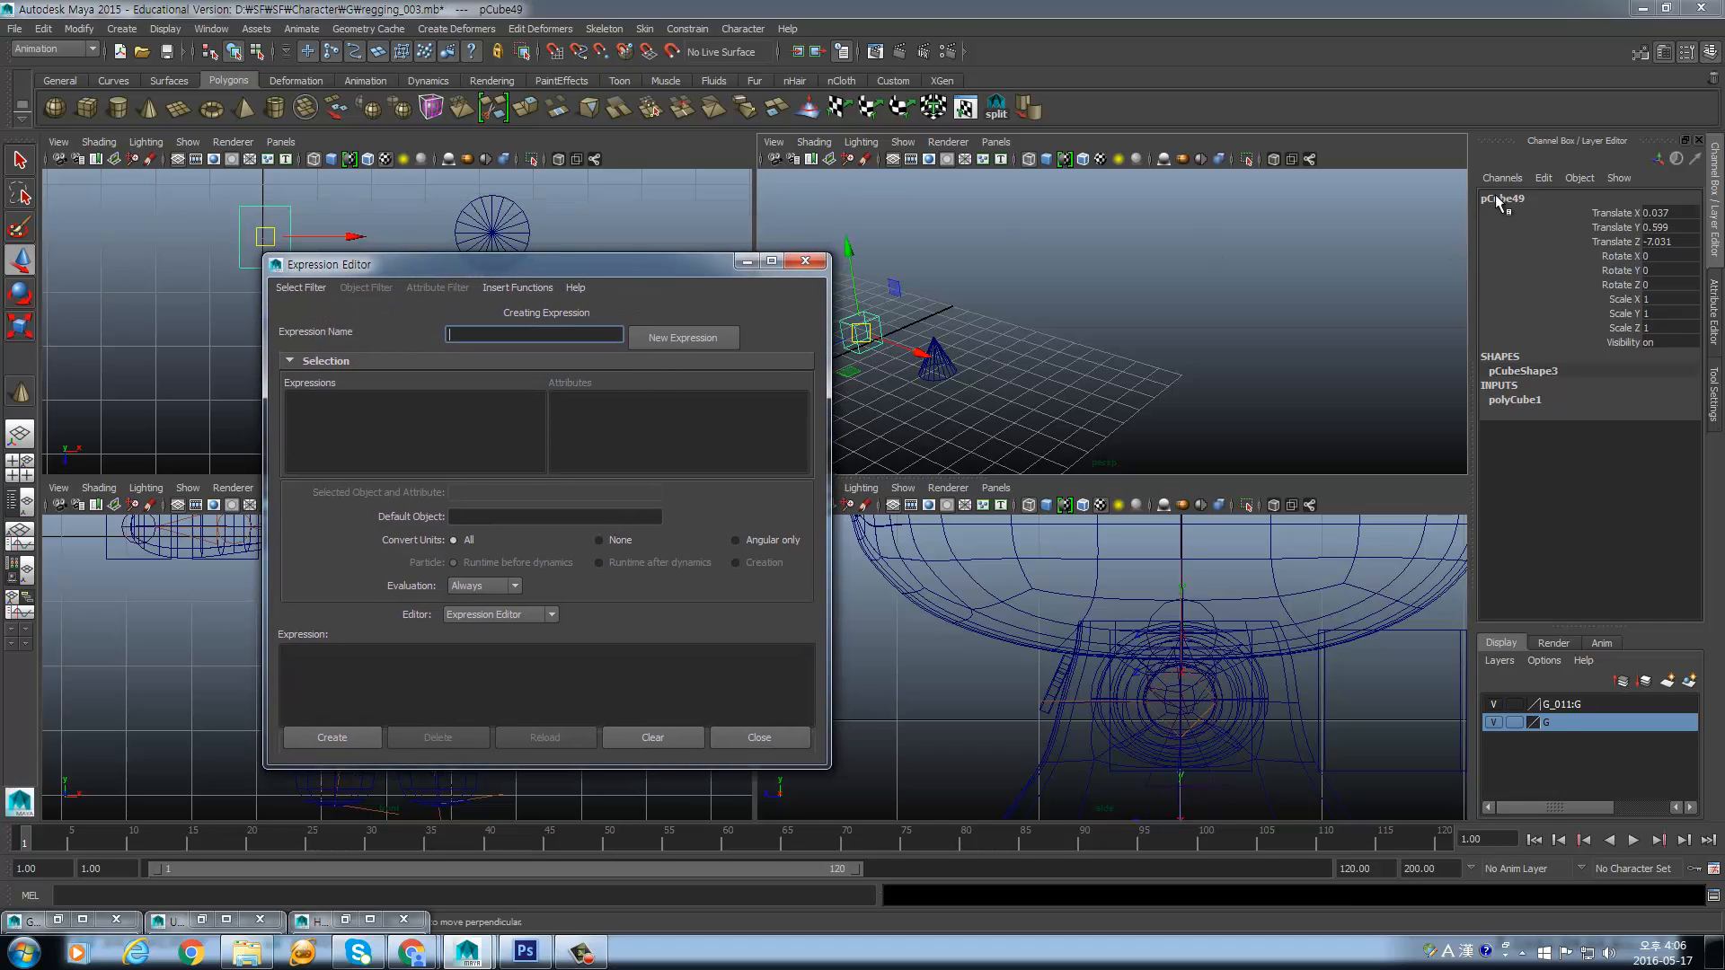
left_click(1531, 200)
key("ctrl+c")
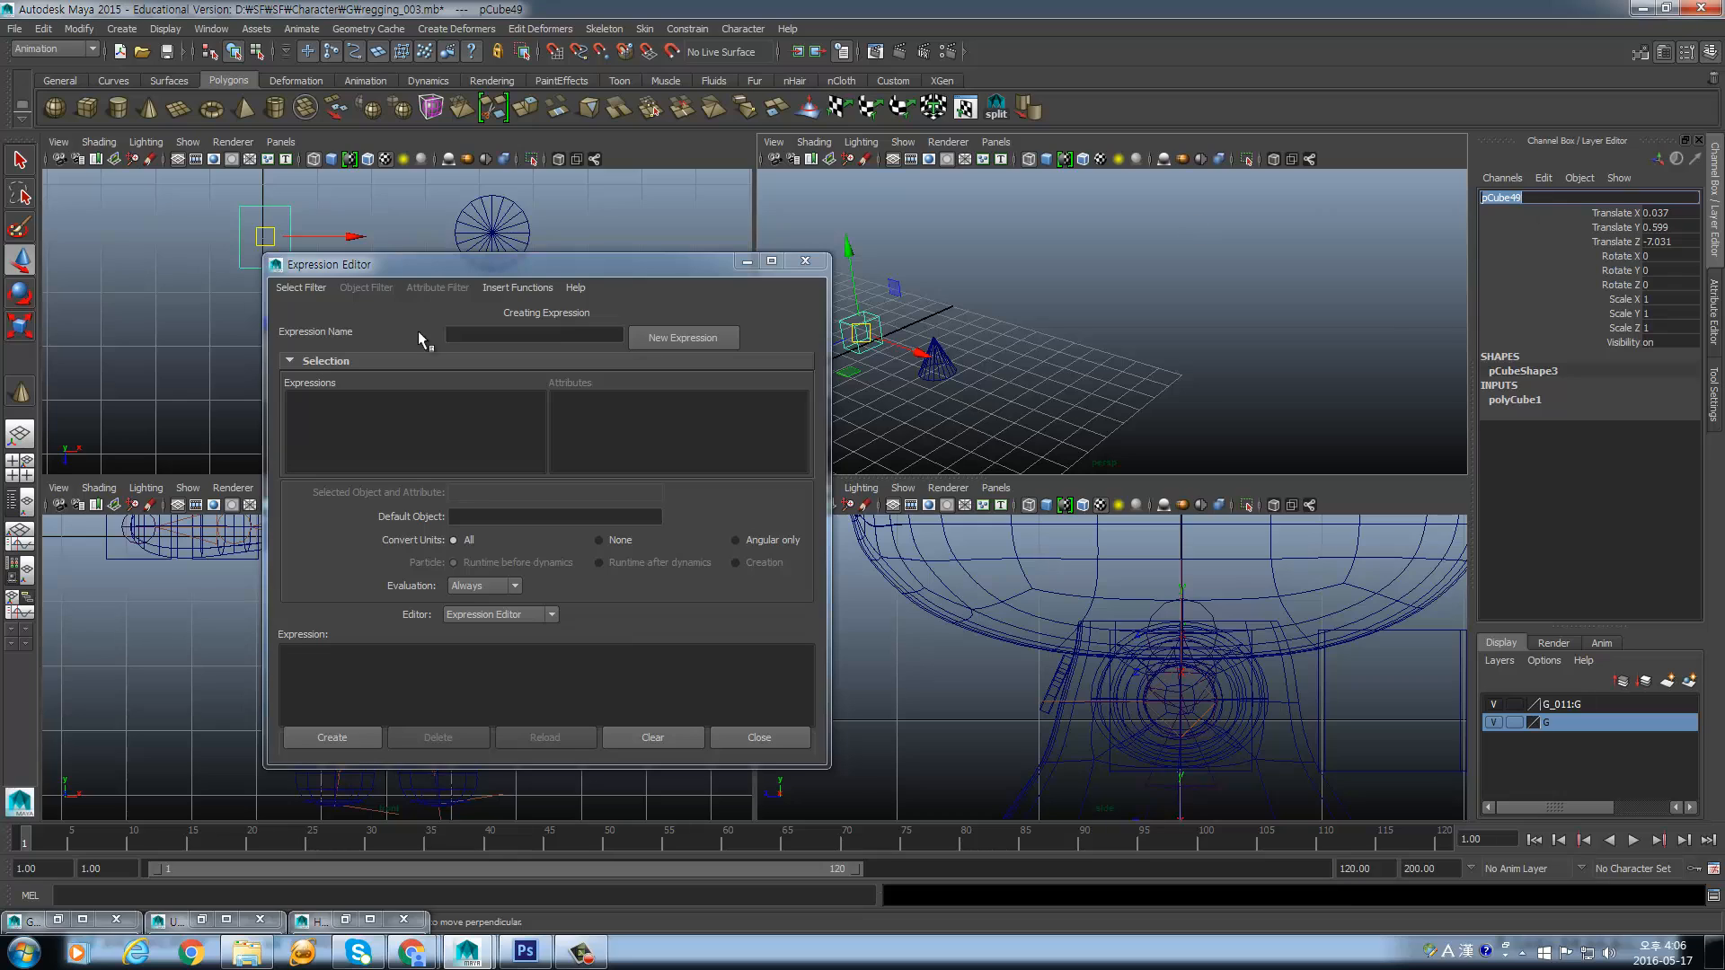
left_click(322, 659)
key("ctrl+v")
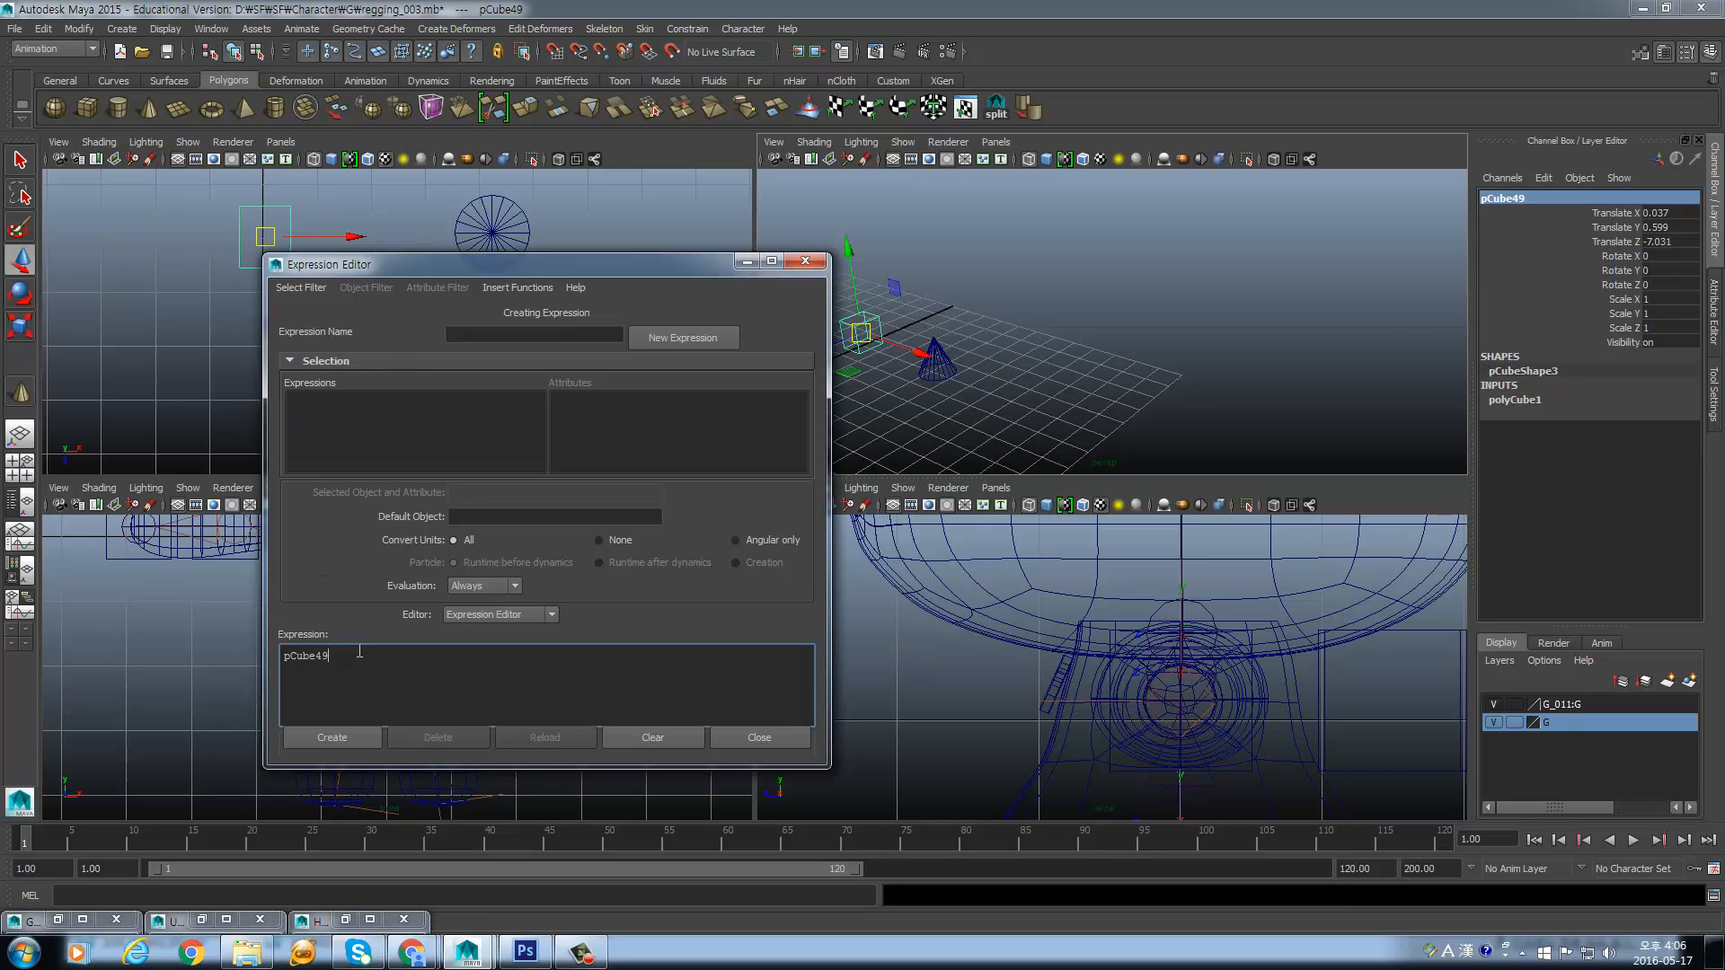
type(".translateX =")
- Complete the expression as pCube49.translateX = pCone1.rotateY *5 and create it
left_click(477, 205)
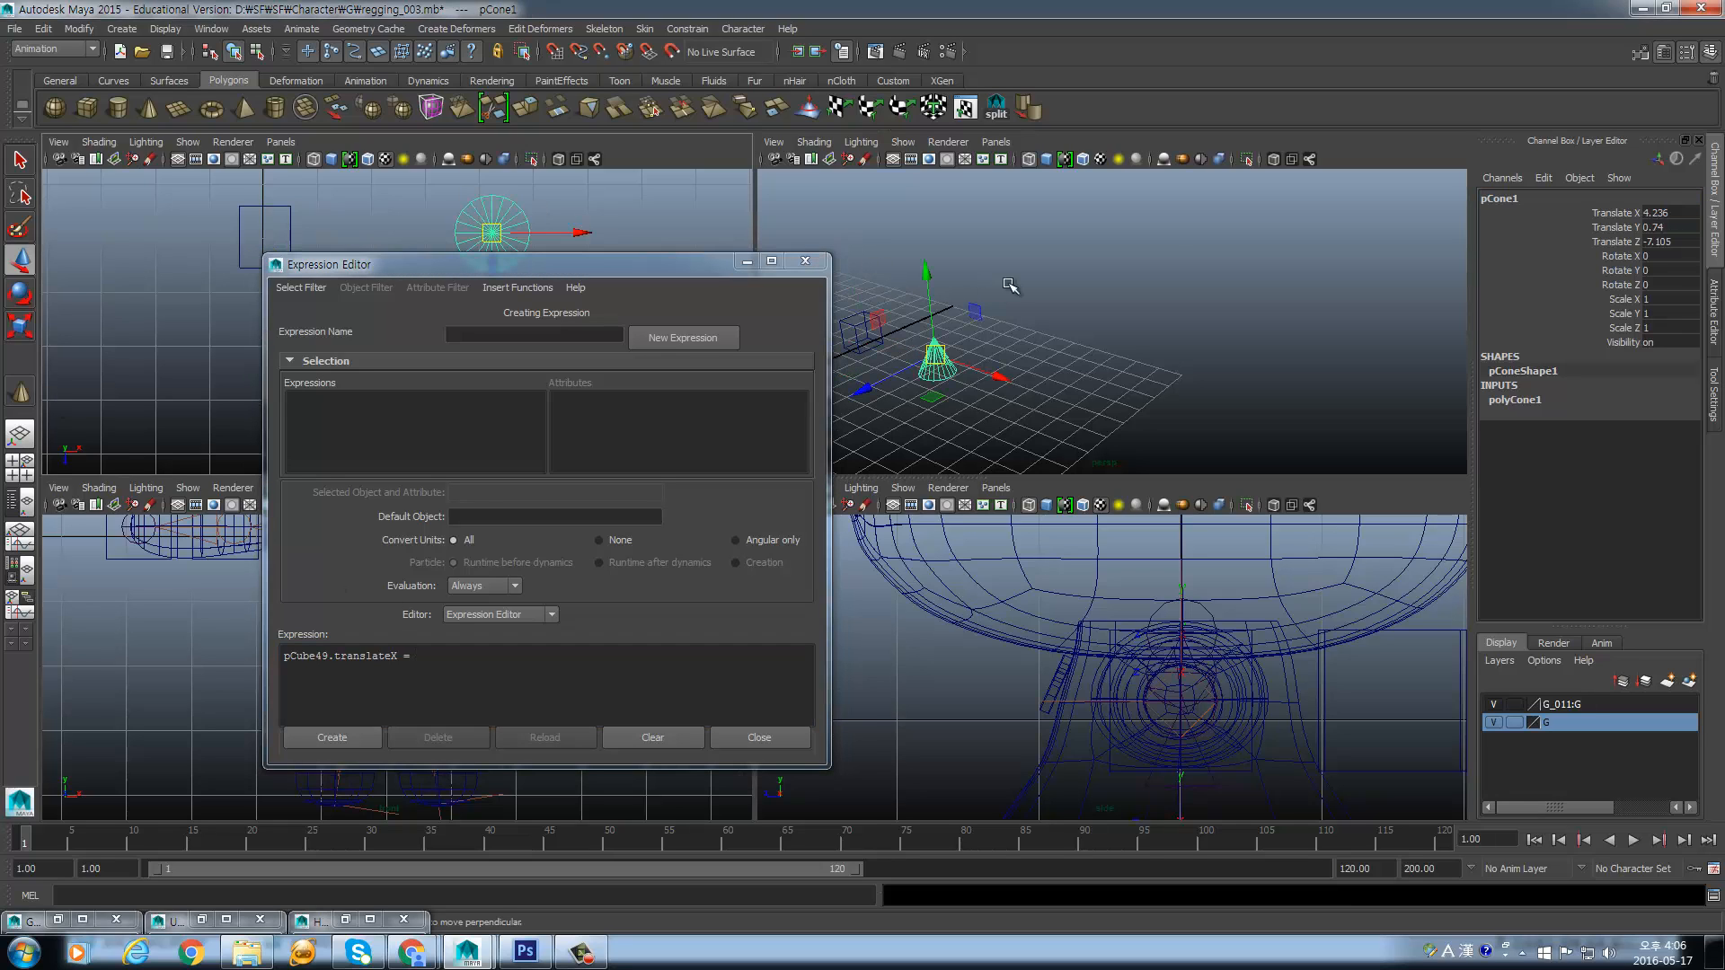
left_click(1517, 194)
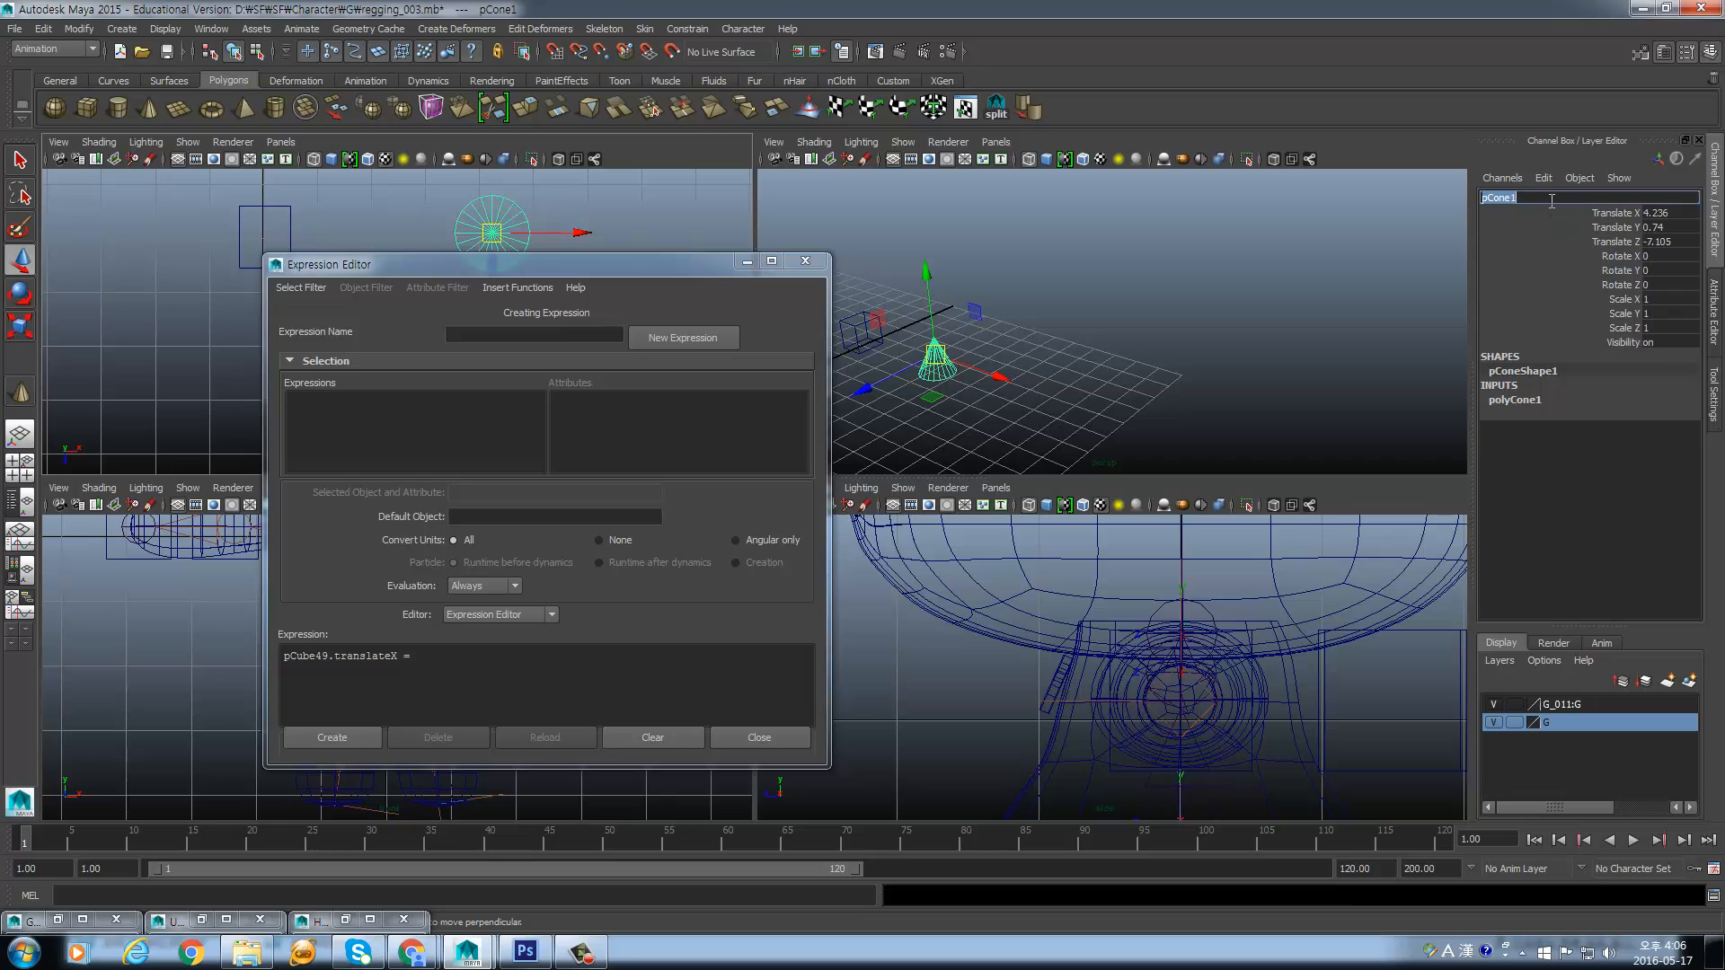
left_click(418, 661)
type("pCone1")
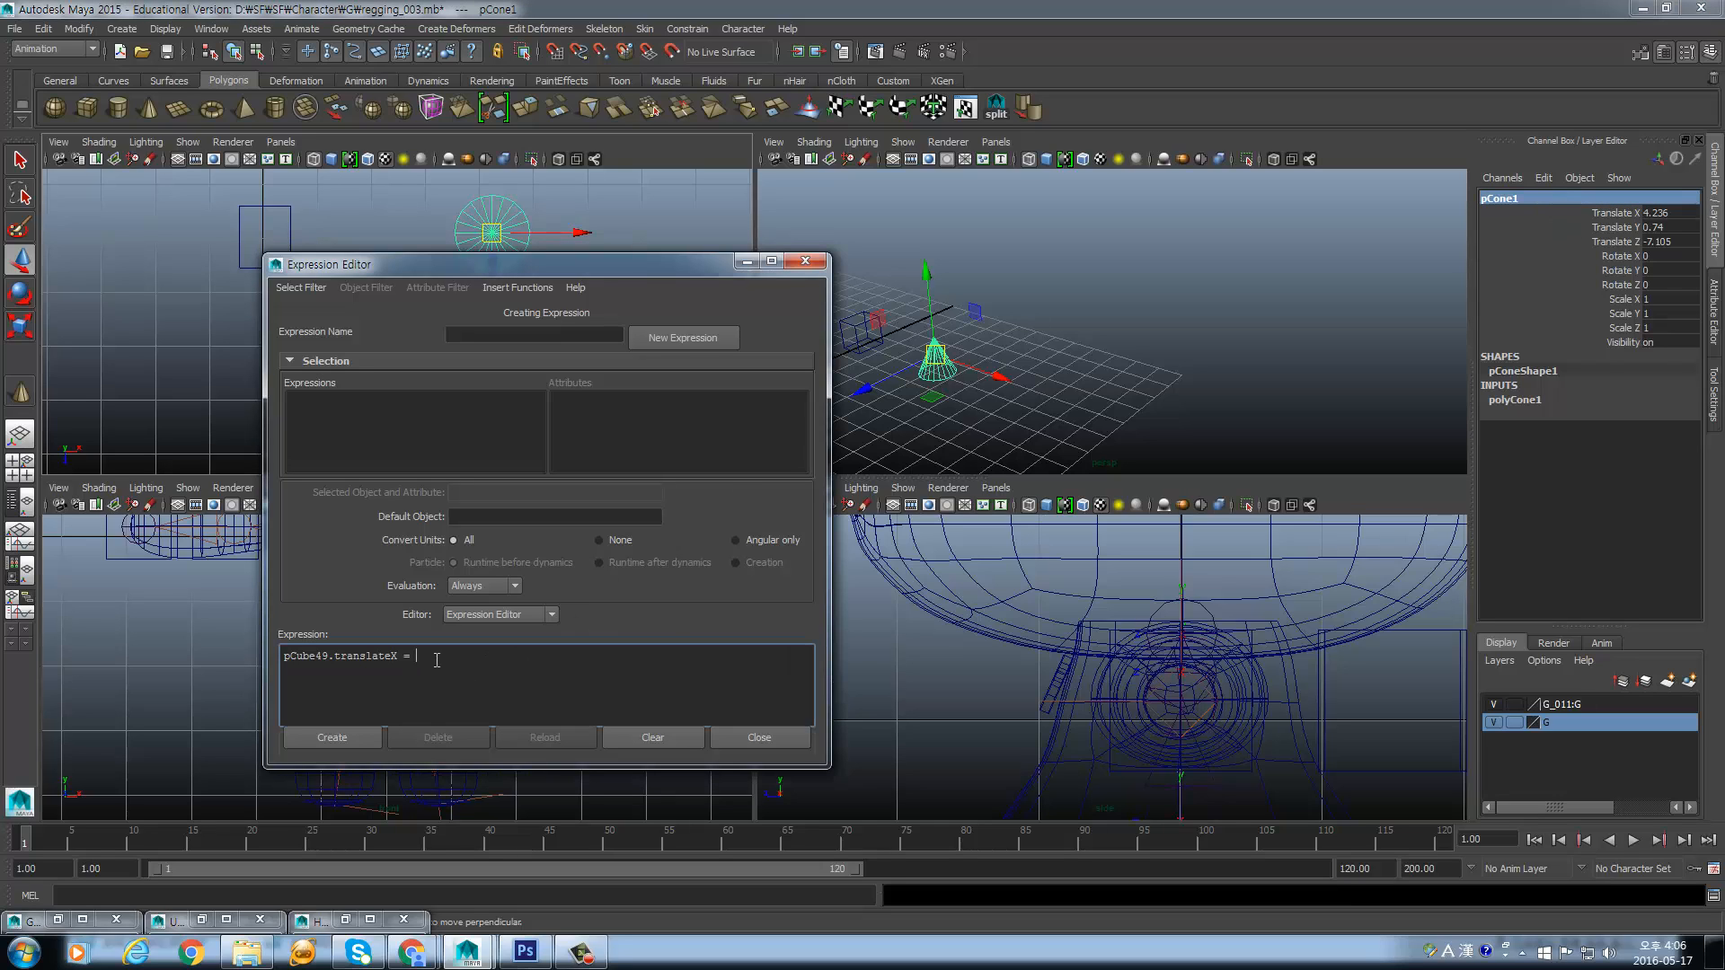
type(".rotateY *5")
key("Return")
left_click(352, 745)
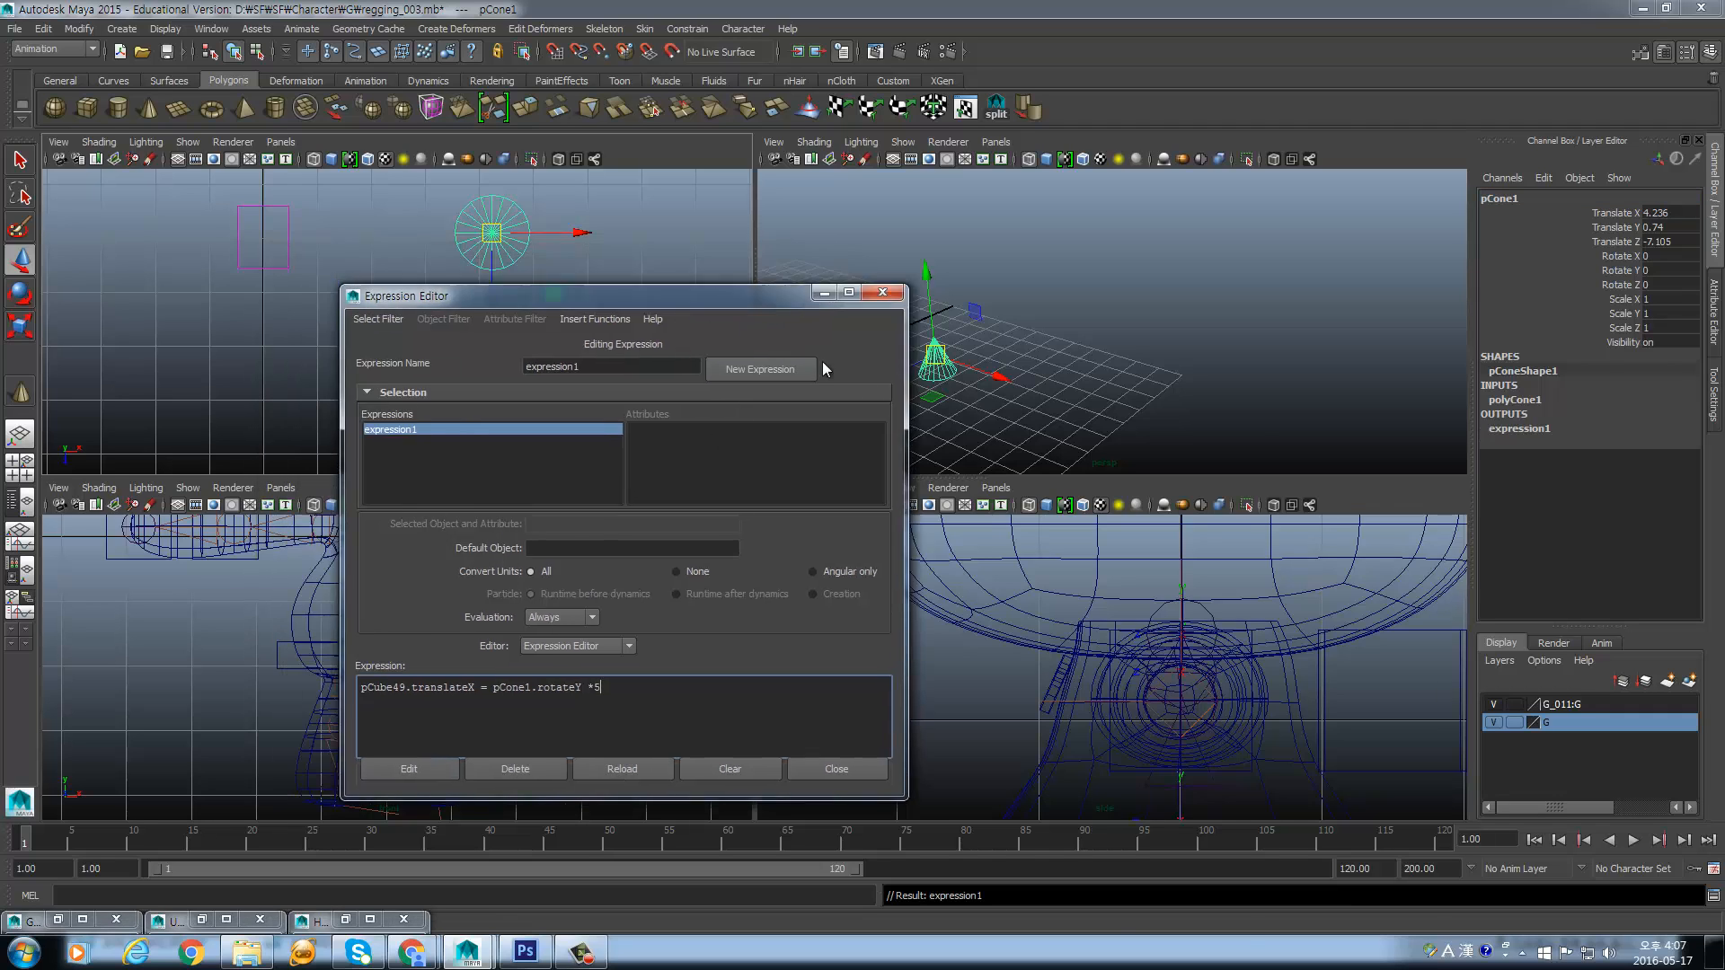
- Test the expression by rotating the cone about its Y axis in the top view, ending at about -1 degree
left_click_drag(647, 295, 1159, 531)
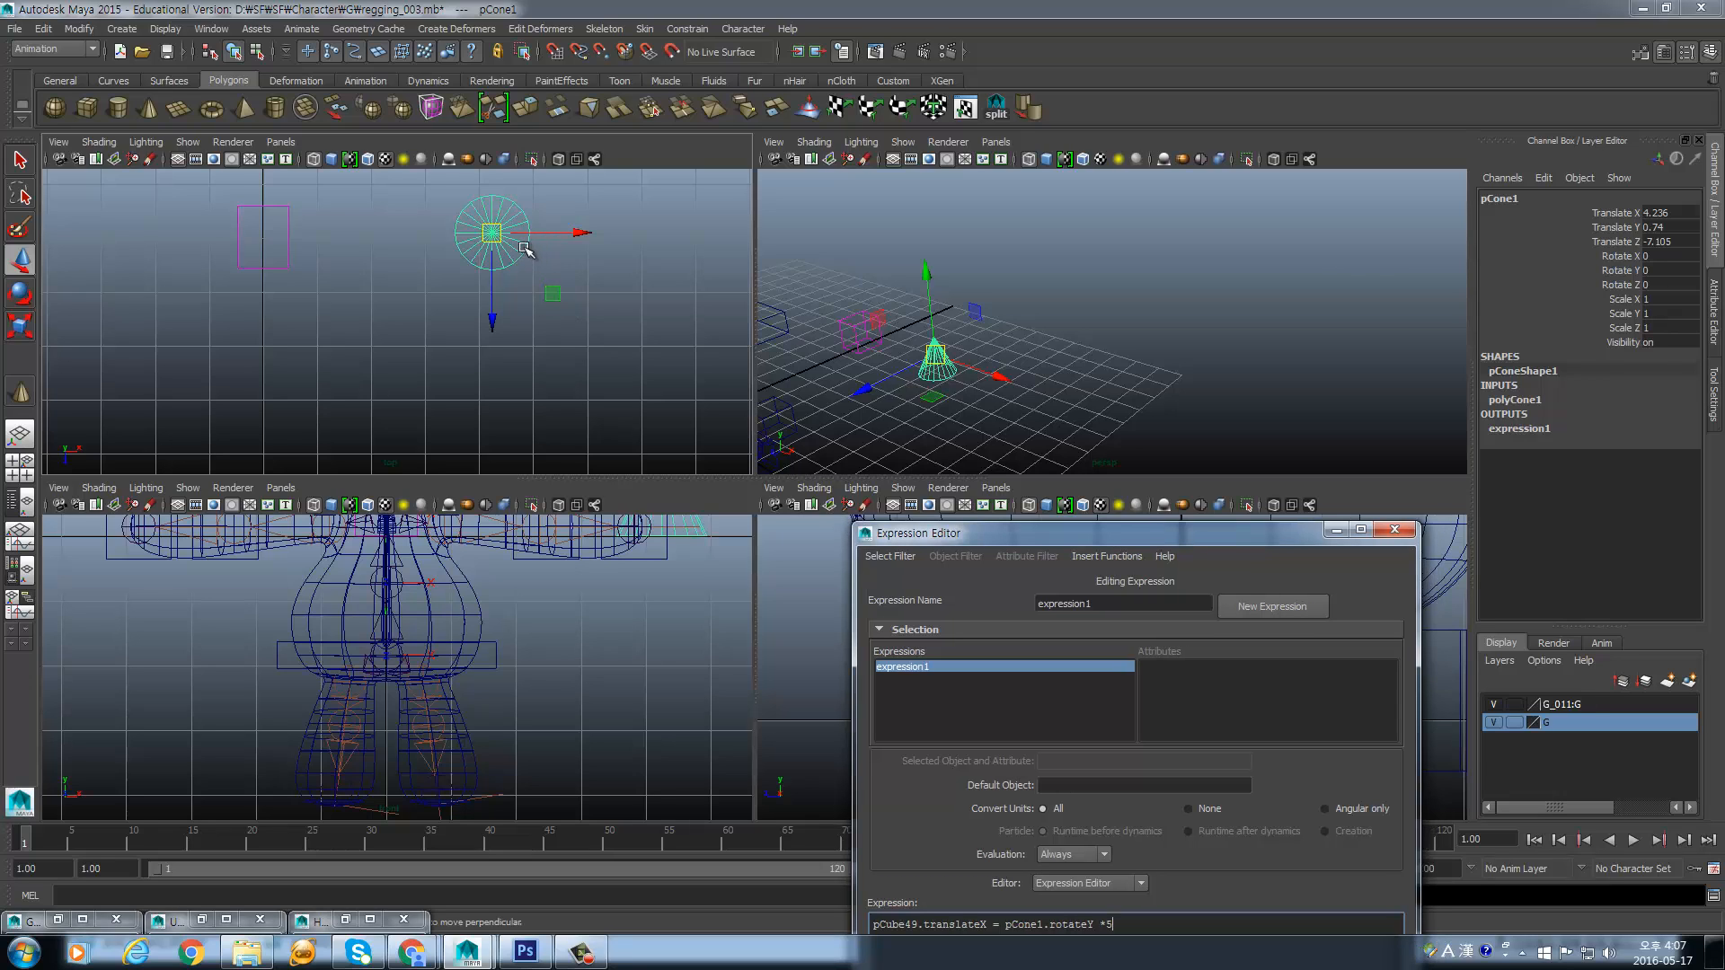
type("e")
middle_click_drag(553, 272, 562, 308, "alt")
key("e")
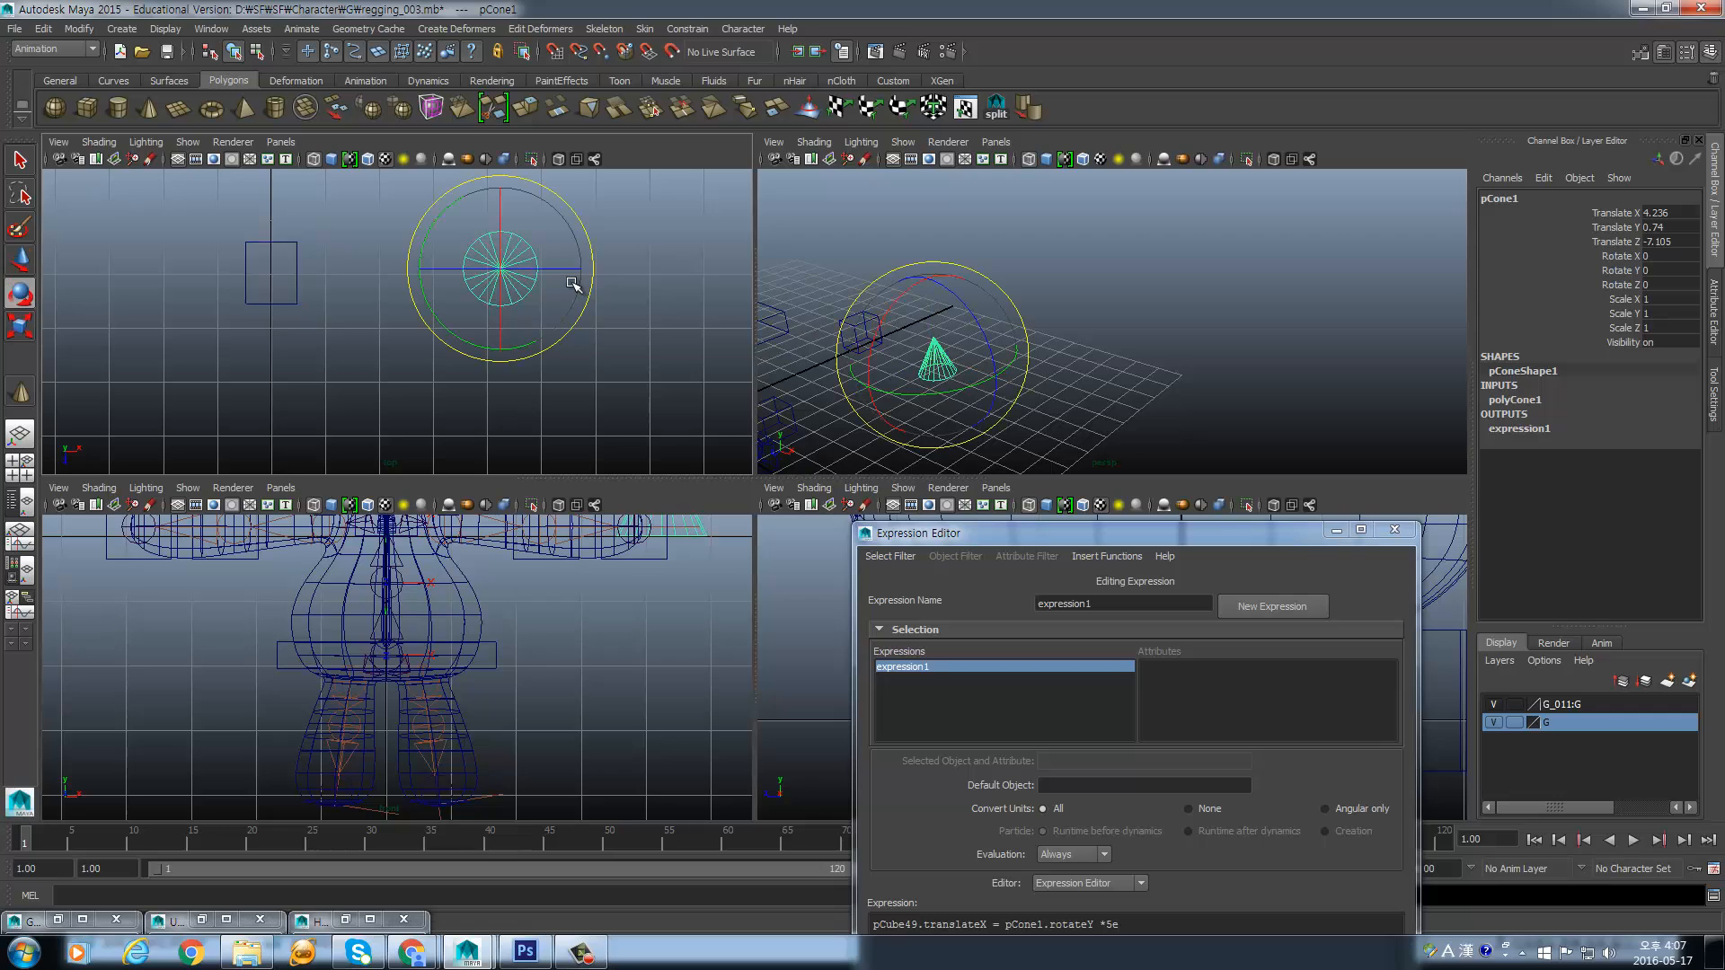
left_click_drag(504, 349, 529, 346)
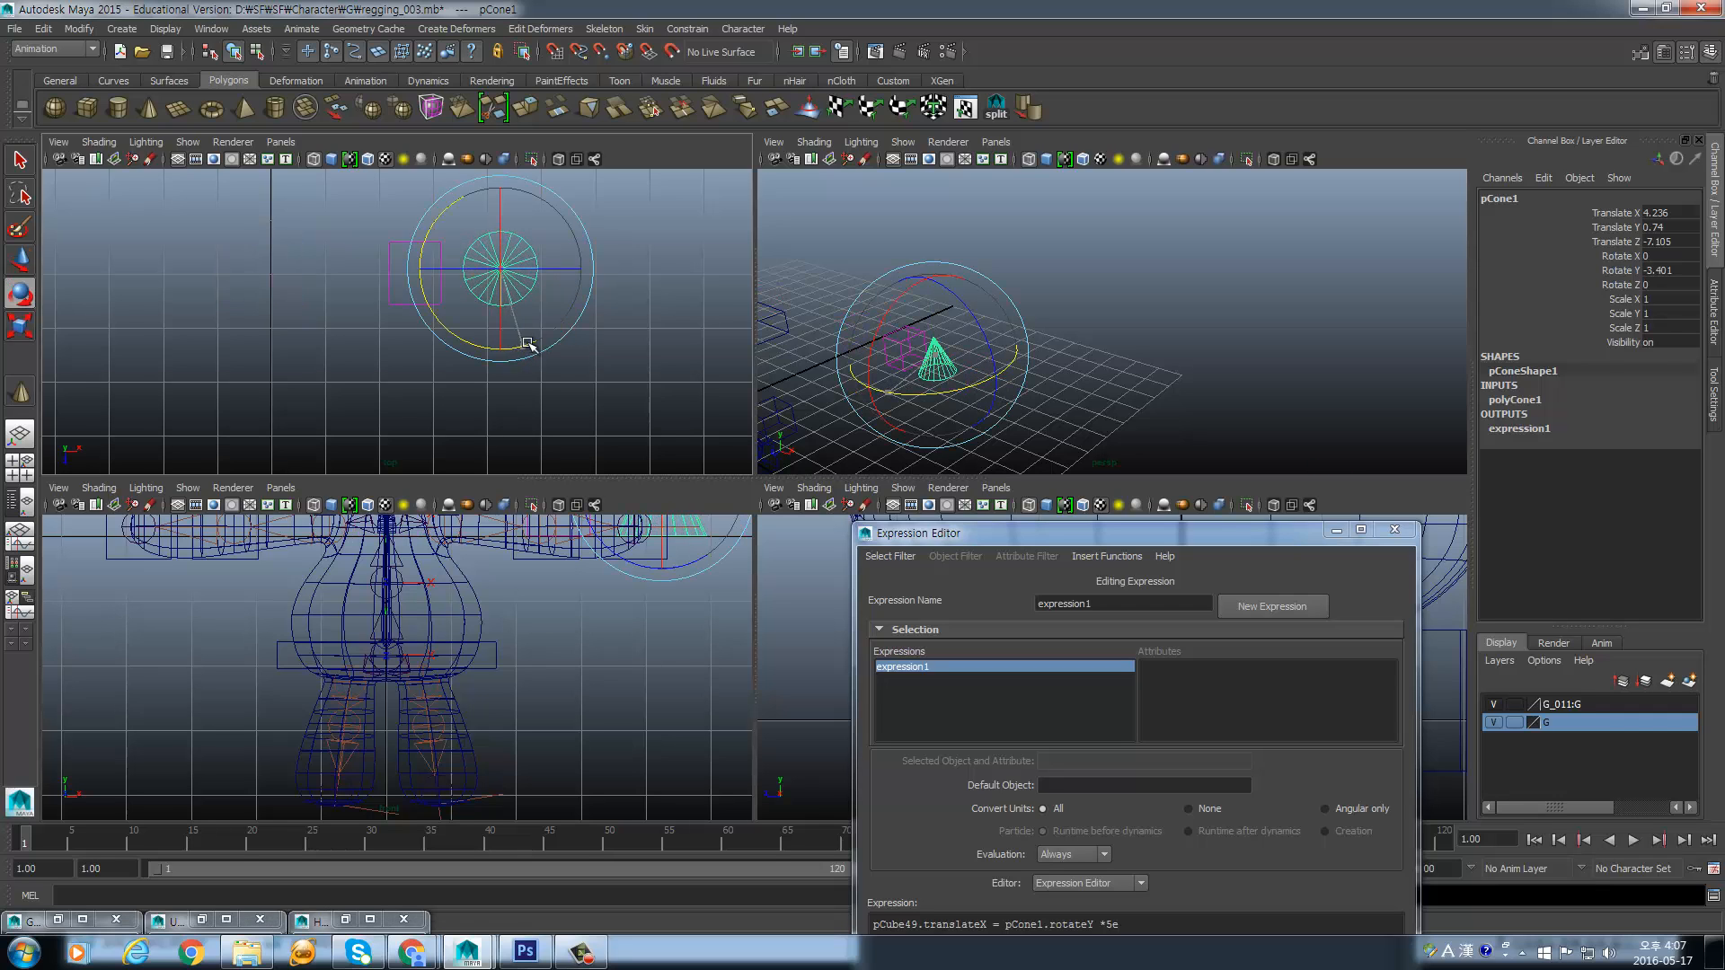
scroll(527, 344, "down", 8)
left_click_drag(446, 386, 443, 377)
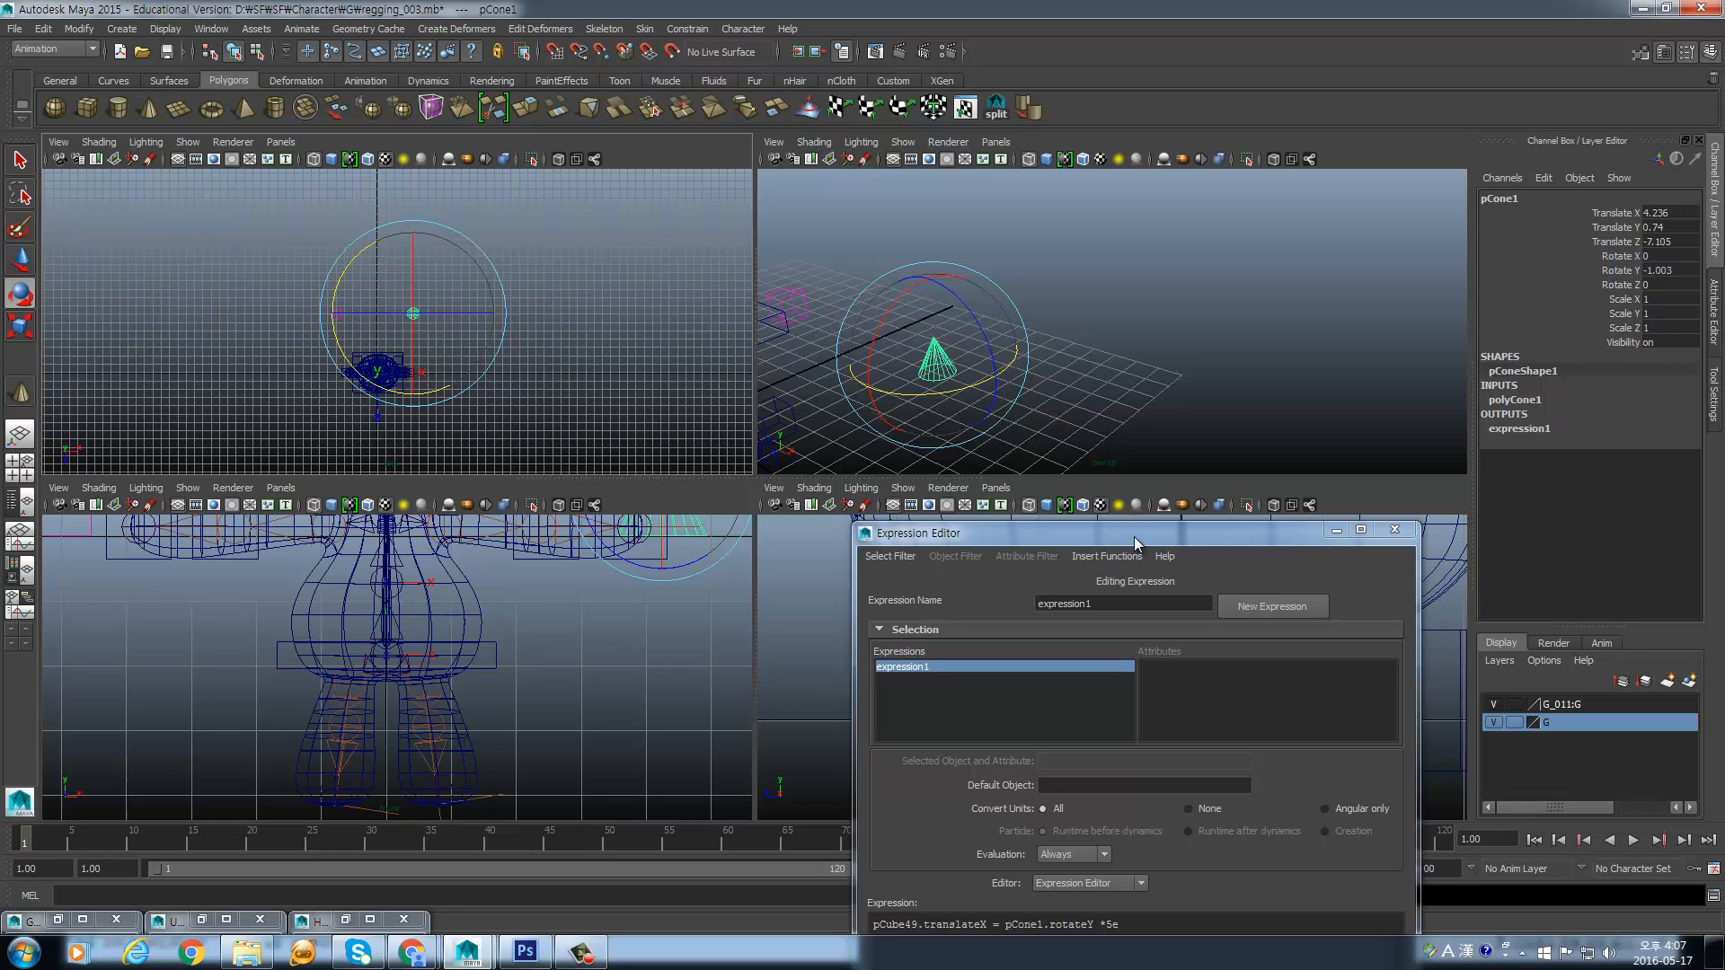
- Change the expression to pCube49.translateX = pCone1.rotateY * 0.1 and apply the edit
left_click_drag(1133, 537, 1007, 176)
left_click_drag(994, 564, 985, 562)
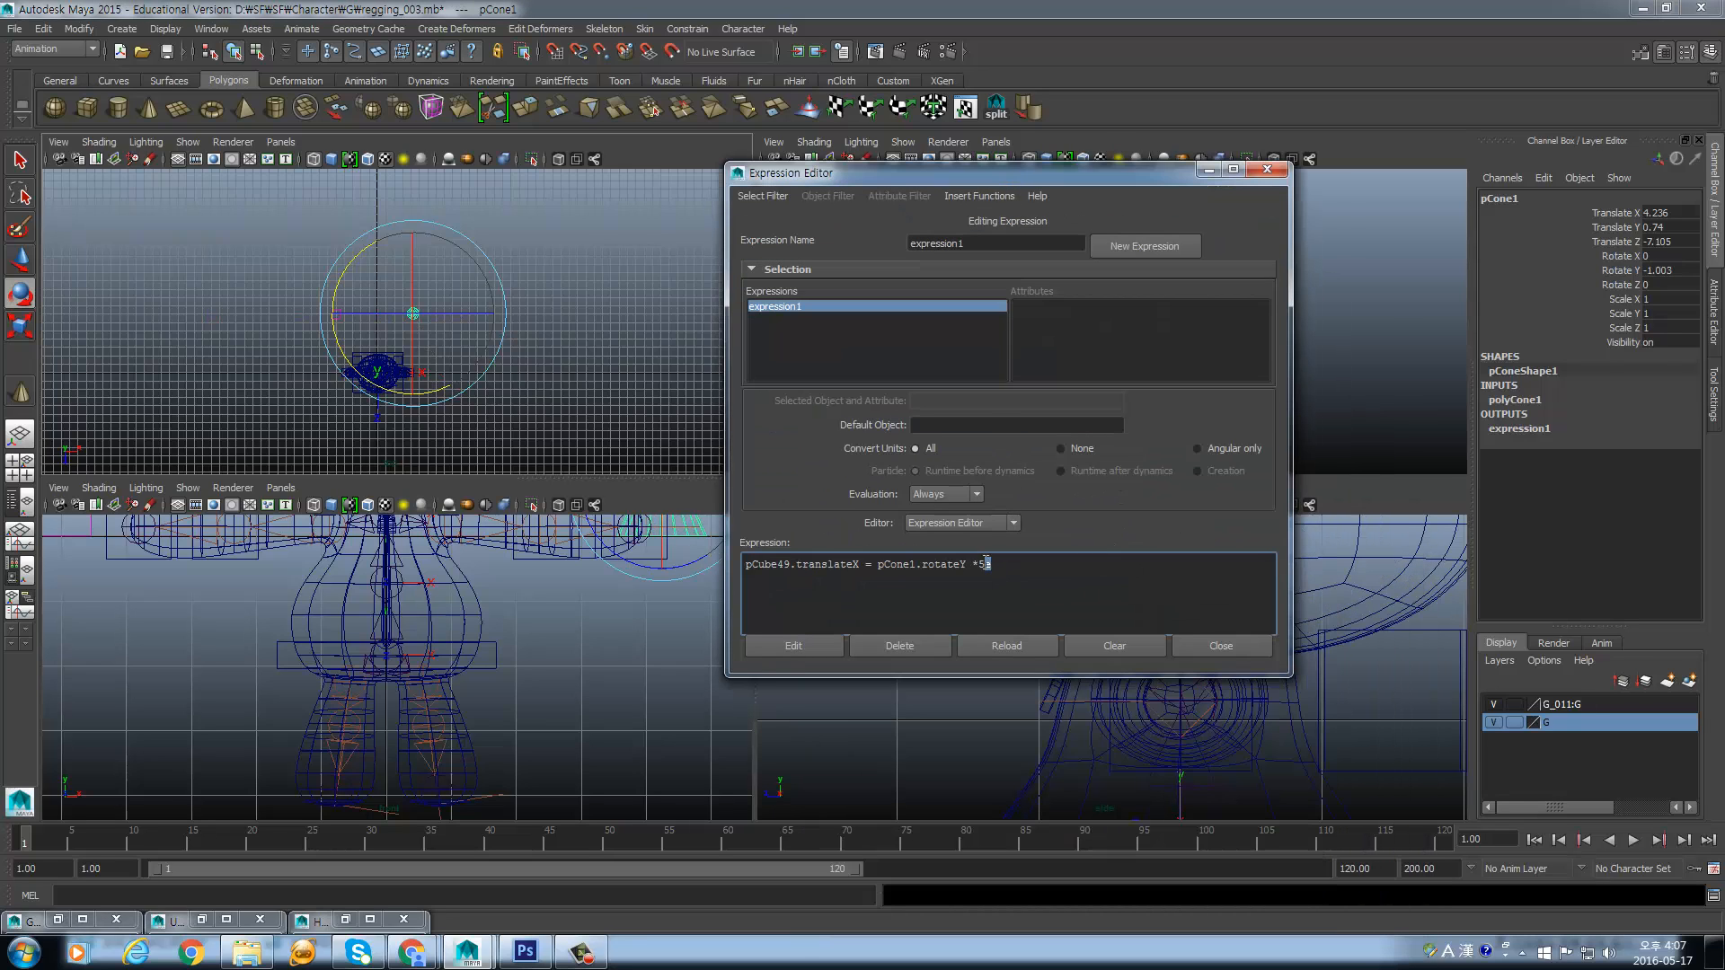
key("BackSpace")
key("BackSpace")
type("0.5")
left_click(794, 646)
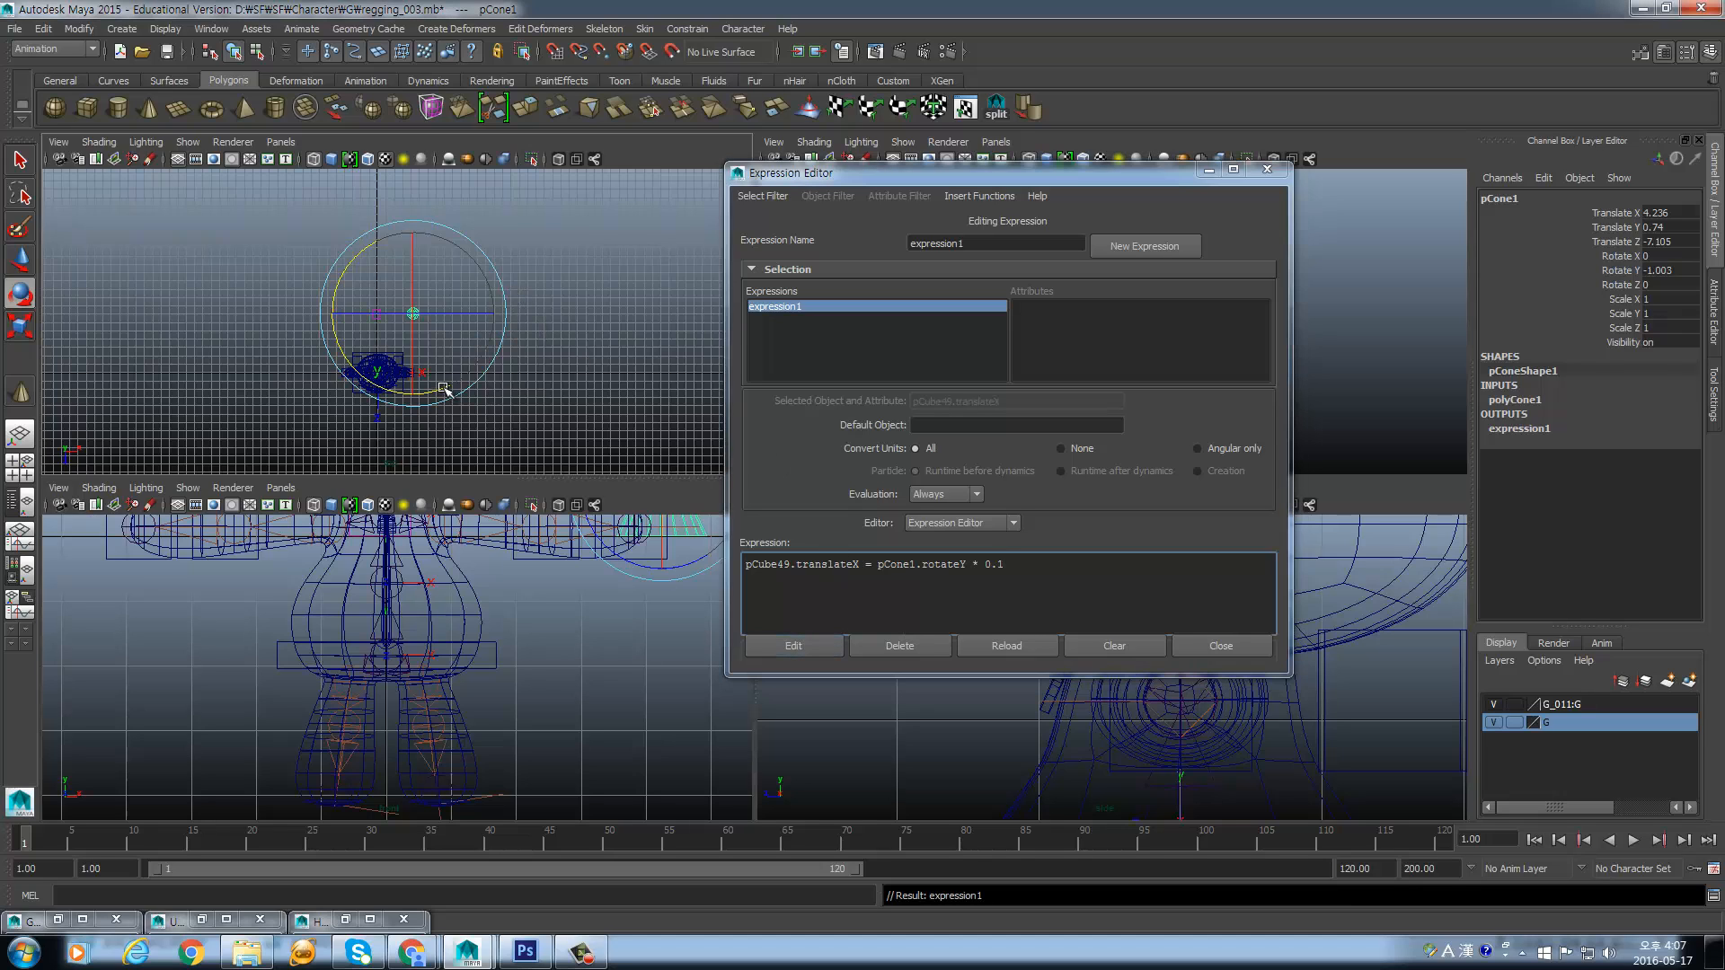
- Test the edited expression by rotating the cone about Y to about 88.6 degrees, and clear the selection
left_click_drag(445, 389, 479, 305)
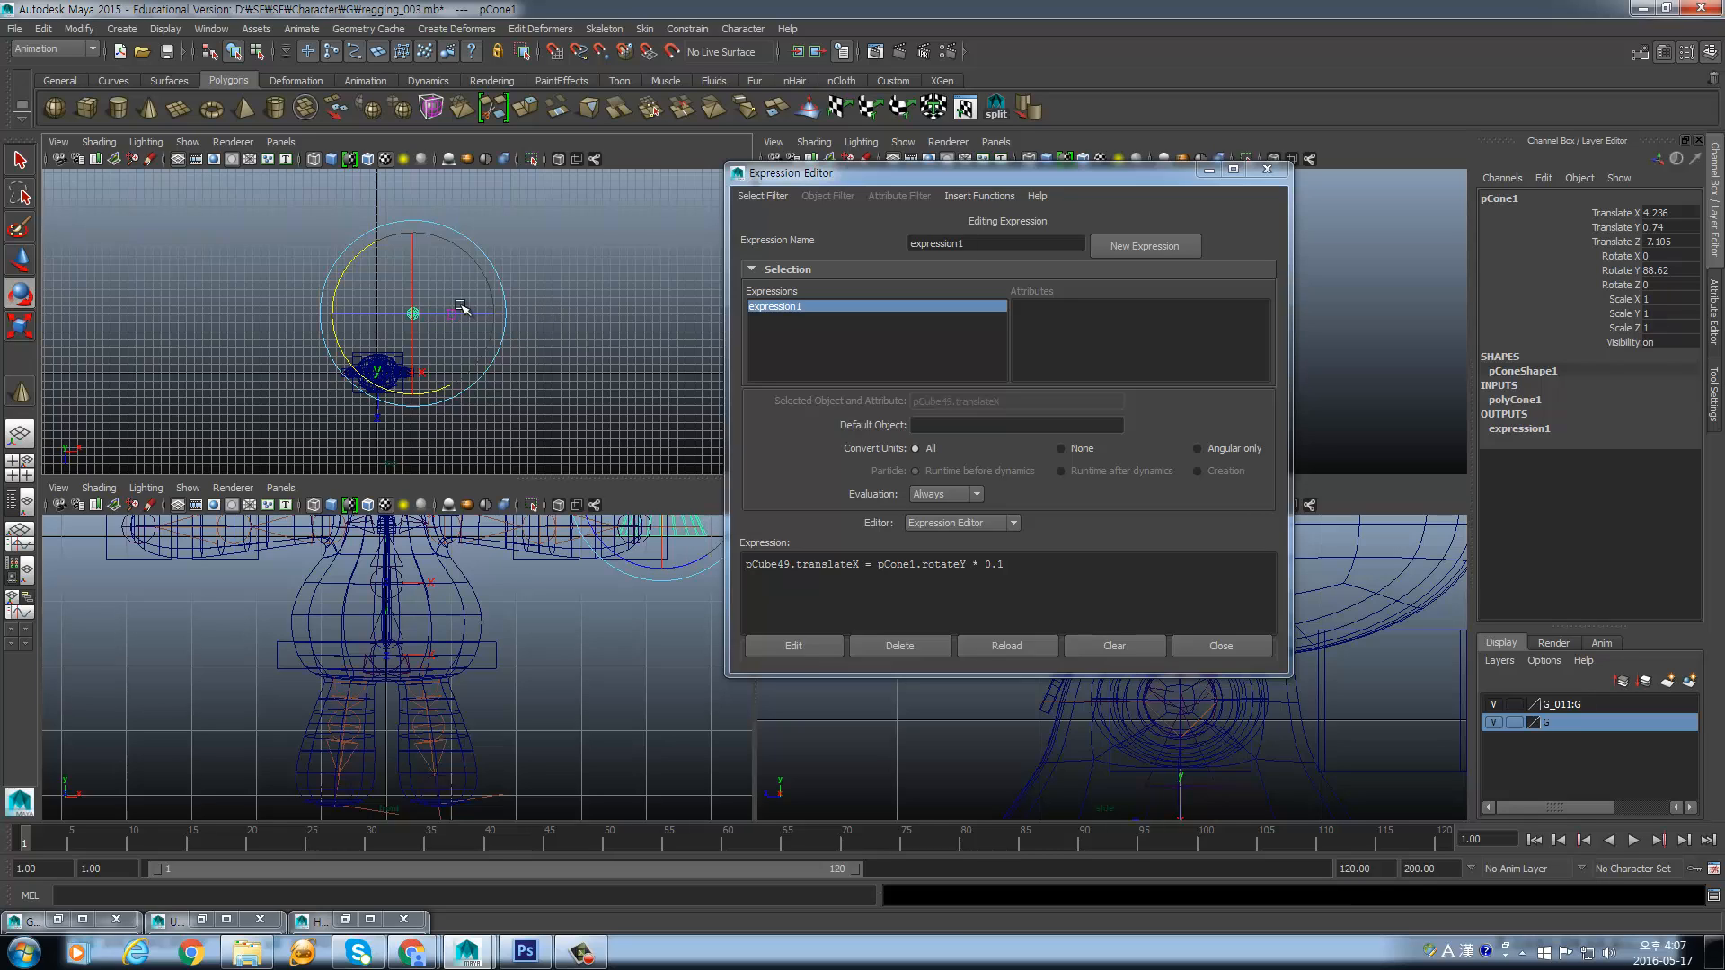
left_click(545, 298)
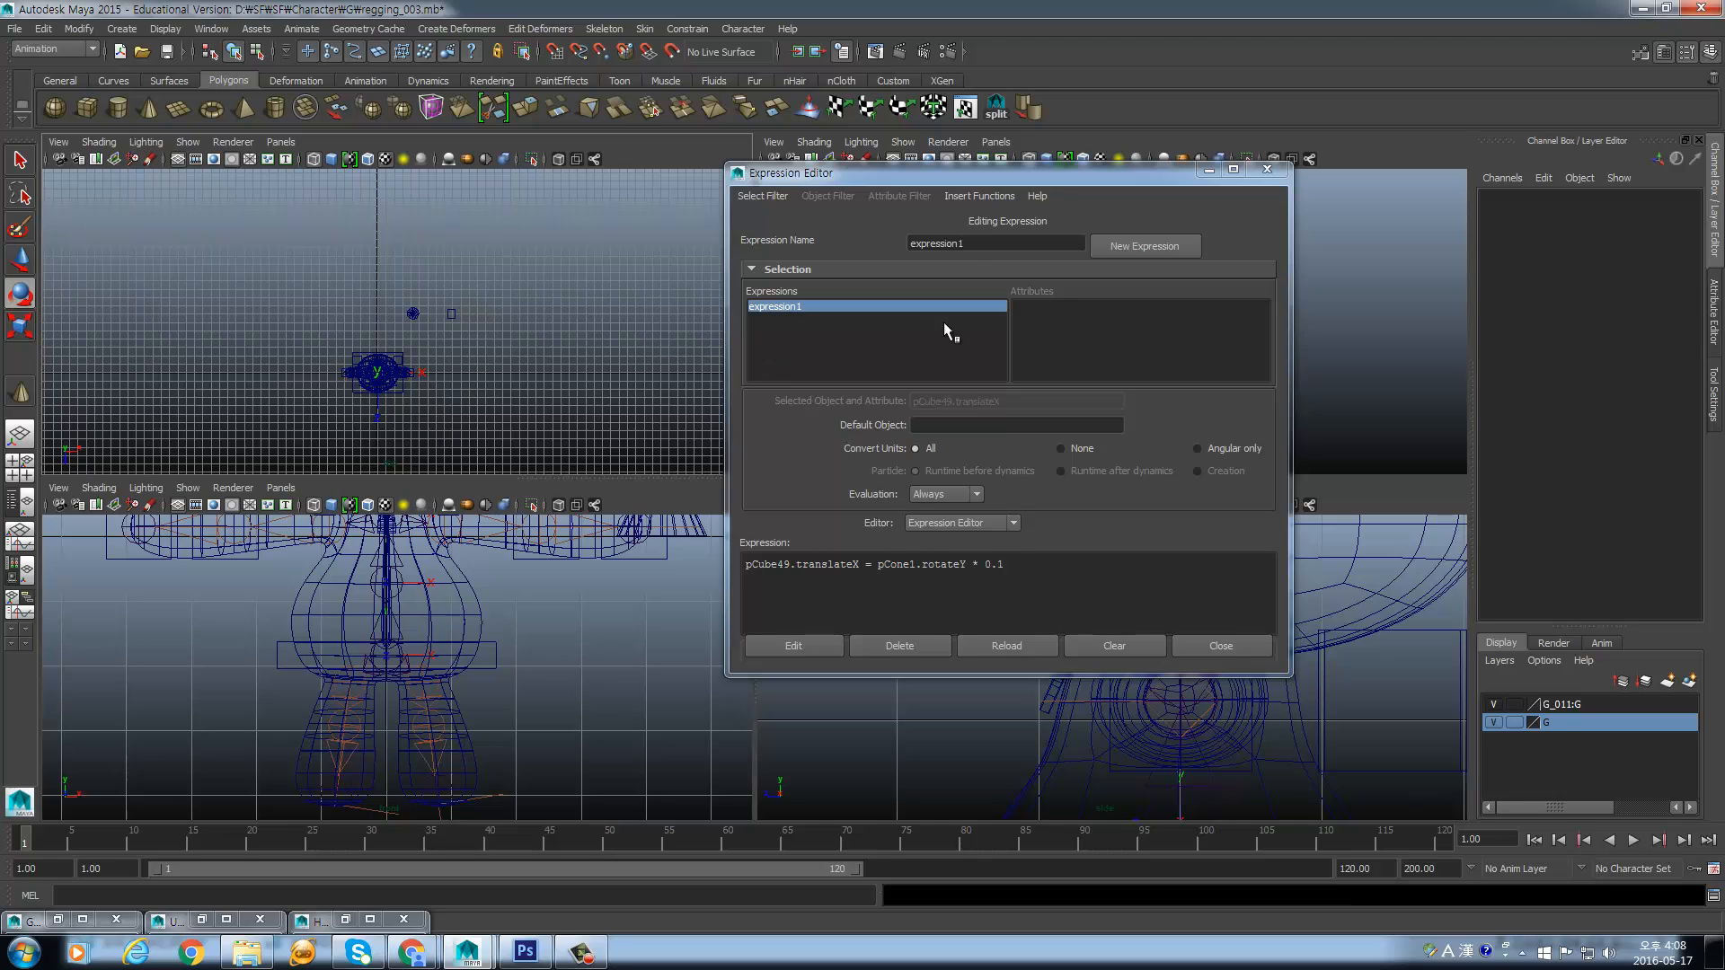
left_click_drag(899, 172, 968, 52)
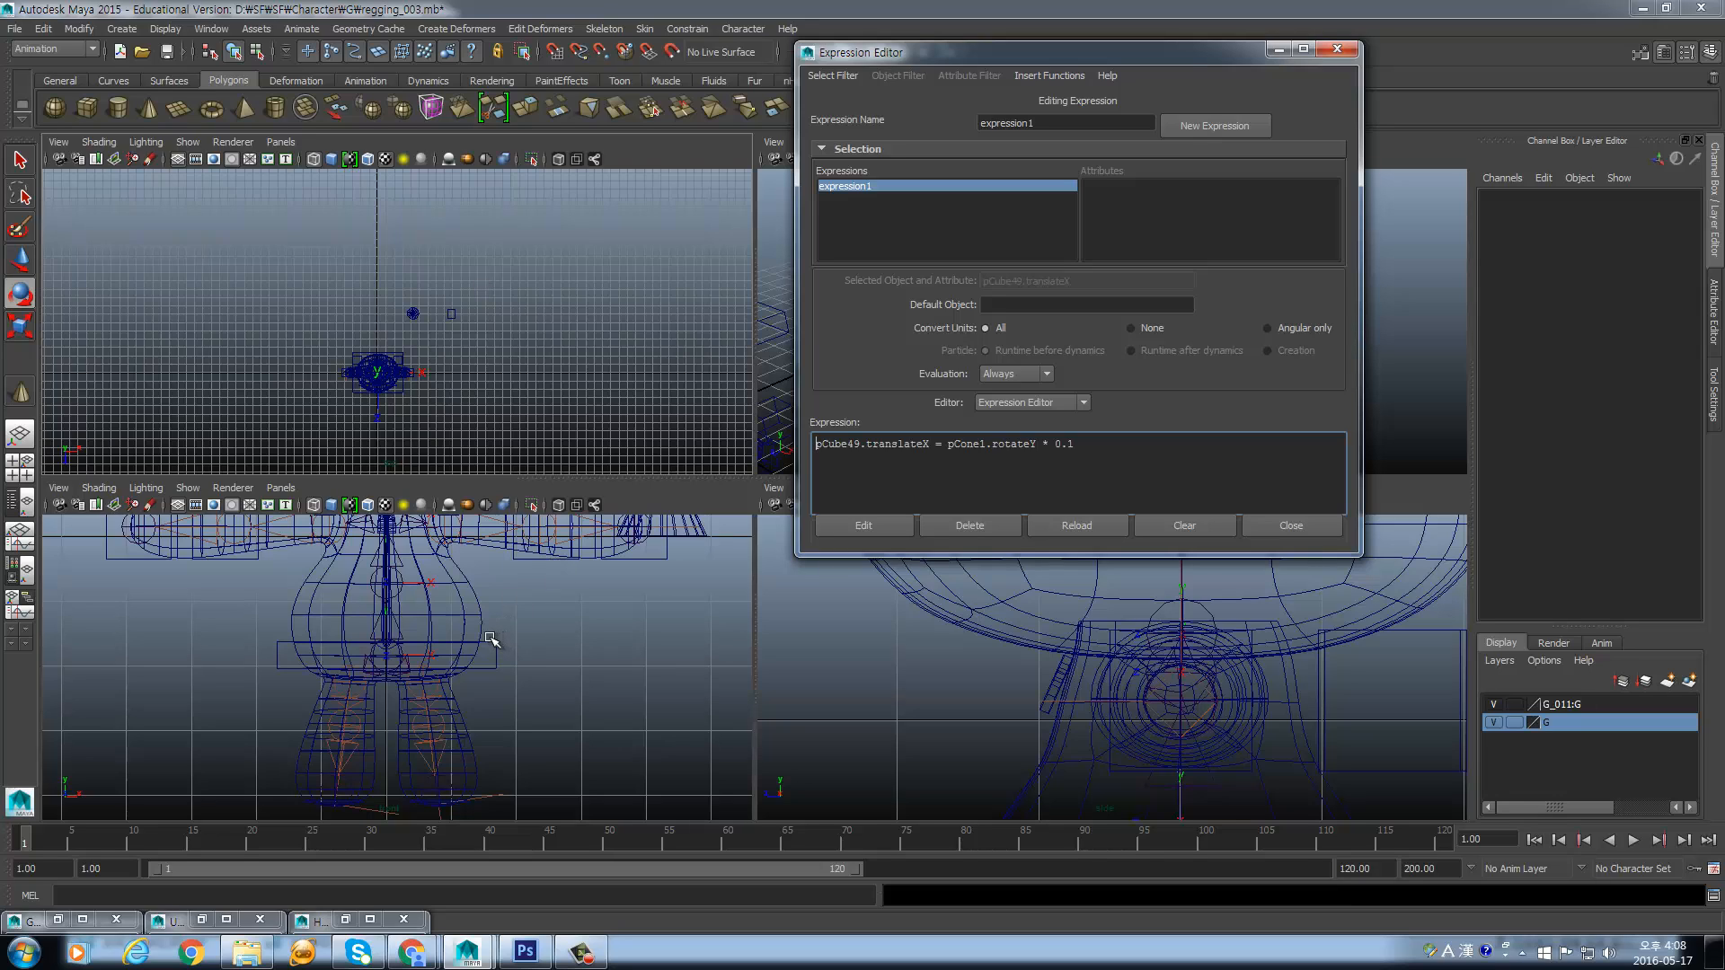
- Check the joints of the character's lower body in the front view and select the LOOT_2 joint
left_click(401, 645)
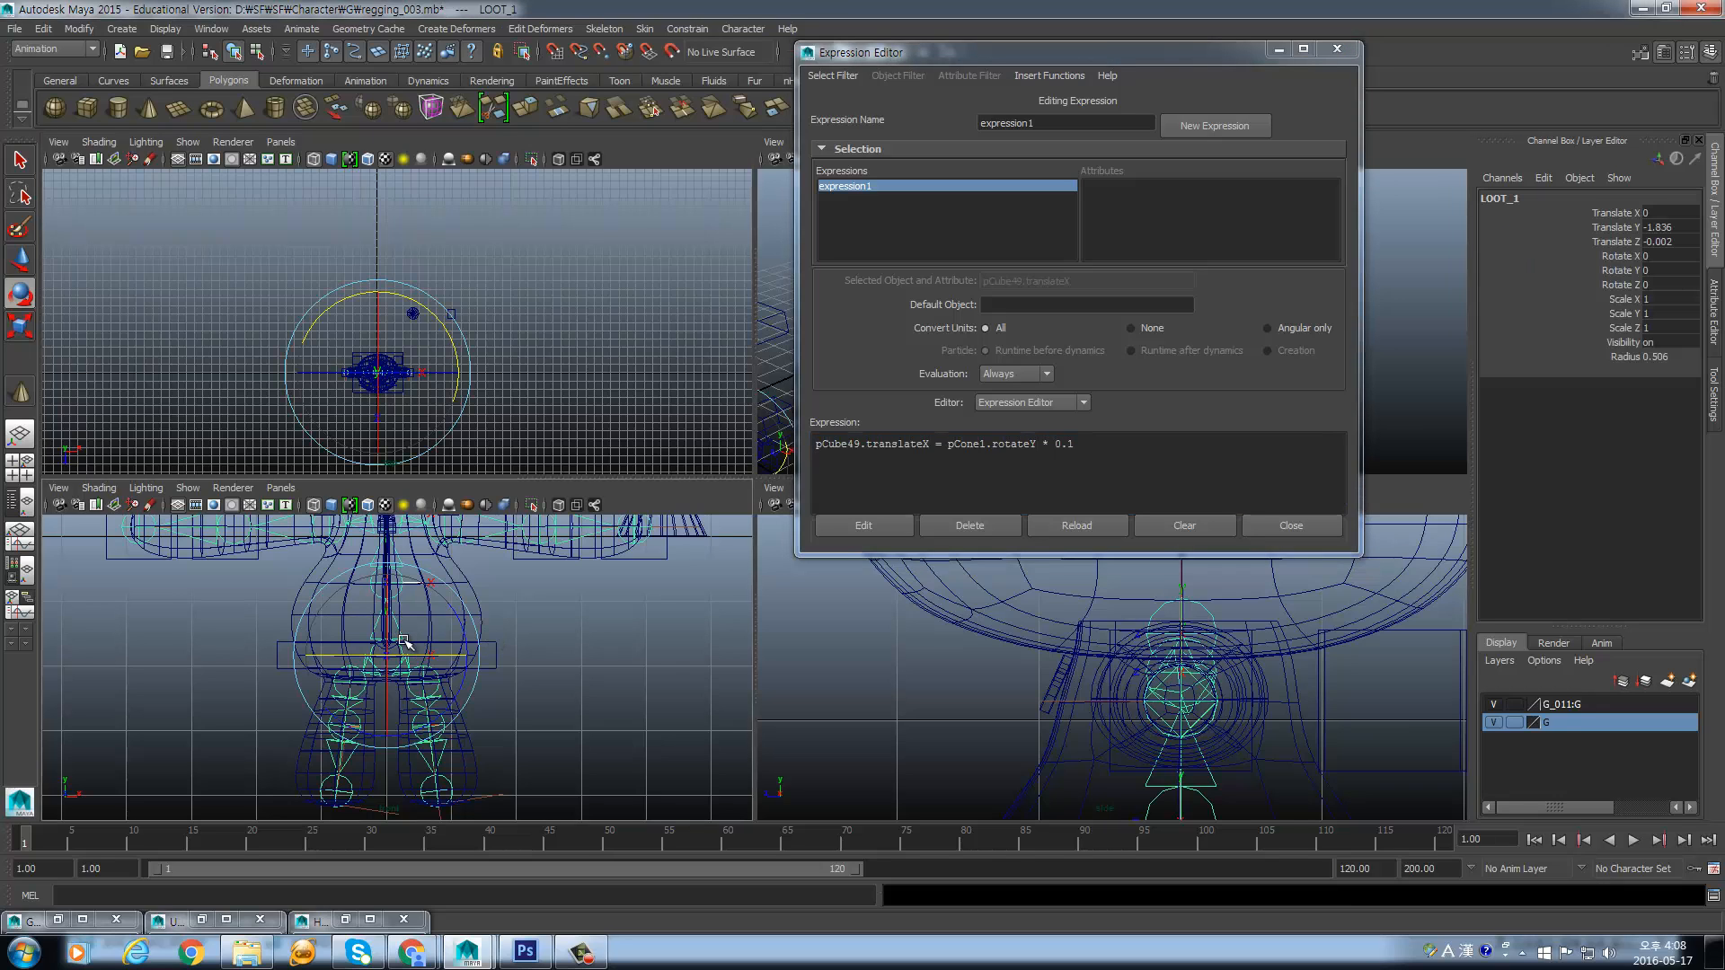
middle_click_drag(415, 631, 411, 660, "alt")
left_click(548, 636)
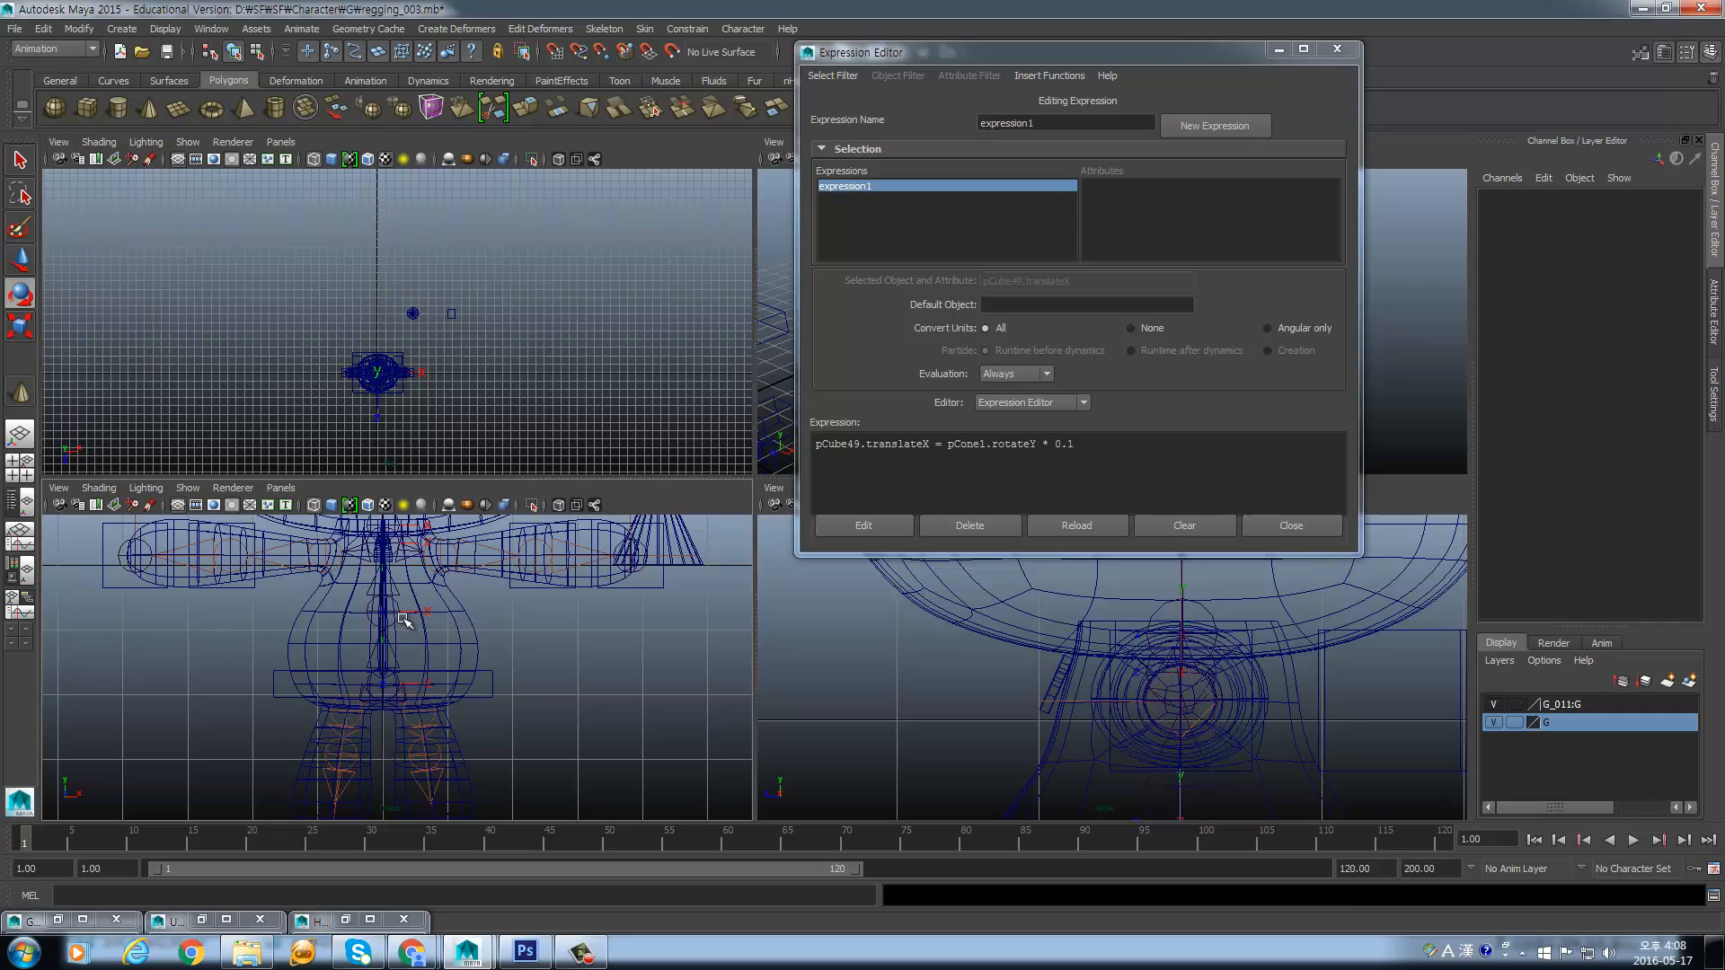
left_click(396, 618)
scroll(422, 656, "up", 4)
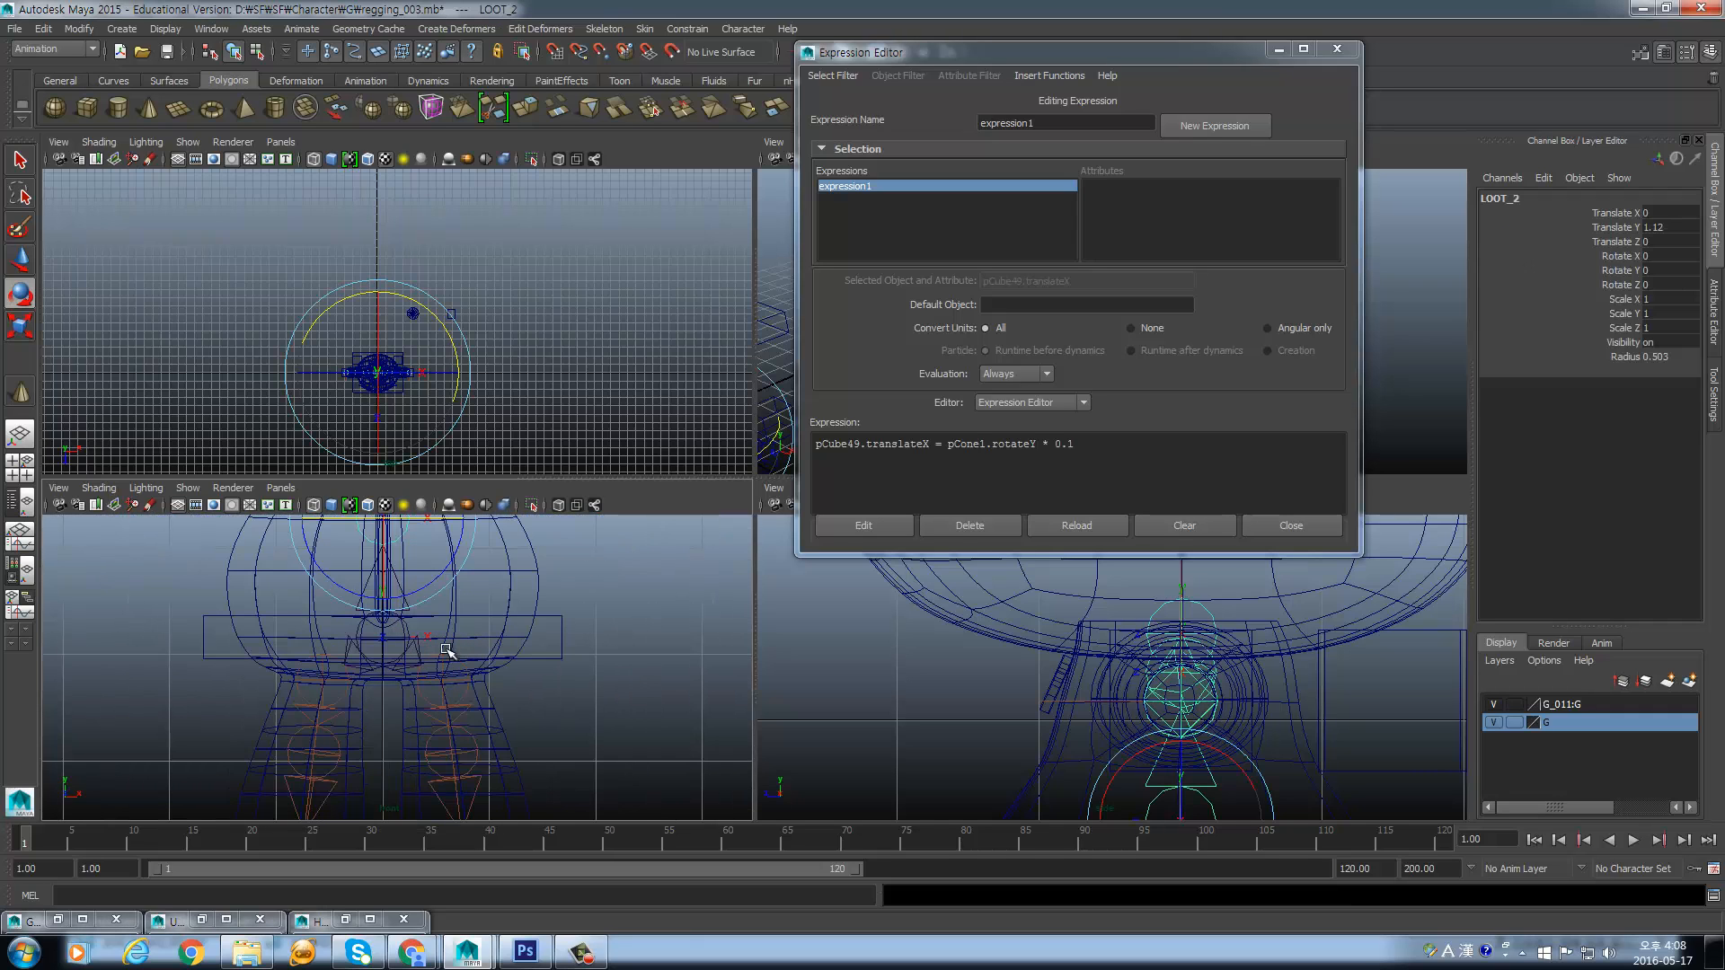
middle_click_drag(444, 652, 442, 676, "alt")
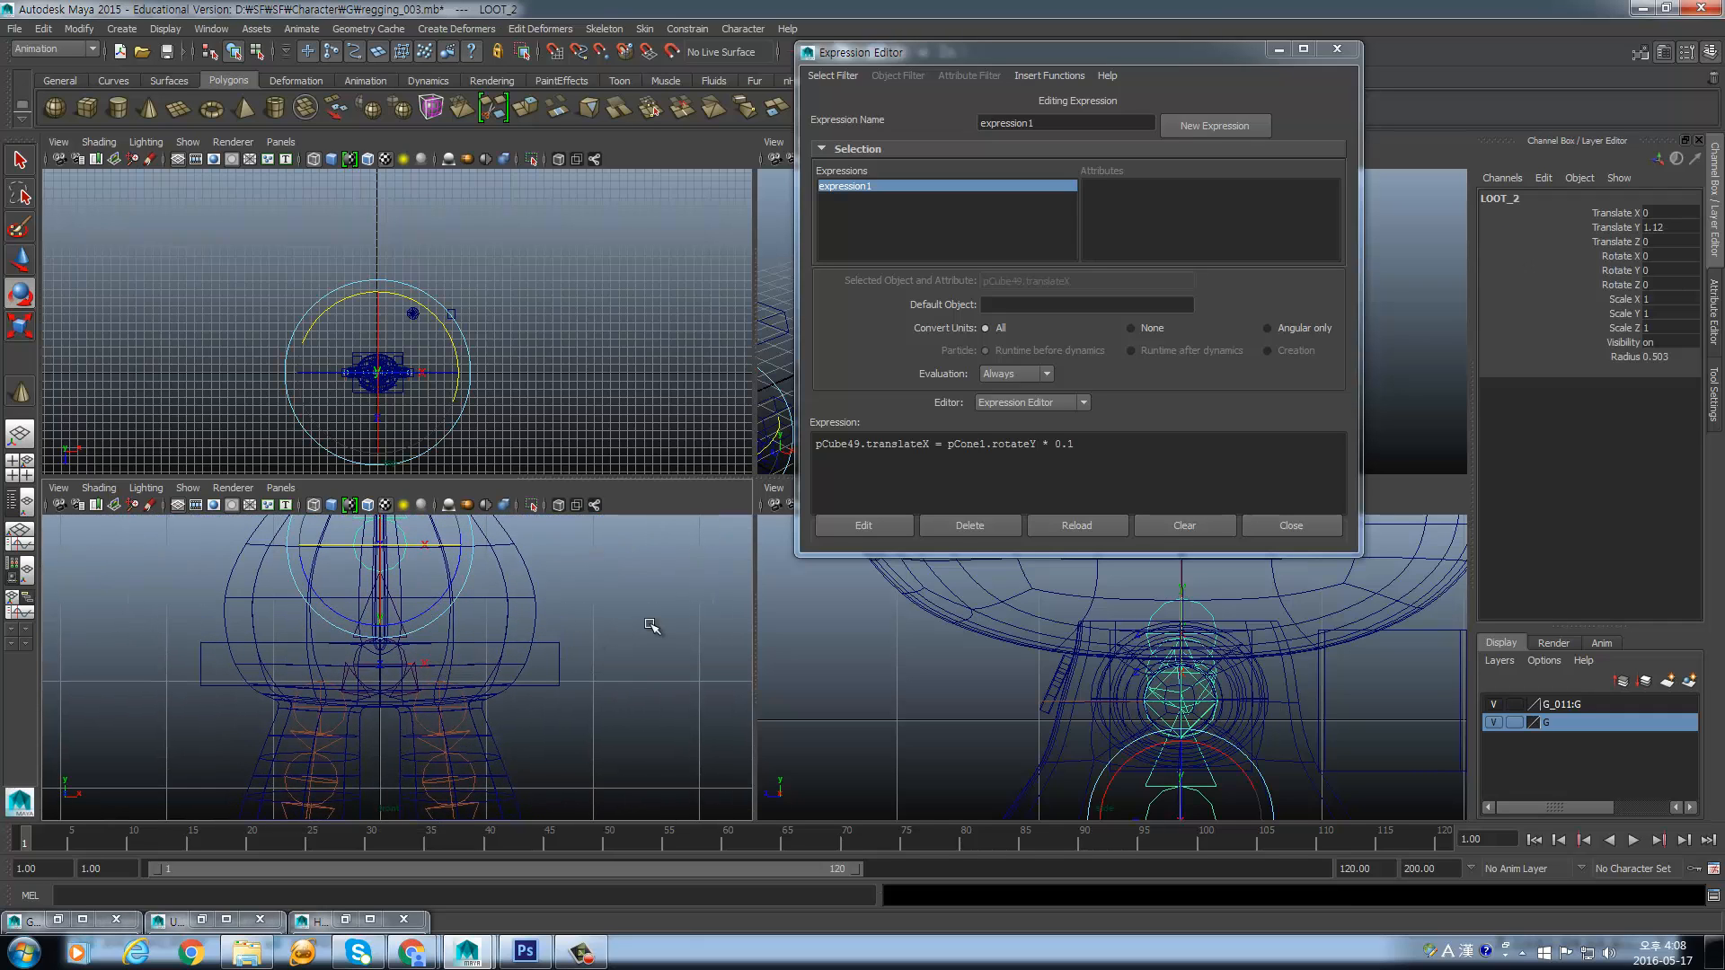
left_click(650, 623)
left_click(404, 662)
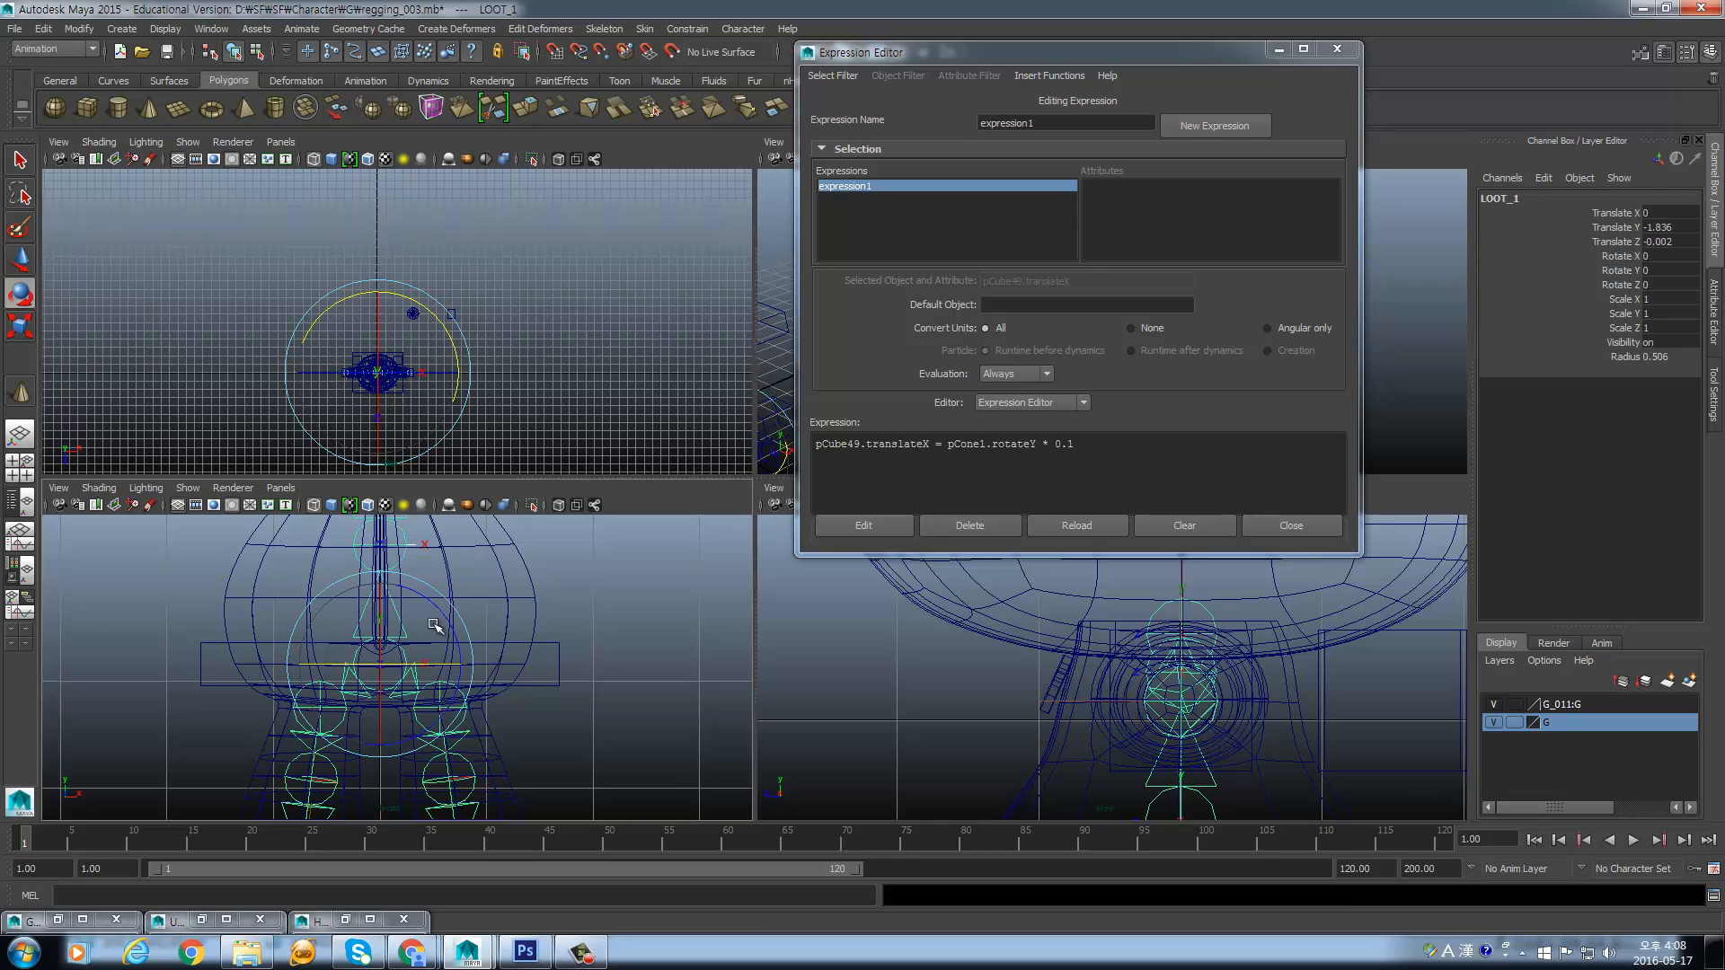
left_click(403, 556)
middle_click_drag(418, 575, 426, 704, "alt")
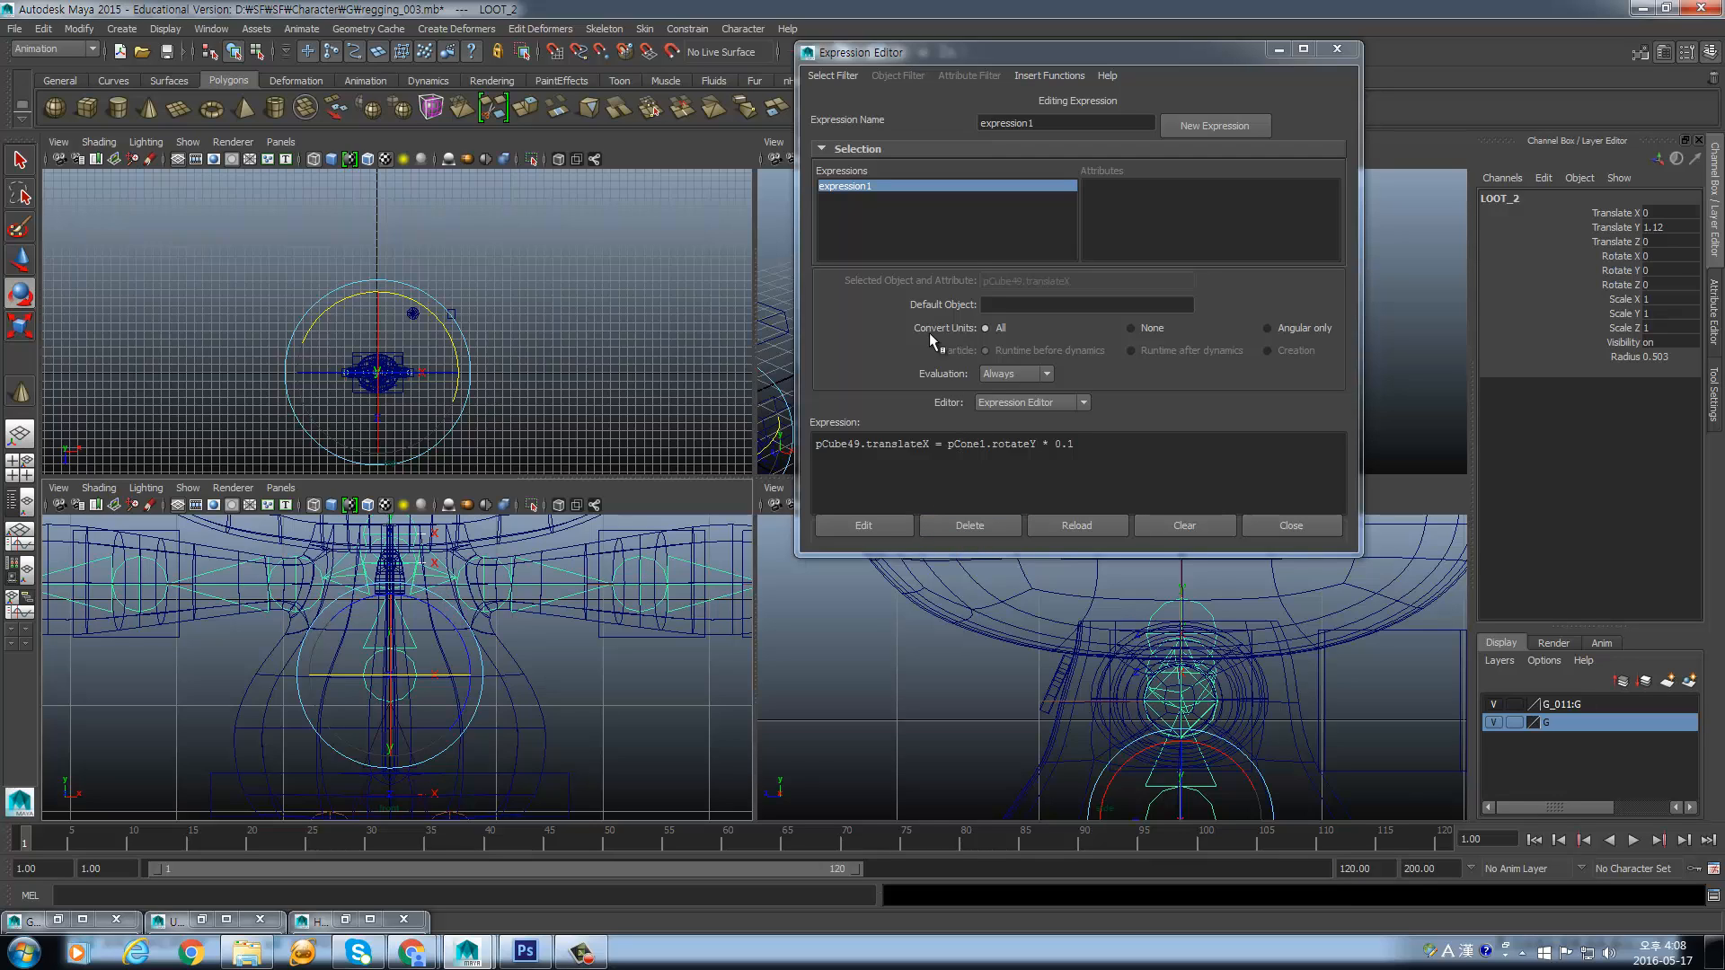
- Start another new expression with "LOOT_2.rotatX =" as its left side
double_click(1531, 206)
key("ctrl+c")
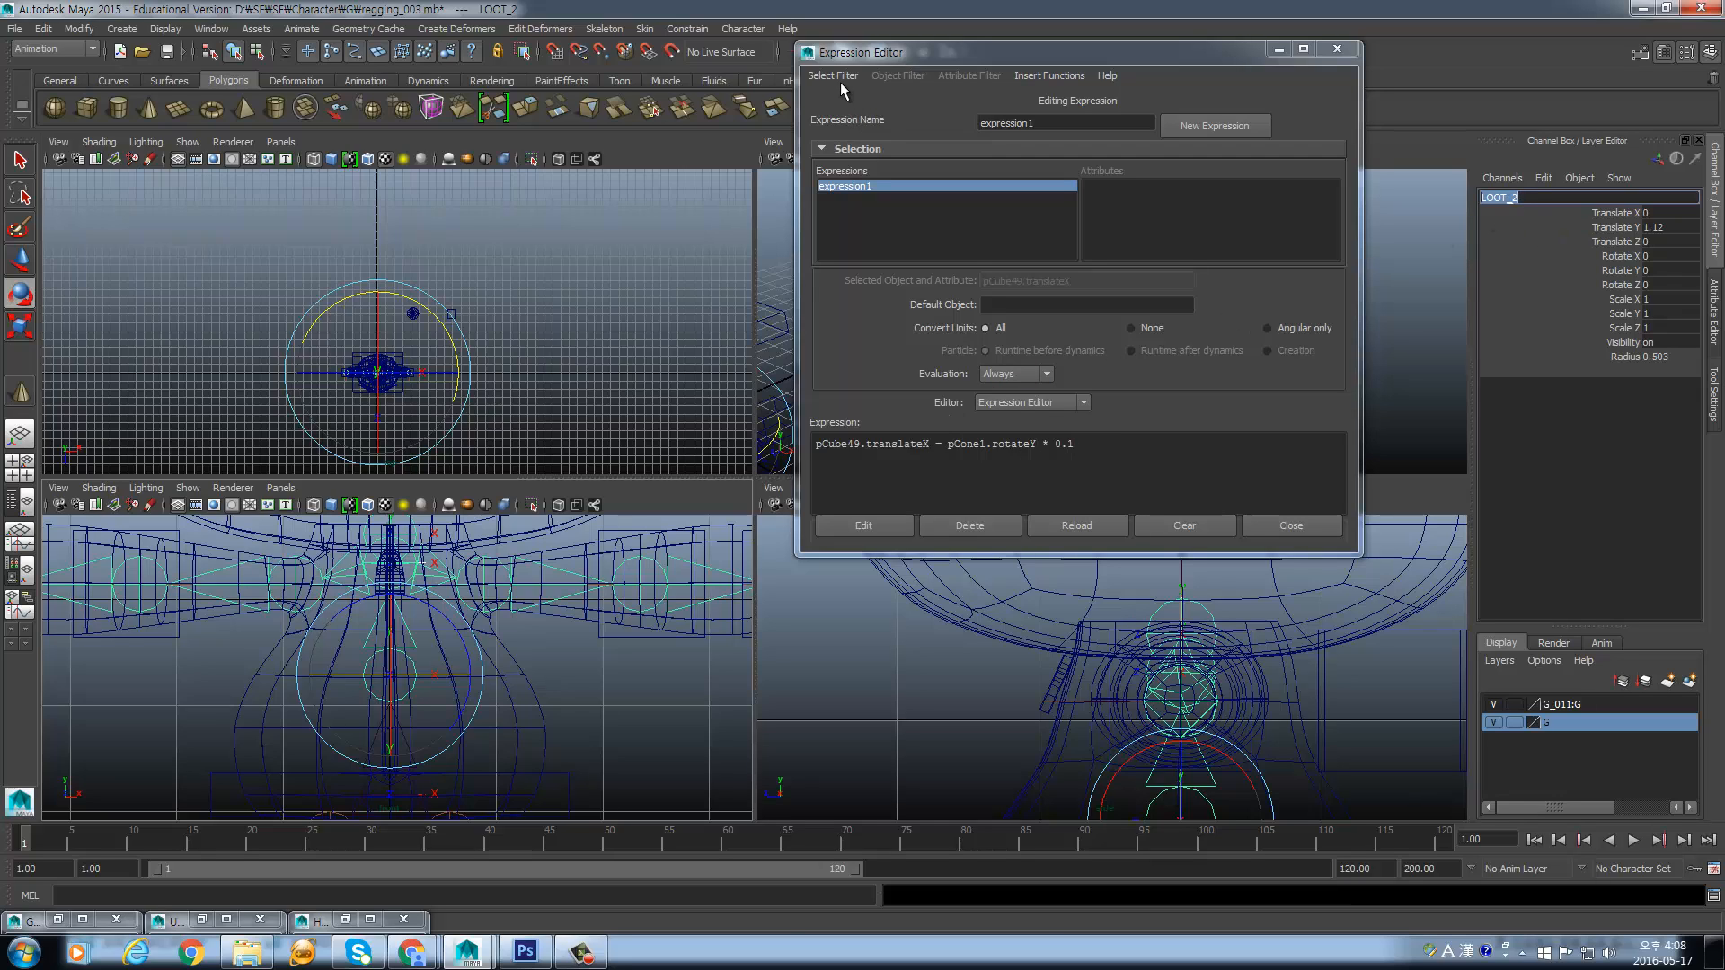
left_click(1213, 125)
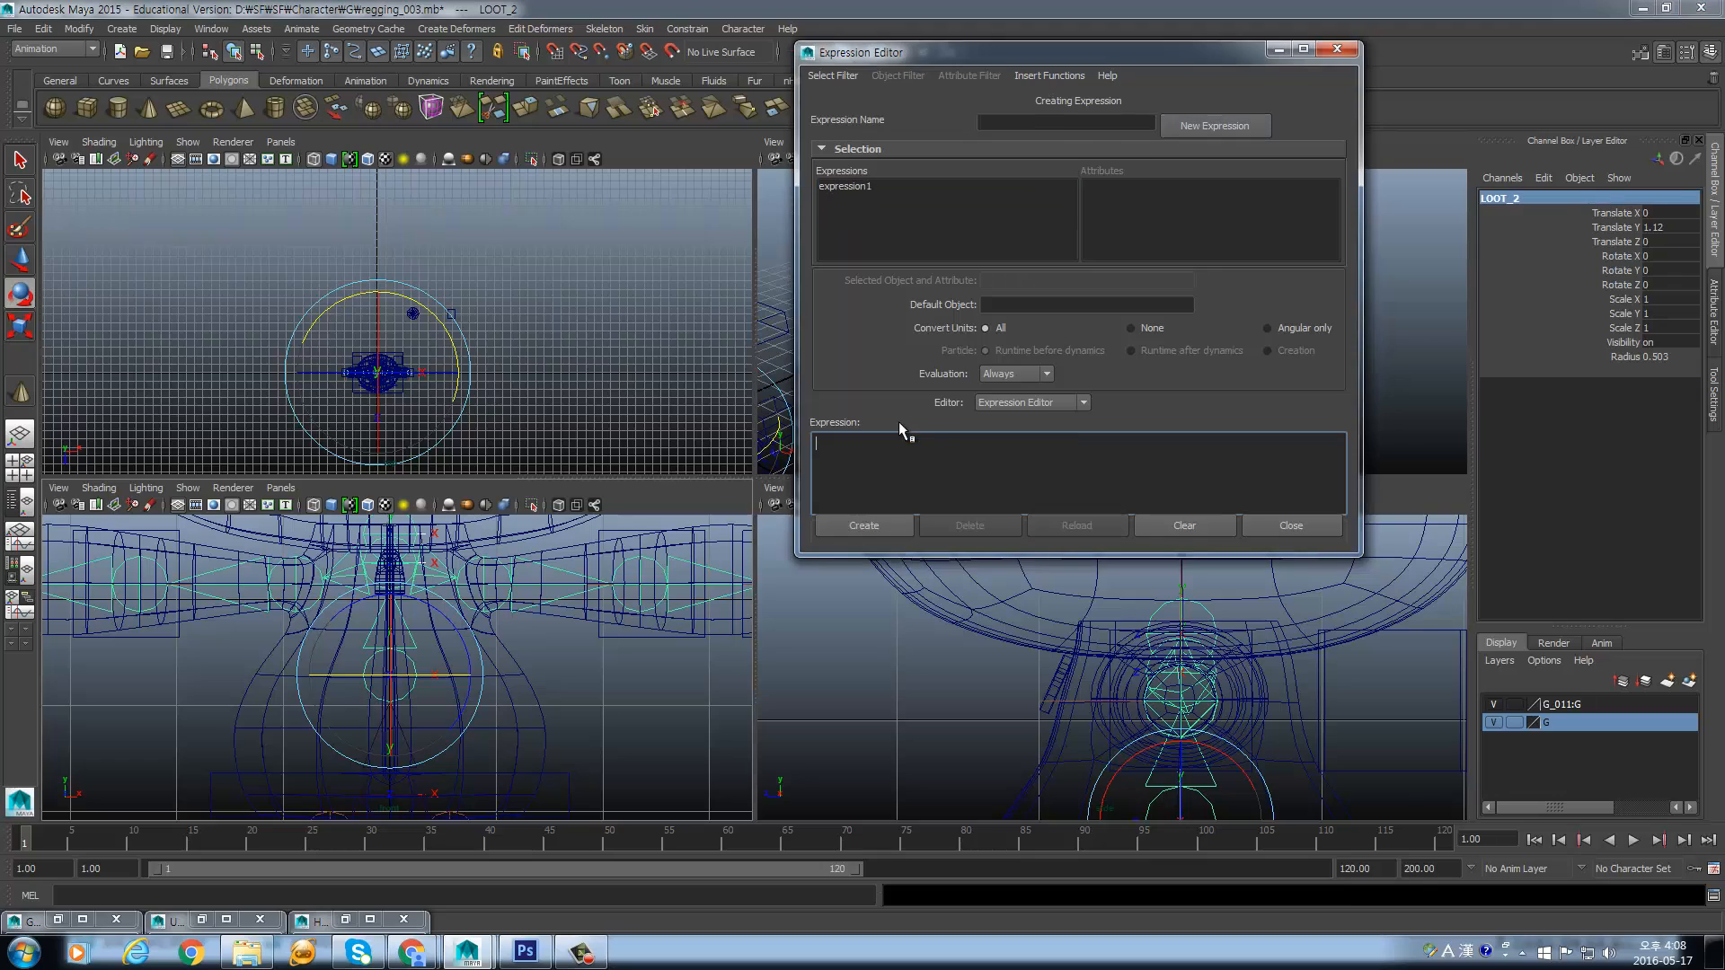
left_click(872, 444)
key("ctrl+v")
type(".rotatX")
key("alt")
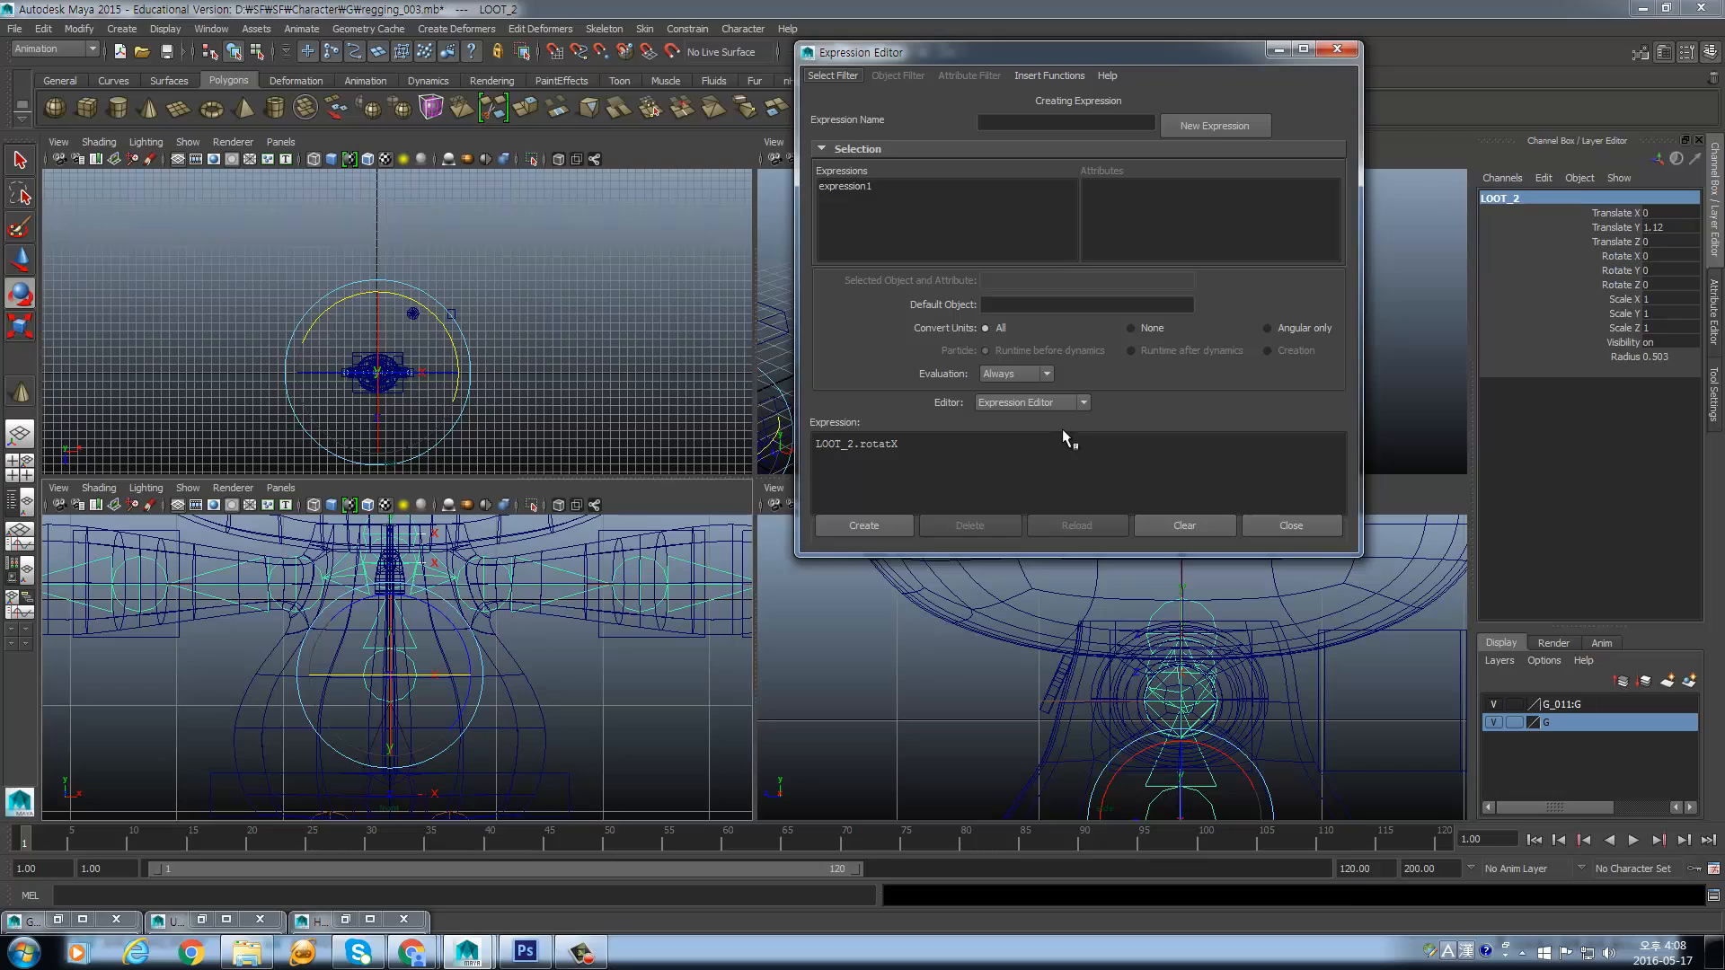
left_click(953, 454)
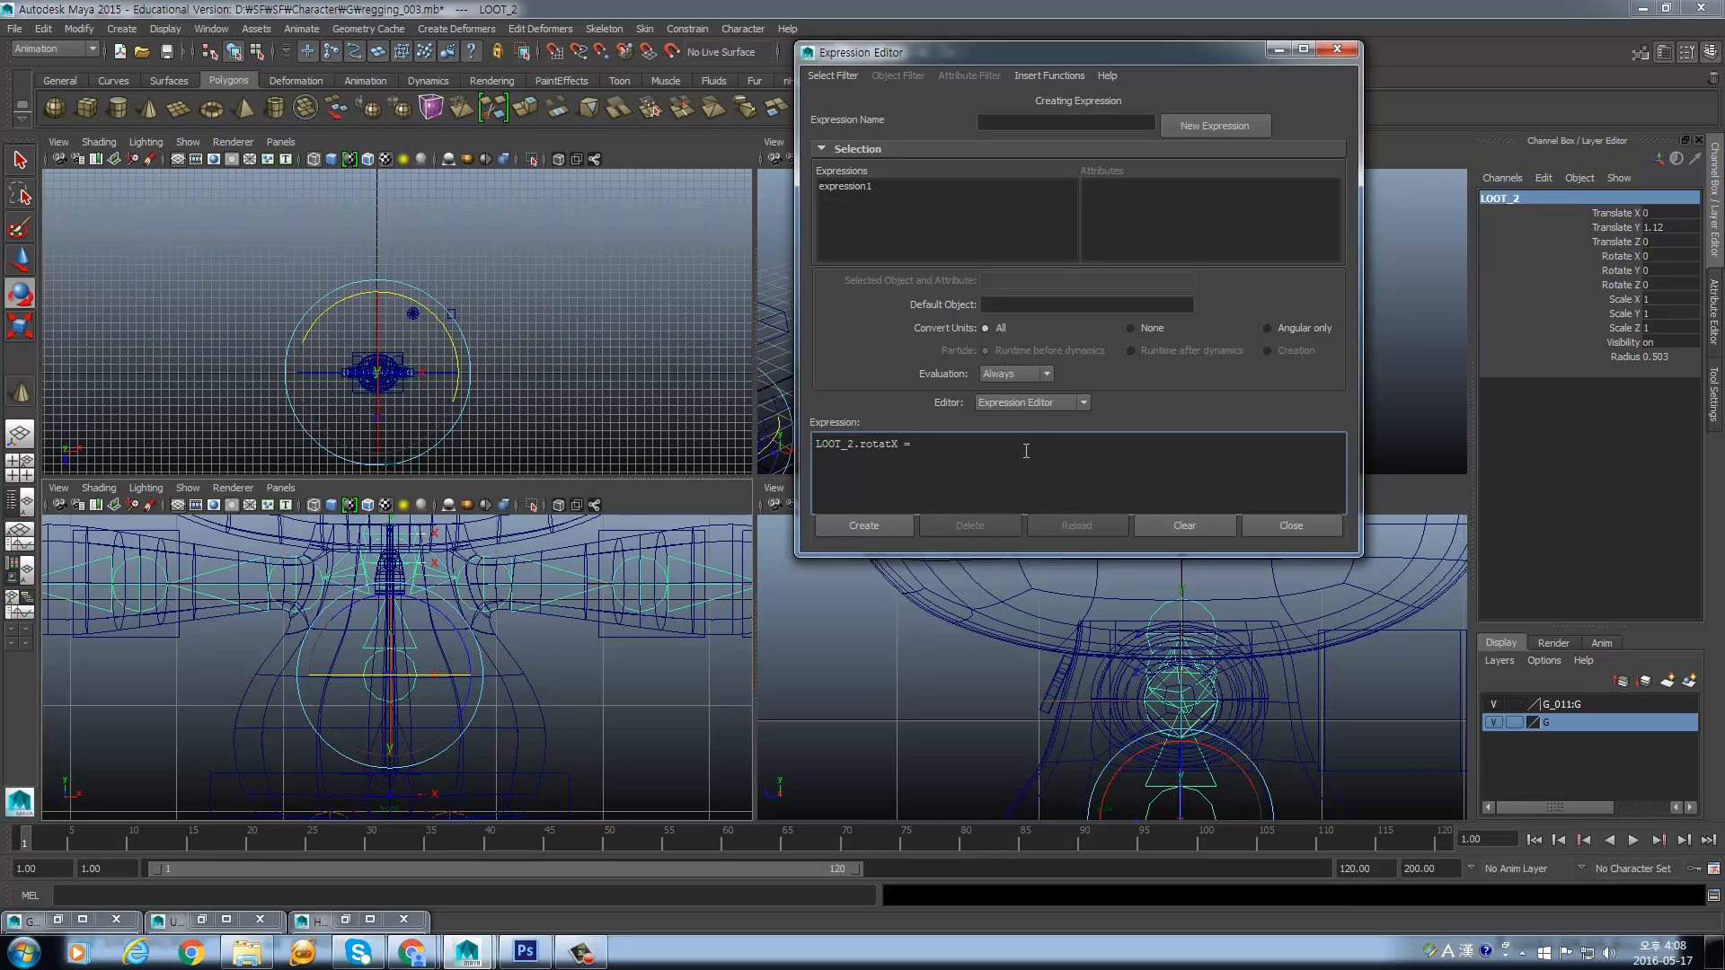
- Add Spine_CTRL.rotateX as the right side of the LOOT_2 expression, using the name of the curve around the pelvis
scroll(1170, 706, "down", 5)
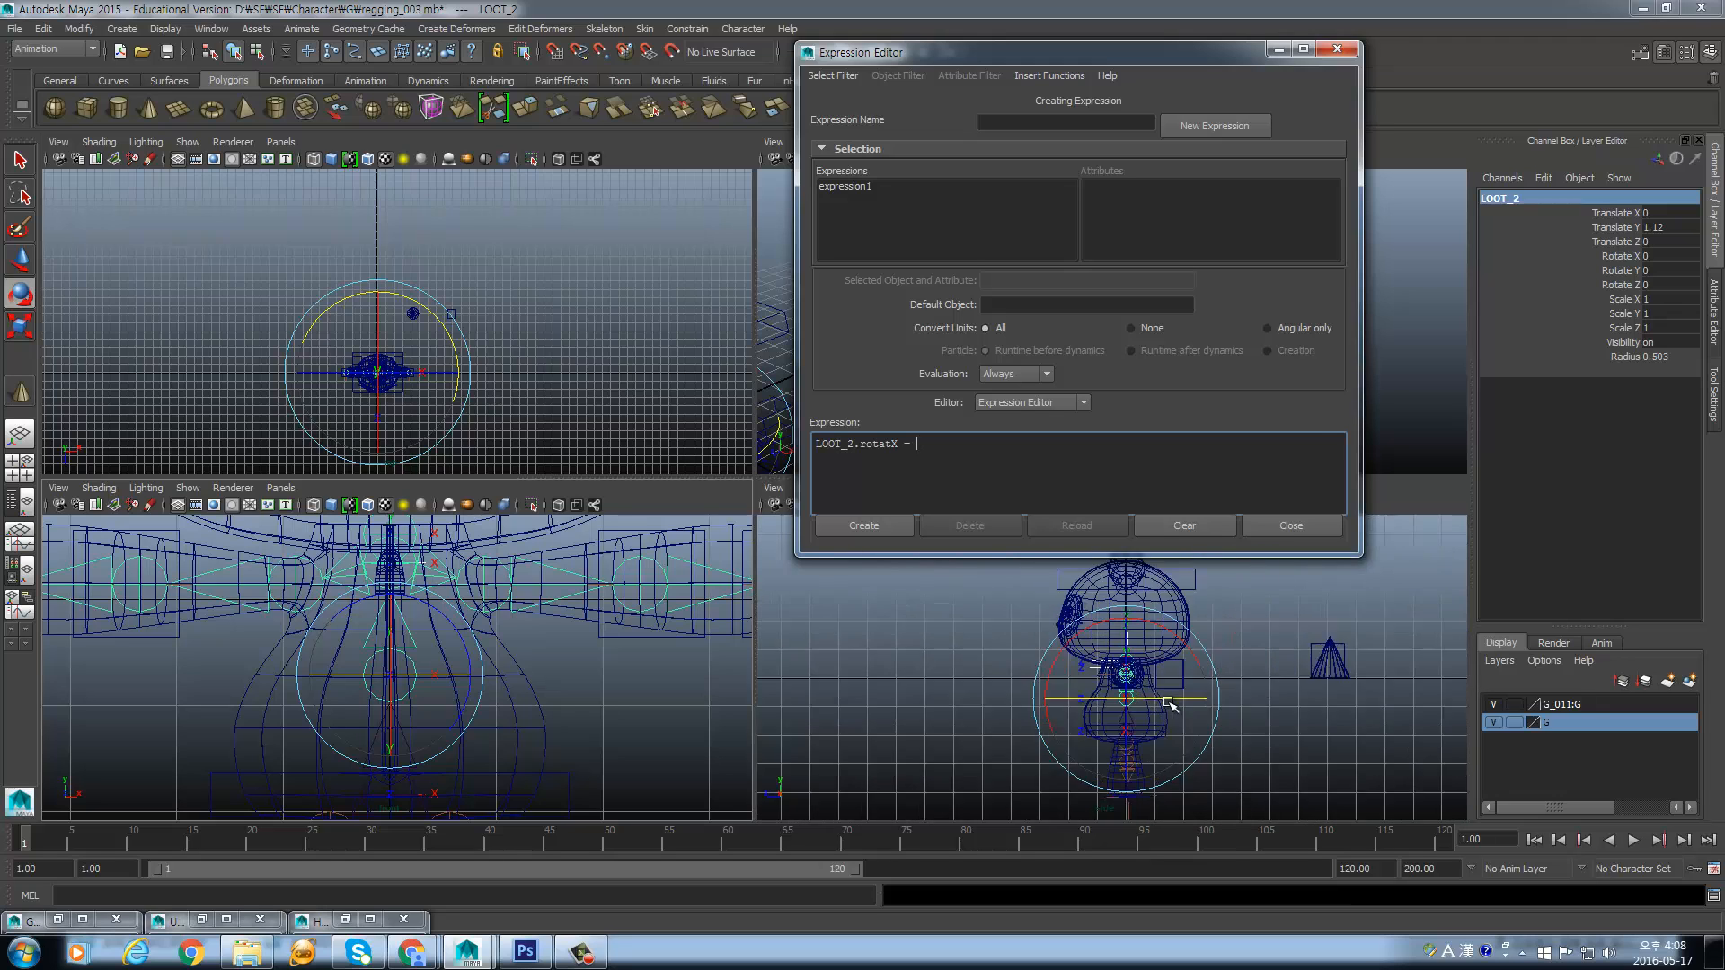
scroll(1170, 705, "up", 4)
left_click(1107, 685)
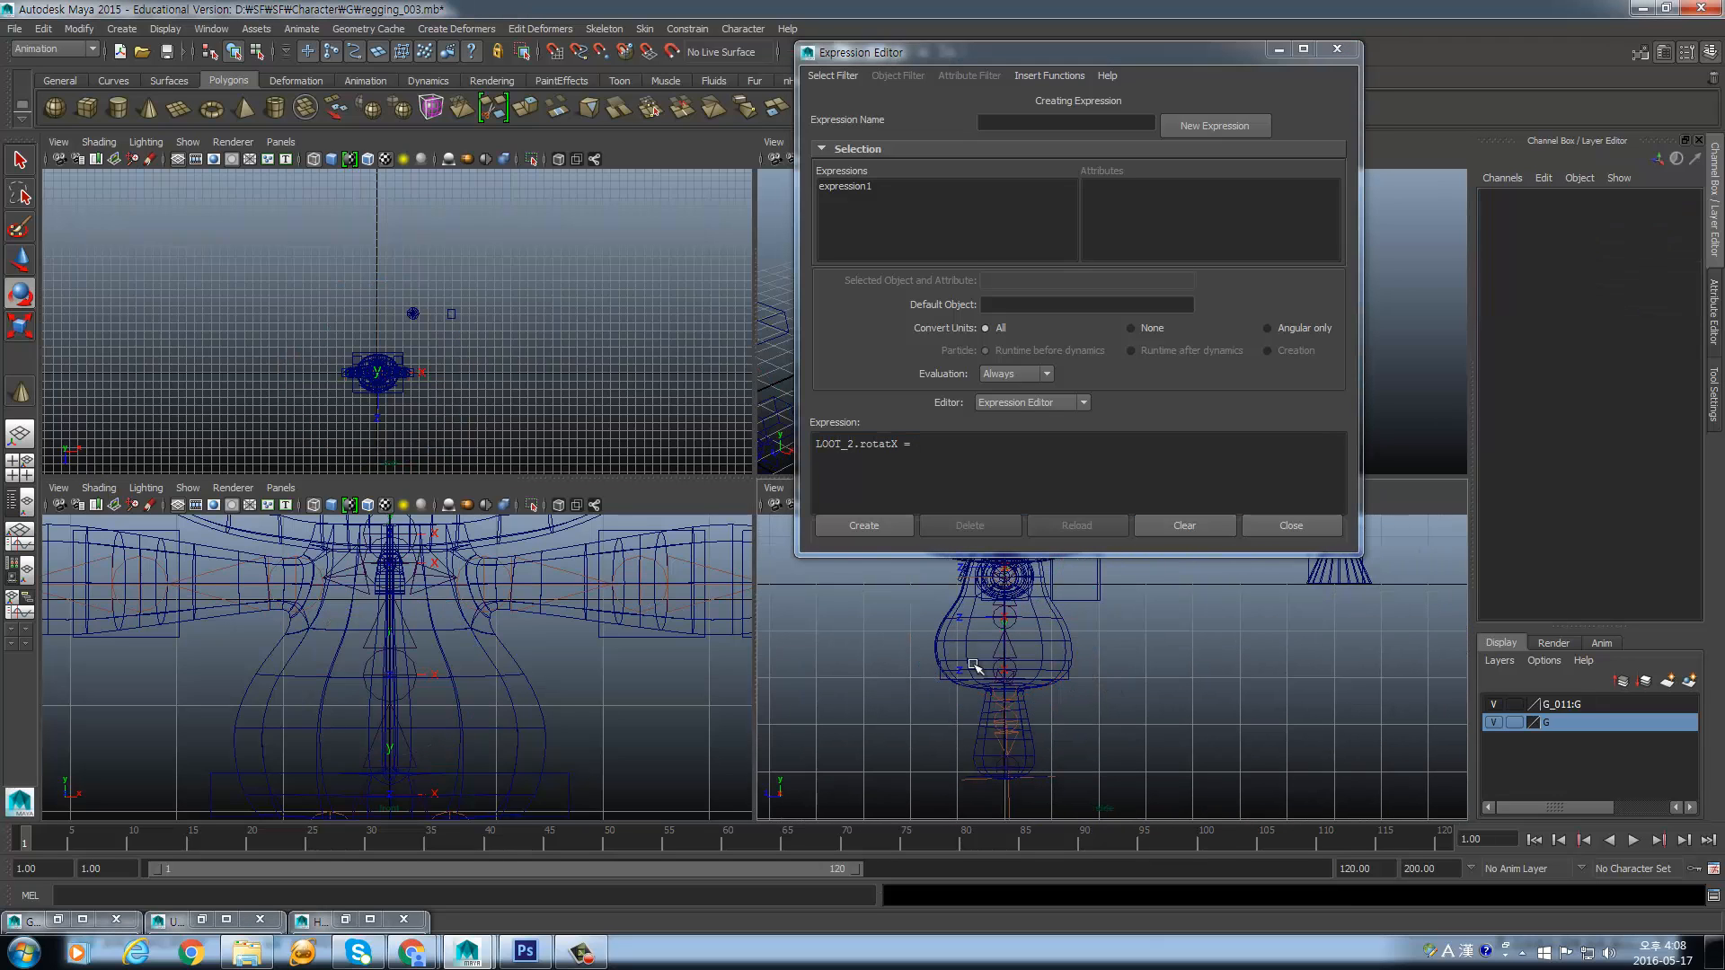
left_click(946, 683)
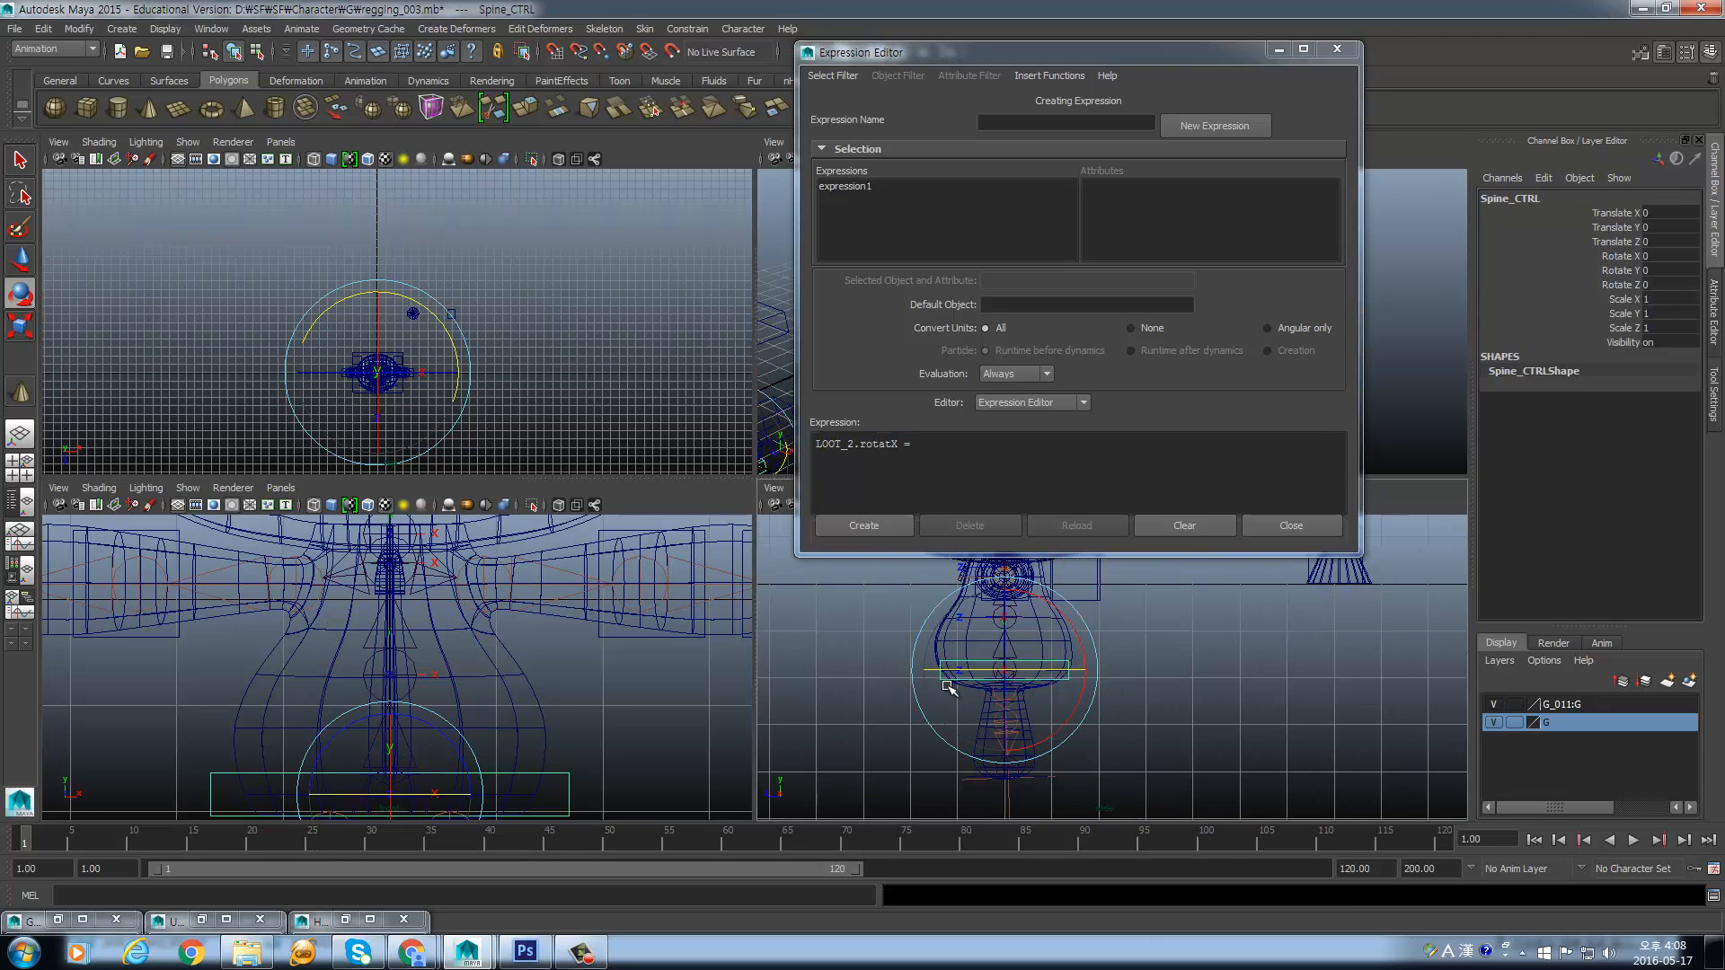
left_click(1554, 198)
key("ctrl+c")
left_click(959, 437)
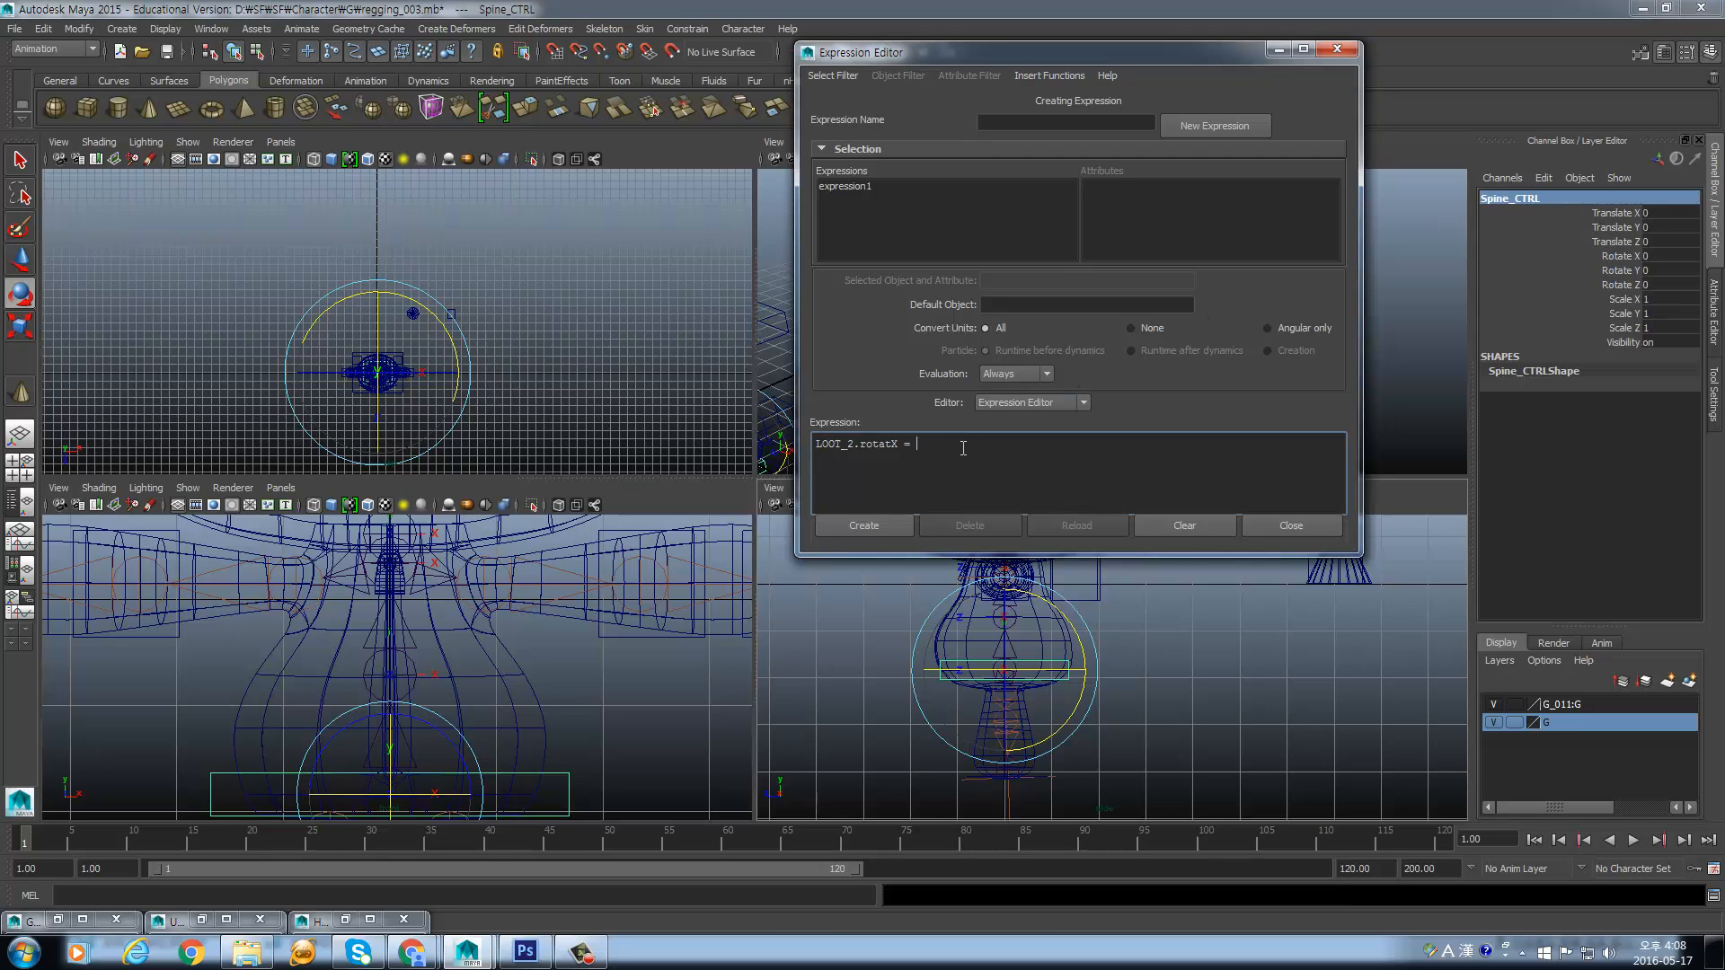
key("ctrl+v")
type(".rotateX")
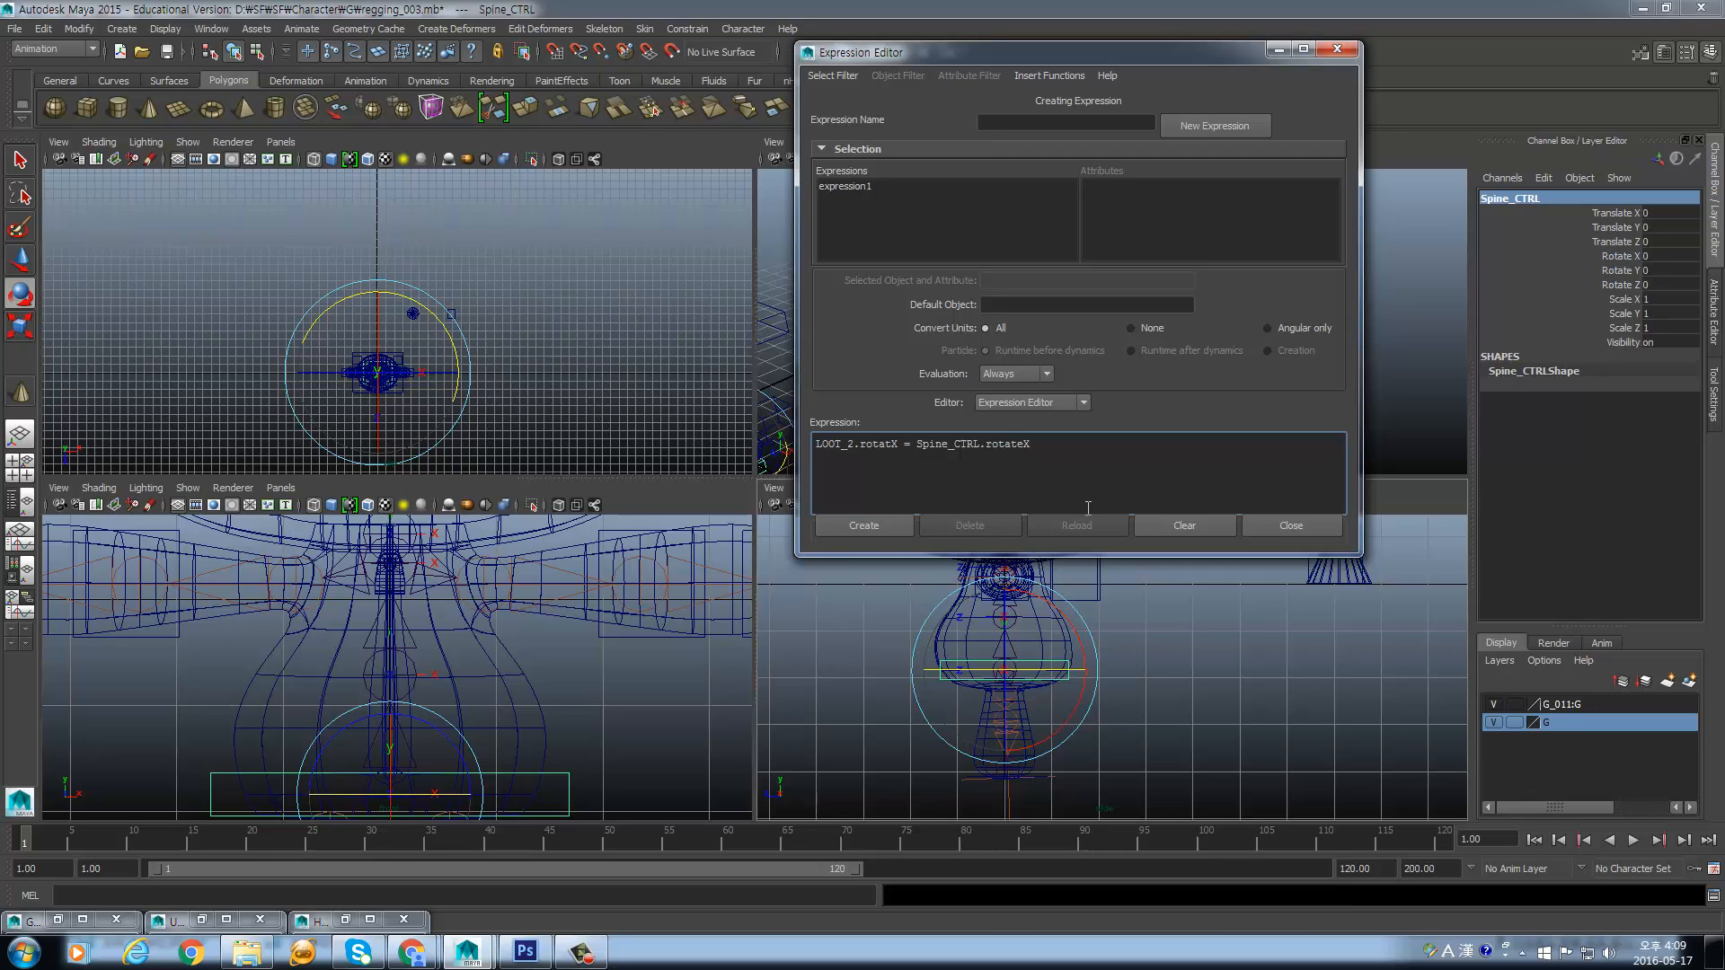
left_click(410, 571)
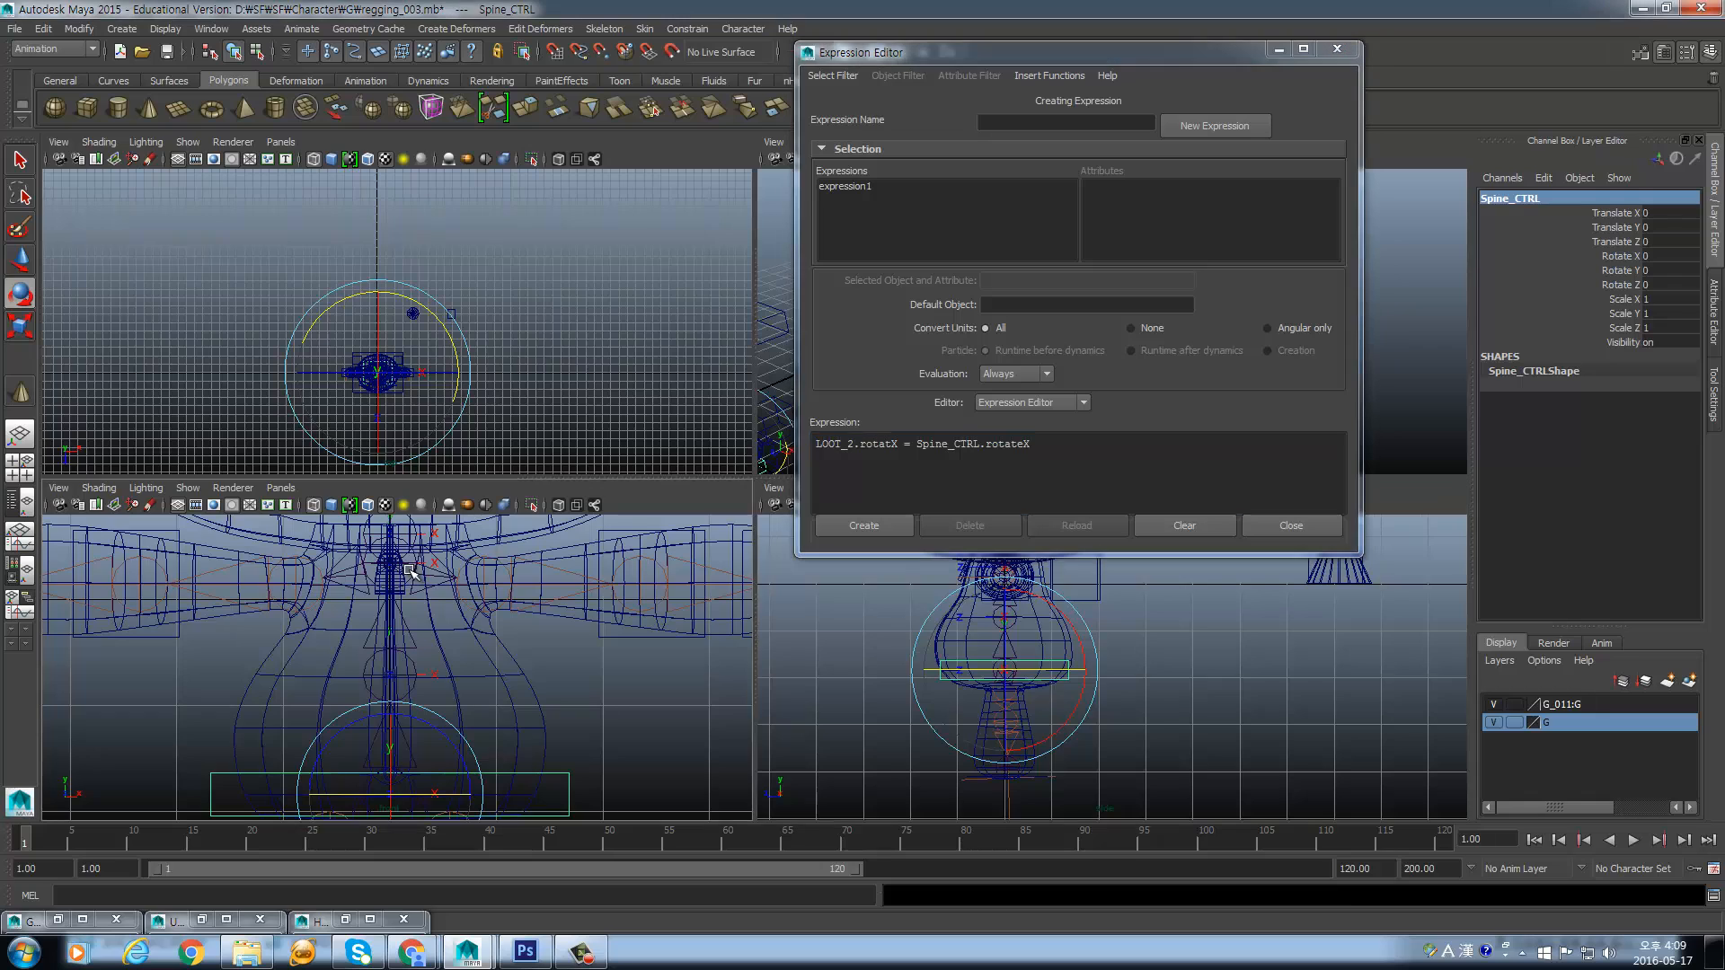
- Select the LOOT_3 joint in the upper spine and copy its name
left_click(421, 586)
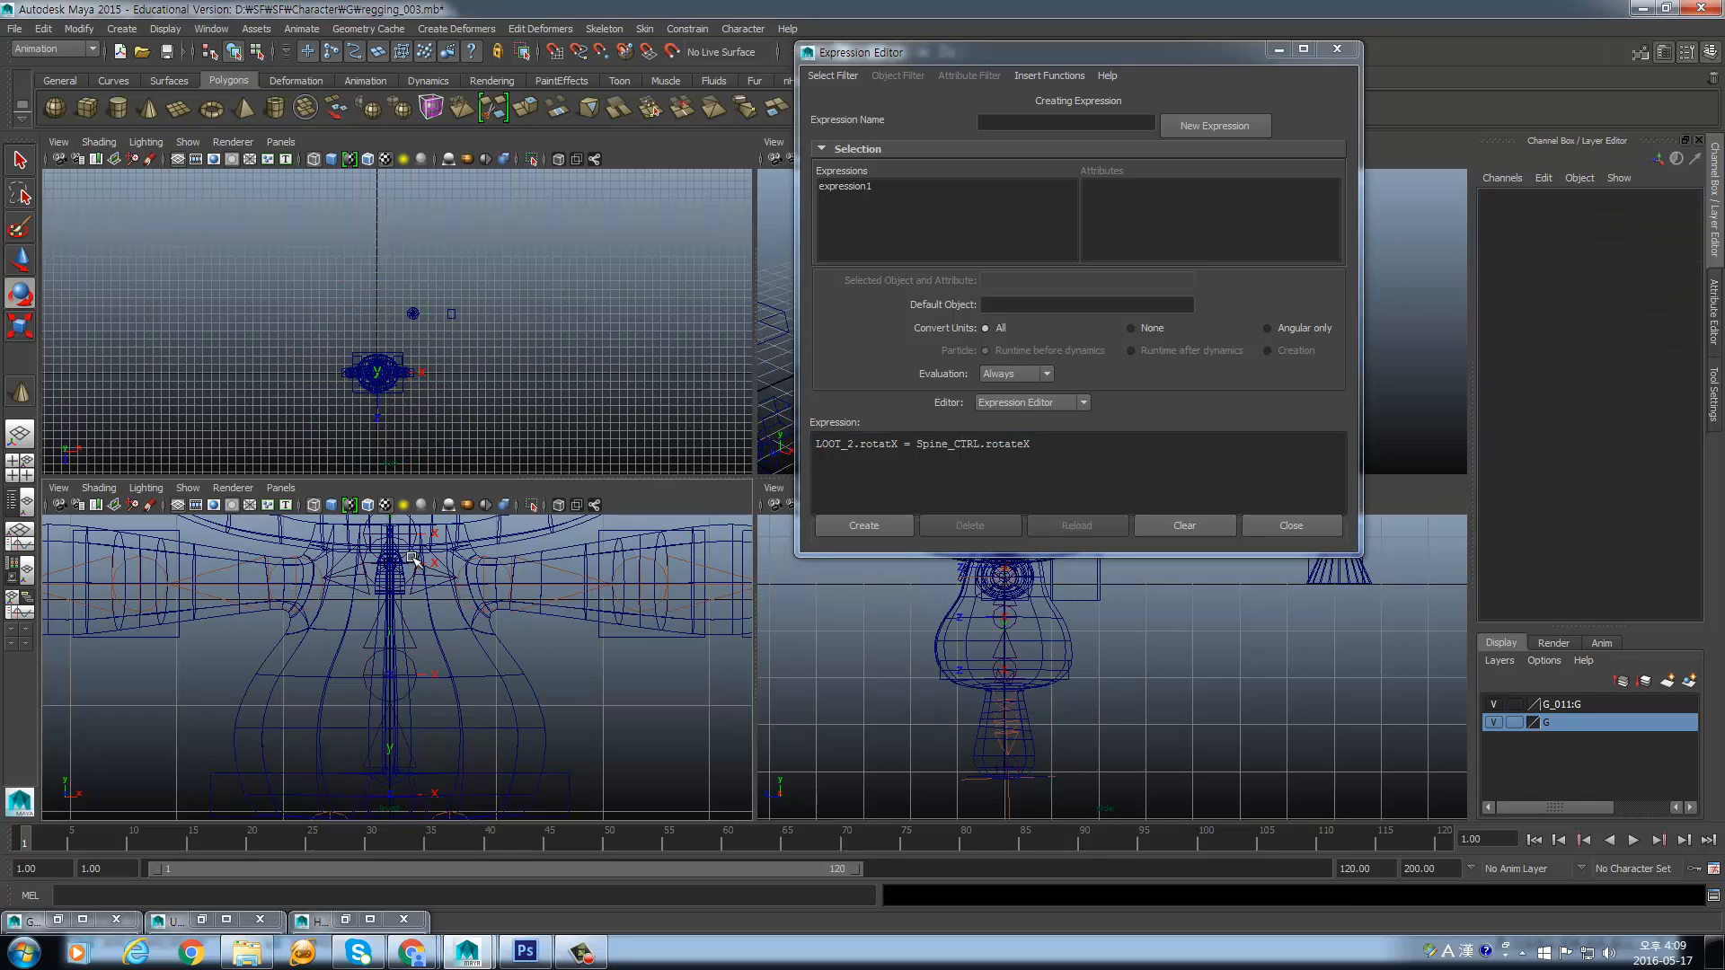
left_click(413, 562)
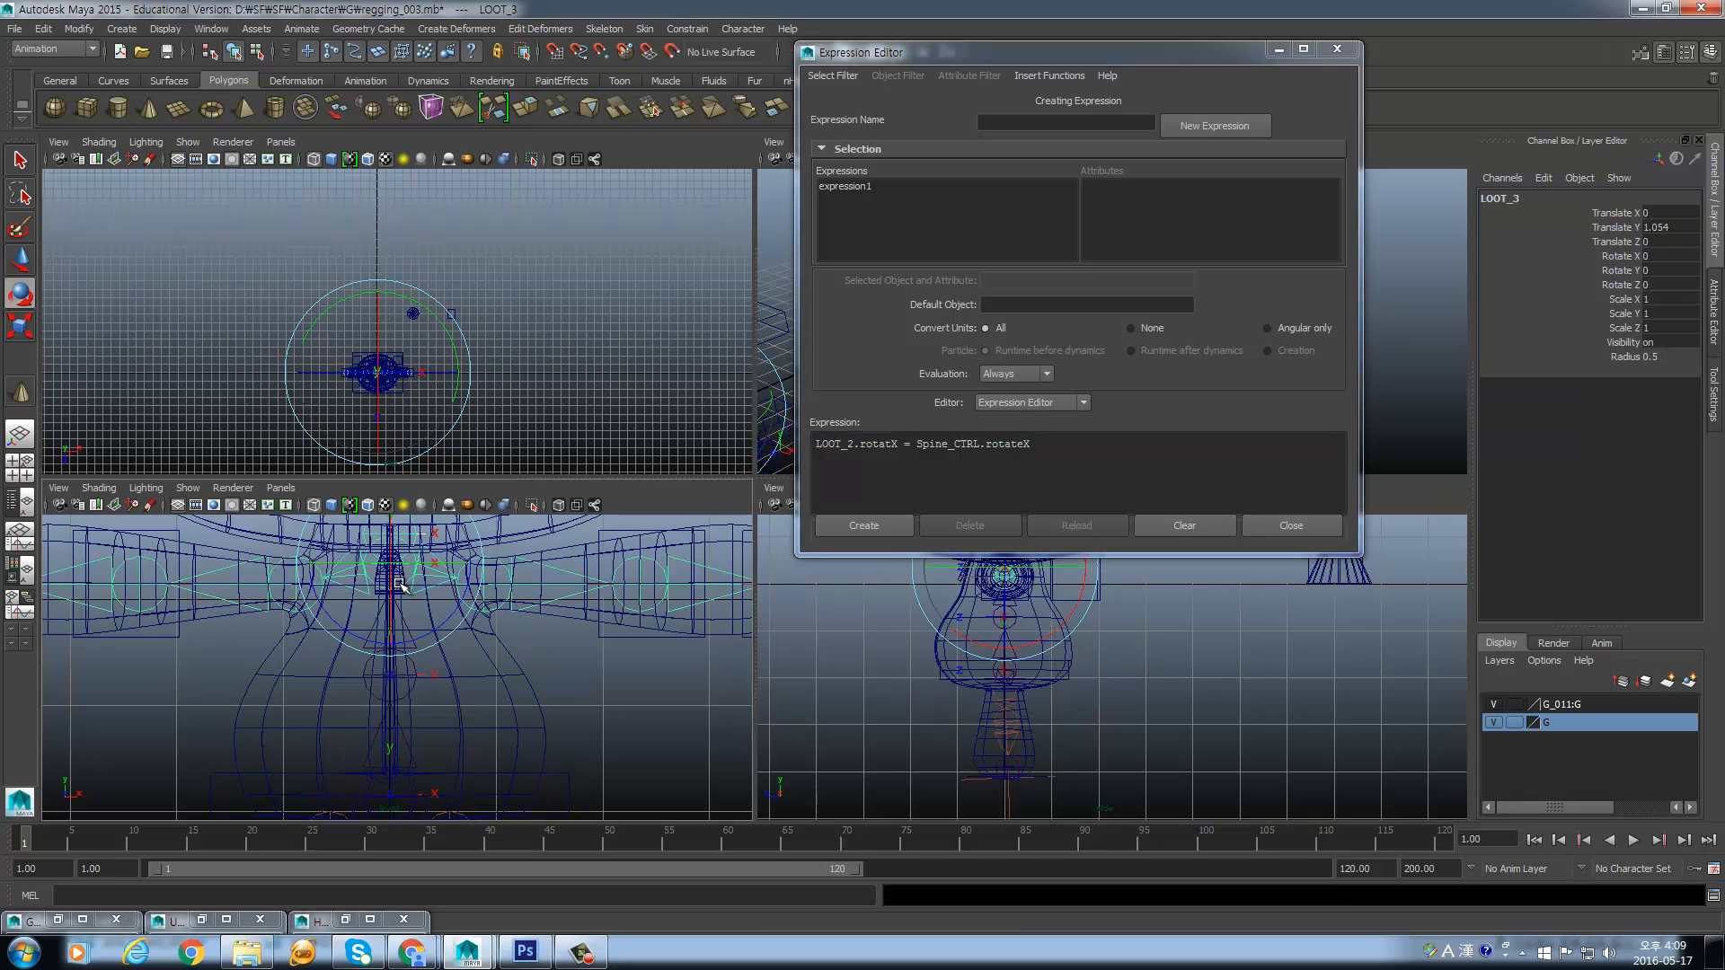
key("q")
key("Down")
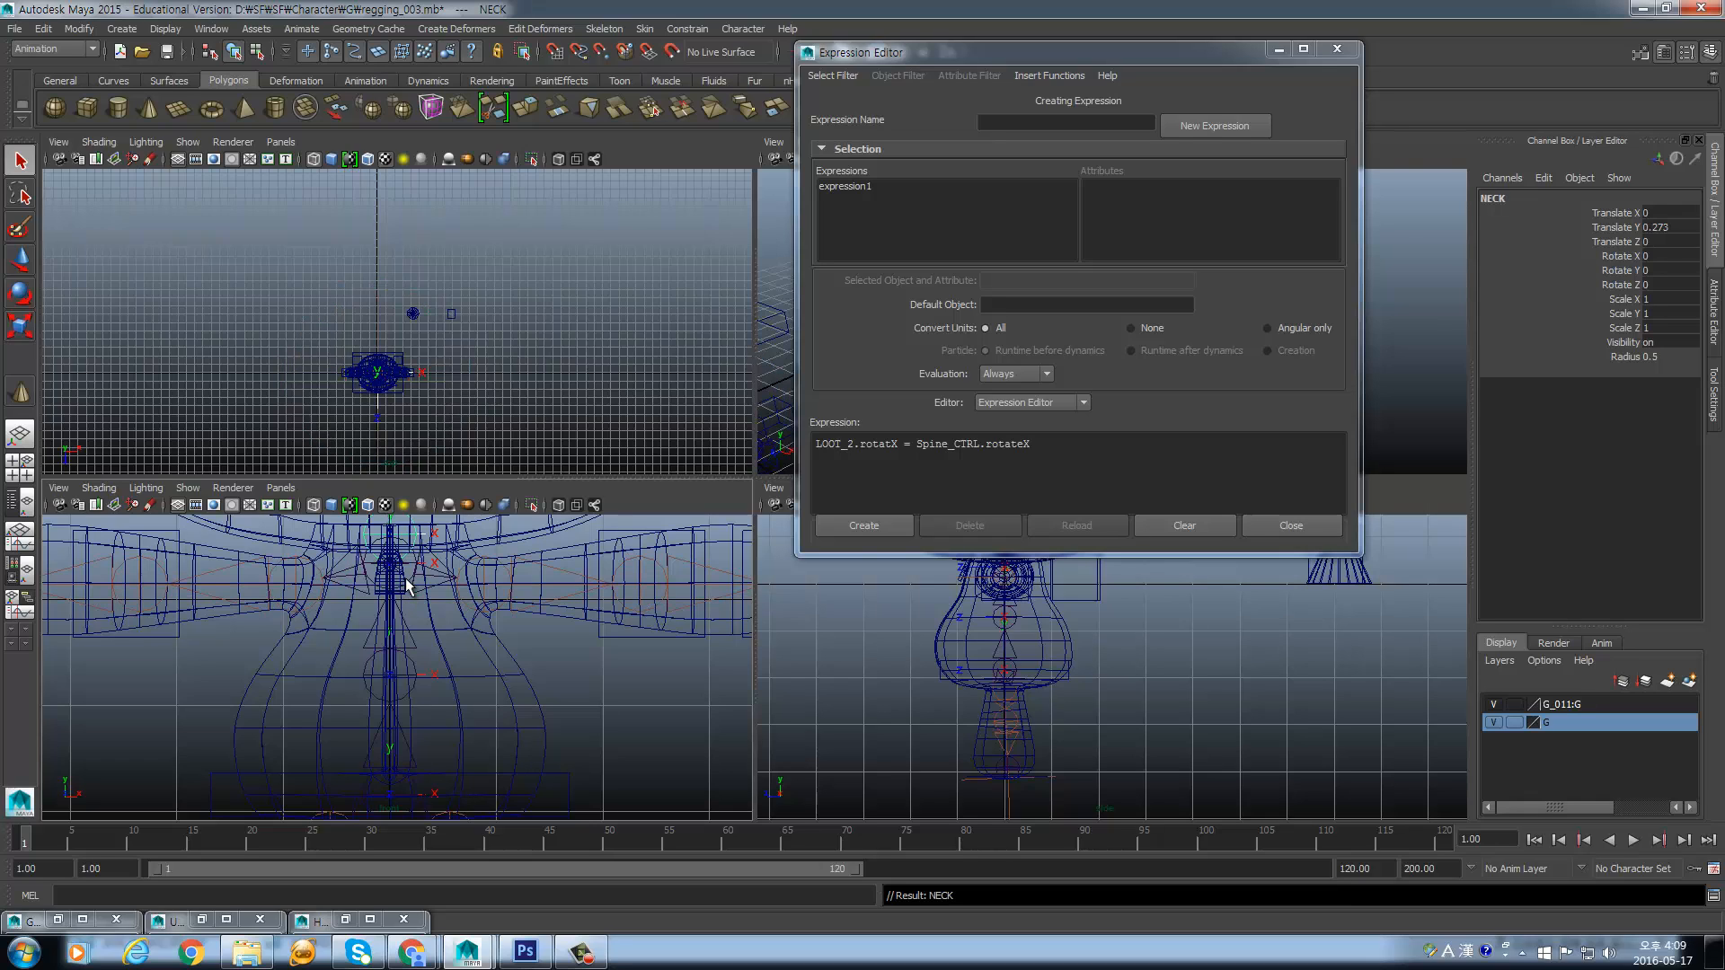
key("Up")
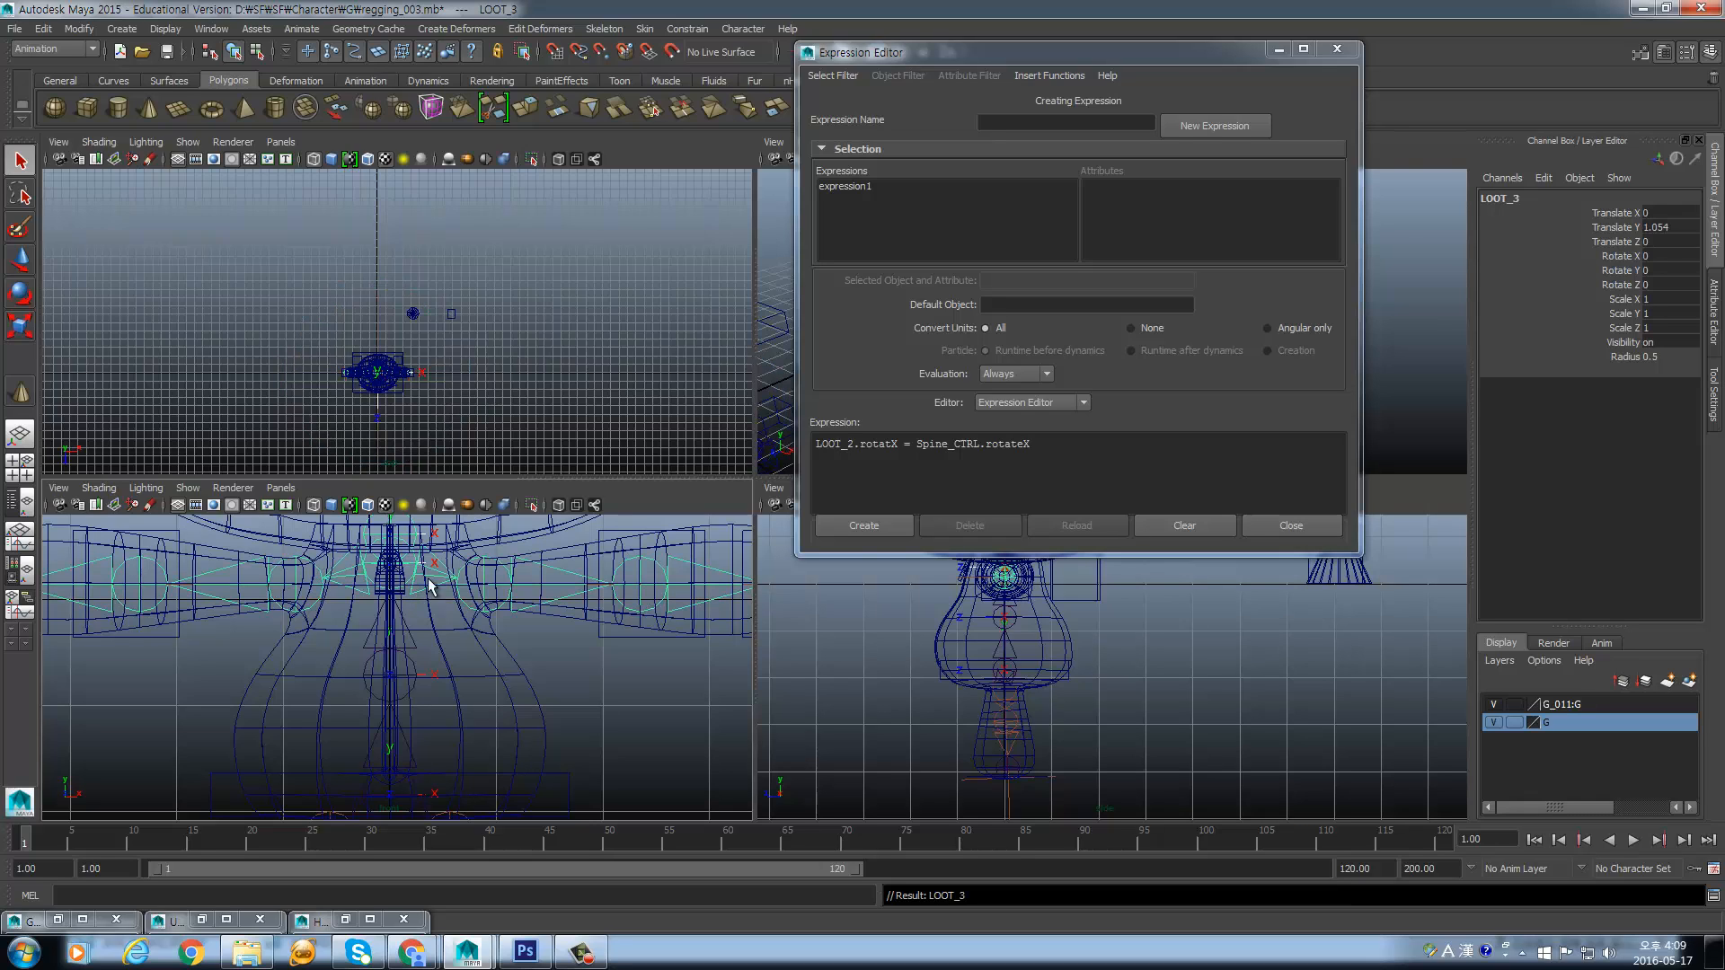
left_click(1541, 197)
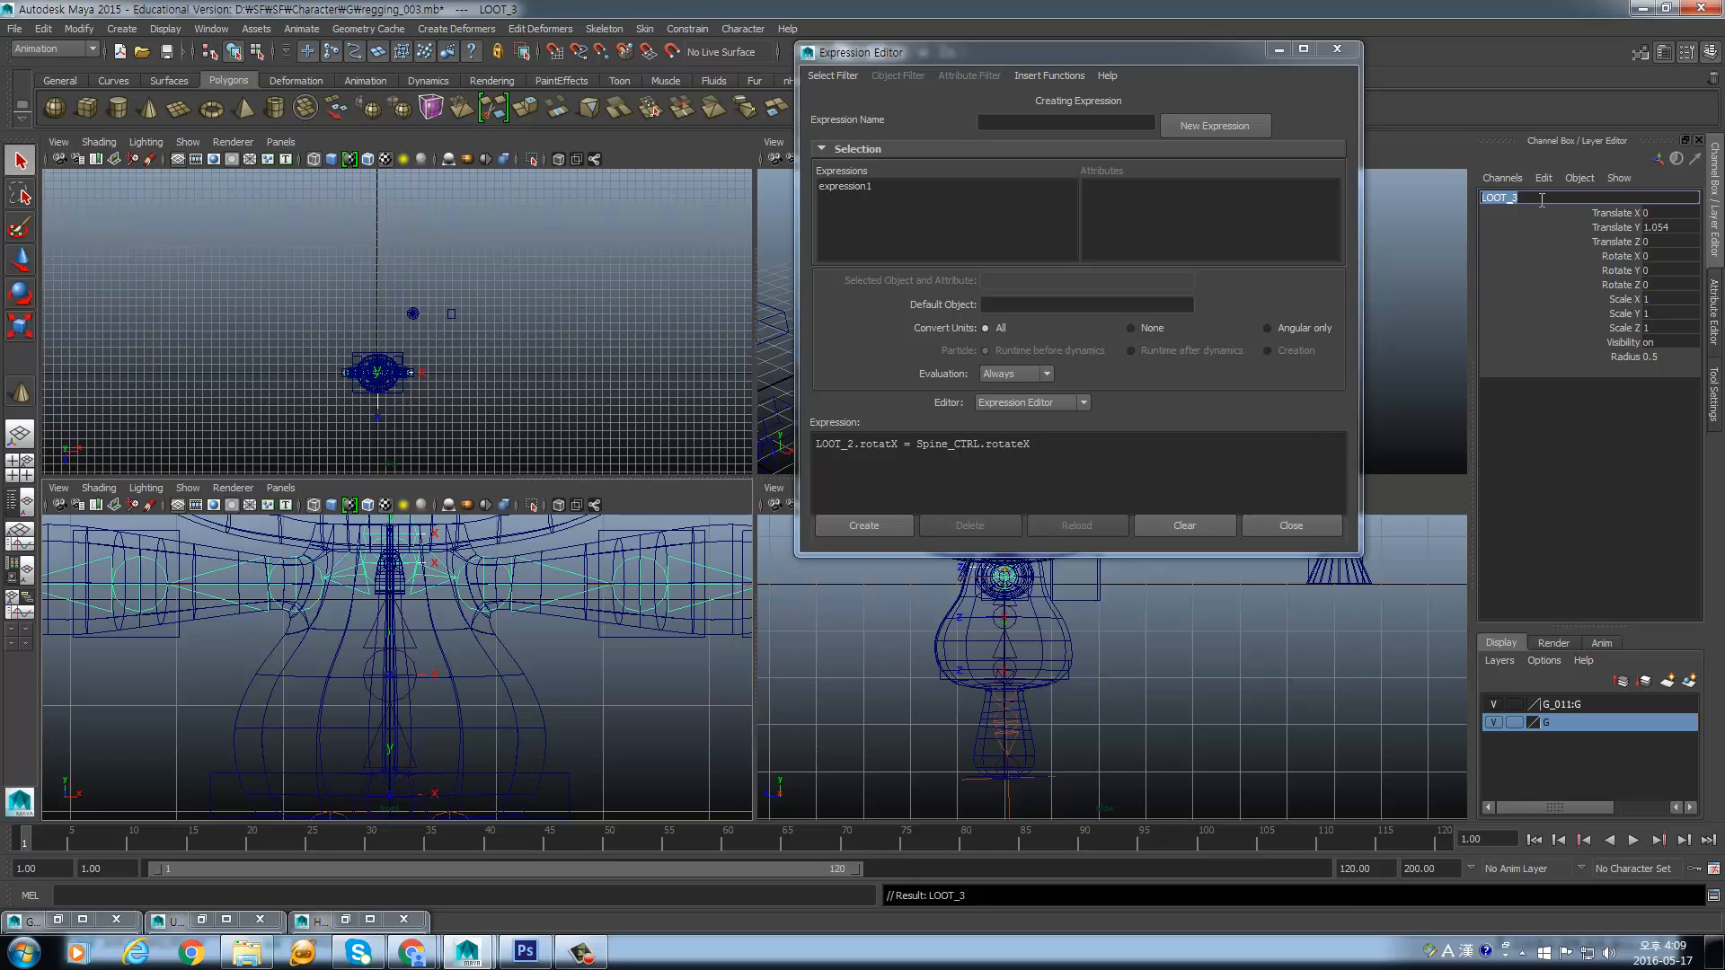
- Begin a second expression line with "LOOT_3.rotateX =" and correct "rotatX" to "rotateX" in the first line
left_click(1053, 452)
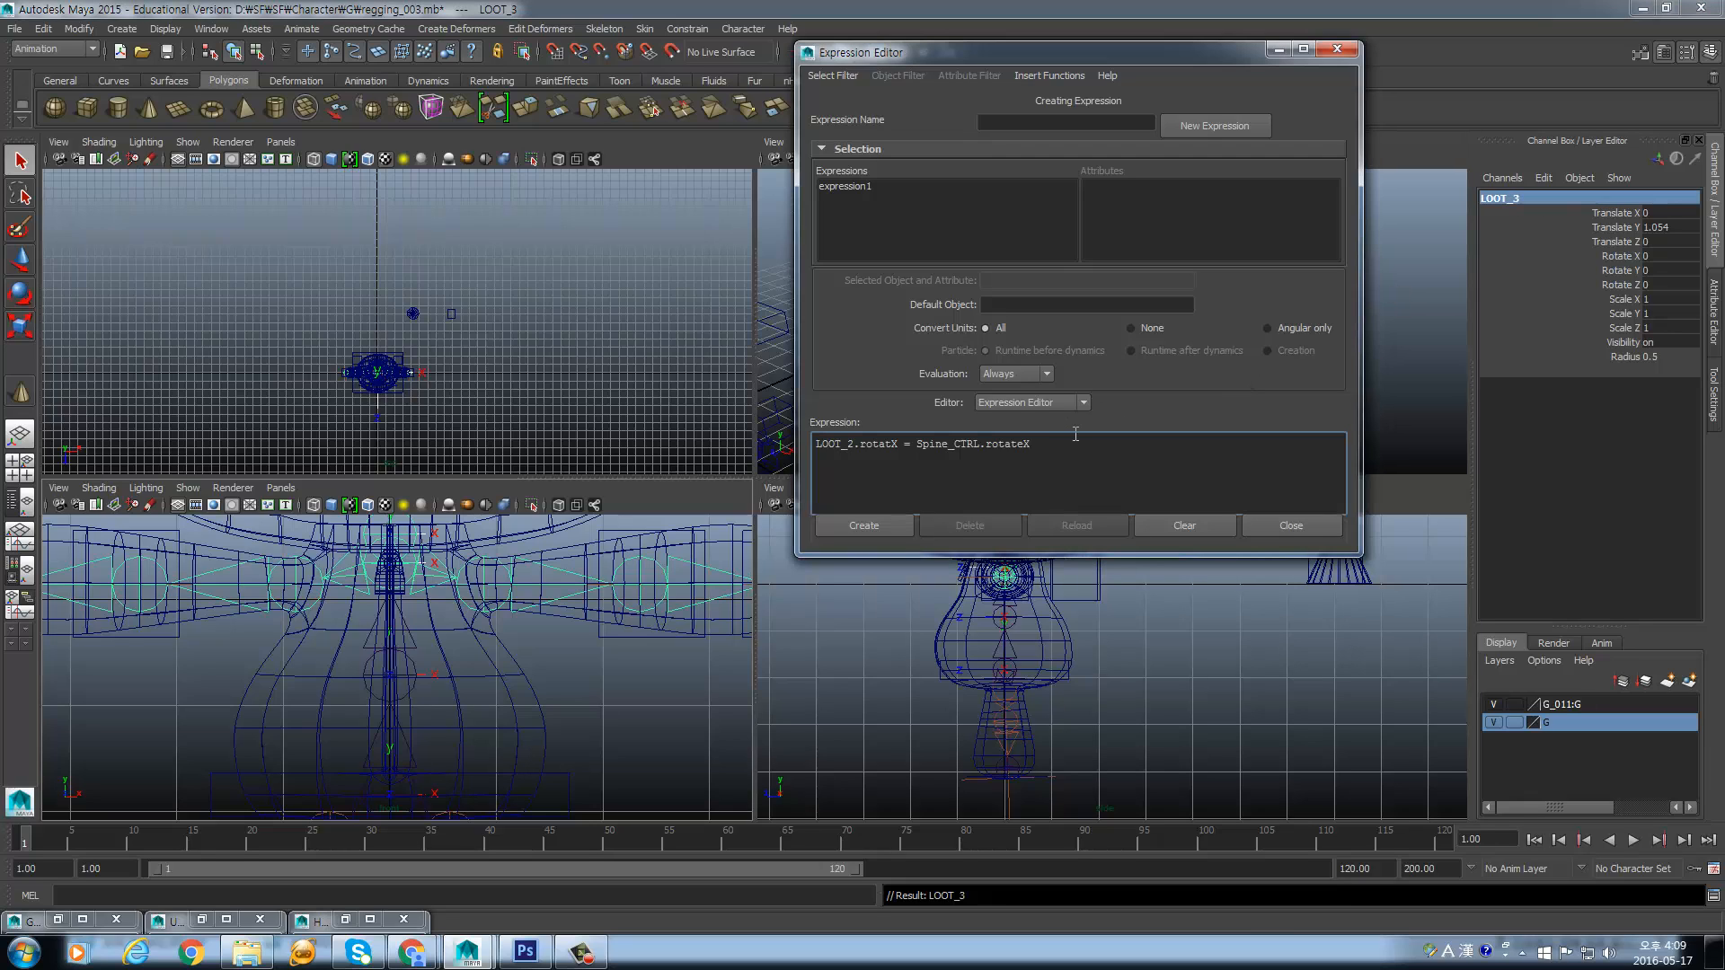
key("ctrl+v")
type(".rotate")
type("e")
- Complete the second line with "LOOT_2.rotateX *0.2", end both lines with semicolons and create the expression
left_click(927, 458)
left_click_drag(905, 443, 794, 441)
key("ctrl+c")
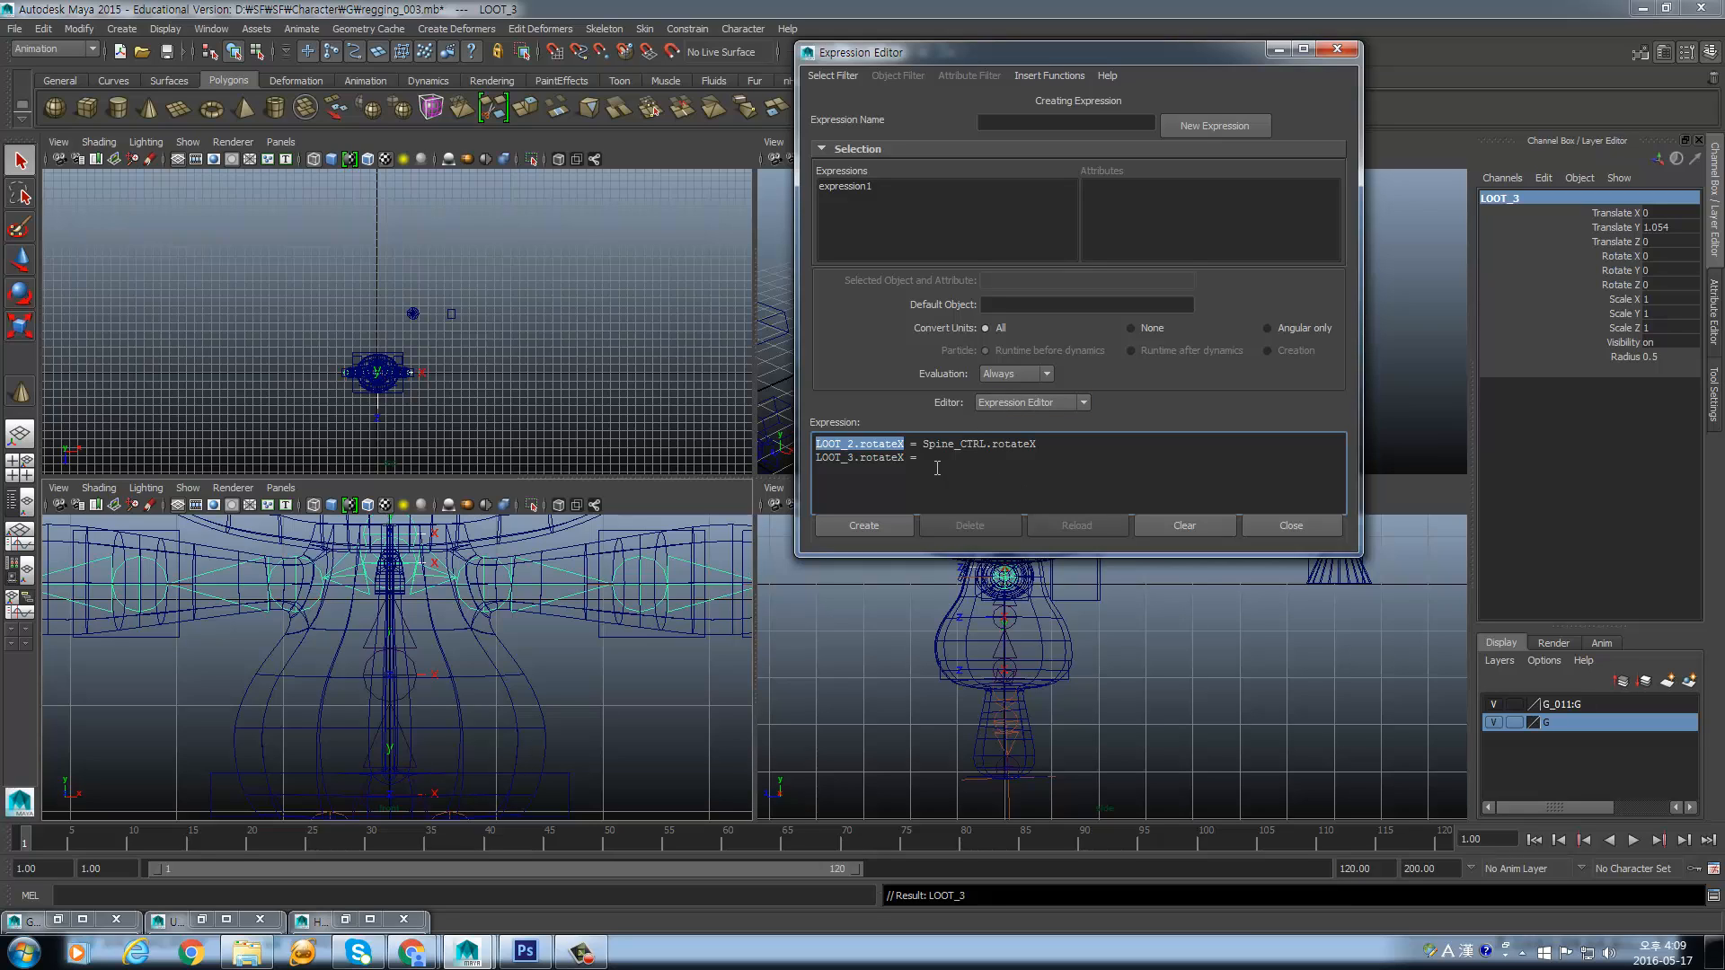
left_click(948, 464)
key("ctrl+v")
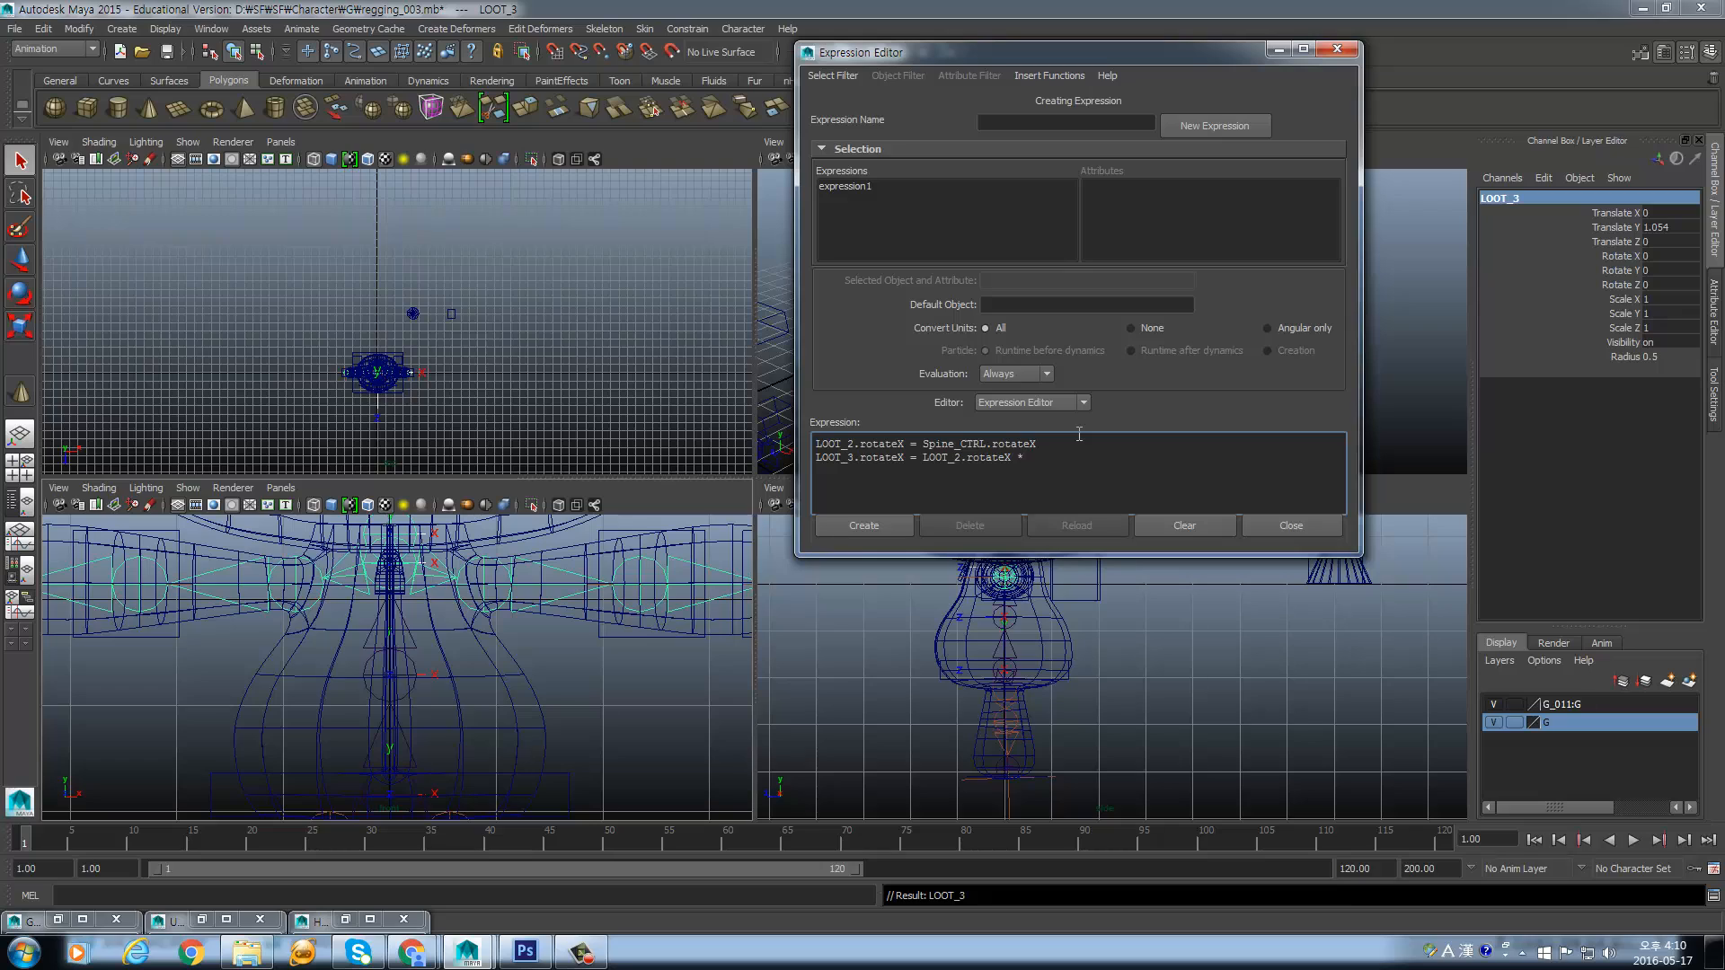
type("0.2")
left_click(1045, 441)
type(";")
left_click(863, 530)
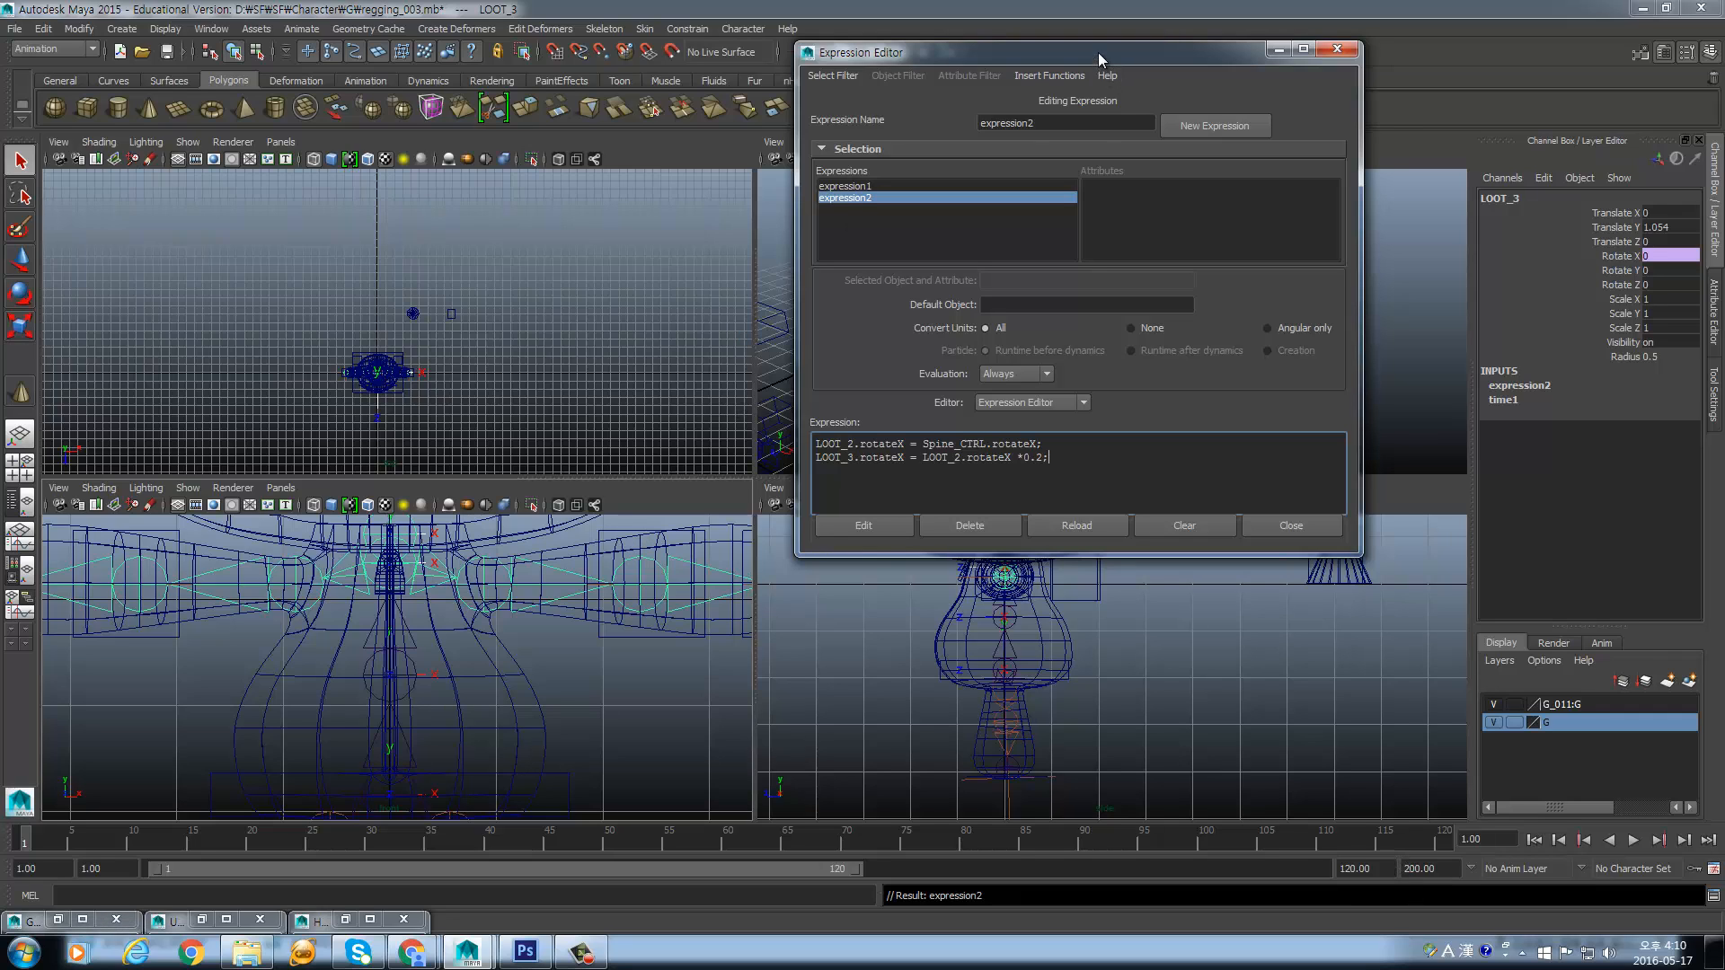
- Select the Spine_CTRL curve around the character's waist in the enlarged perspective view and activate the Rotate tool
left_click_drag(1098, 52, 1051, 266)
left_click_drag(826, 291, 526, 325)
middle_click_drag(1065, 330, 1366, 256, "alt")
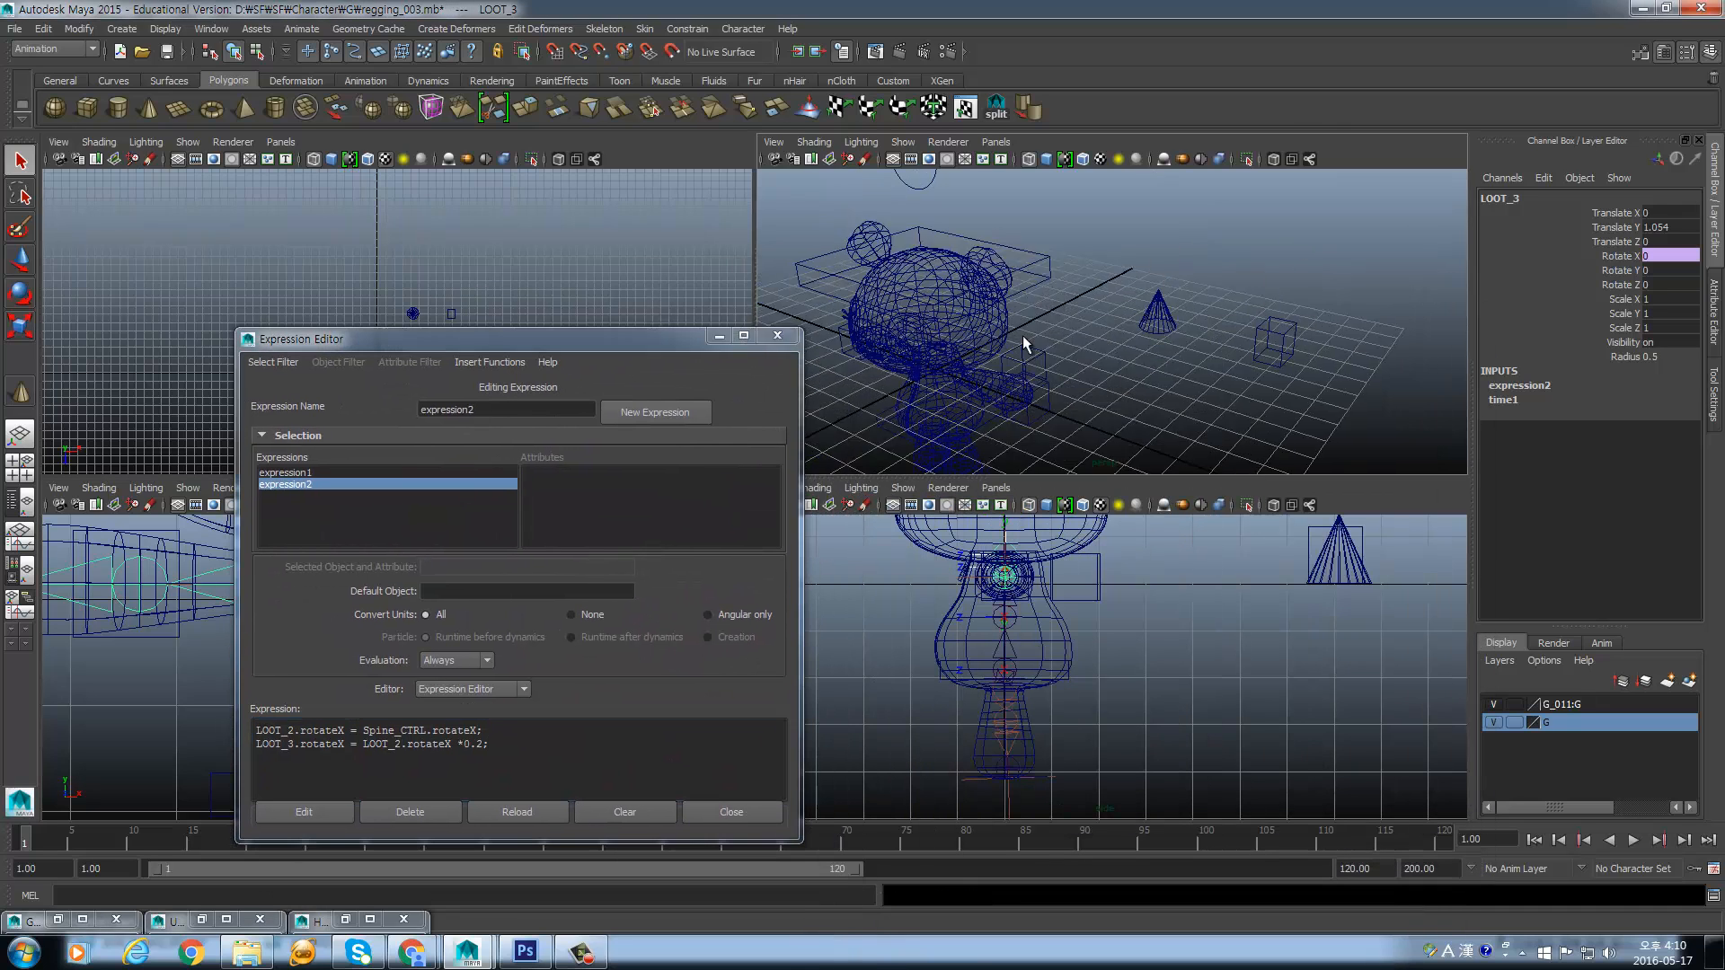
key("space")
left_click_drag(627, 339, 1393, 237)
left_click_drag(661, 532, 686, 461, "alt")
left_click(665, 491)
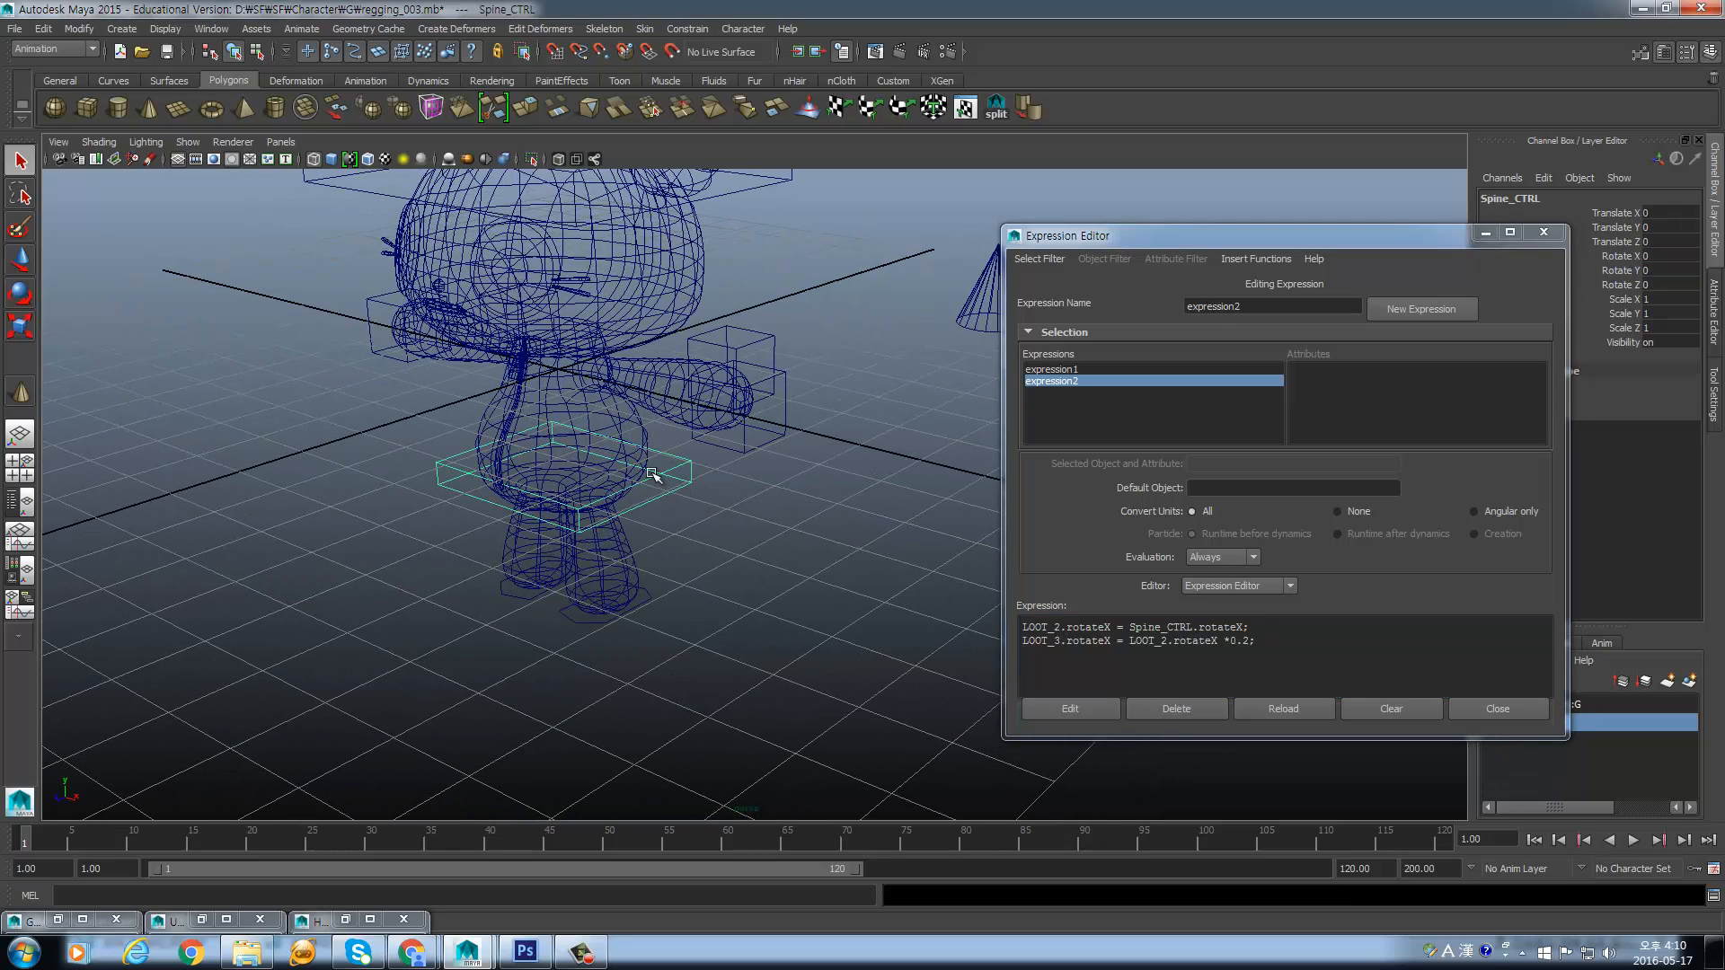
key("e")
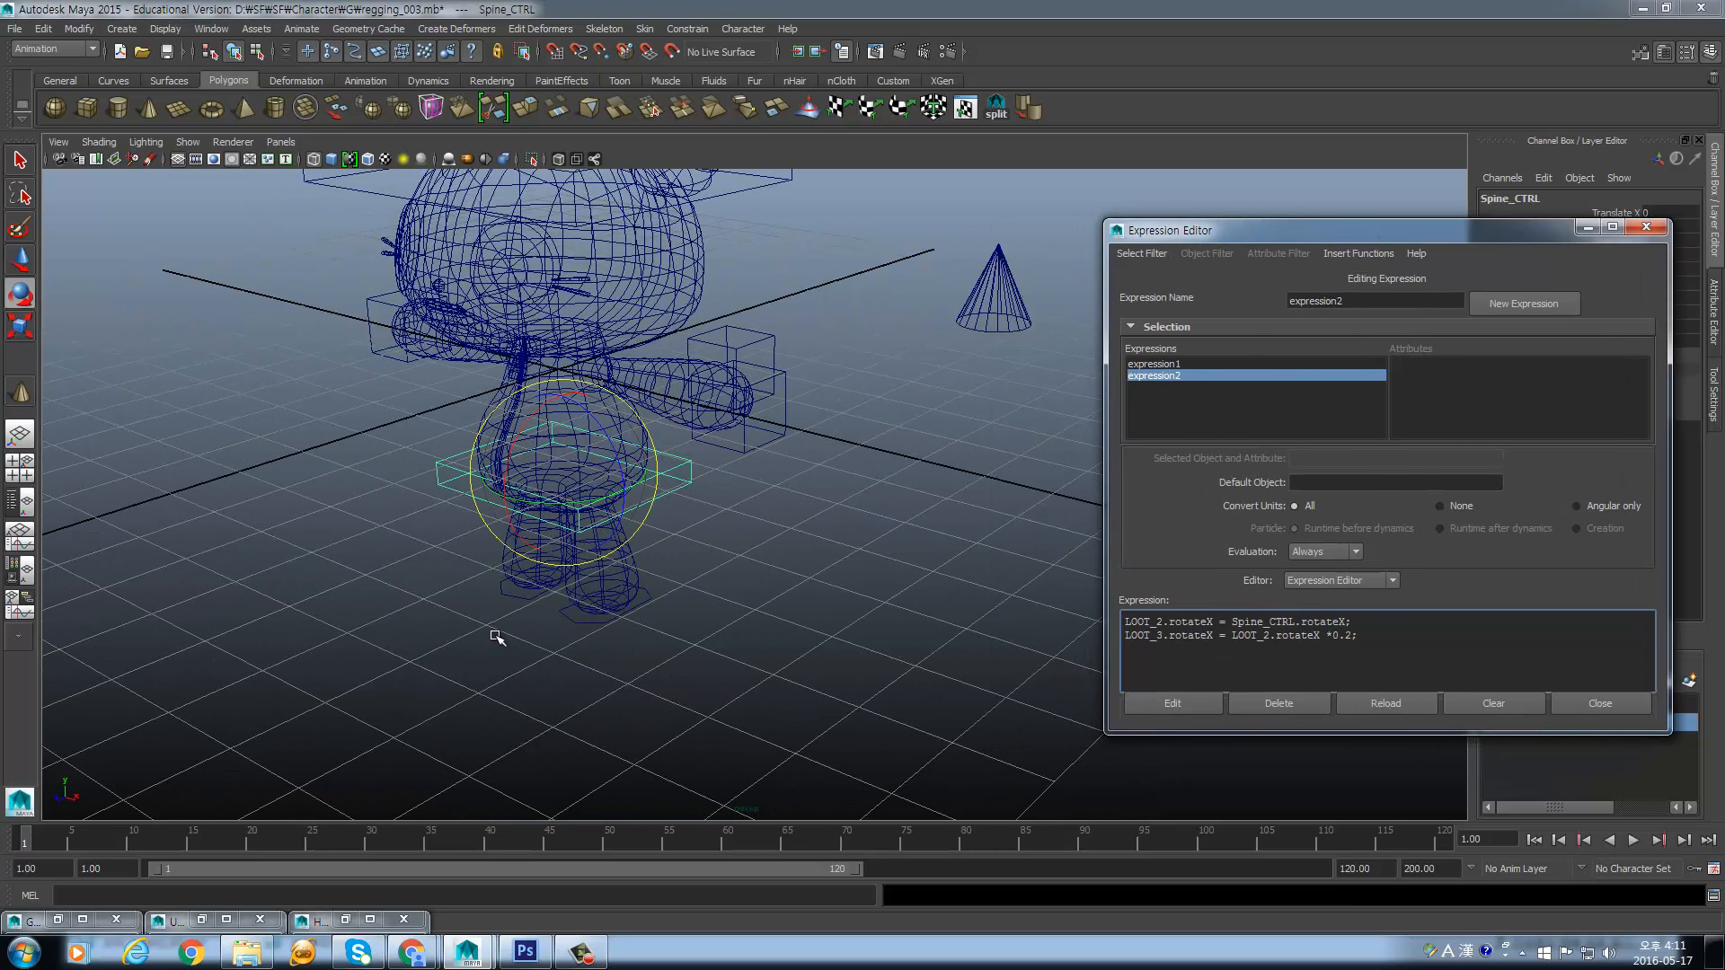
- Test the expression by rotating Spine_CTRL about 33 degrees around X in the side view, and undo the rotation
left_click(894, 152)
key("space")
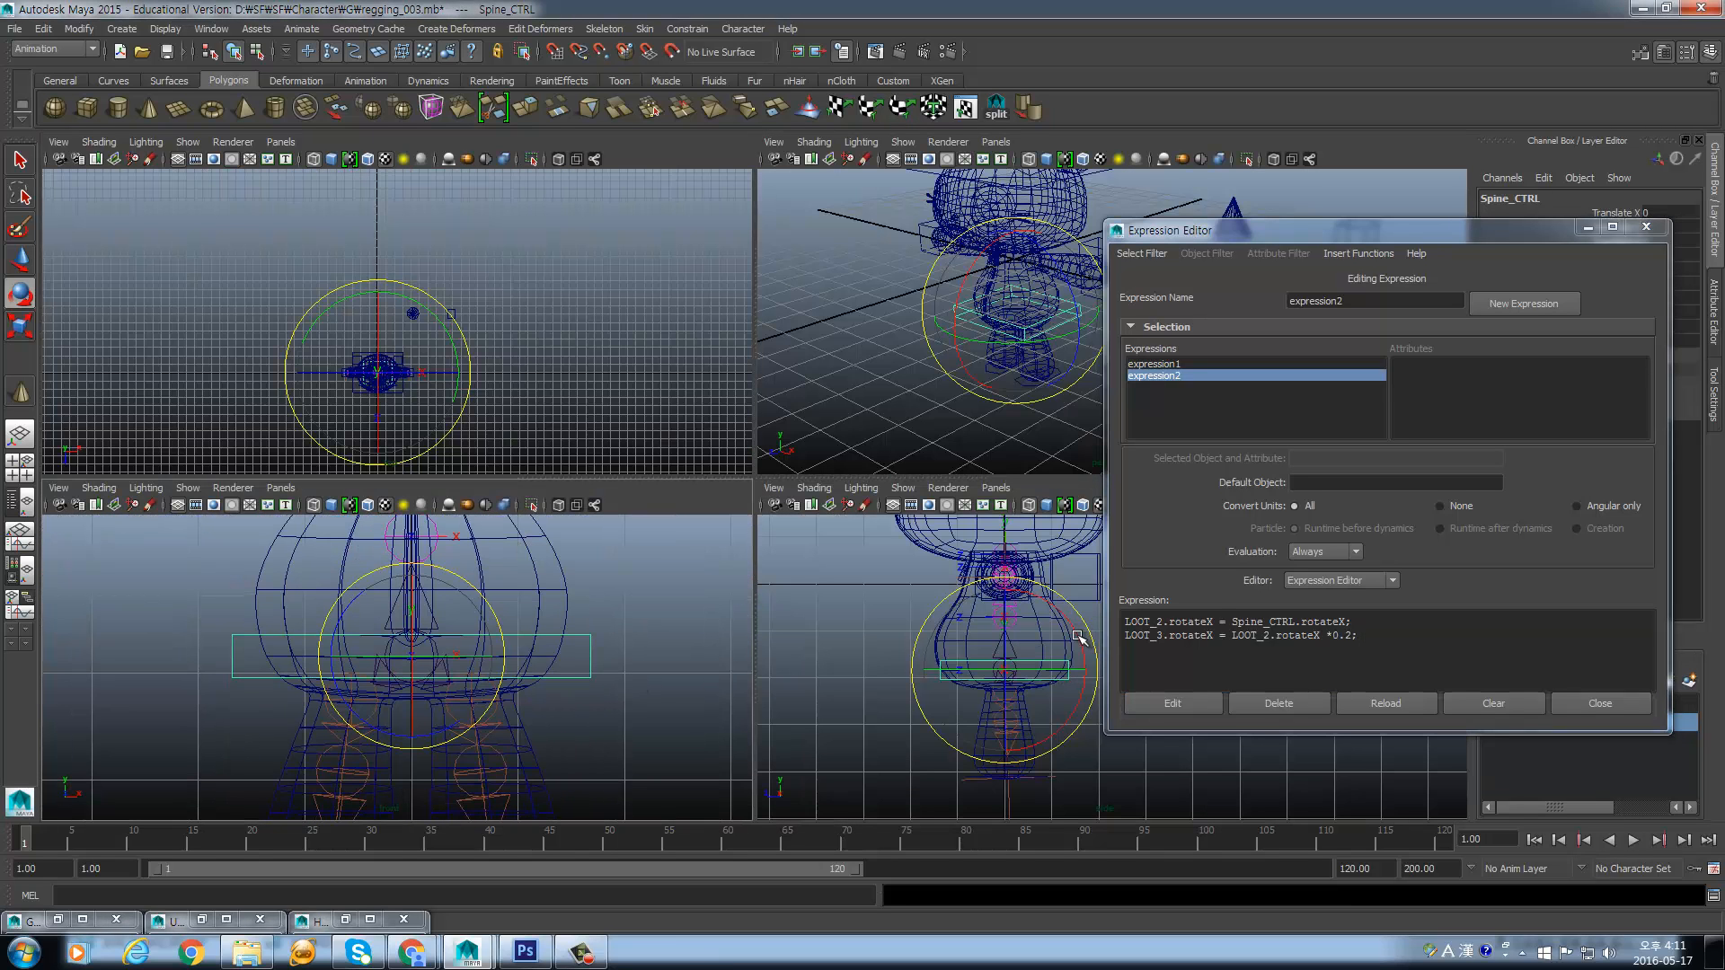
left_click_drag(1082, 638, 1071, 614)
mouse_move(1061, 586)
left_mouse_down()
mouse_move(1060, 710)
mouse_move(1064, 552)
mouse_move(1058, 699)
mouse_move(1048, 598)
left_mouse_up()
key("ctrl+z")
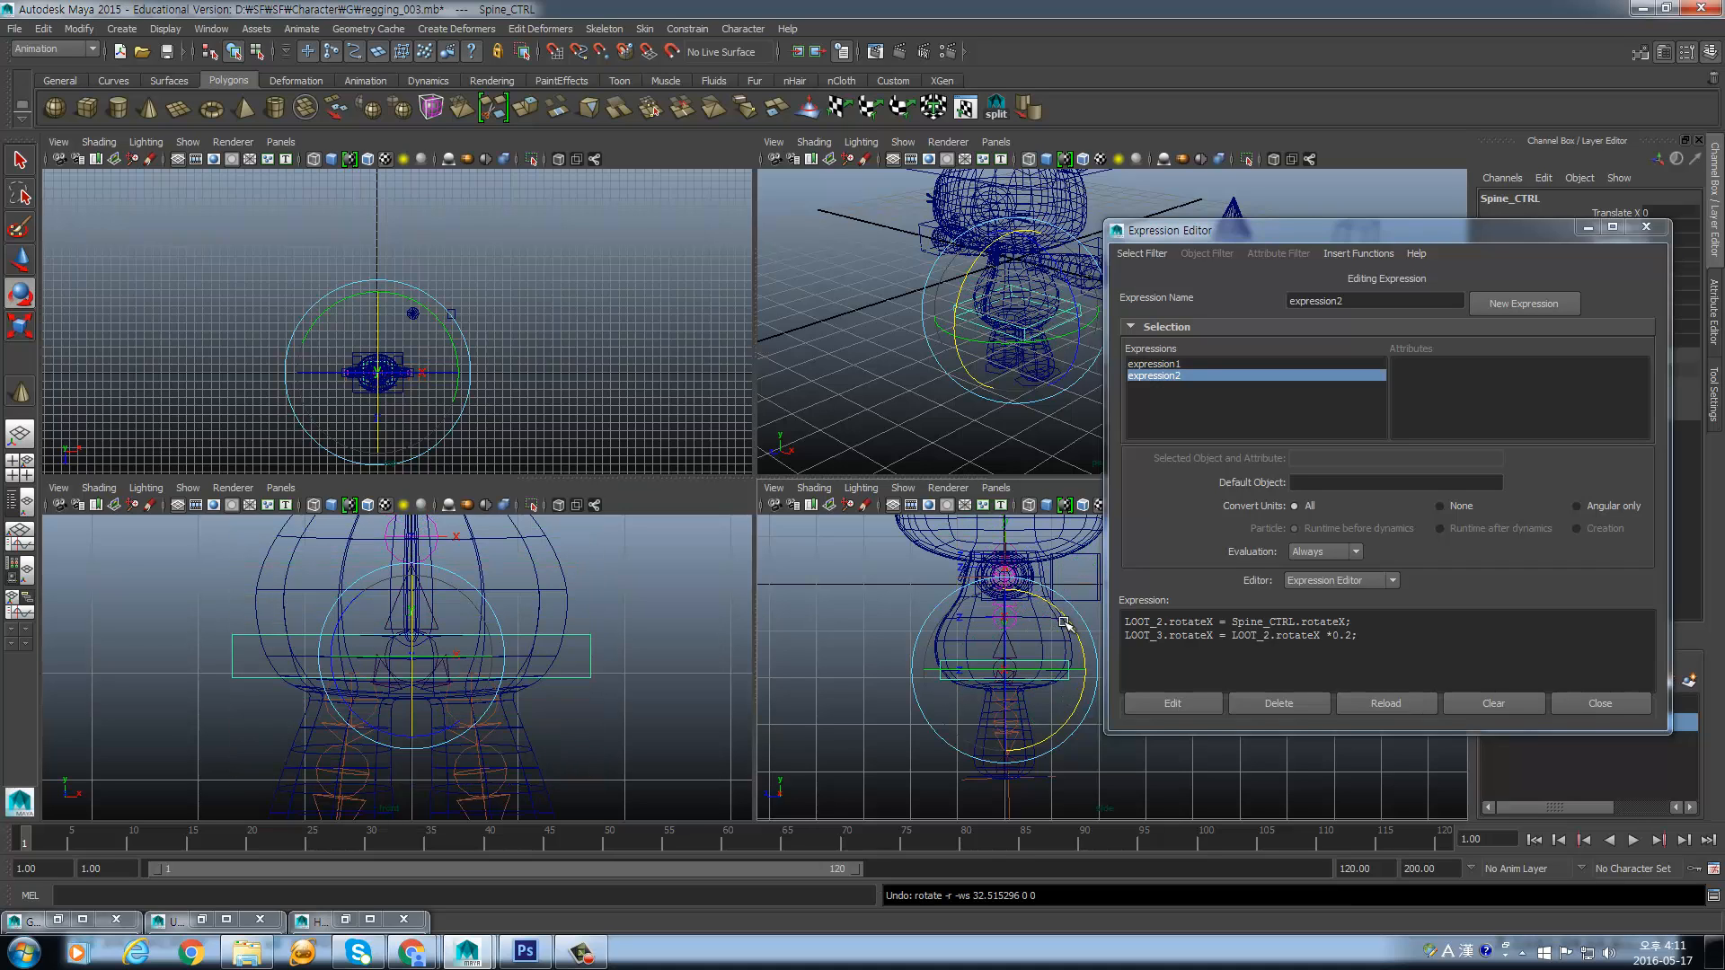
- Duplicate the two rotateX lines below the originals in expression2 and change the copies to rotateY
left_click_drag(1345, 238, 779, 102)
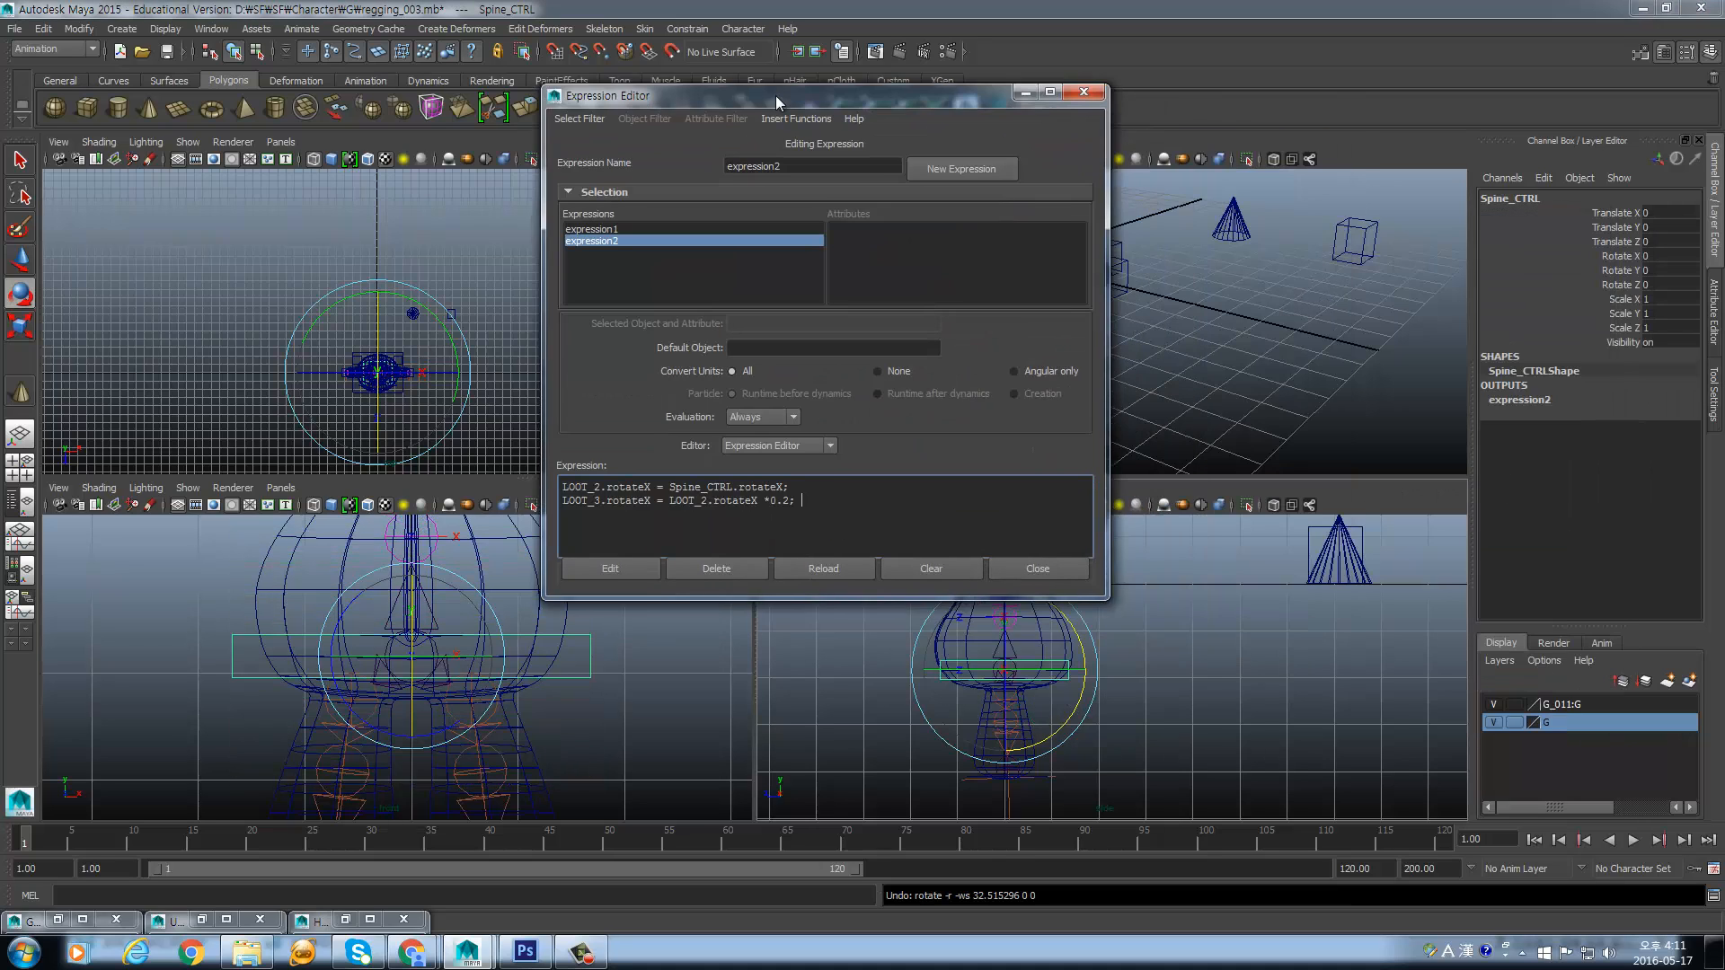
left_click_drag(793, 501, 382, 447)
key("ctrl+c")
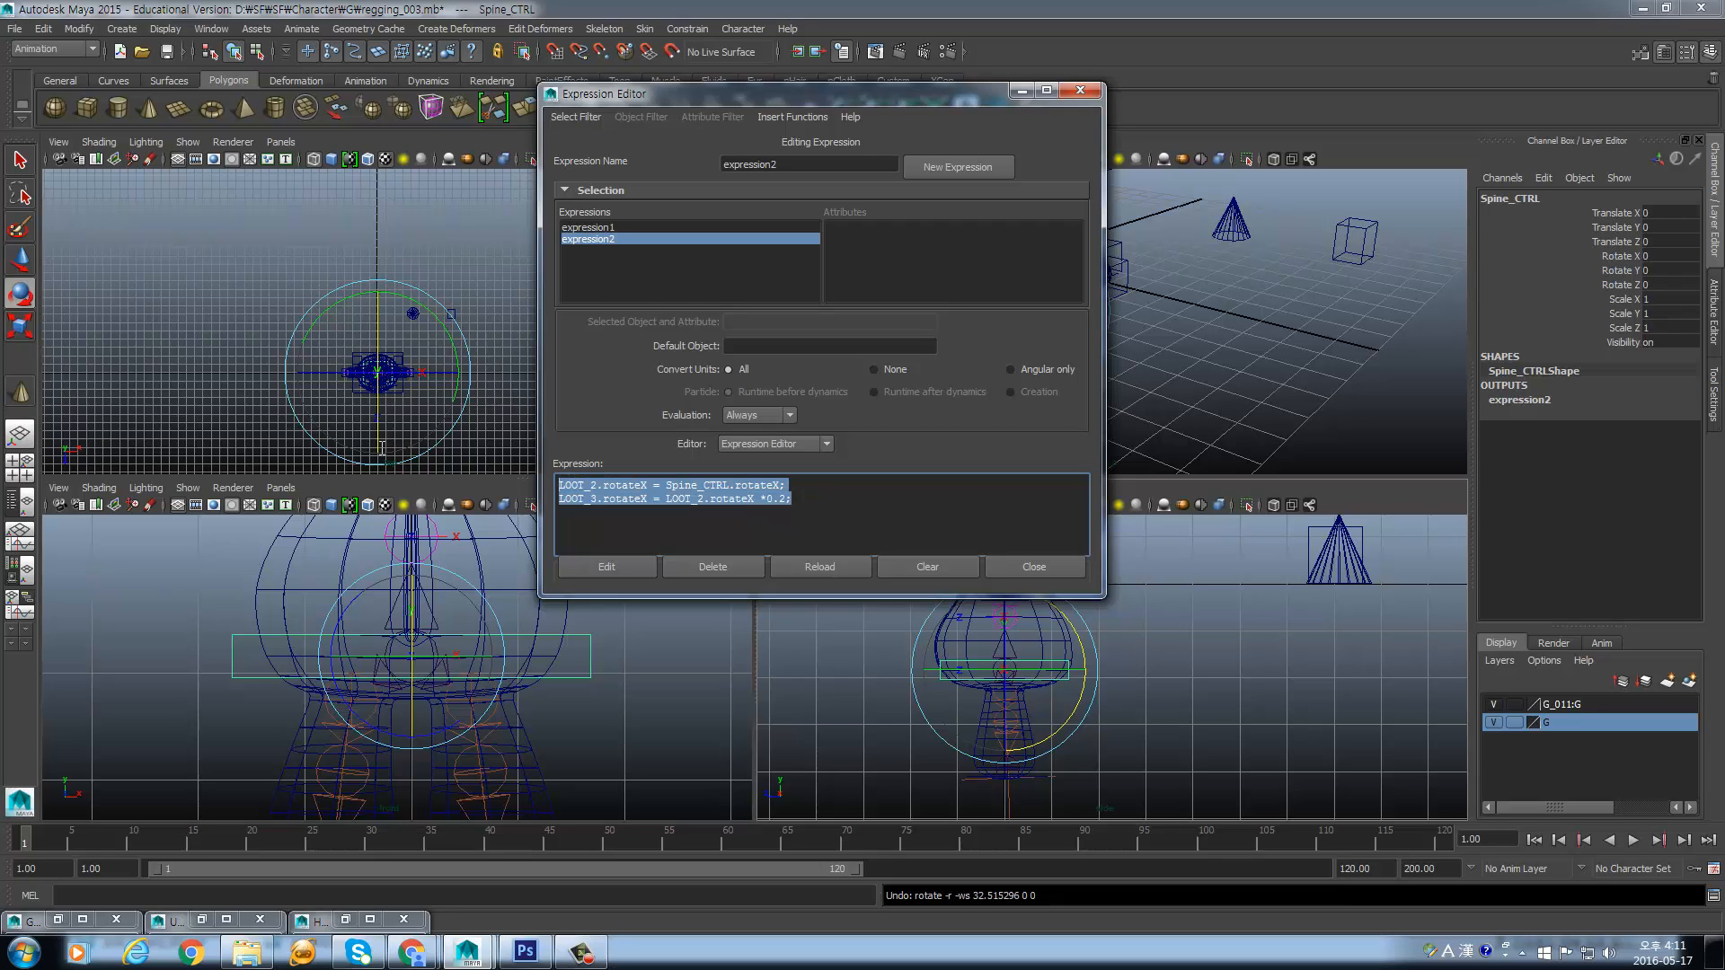
left_click(841, 512)
key("ctrl+v")
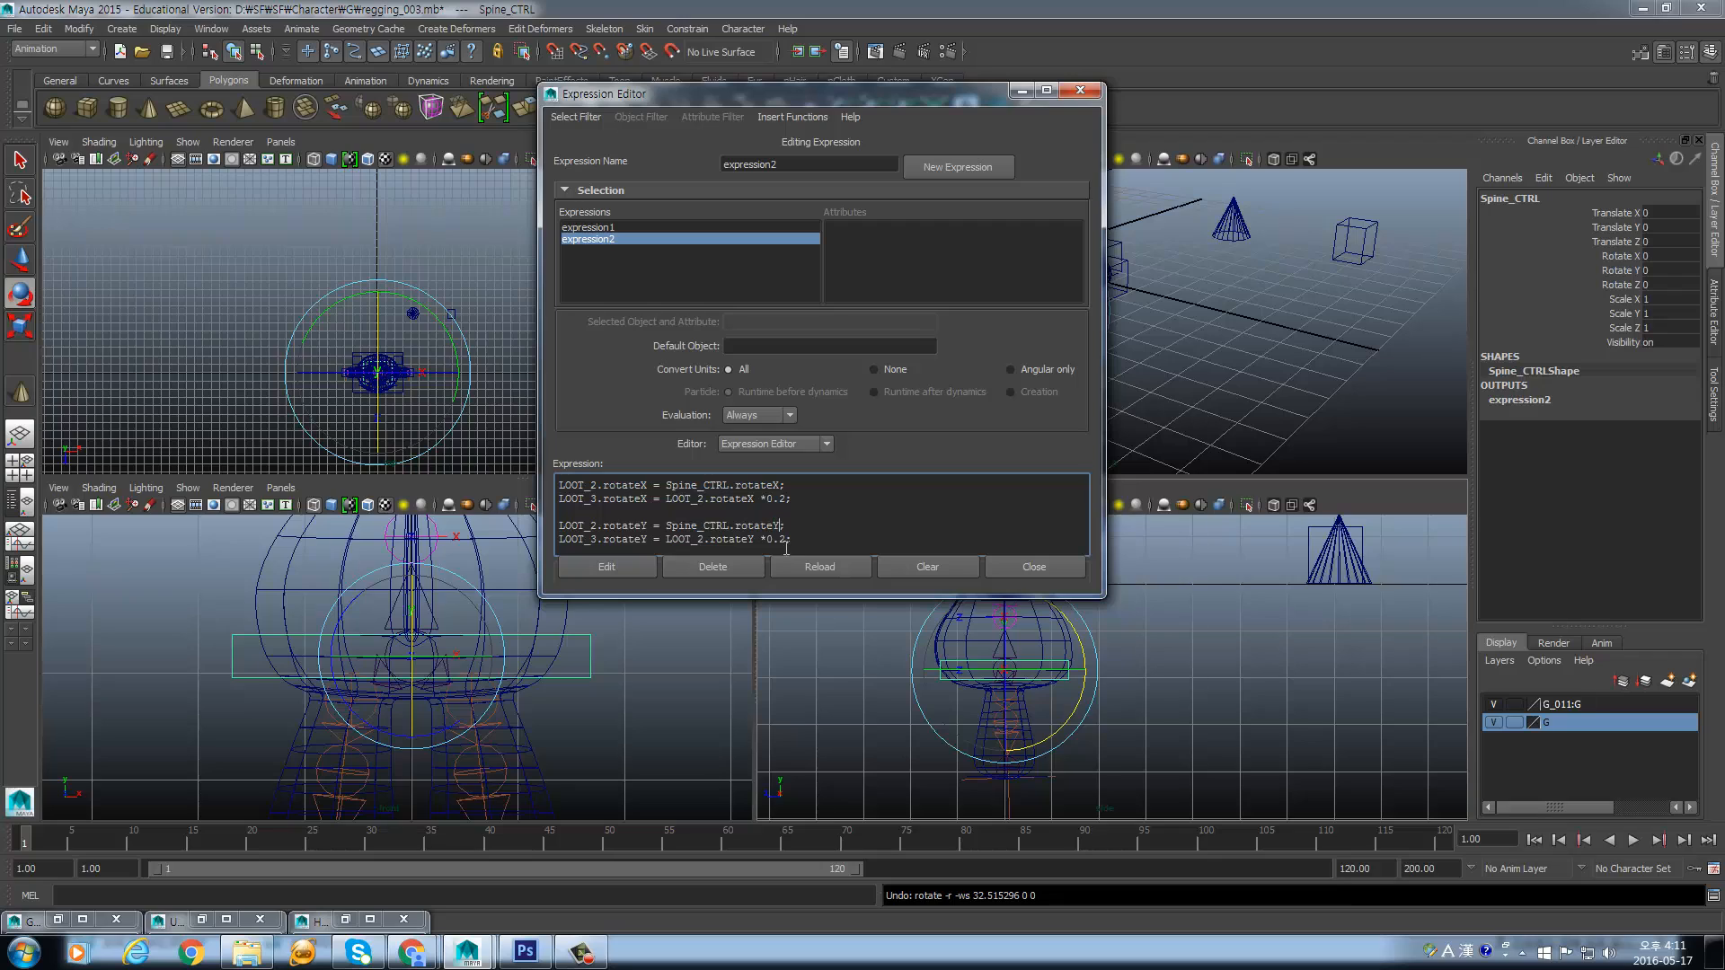
- Add a third copy of the two expression lines and change every rotateX in it to rotateZ
left_click(800, 562)
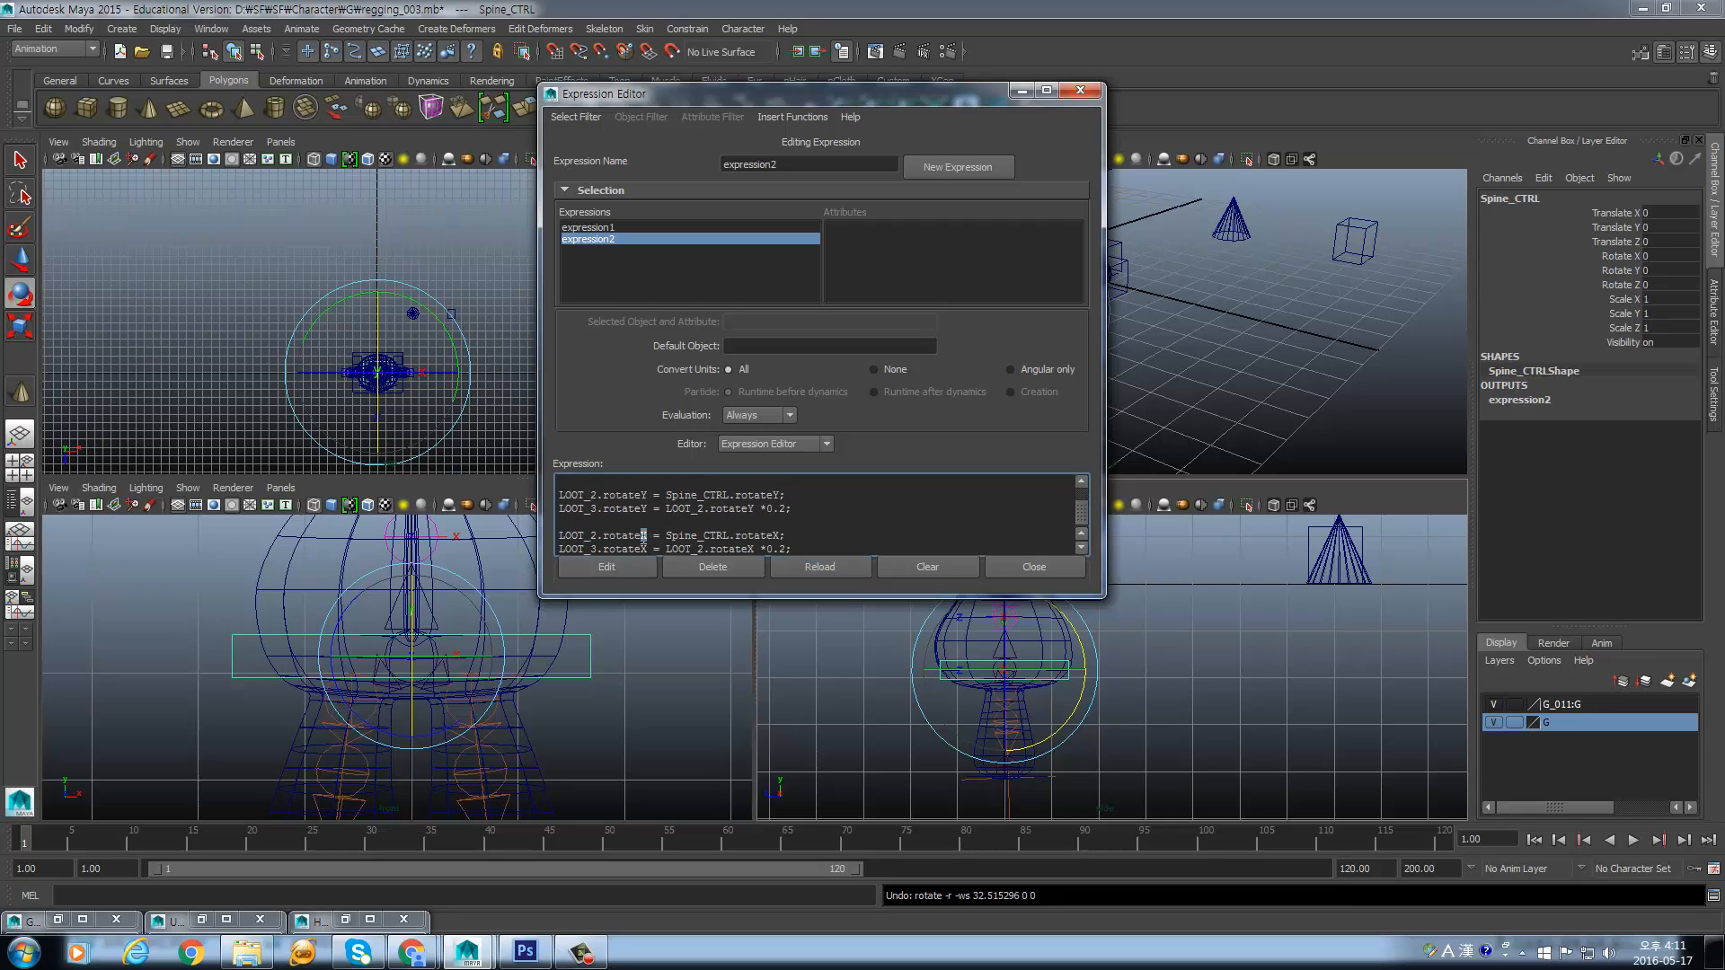
type("Z")
left_click_drag(648, 549, 640, 549)
type("ZZ")
left_click_drag(754, 549, 748, 549)
type("Z")
- Open and enlarge the Script Editor, examine its command history and close it
left_click(1713, 895)
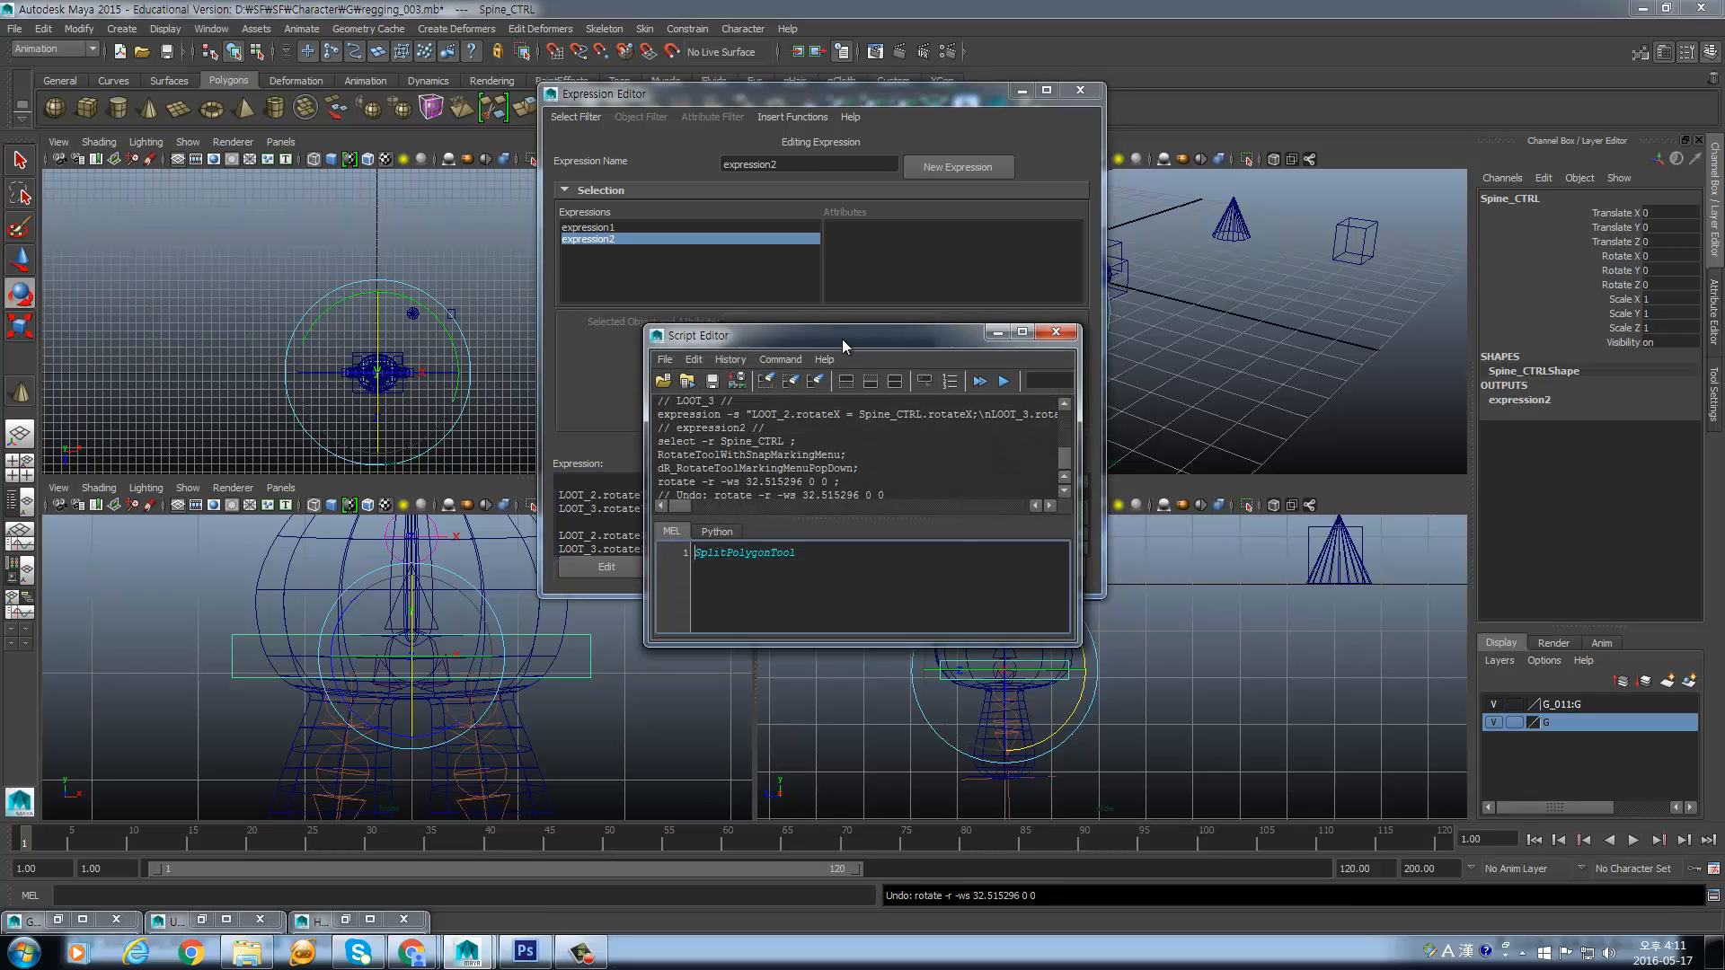
left_click_drag(844, 346, 690, 114)
left_click_drag(920, 408, 1334, 894)
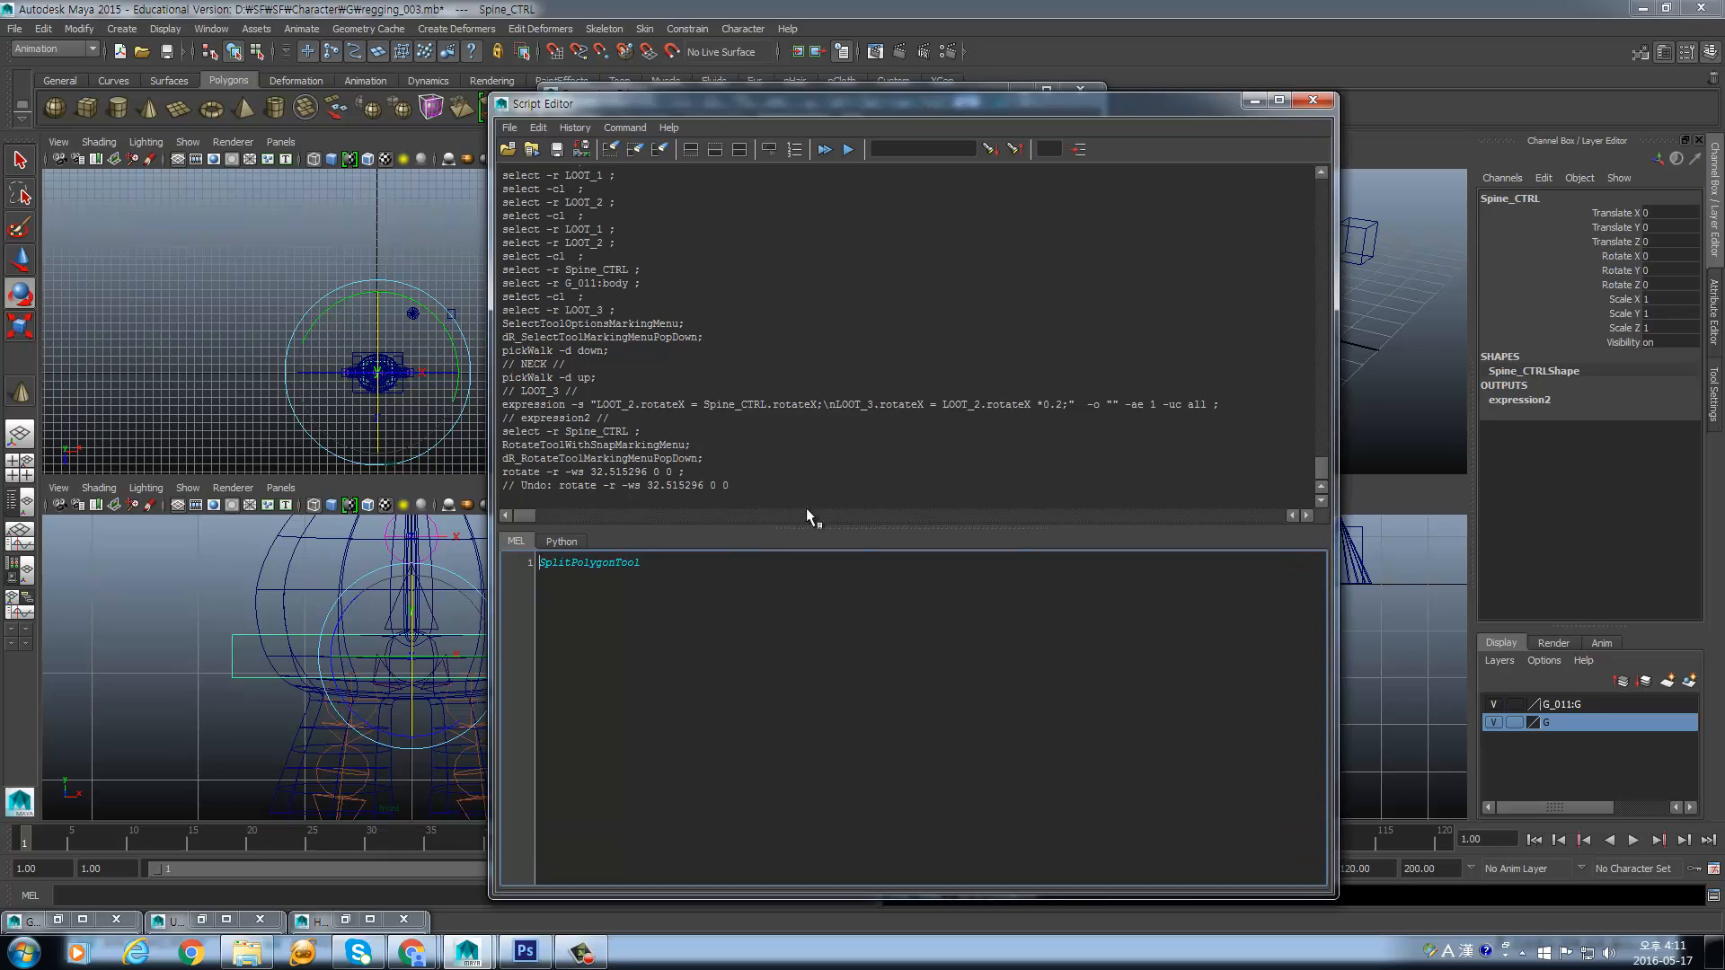
left_click_drag(771, 486, 773, 158)
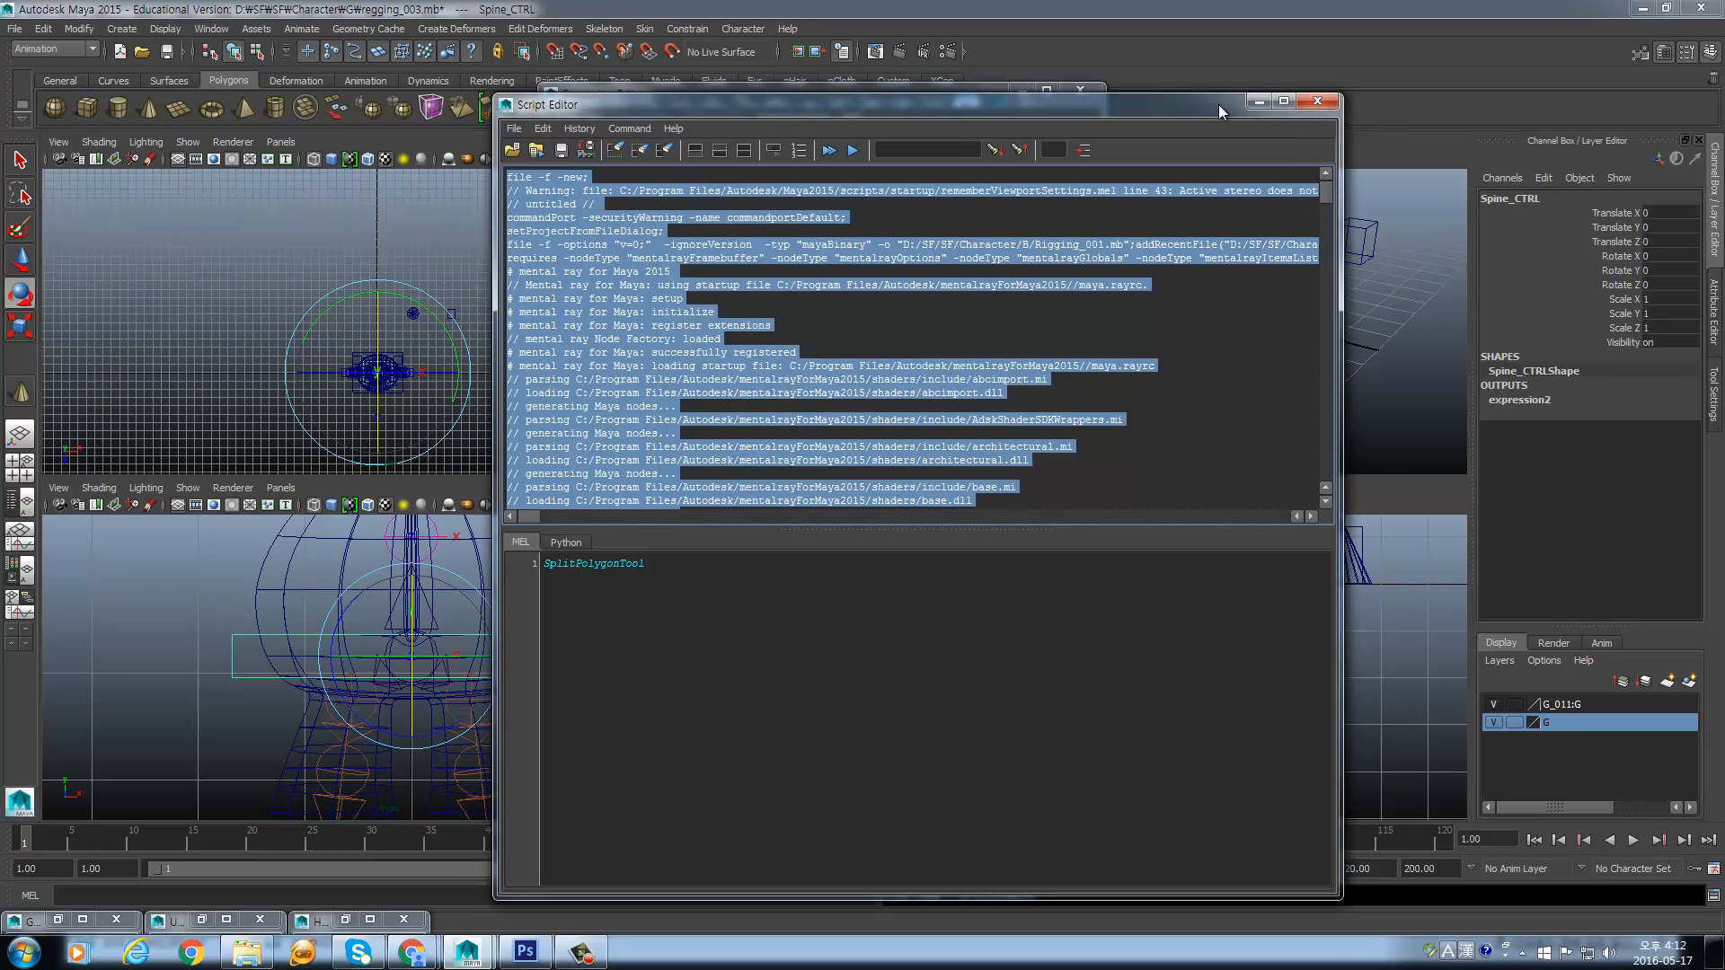
left_click(1310, 101)
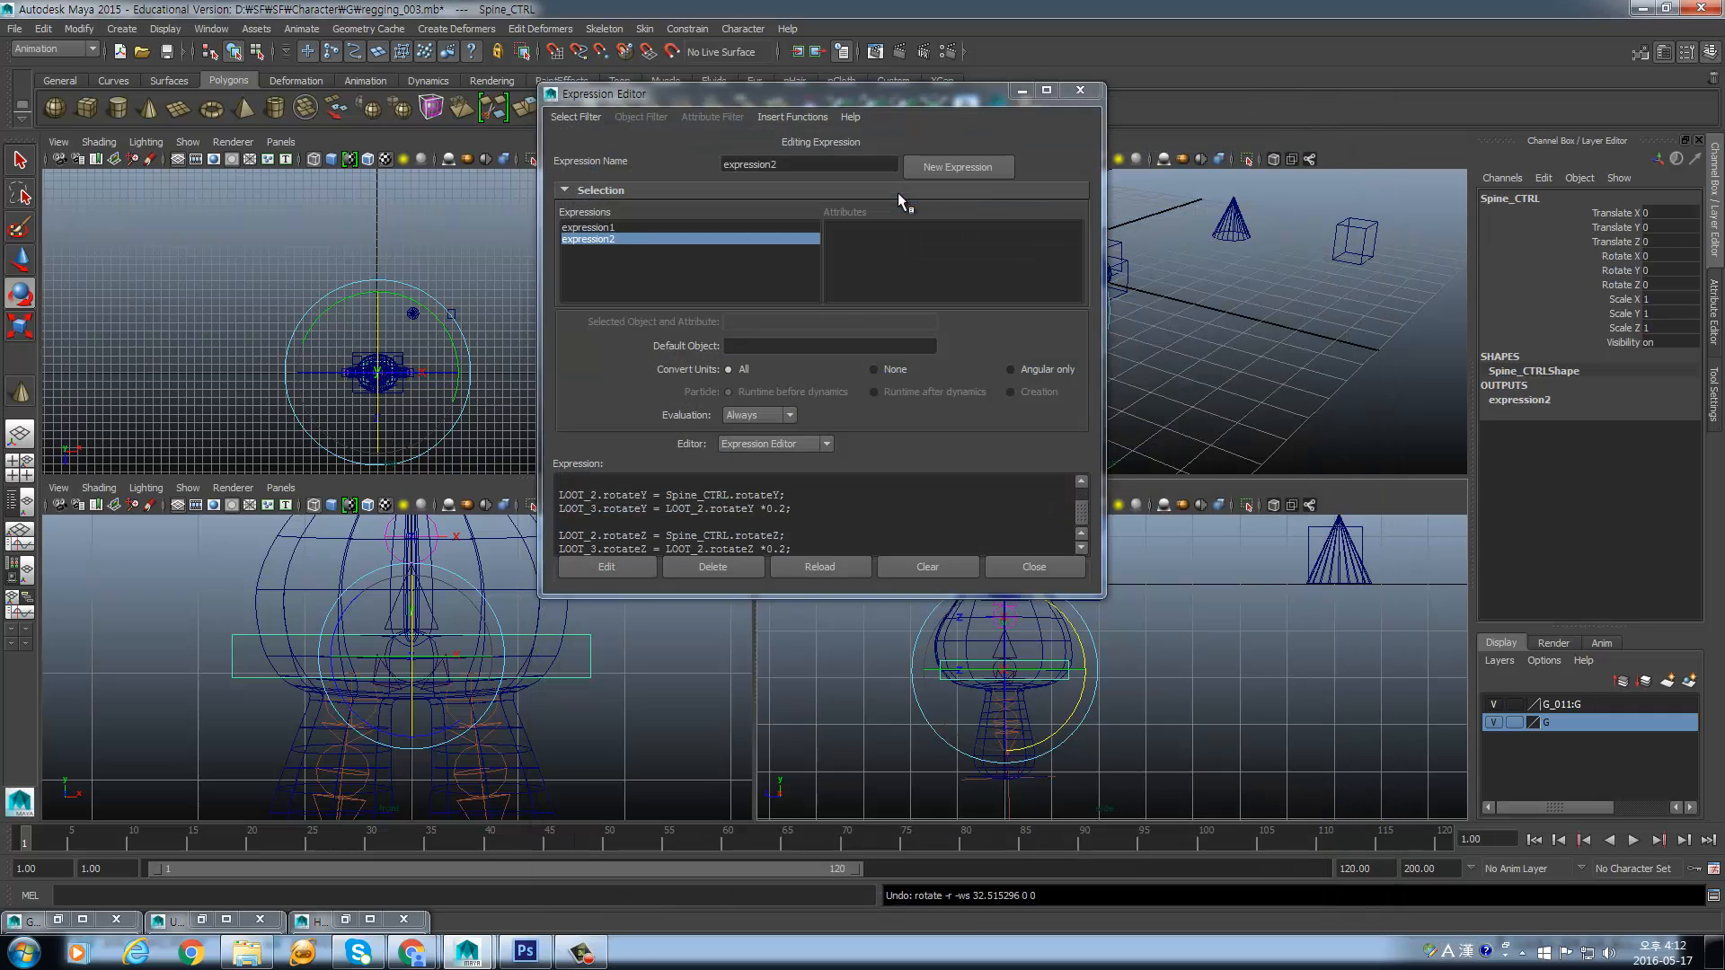
- Apply the added rotateY and rotateZ lines to expression2
left_click(857, 517)
left_click(805, 549)
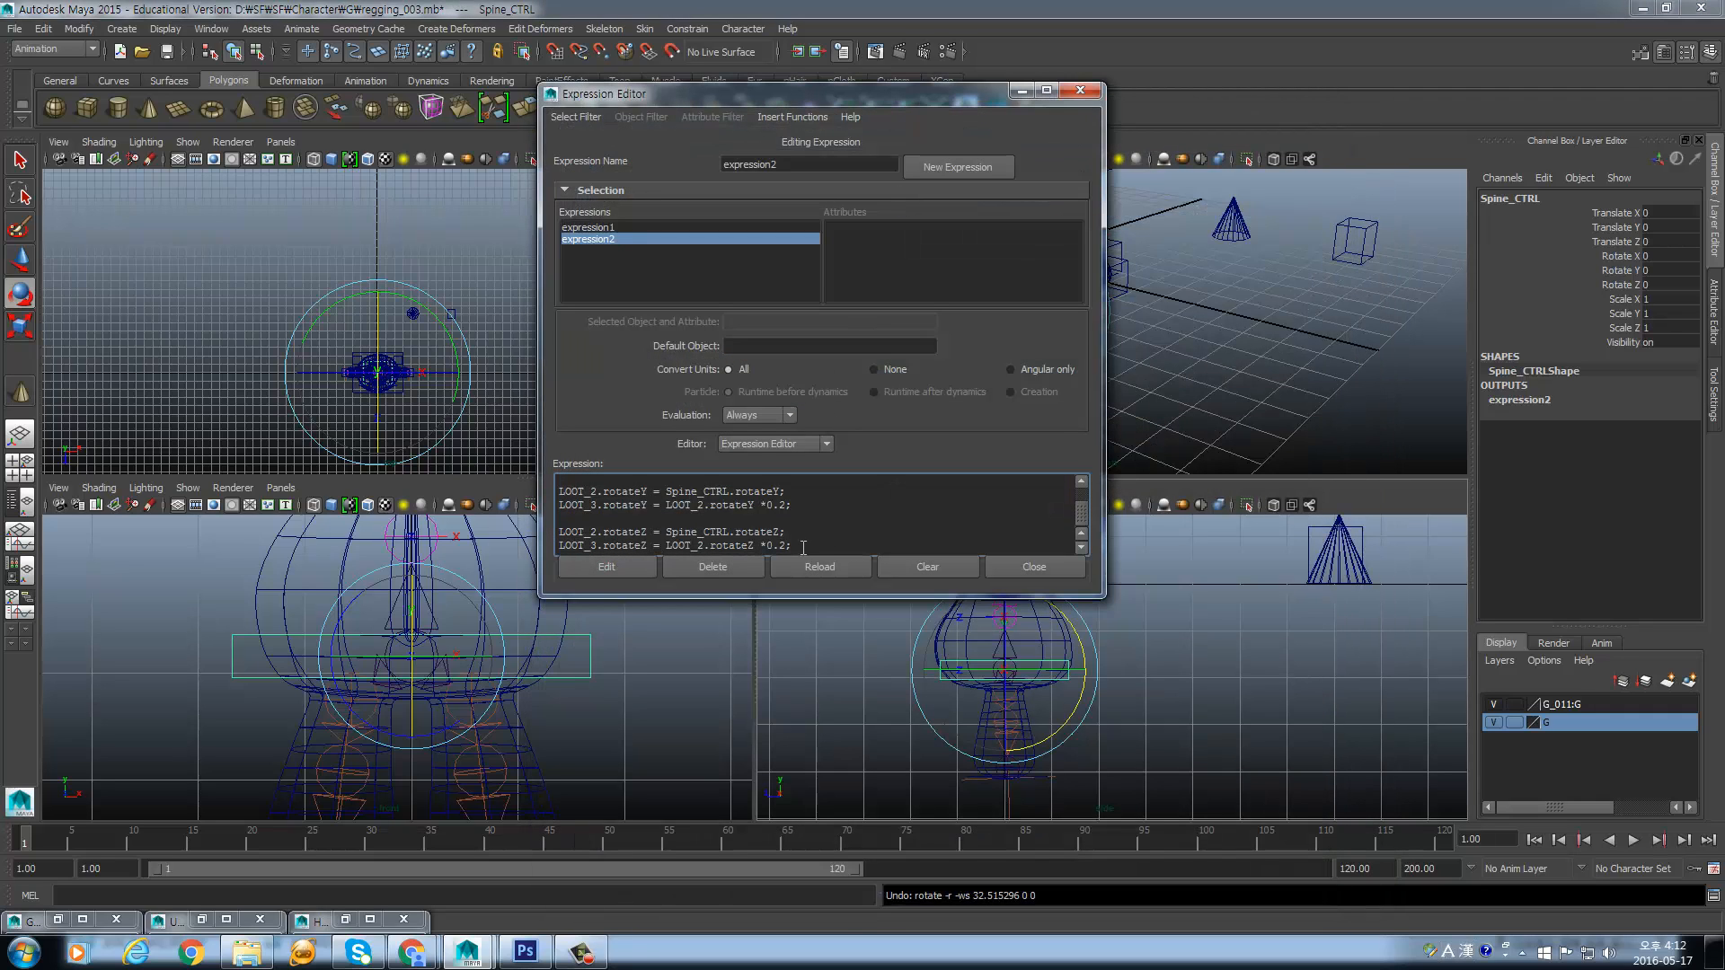
left_click(616, 566)
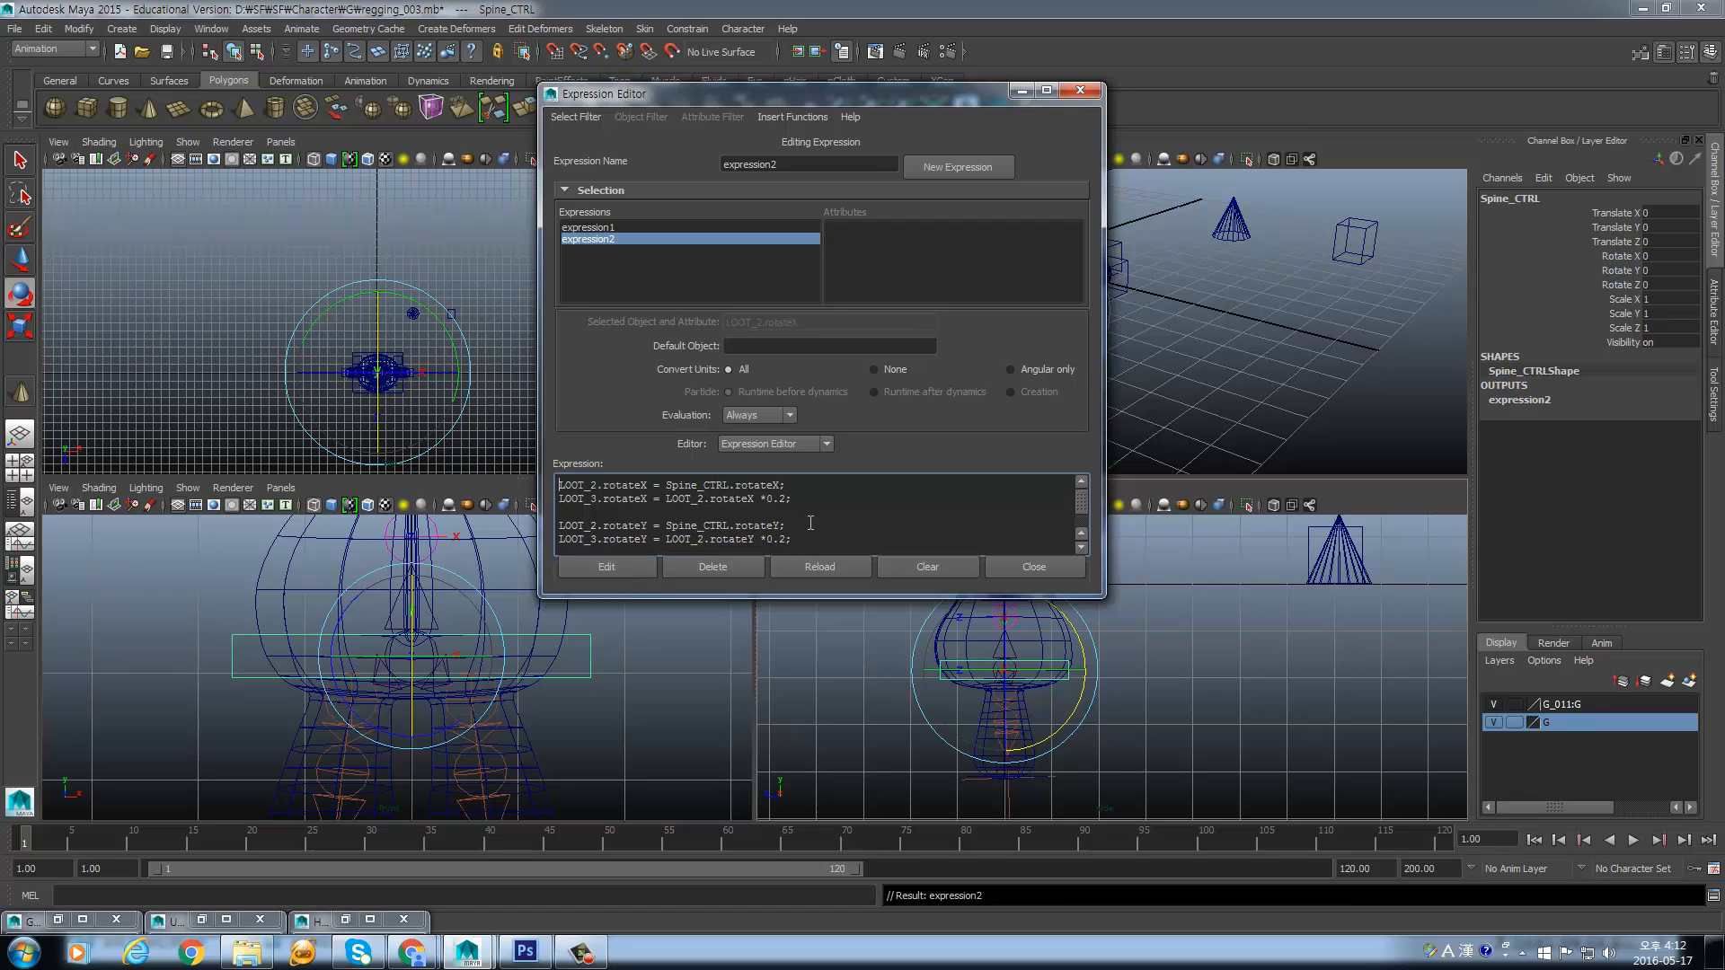
- Test the updated expression by rotating Spine_CTRL about 13 degrees around Z, and undo the rotation
left_click_drag(931, 93, 1135, 559)
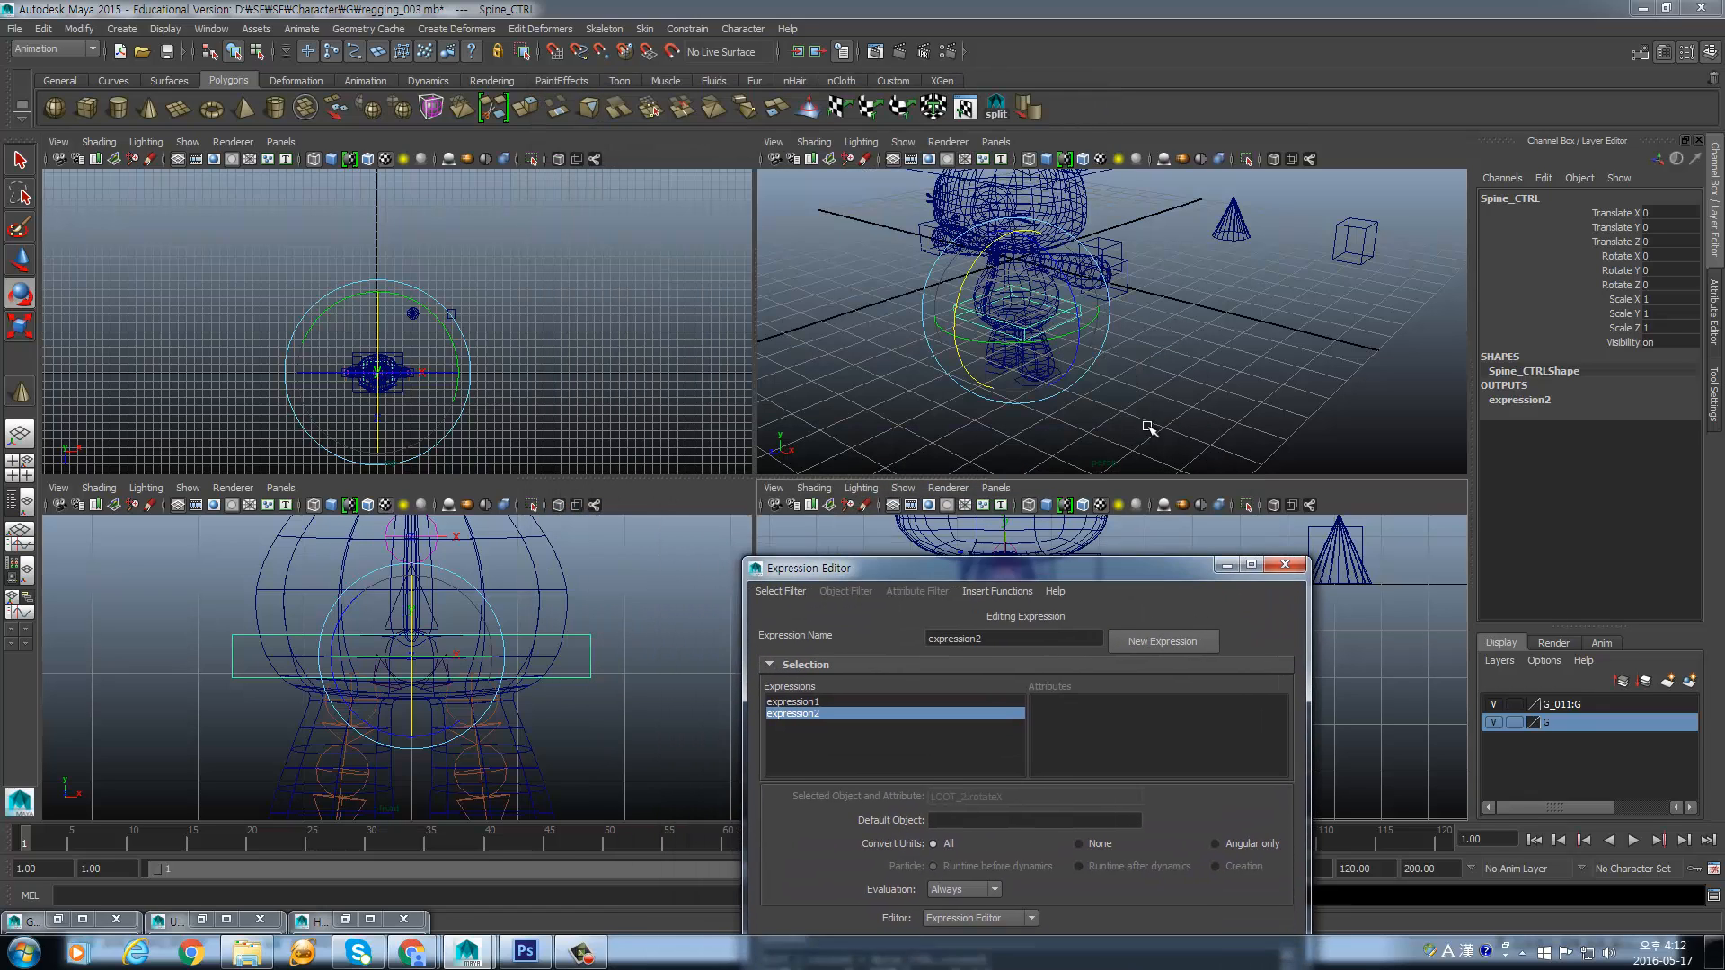
left_click_drag(1061, 292, 705, 420)
scroll(579, 545, "down", 5)
scroll(450, 641, "up", 2)
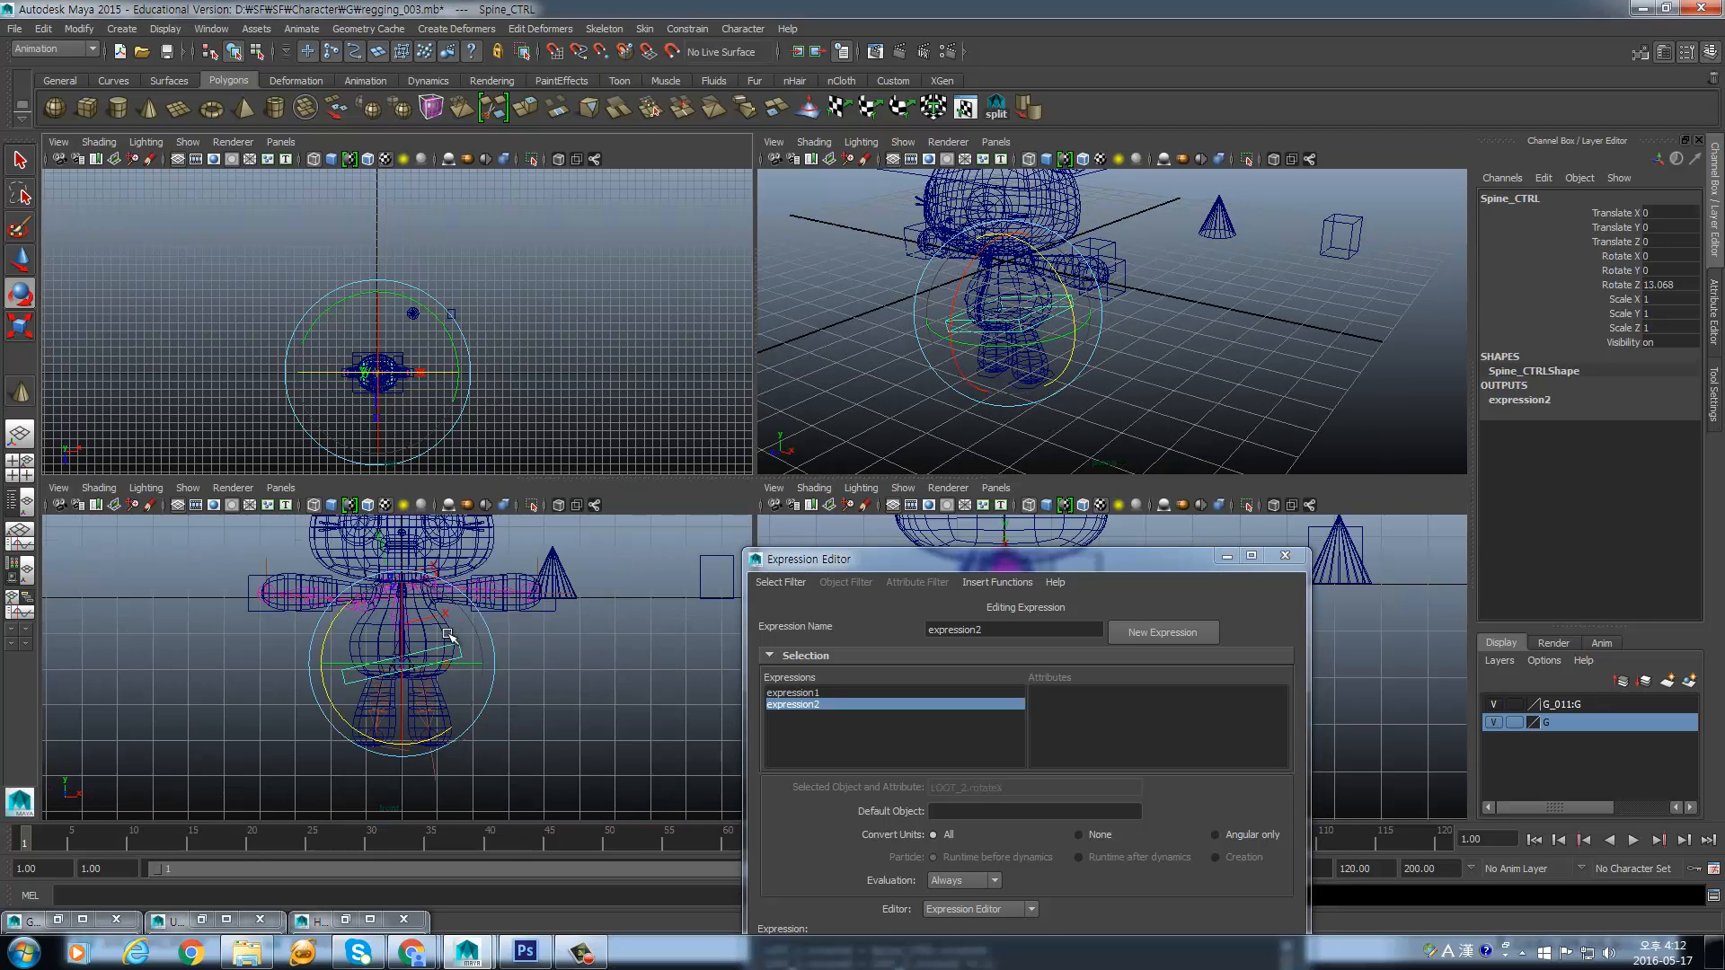
middle_click_drag(450, 639, 448, 665, "alt")
scroll(448, 661, "up", 2)
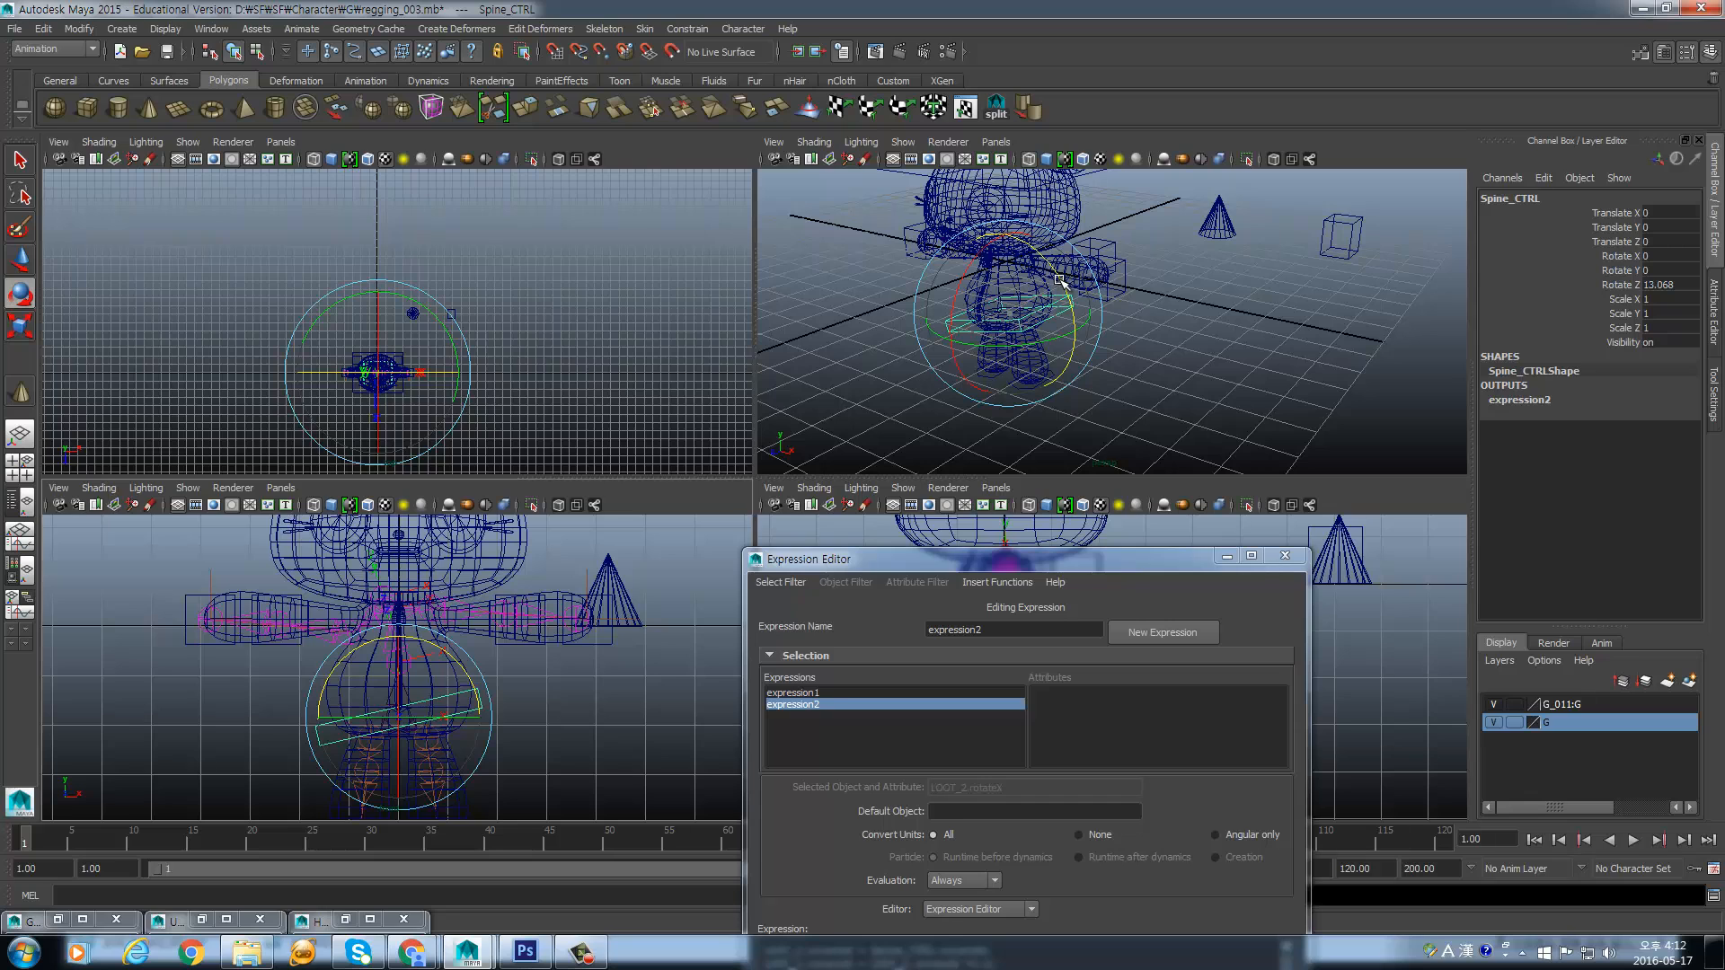
mouse_move(1062, 290)
left_mouse_down()
mouse_move(1057, 267)
mouse_move(1067, 329)
mouse_move(1046, 262)
mouse_move(1048, 314)
left_mouse_up()
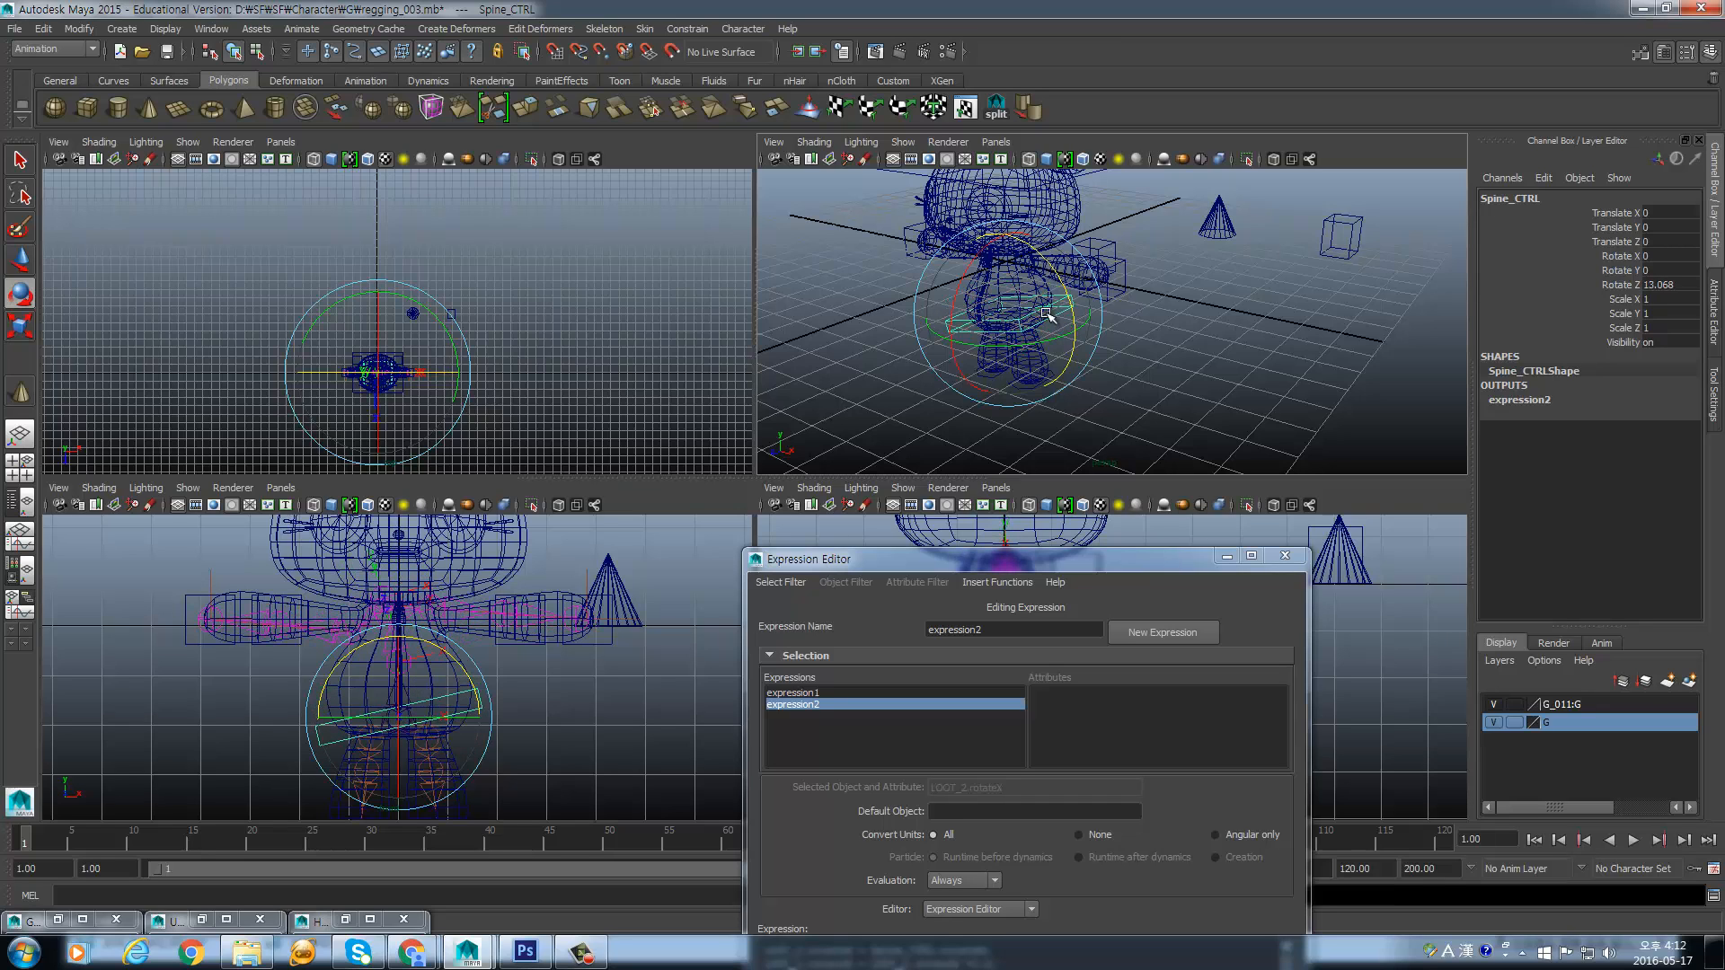
key("ctrl+z")
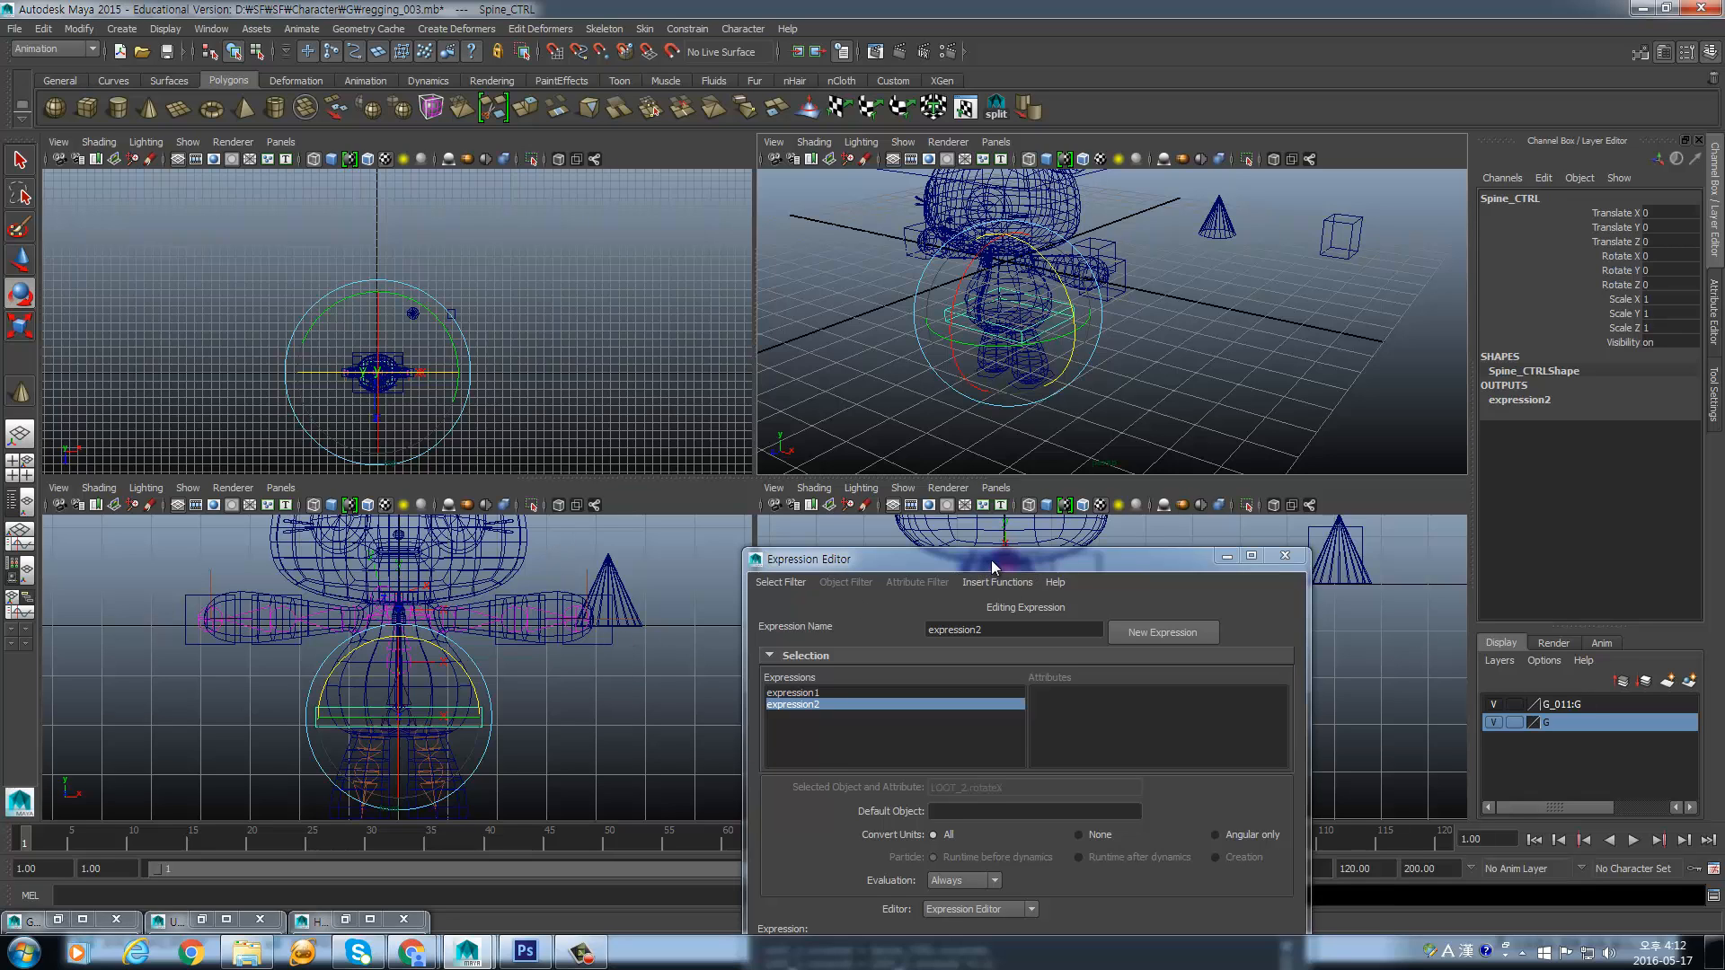
- Open the Hypergraph Hierarchy and arrange its window so the perspective view stays accessible
left_click_drag(992, 564, 1145, 630)
left_click(44, 29)
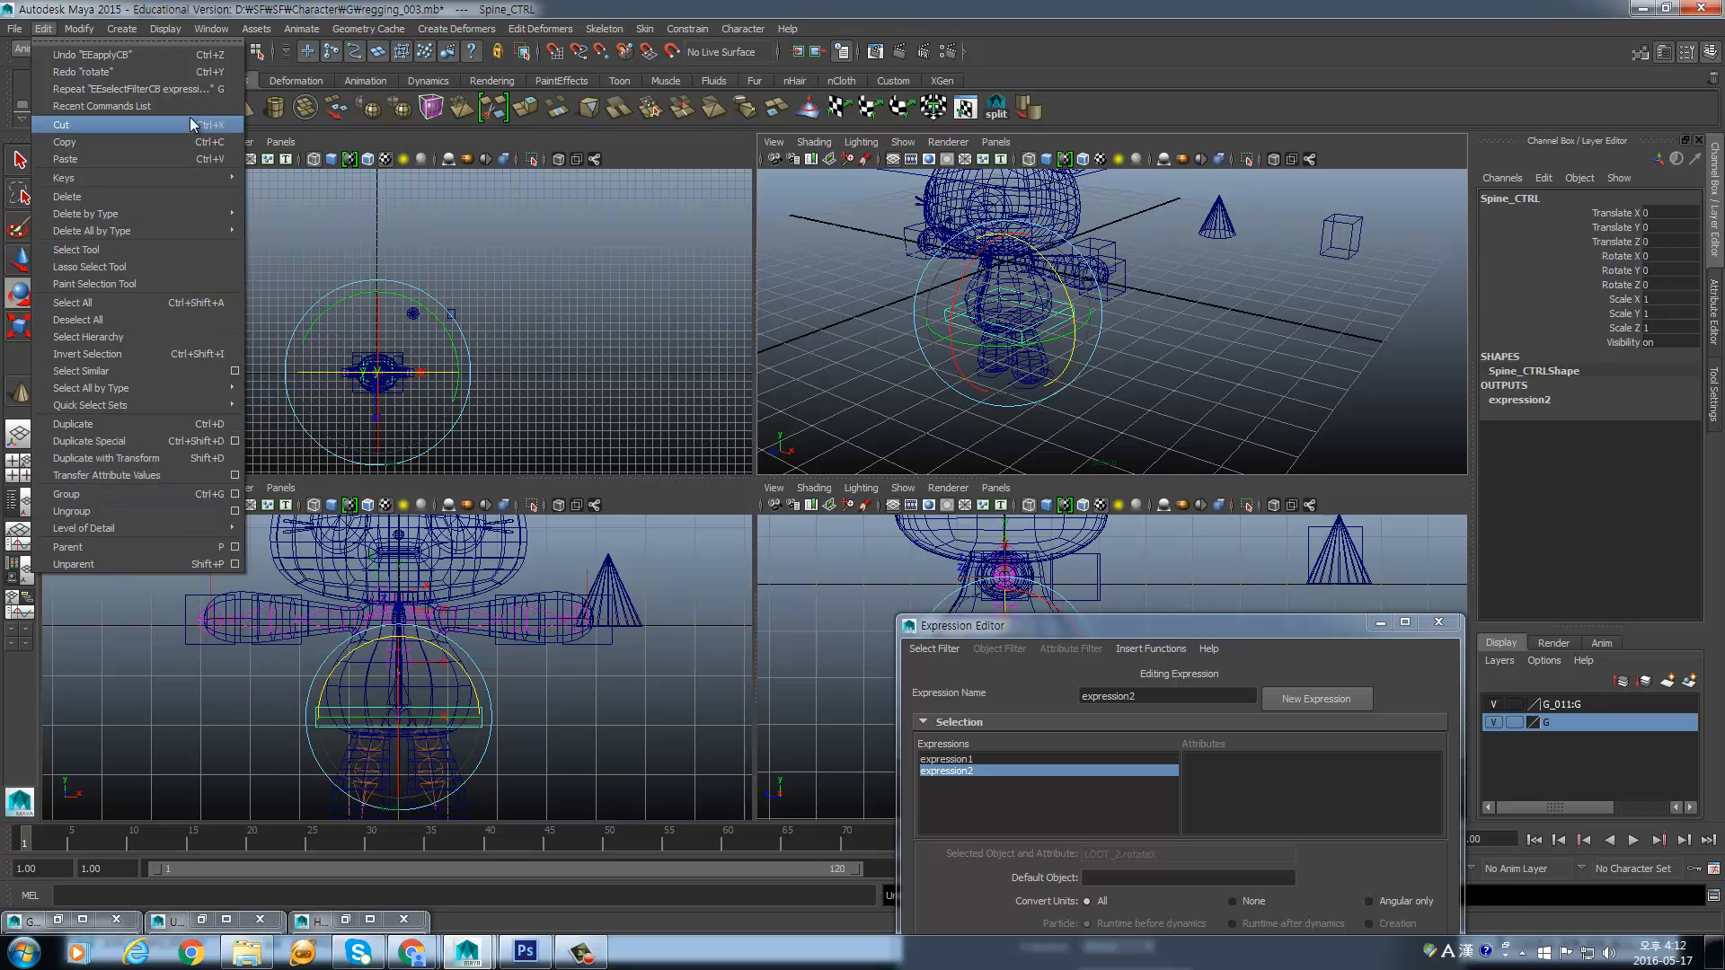
left_click(210, 28)
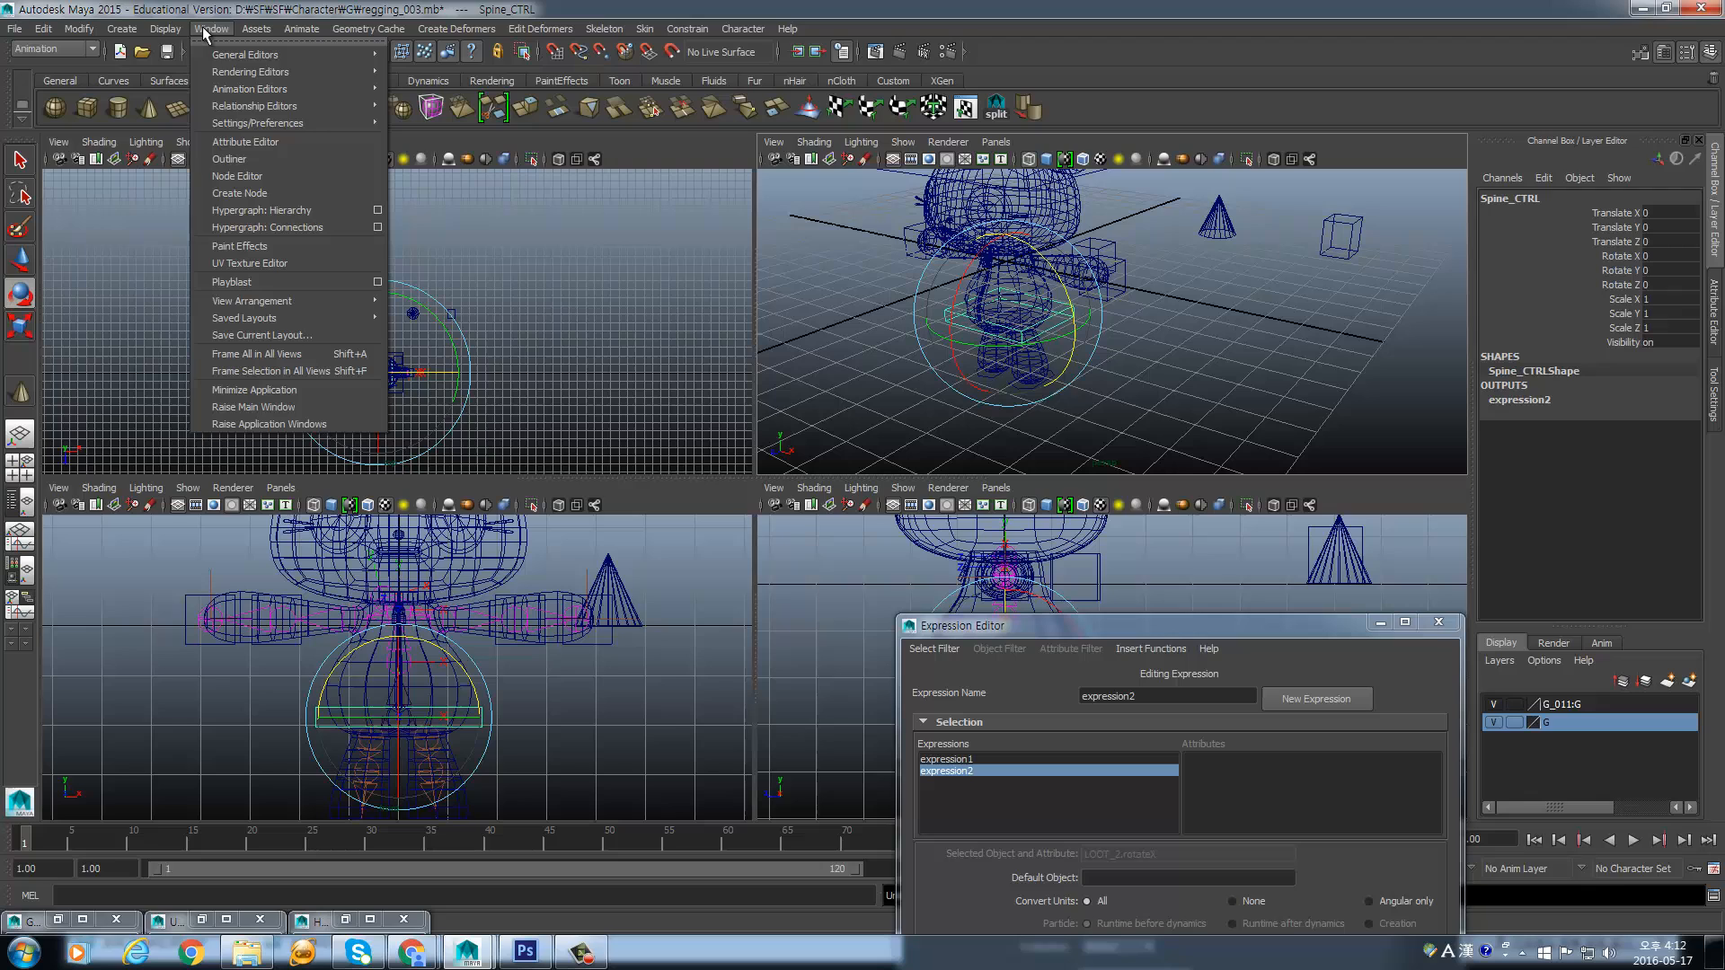
left_click(244, 209)
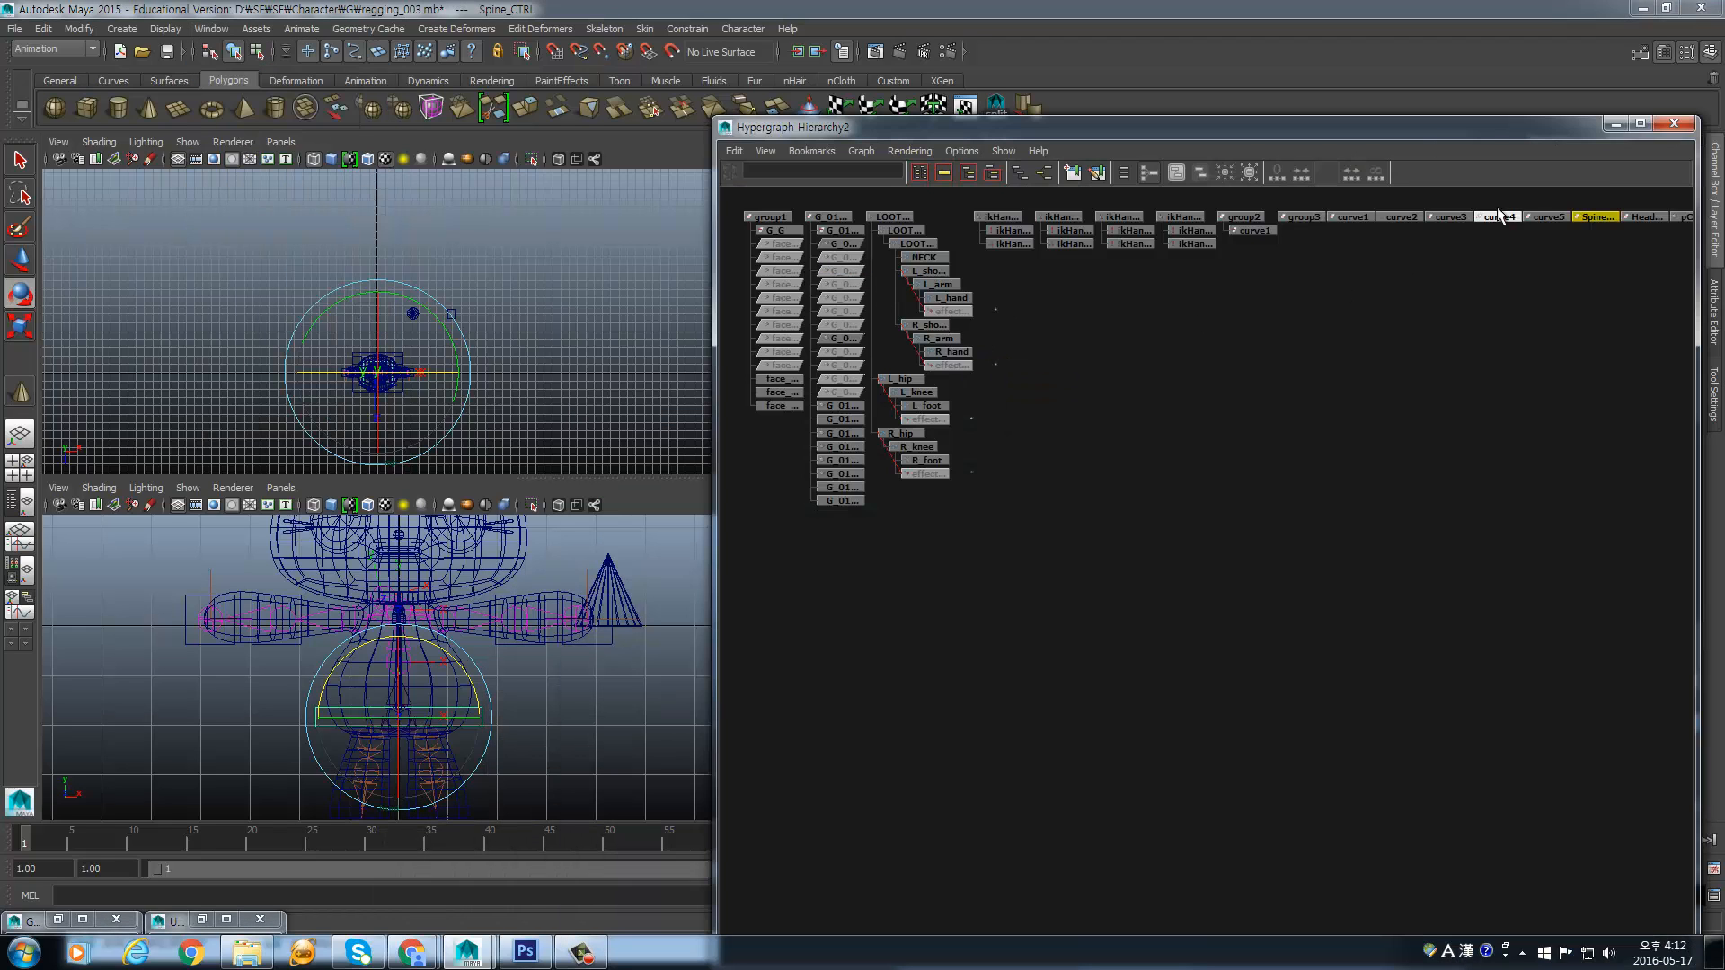
left_click_drag(1431, 126, 1505, 176)
left_click_drag(1124, 184, 1167, 406)
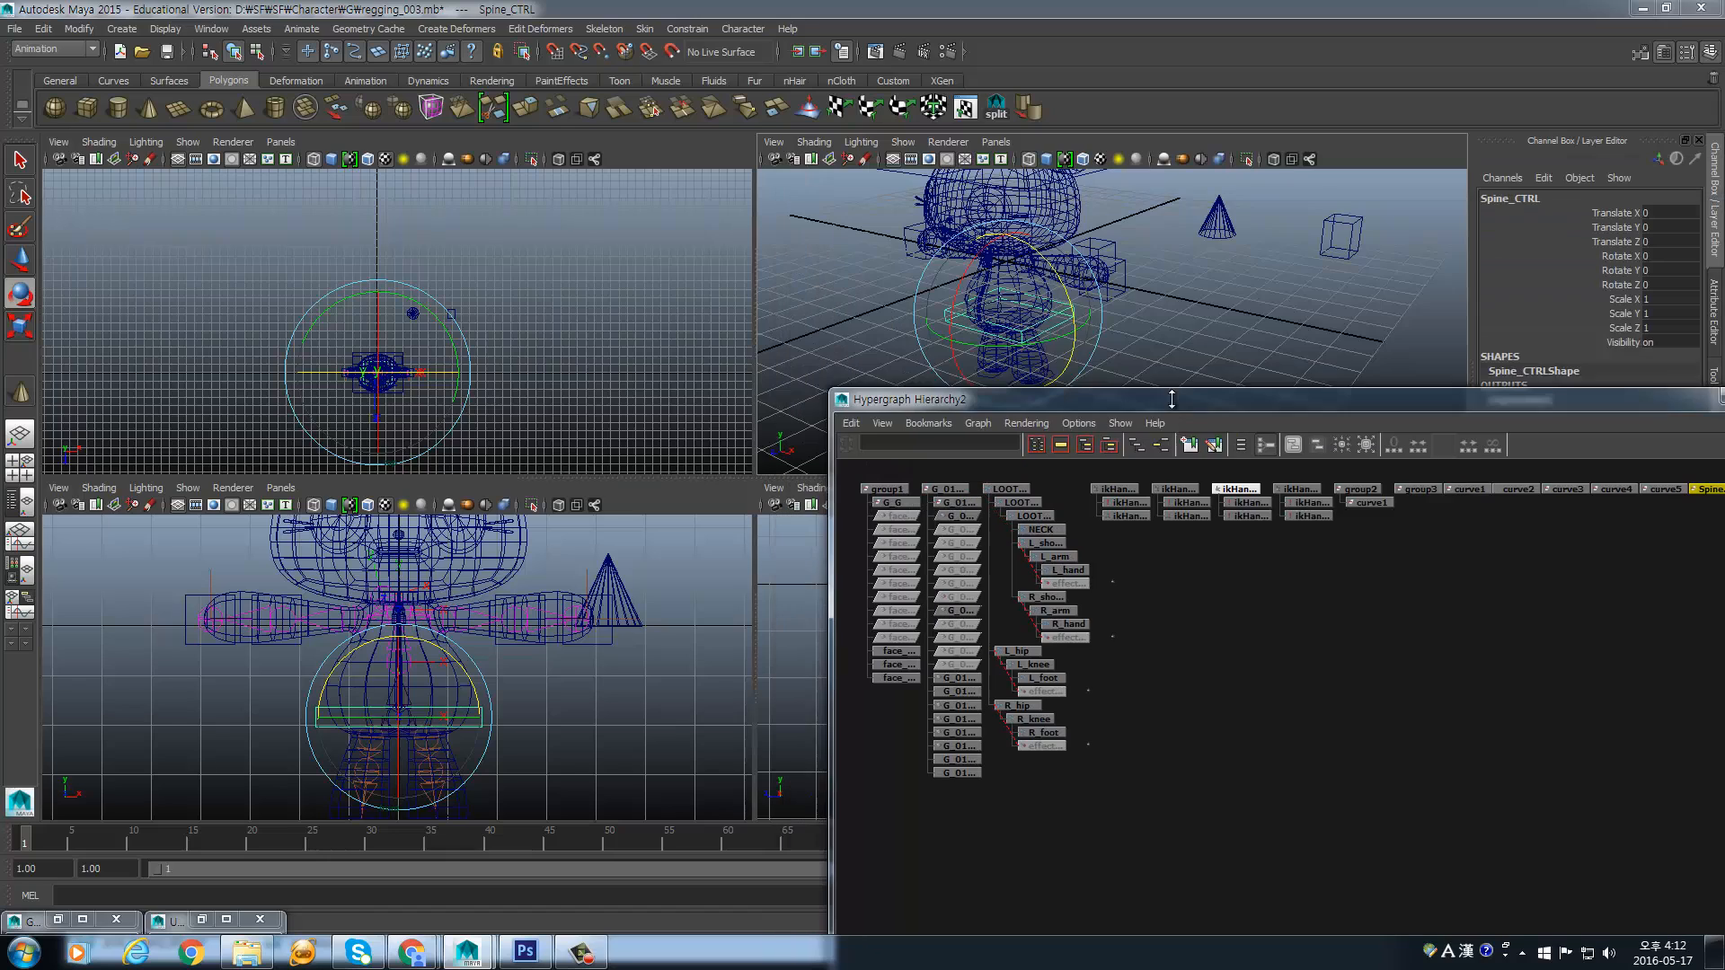
- Group curve2 and curve3, the two control curves around one arm
left_click(1119, 265)
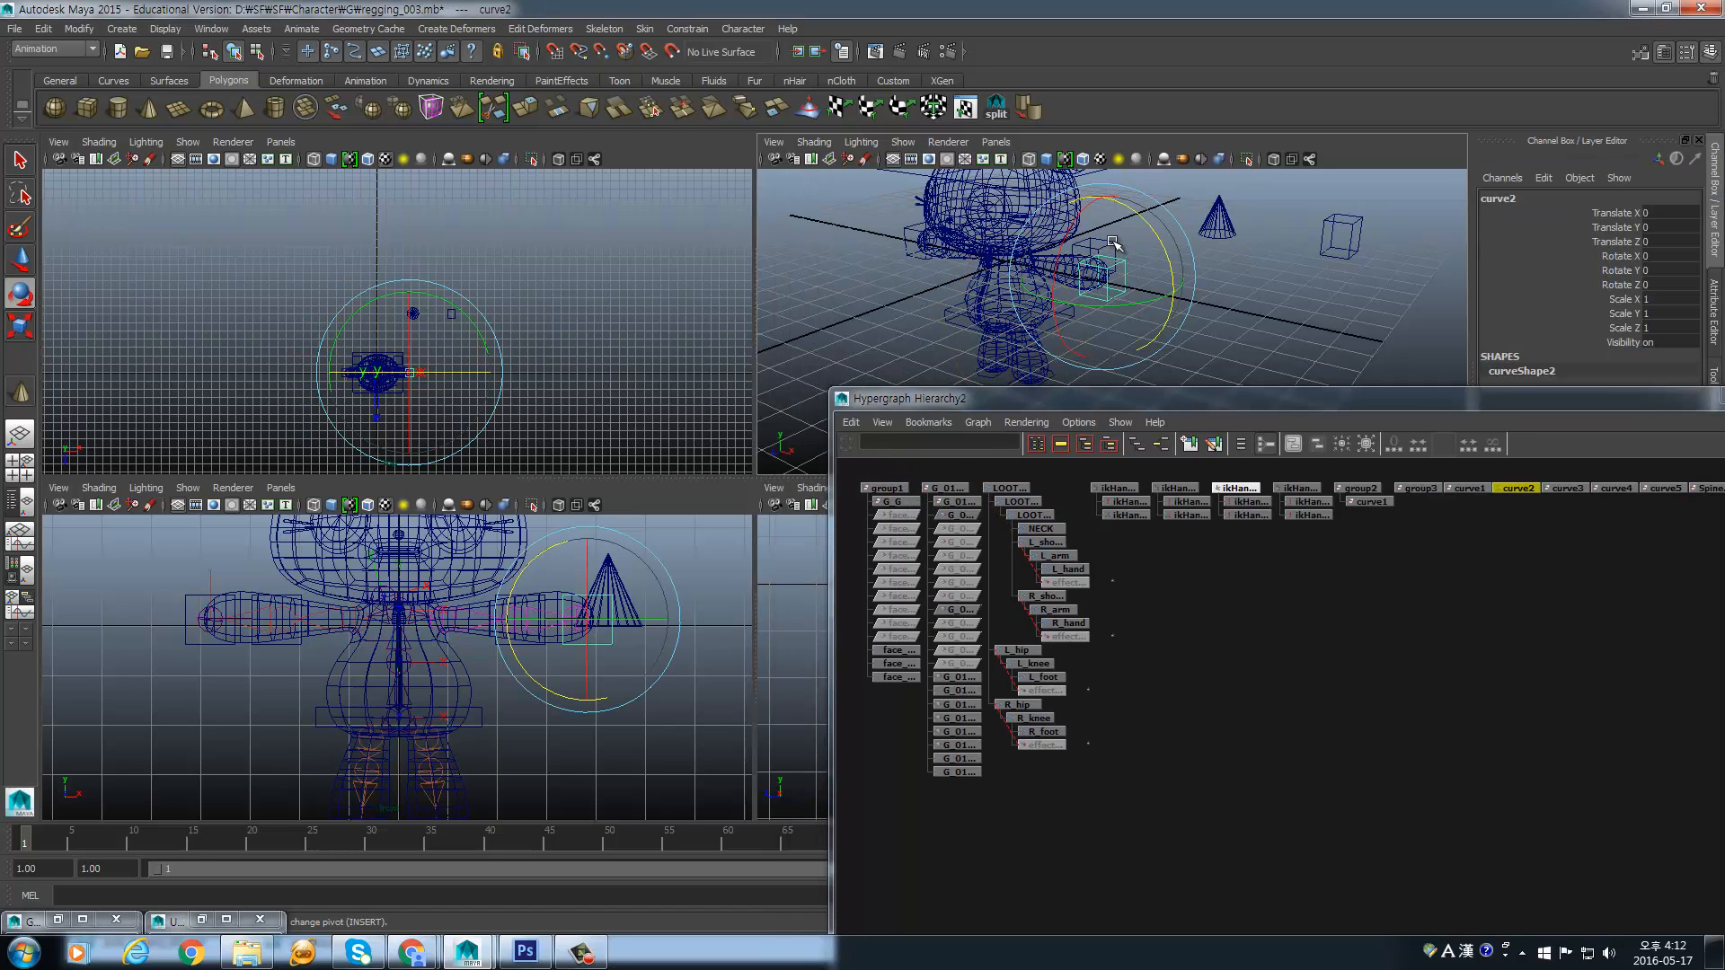
key("q")
left_click(1115, 248, "shift")
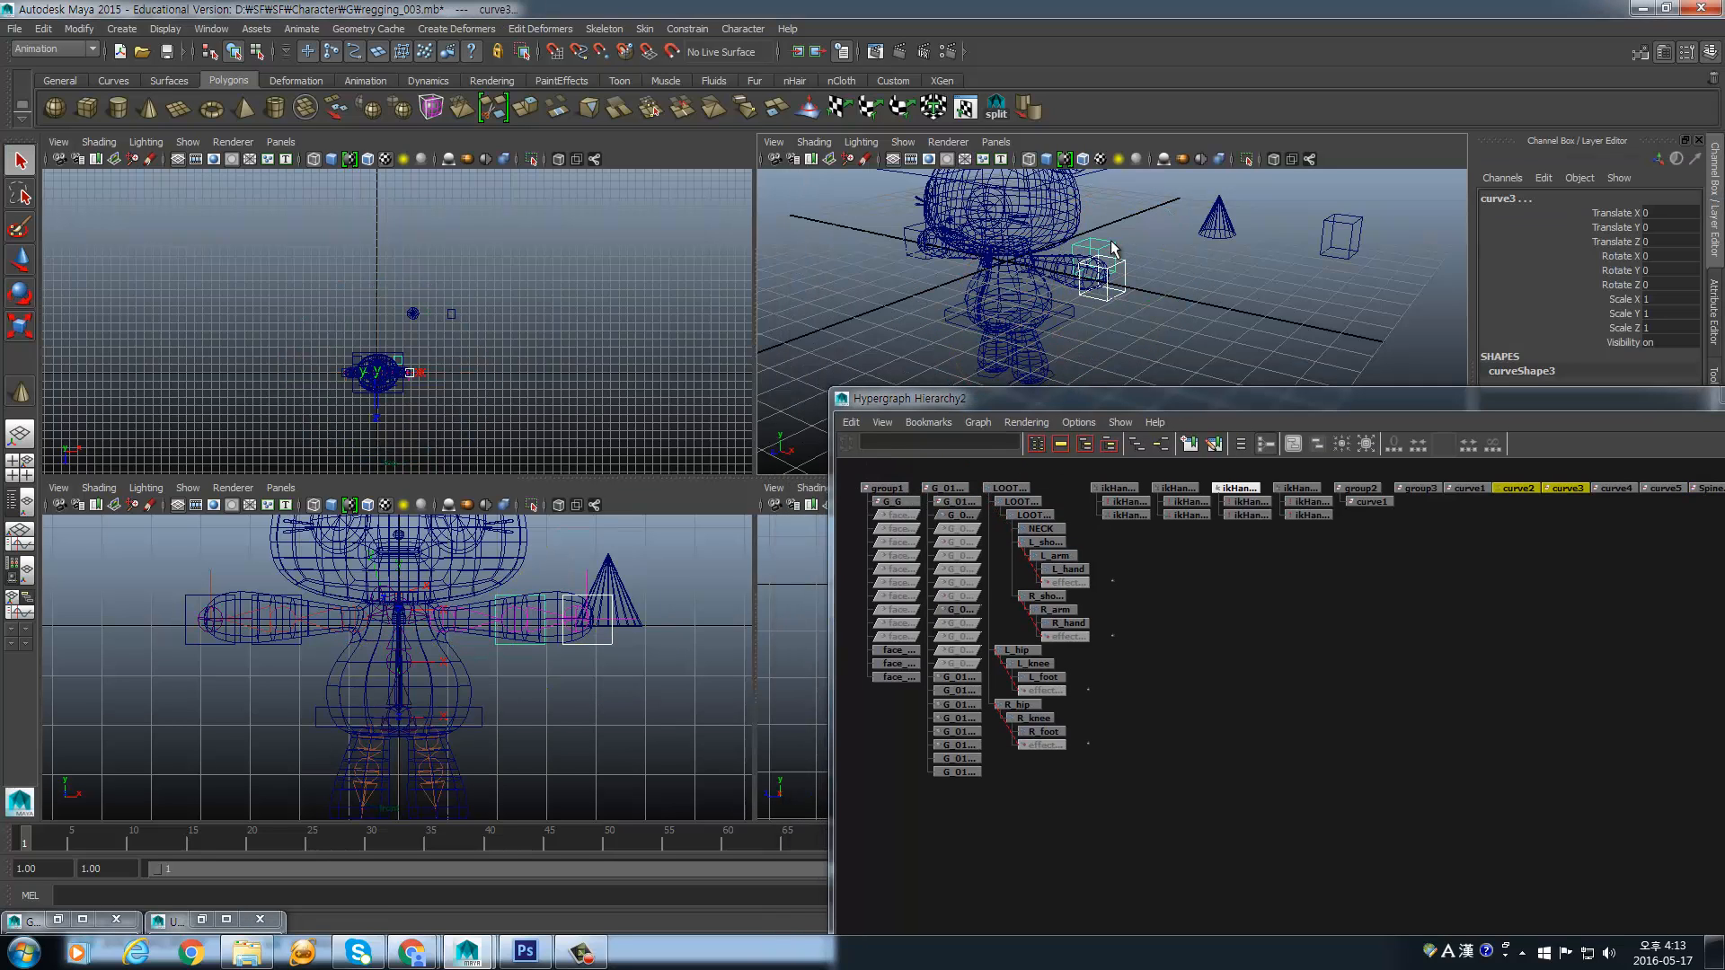
left_click(43, 29)
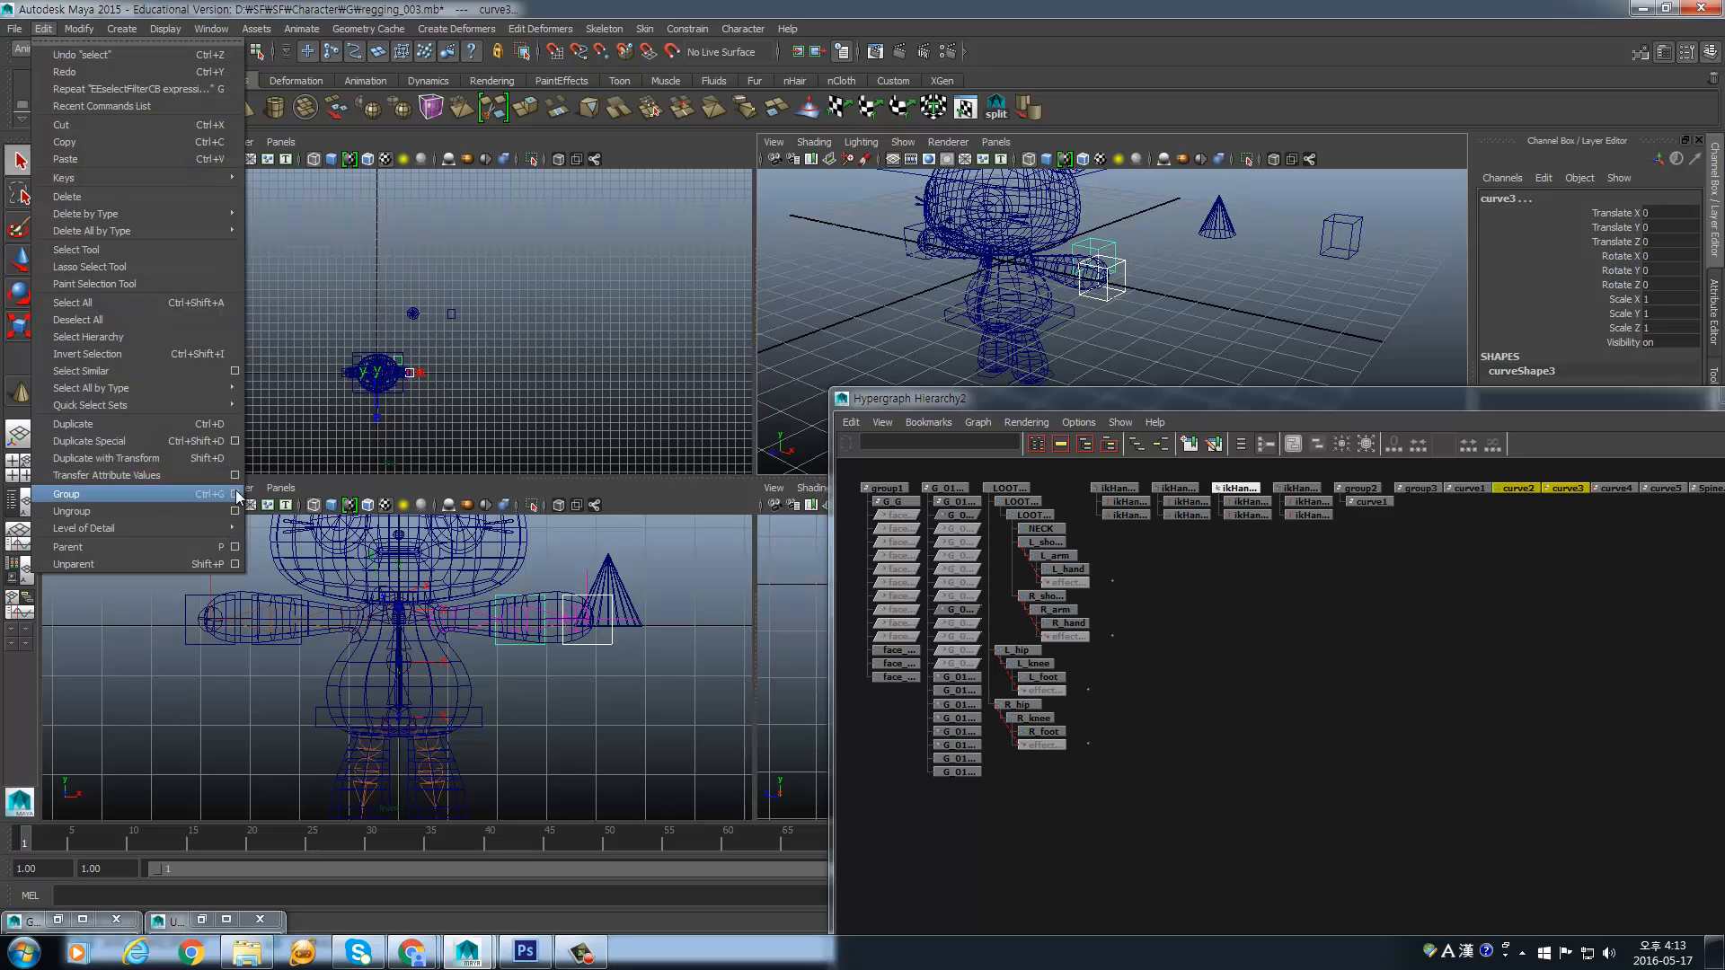
left_click(1112, 296)
key("ctrl+g")
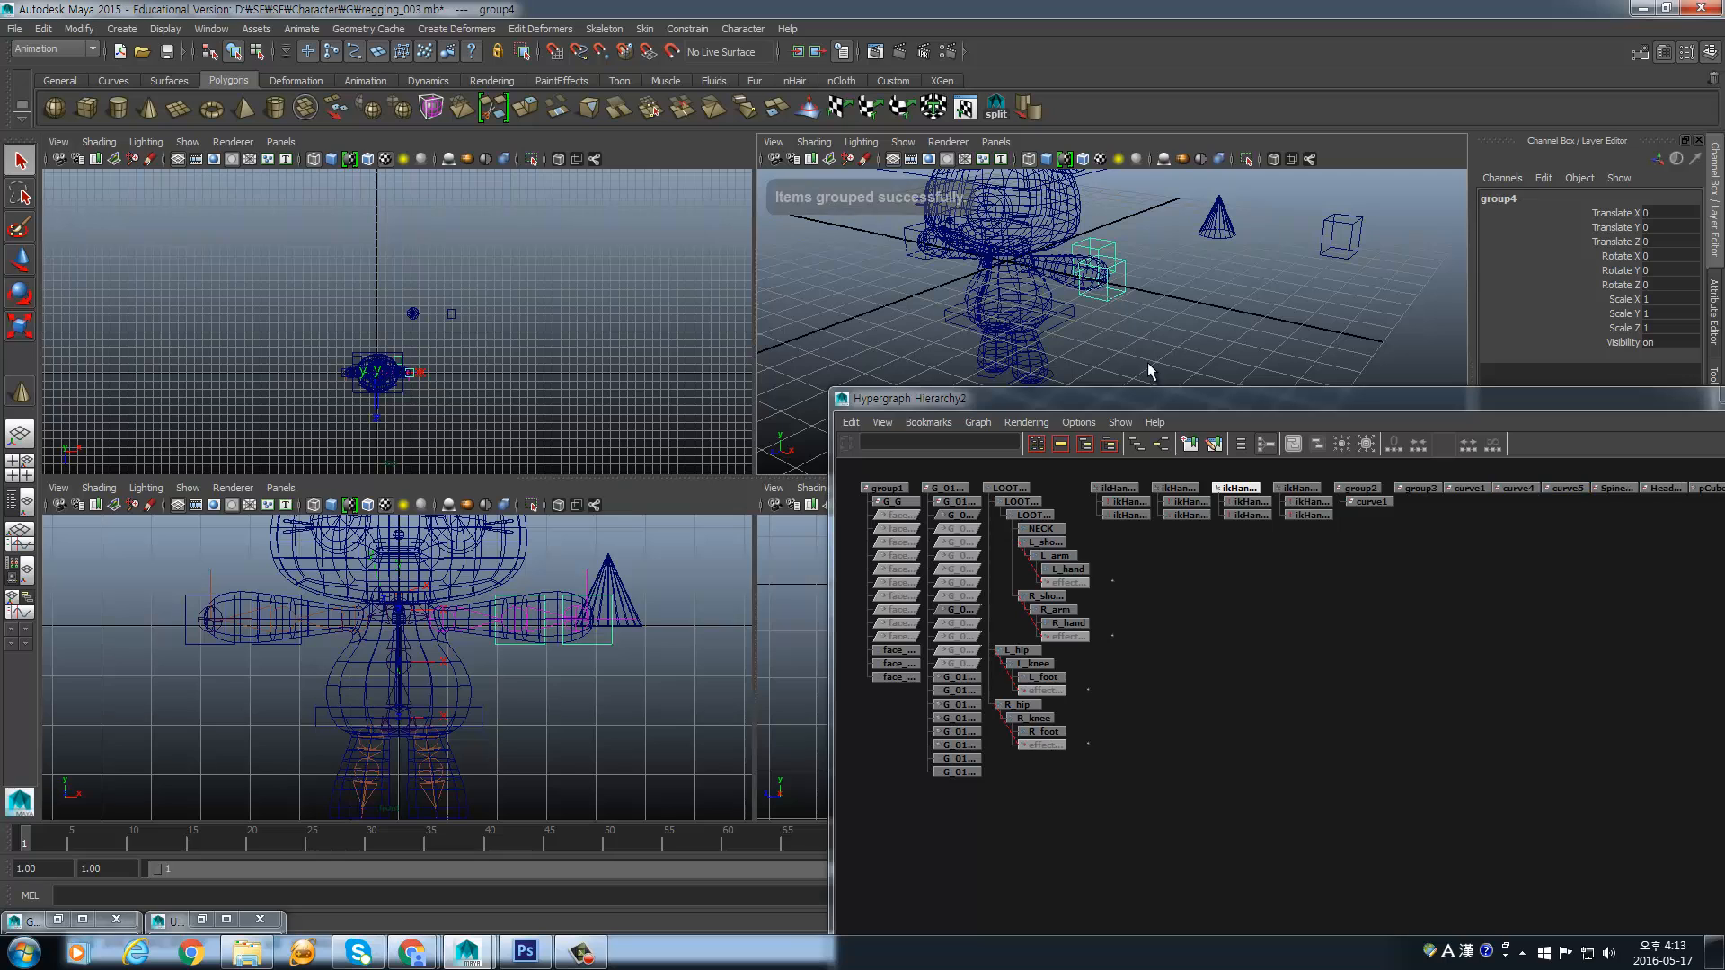
- Group curve4 and curve5, the two control curves around the opposite arm
left_click_drag(1193, 402, 783, 469)
left_click_drag(866, 295, 842, 323, "alt")
left_click(843, 334)
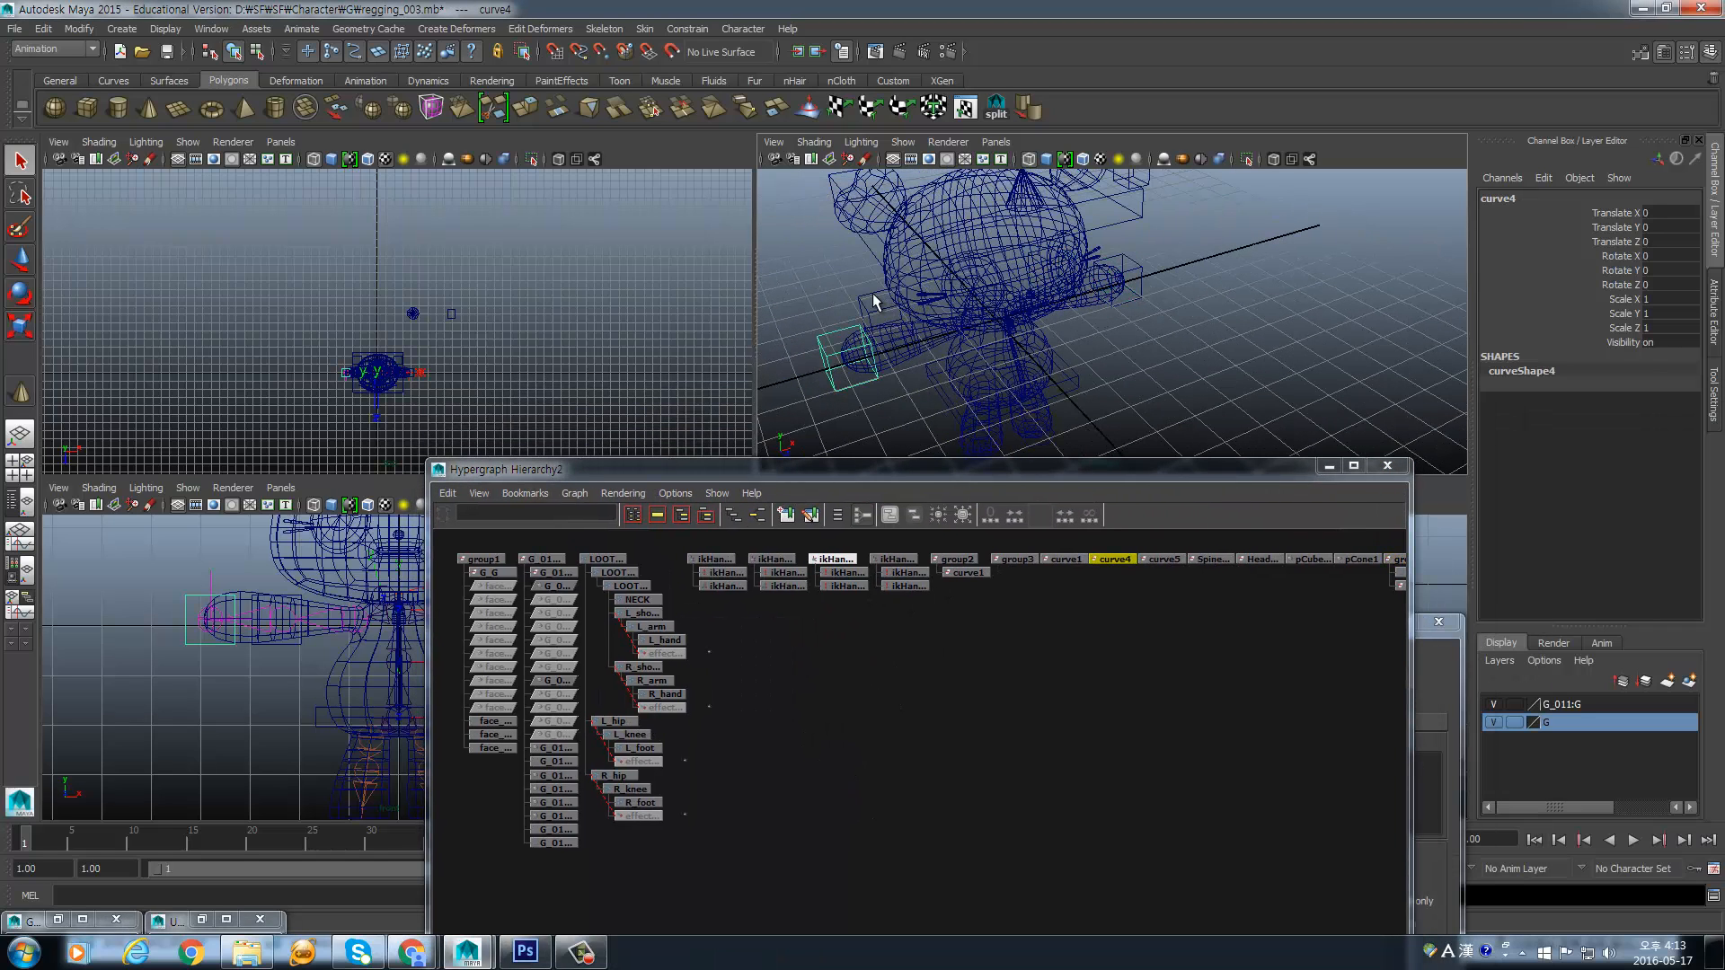
left_click(861, 310, "shift")
key("ctrl+g")
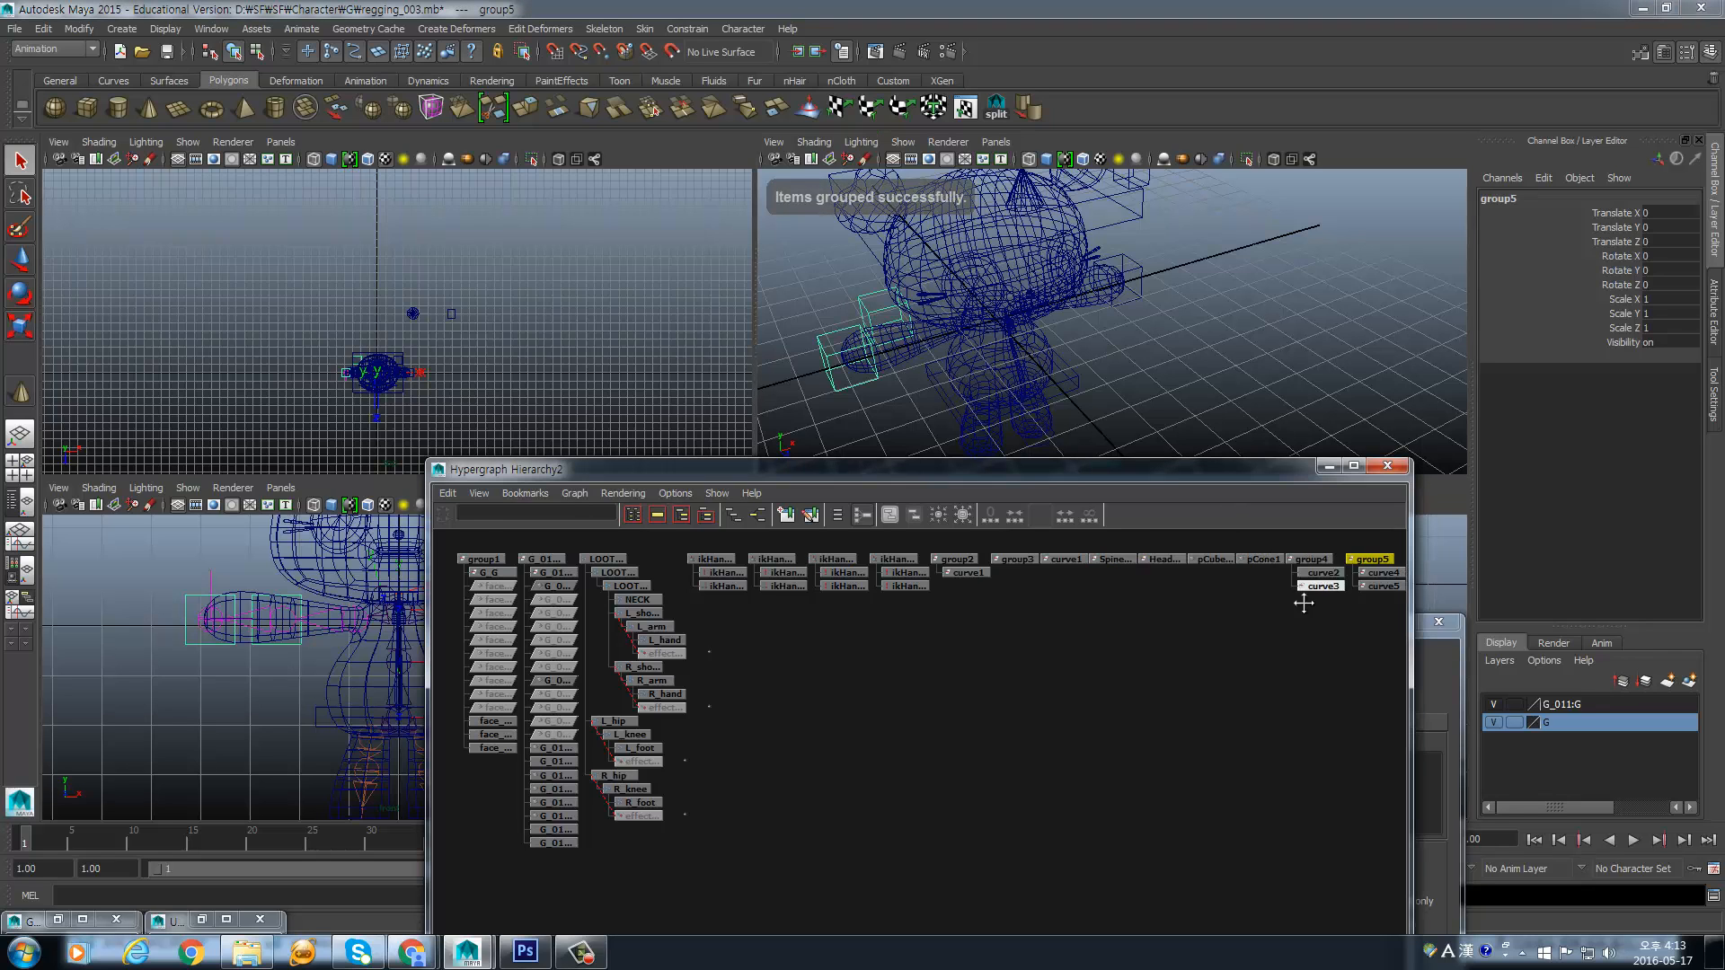
- Parent both arm curve groups, group4 and group5, under Spine_CTRL
left_click(1173, 584, "shift")
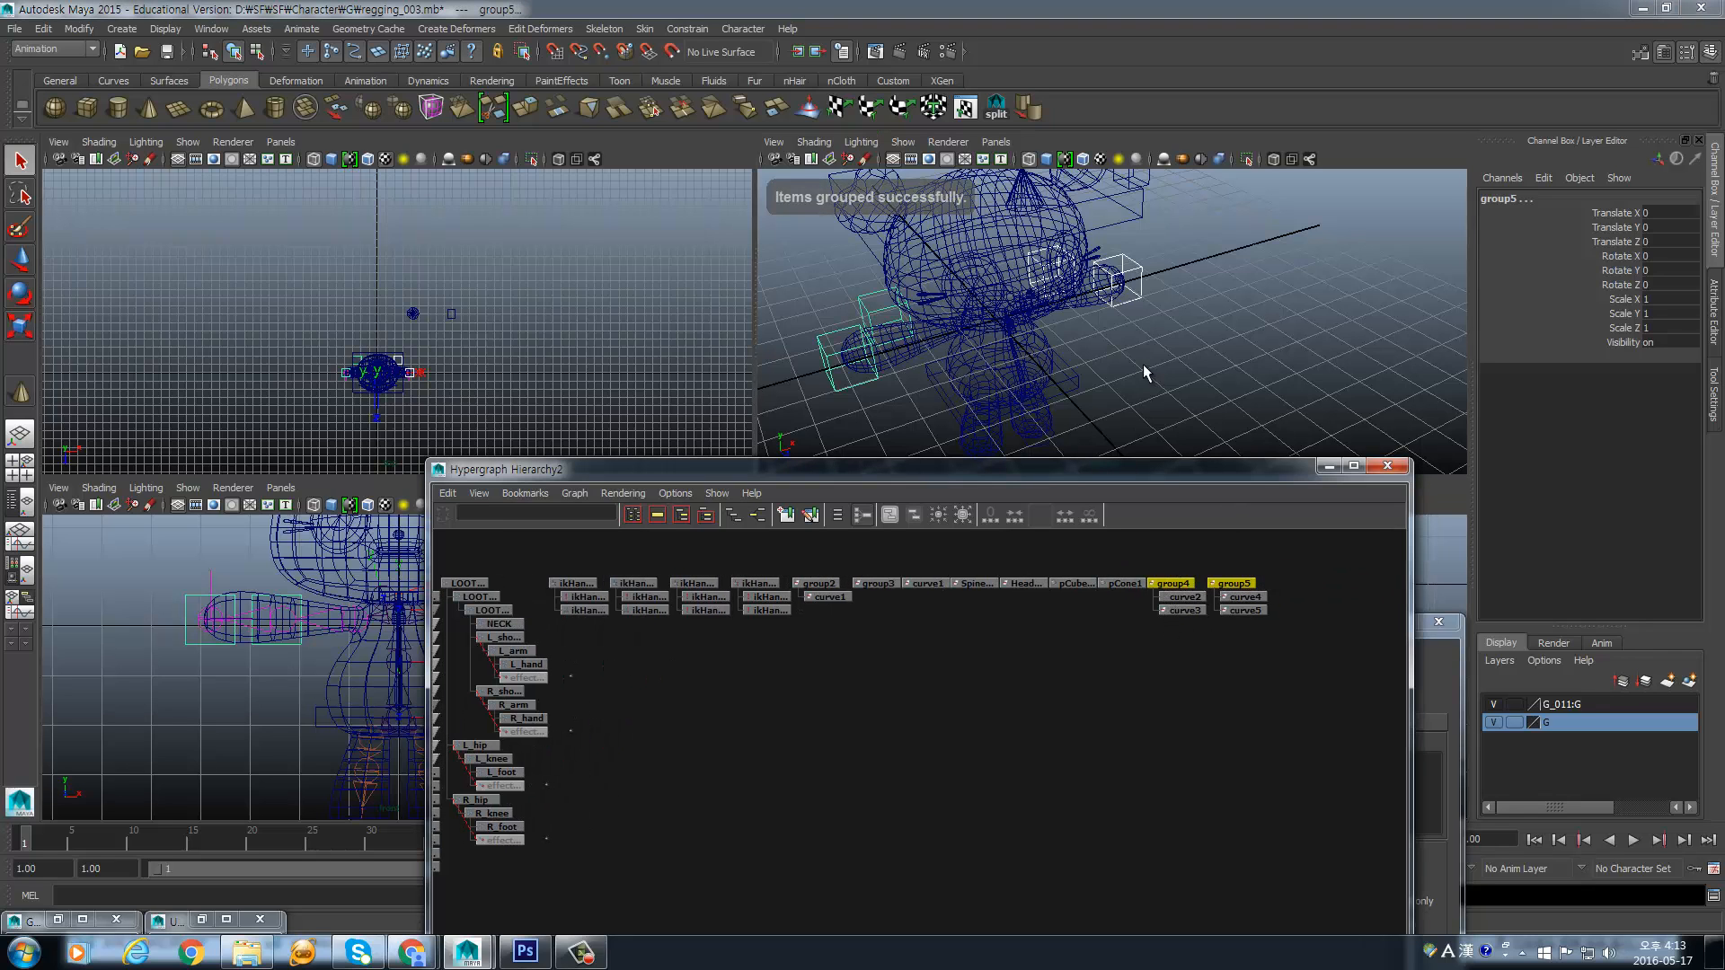
left_click_drag(1143, 364, 1060, 327, "alt")
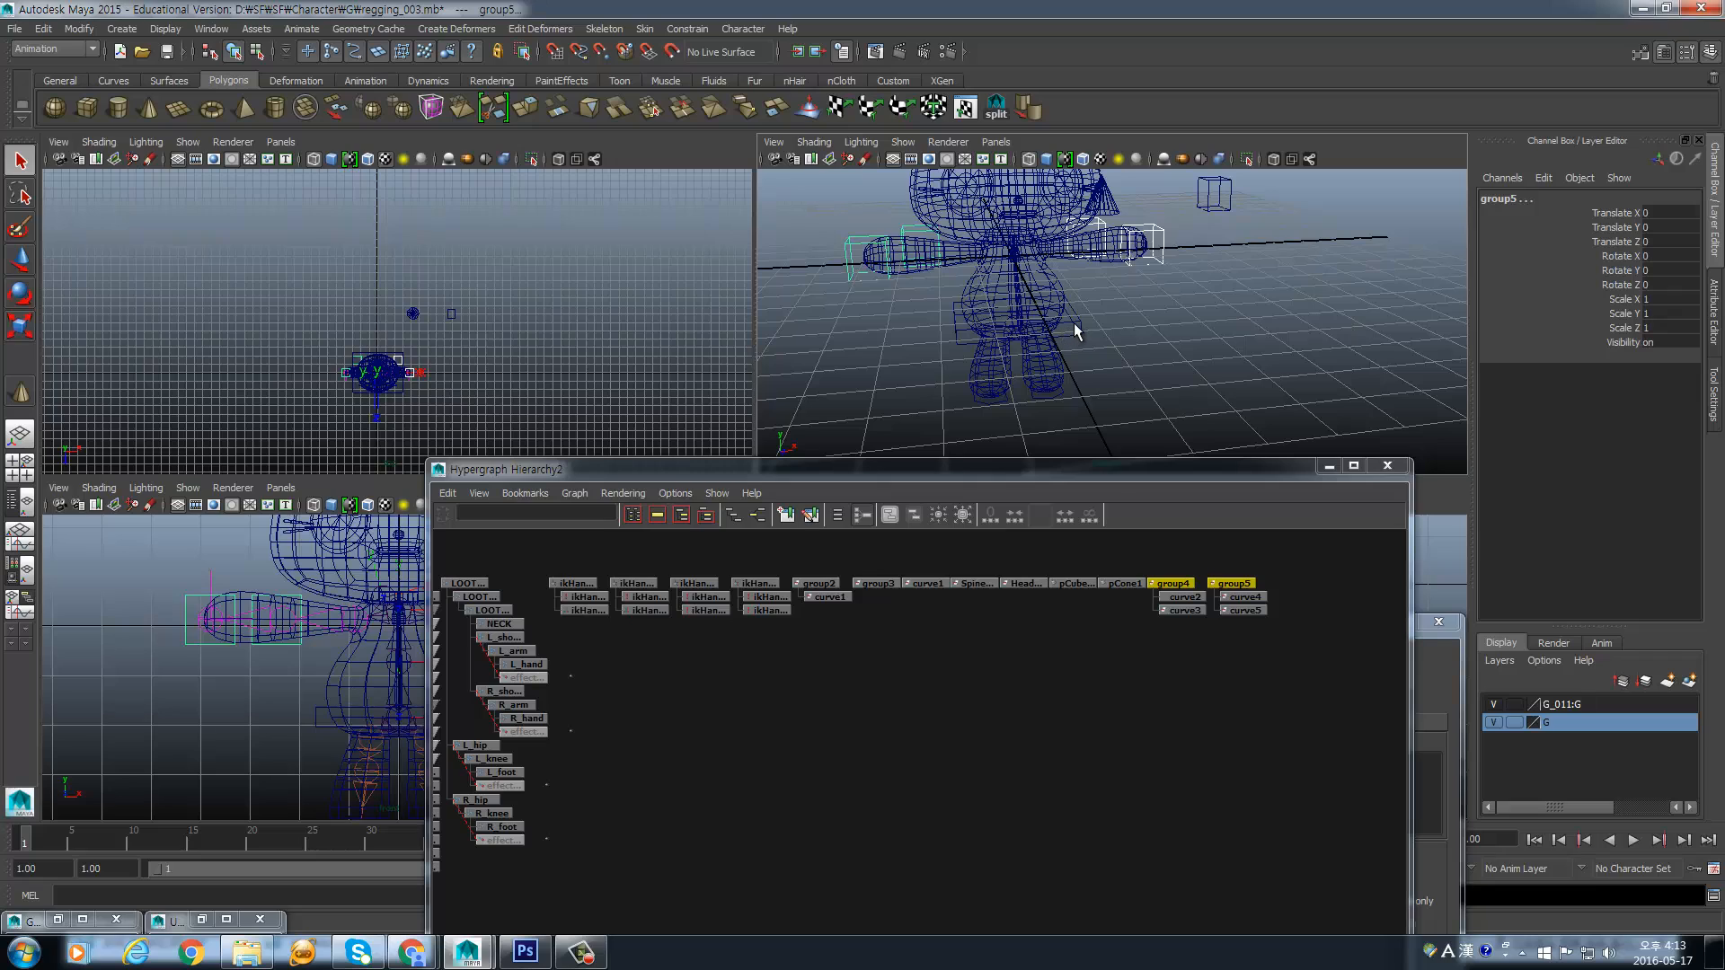
left_click(1075, 322)
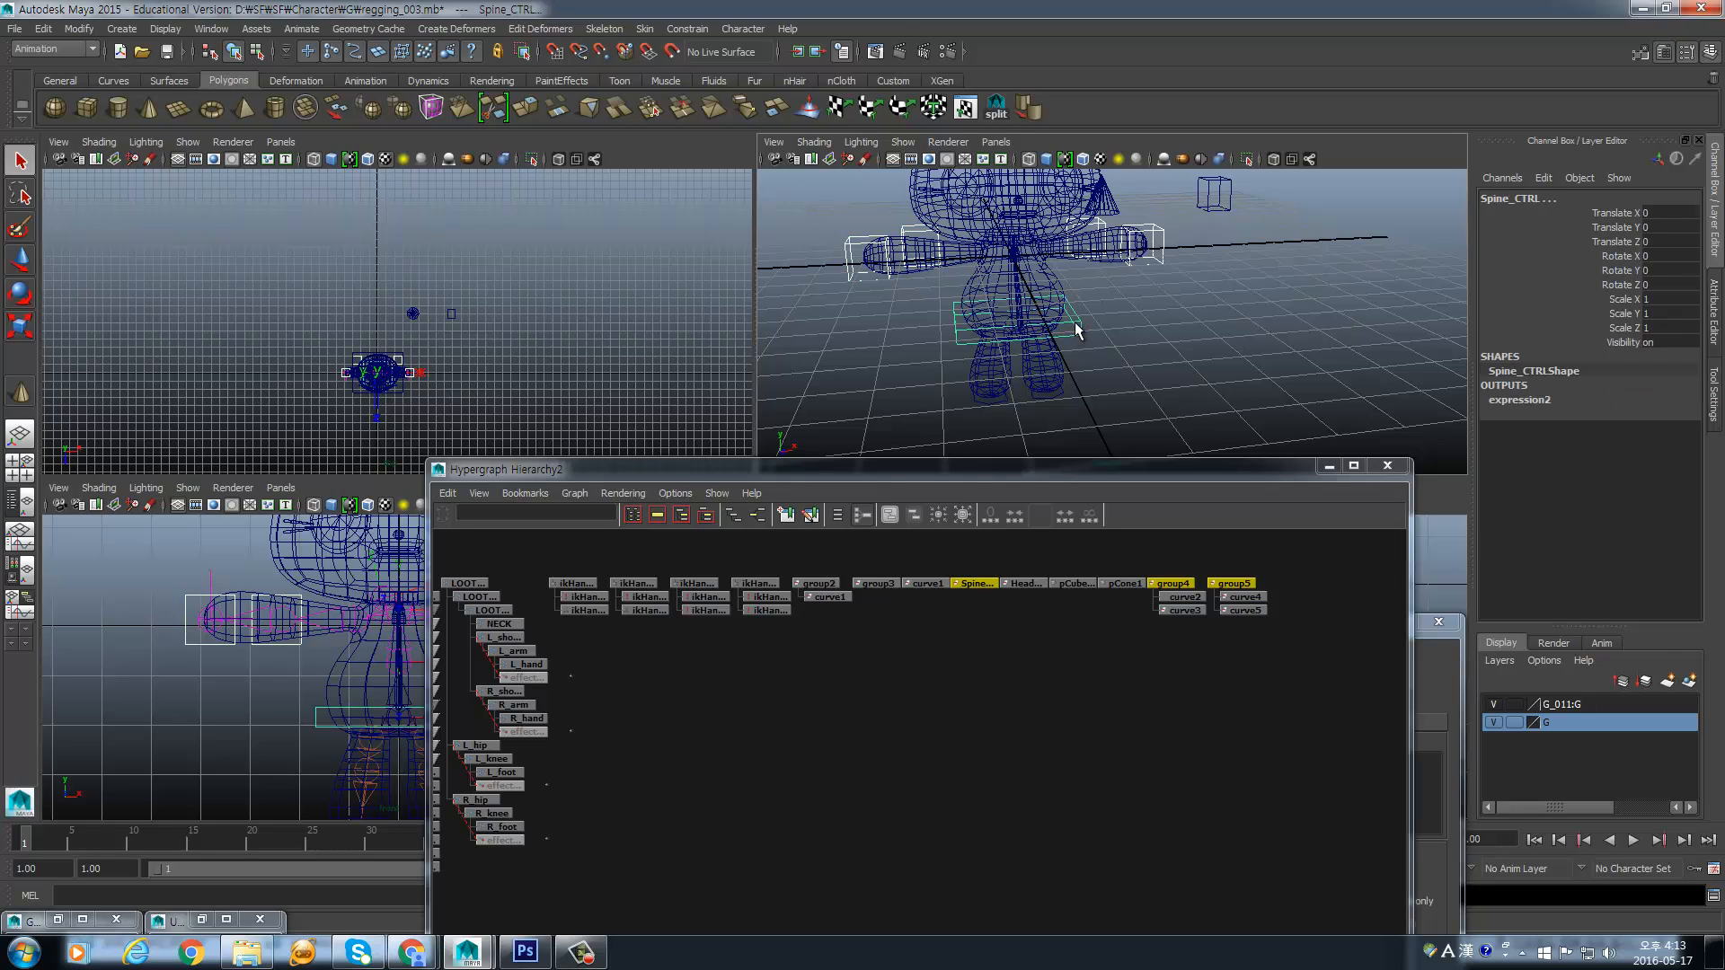
key("p")
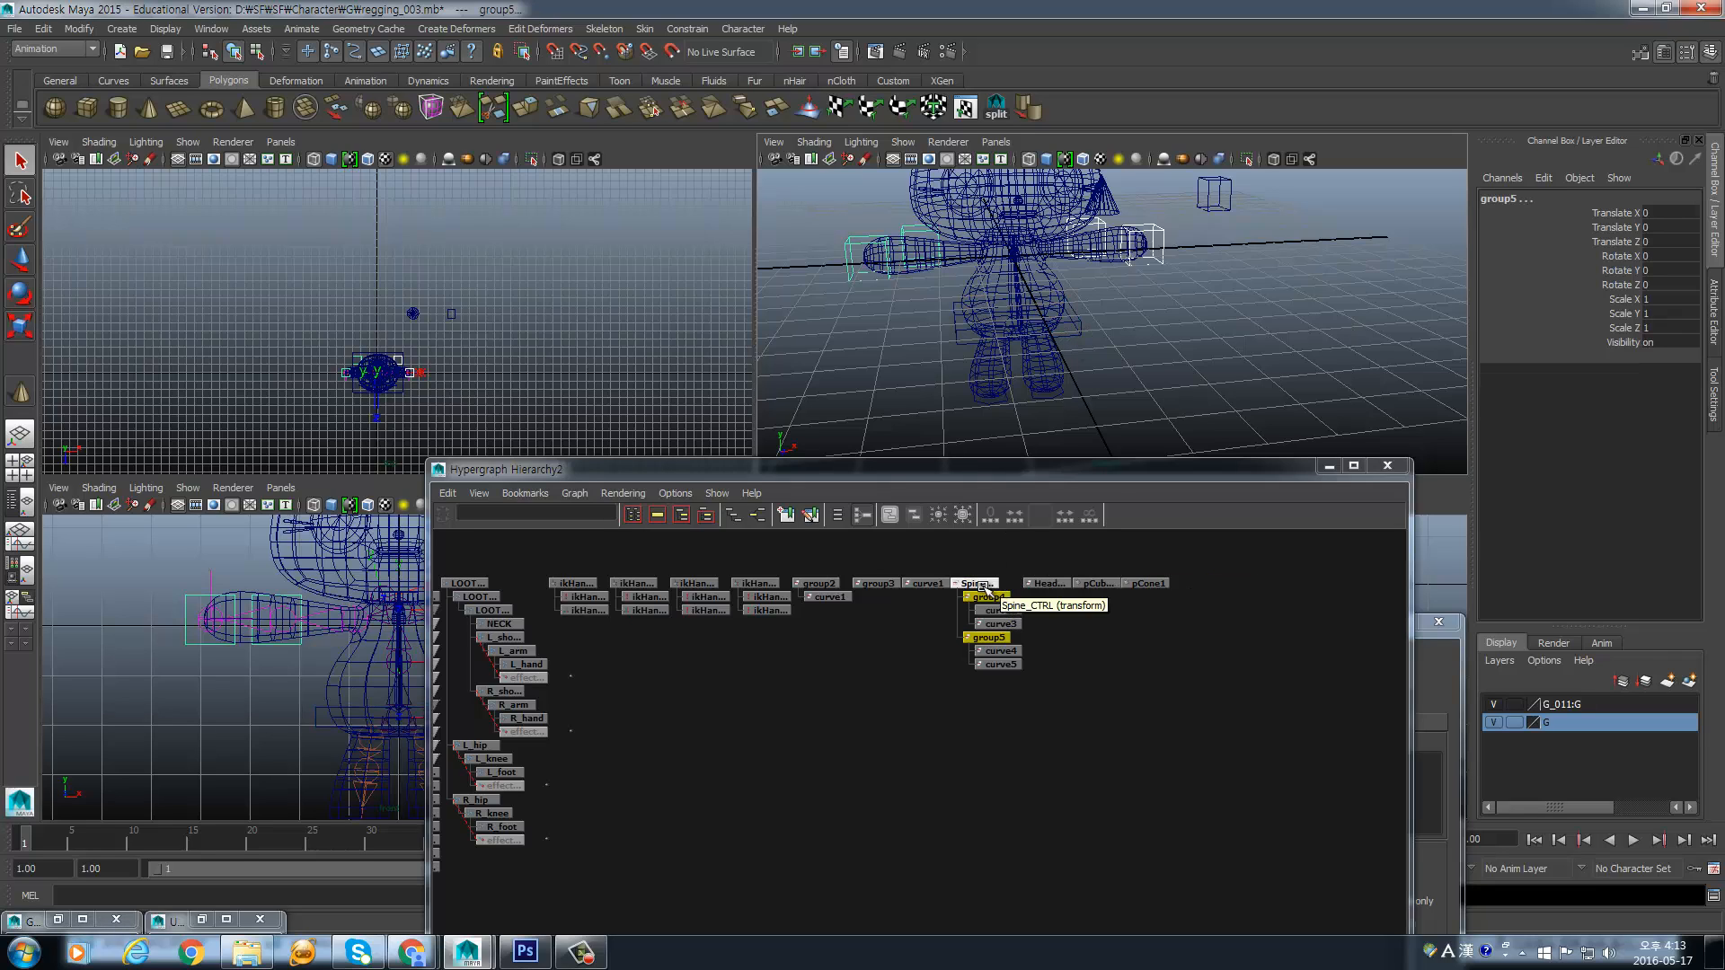
- Test the parented arm groups by rotating Spine_CTRL about 24 degrees around Z, and undo the rotation
left_click_drag(1007, 476, 1220, 633)
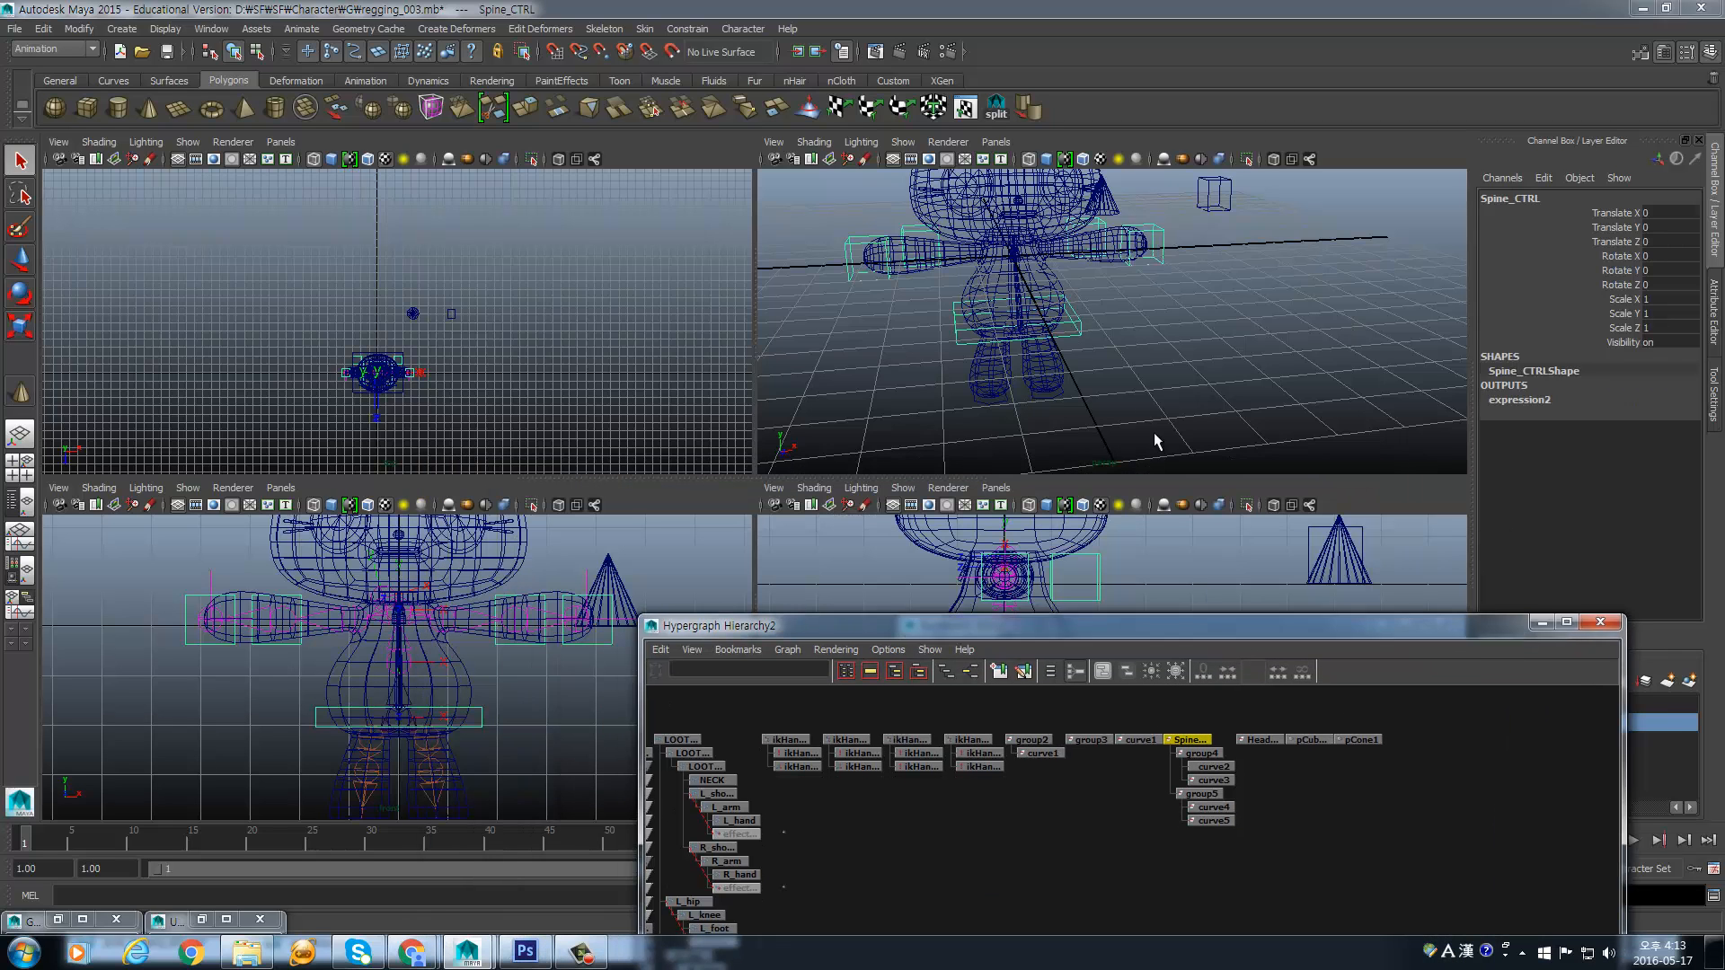
left_click_drag(1126, 368, 1060, 245, "alt")
key("e")
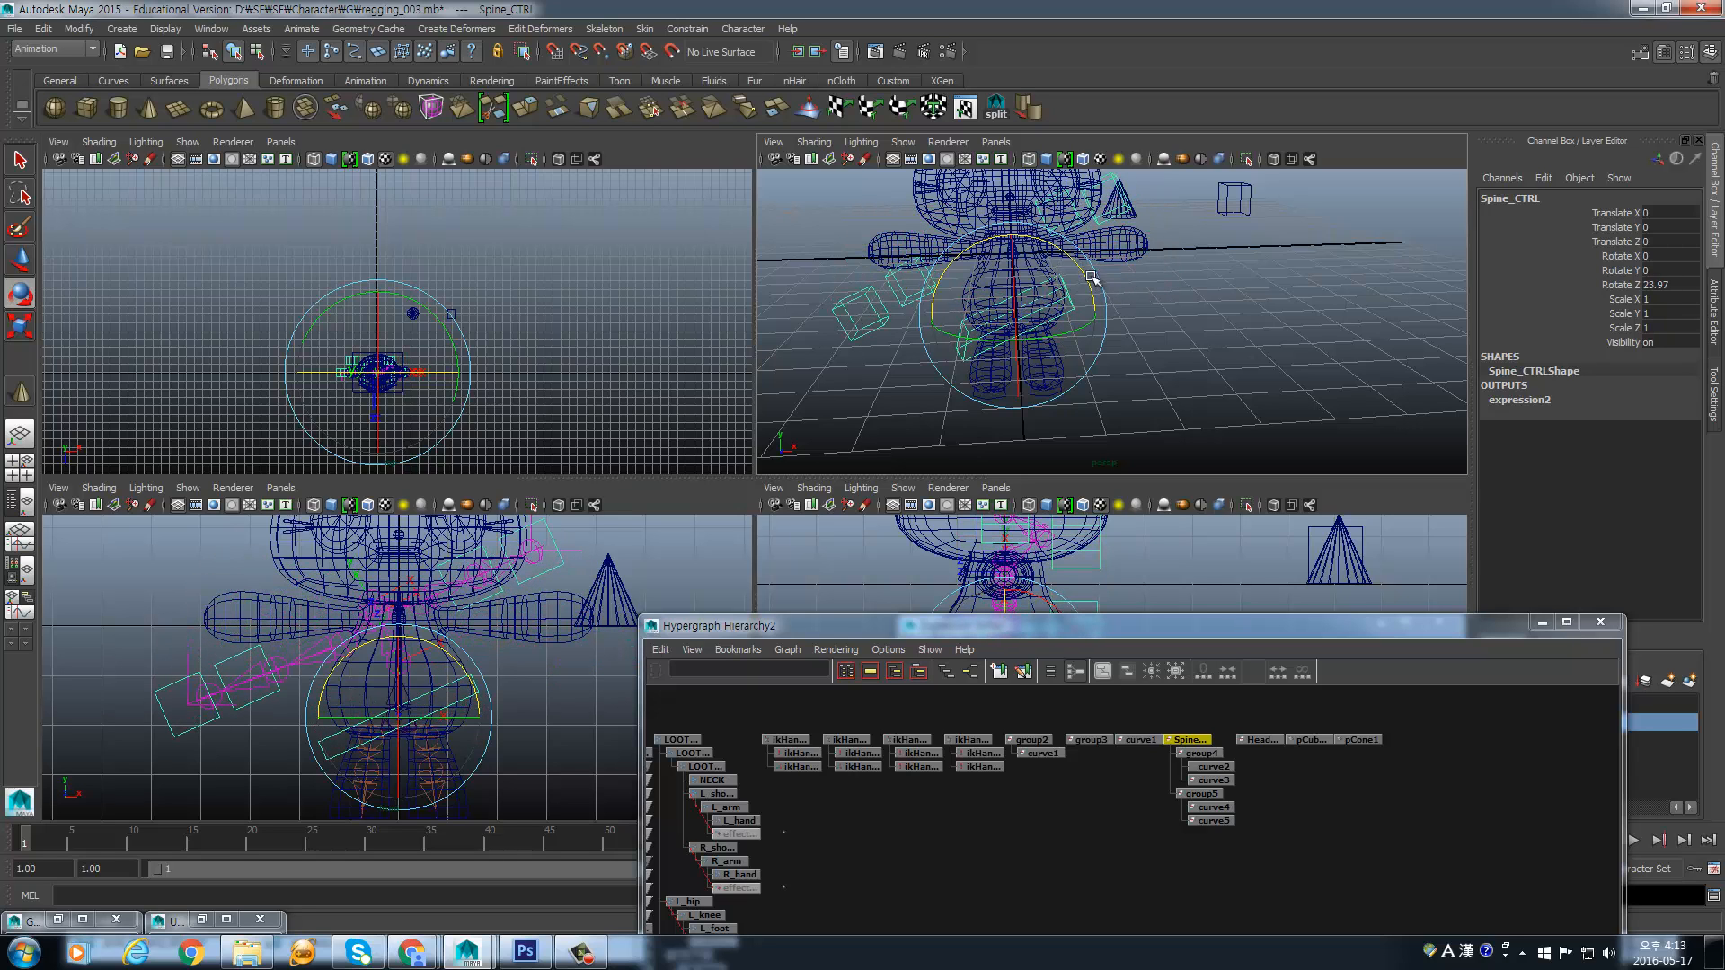
key("ctrl+z")
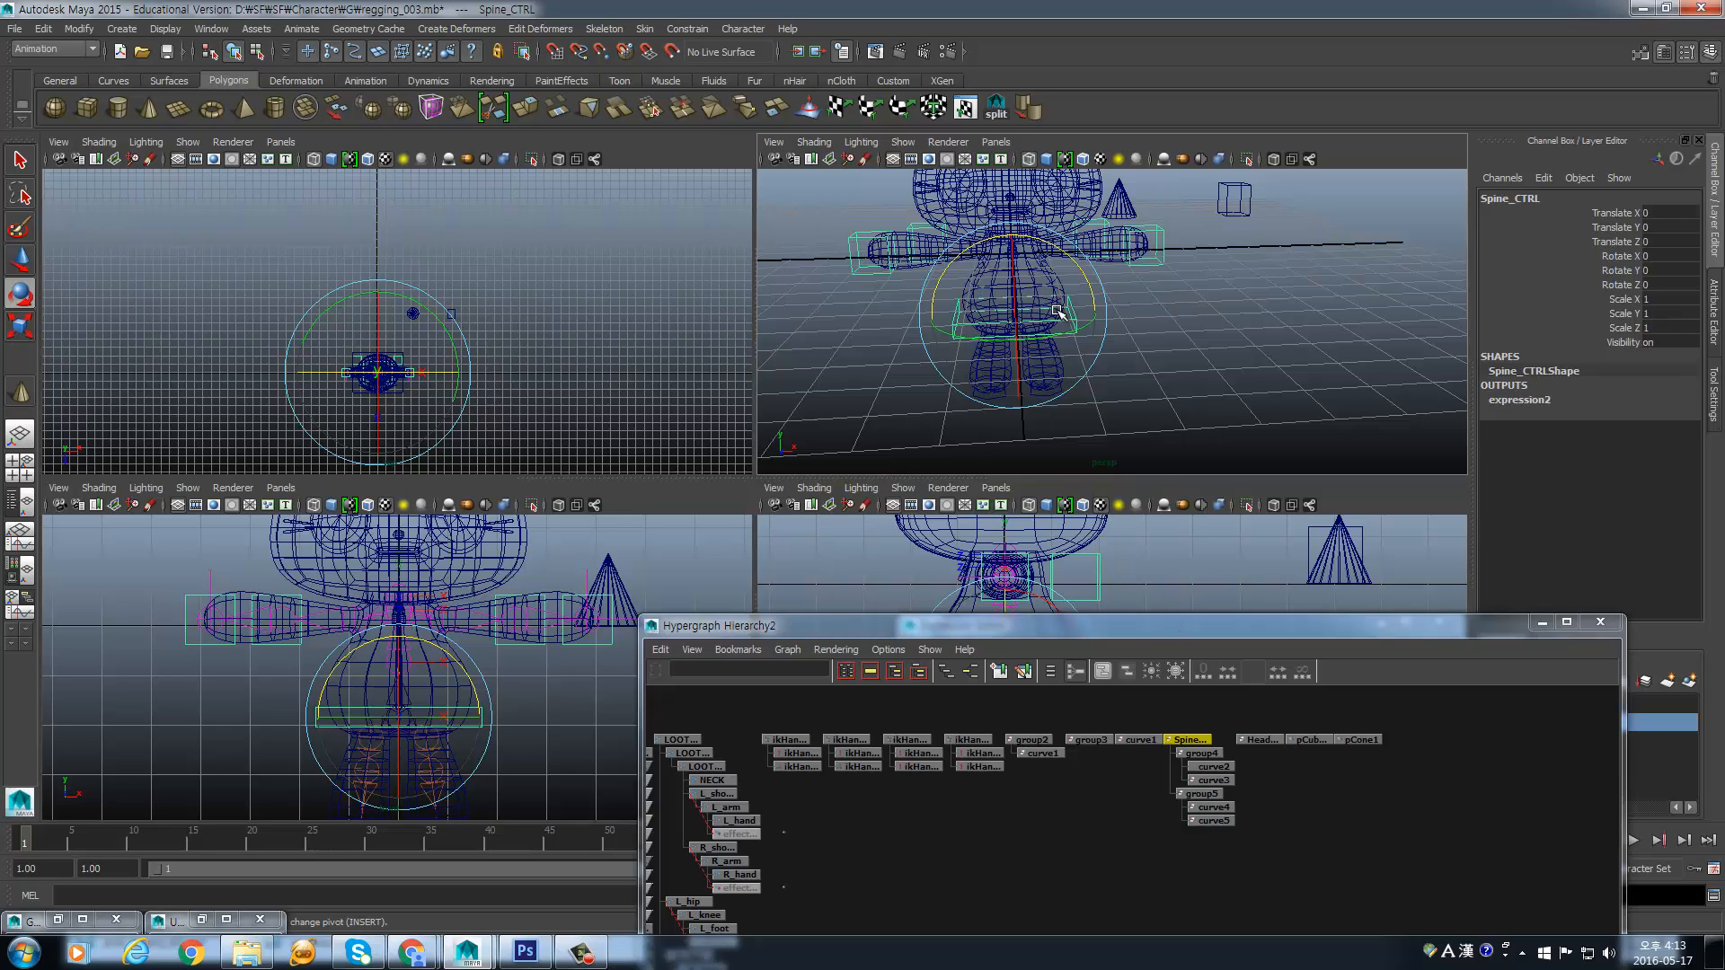
- Unparent group4 and group5 from Spine_CTRL so both sit at the top level of the hierarchy
left_click(1202, 753)
left_click(1202, 794, "shift")
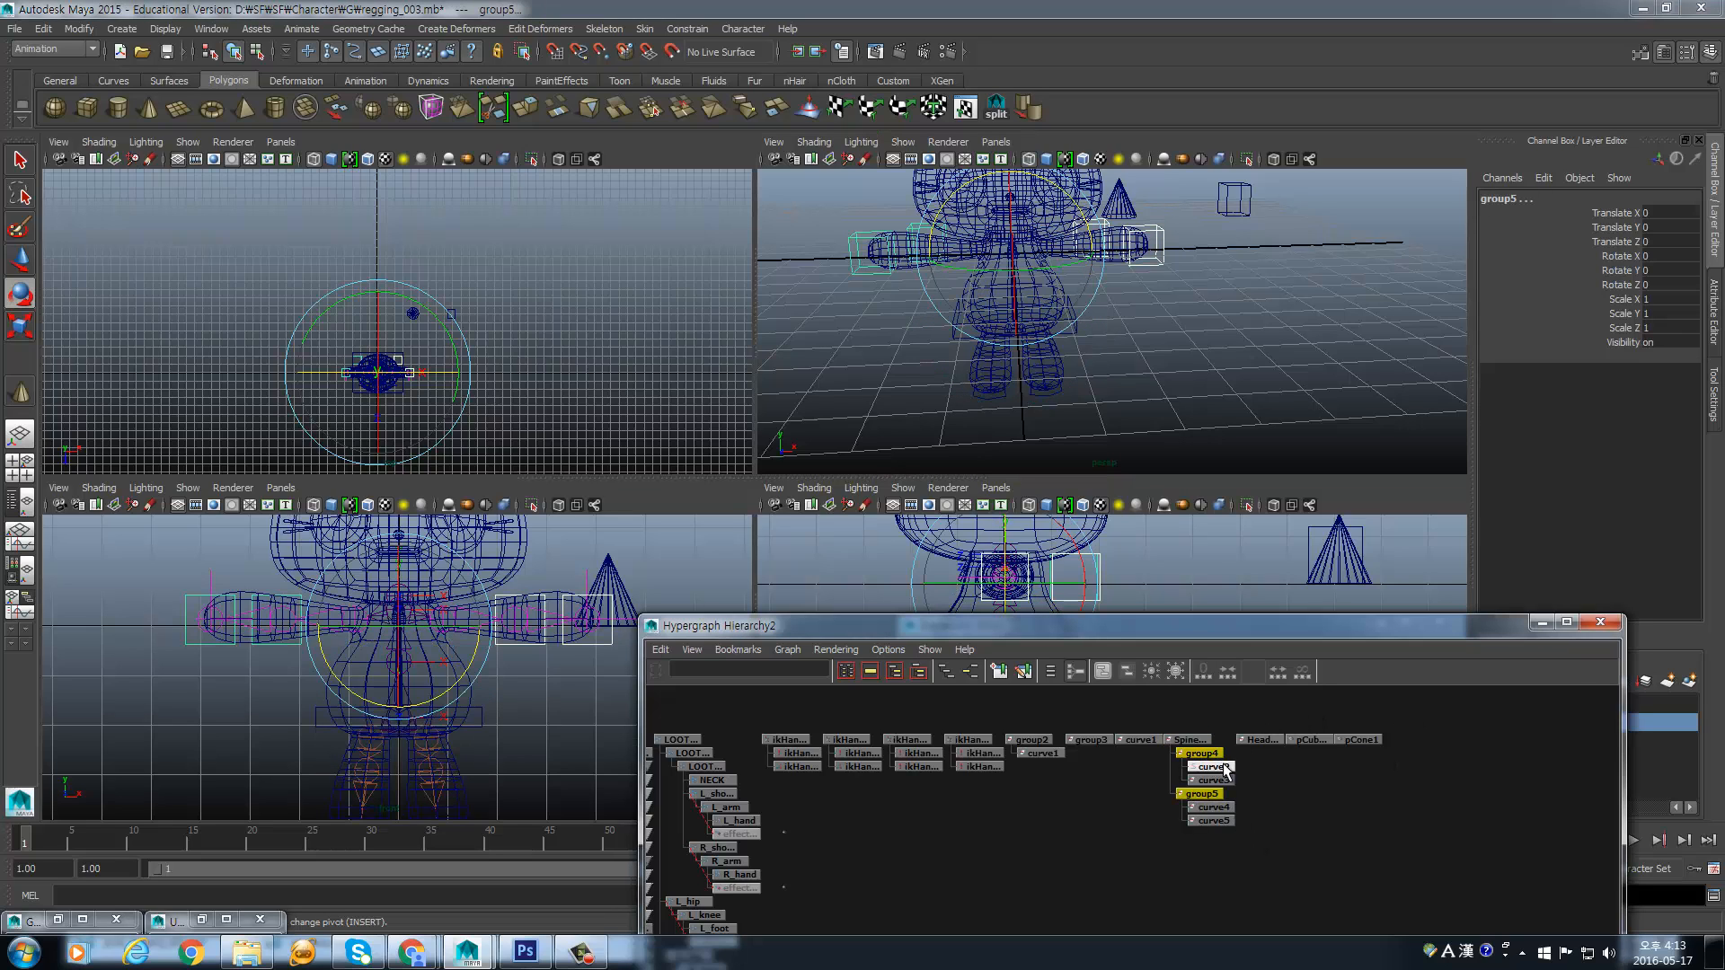
key("f")
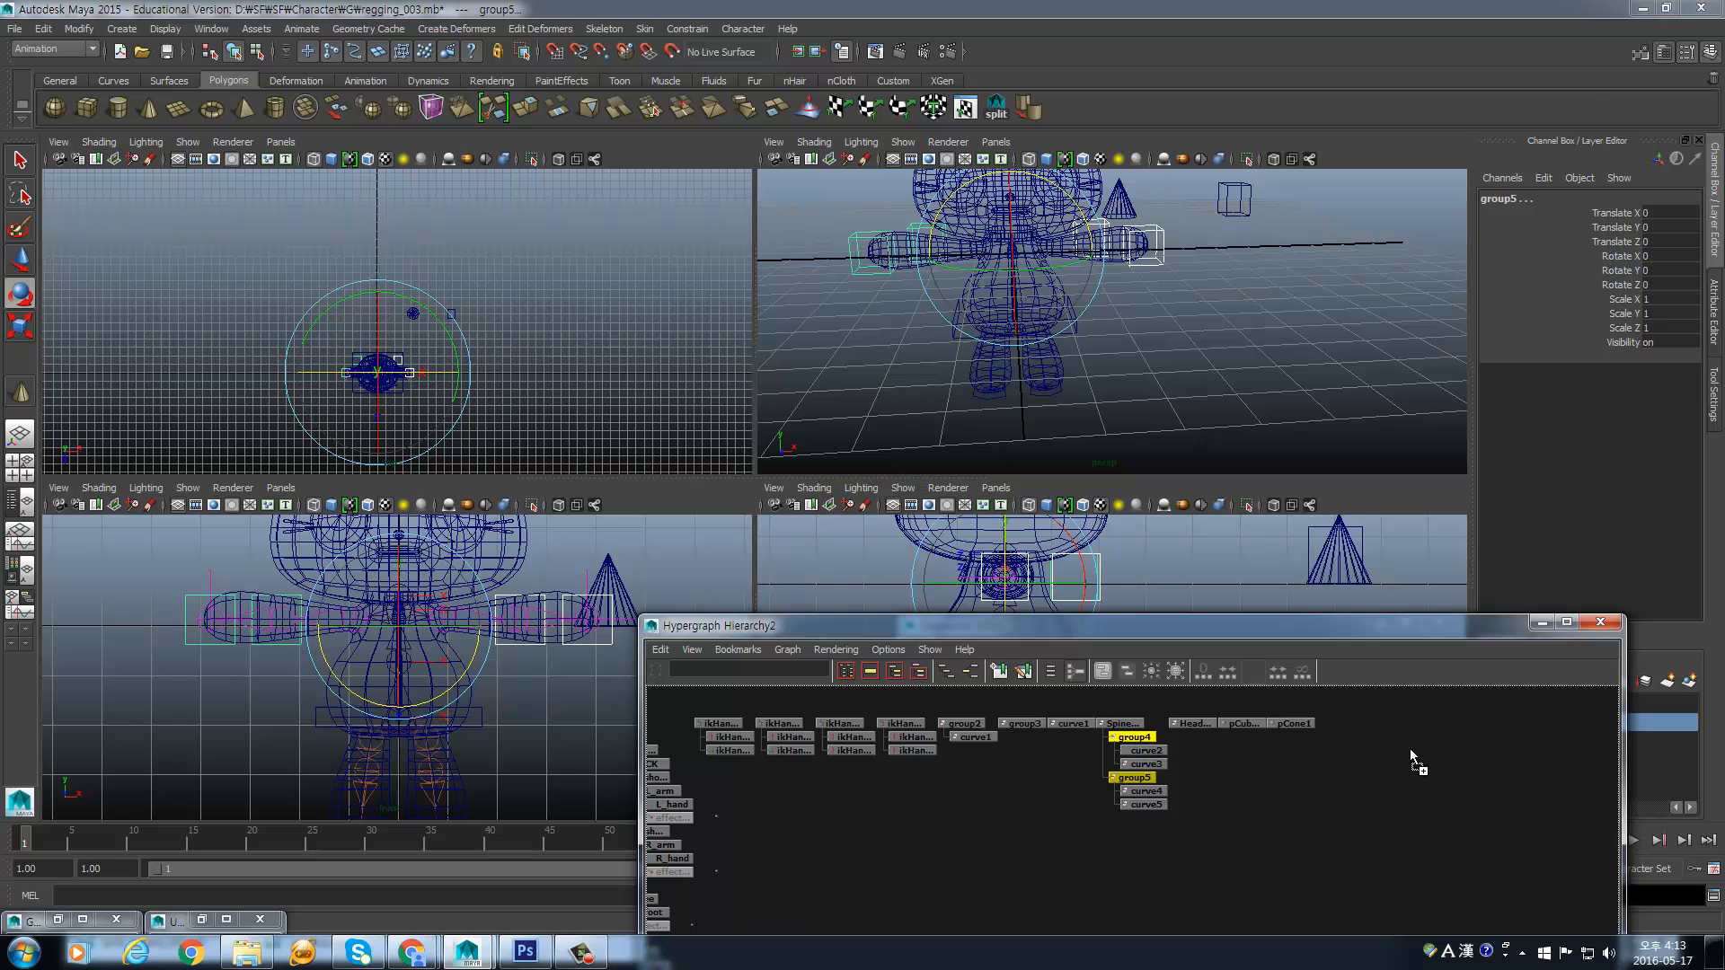
key("shift+p")
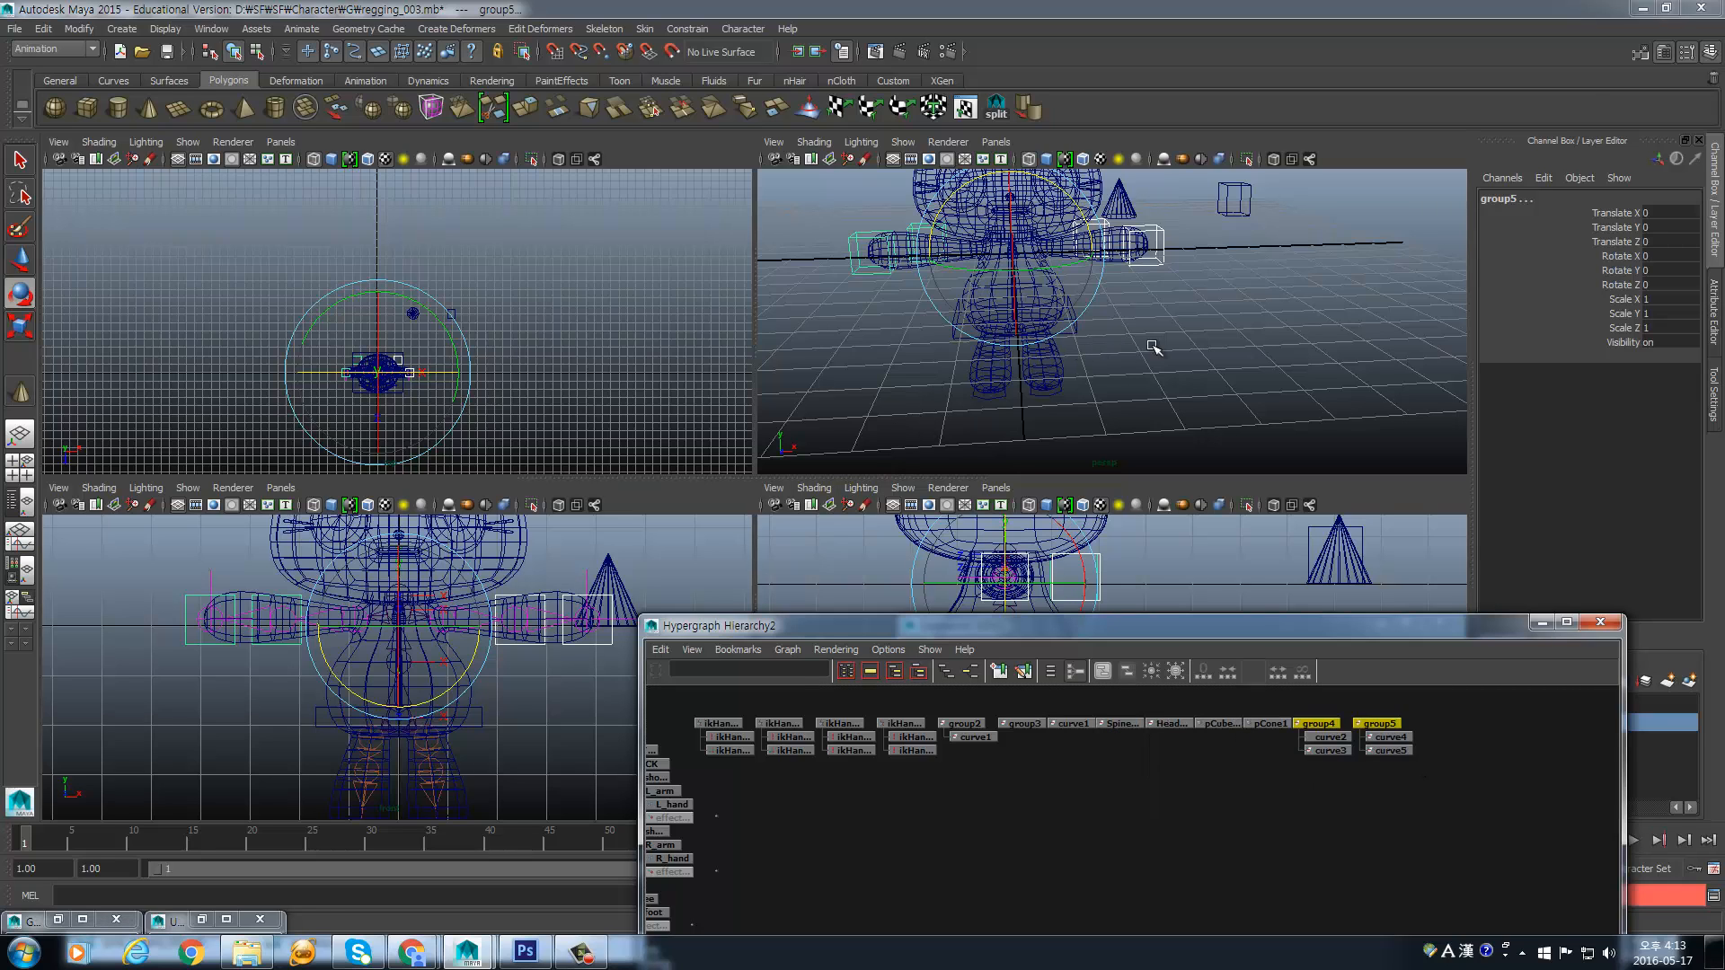
left_click_drag(1153, 347, 1089, 331, "alt")
middle_click_drag(1090, 336, 1098, 365, "alt")
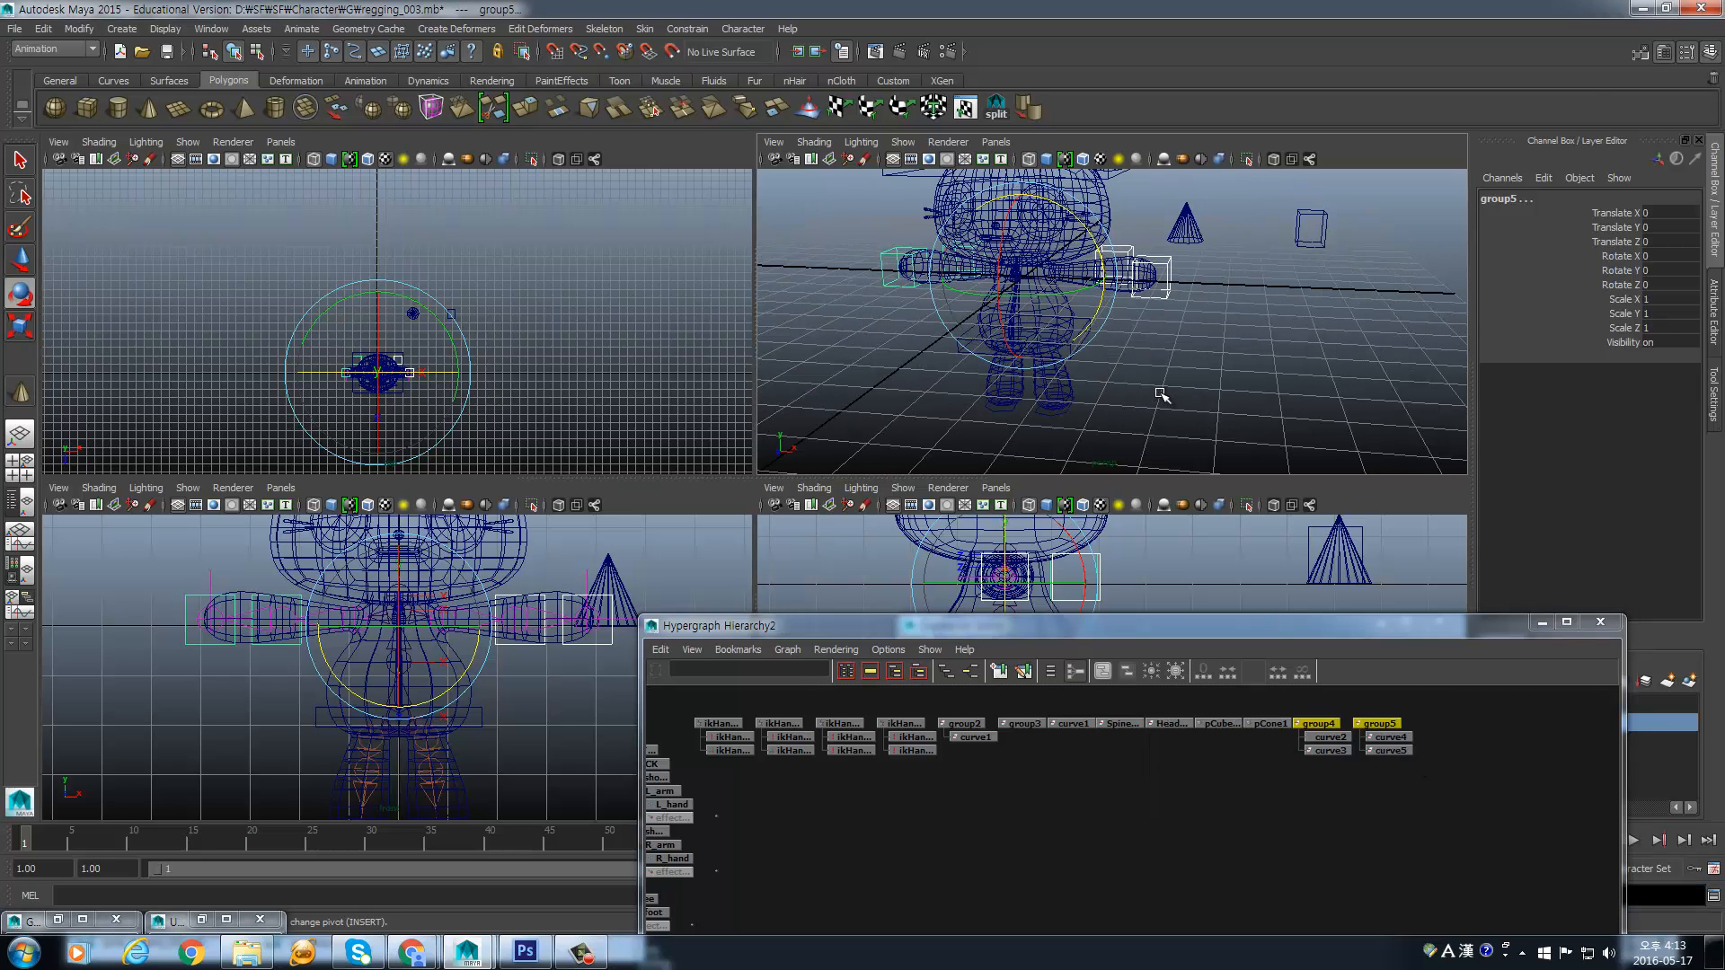
left_click(1161, 395)
left_click(1071, 349)
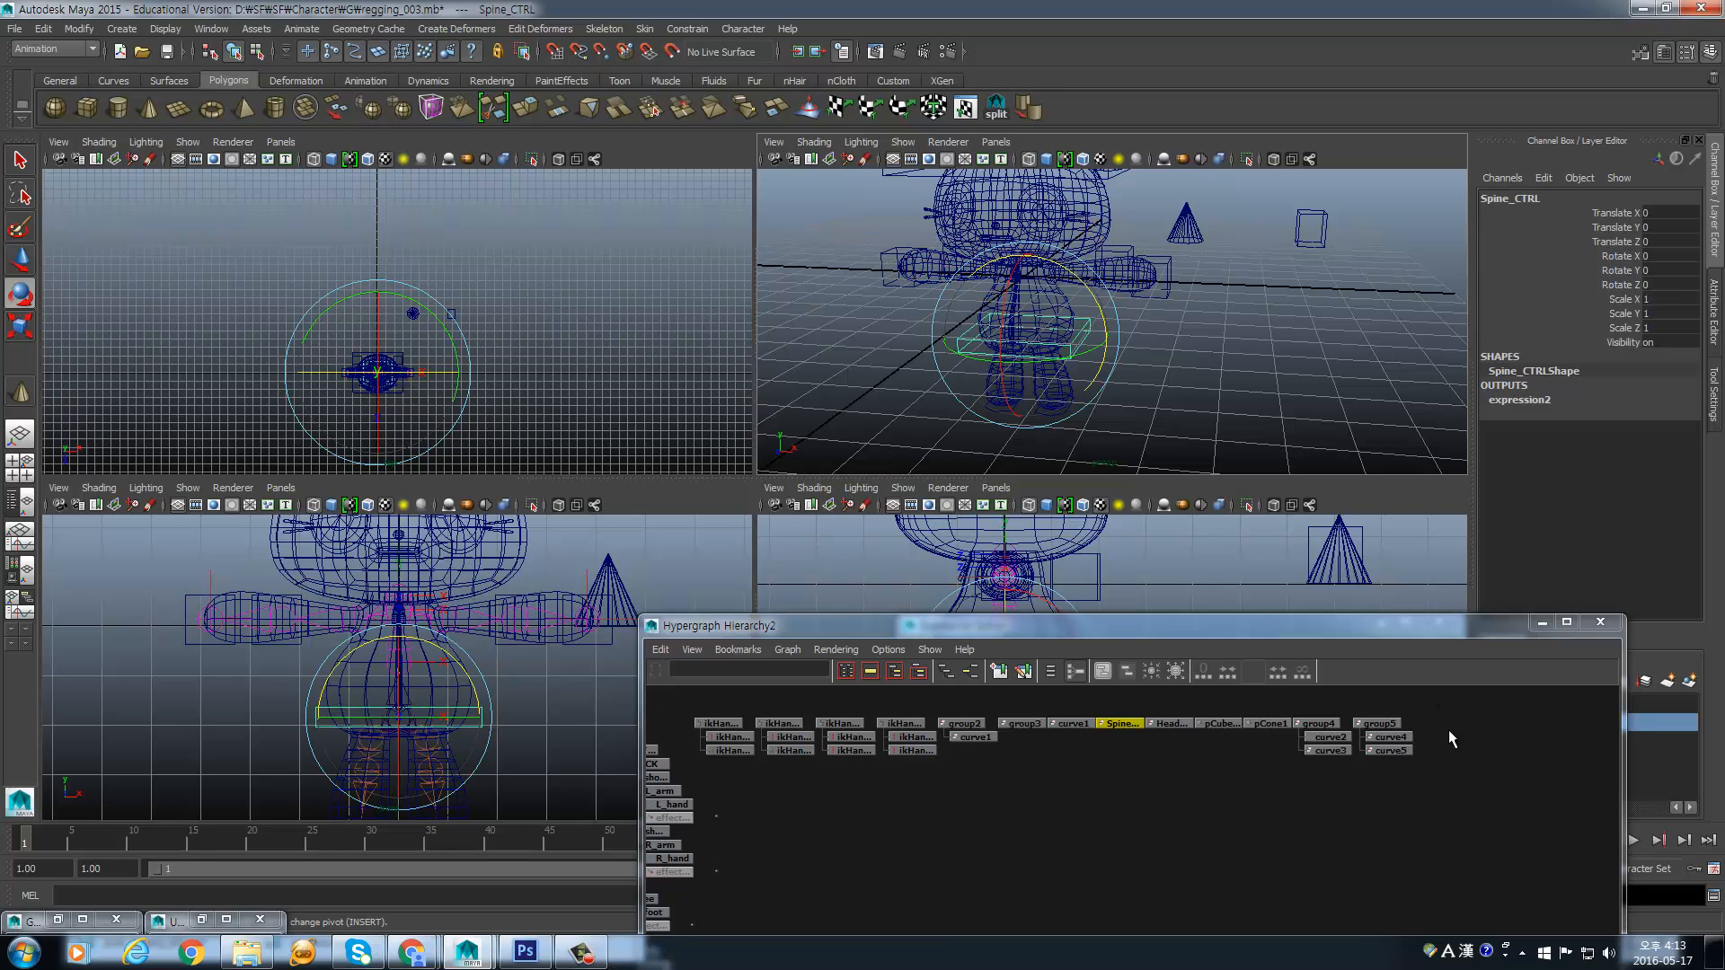
left_click(1337, 724)
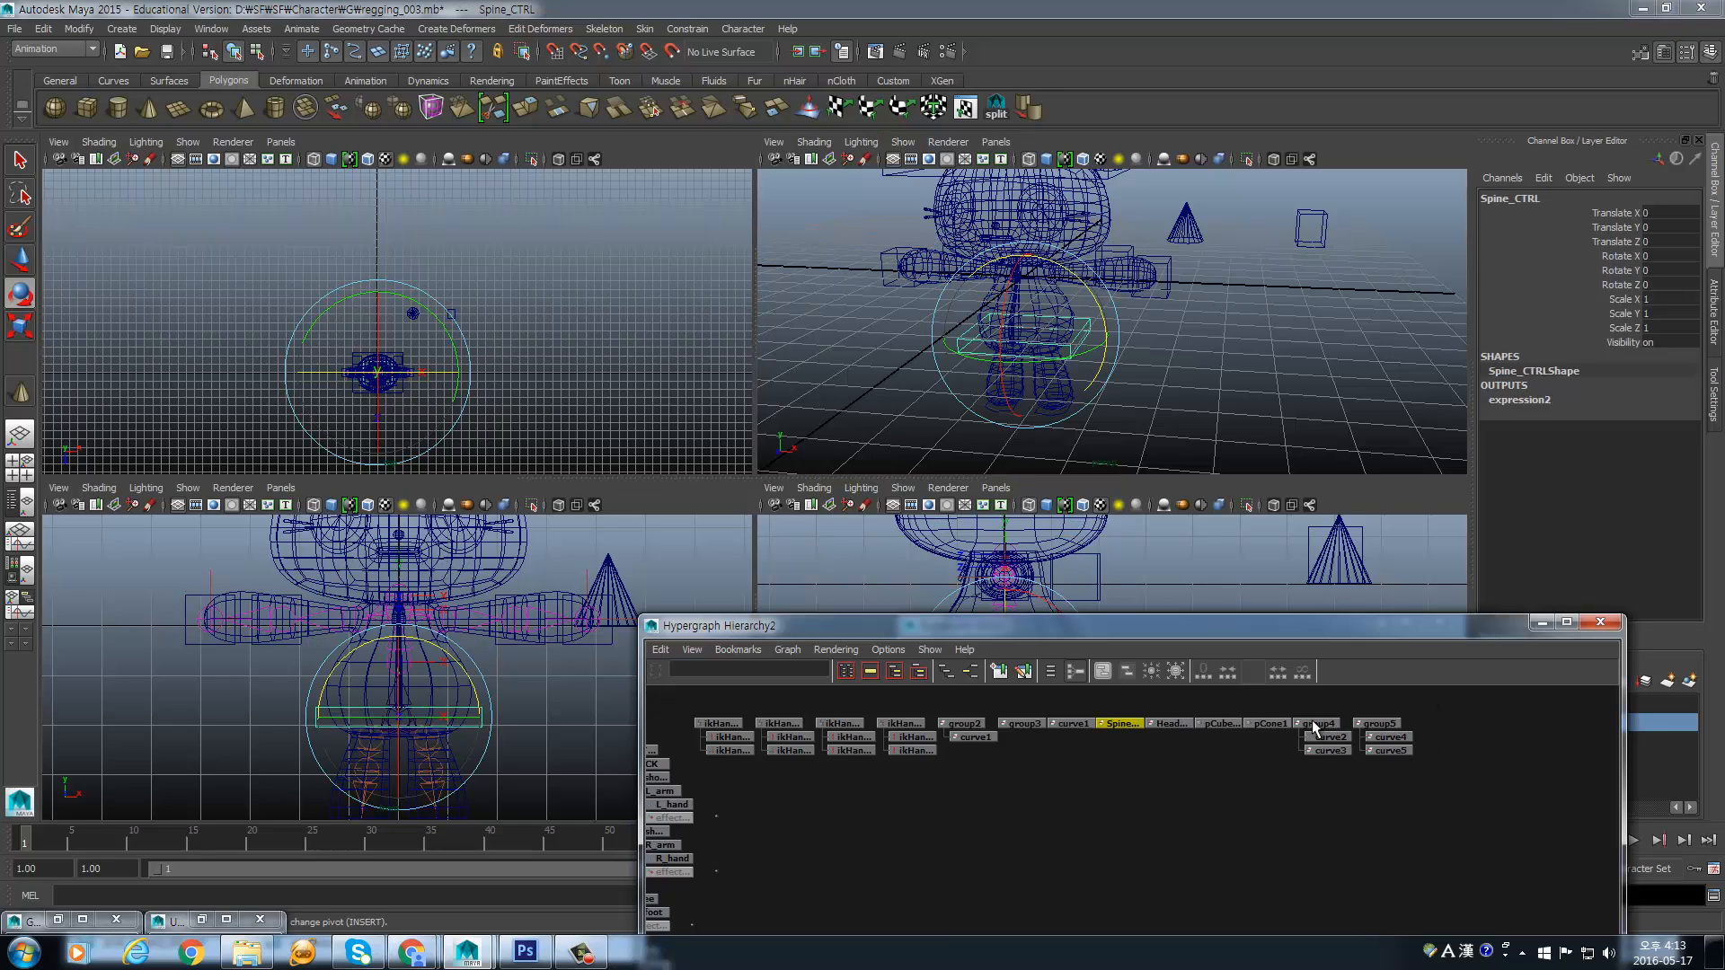
left_click(1391, 726, "shift")
left_click(1204, 744)
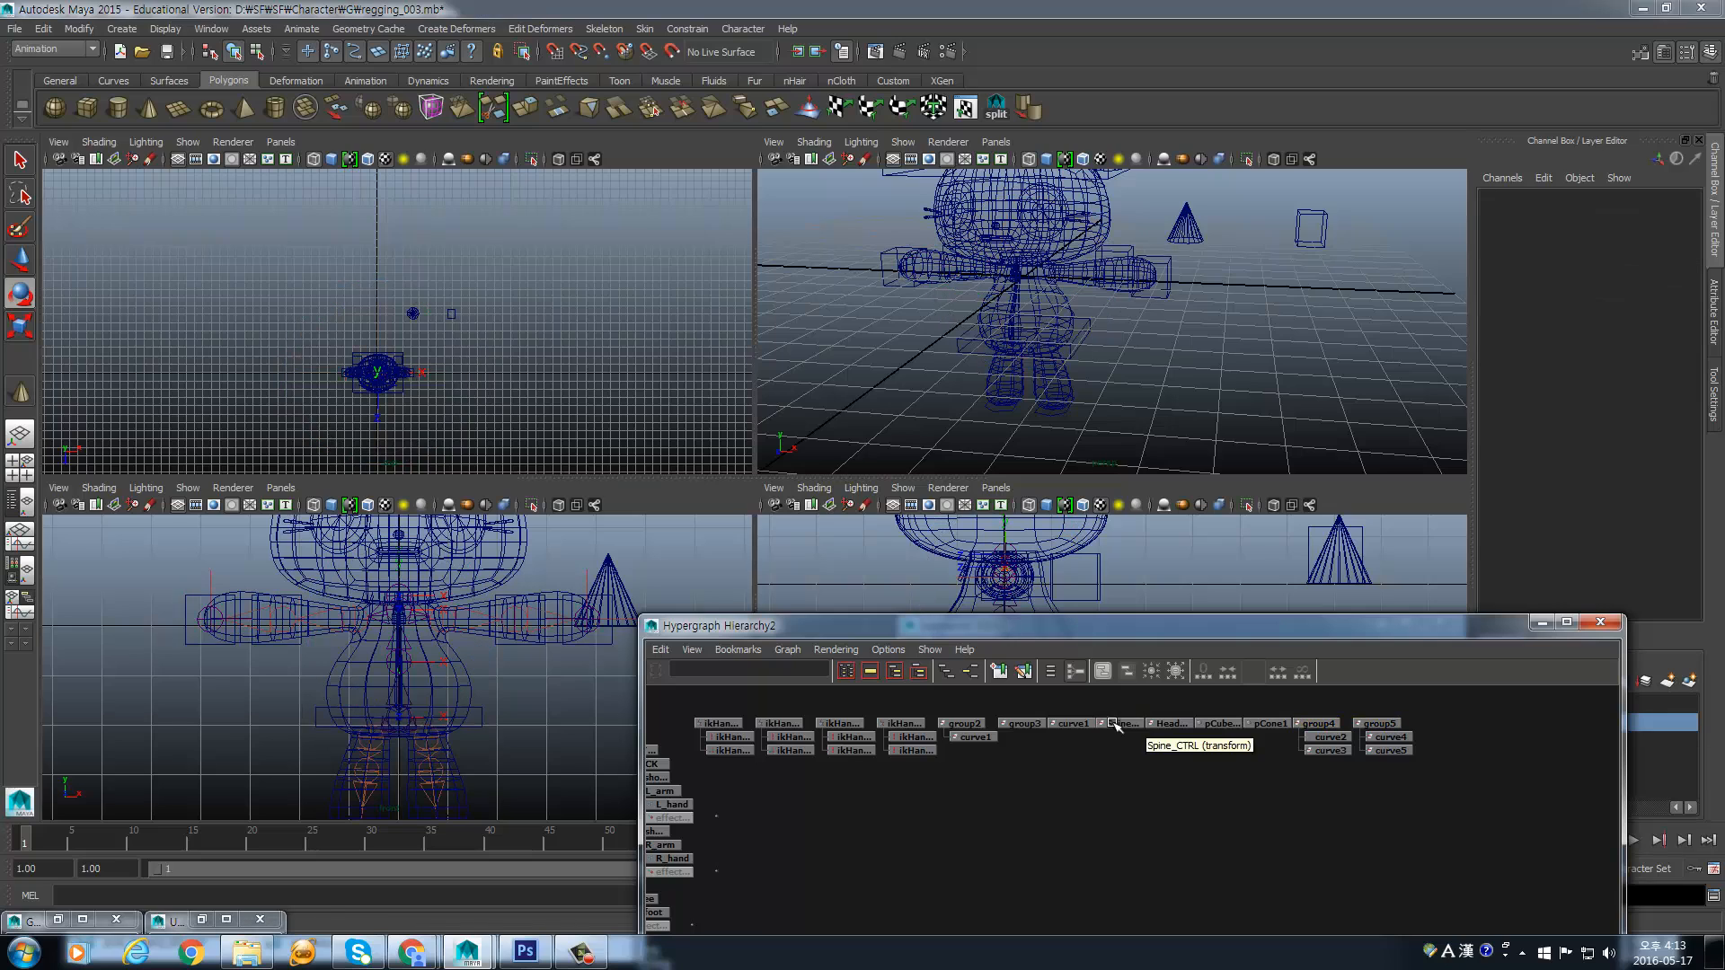
- Apply a Parent constraint from Spine_CTRL to group4 with Maintain offset on, and select the resulting constraint node
left_click(1117, 724)
left_click(1321, 725, "shift")
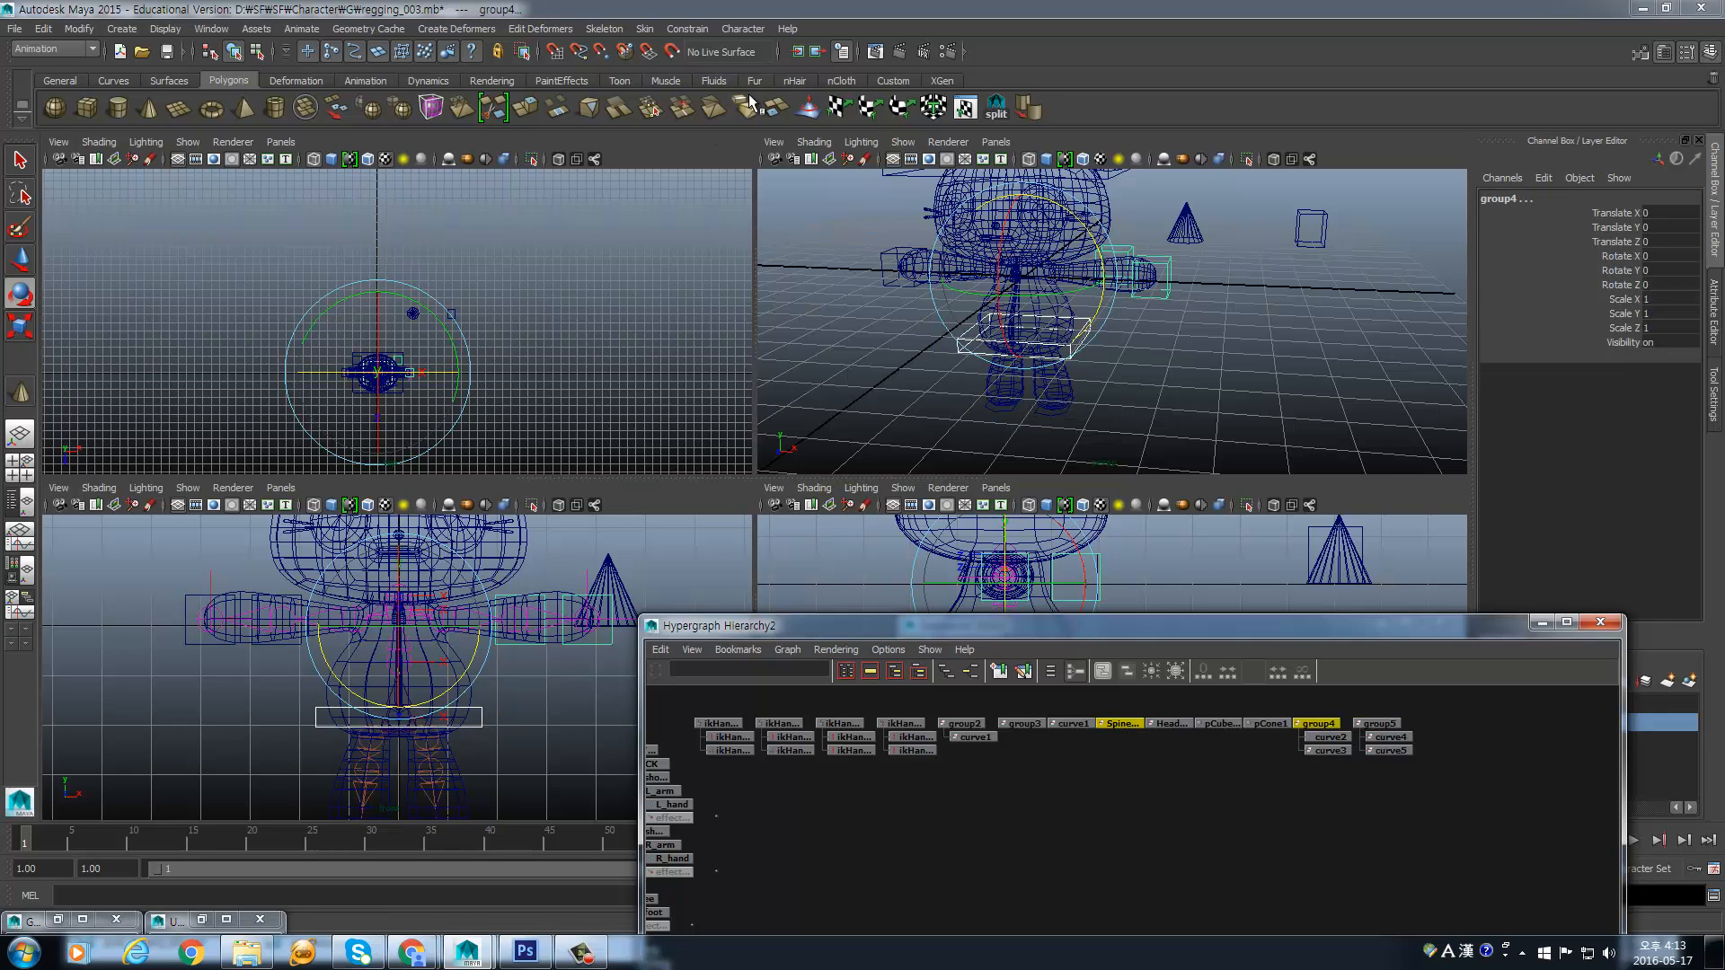
left_click(687, 28)
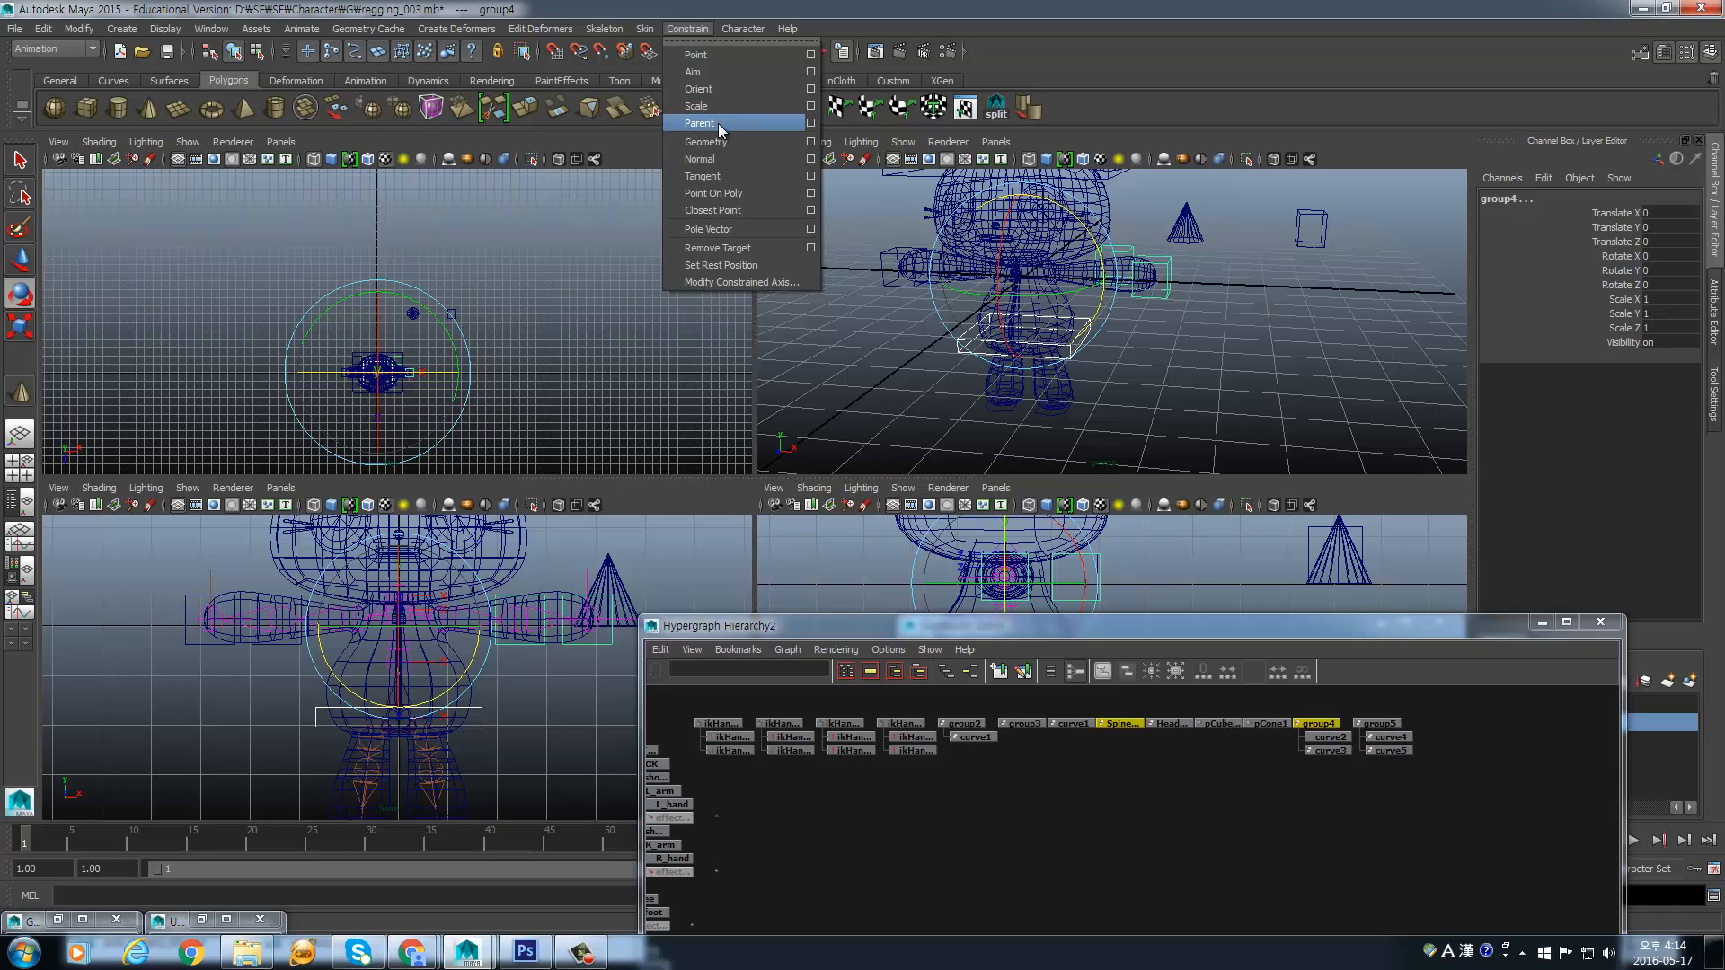
left_click(811, 124)
left_click(1299, 326)
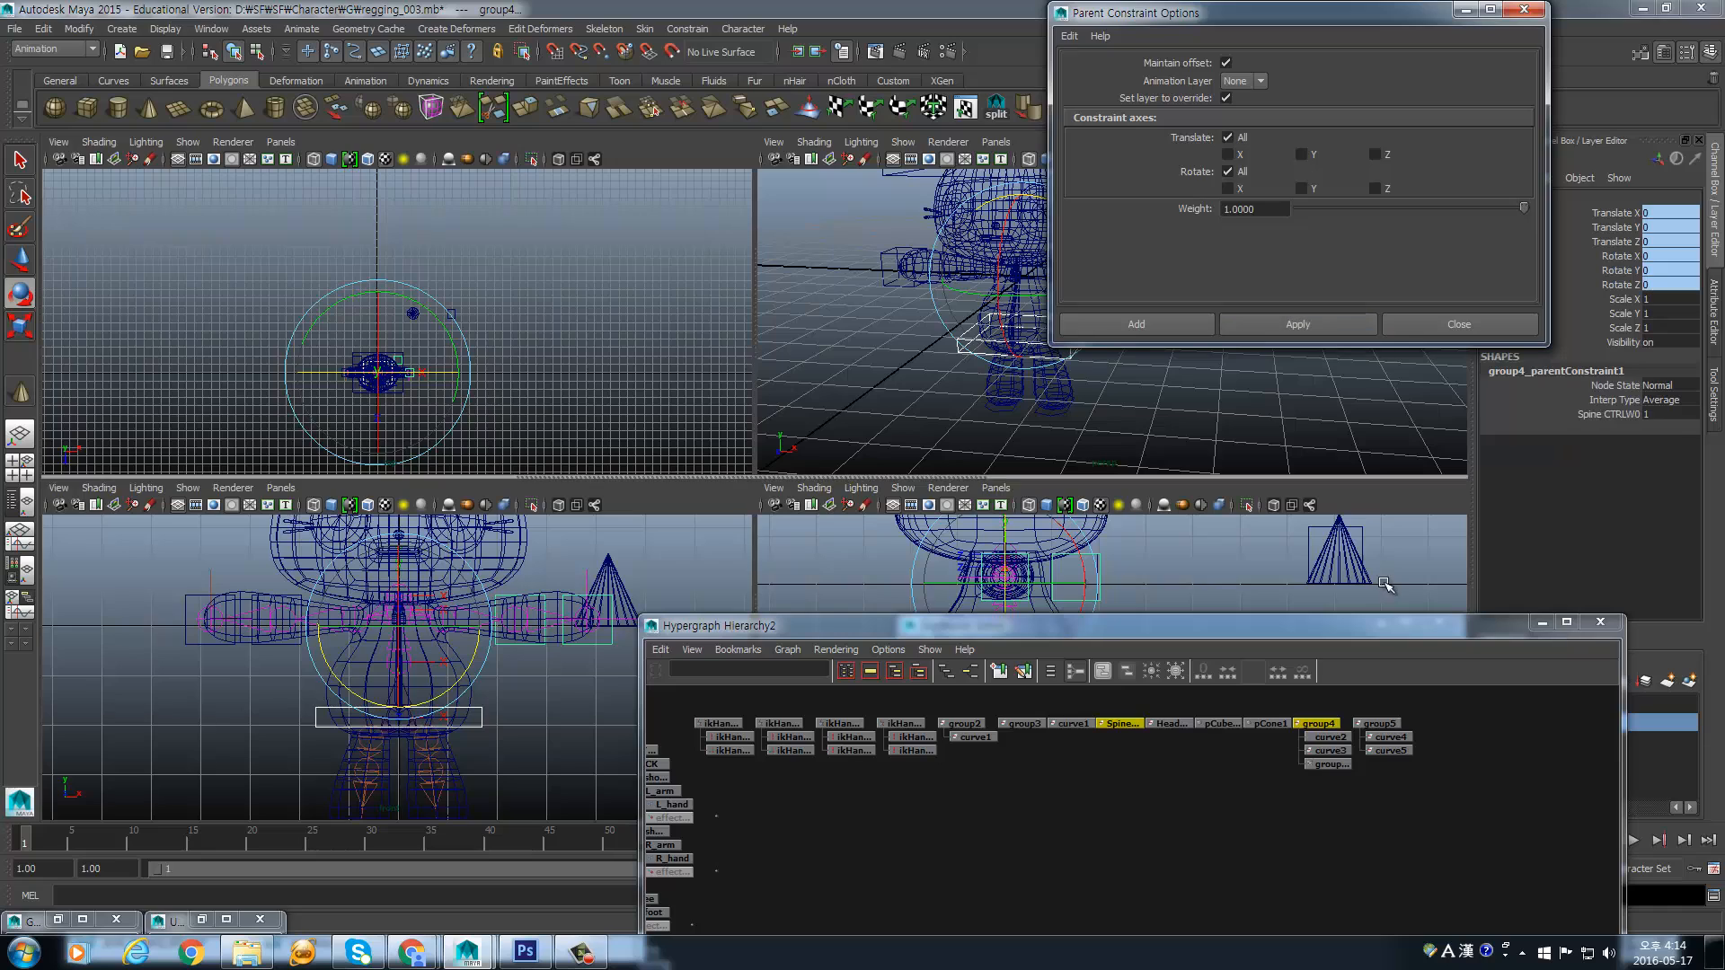
left_click(1328, 764)
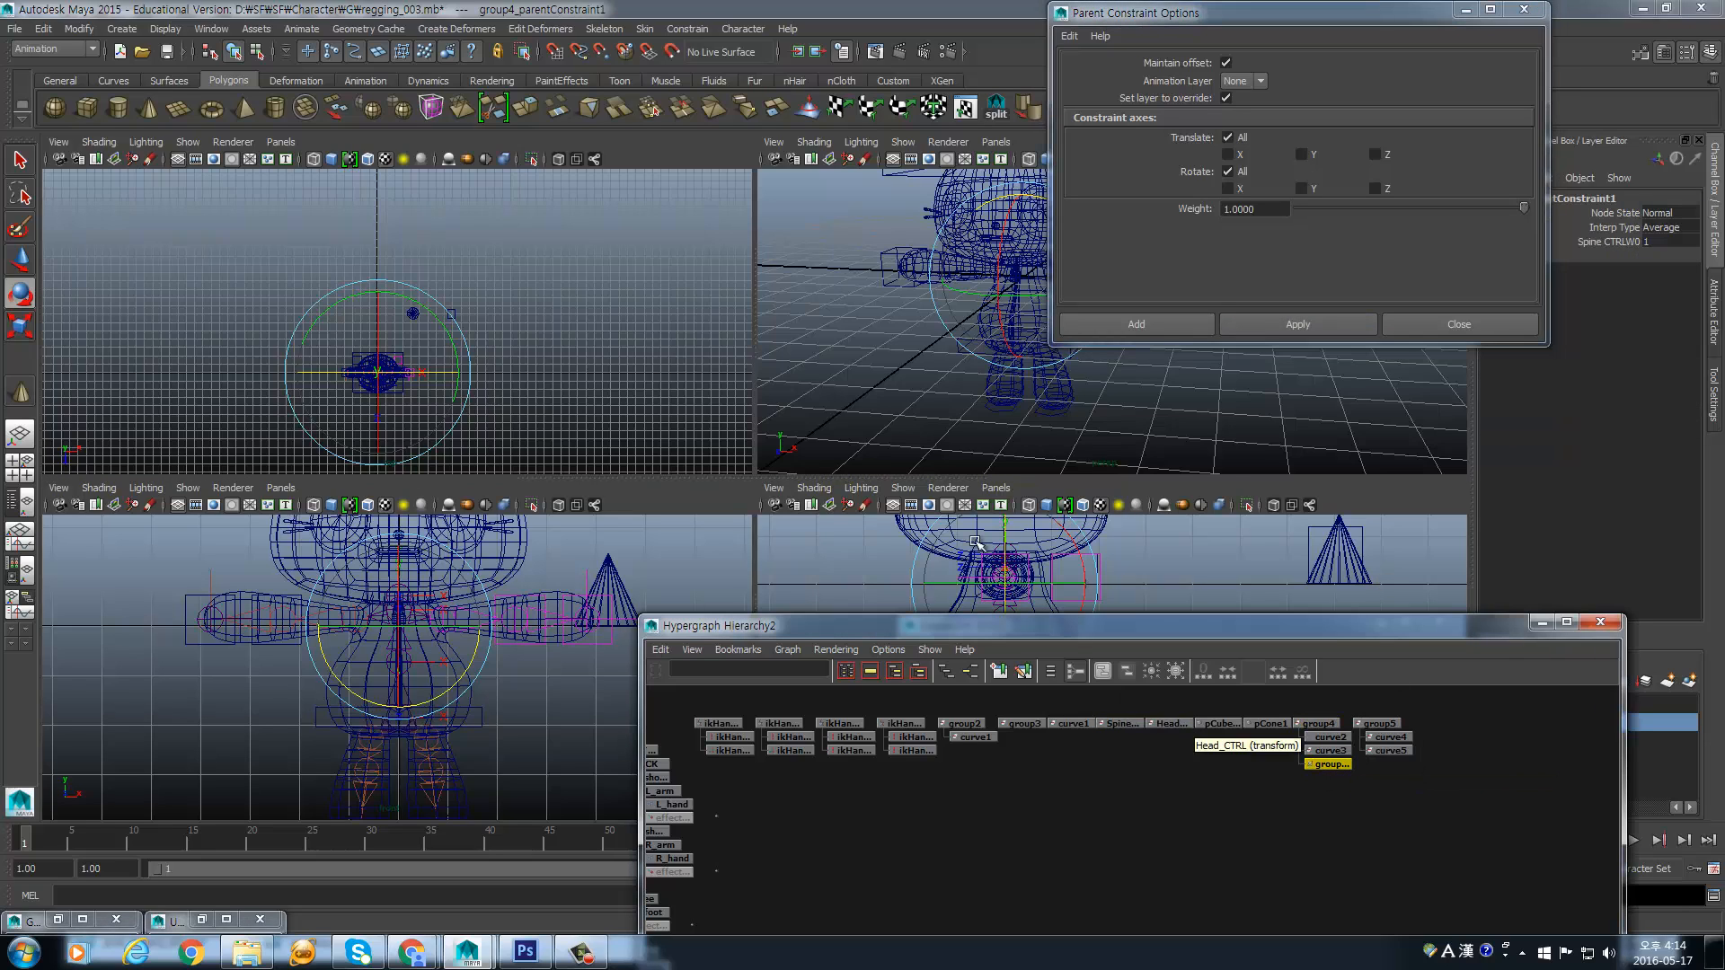
- Clear the constraint options window off the perspective view and apply the same Parent constraint from Spine_CTRL to group5
left_click_drag(1329, 9, 632, 11)
key("Up")
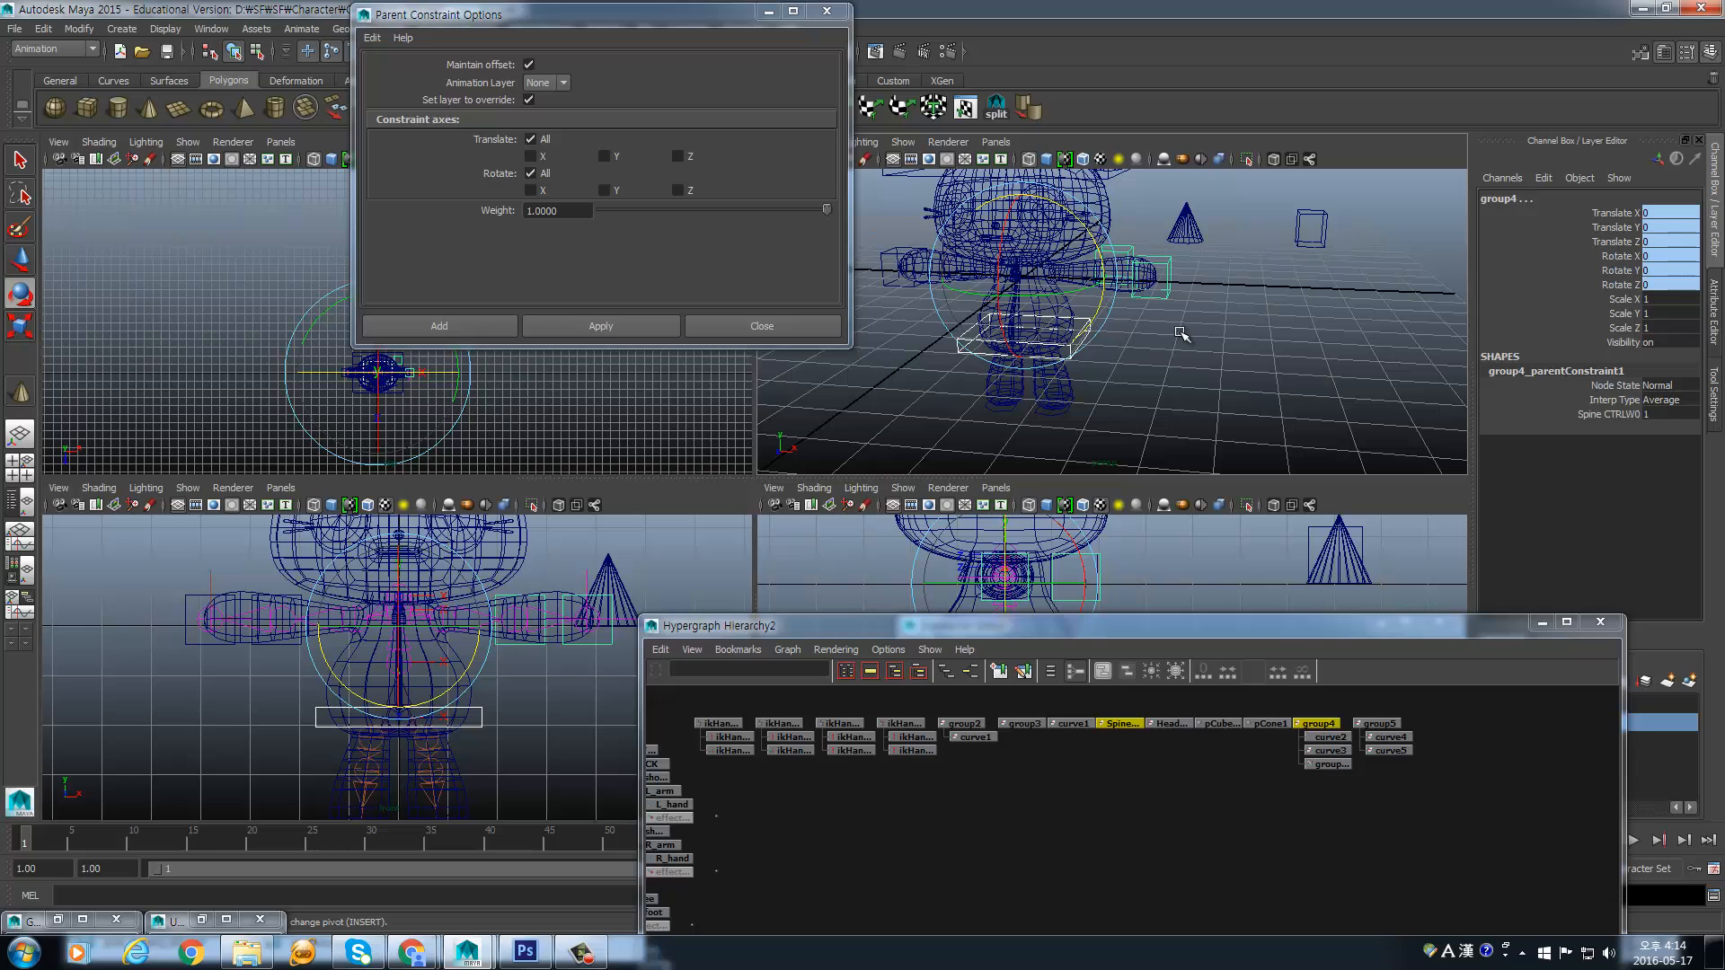
left_click(1062, 337)
left_click(1096, 325)
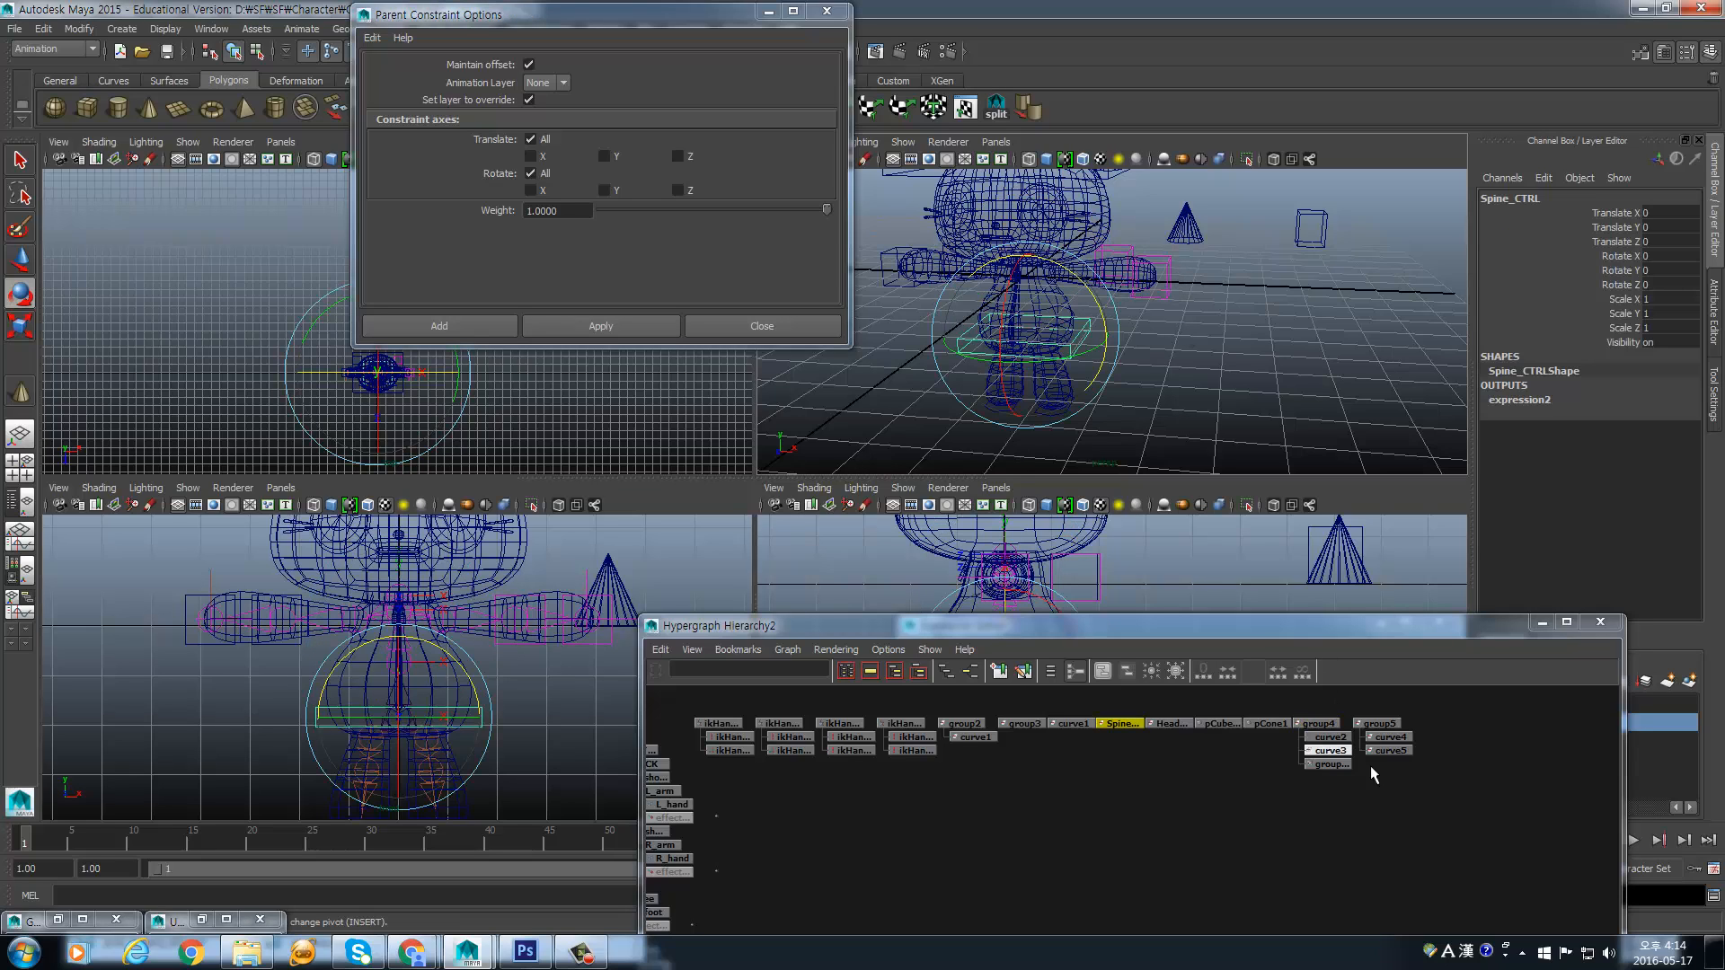
left_click(1379, 723, "shift")
left_click(645, 326)
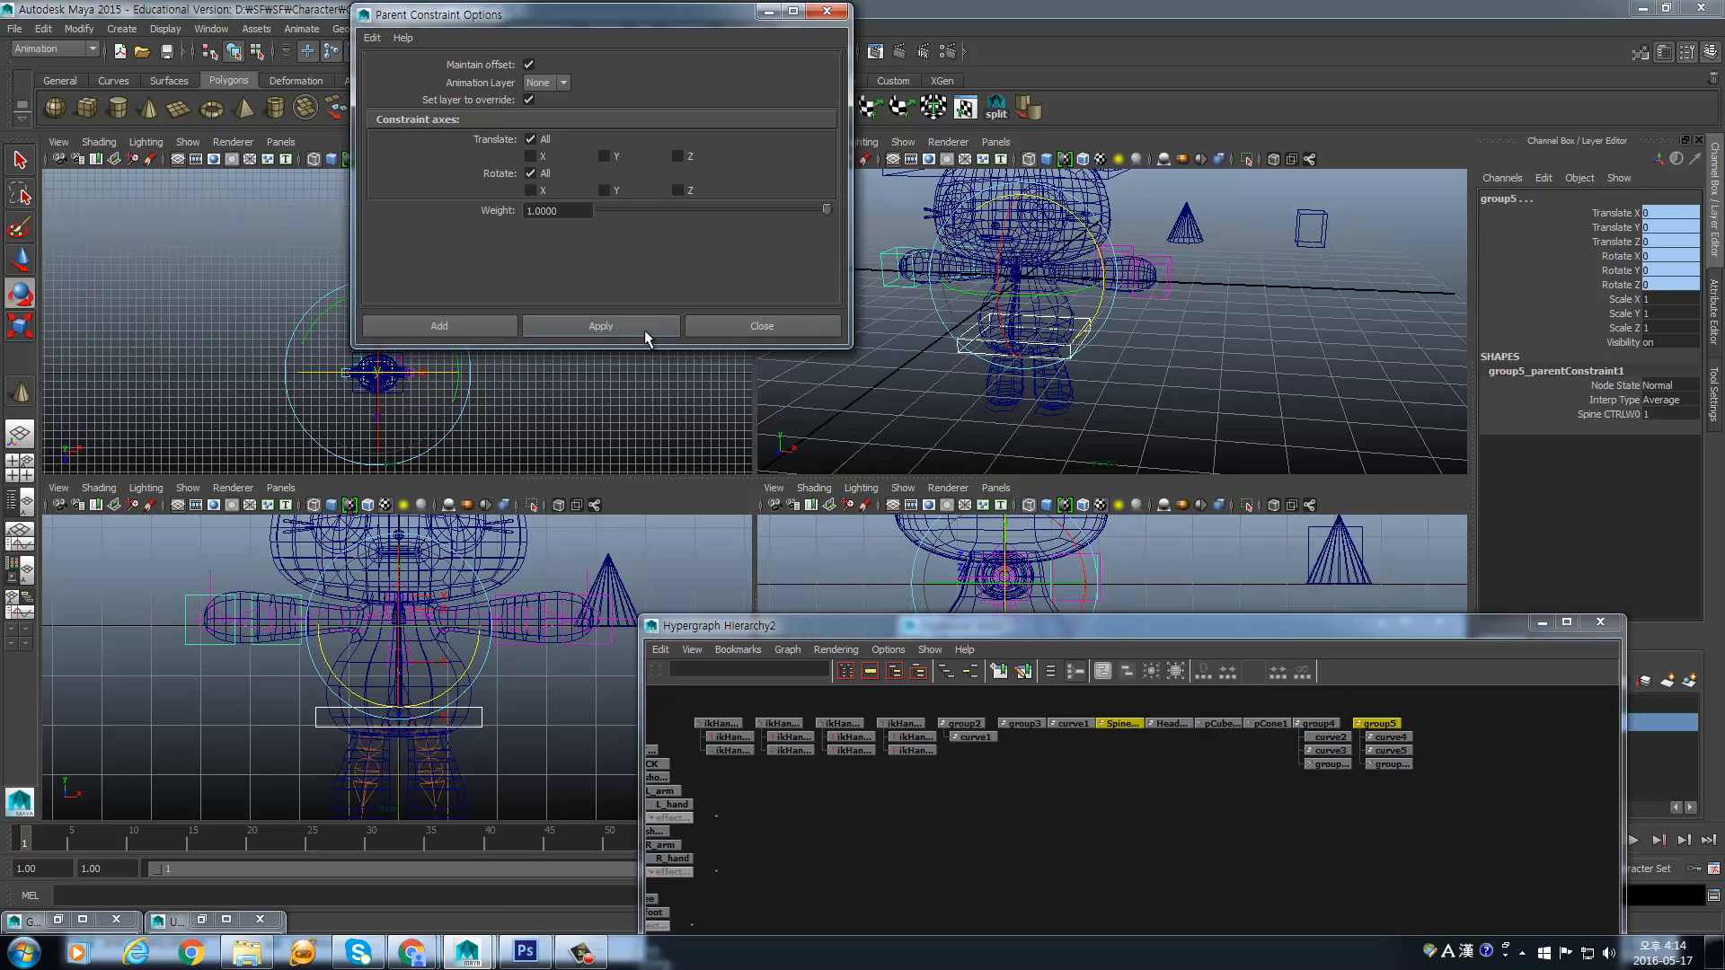
- Test the parent constraints on both arm groups by rotating Spine_CTRL, and undo the rotation
left_click(1328, 764)
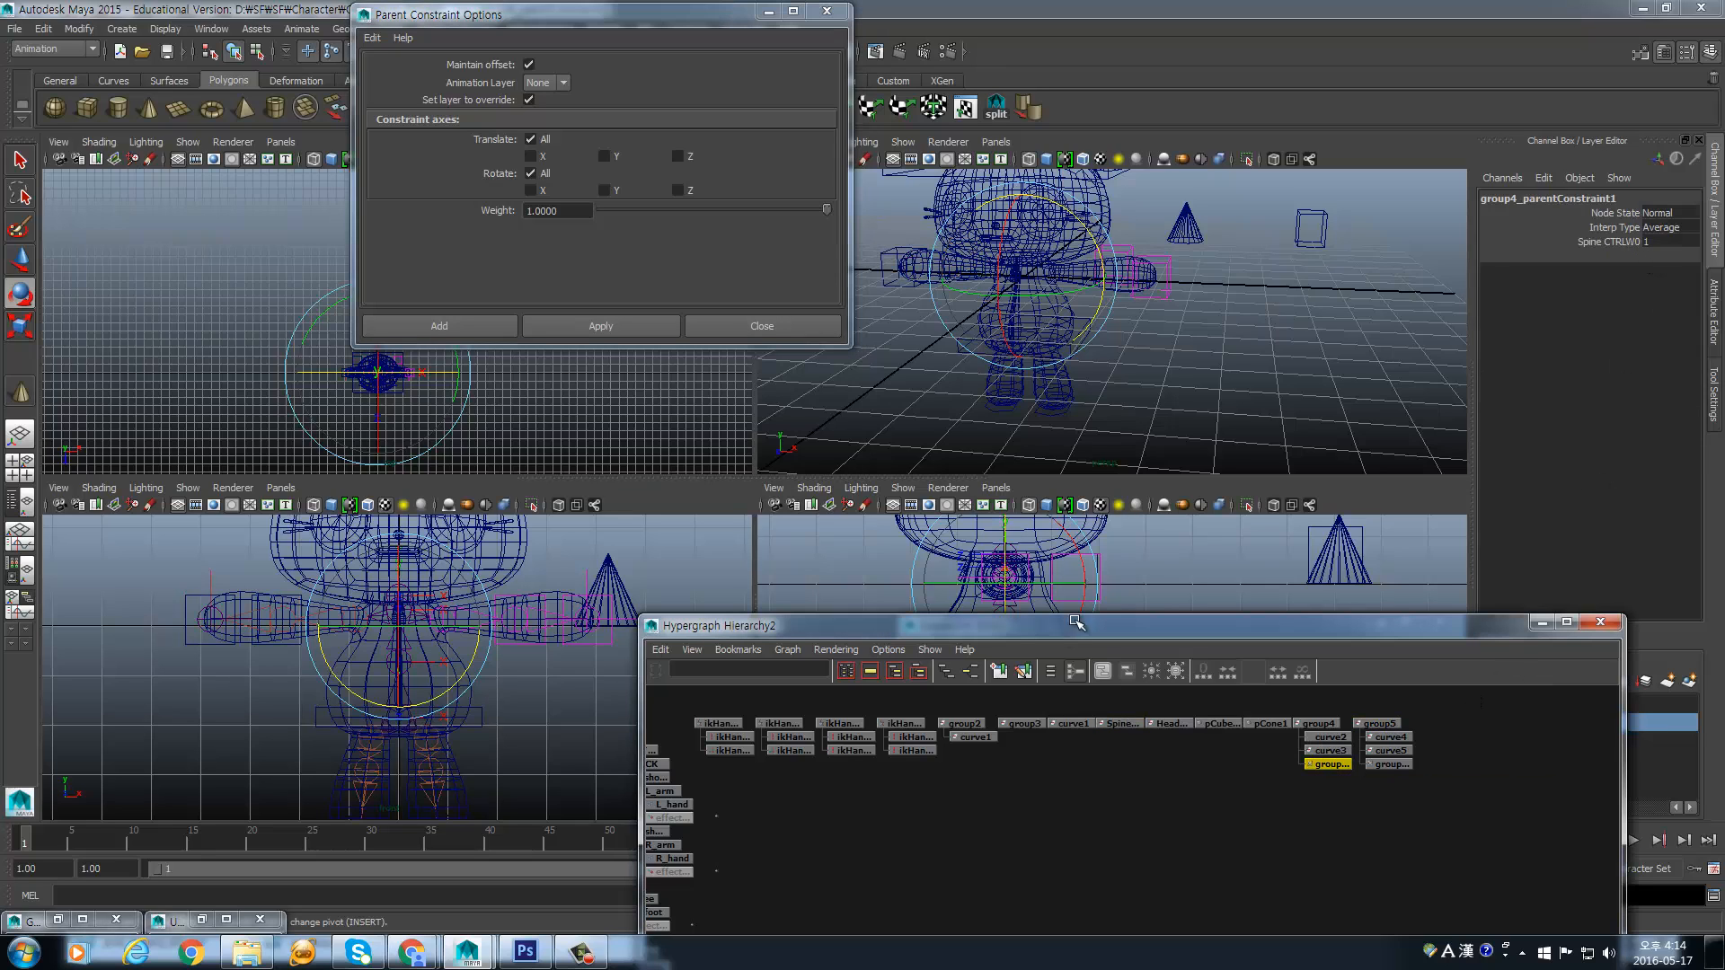
left_click(658, 21)
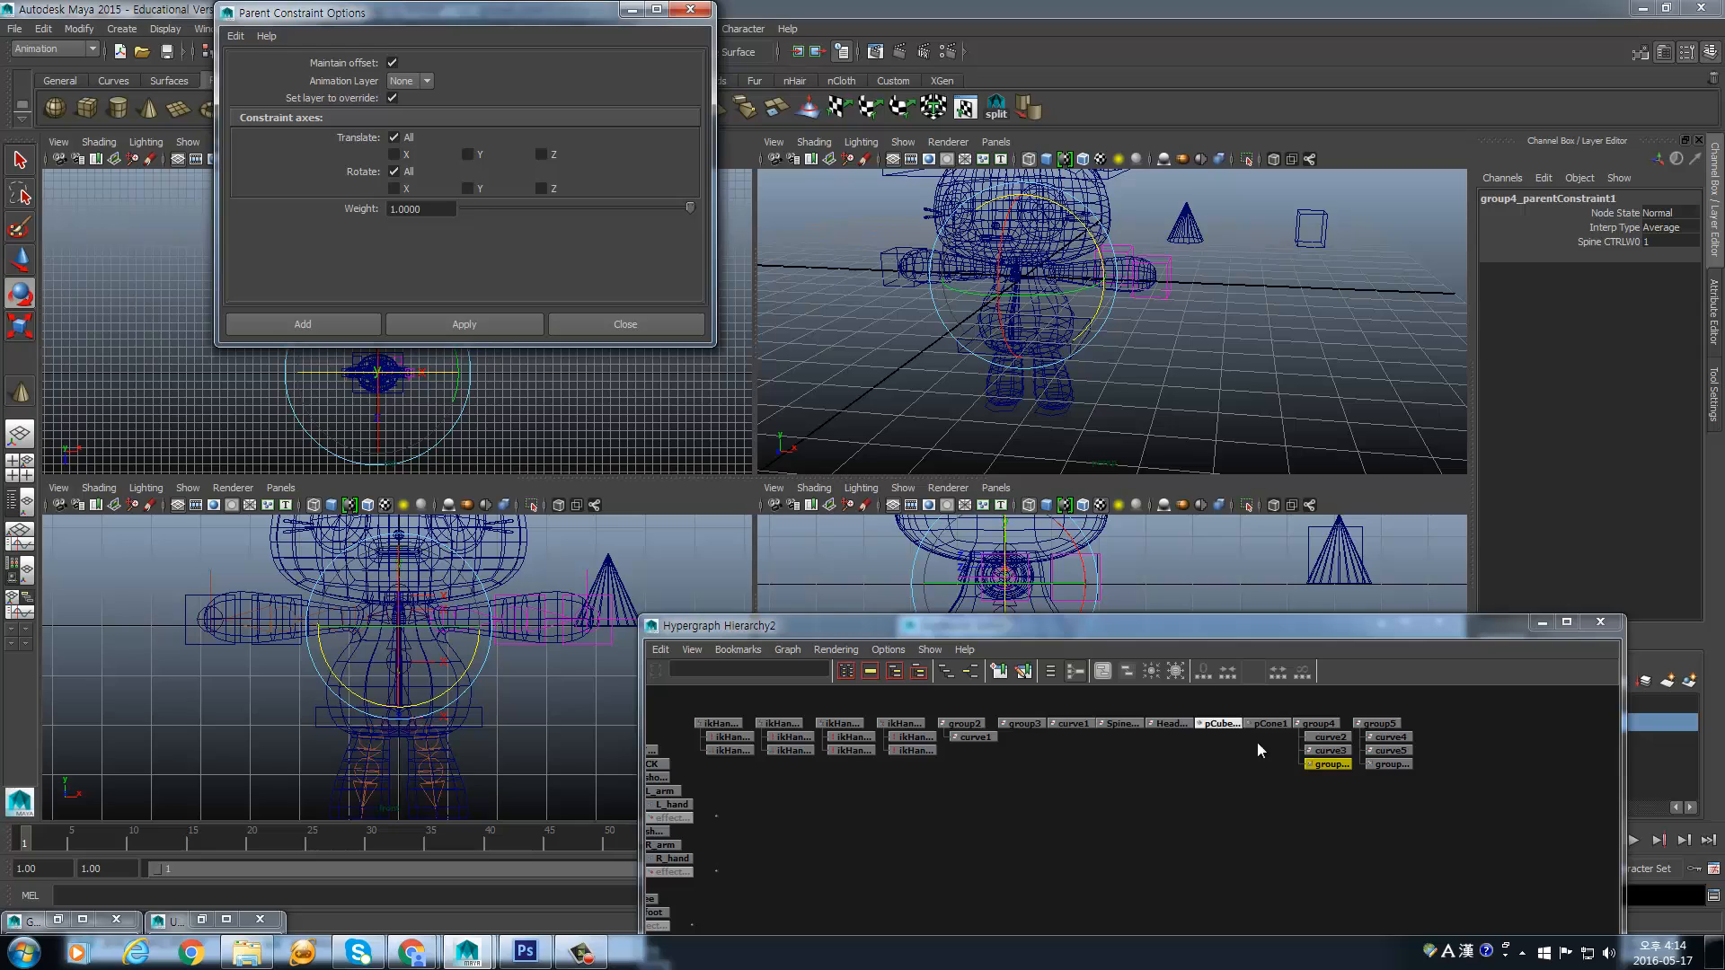
left_click(1080, 360)
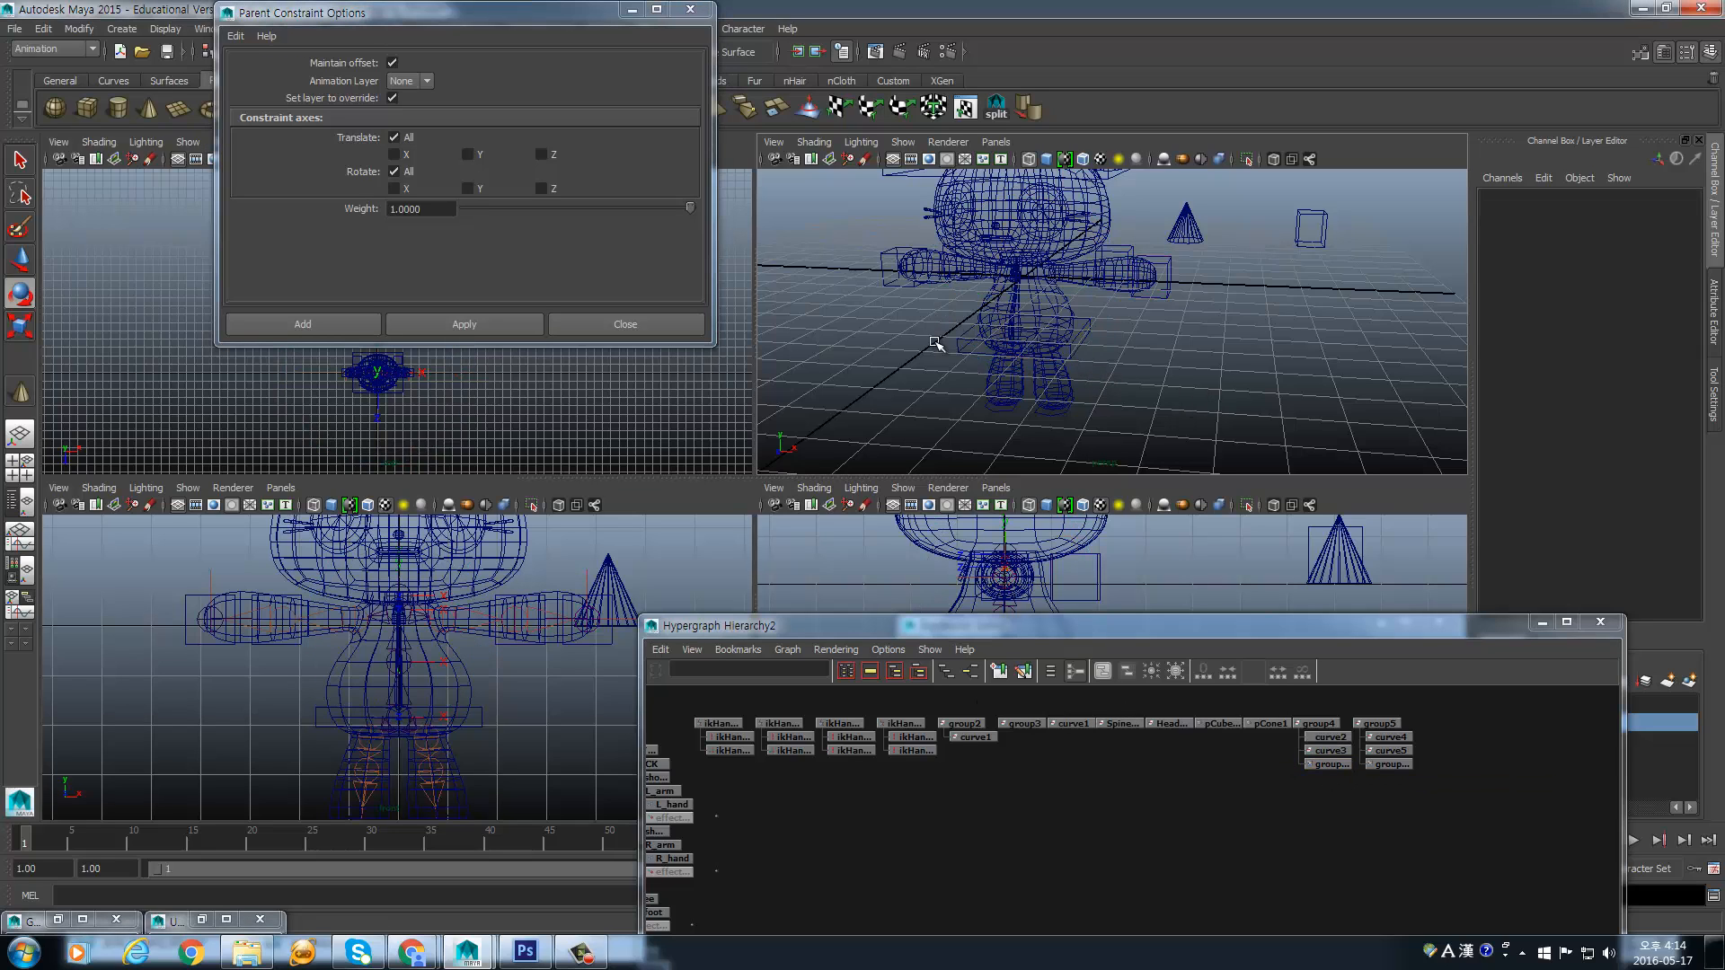
left_click(962, 341)
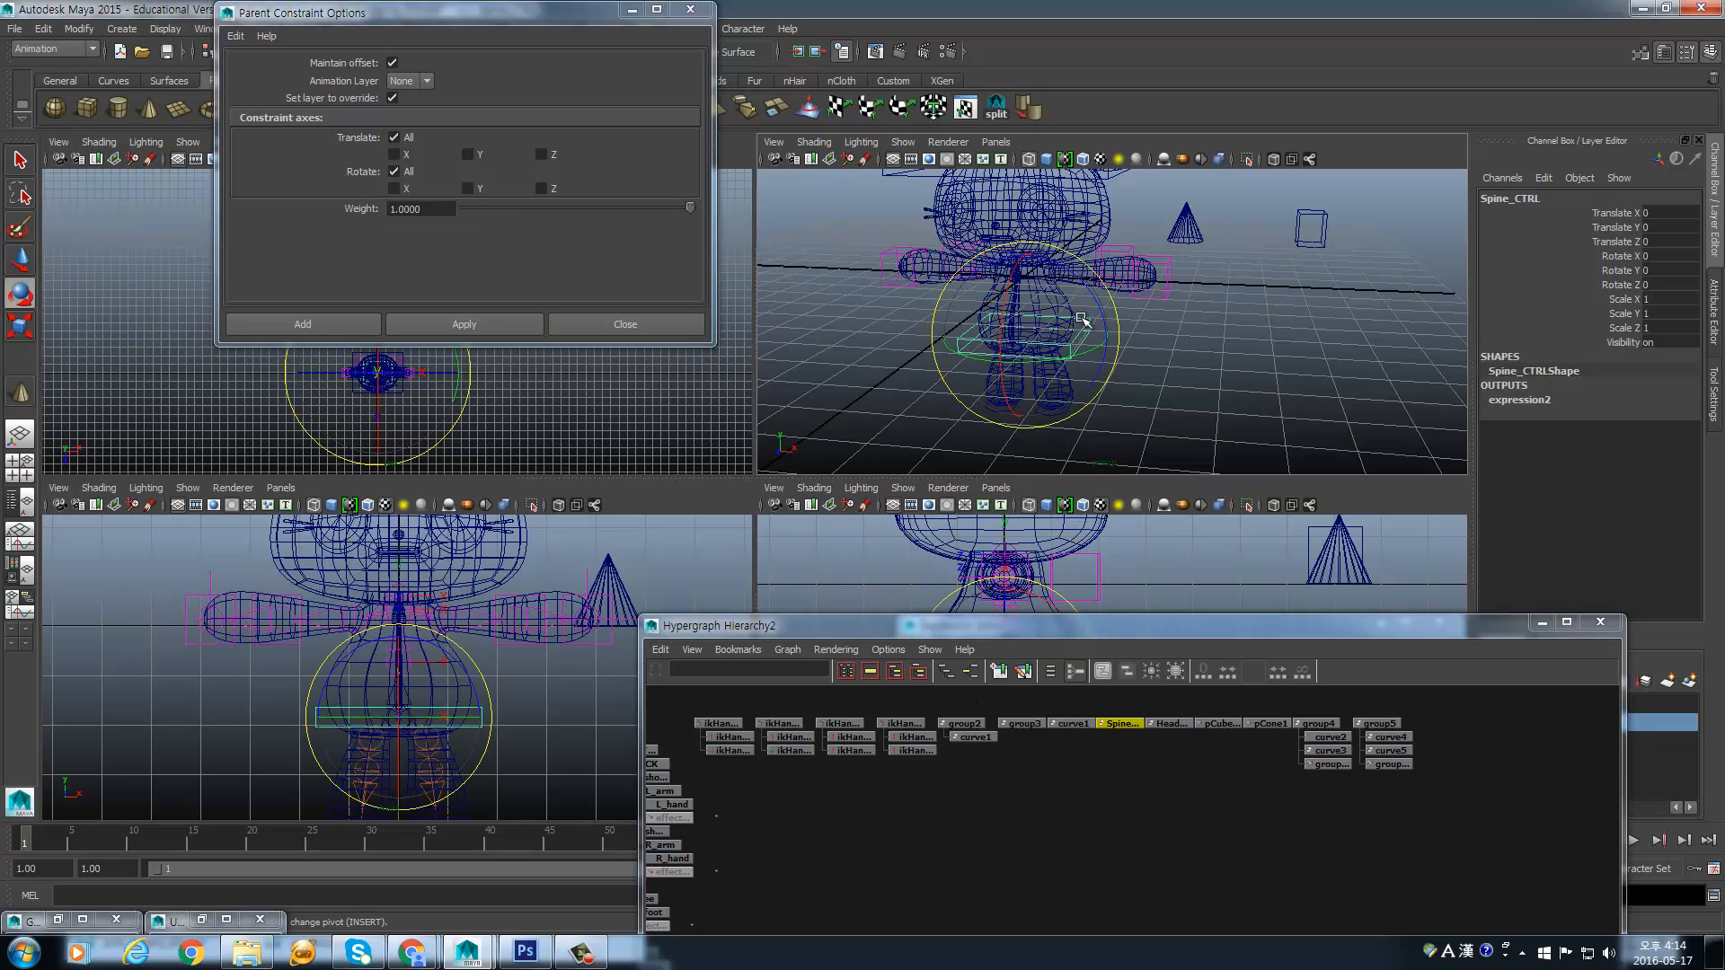
left_click_drag(1087, 311, 1111, 340)
key("ctrl+z")
- Set the Spine_CTRL weight to 0 on the parent constraints of group5 and group4
left_click(1389, 765)
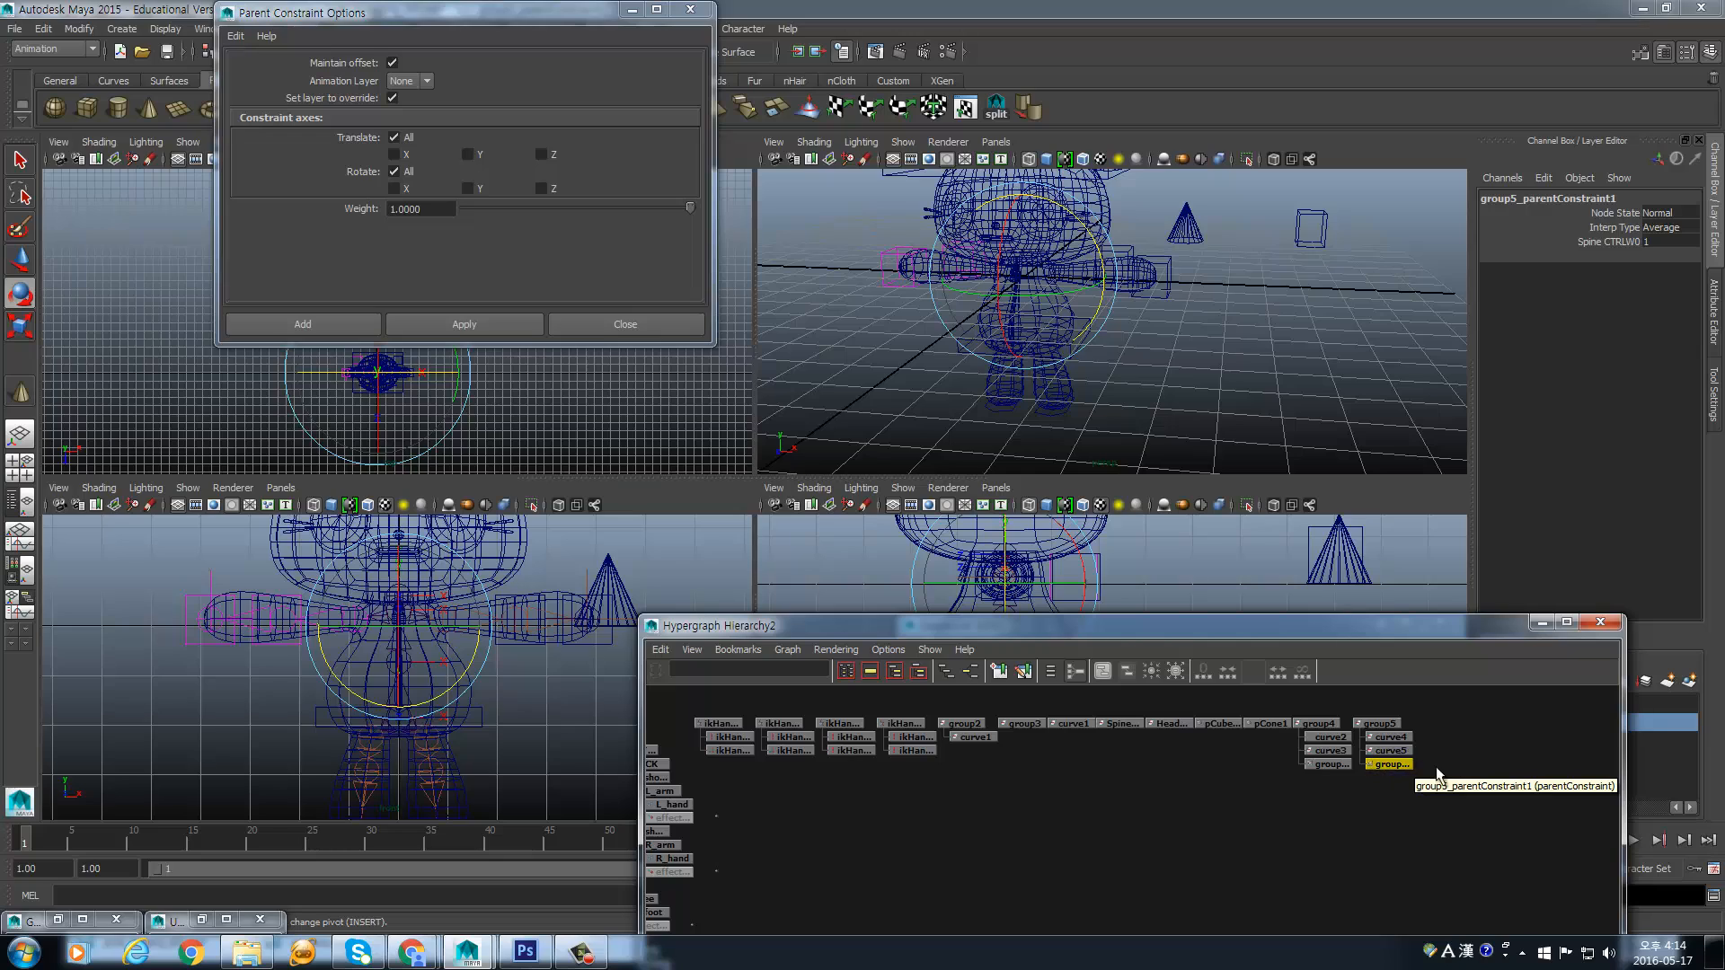
left_click(1653, 242)
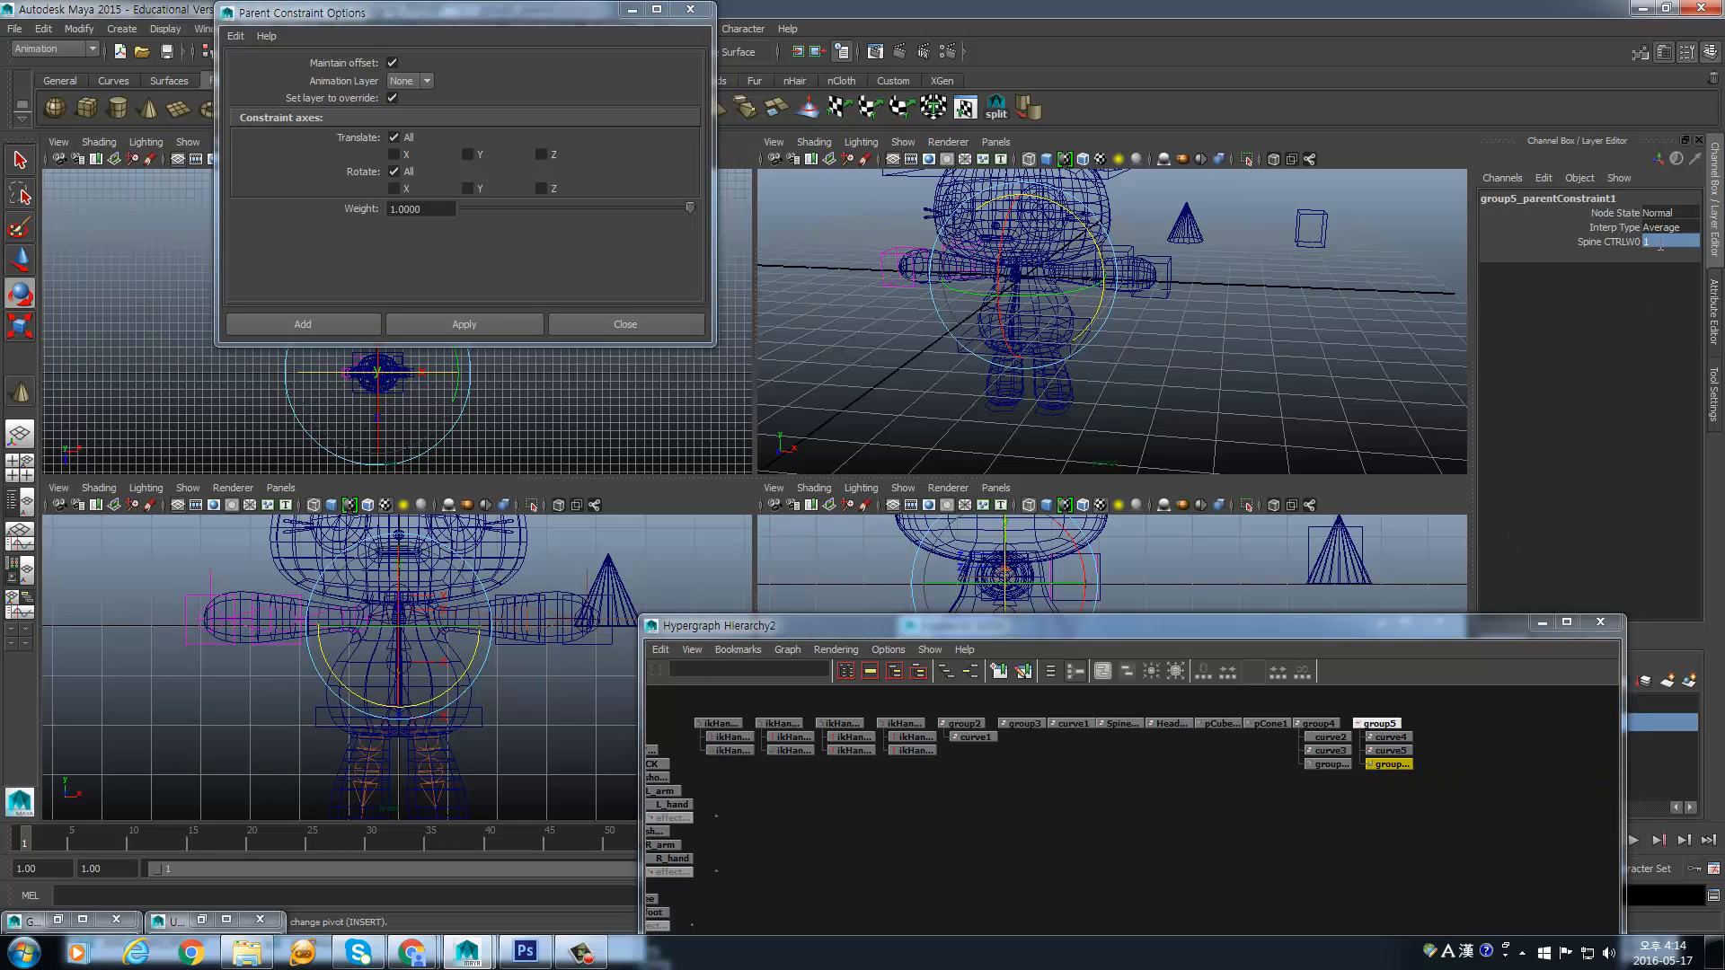
left_click(1329, 765)
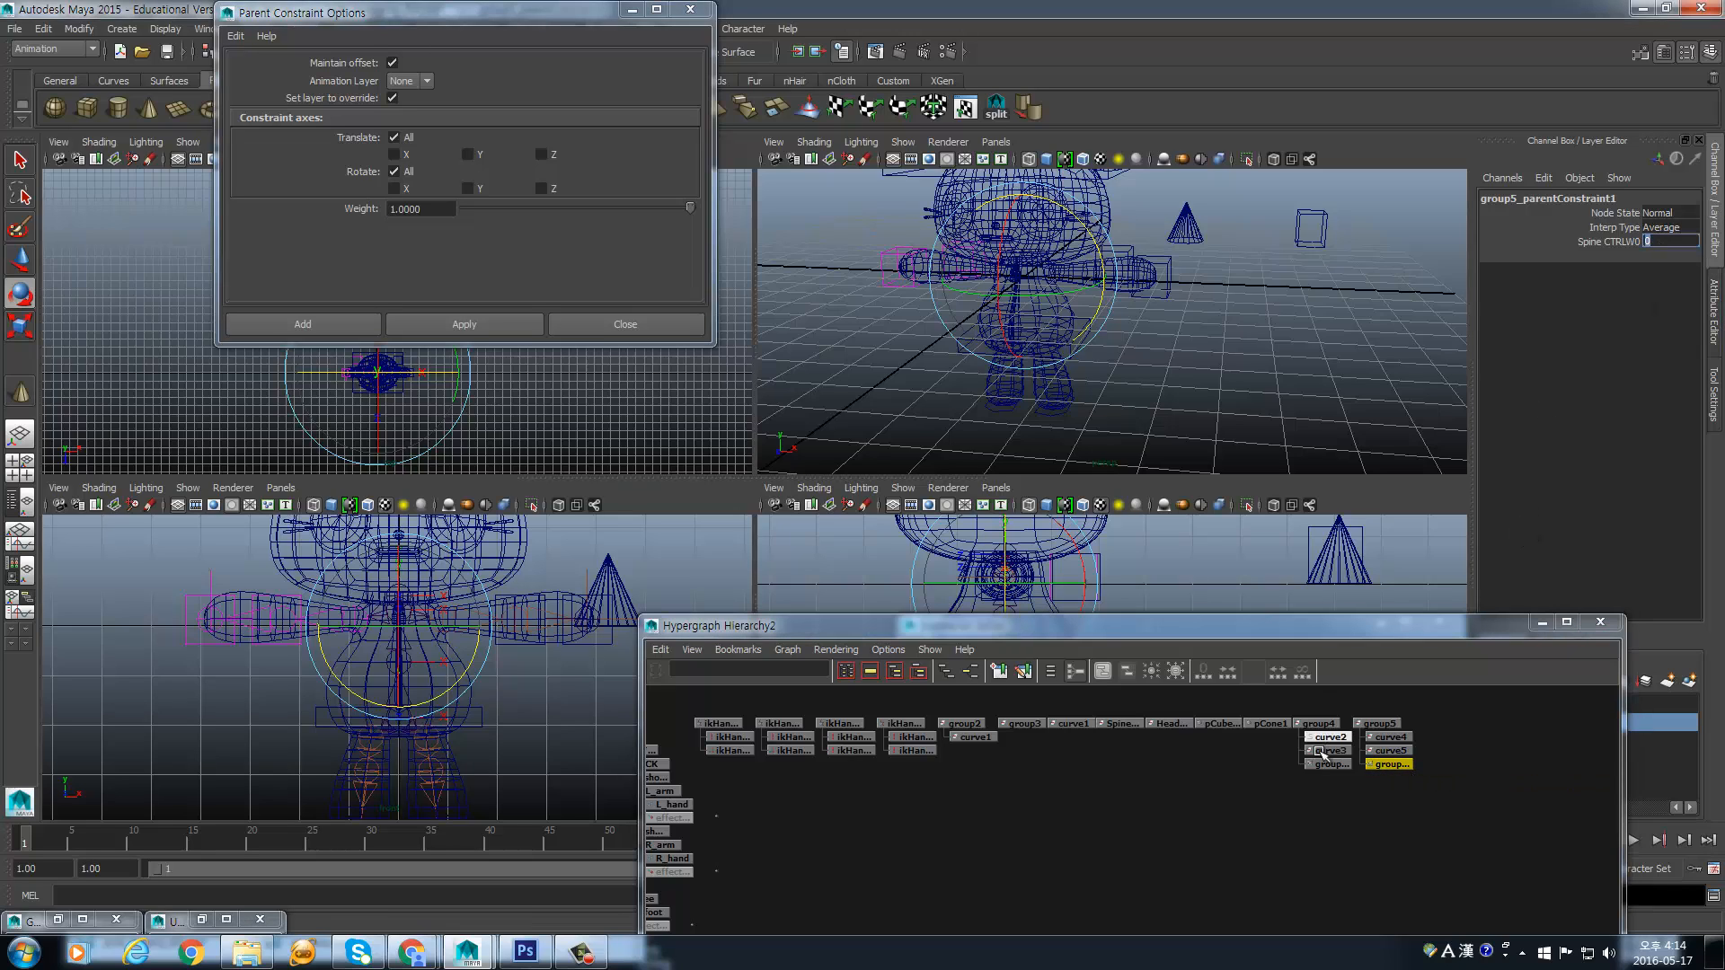
left_click(1661, 242)
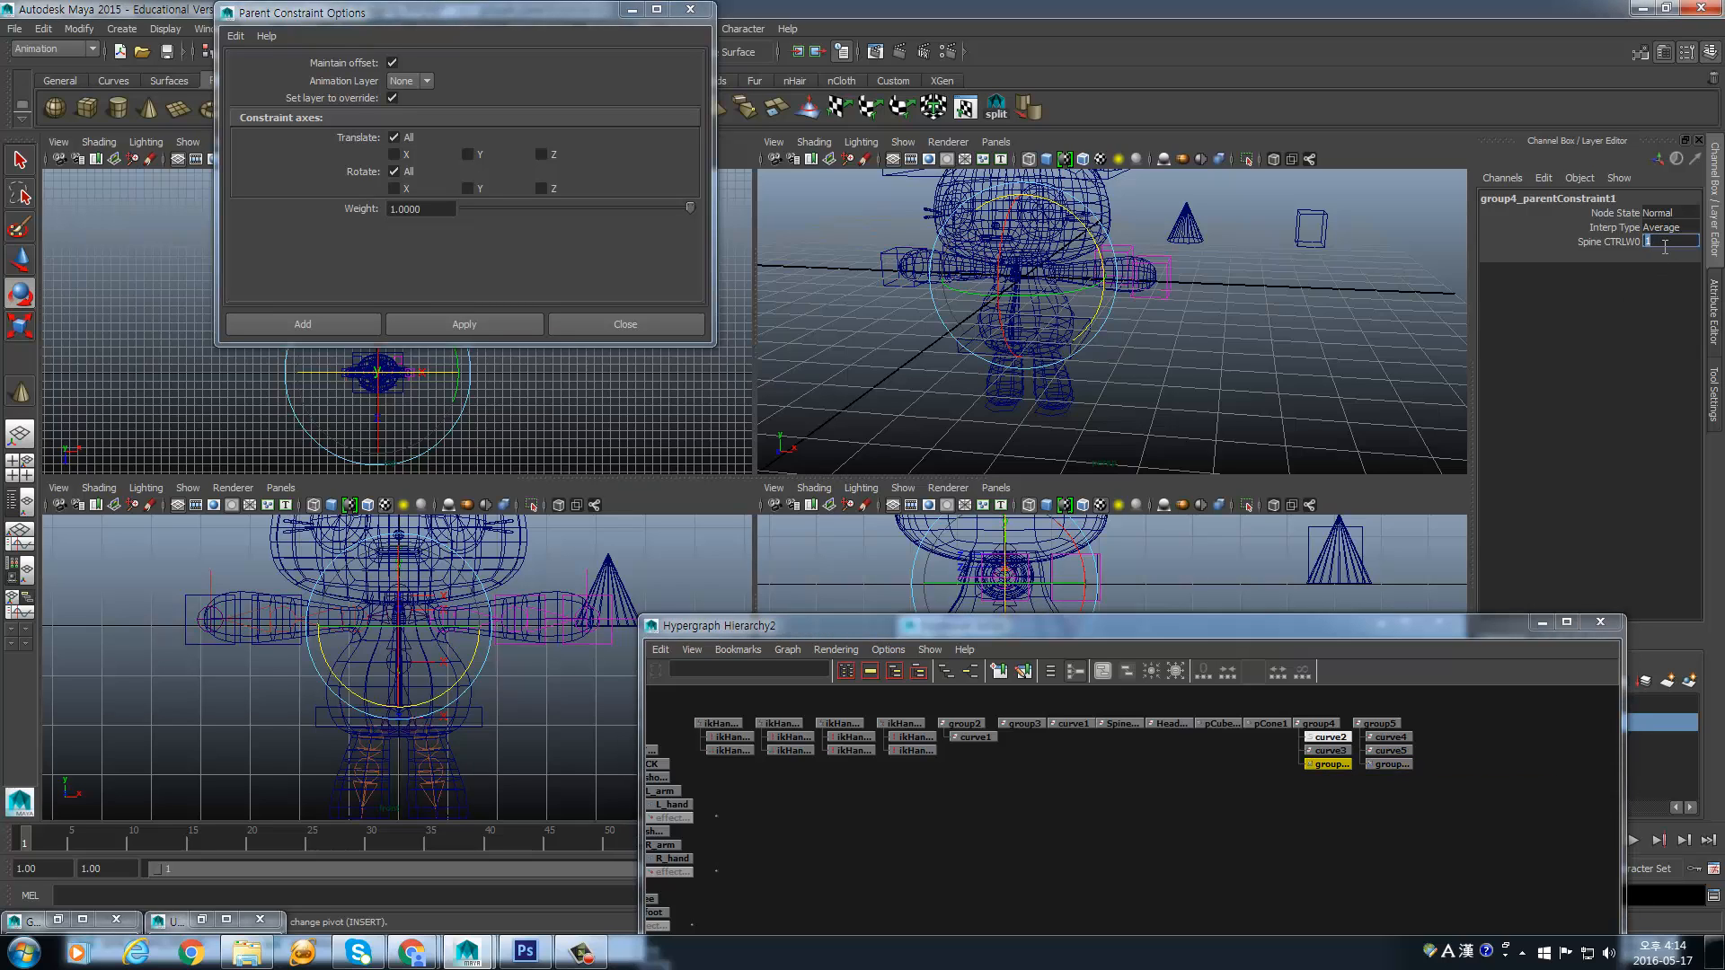
- Test the arm groups with the edited constraint weights by rotating Spine_CTRL, and undo the rotation
left_click(1123, 735)
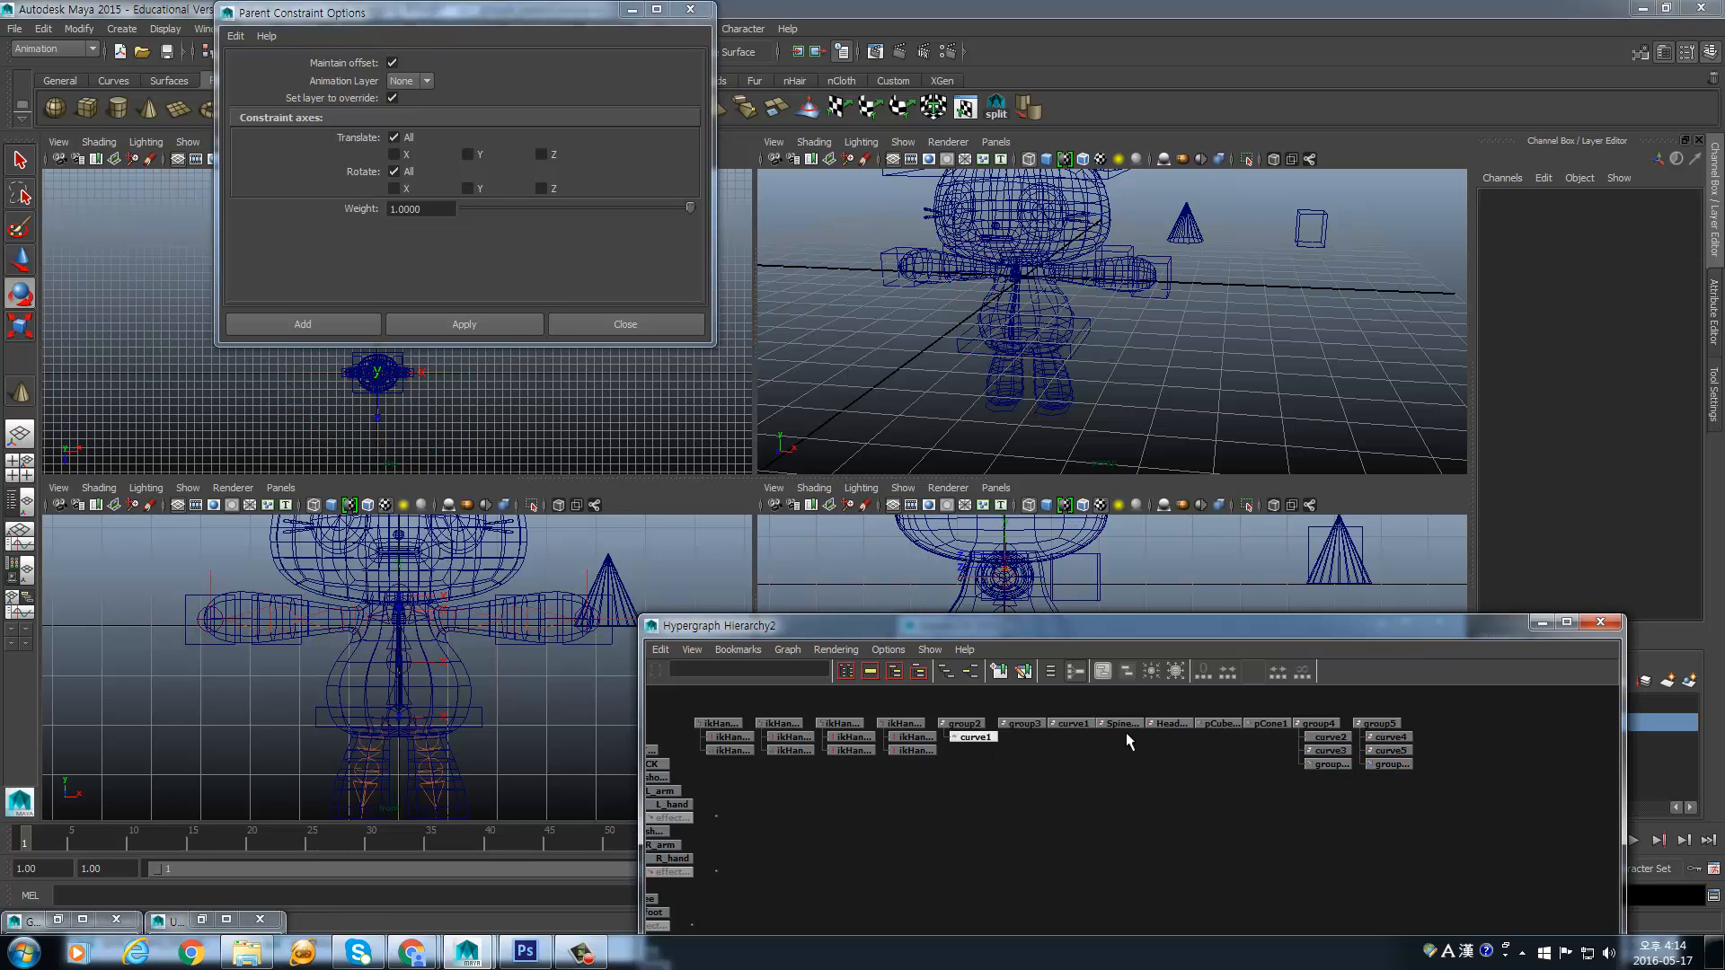
left_click(1103, 325)
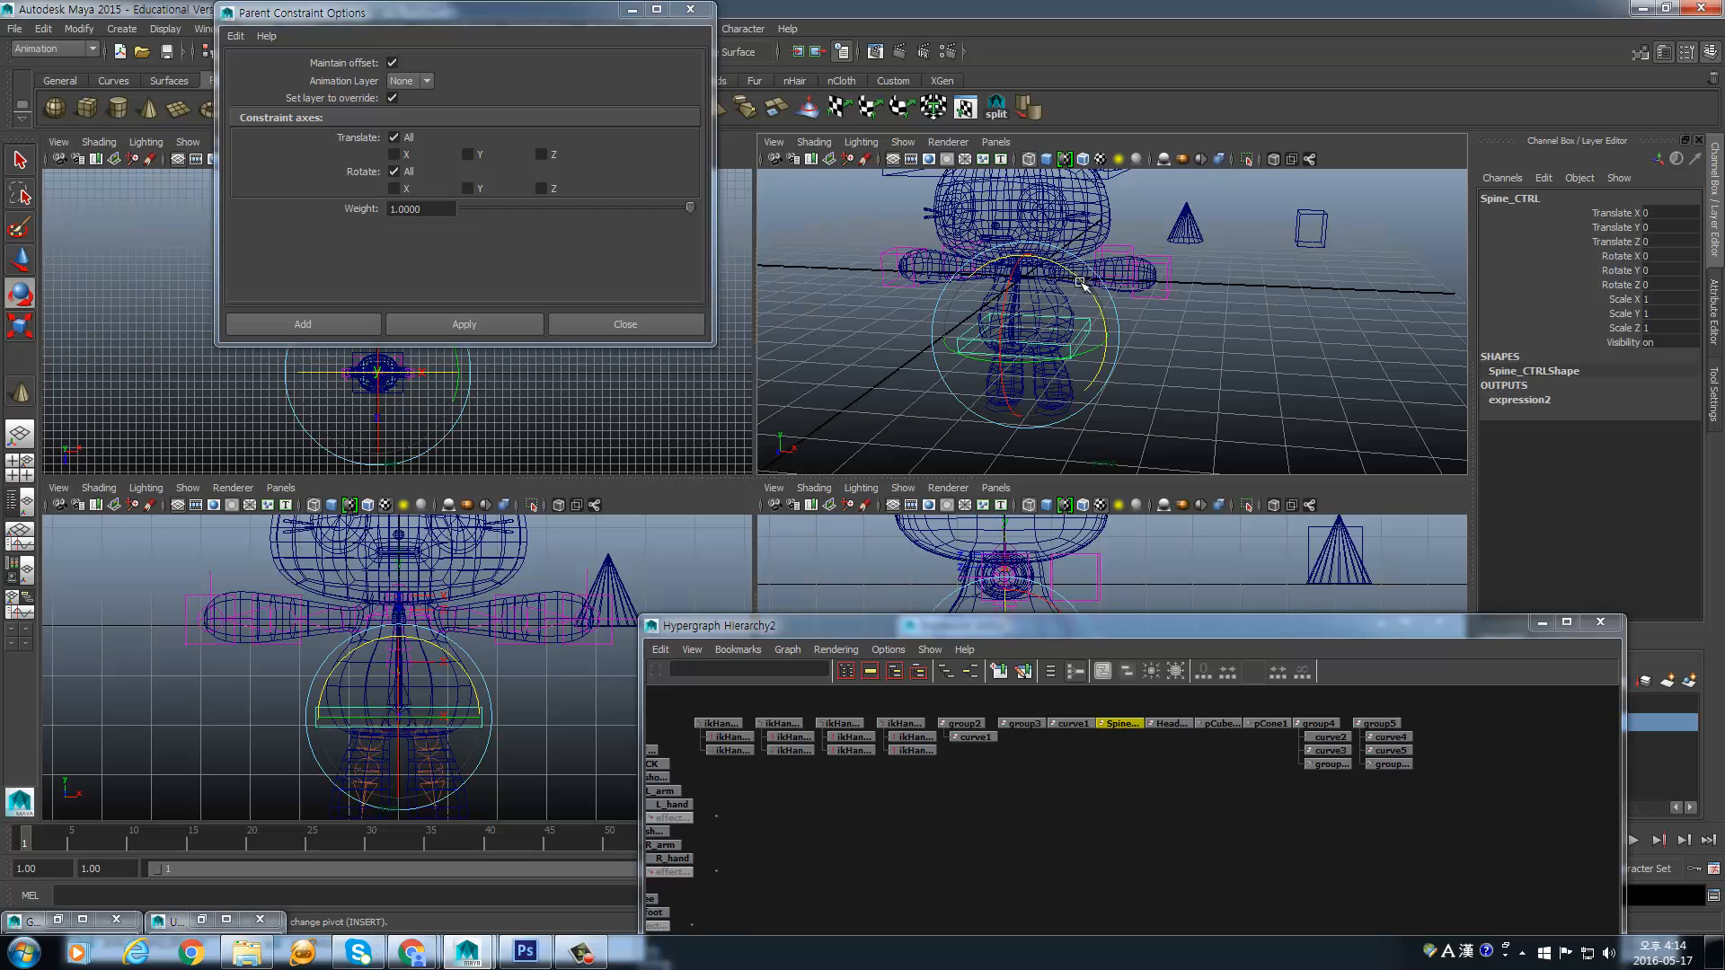
left_click_drag(1075, 260, 1109, 351)
key("ctrl+z")
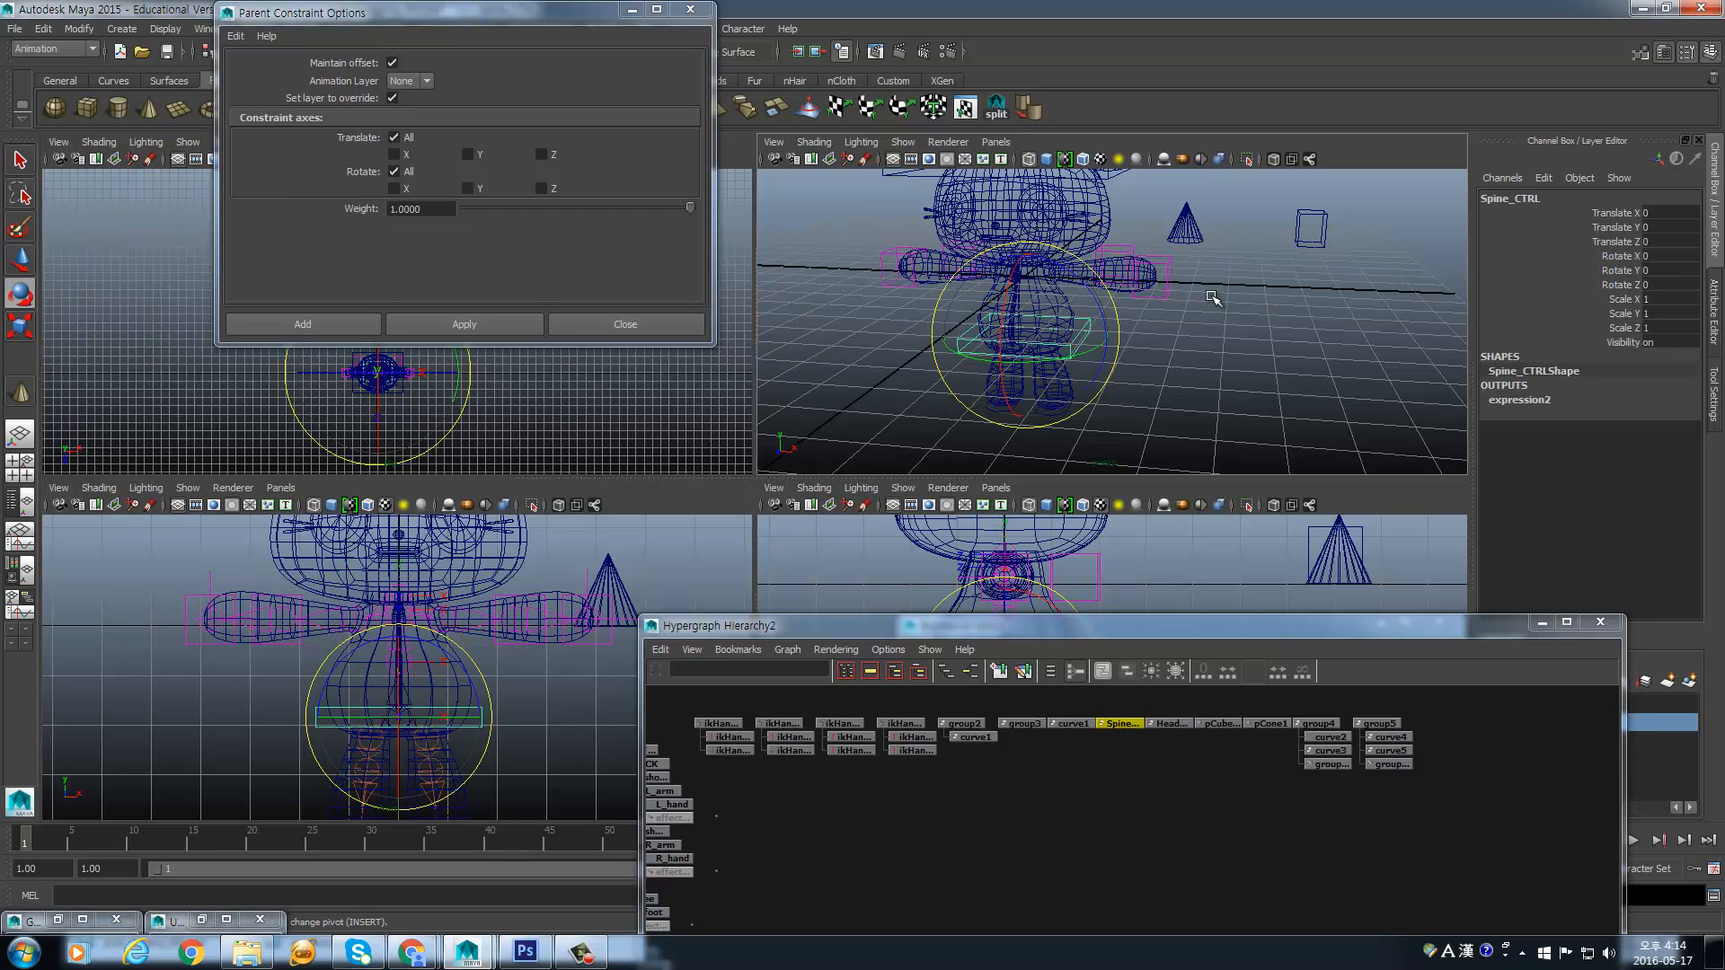
- Set the Spine_CTRL weight to 0 on group5's parent constraint and to 1 on group4's parent constraint
left_click(1390, 764)
left_click(1669, 239)
type("0")
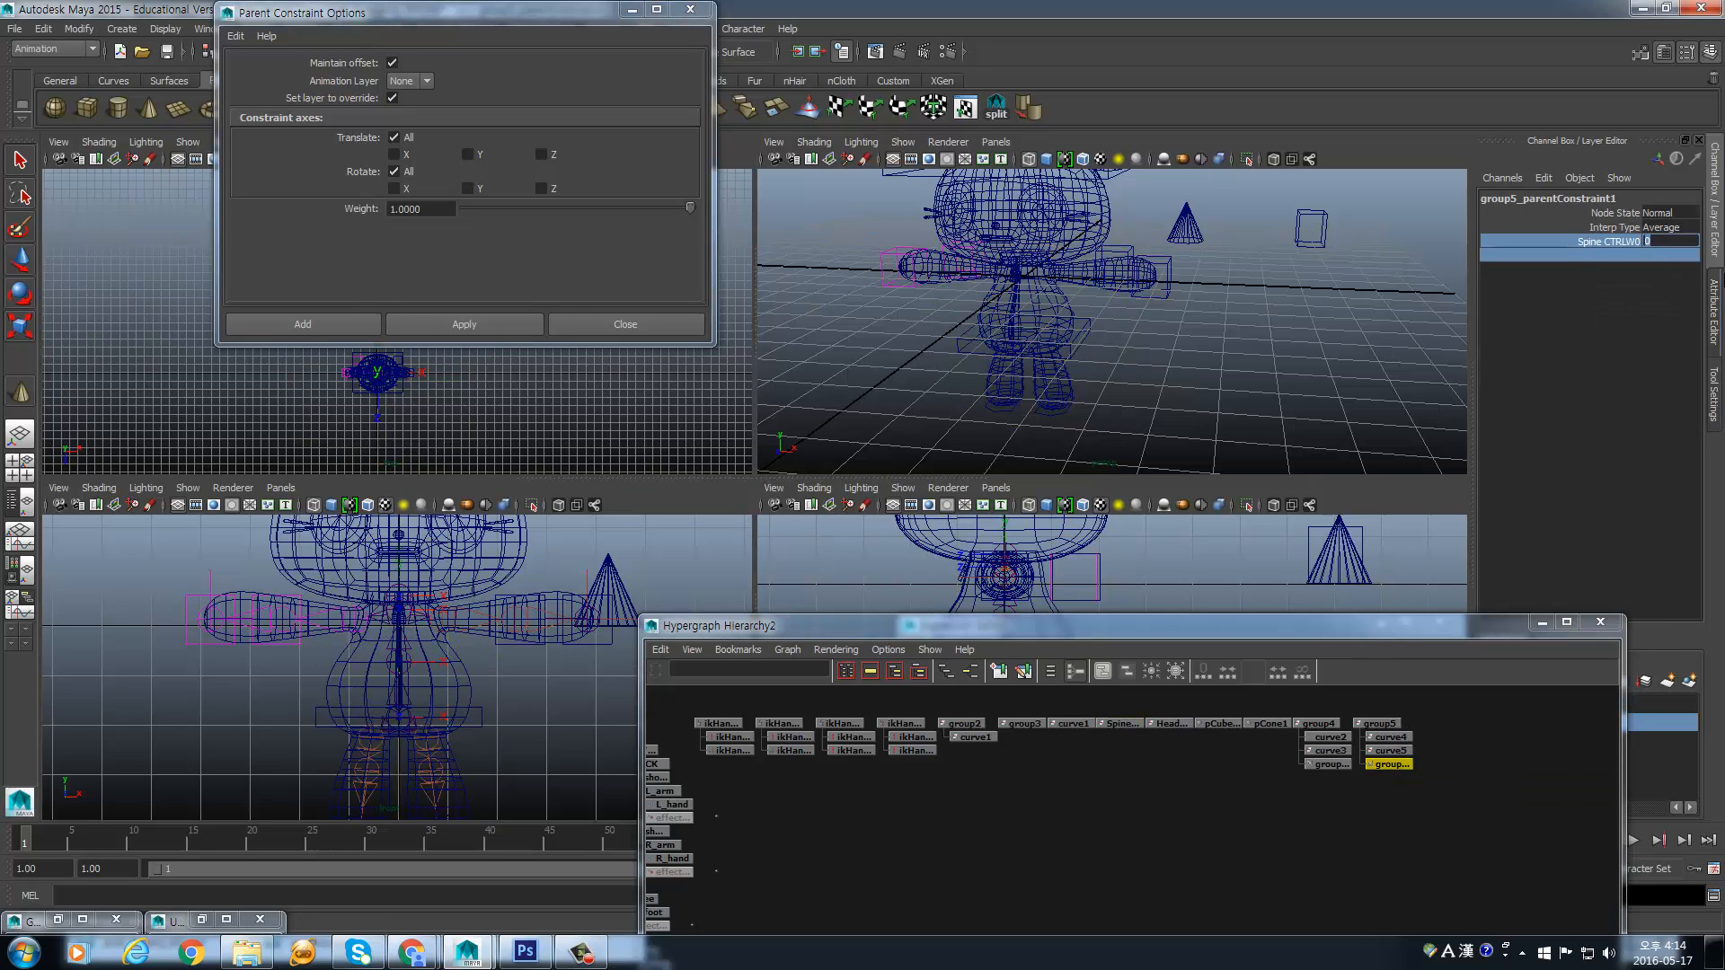
left_click(1328, 763)
left_click(1657, 242)
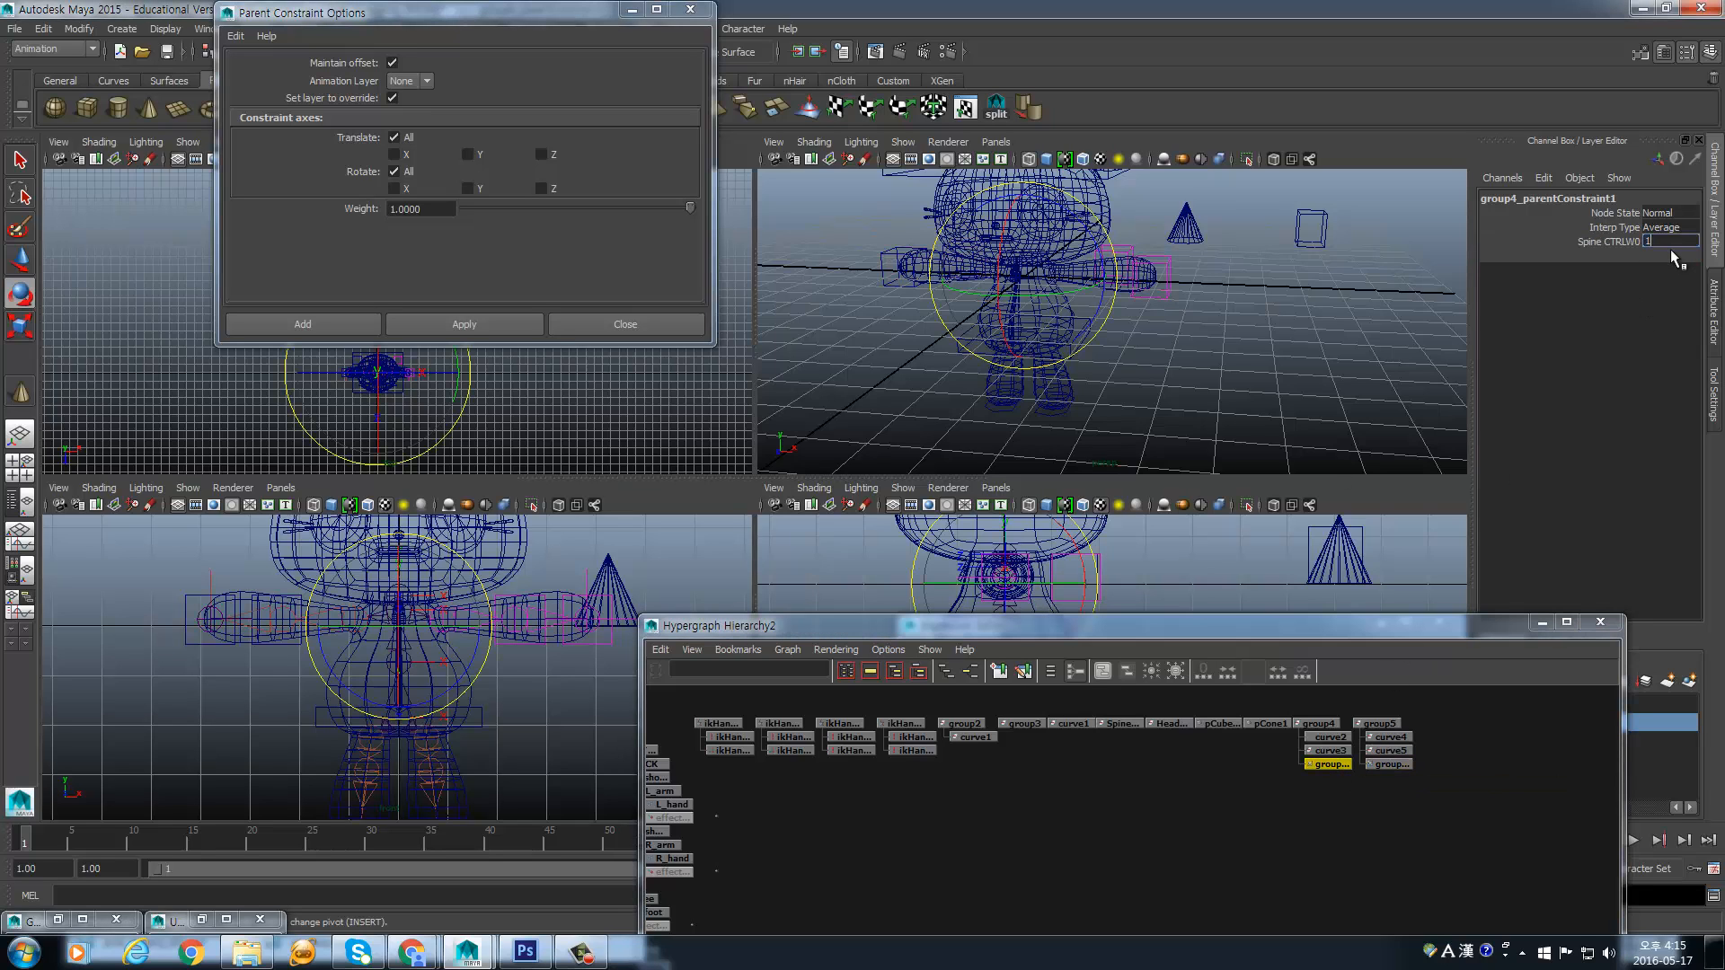
- Enlarge the perspective view, clear the constraint options window off the character, and examine the head, arm and spine controls from several angles
left_click_drag(1060, 301, 1205, 374, "alt")
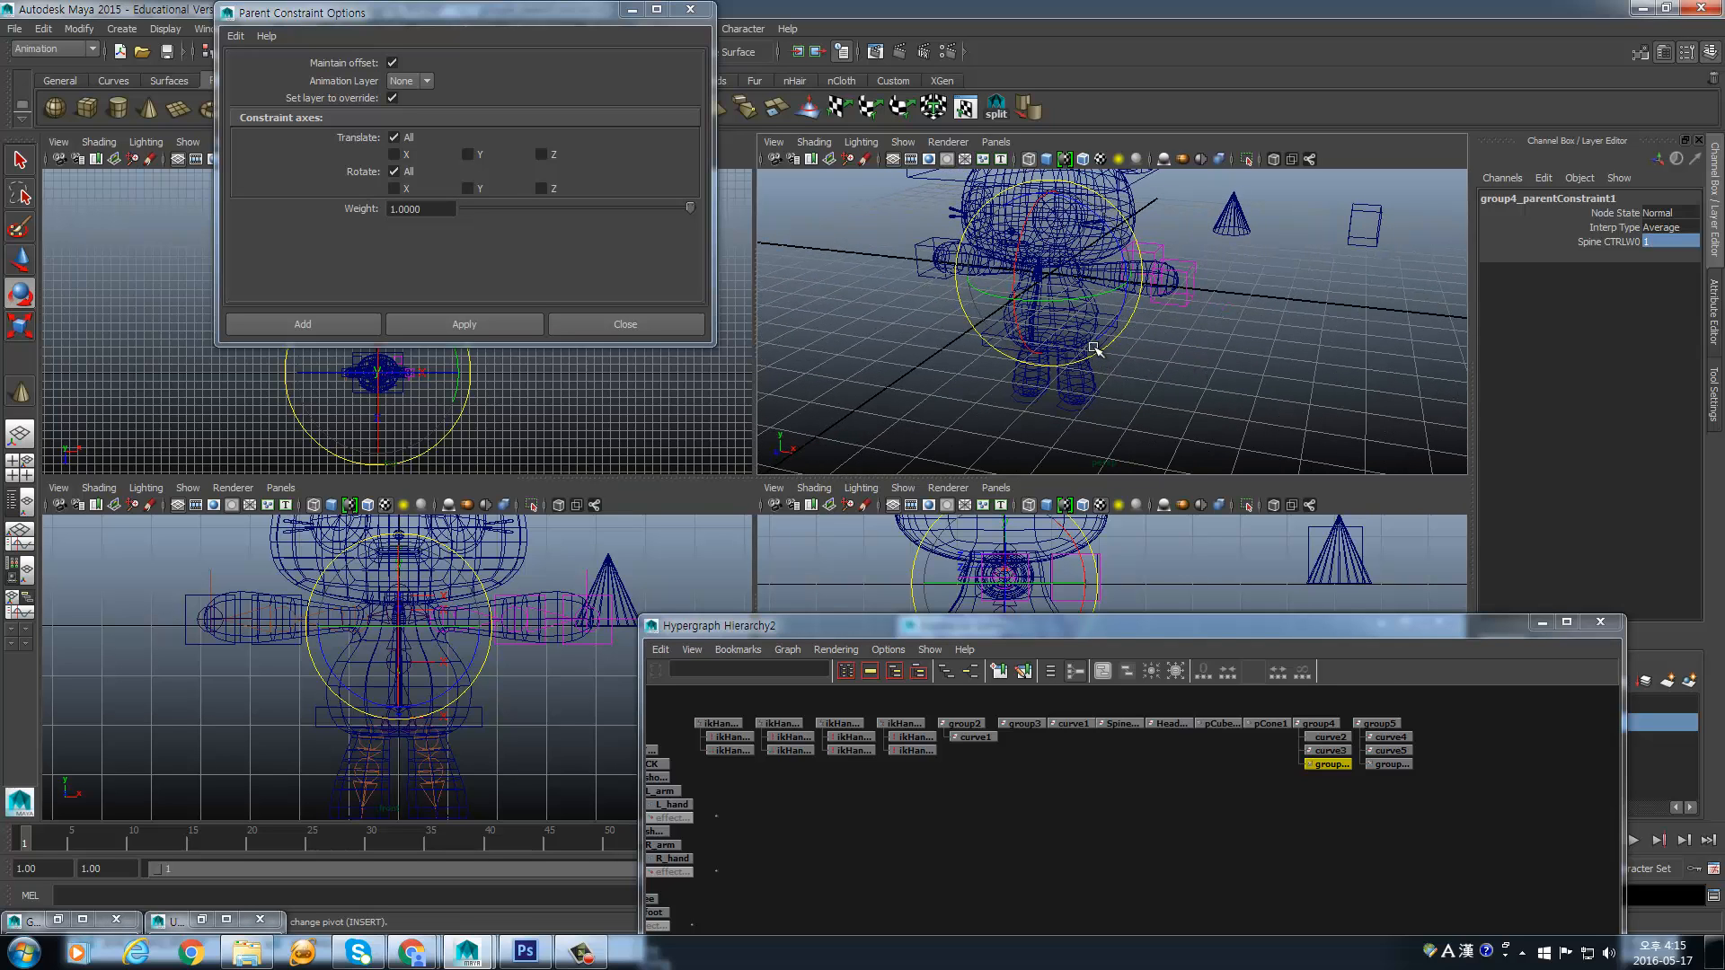
left_click_drag(1092, 312, 1110, 316, "alt")
key("space")
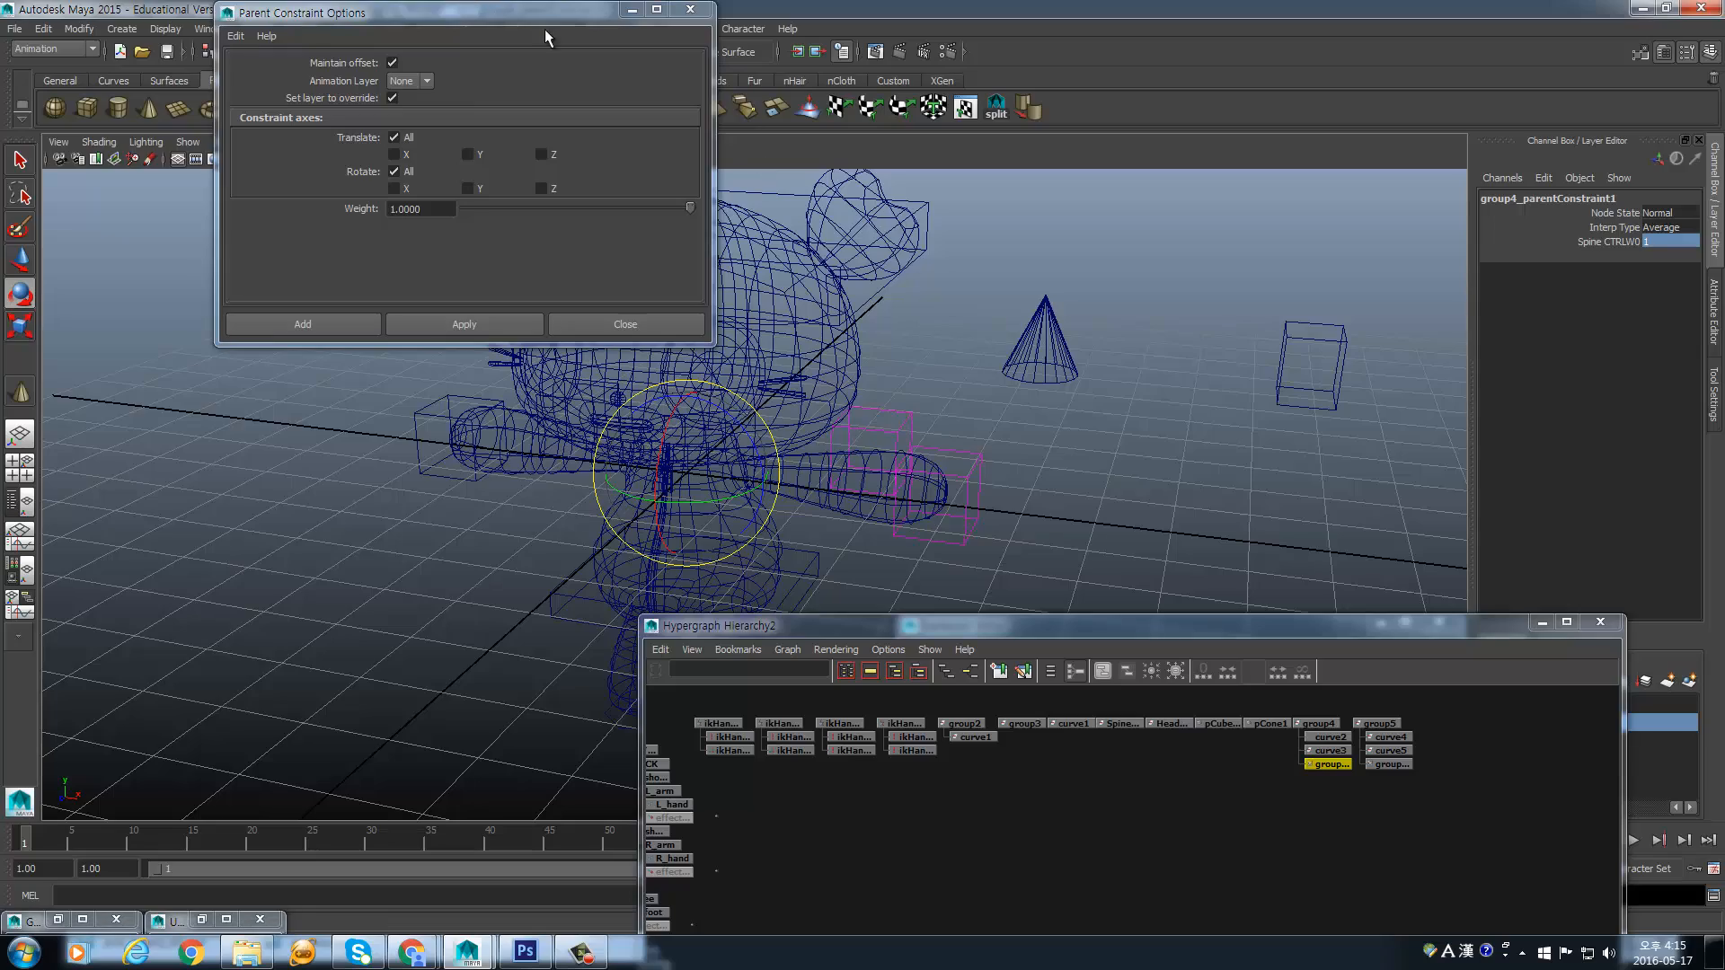
left_click_drag(447, 13, 166, 355)
left_click_drag(840, 333, 791, 296, "alt")
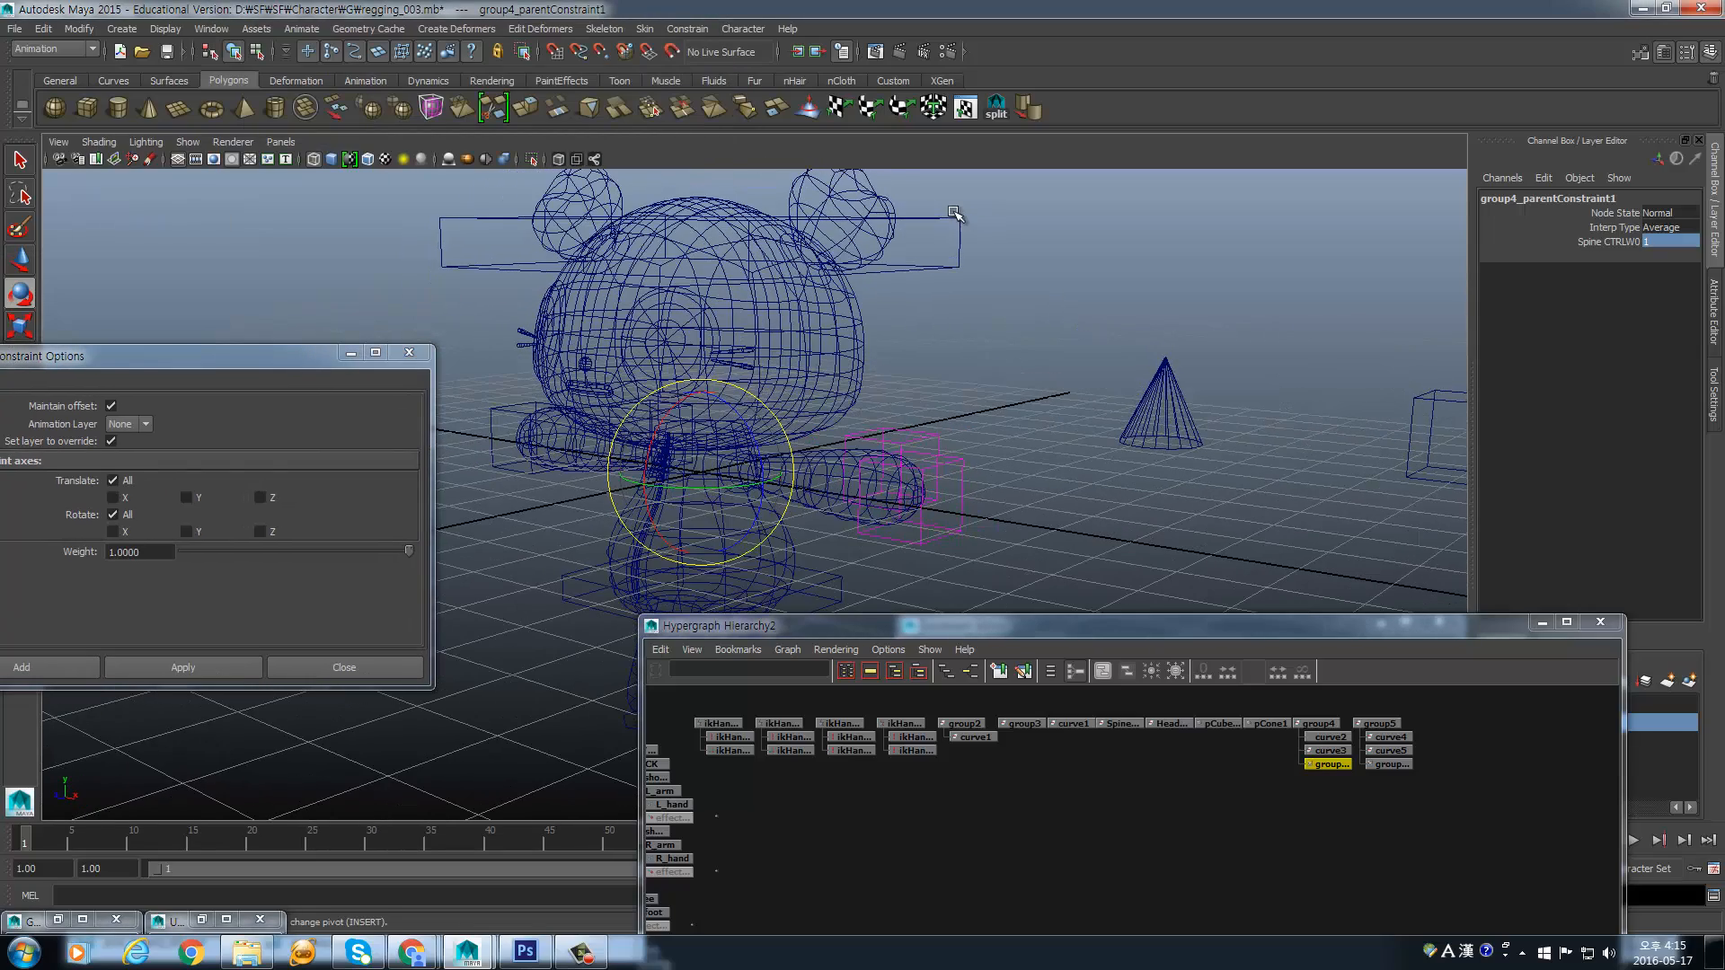
mouse_move(916, 222)
left_mouse_down("alt")
mouse_move(868, 225)
mouse_move(908, 222)
left_mouse_up("alt")
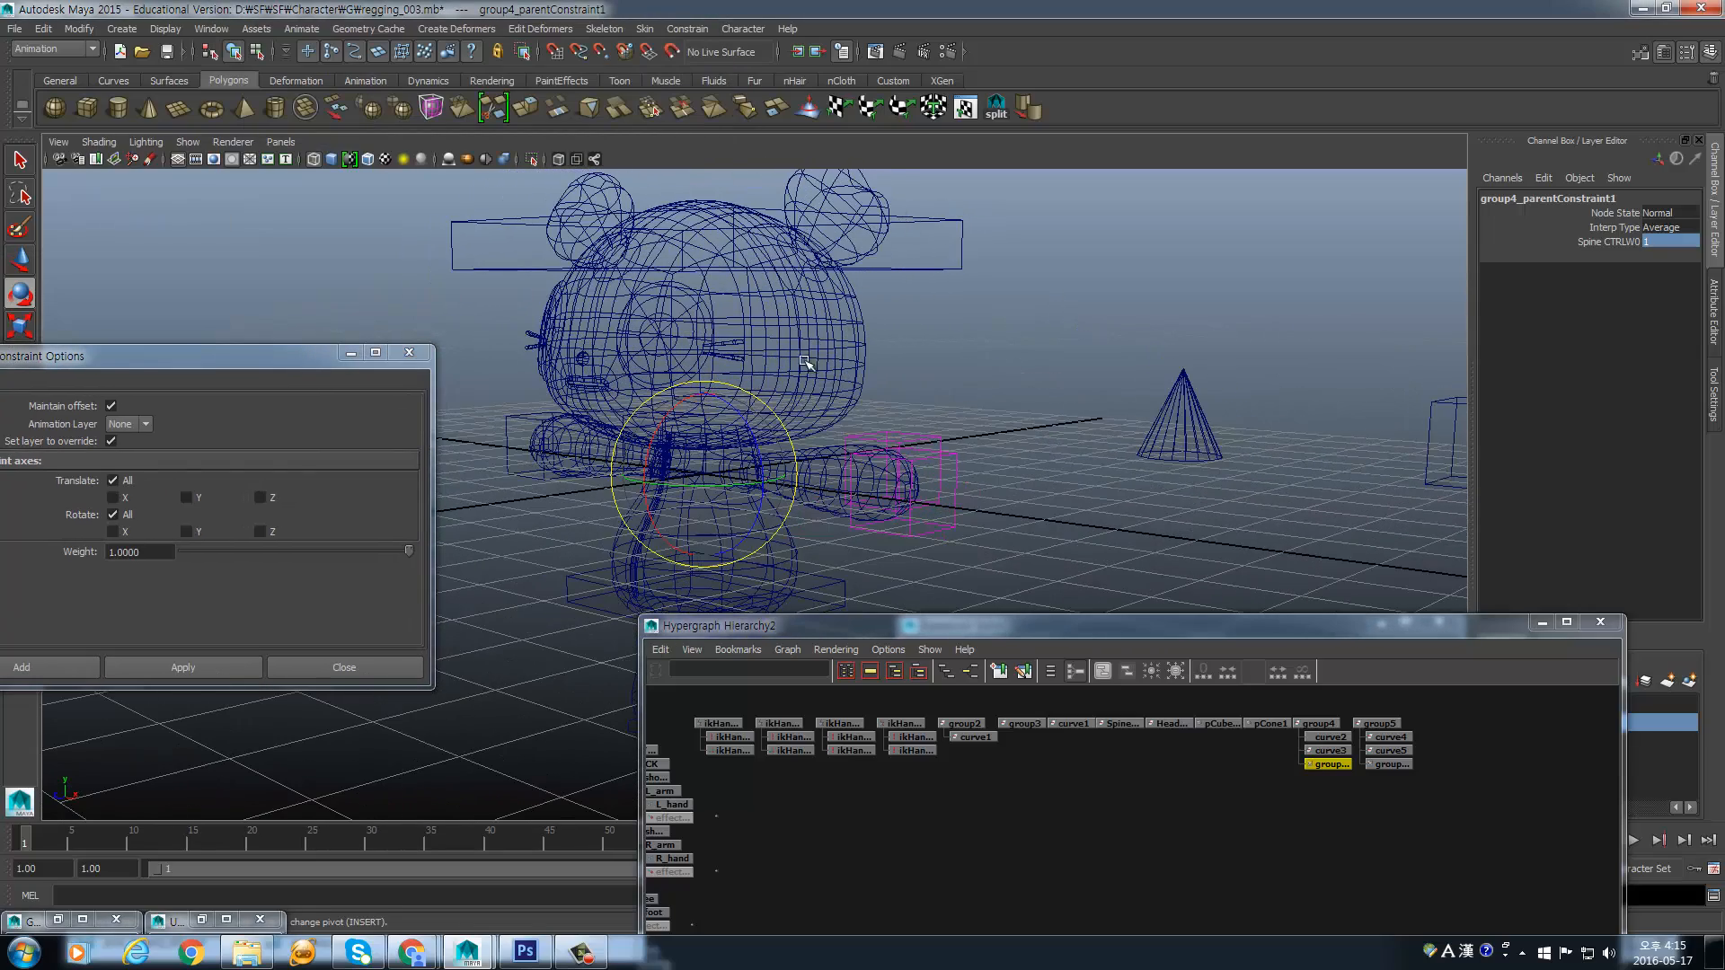
mouse_move(718, 437)
left_mouse_down("alt")
mouse_move(697, 436)
mouse_move(723, 461)
mouse_move(739, 419)
left_mouse_up("alt")
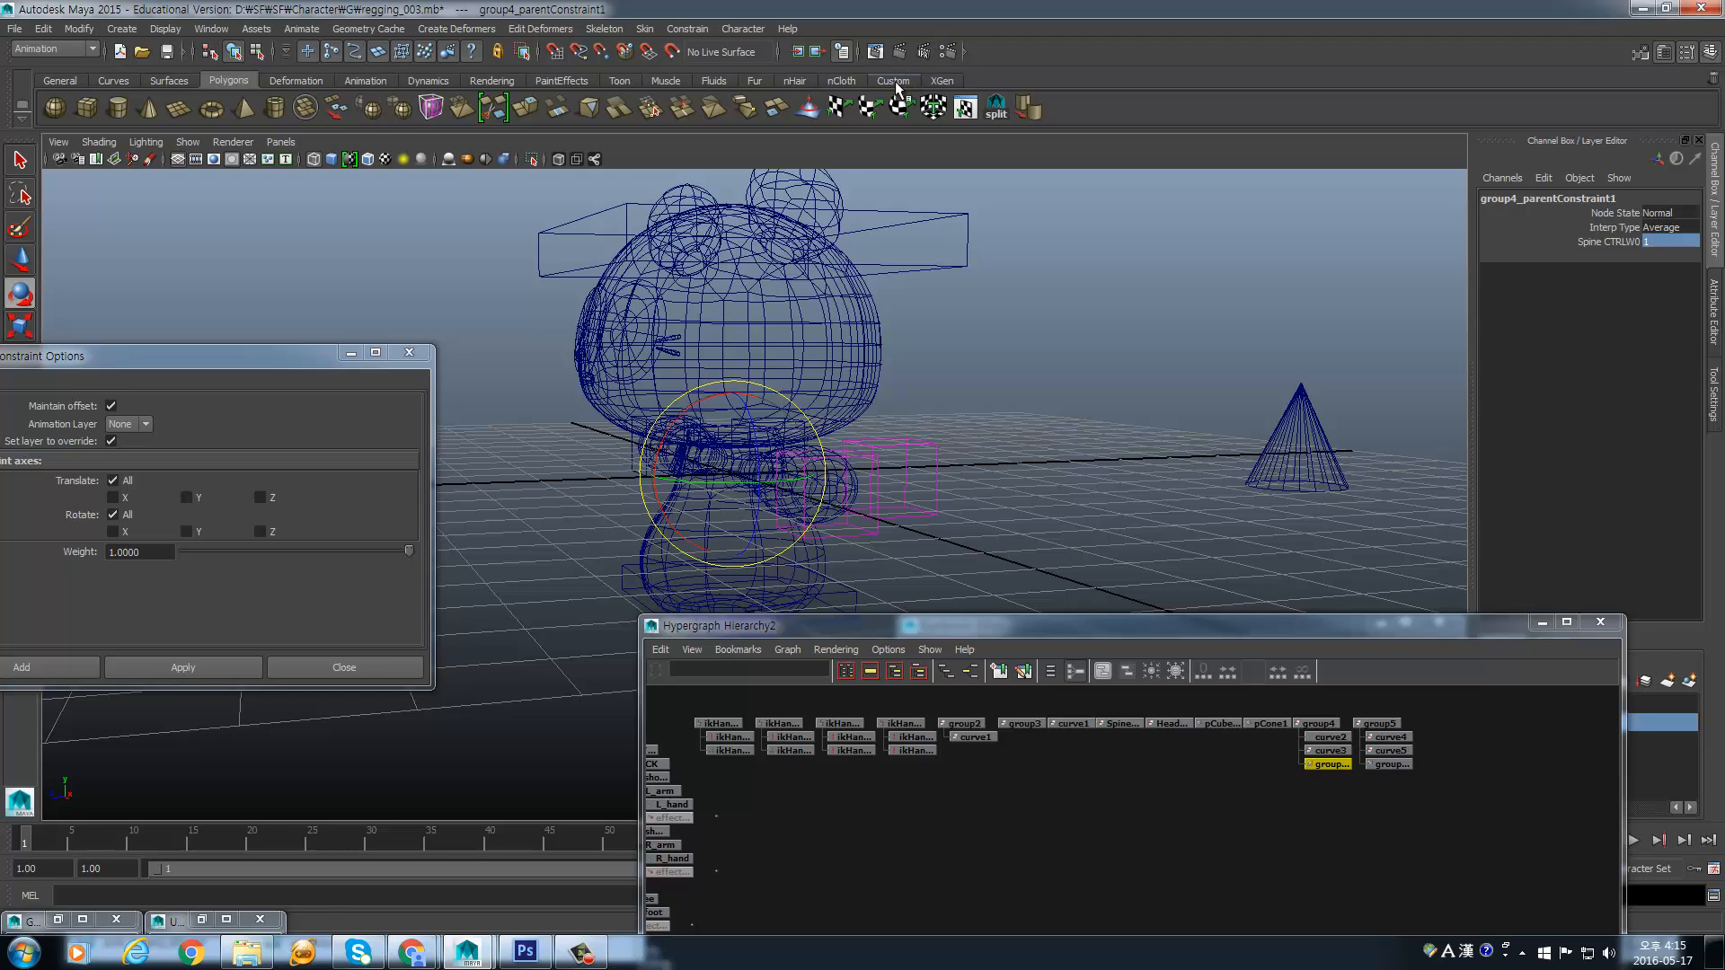
left_click_drag(807, 391, 802, 345, "alt")
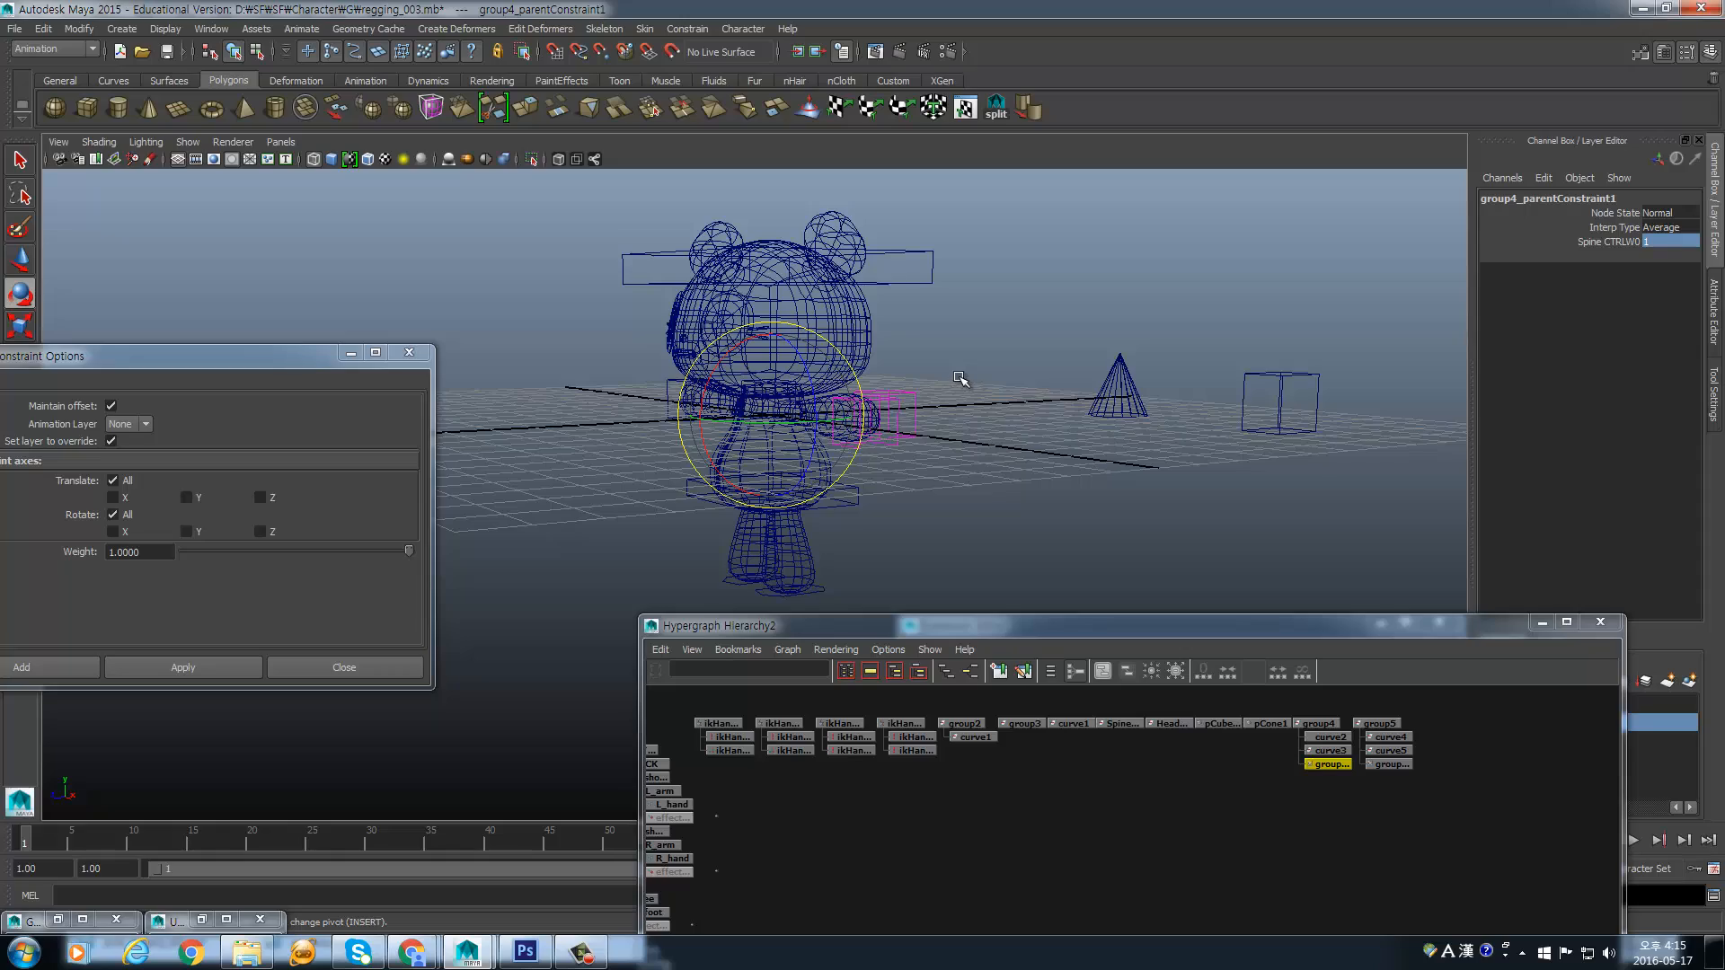
- Apply an Orient constraint from Head_CTRL to the NECK joint, picking the joint in the front view
left_click_drag(922, 241, 946, 266)
scroll(868, 381, "up", 3)
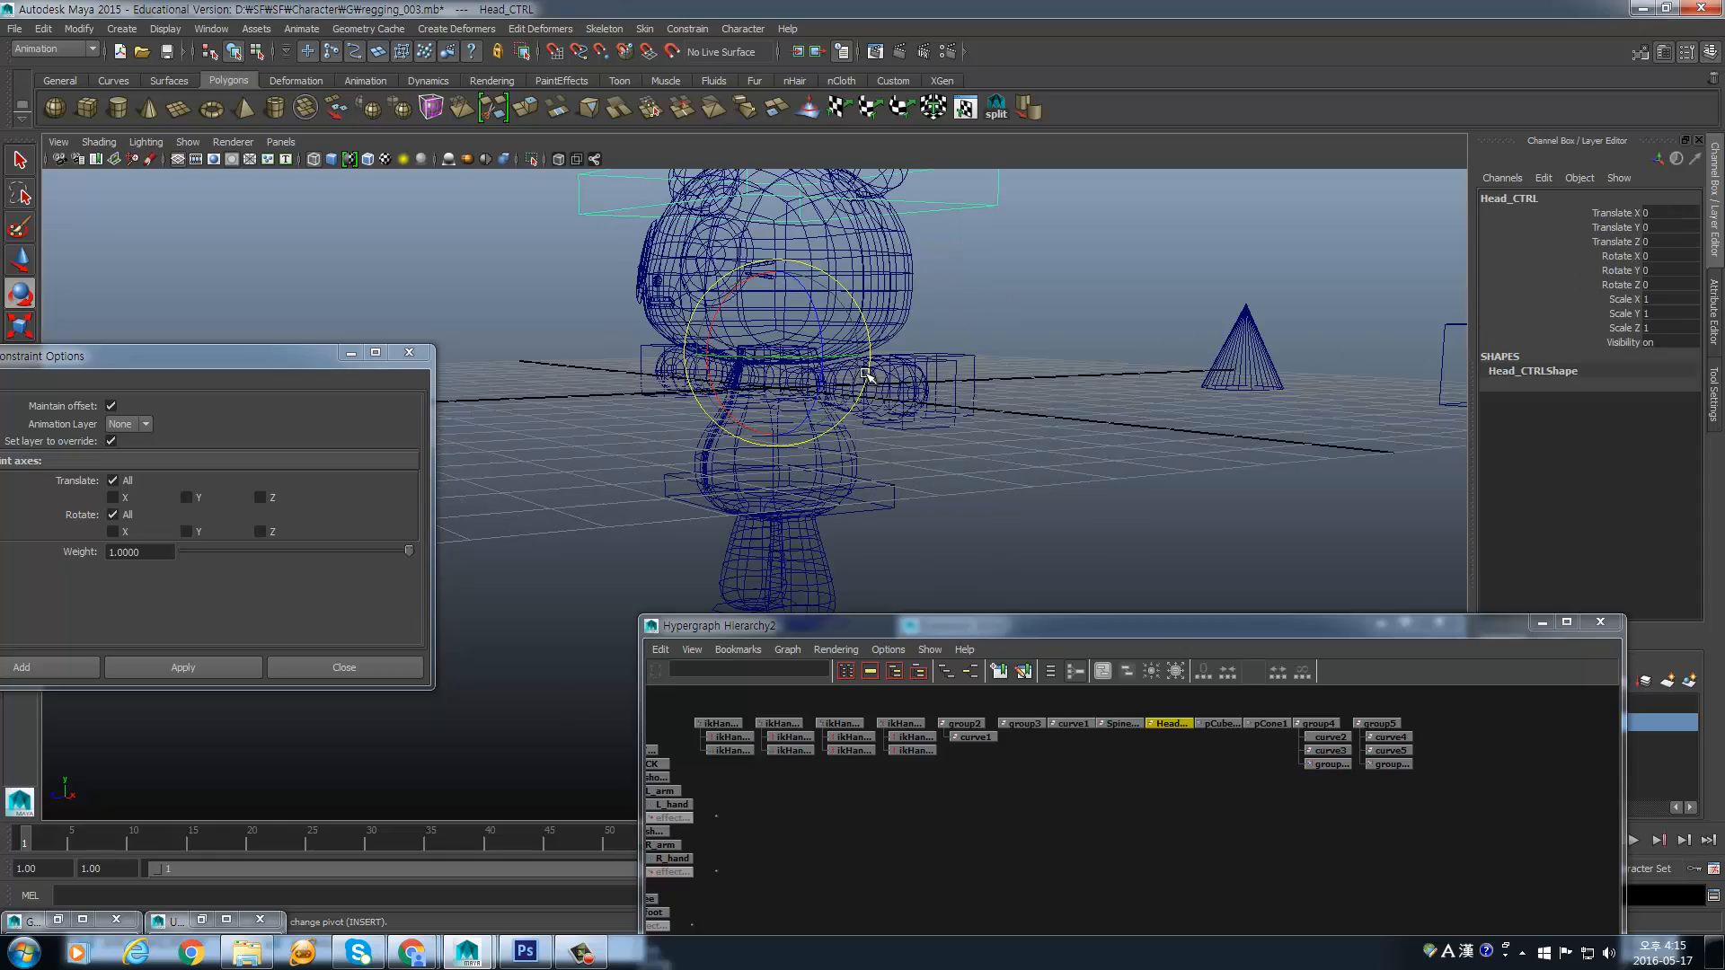
left_click_drag(870, 379, 927, 366, "alt")
key("q")
scroll(878, 401, "up", 3)
middle_click_drag(899, 276, 899, 365, "alt")
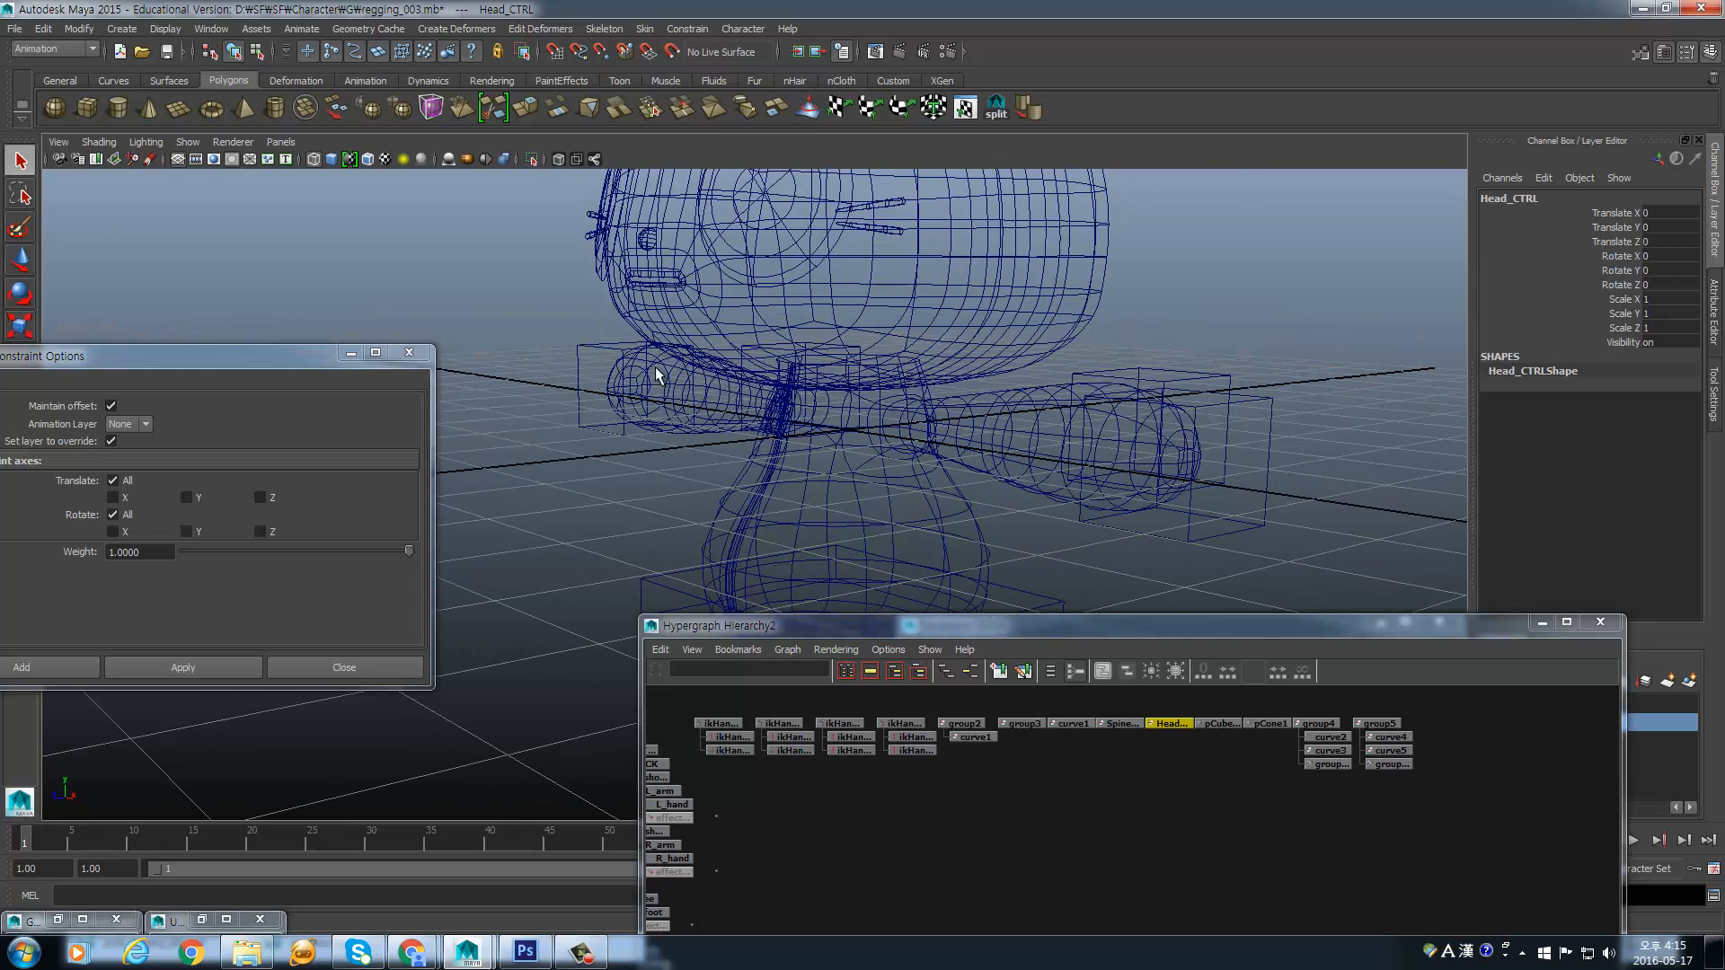
key("space")
left_click_drag(271, 357, 349, 845)
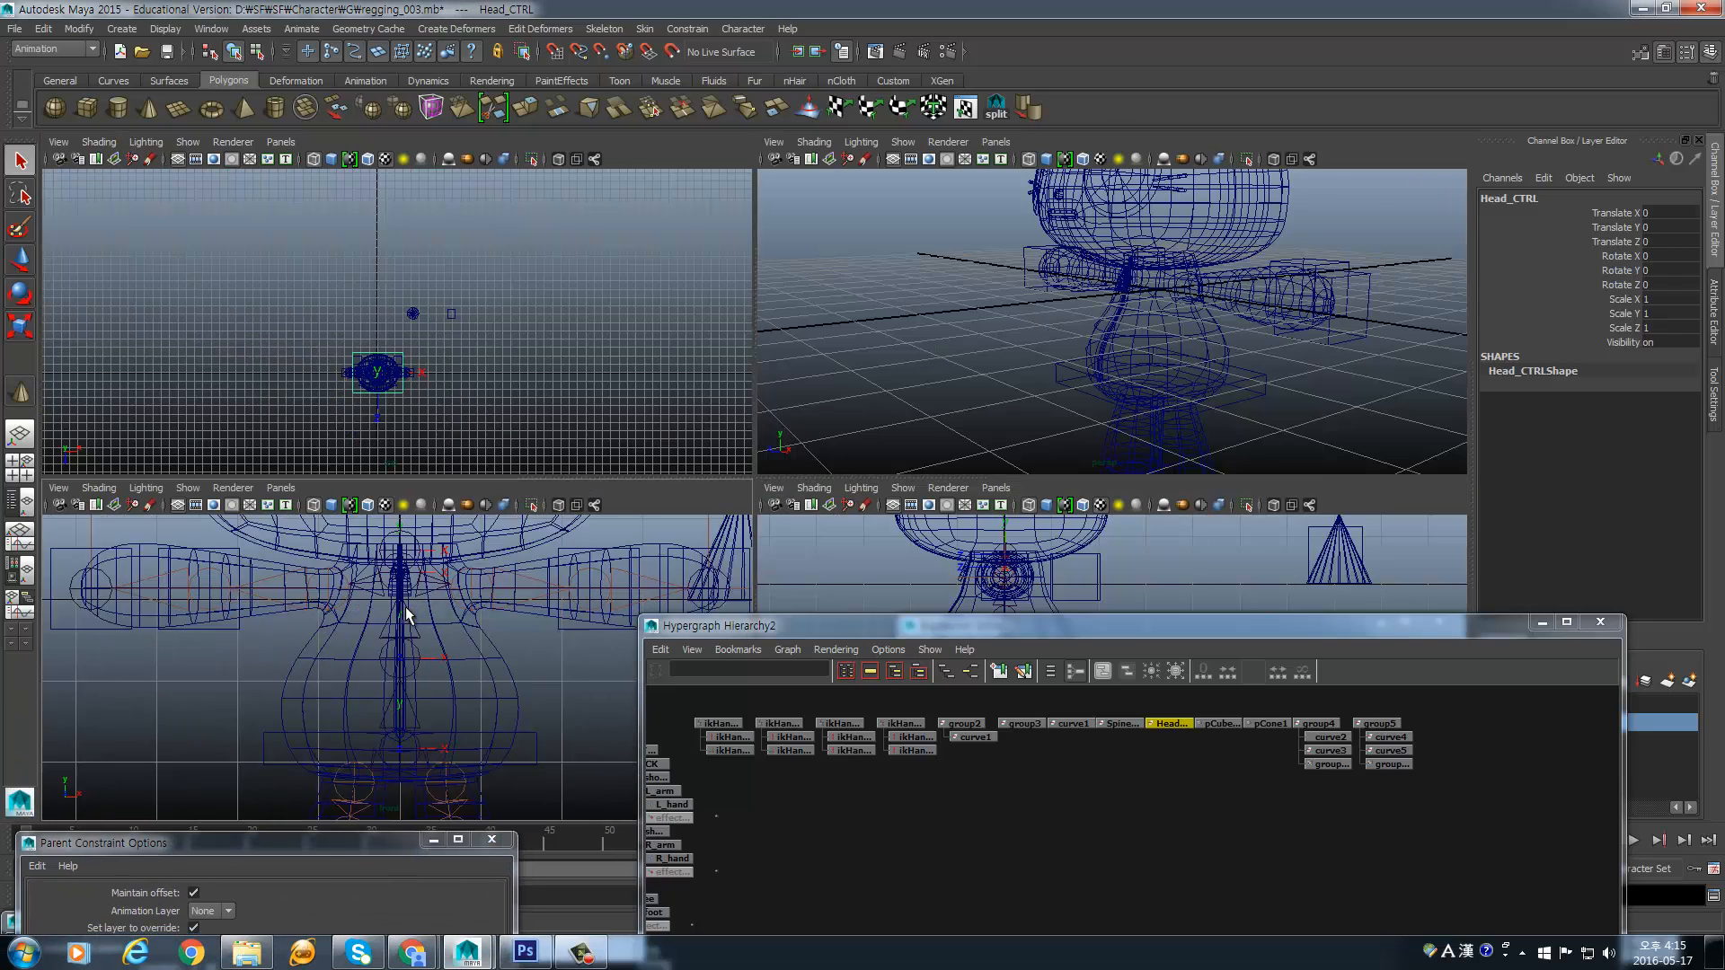
scroll(407, 613, "up", 6)
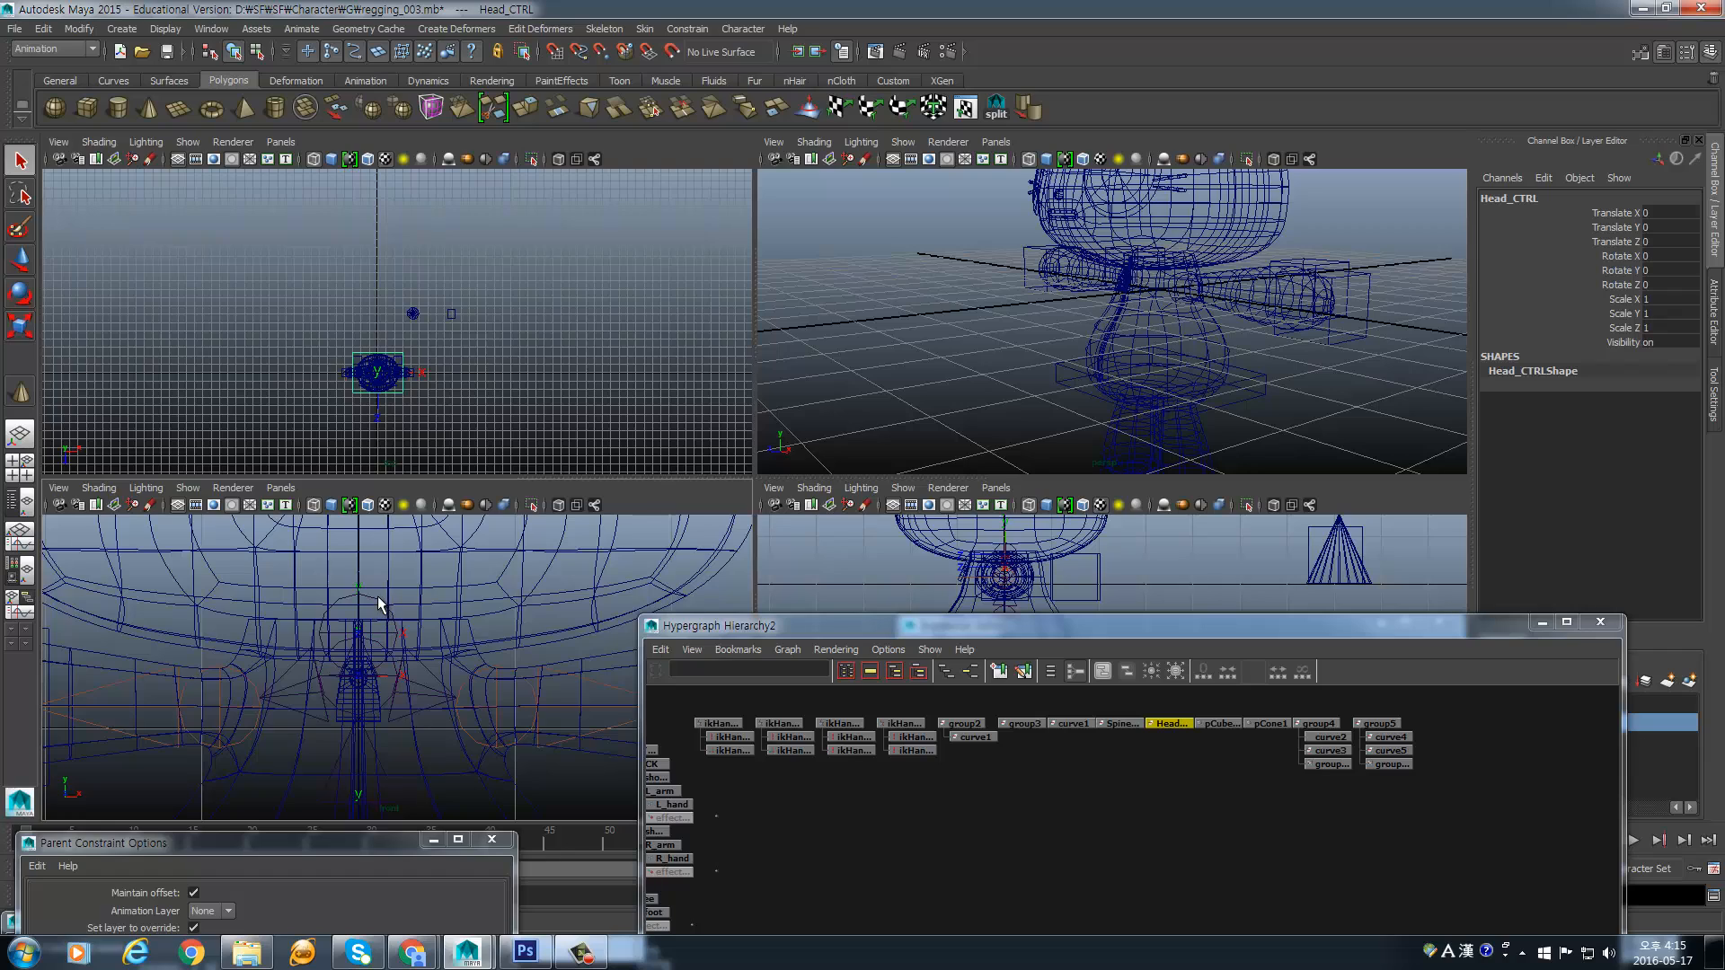
left_click(376, 607)
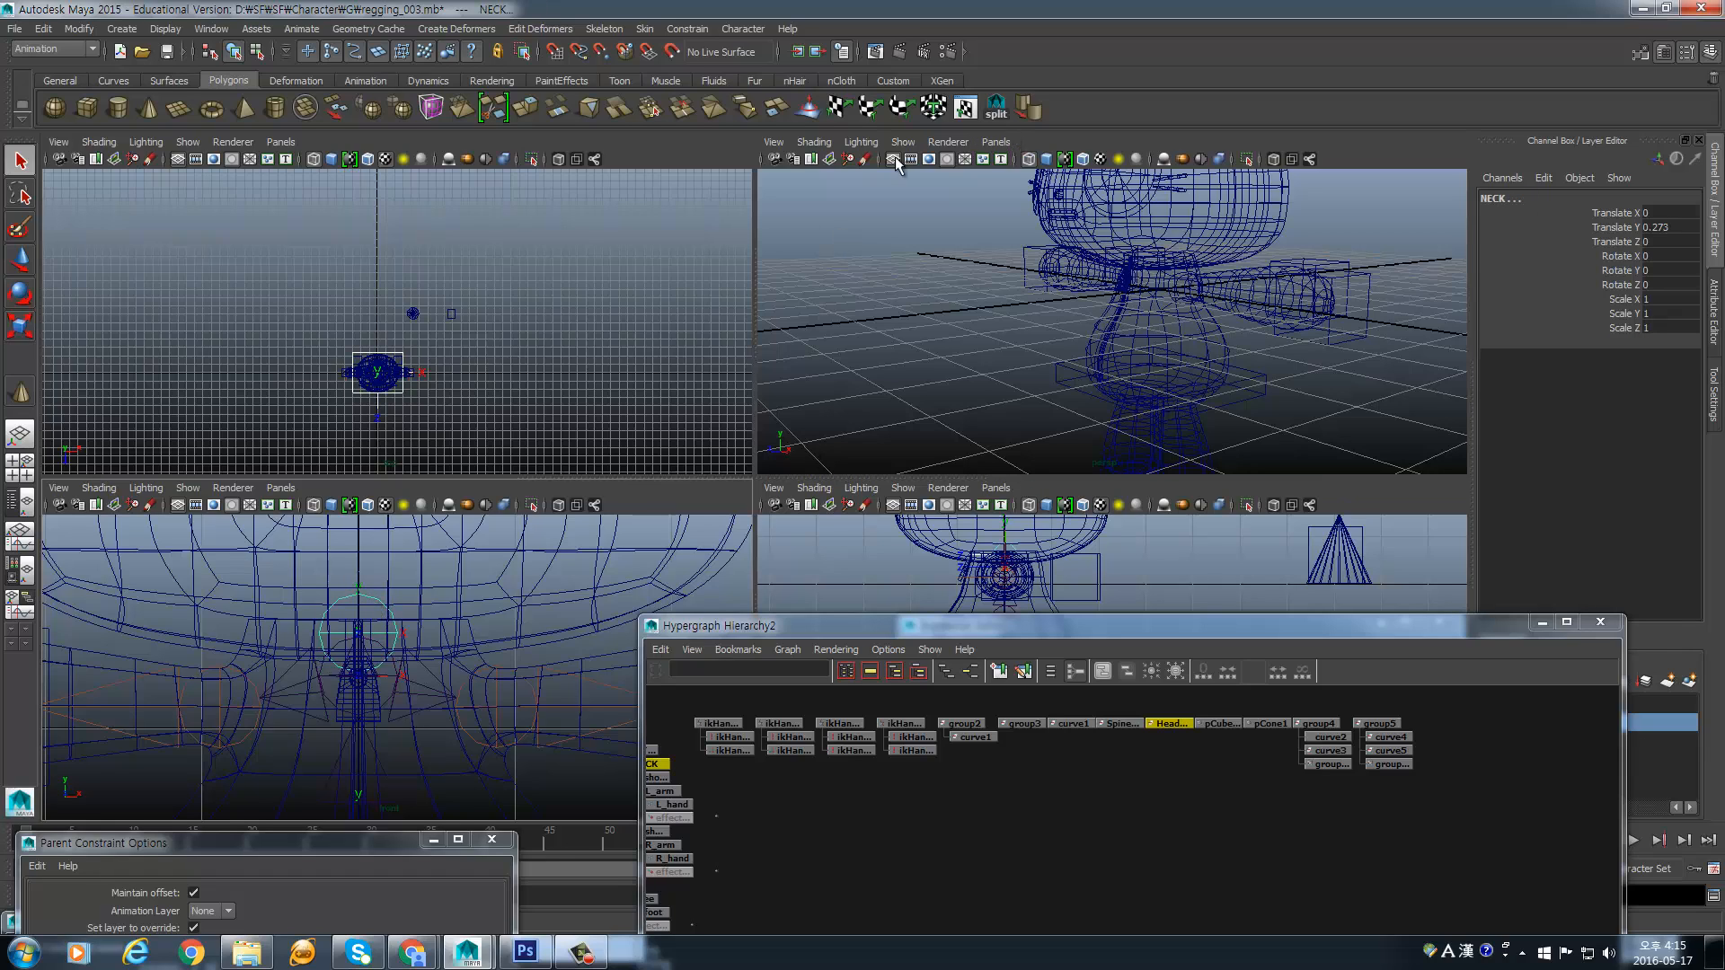
left_click(687, 29)
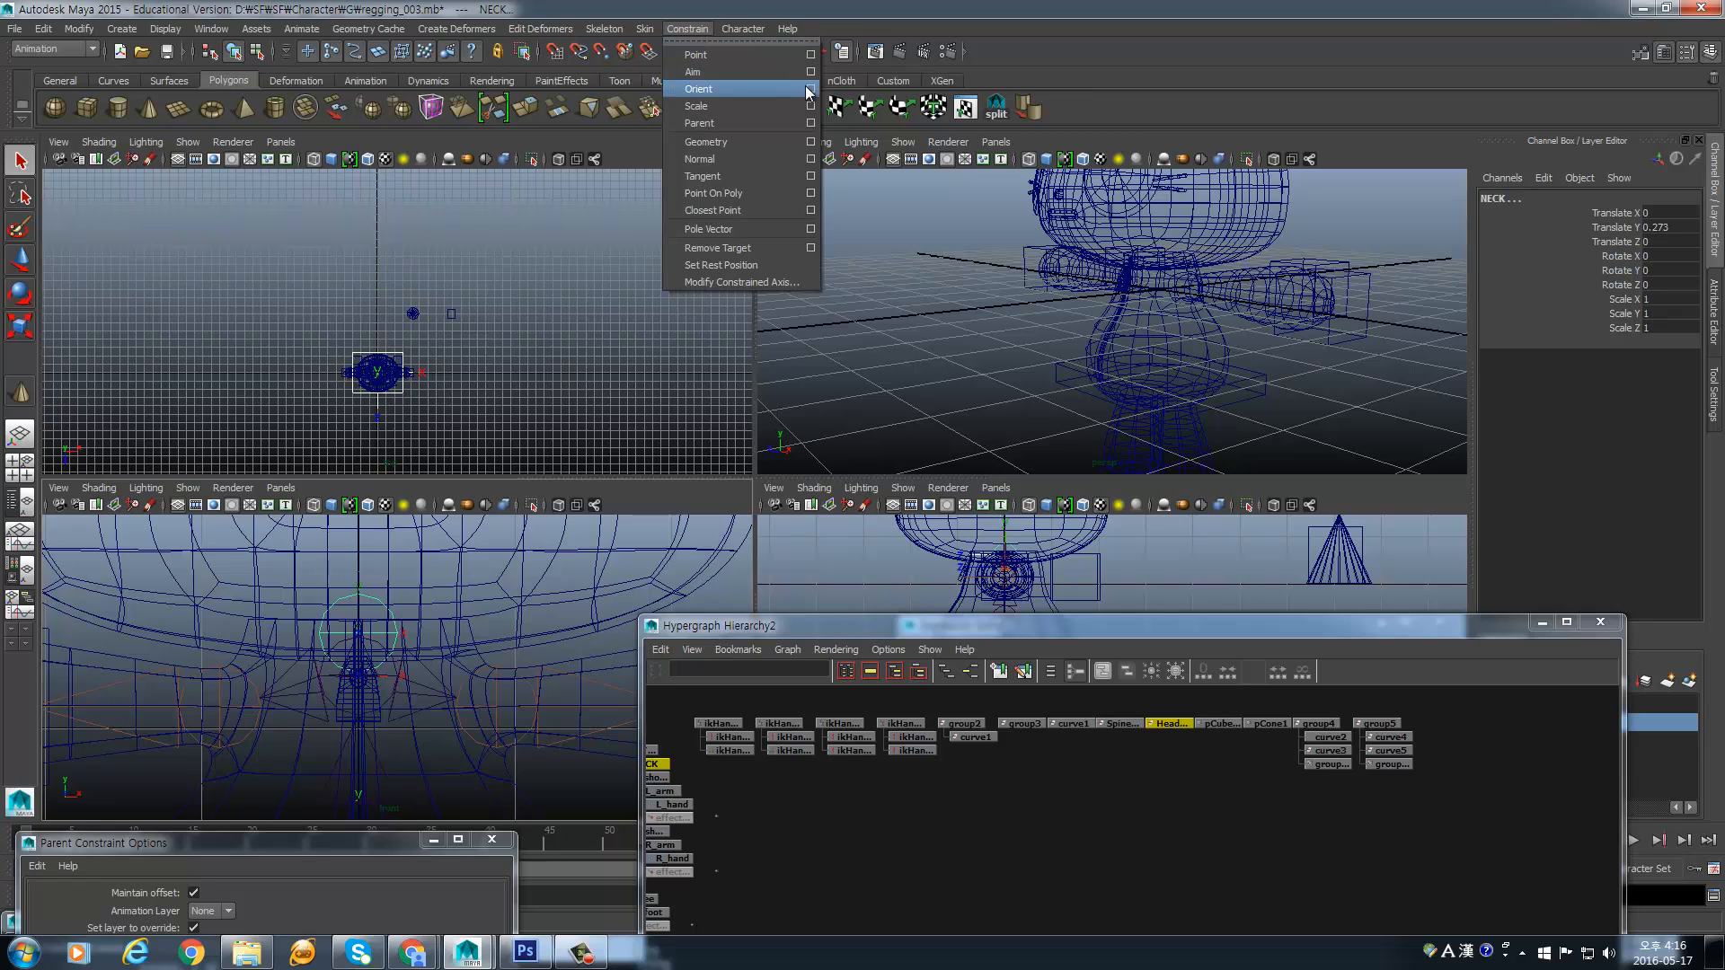
left_click(699, 89)
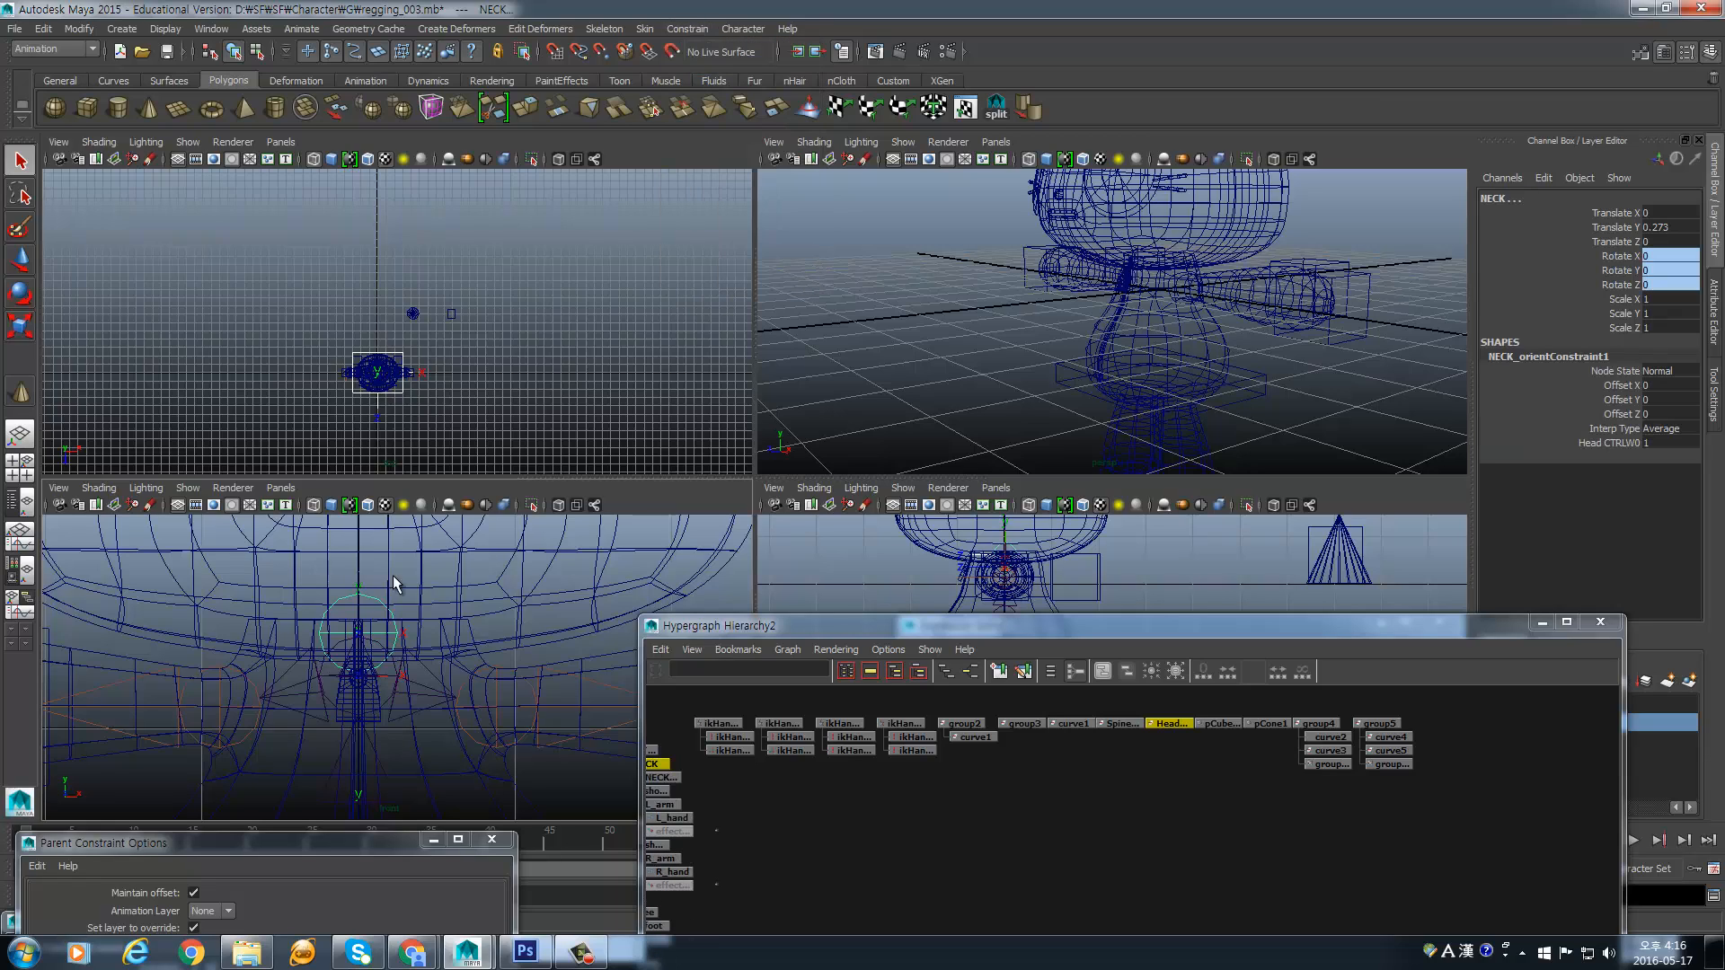
- Apply a Point constraint from the NECK joint to Head_CTRL
left_click(388, 611)
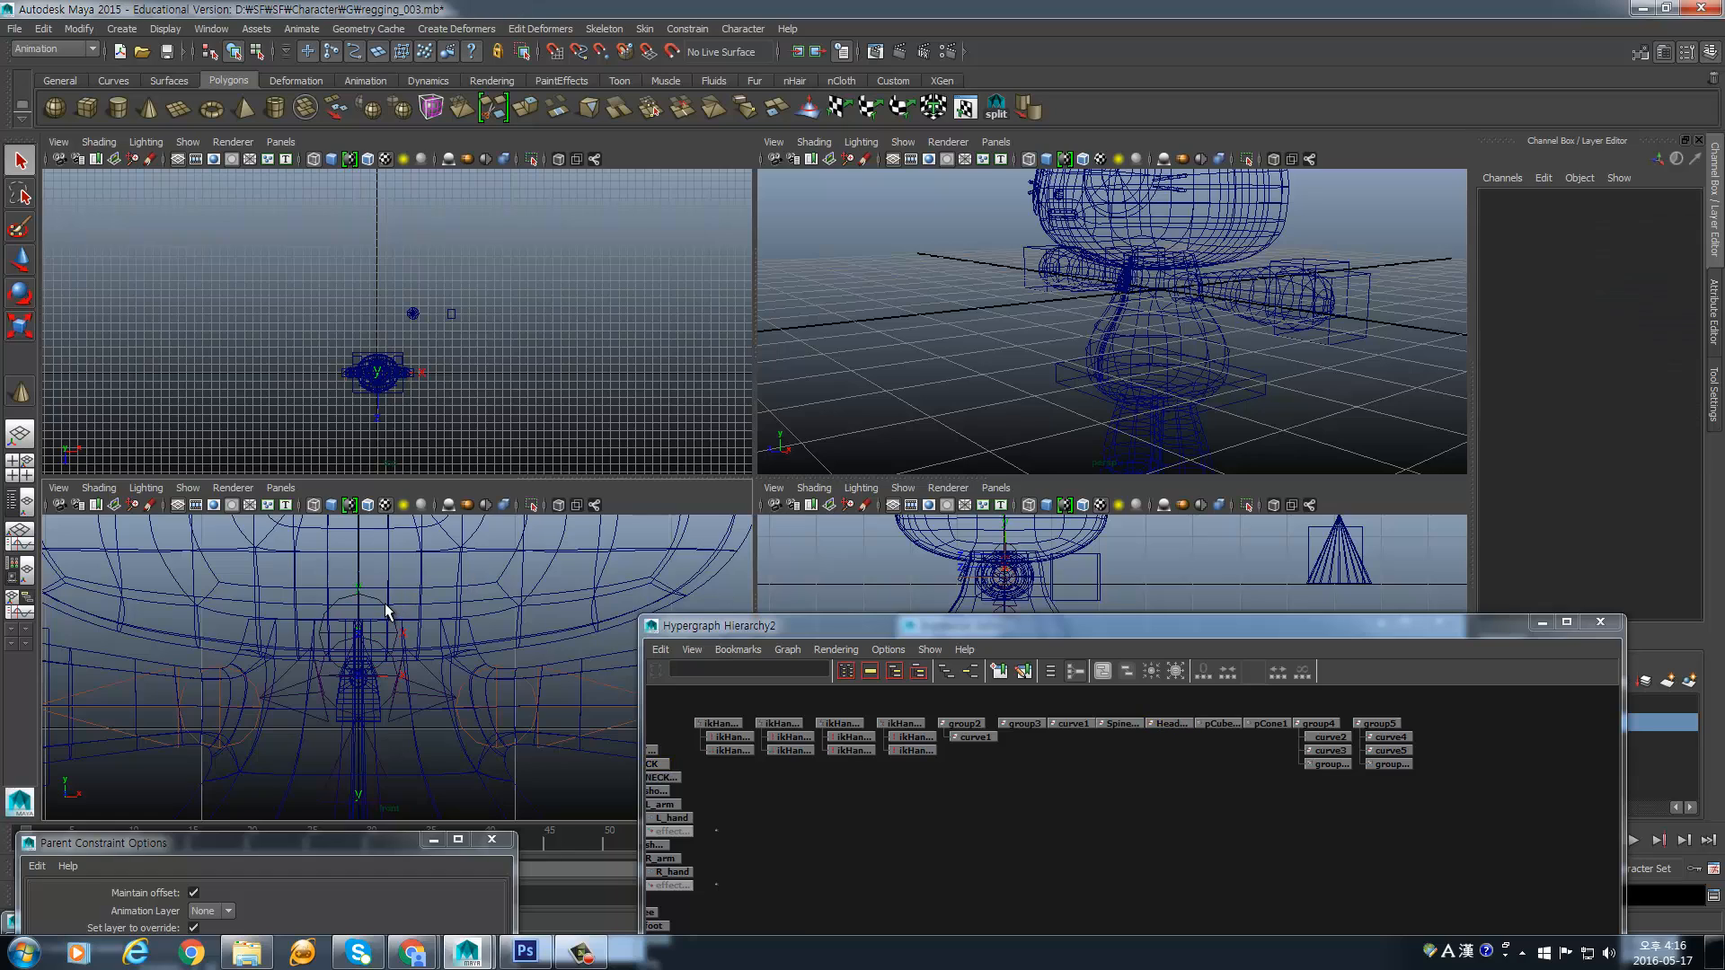
left_click(377, 600)
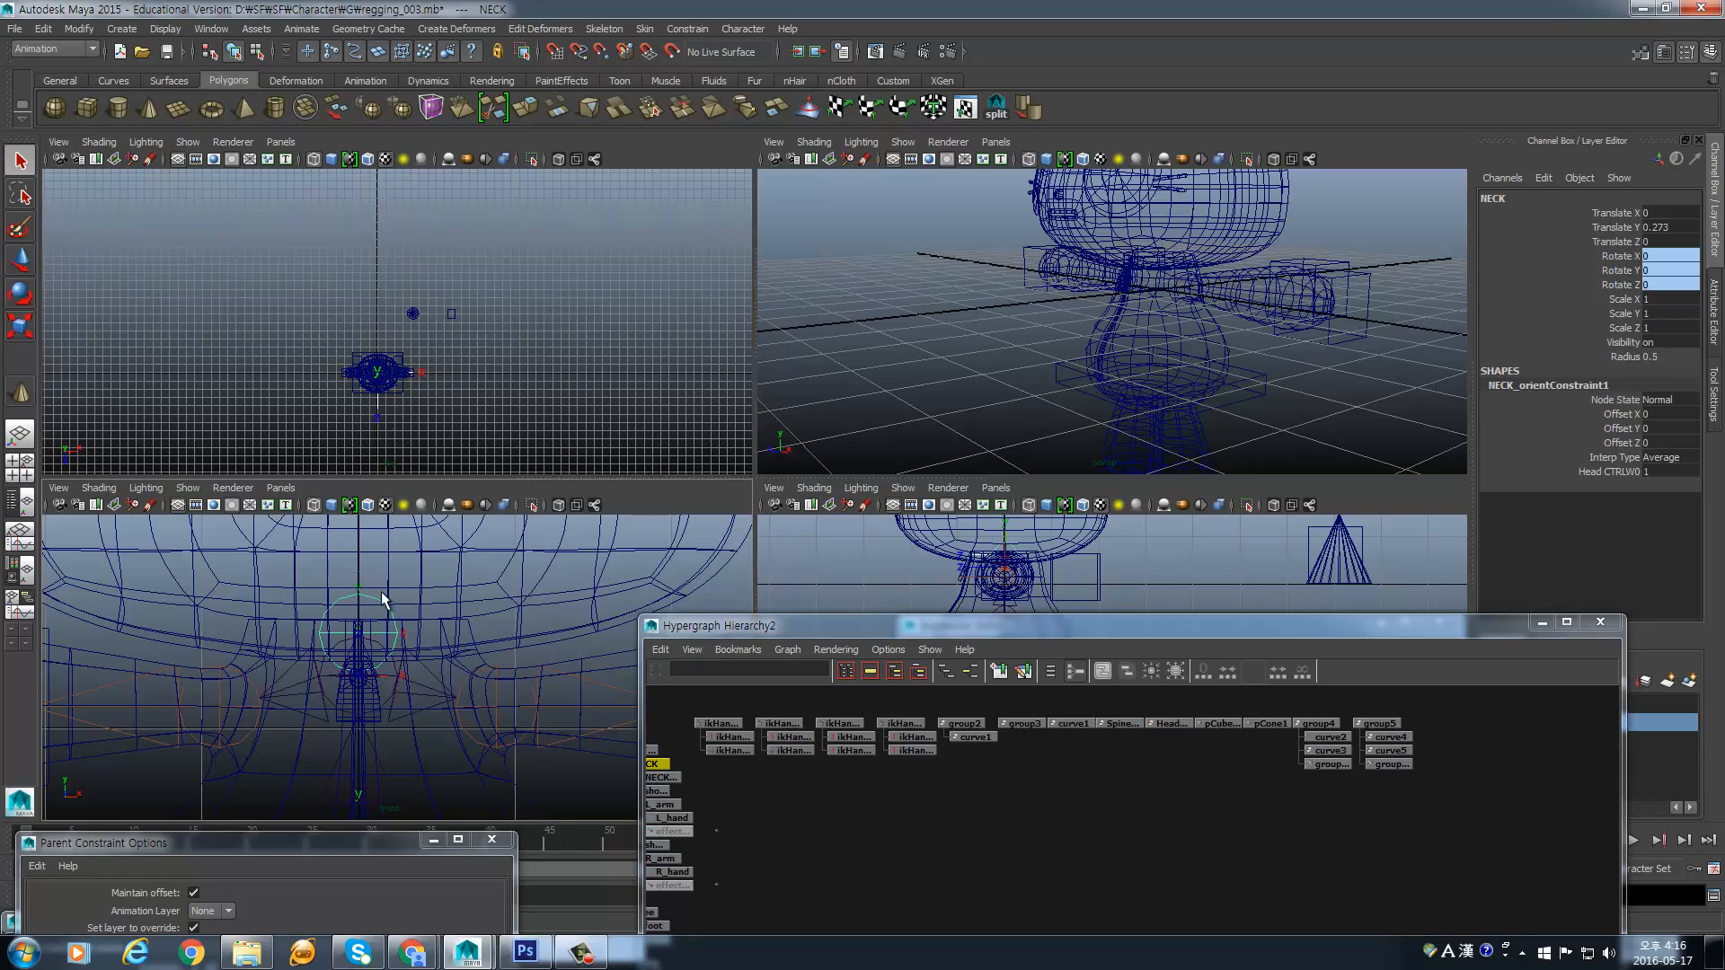
scroll(392, 751, "down", 6)
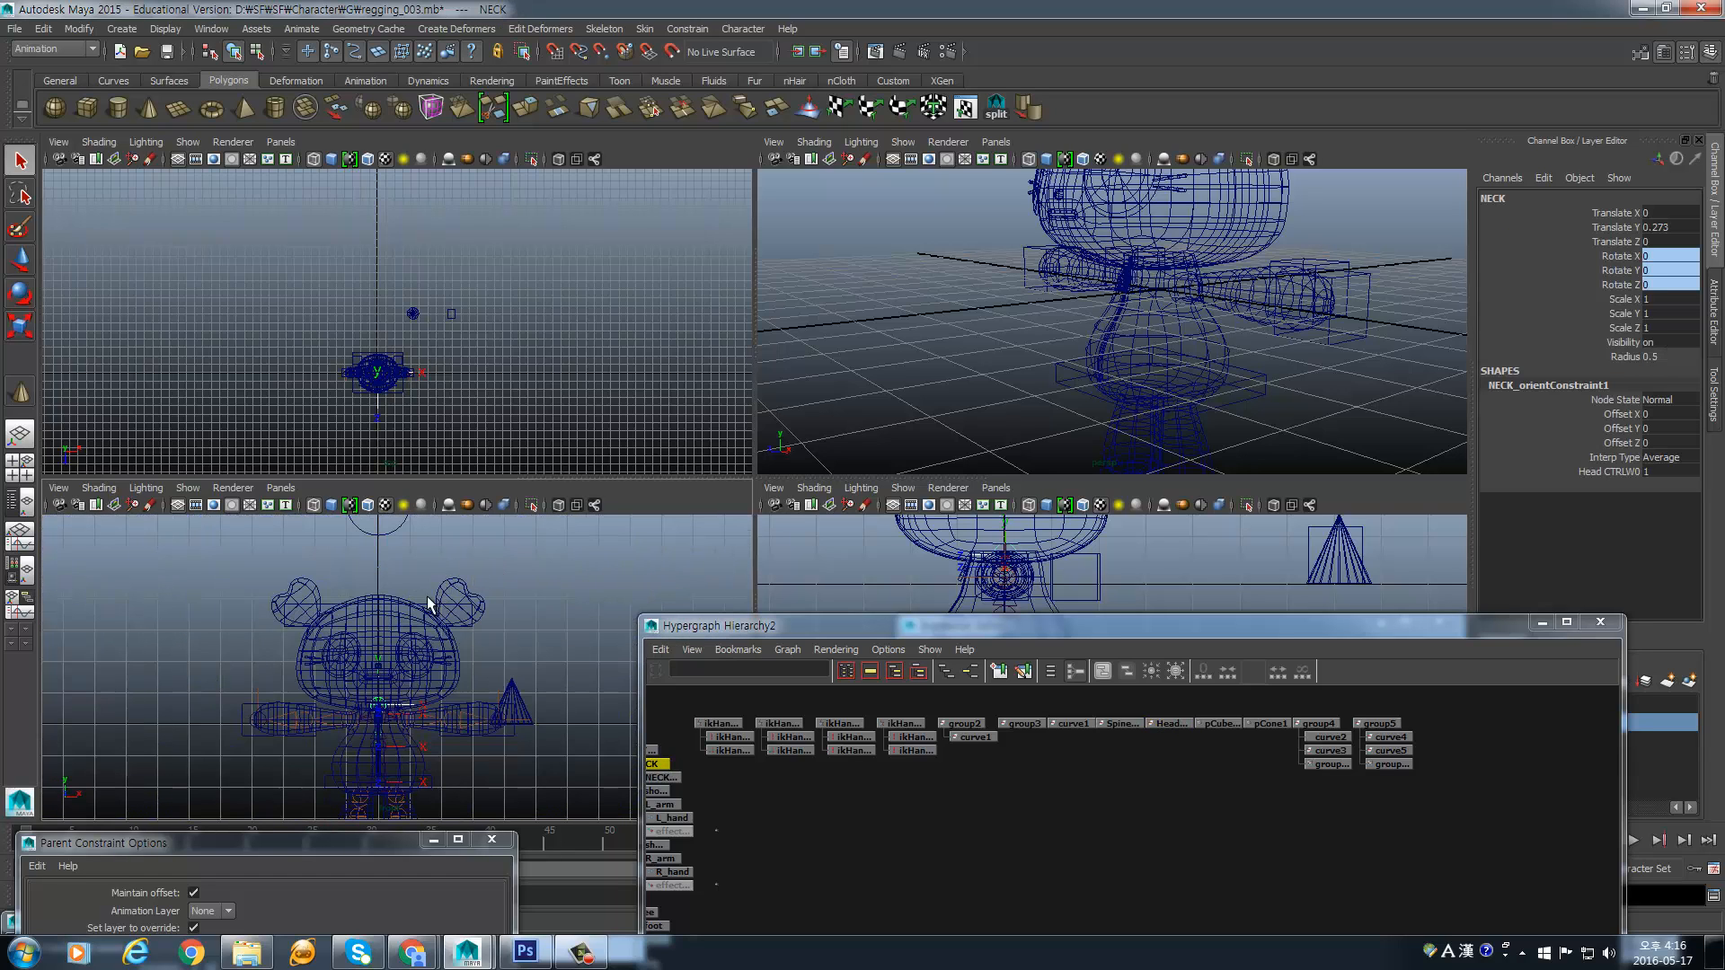
left_click_drag(1042, 291, 1265, 251, "alt")
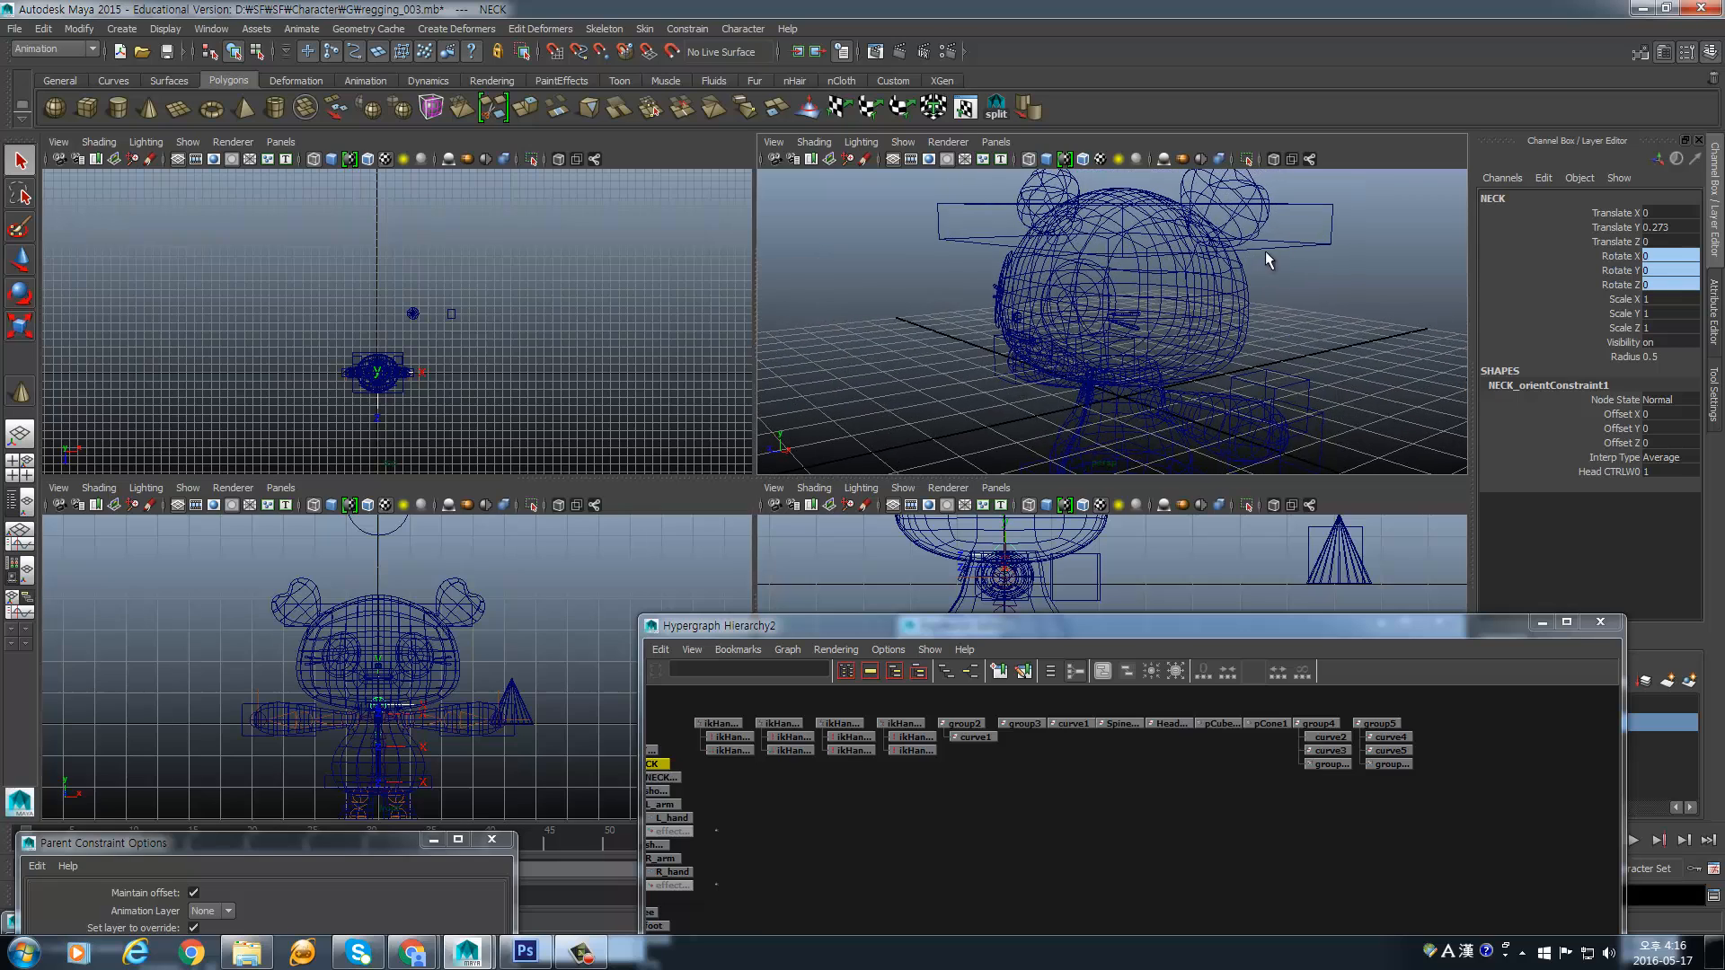
left_click(1324, 212, "shift")
left_click(689, 30)
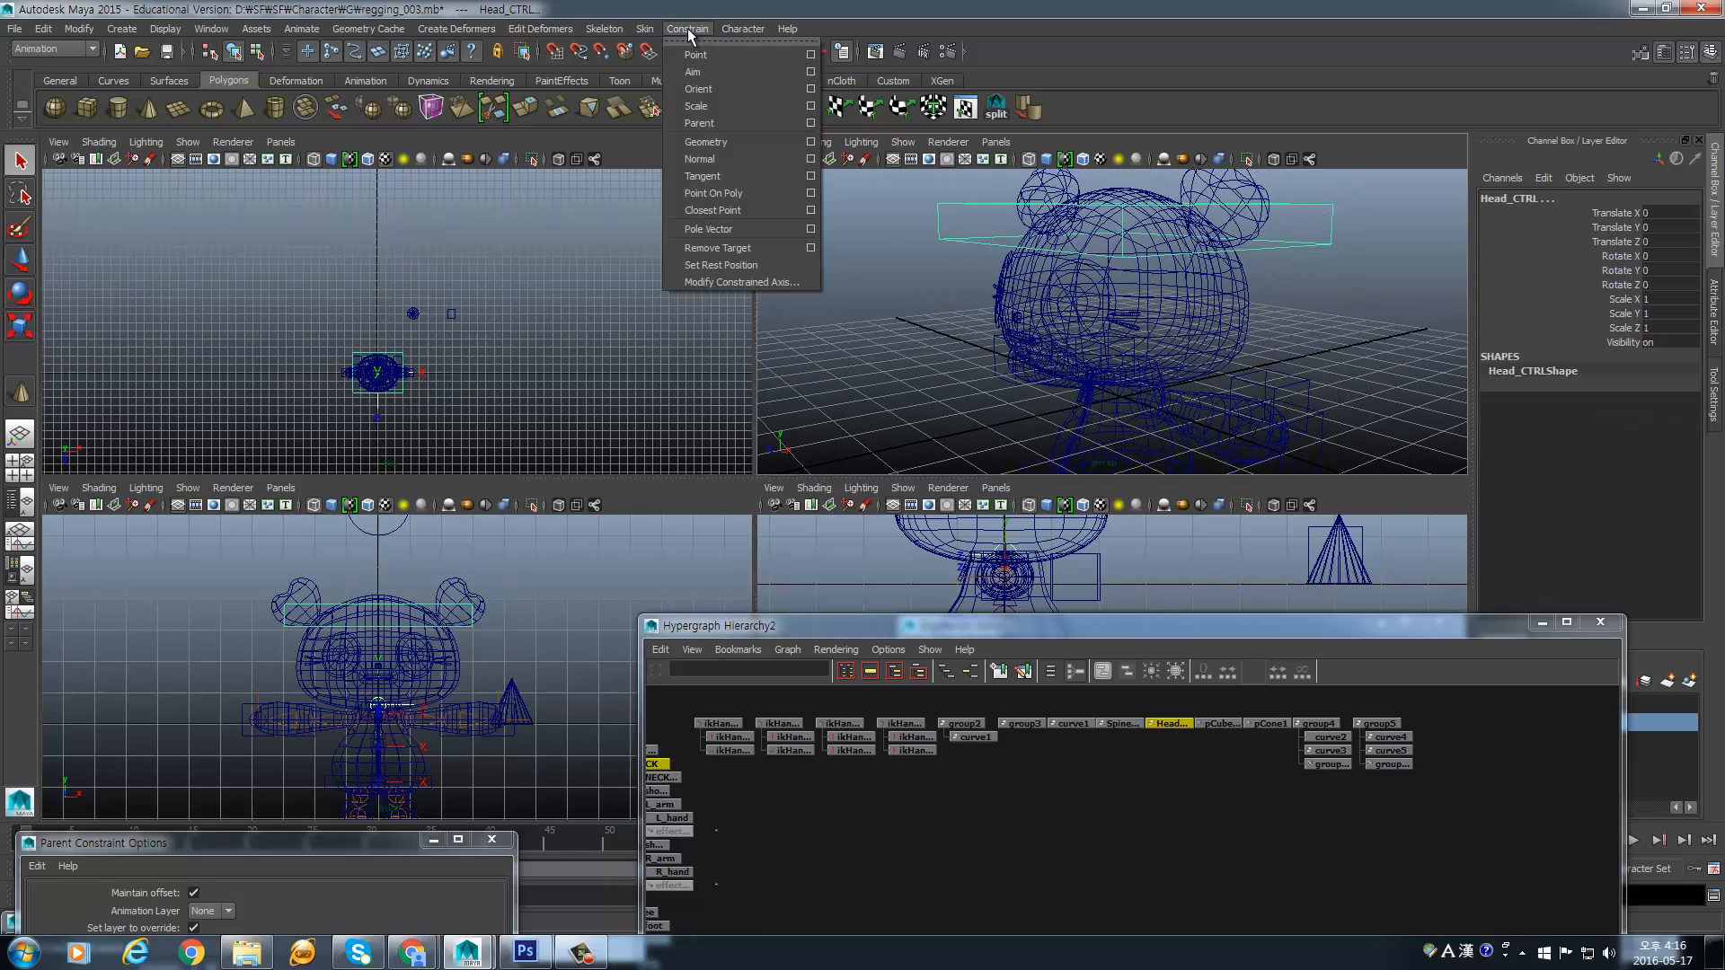
left_click(705, 58)
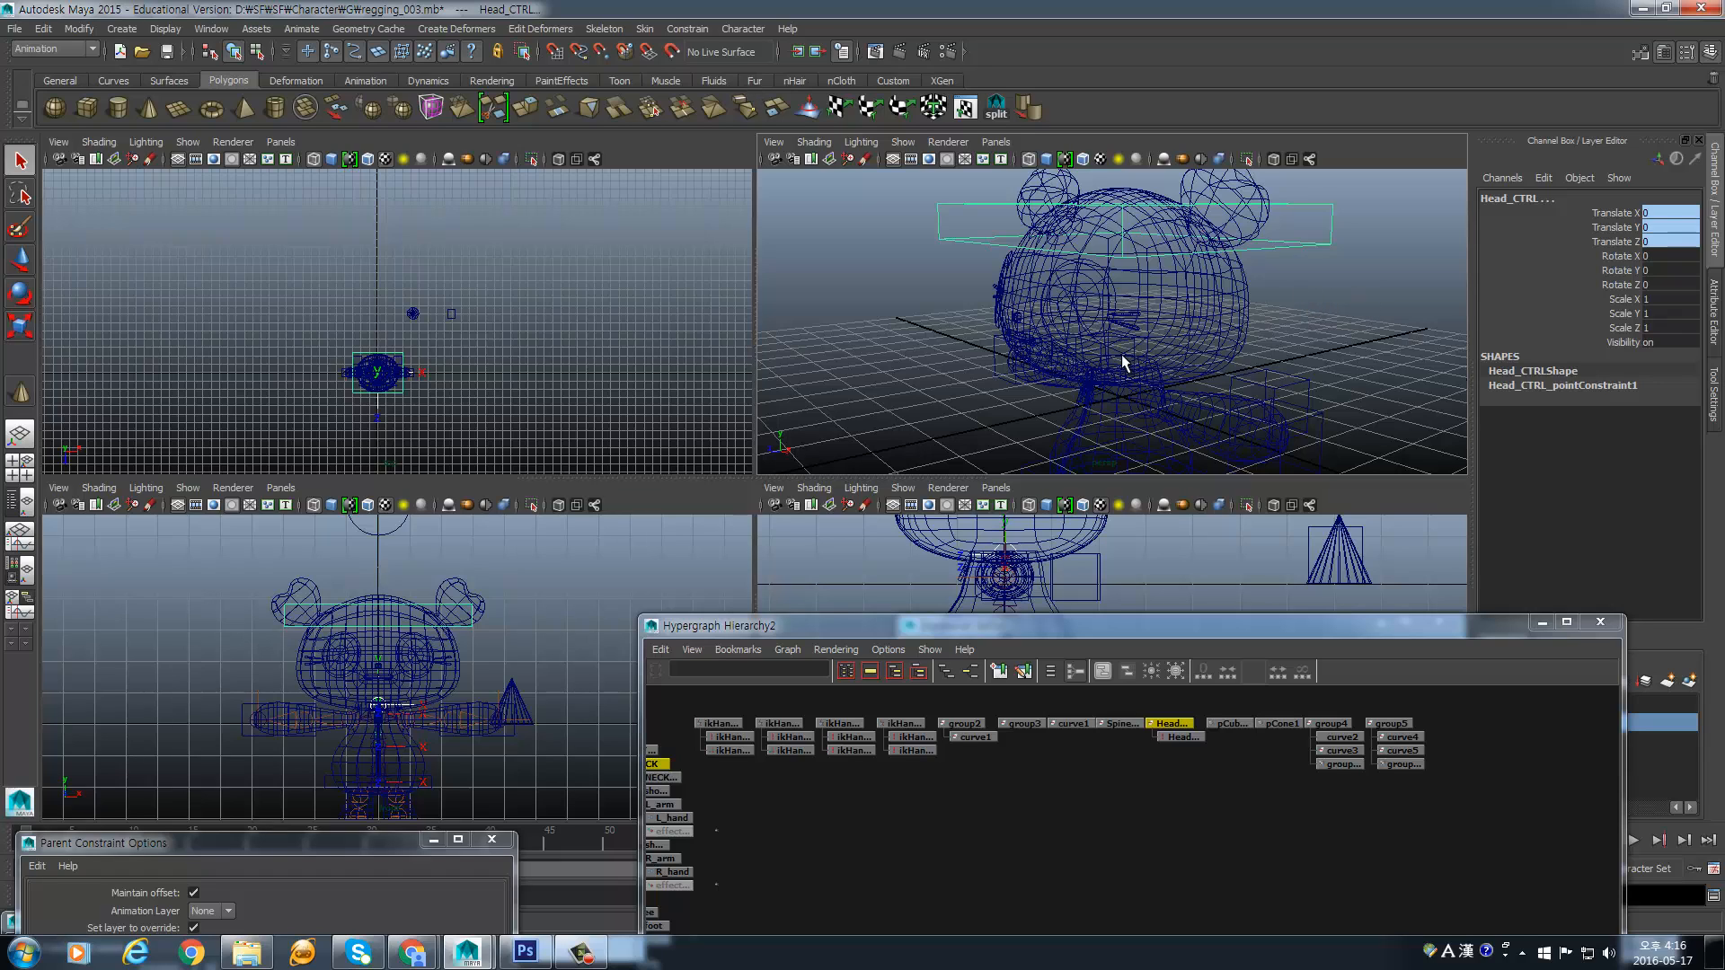
- Enlarge the perspective view, move the Hypergraph window clear of the character, and select Spine_CTRL to examine what it drives
left_click_drag(1256, 621, 1253, 718)
middle_click_drag(1146, 321, 1156, 260, "alt")
key("space")
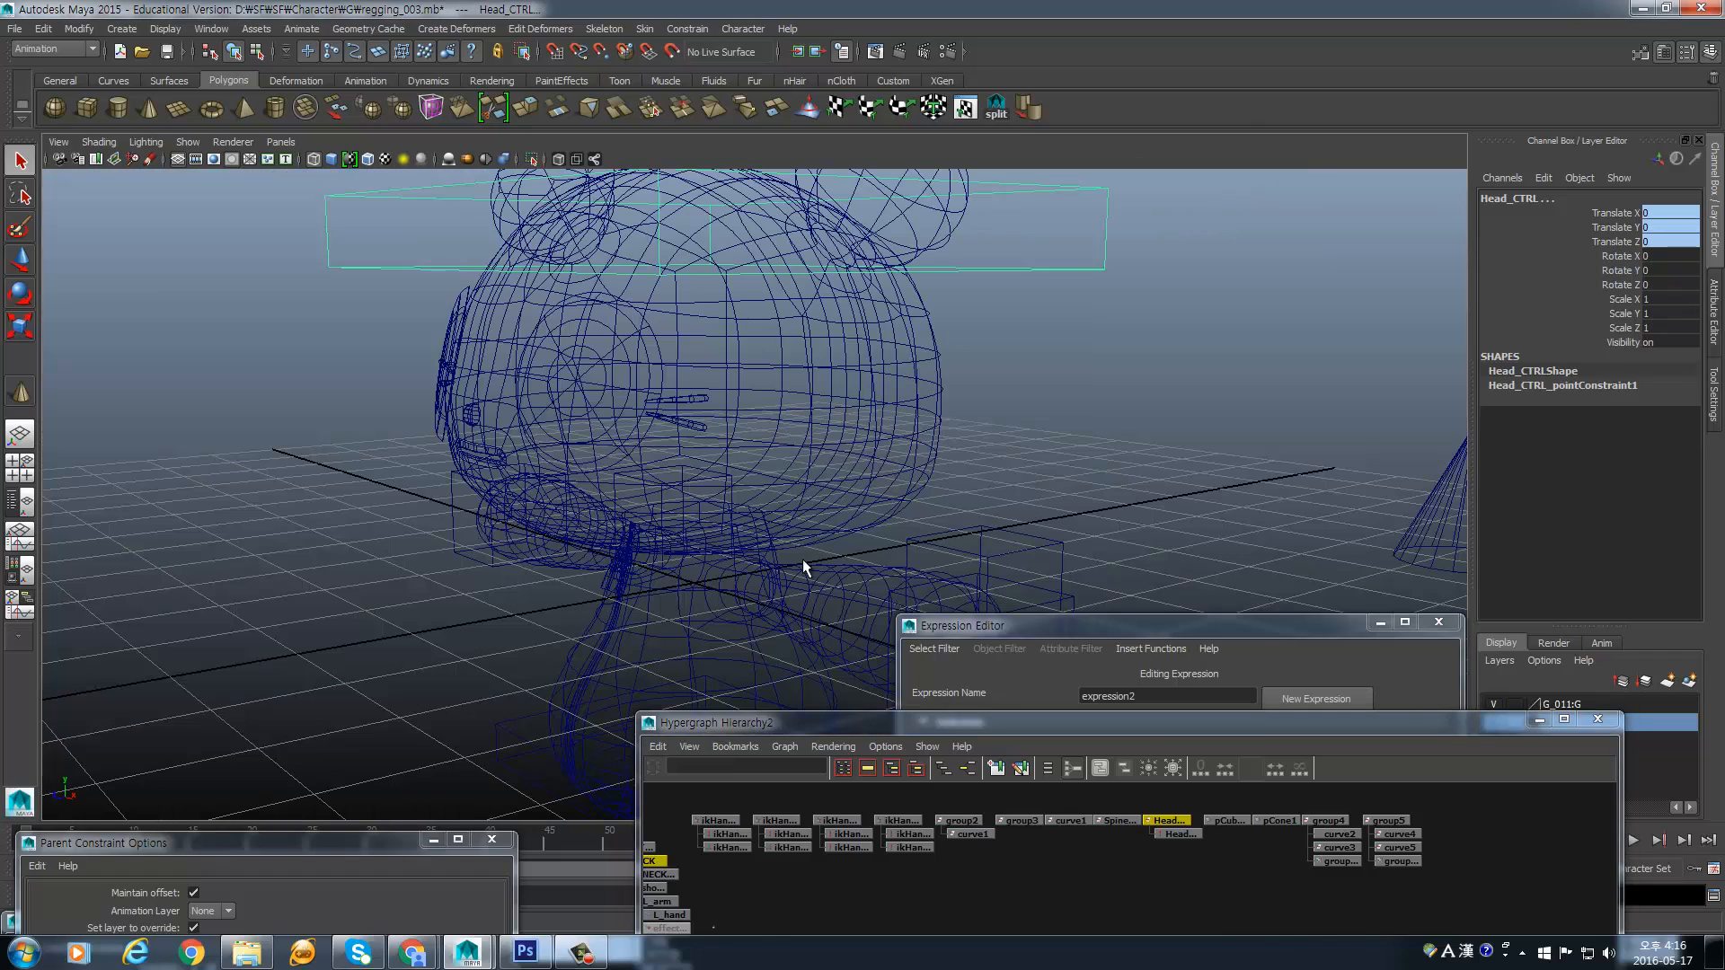
left_click_drag(1136, 726, 1239, 324)
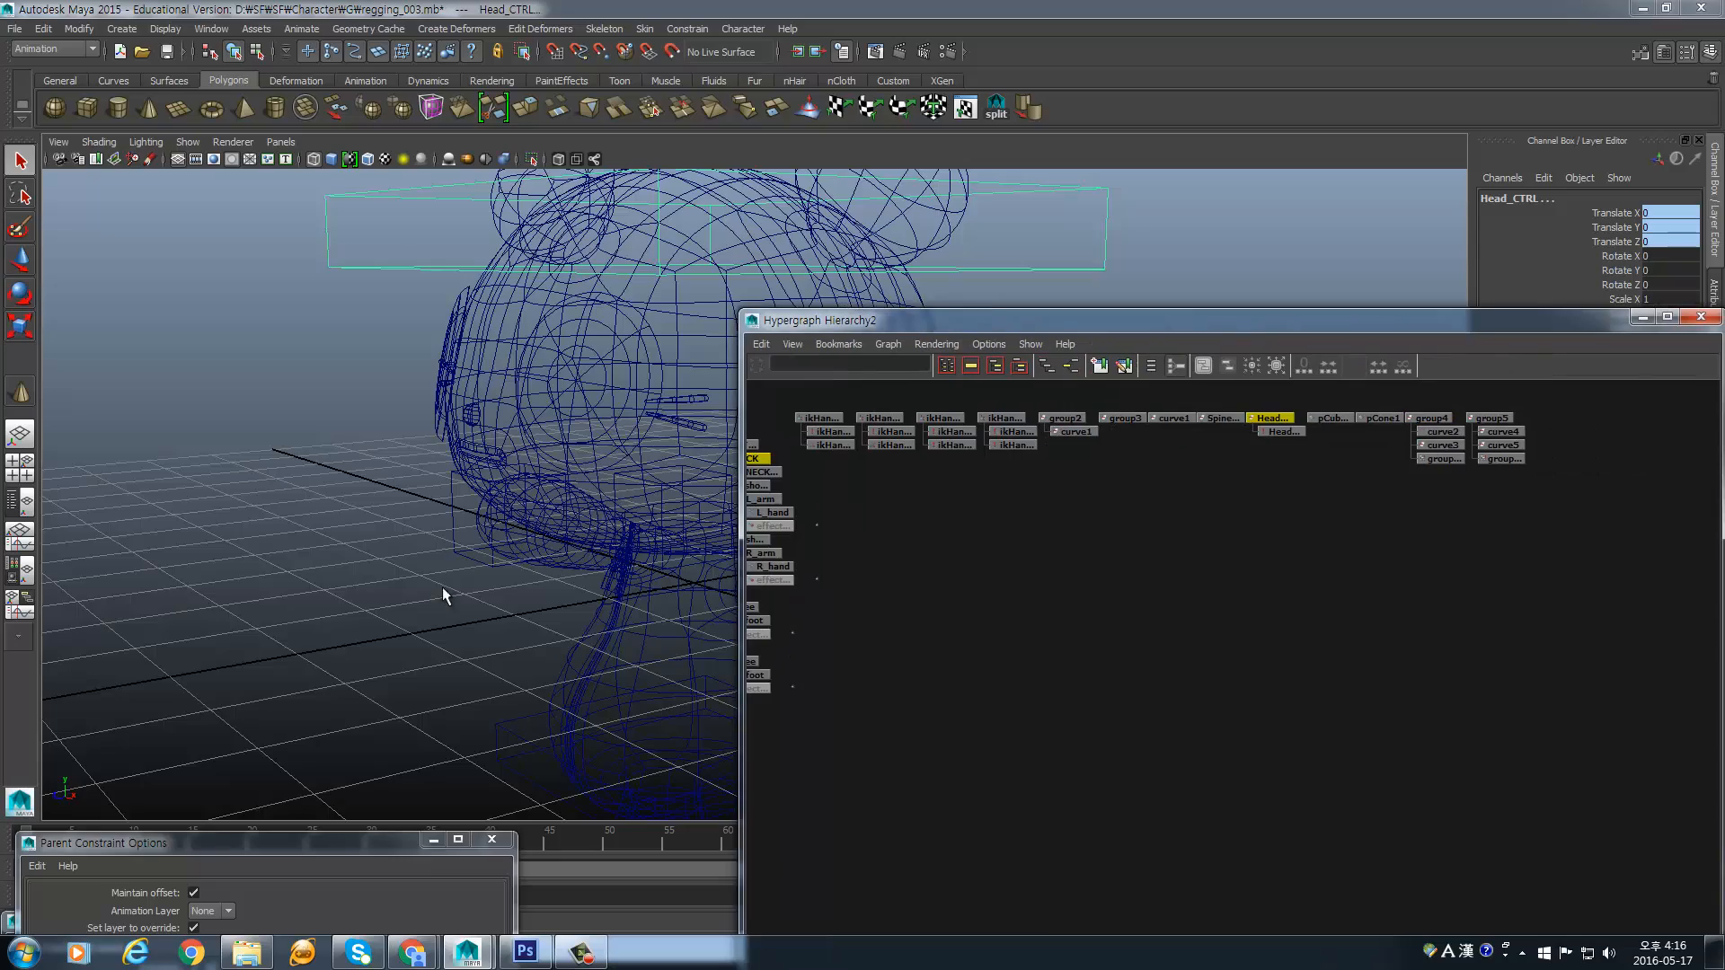
middle_click_drag(442, 586, 406, 571, "alt")
scroll(405, 571, "down", 4)
middle_click_drag(516, 601, 401, 531, "alt")
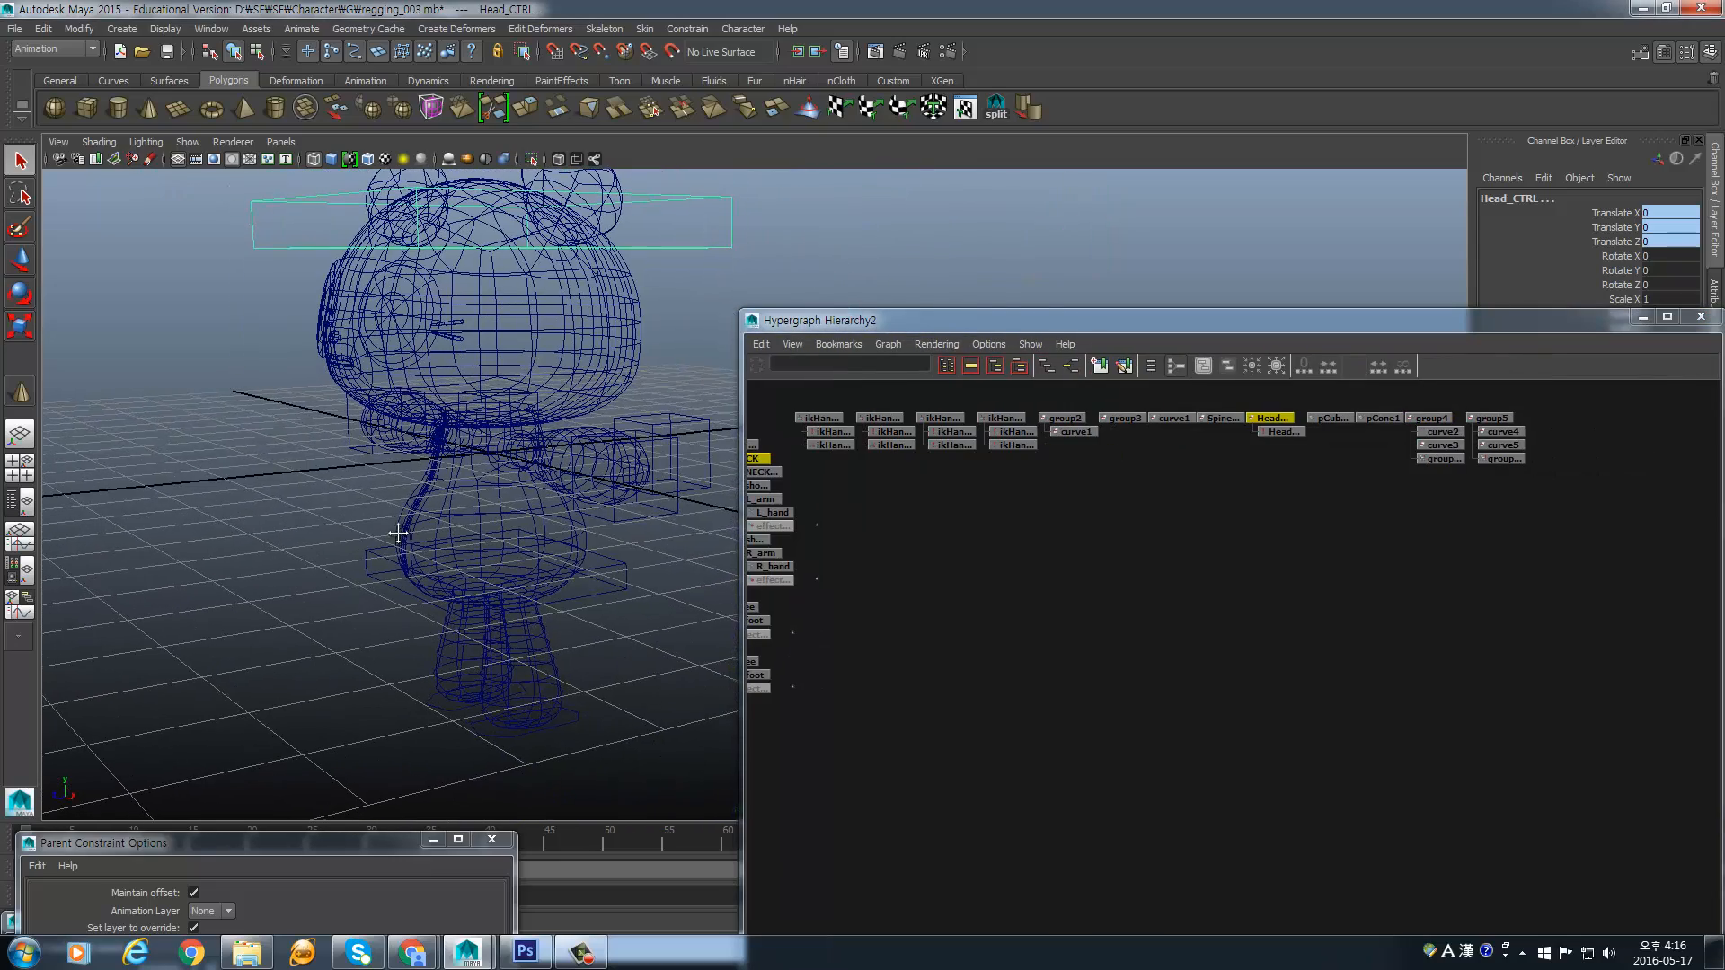
left_click(602, 552)
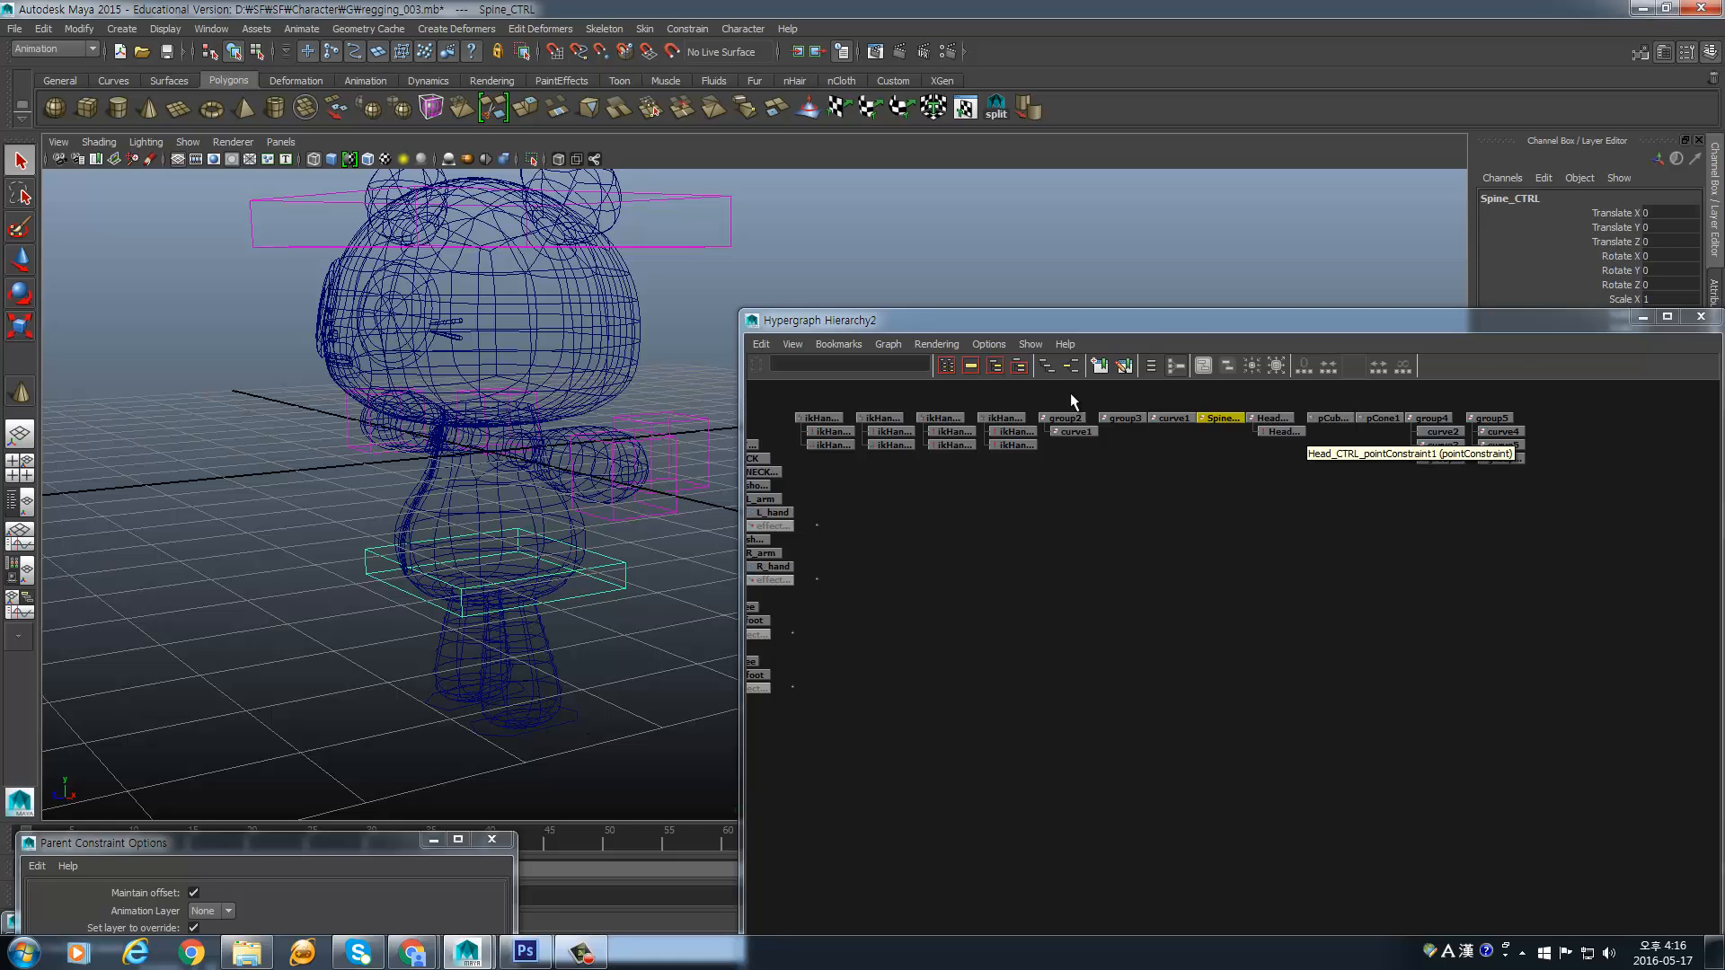
- Create a NURBS circle around the hips, snap it to Translate Y -1.856, and freeze its transformations
left_click_drag(1164, 324, 1184, 515)
left_click_drag(490, 561, 493, 512, "alt")
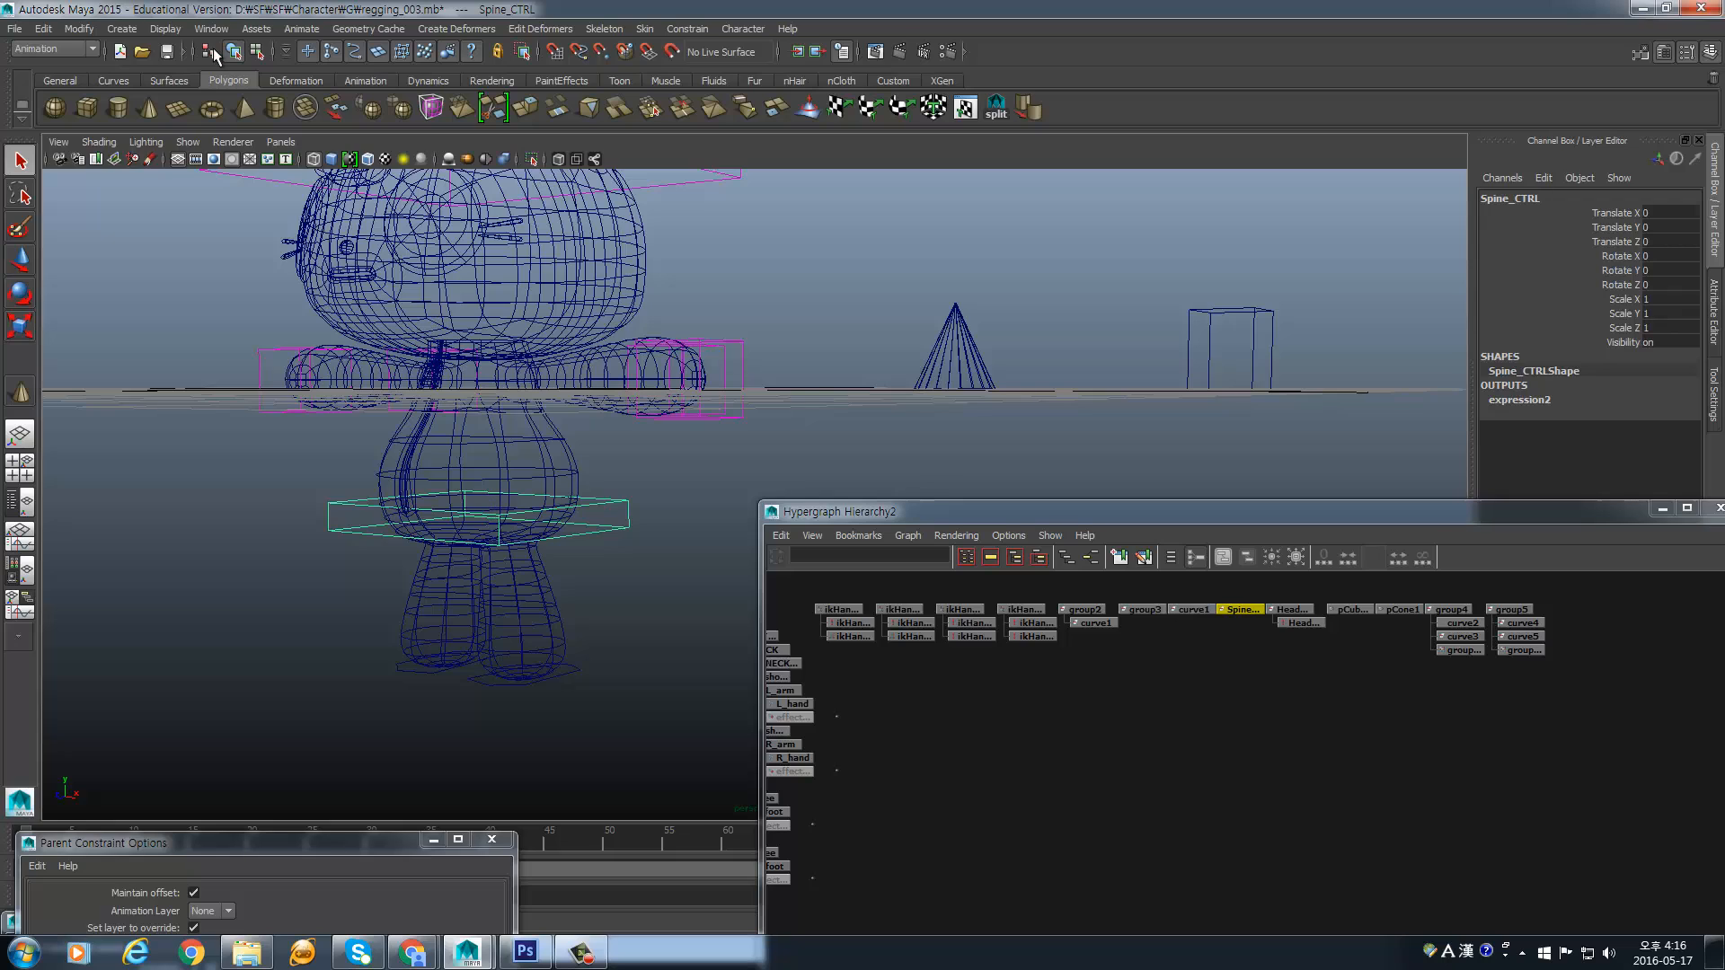
left_click(122, 30)
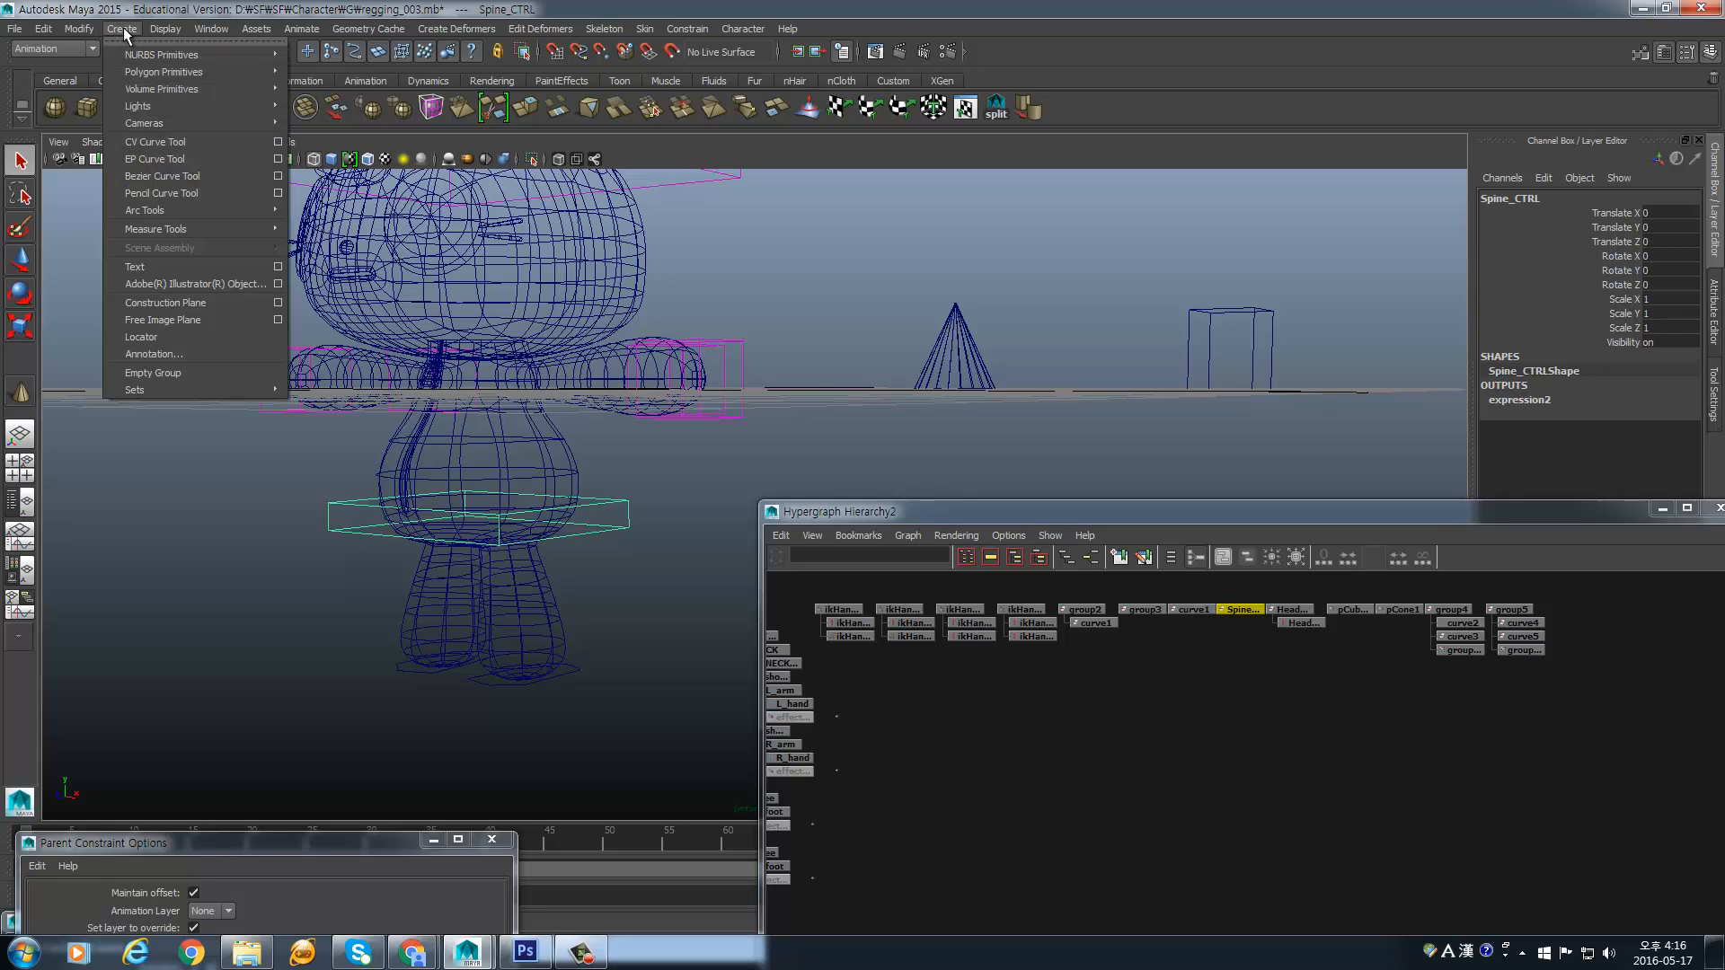
mouse_move(162, 55)
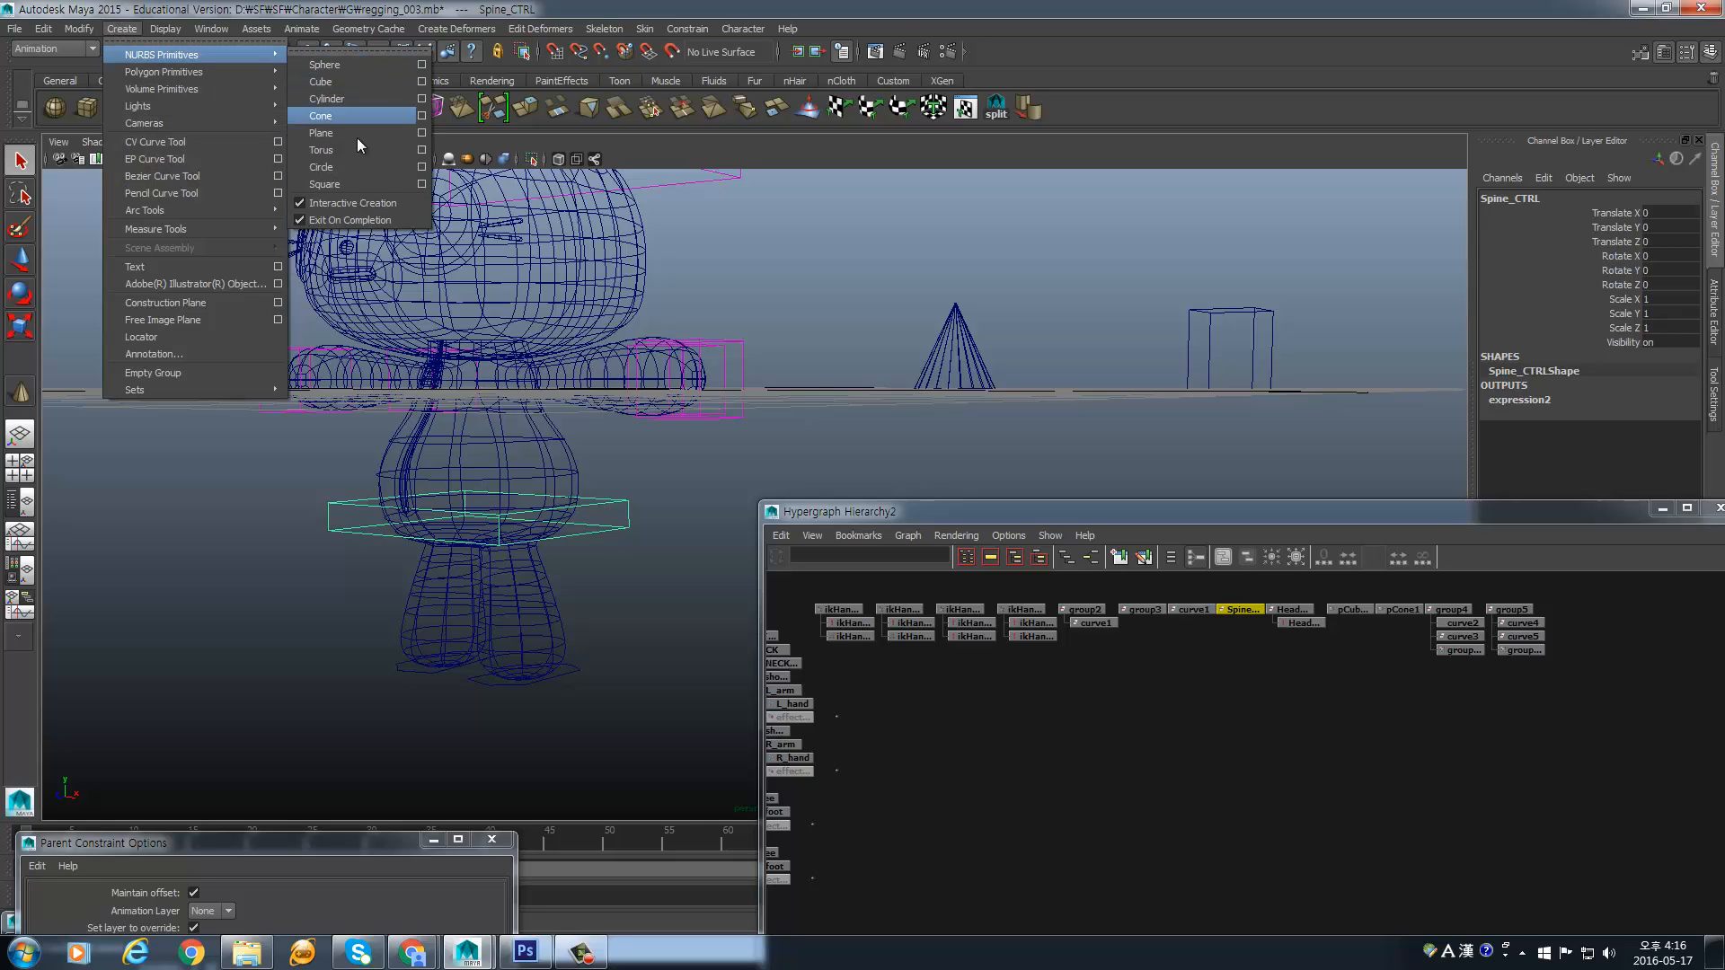
left_click(347, 166)
left_click_drag(490, 485, 429, 500, "alt")
key("x")
key("w")
left_click(79, 29)
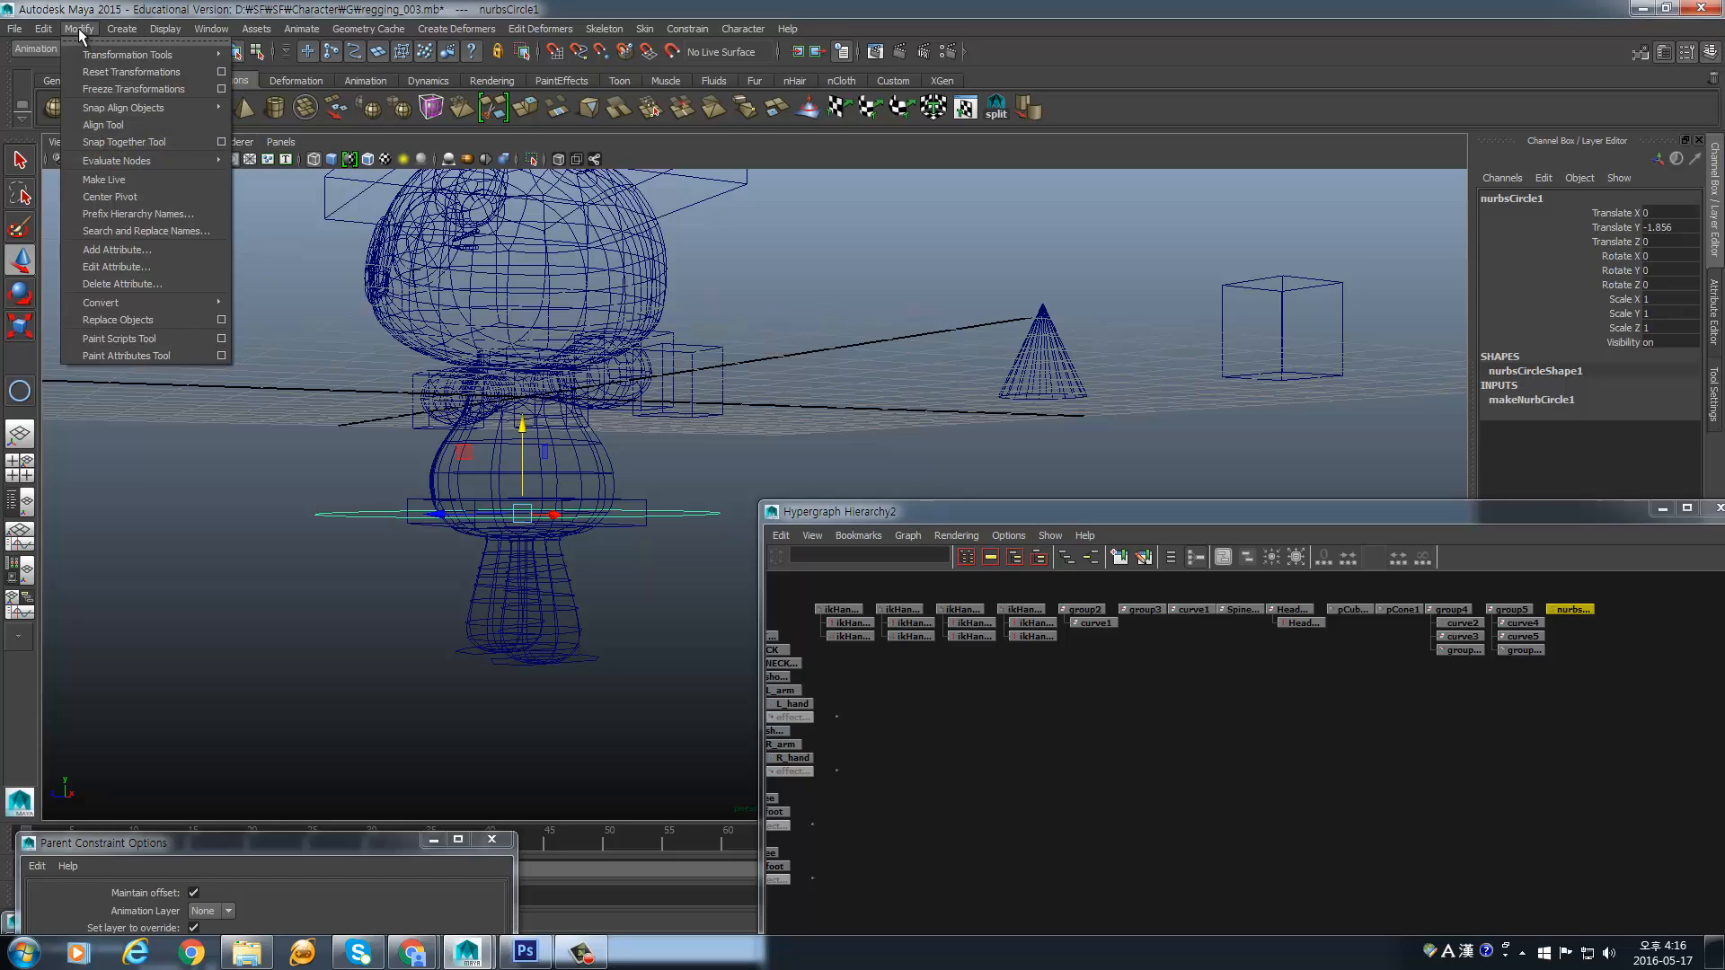
left_click(131, 89)
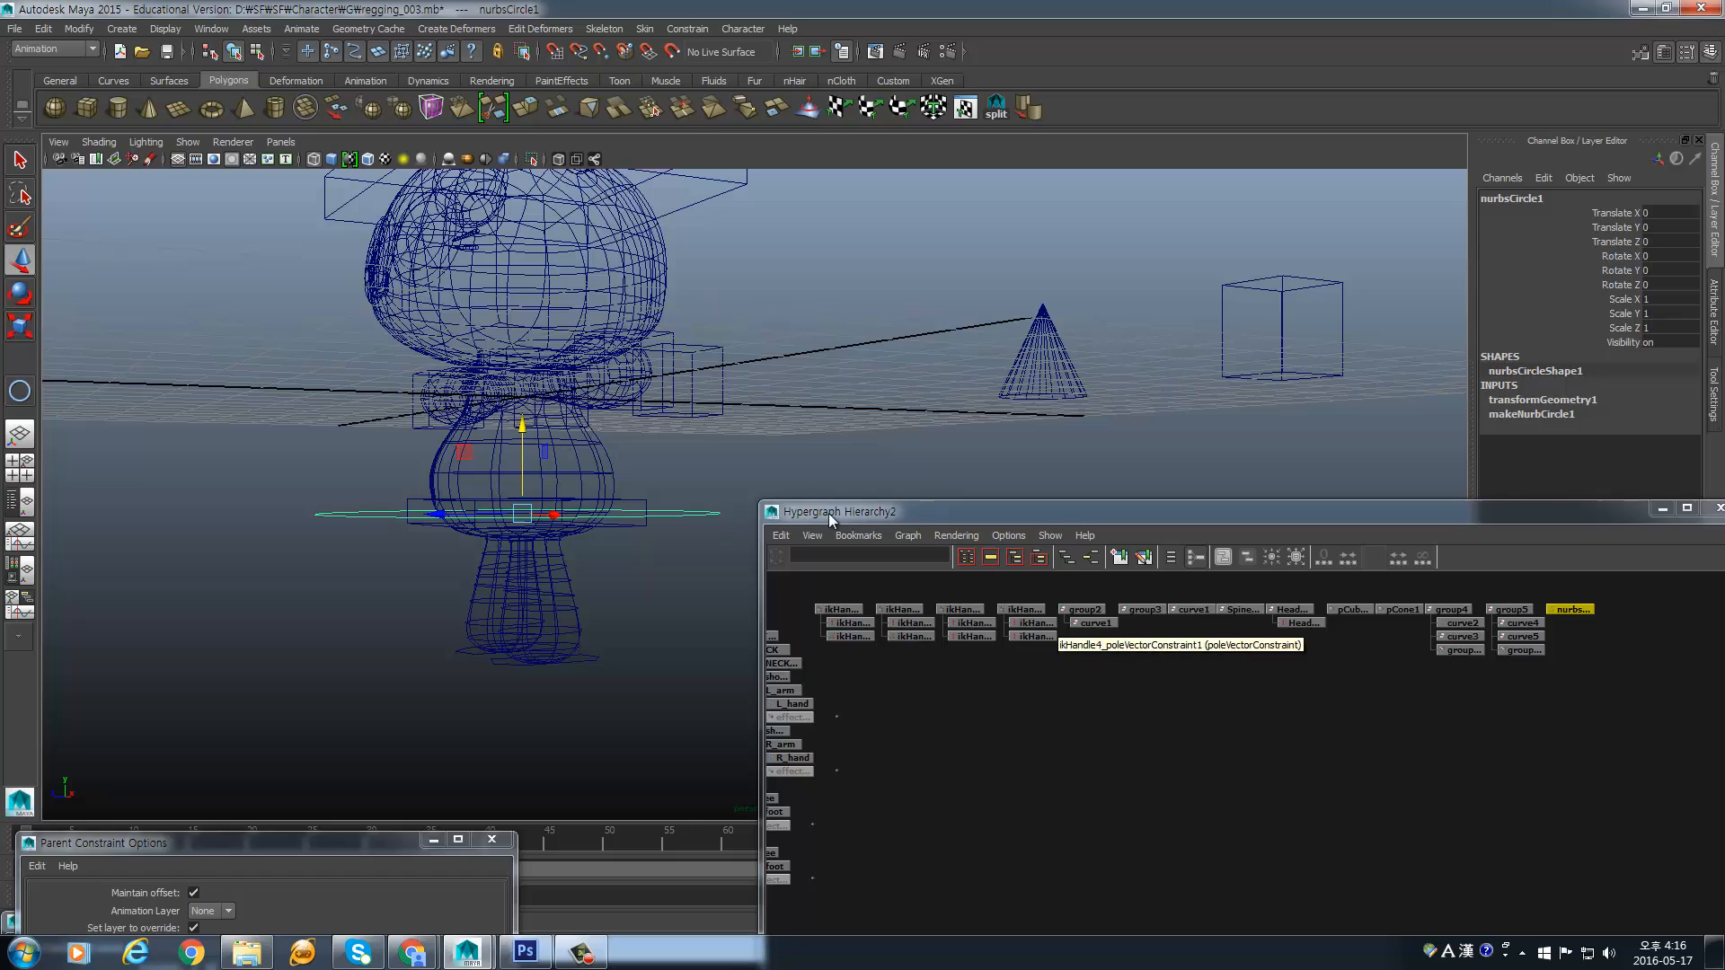
- Parent the two foot control curves under the new hip circle
left_click_drag(577, 491, 600, 652, "alt")
left_click(454, 639)
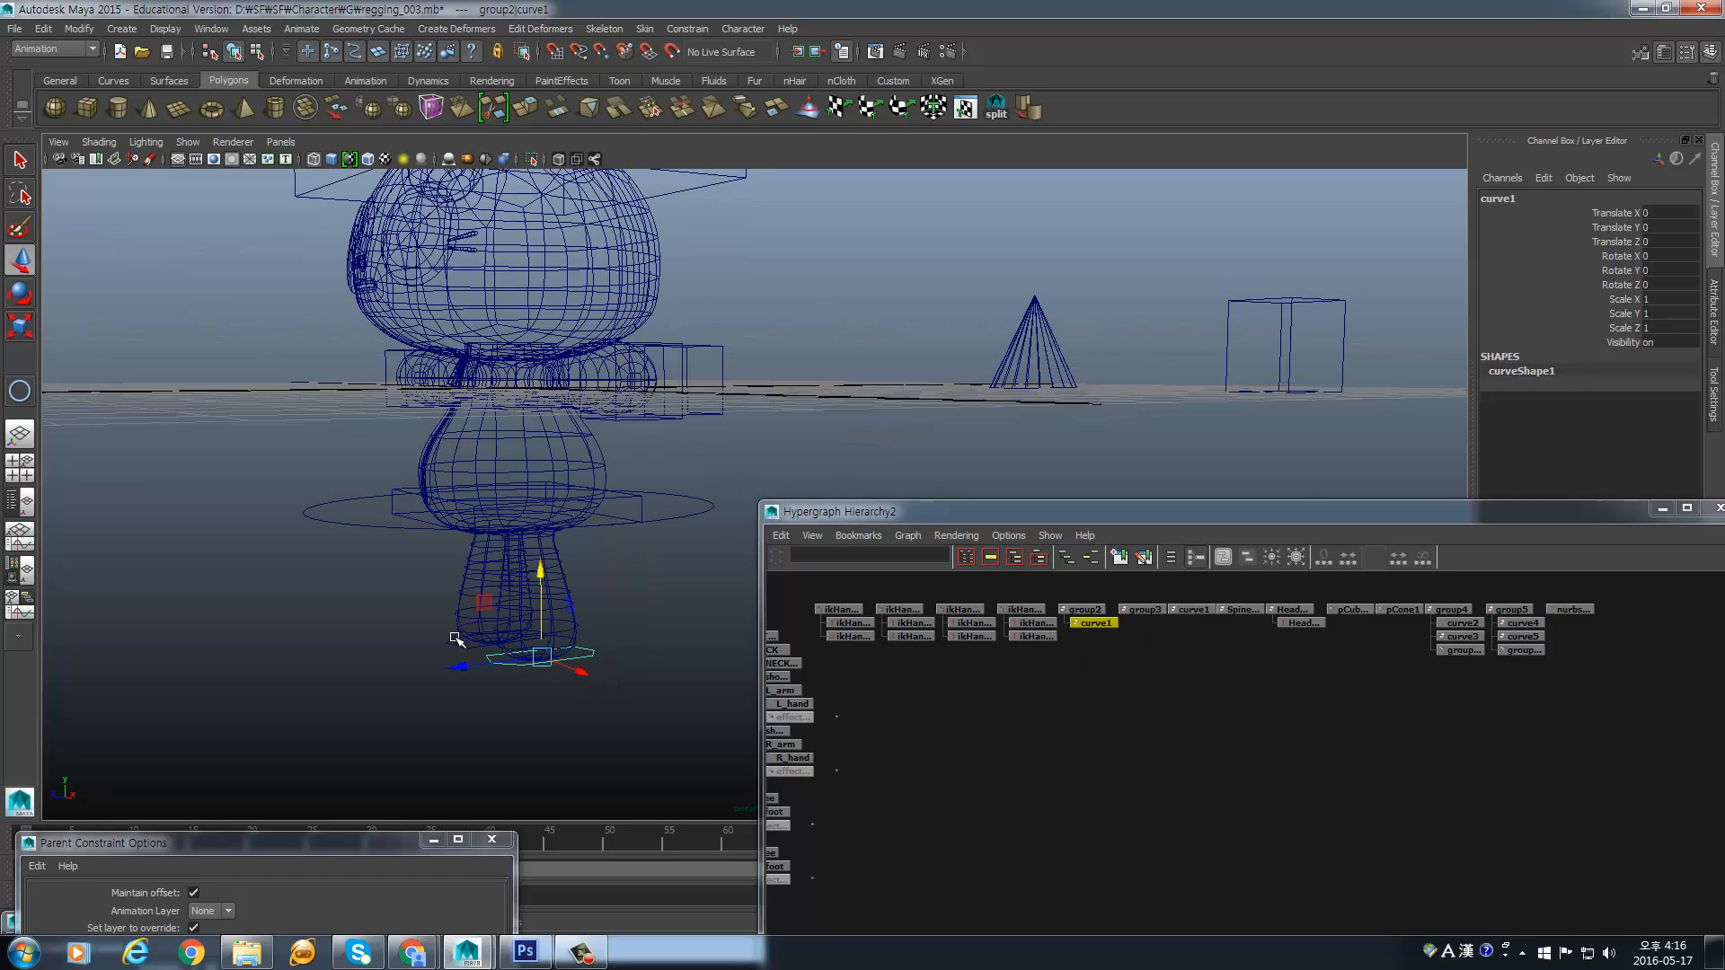
left_click(456, 640, "shift")
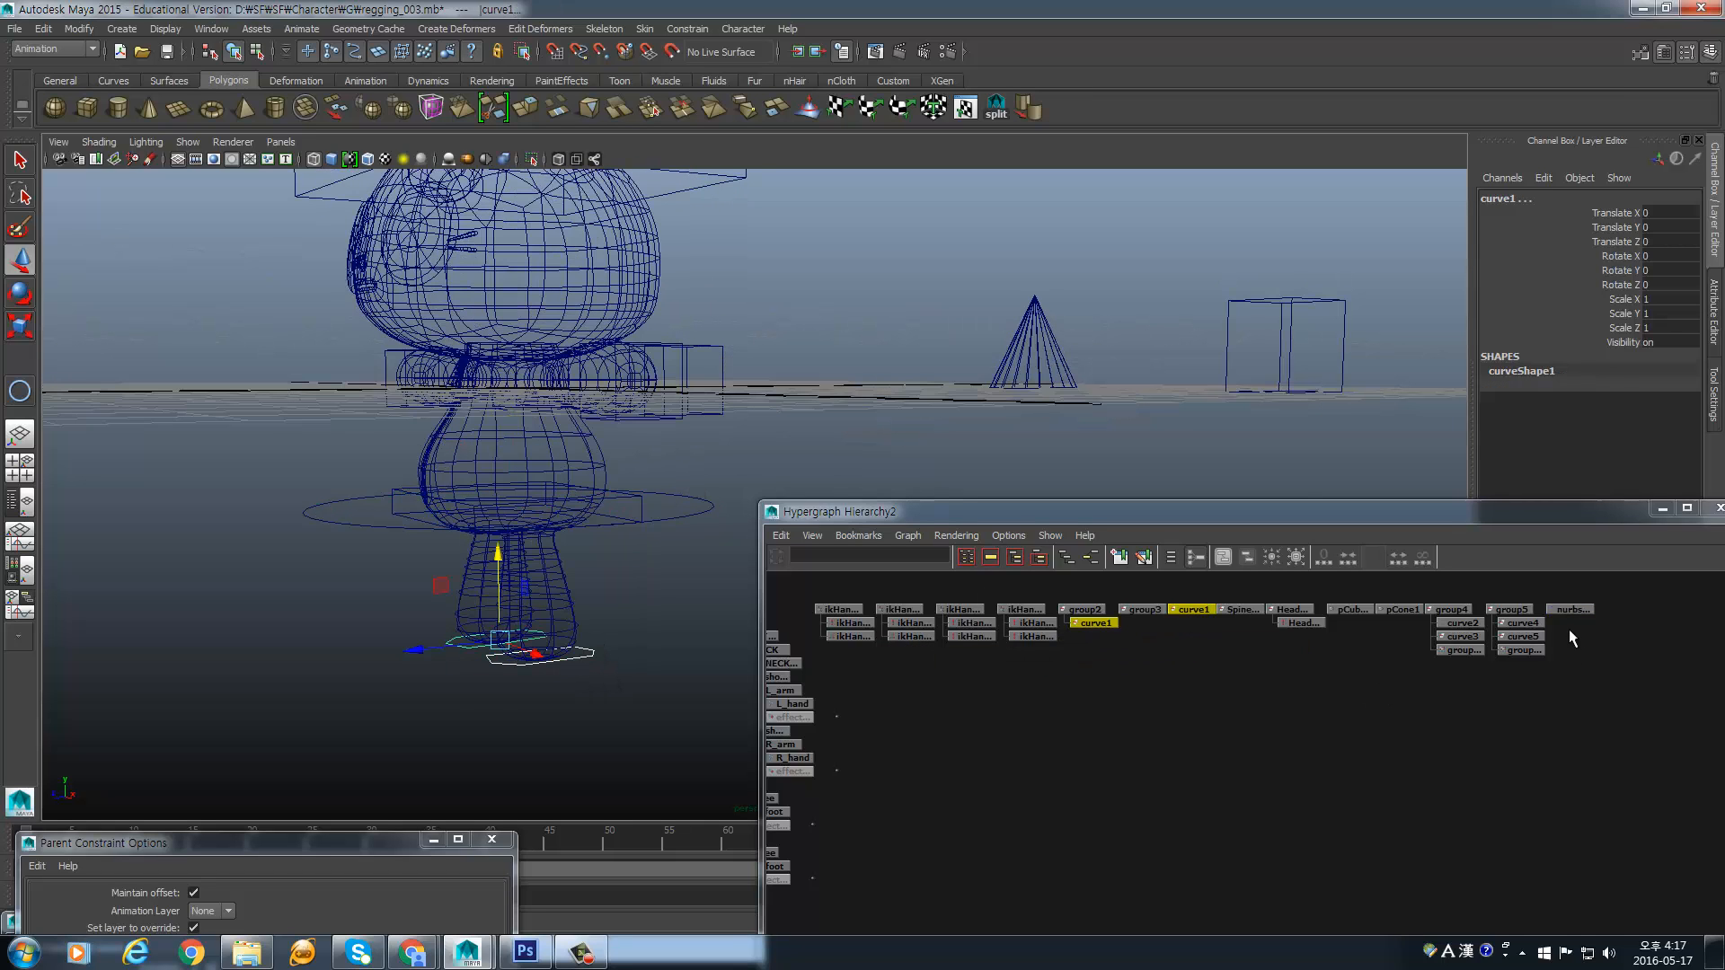
left_click(1582, 607, "shift")
key("p")
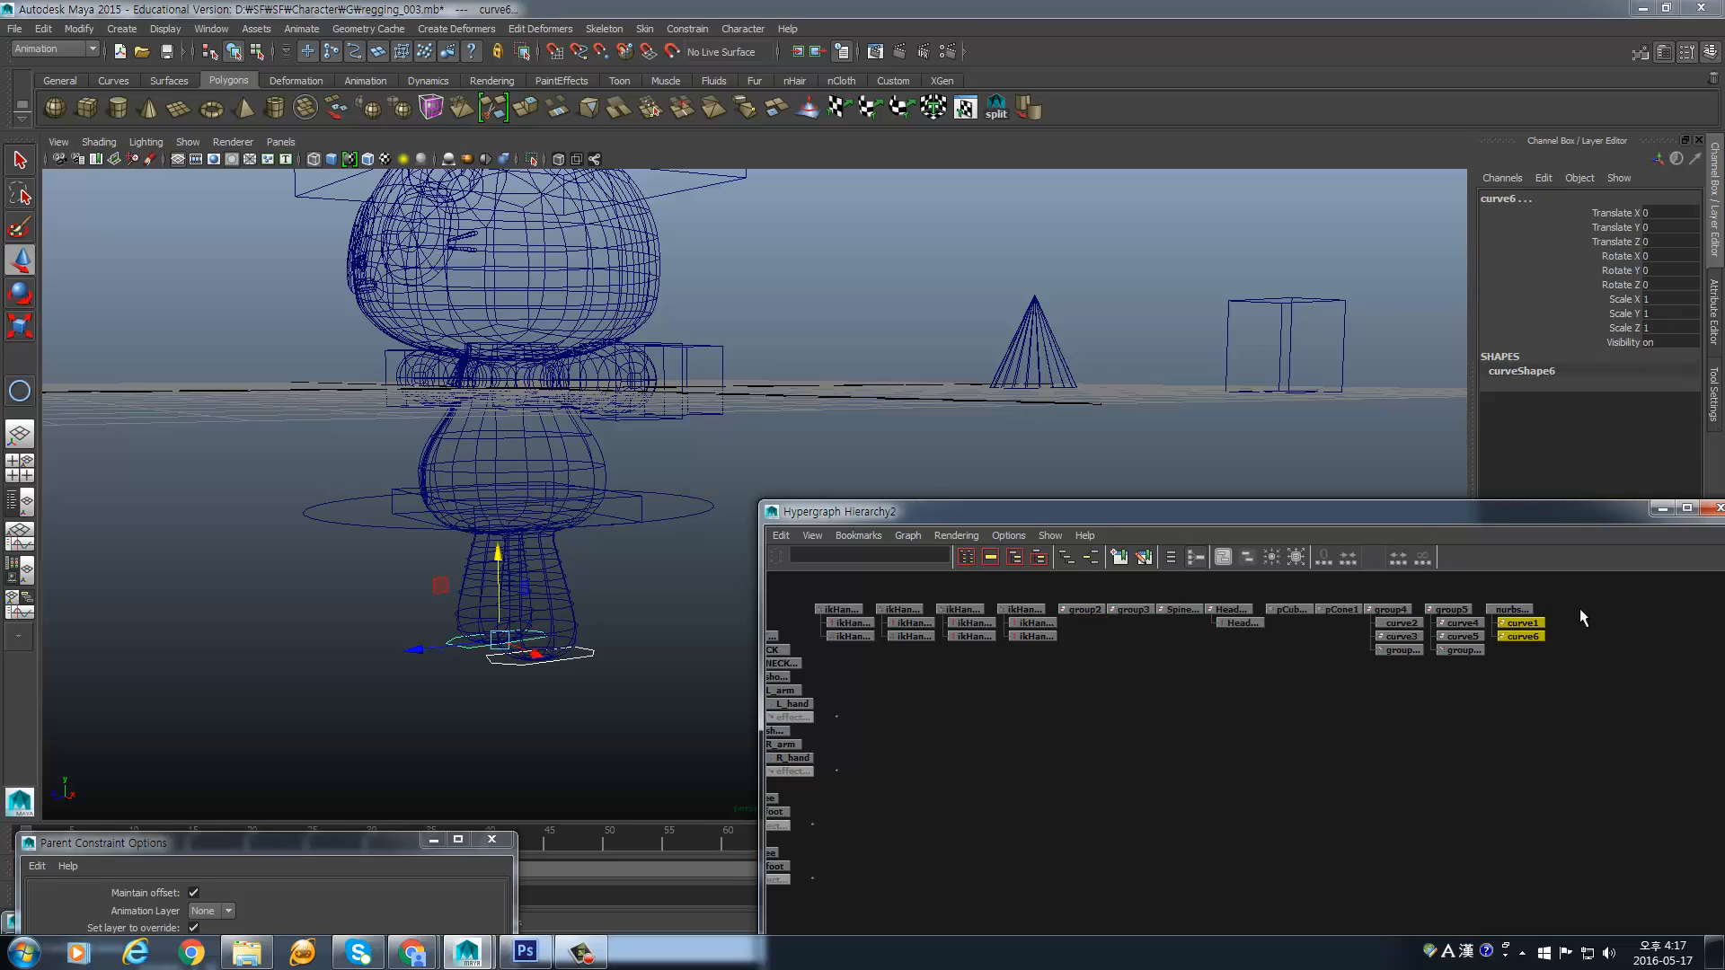
- Parent Spine_CTRL and the arm groups group4 and group5 under the hip circle nurbsCircle1
left_click(639, 501)
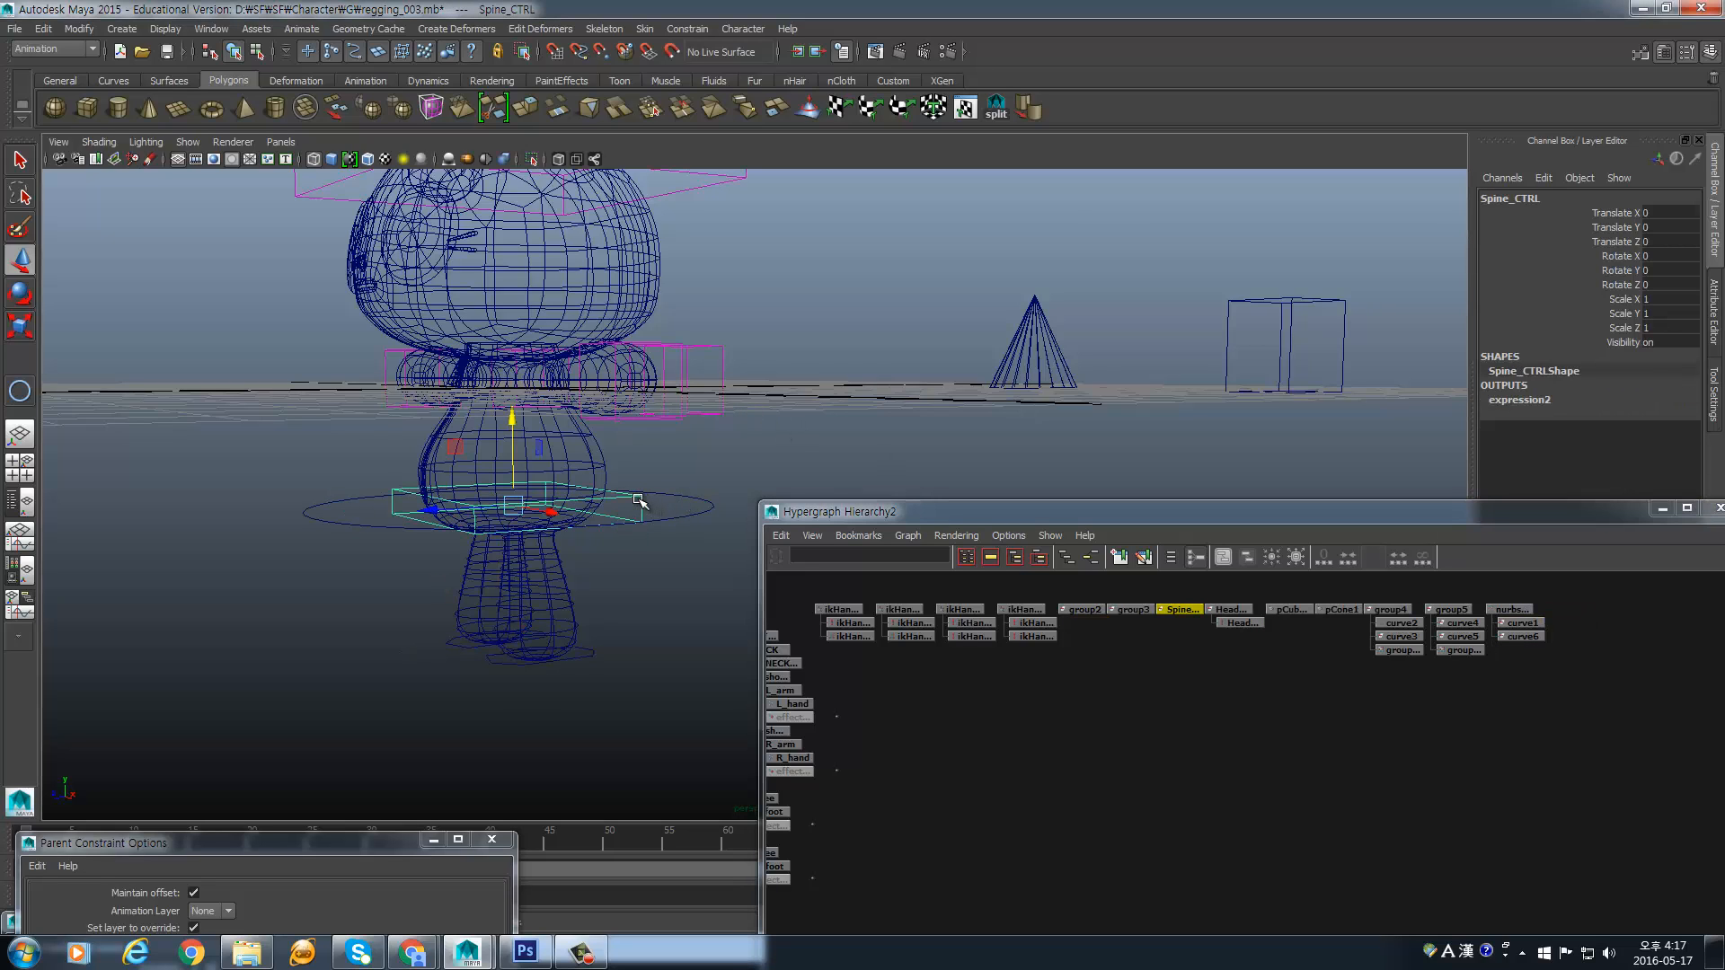
left_click(1519, 609, "shift")
key("p")
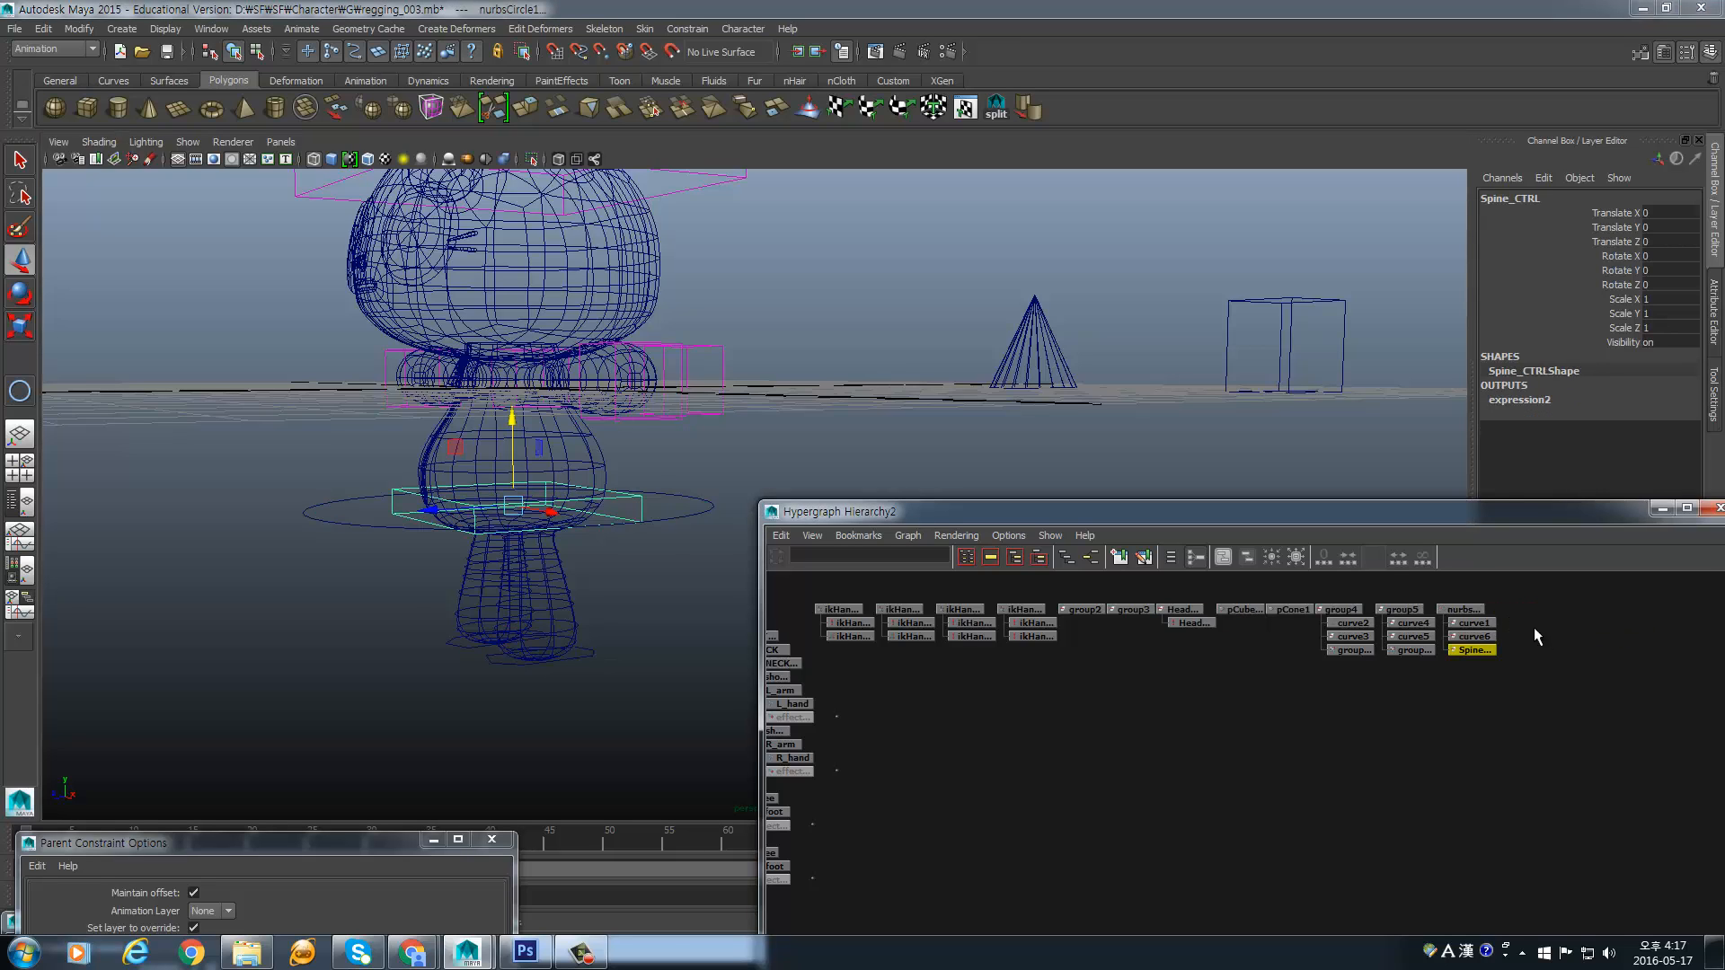
left_click(1337, 610)
left_click(1404, 609, "shift")
left_click(1463, 609, "shift")
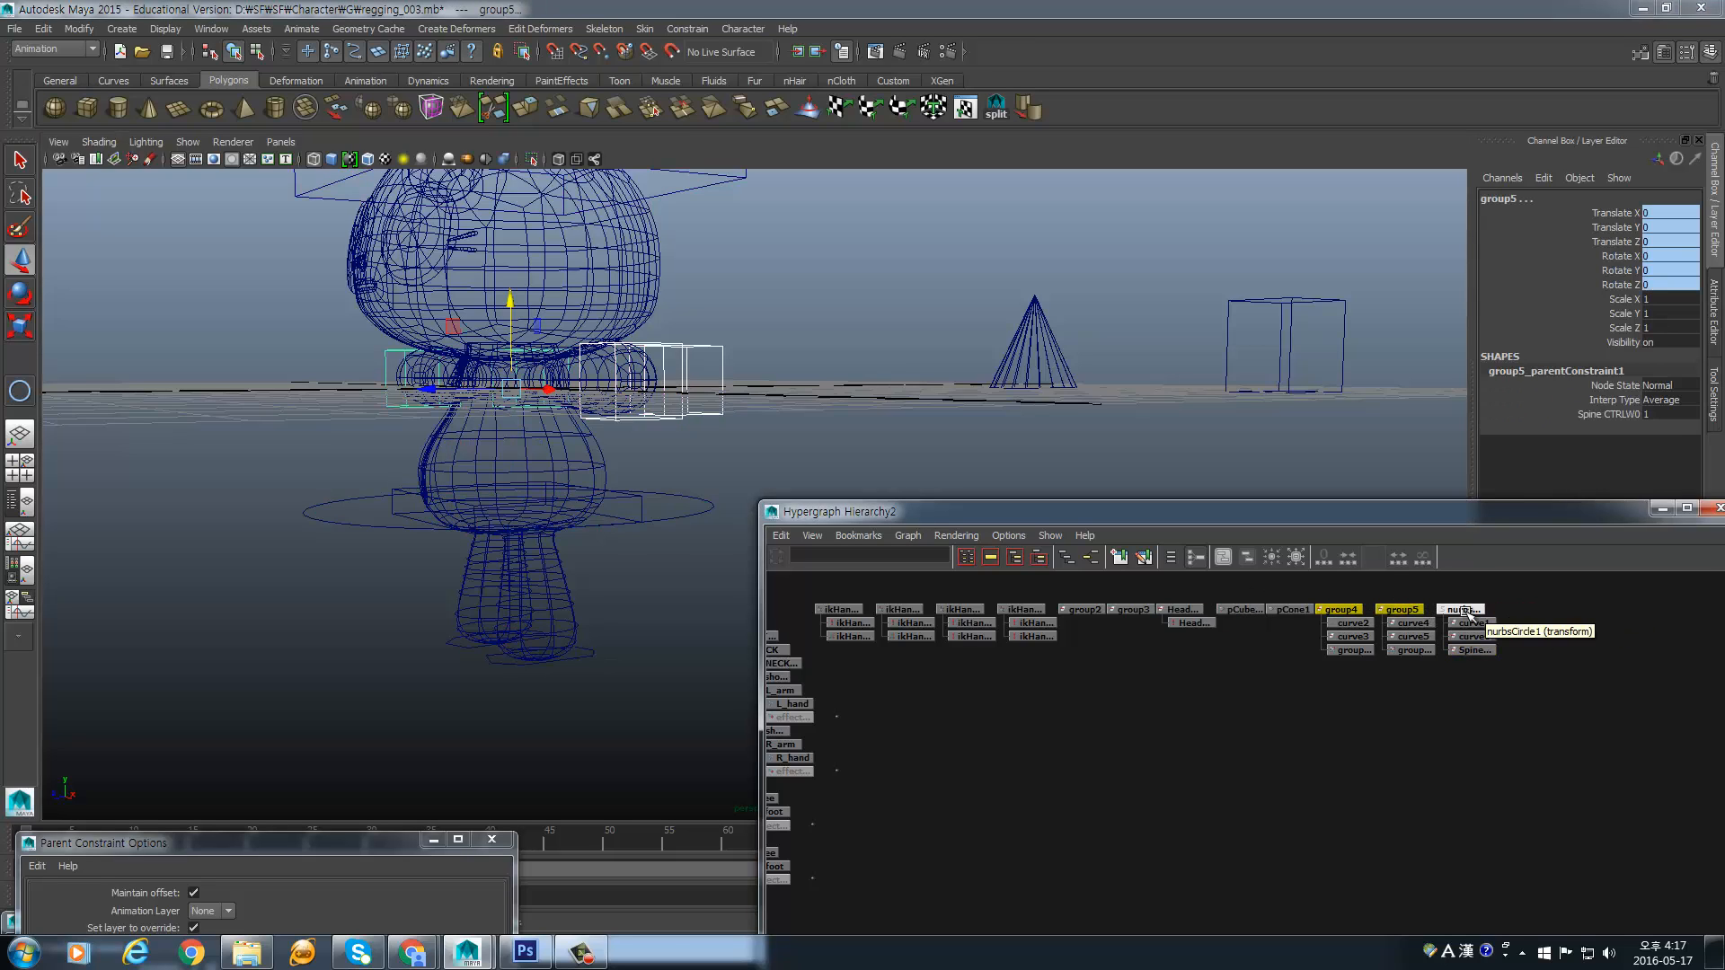
key("p")
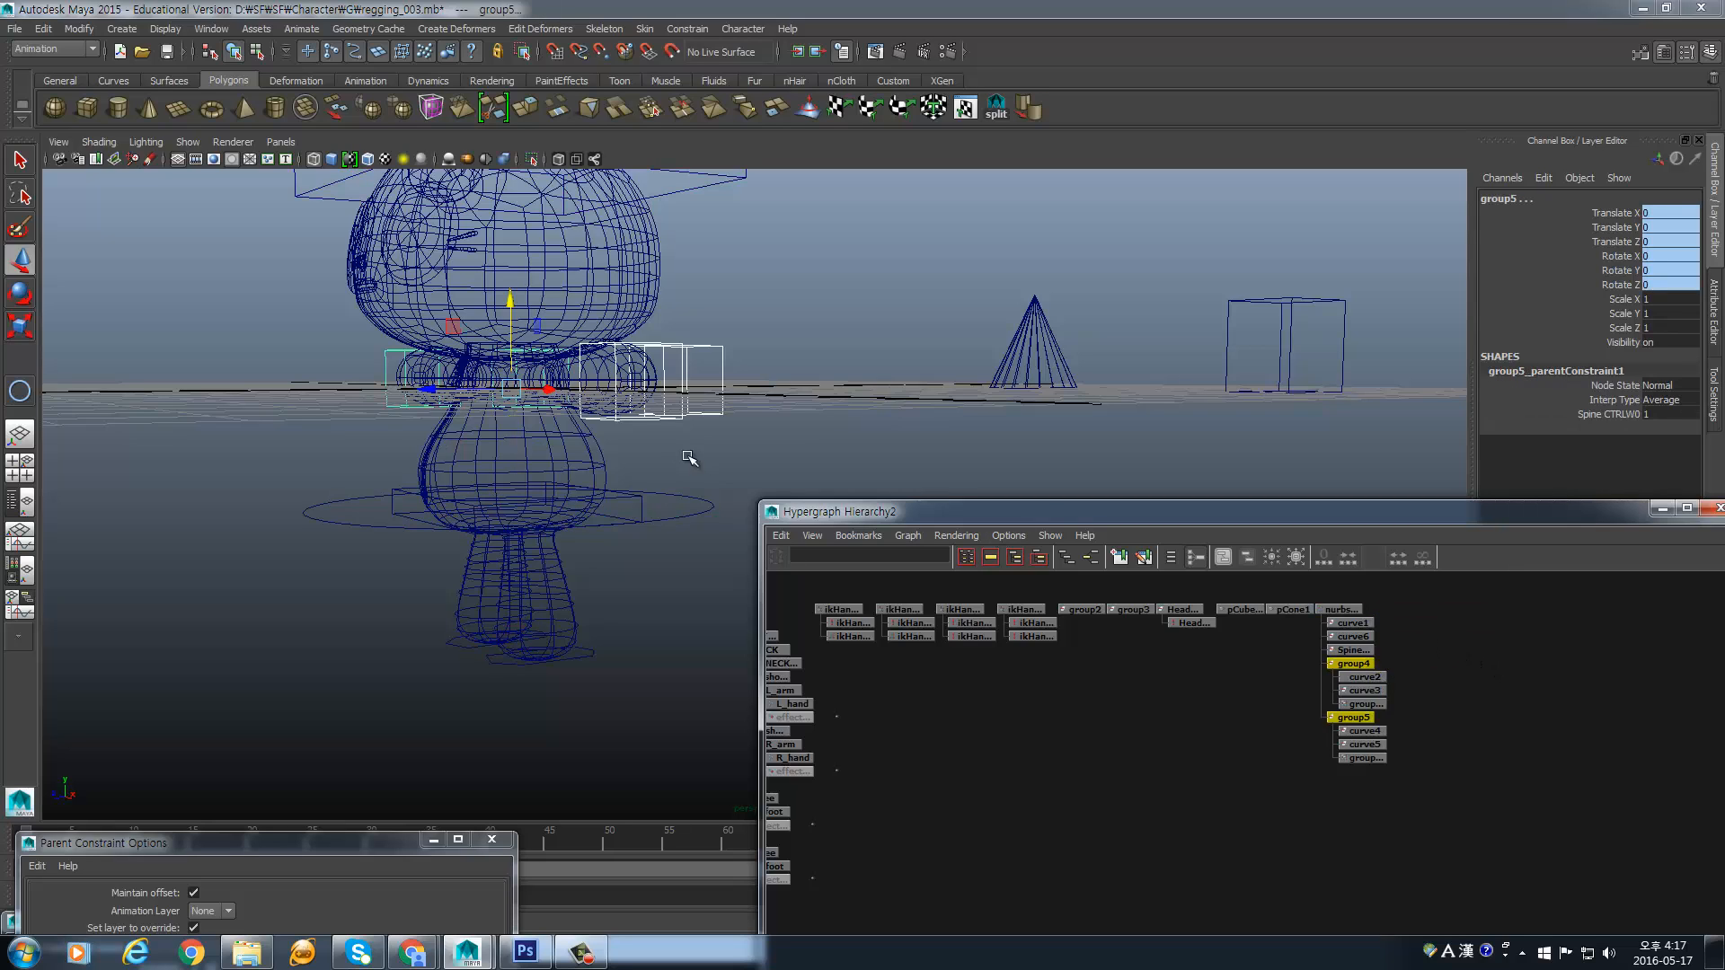
- Delete the cone and cube standing beside the character
left_click(1292, 609)
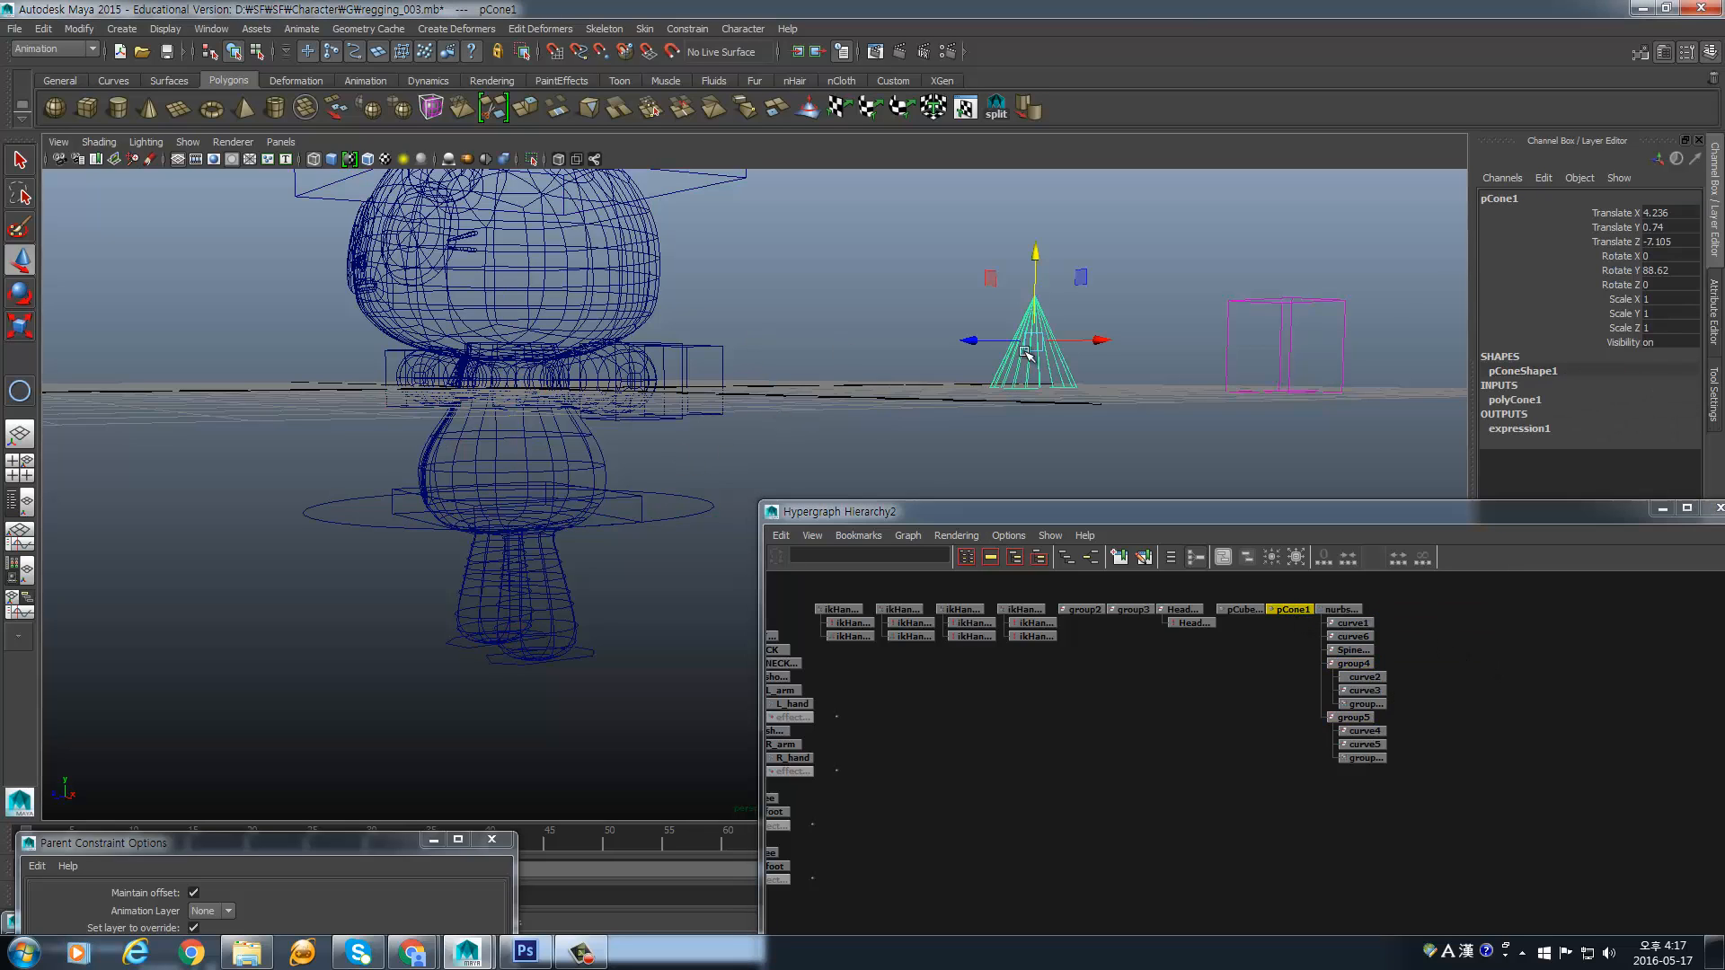
left_click_drag(1310, 293, 1033, 459)
key("Delete")
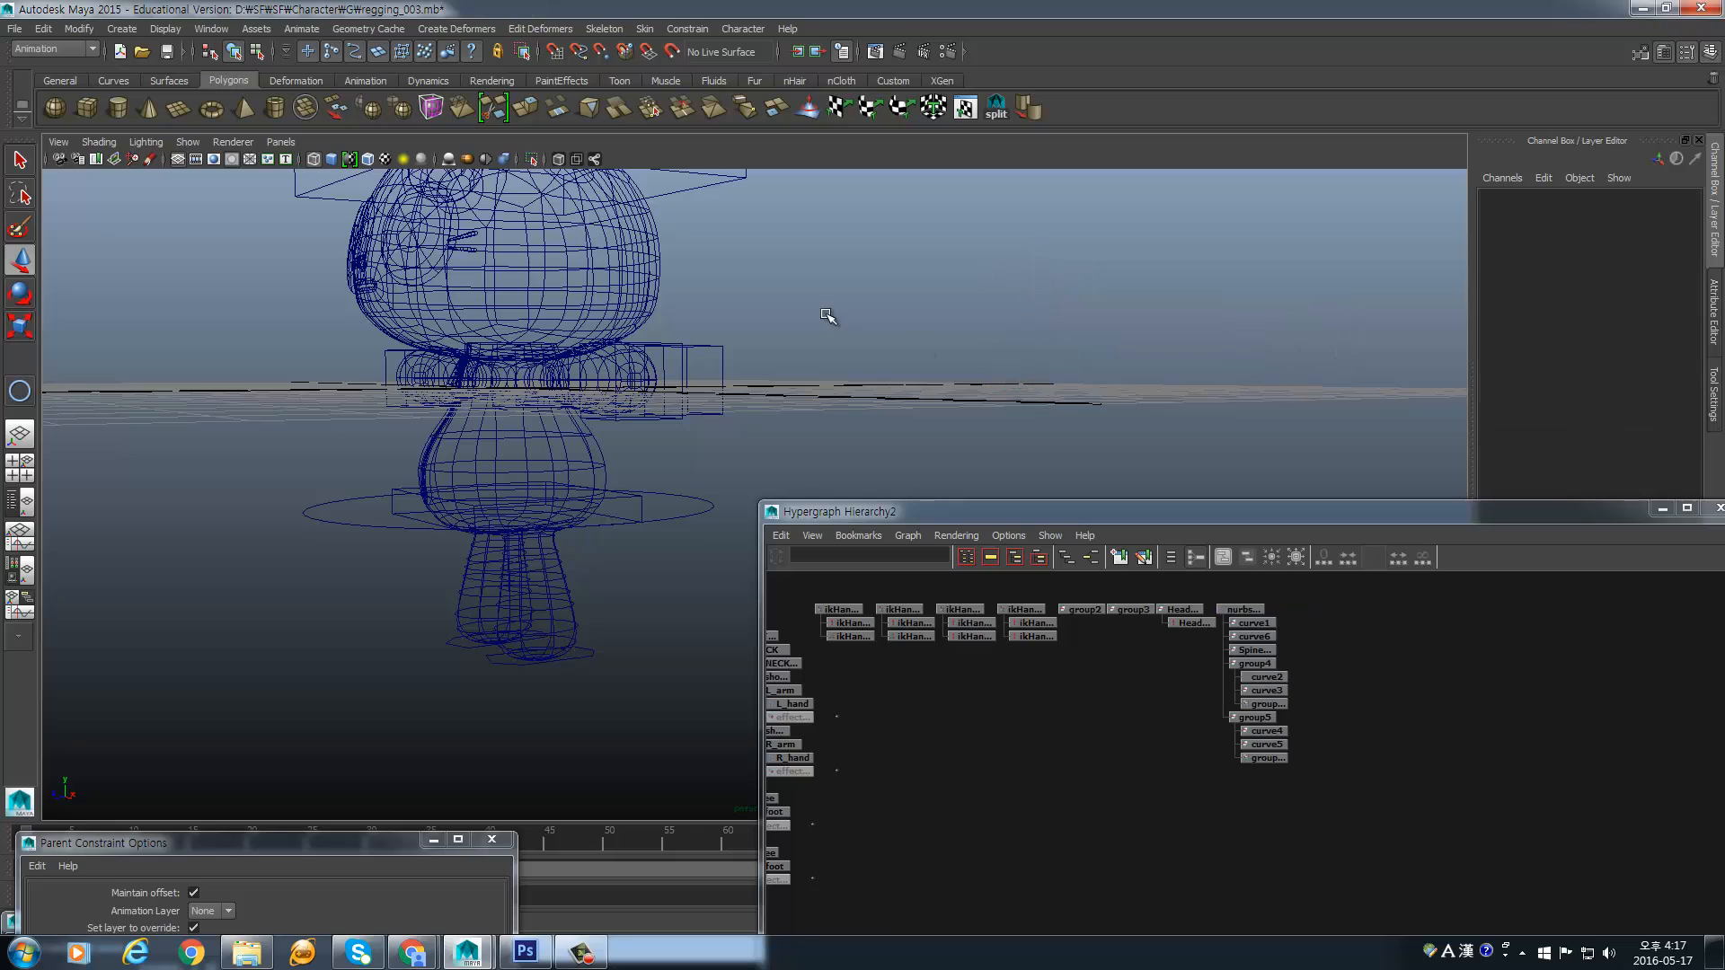
- Parent Head_CTRL under the hip circle nurbsCircle1
left_click(735, 178)
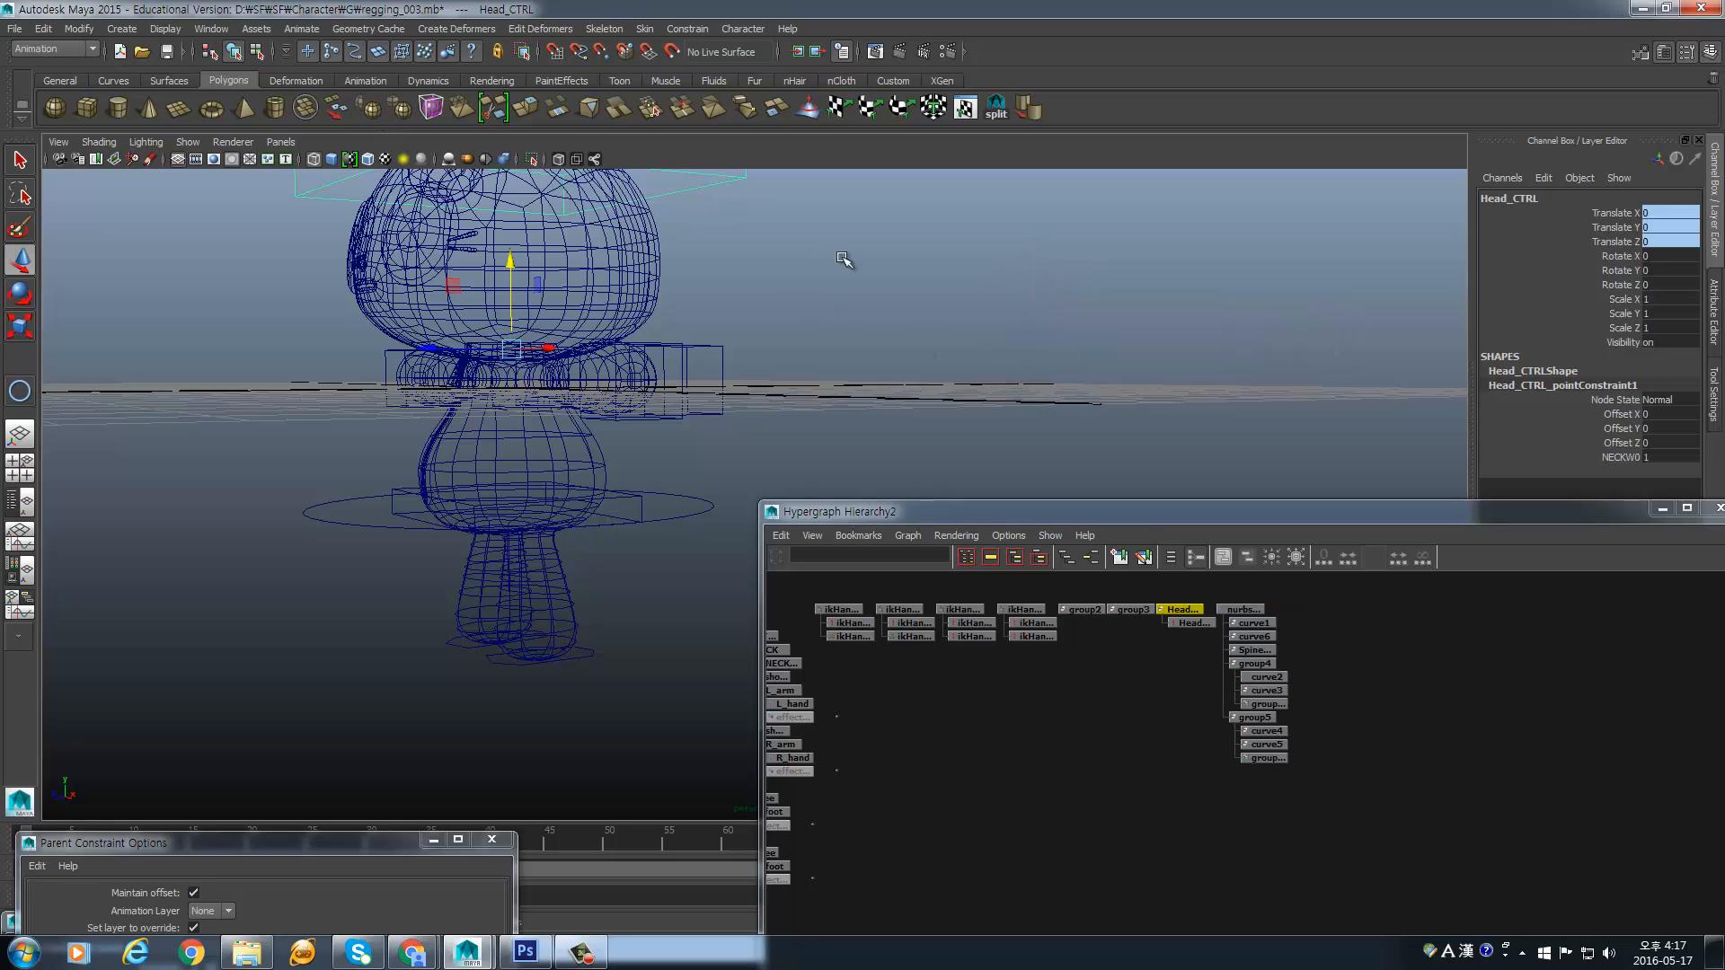
left_click(1240, 611, "shift")
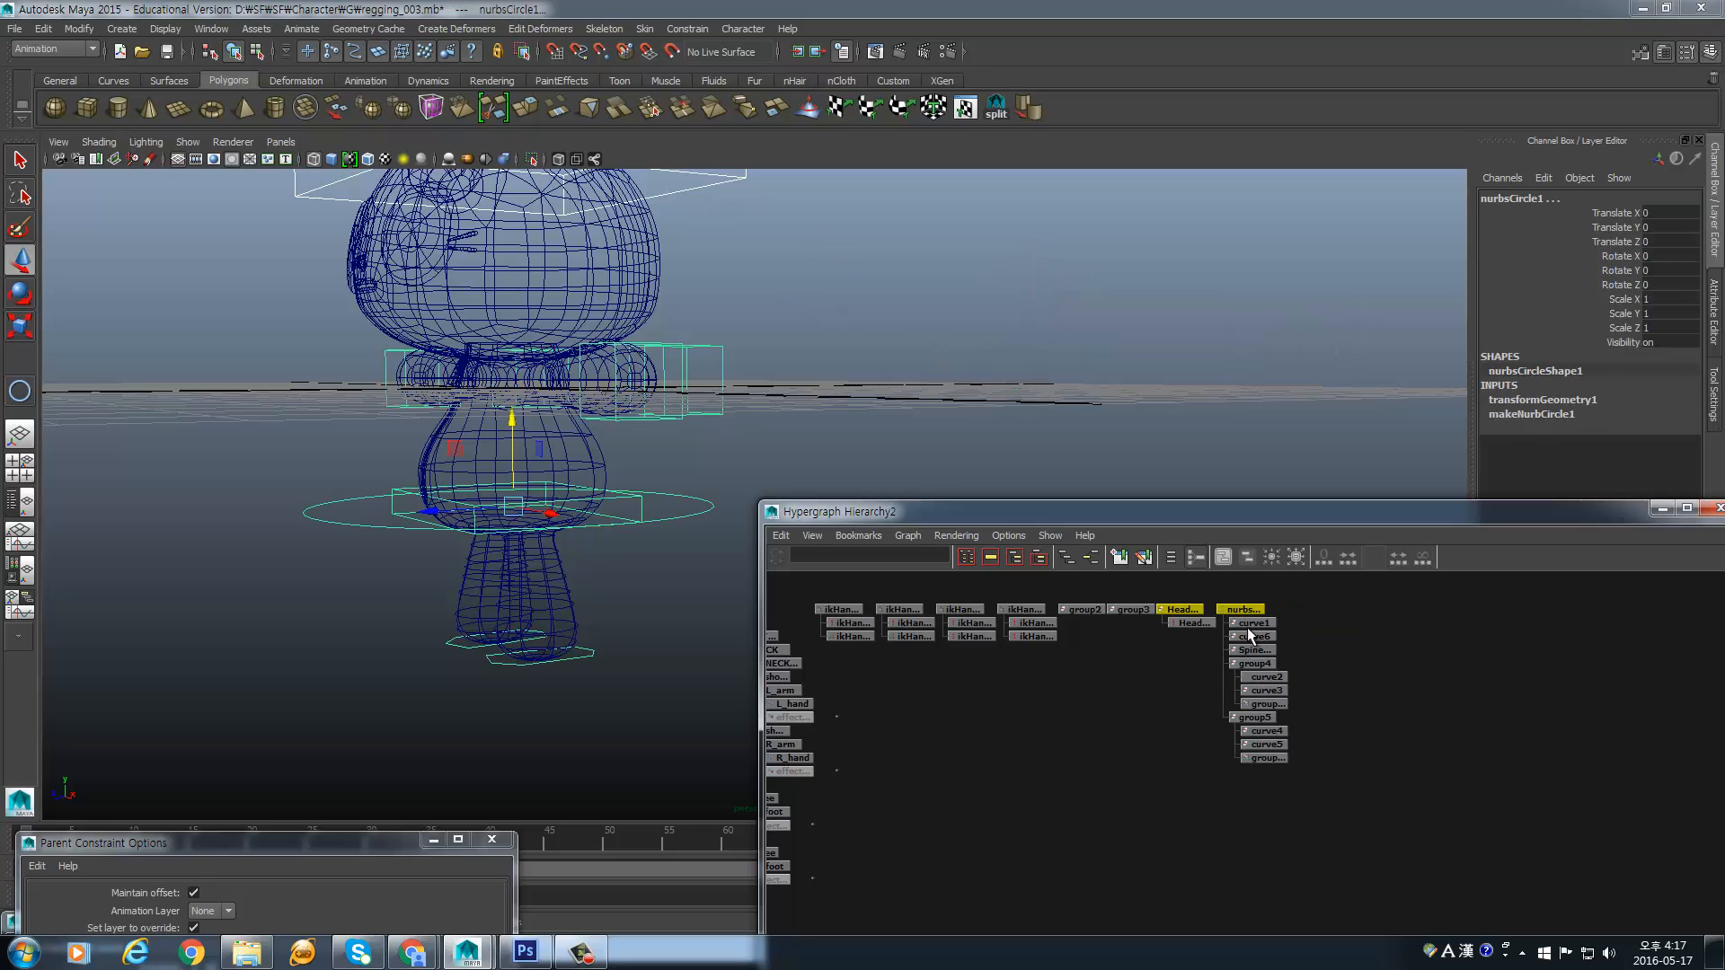
key("p")
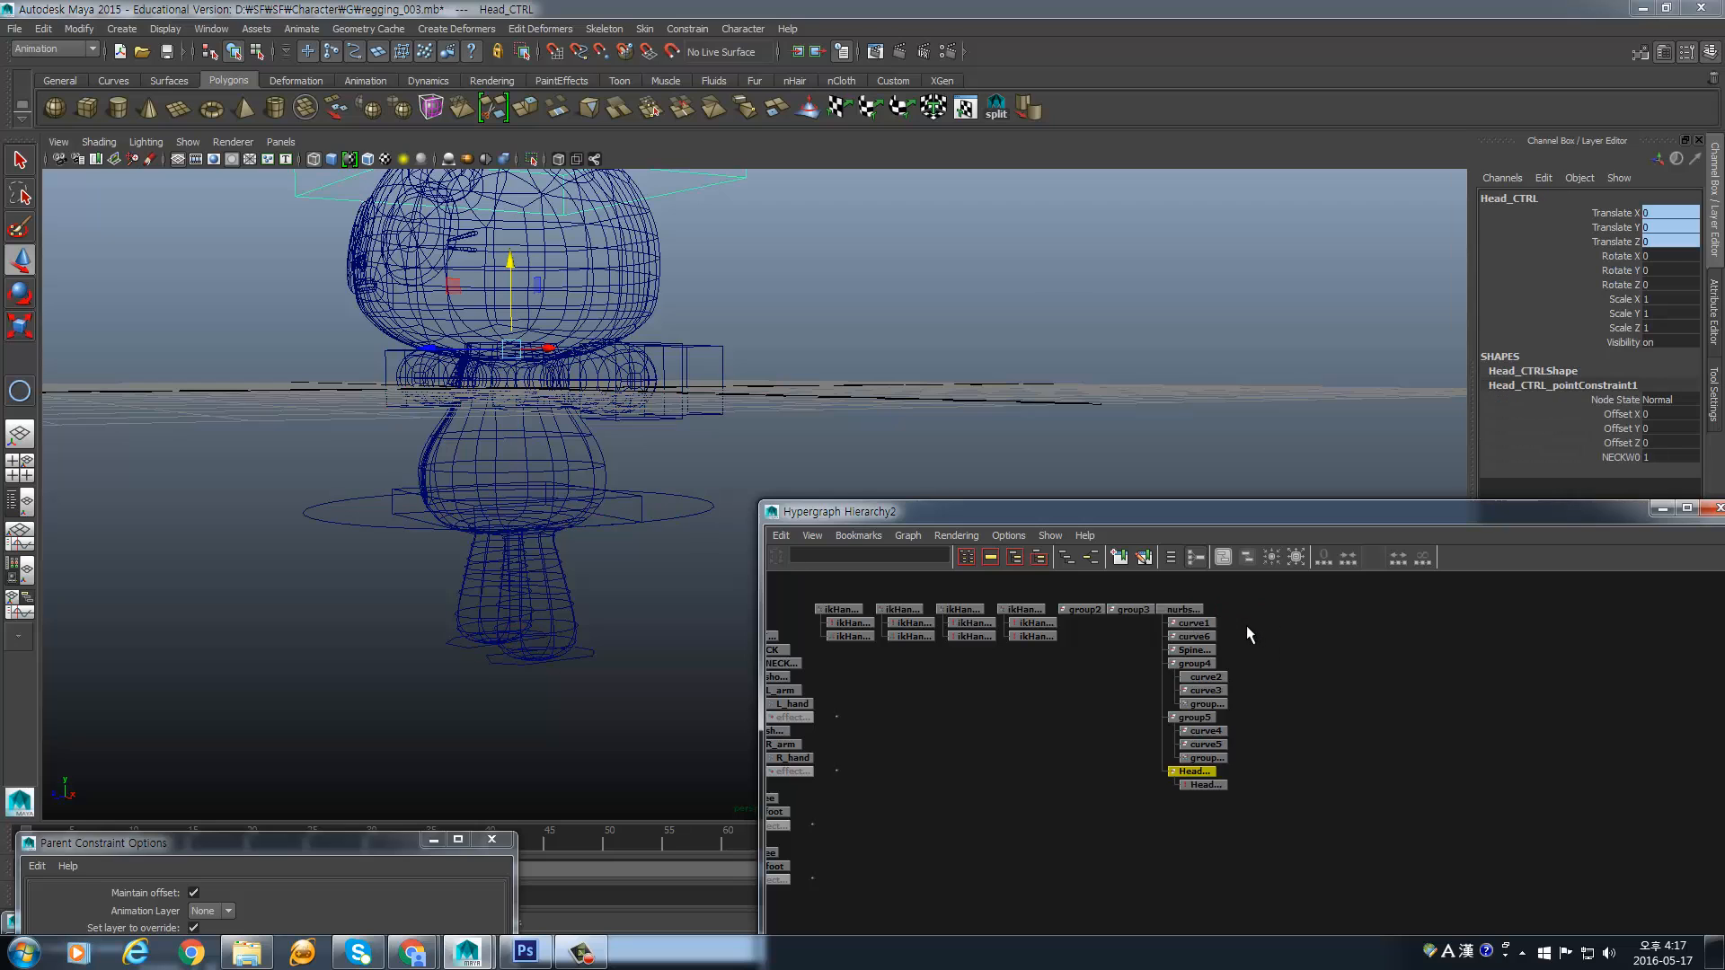
- Test-move the hip circle in the four-view layout to check how the character follows, and undo the moves
left_click(1184, 610)
left_click_drag(540, 431, 489, 429, "alt")
left_click_drag(1060, 514, 1490, 656)
key("space")
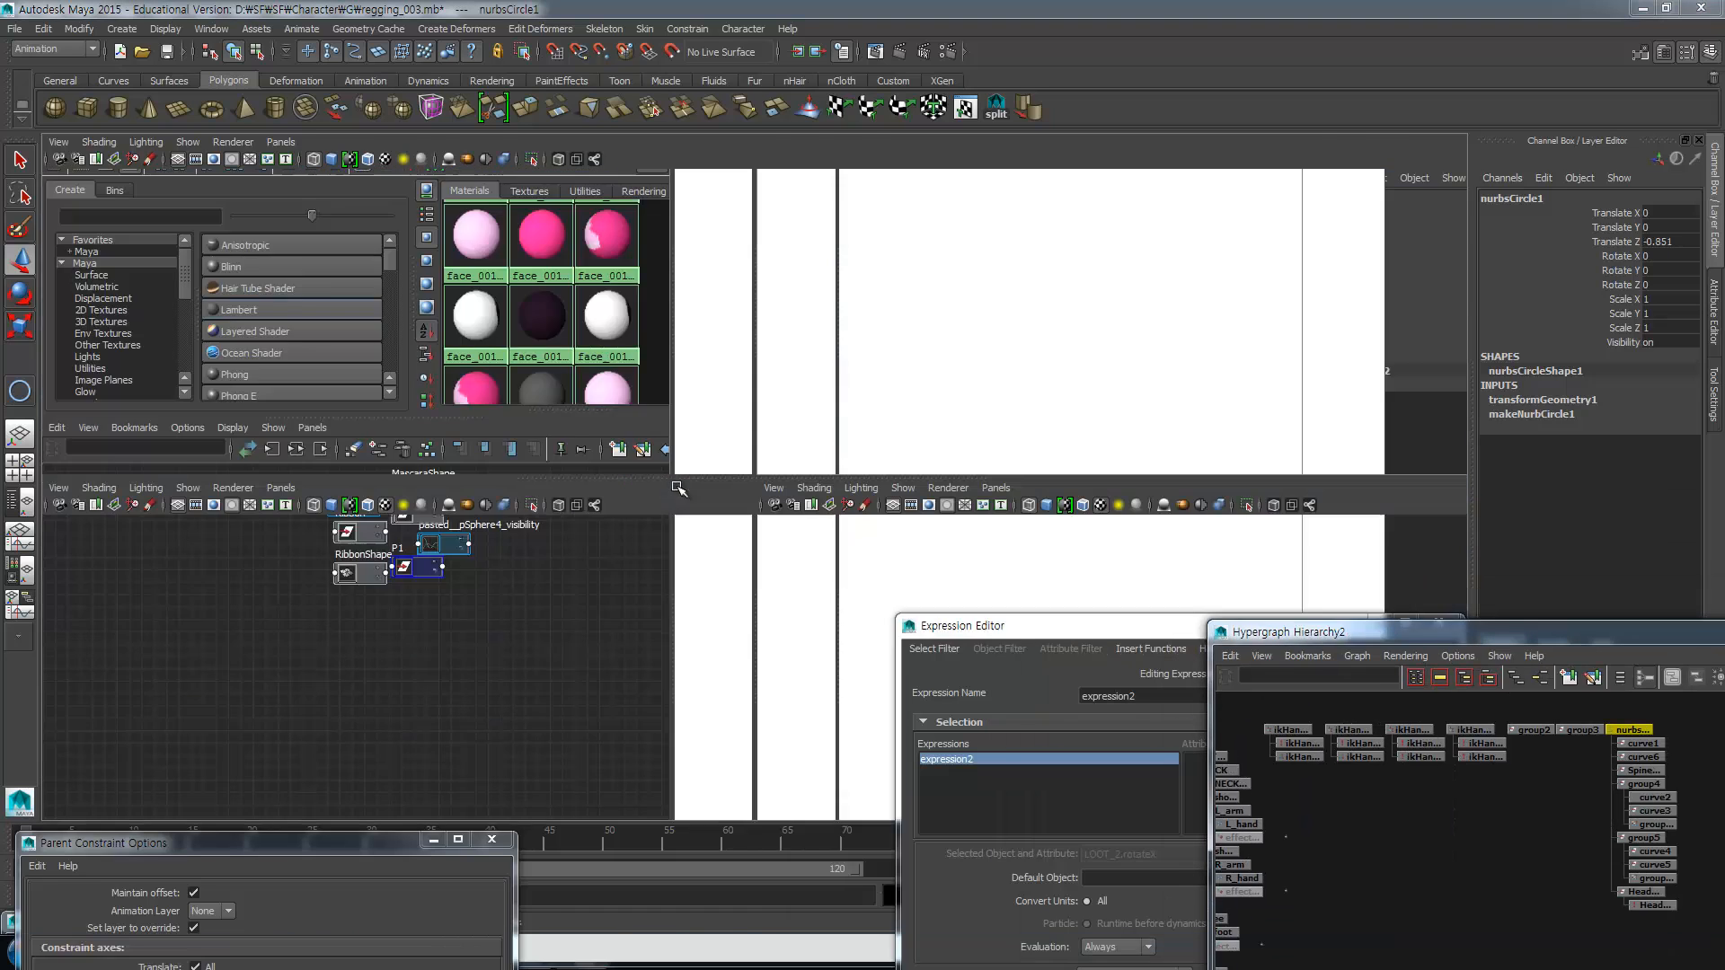
left_click_drag(378, 701, 380, 525)
middle_click_drag(438, 693, 419, 657, "alt")
key("ctrl+z")
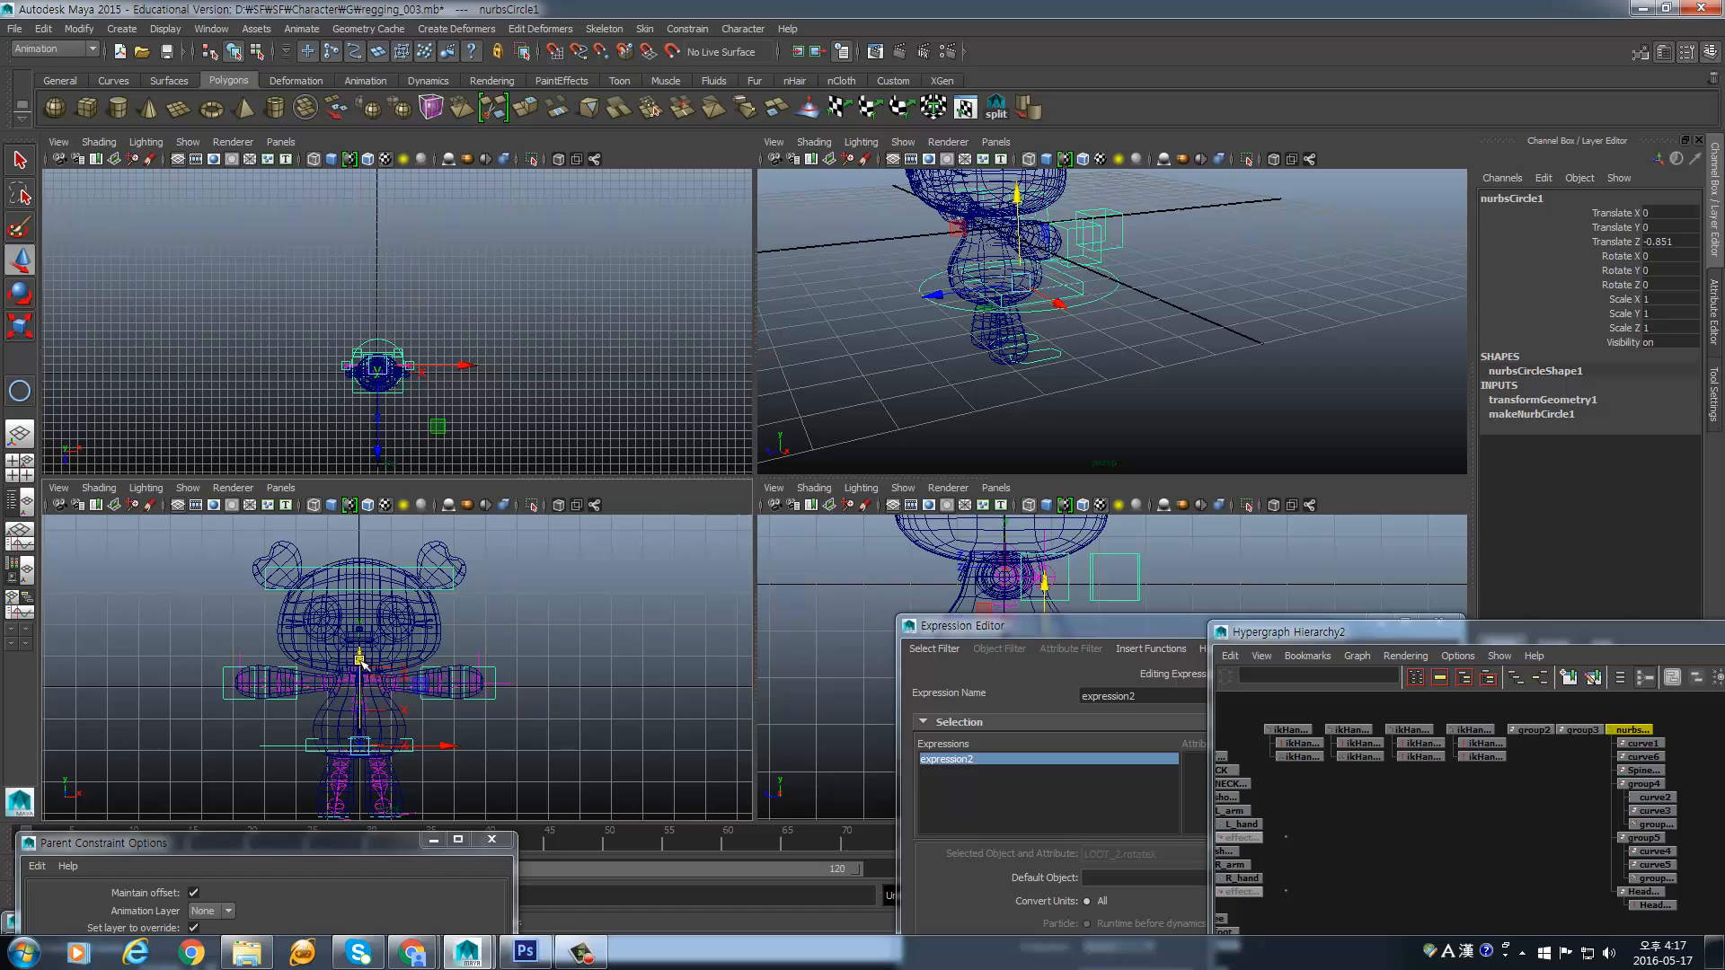
left_click_drag(360, 660, 361, 617)
key("ctrl+z")
left_click_drag(1113, 217, 1130, 333, "alt")
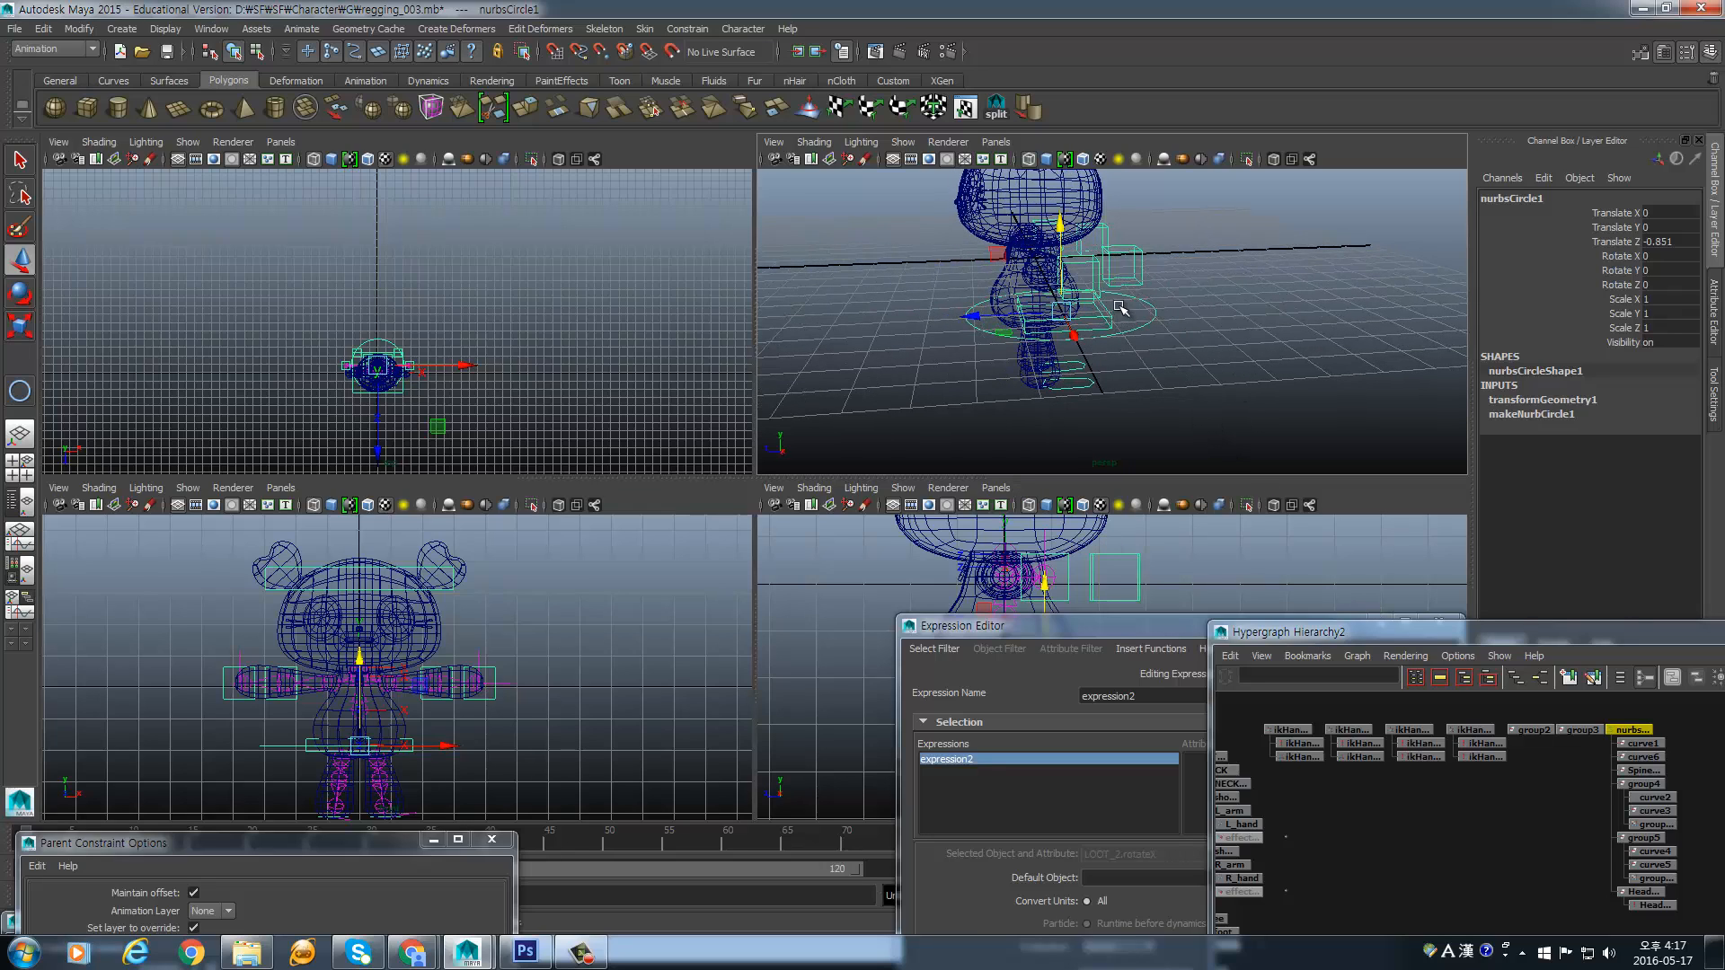
key("ctrl+z")
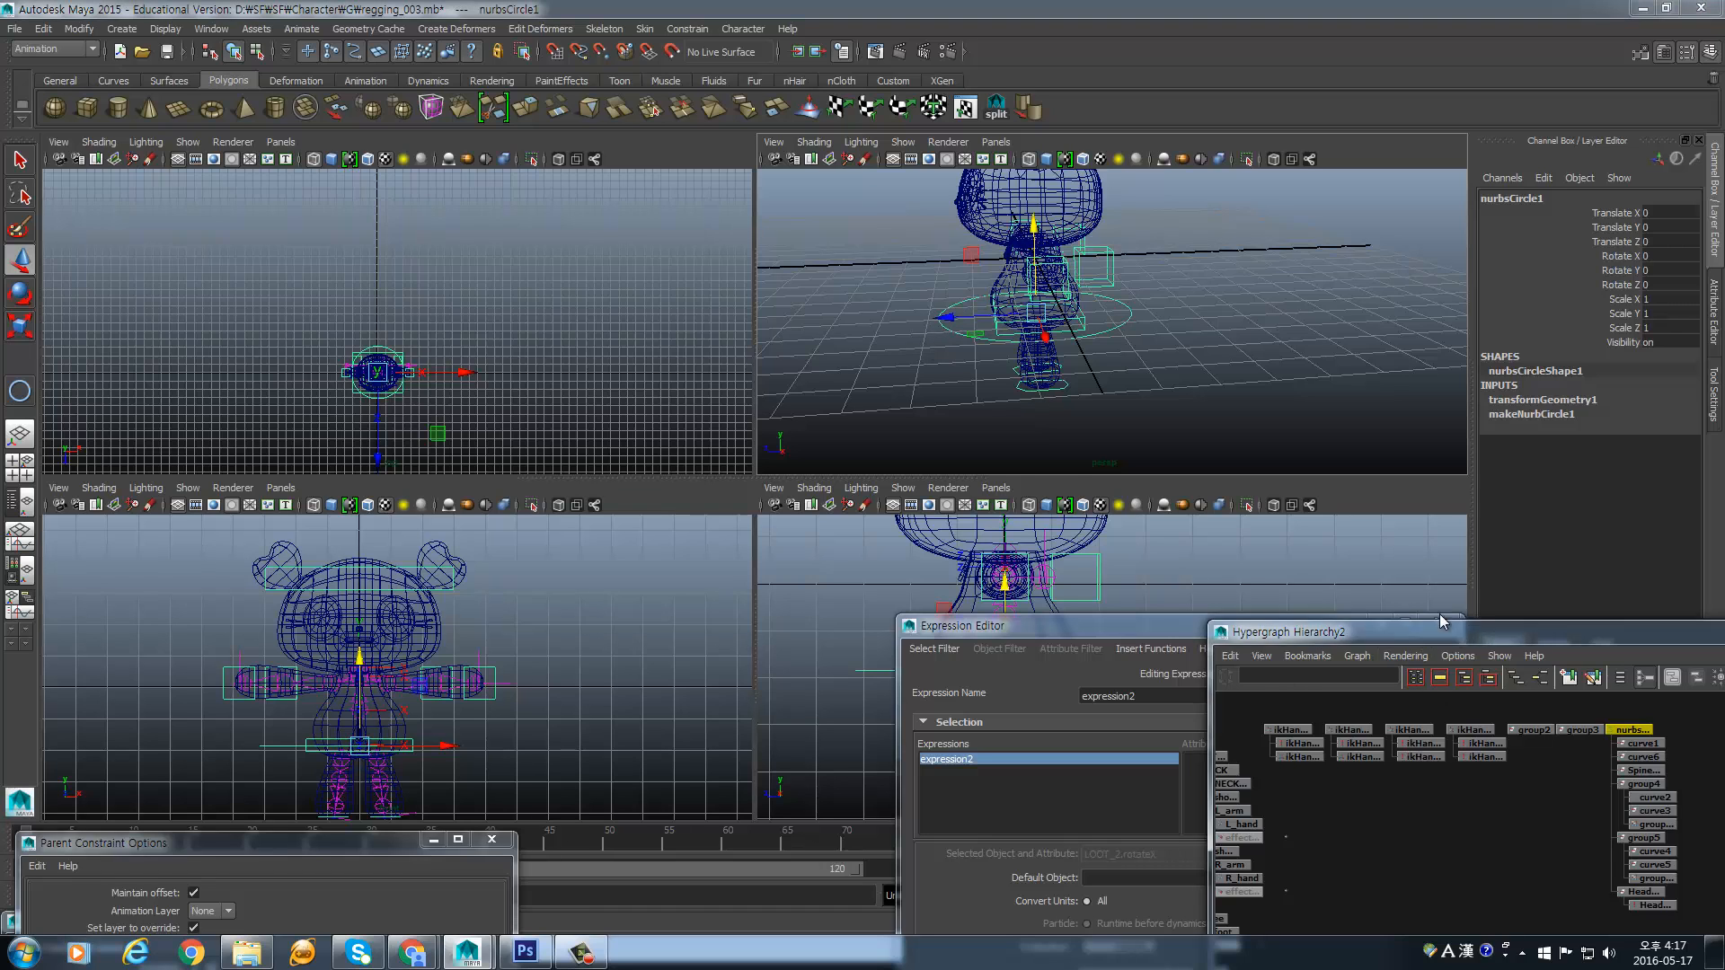
- Close the Expression Editor and reposition the Hypergraph window to clear the perspective view
left_click_drag(1422, 636, 1370, 308)
left_click(1037, 634)
left_click_drag(839, 667, 612, 753)
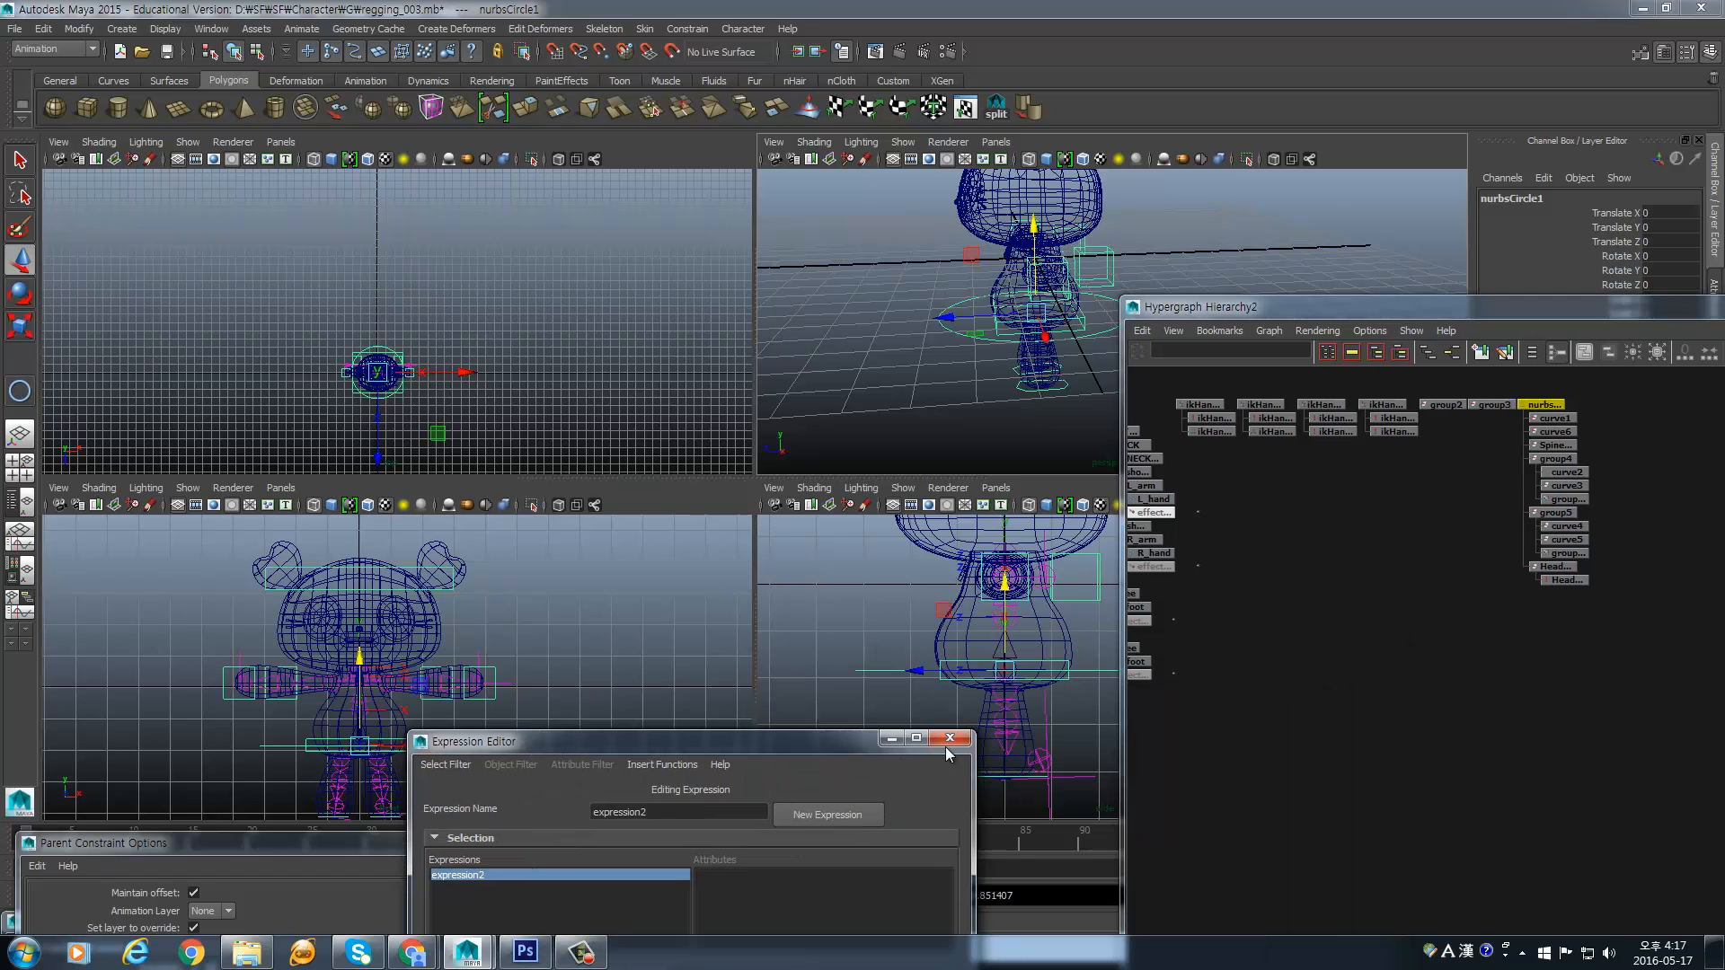
left_click(960, 742)
left_click_drag(1560, 318, 1055, 450)
- Test raising the hip circle to Translate Y 1.188 to check the body and legs, and undo the move
left_click_drag(1109, 351, 1163, 329, "alt")
scroll(1073, 365, "up", 3)
left_click_drag(1074, 366, 1045, 132, "alt")
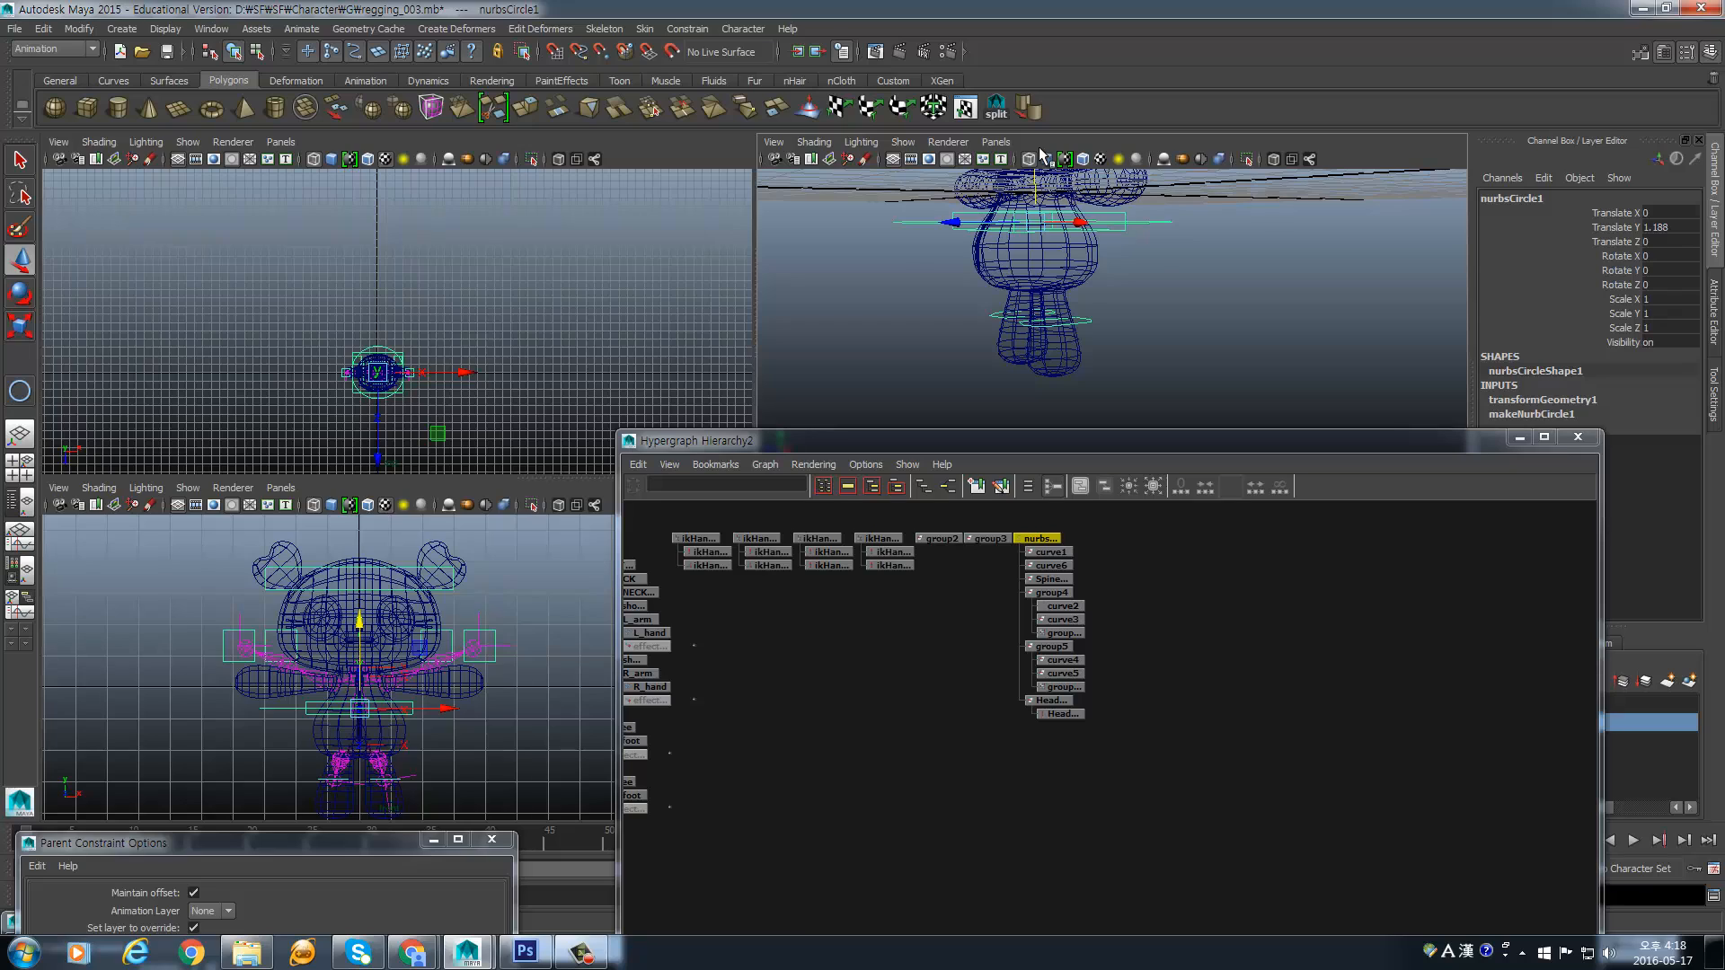
key("ctrl+z")
- Apply a Point constraint from the hip circle to the LOOT_1 joint, picking the joint at the hips in the front view
left_click(1042, 537)
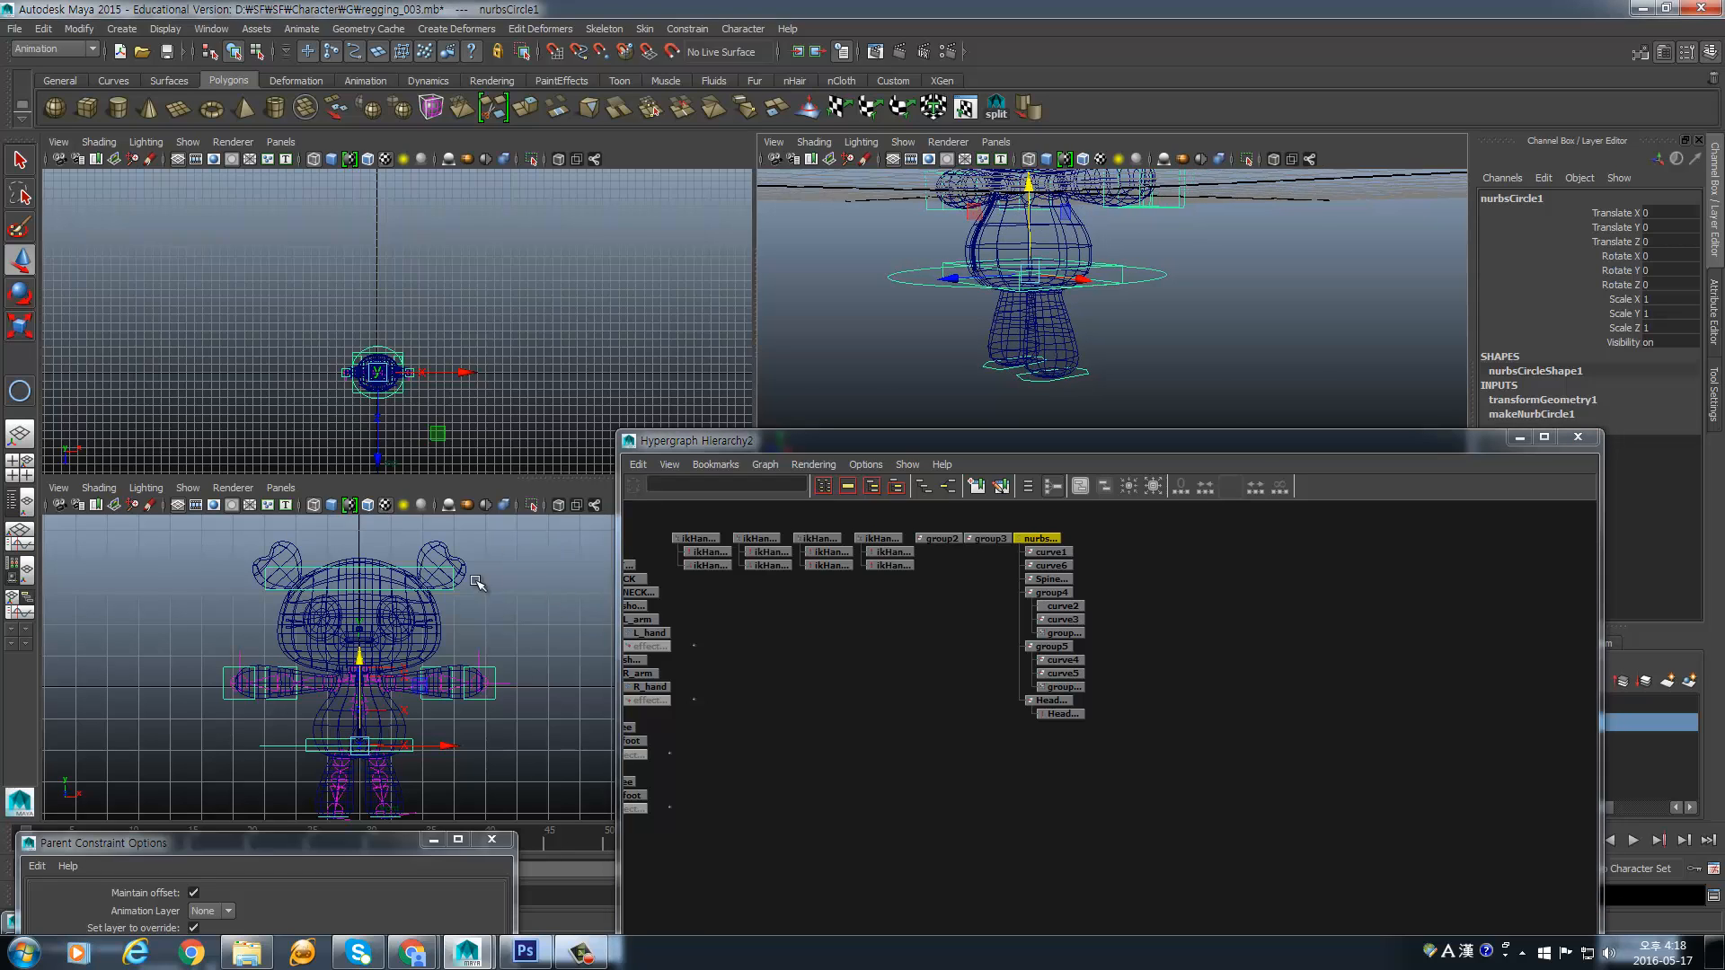
left_click(1038, 539, "shift")
left_click(1038, 539)
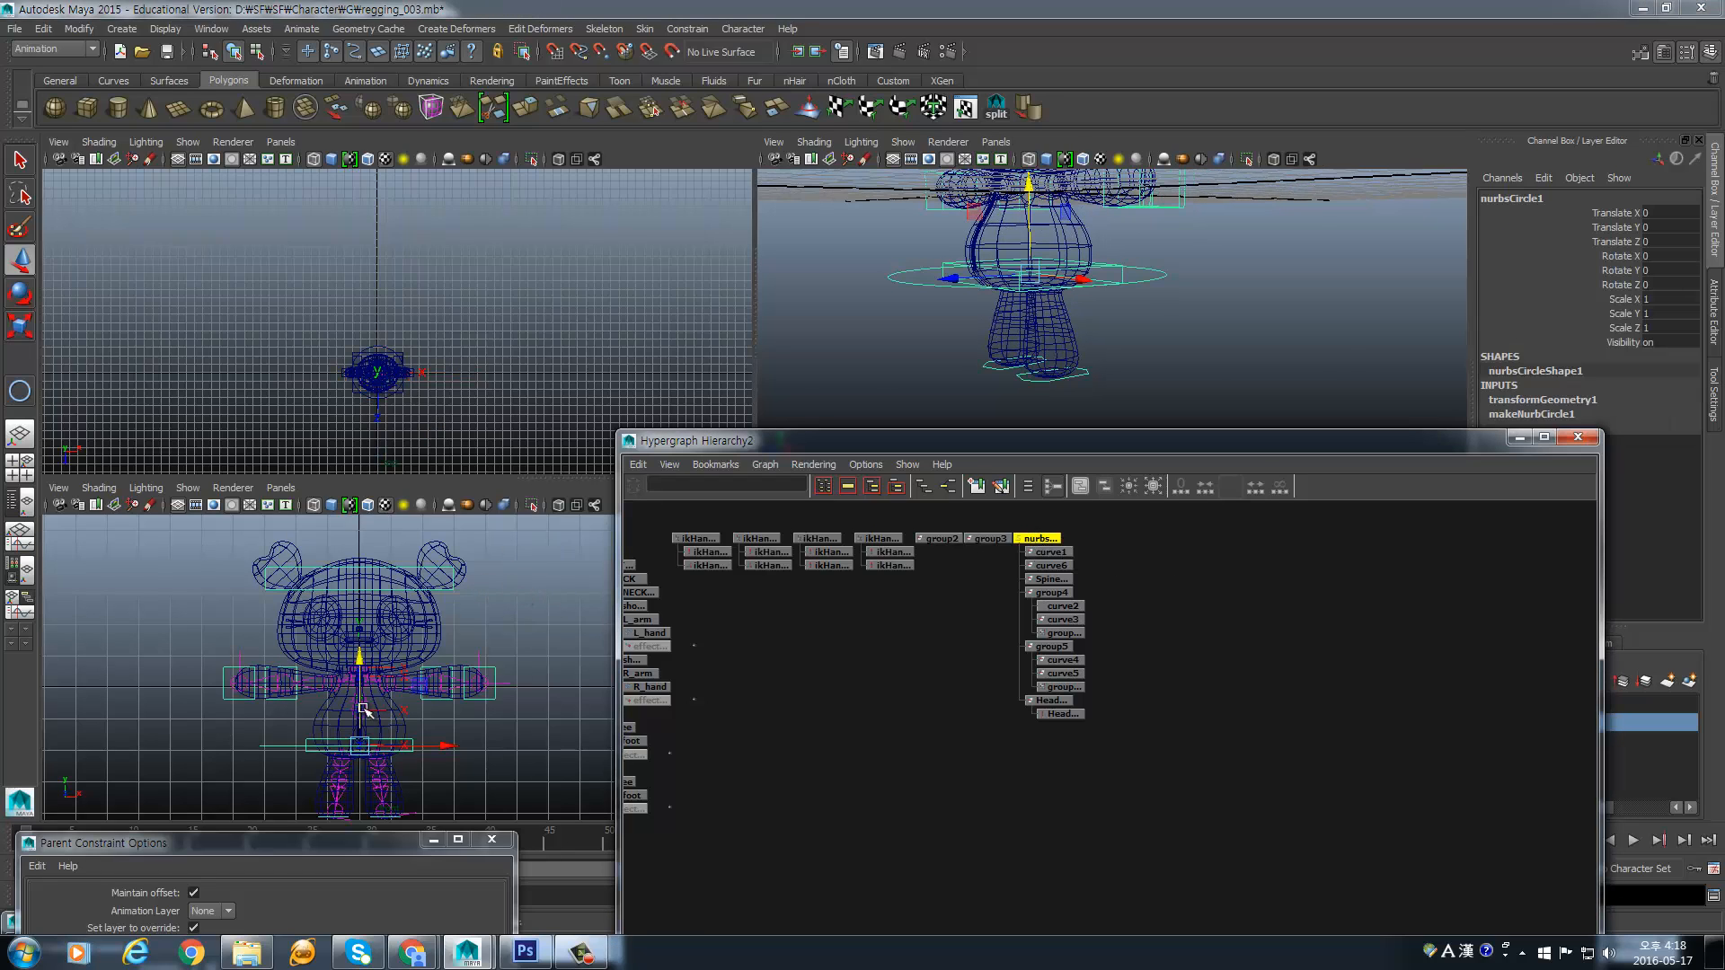
middle_click_drag(332, 647, 363, 521, "alt")
scroll(463, 661, "up", 3)
middle_click_drag(418, 584, 366, 655, "alt")
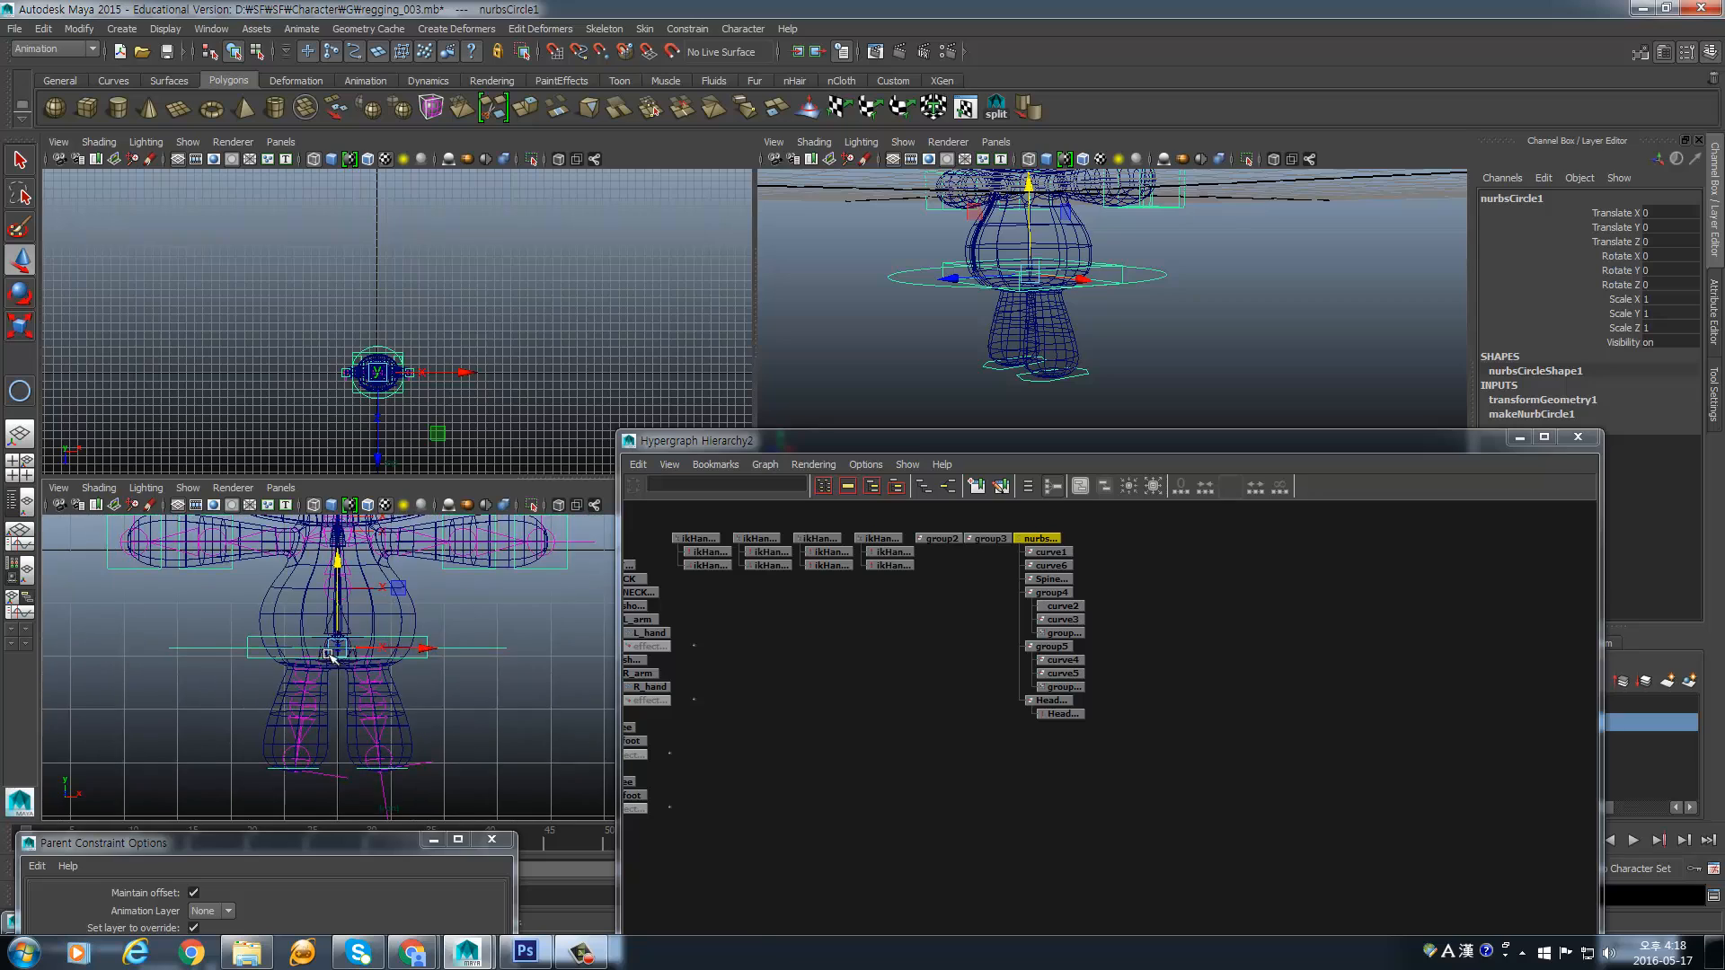
scroll(328, 643, "up", 6)
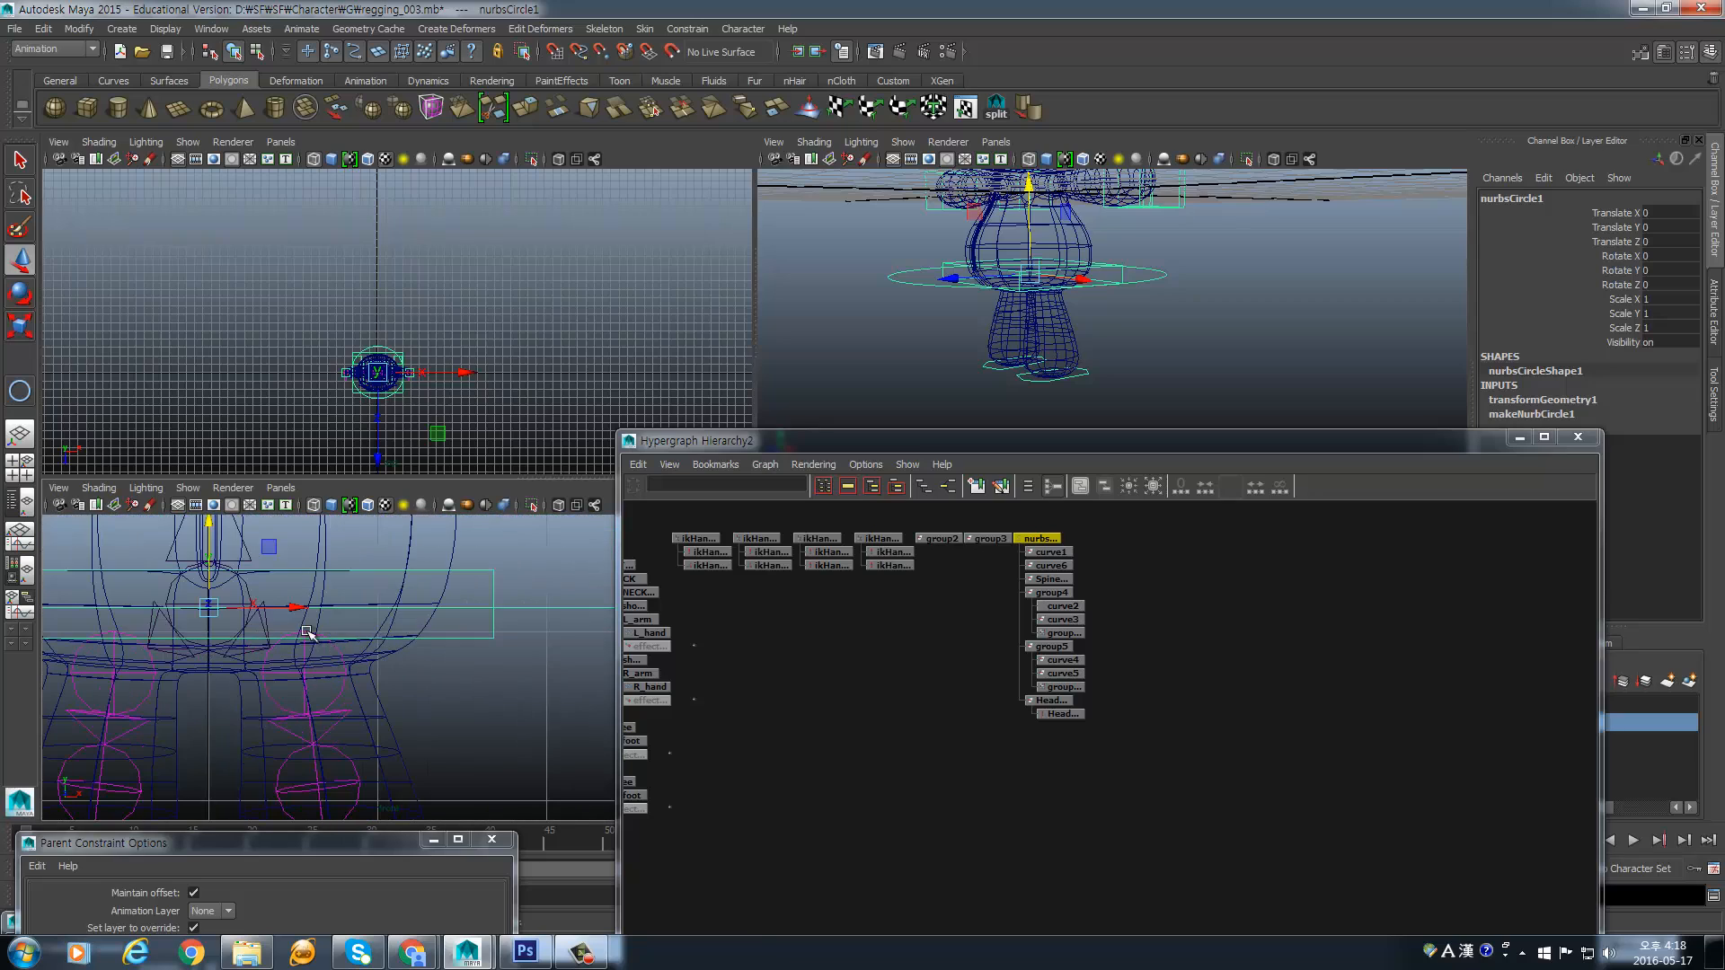
left_click(256, 595, "shift")
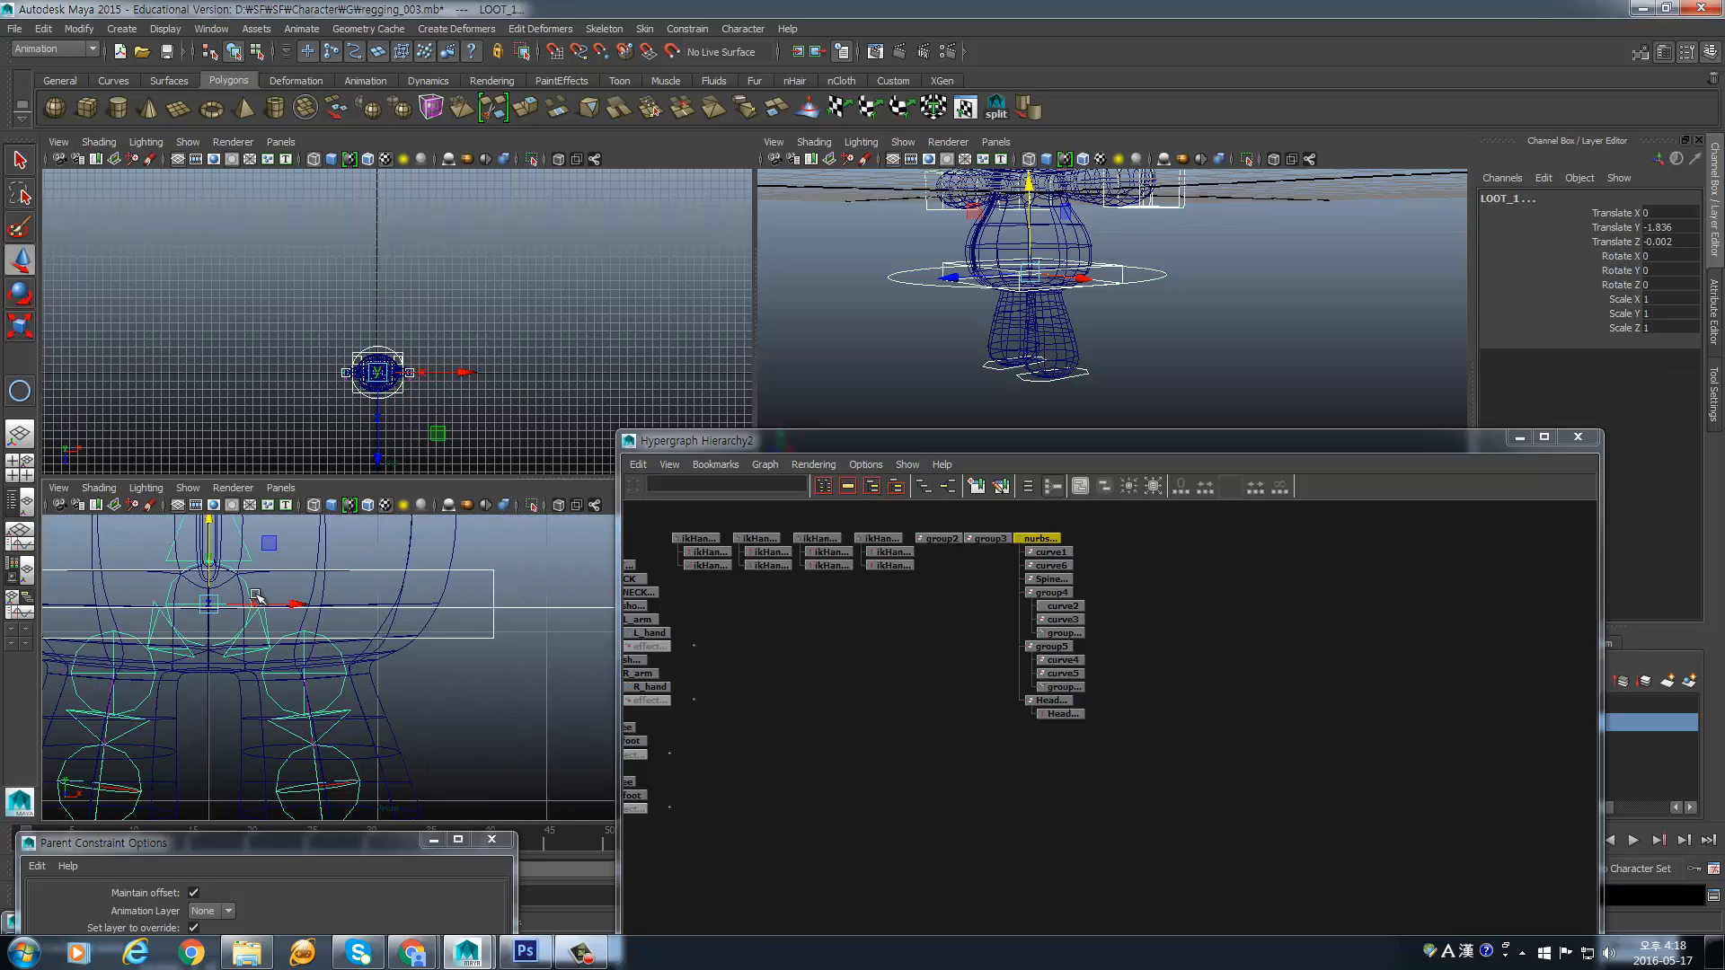
left_click(690, 25)
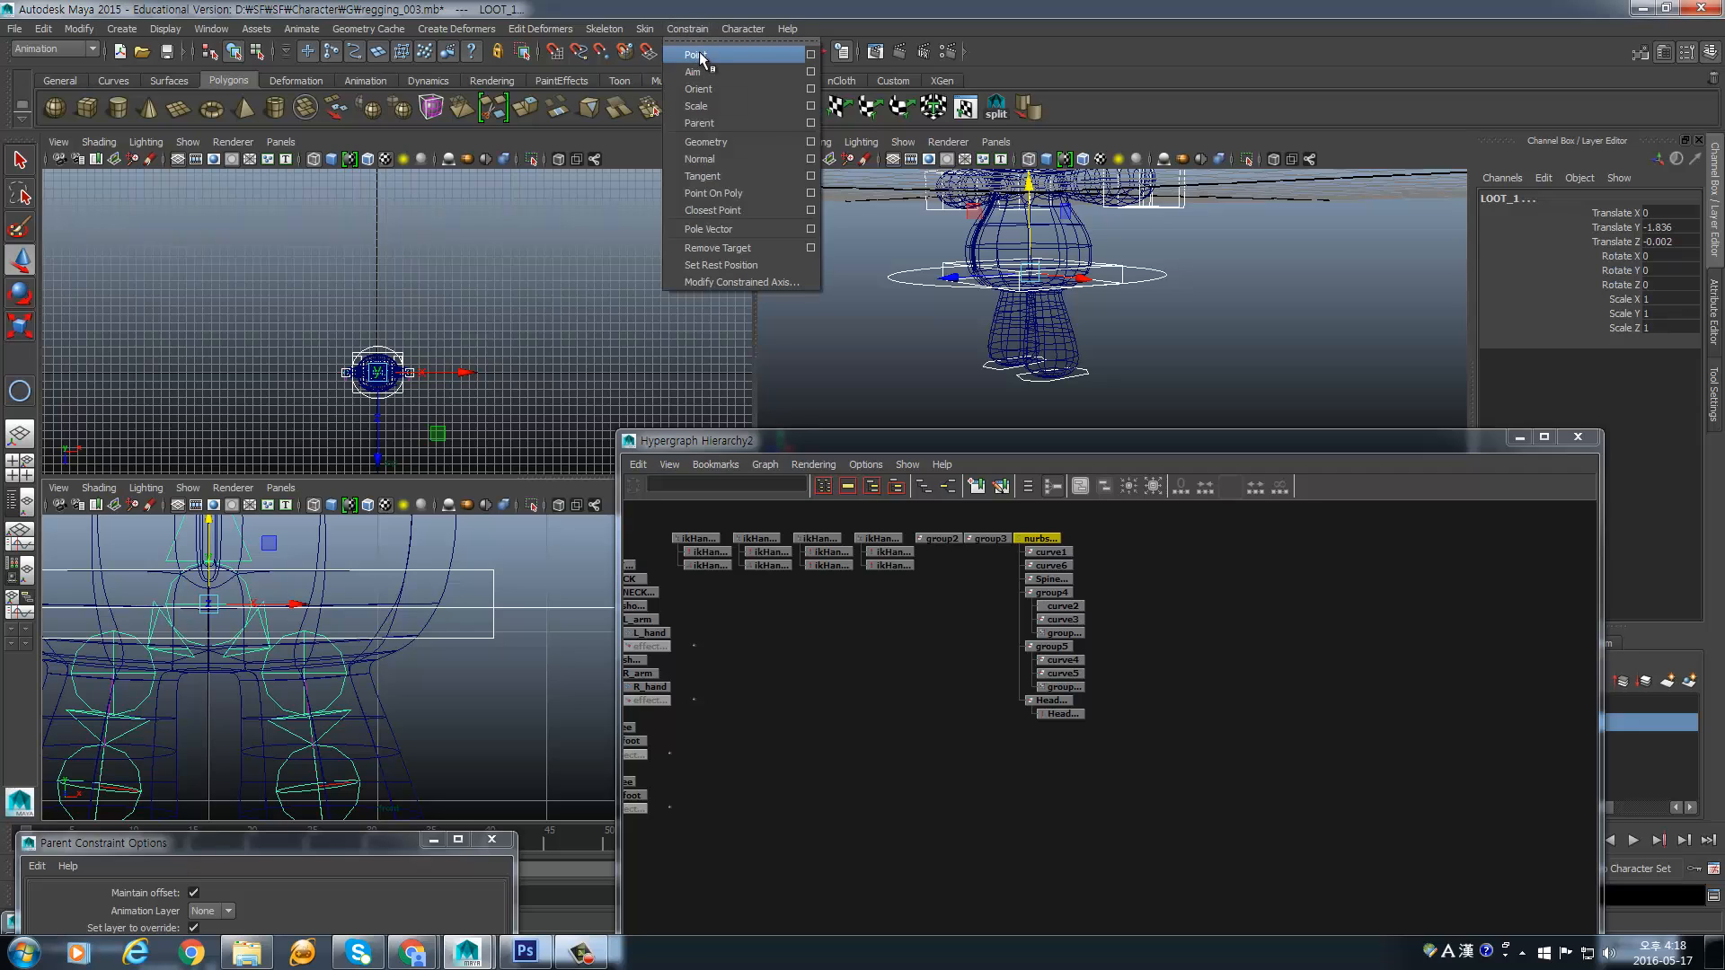
left_click(705, 55)
- Apply an Orient constraint from the hip circle to the LOOT_1 joint and clear the selection
left_click(693, 30)
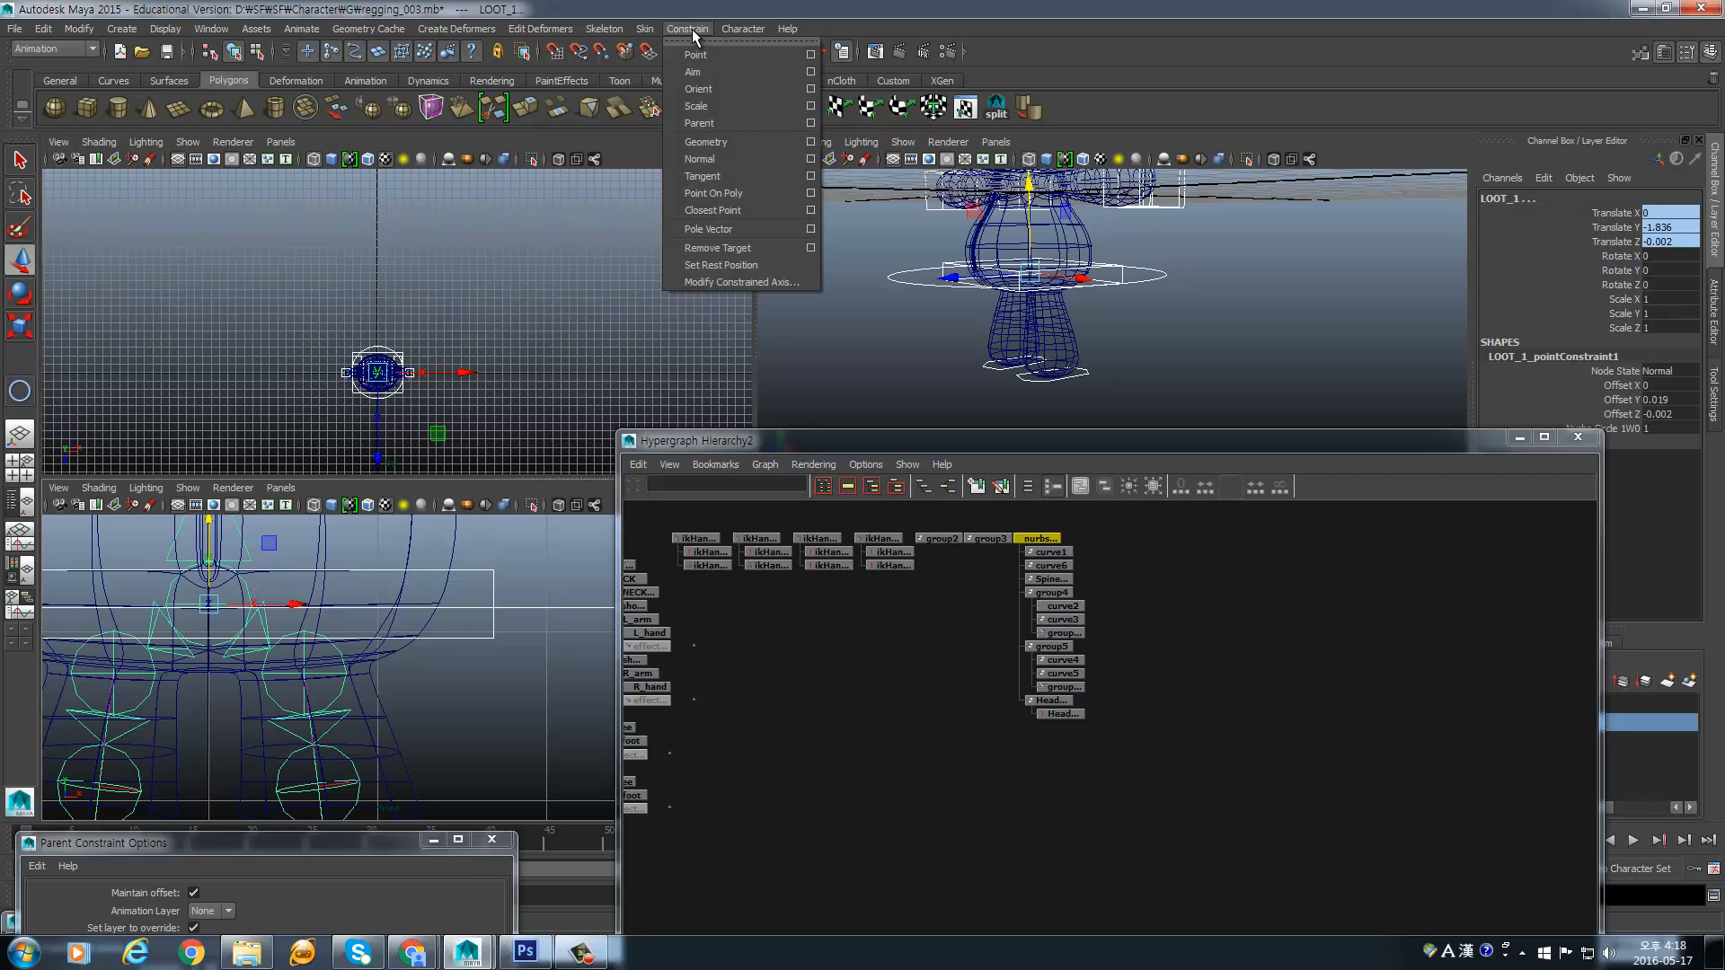
left_click(707, 84)
left_click(1194, 617)
- Test raising the constrained hip circle to Translate Y 1.483, check the character in both views, and undo the moves
left_click(1033, 538)
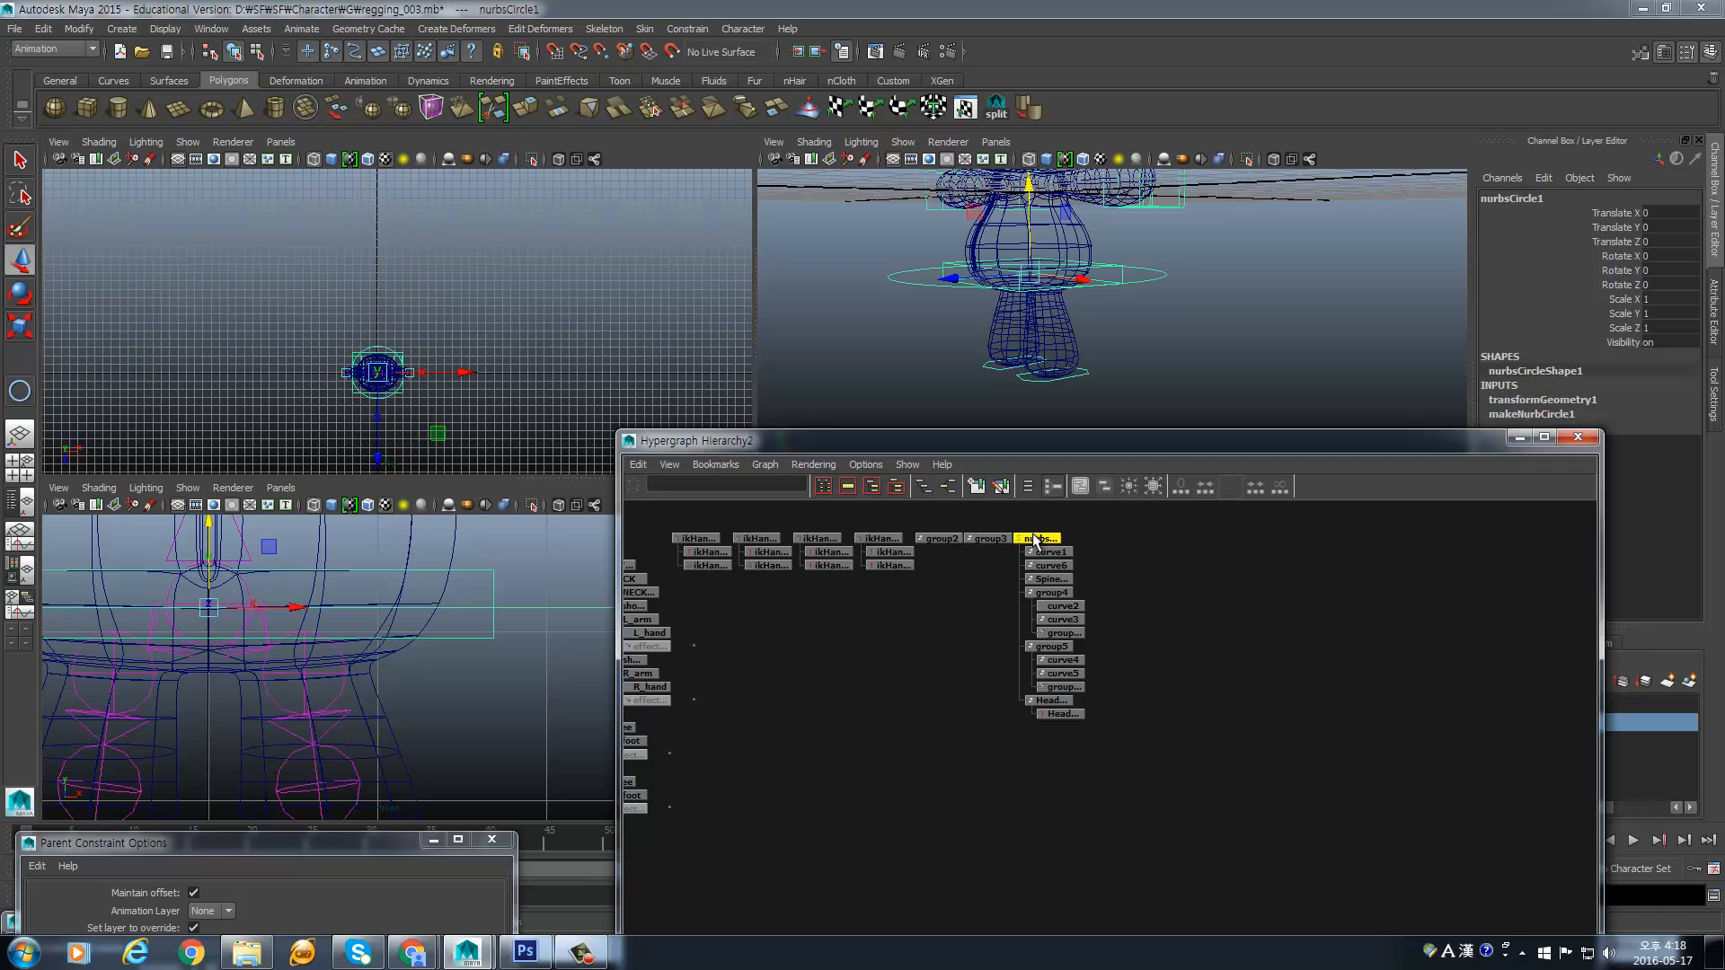
left_click_drag(1029, 184, 1031, 112)
scroll(369, 659, "down", 5)
scroll(369, 660, "down", 3)
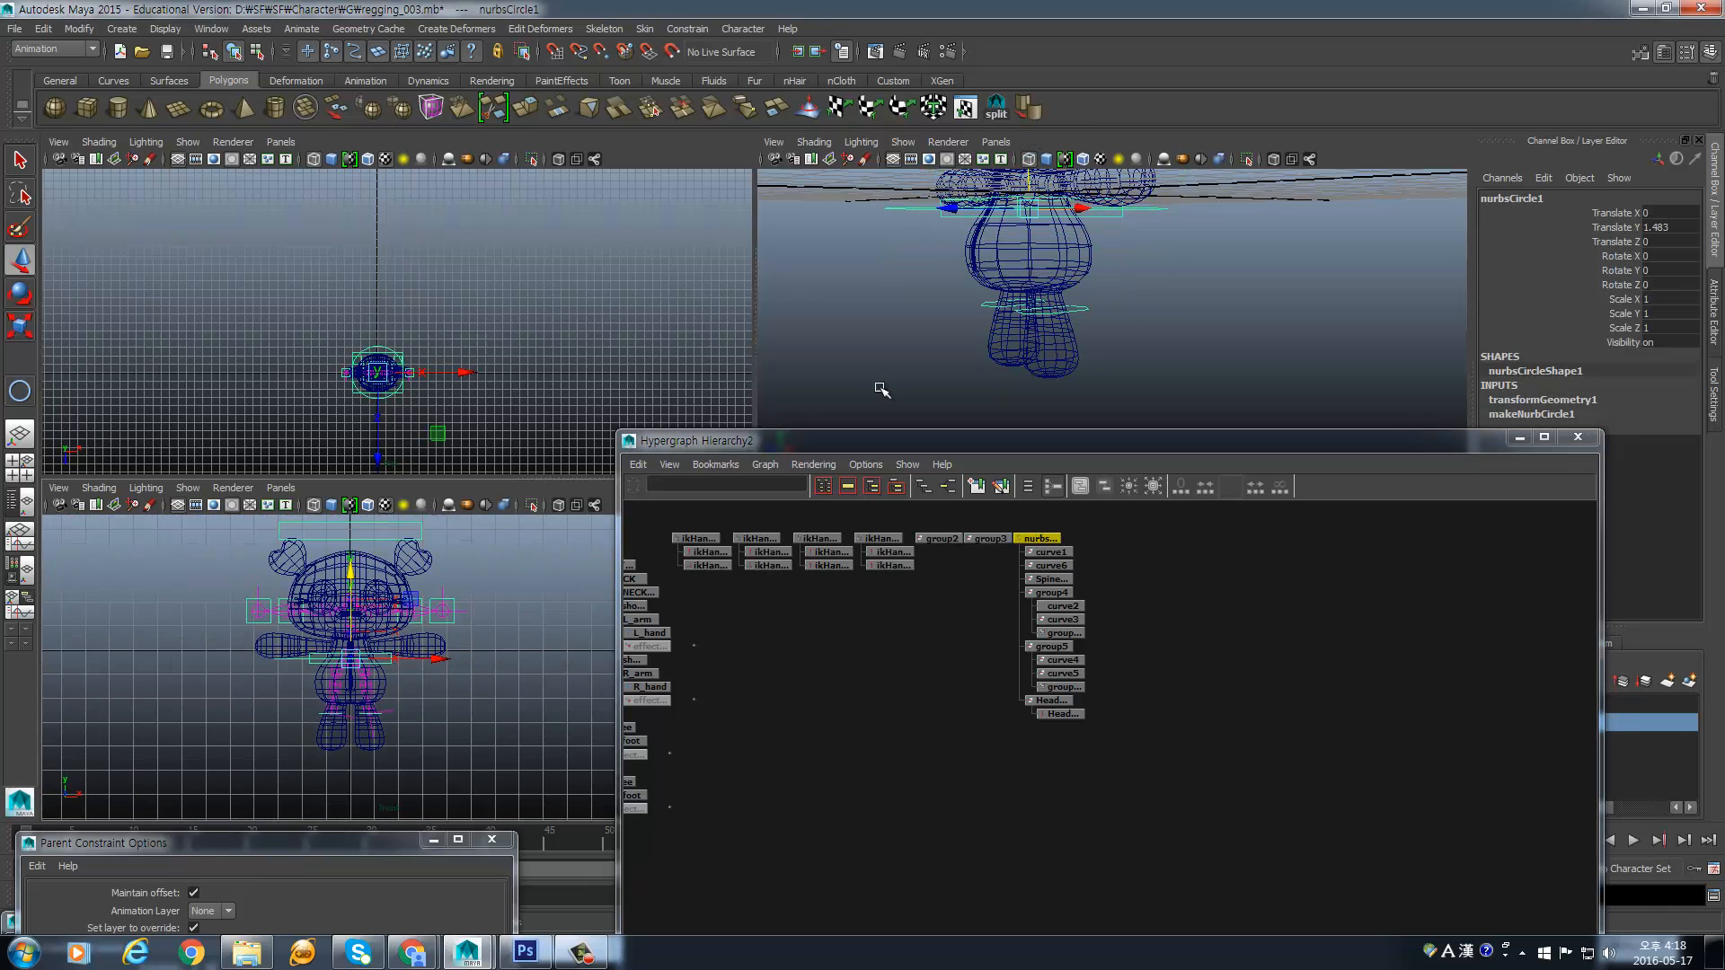
scroll(1038, 382, "up", 5)
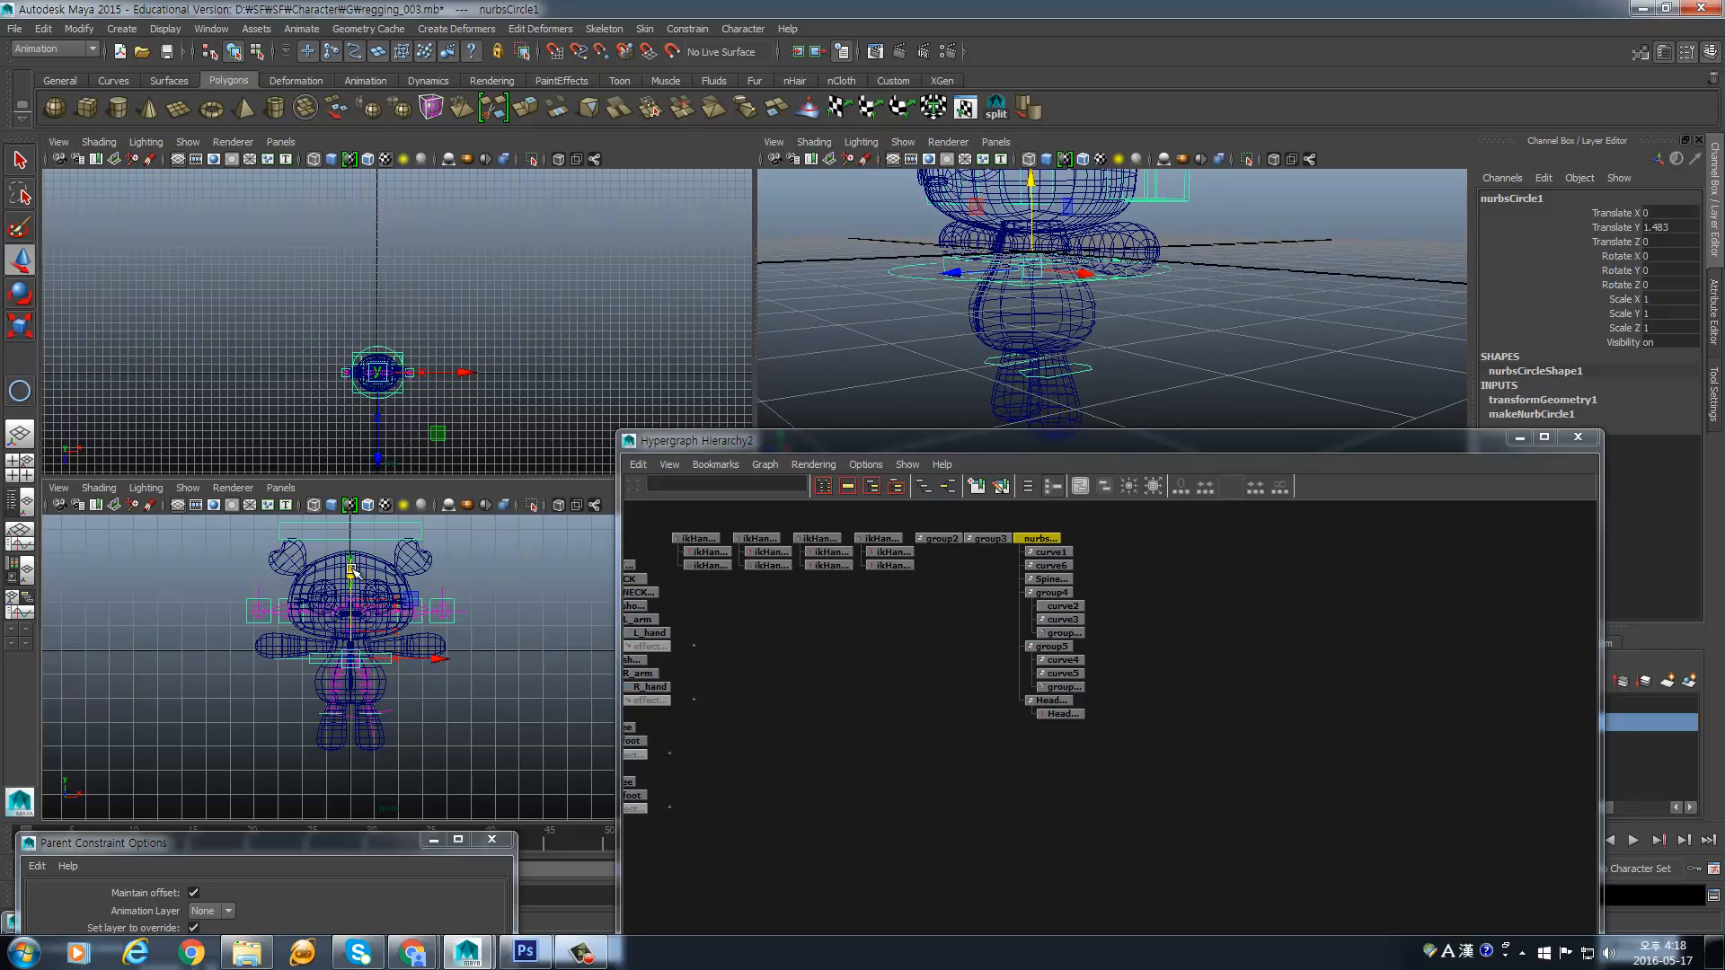
left_click_drag(353, 569, 353, 600)
key("ctrl+z")
key("ctrl+z")
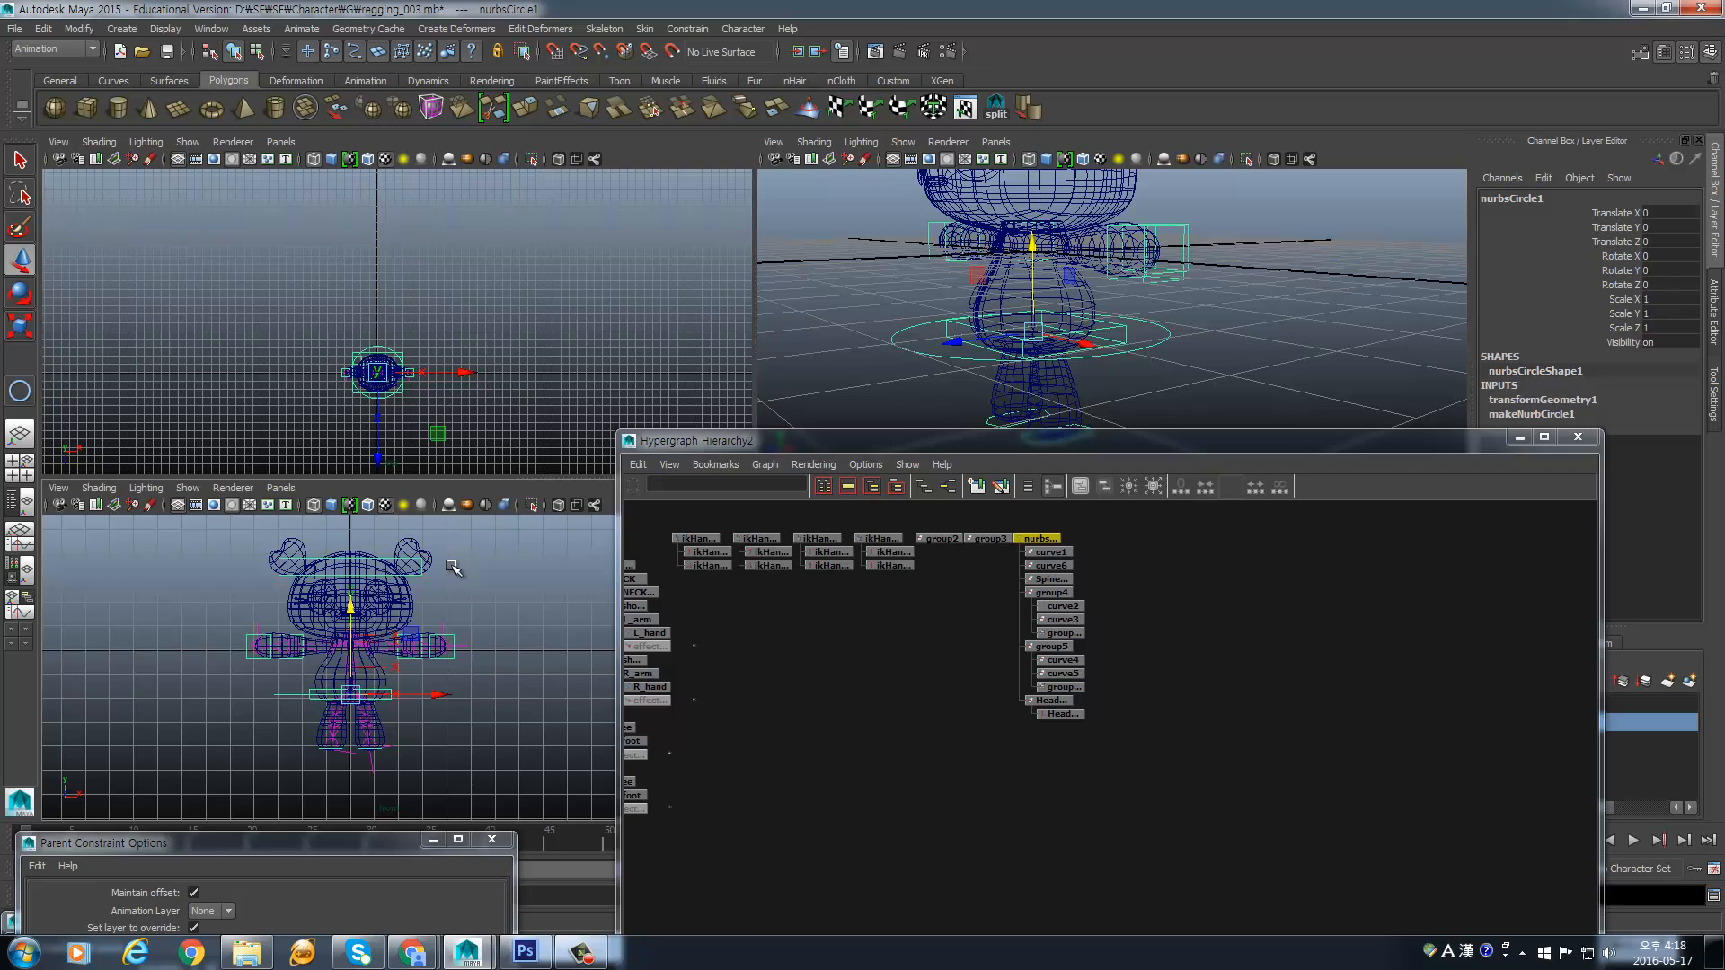
- Test rotating Spine_CTRL about Z to 57.202 and -28.004 in the front view, and undo both rotations
left_click(387, 561)
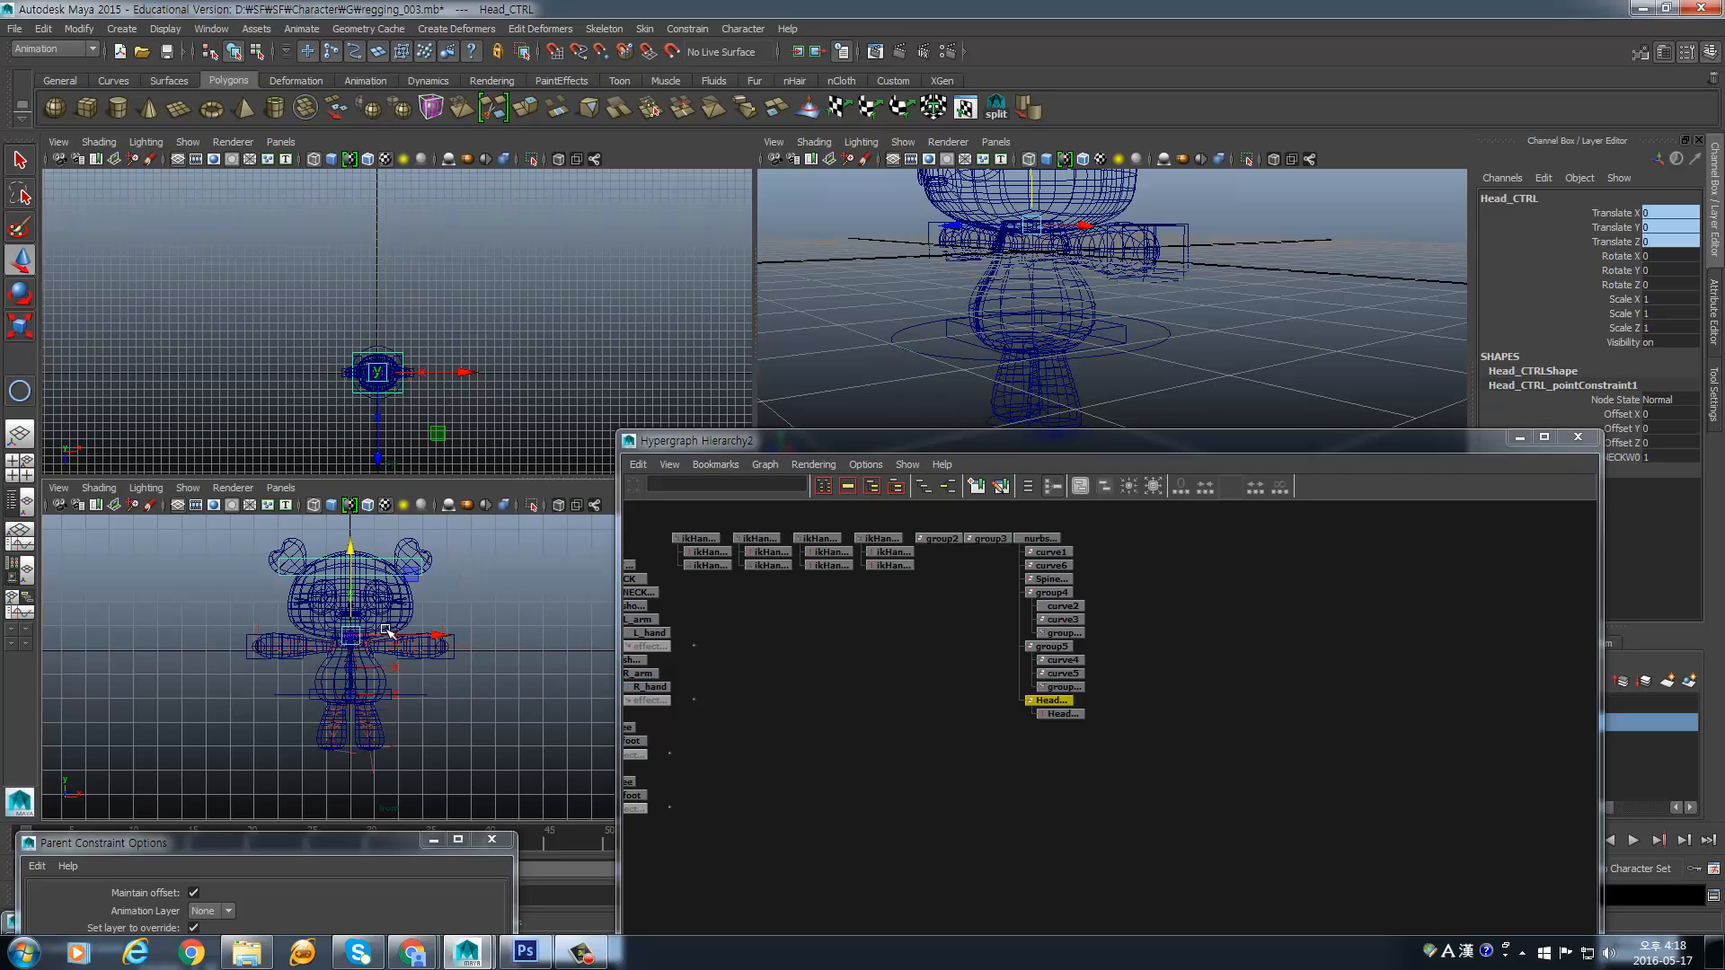
key("space")
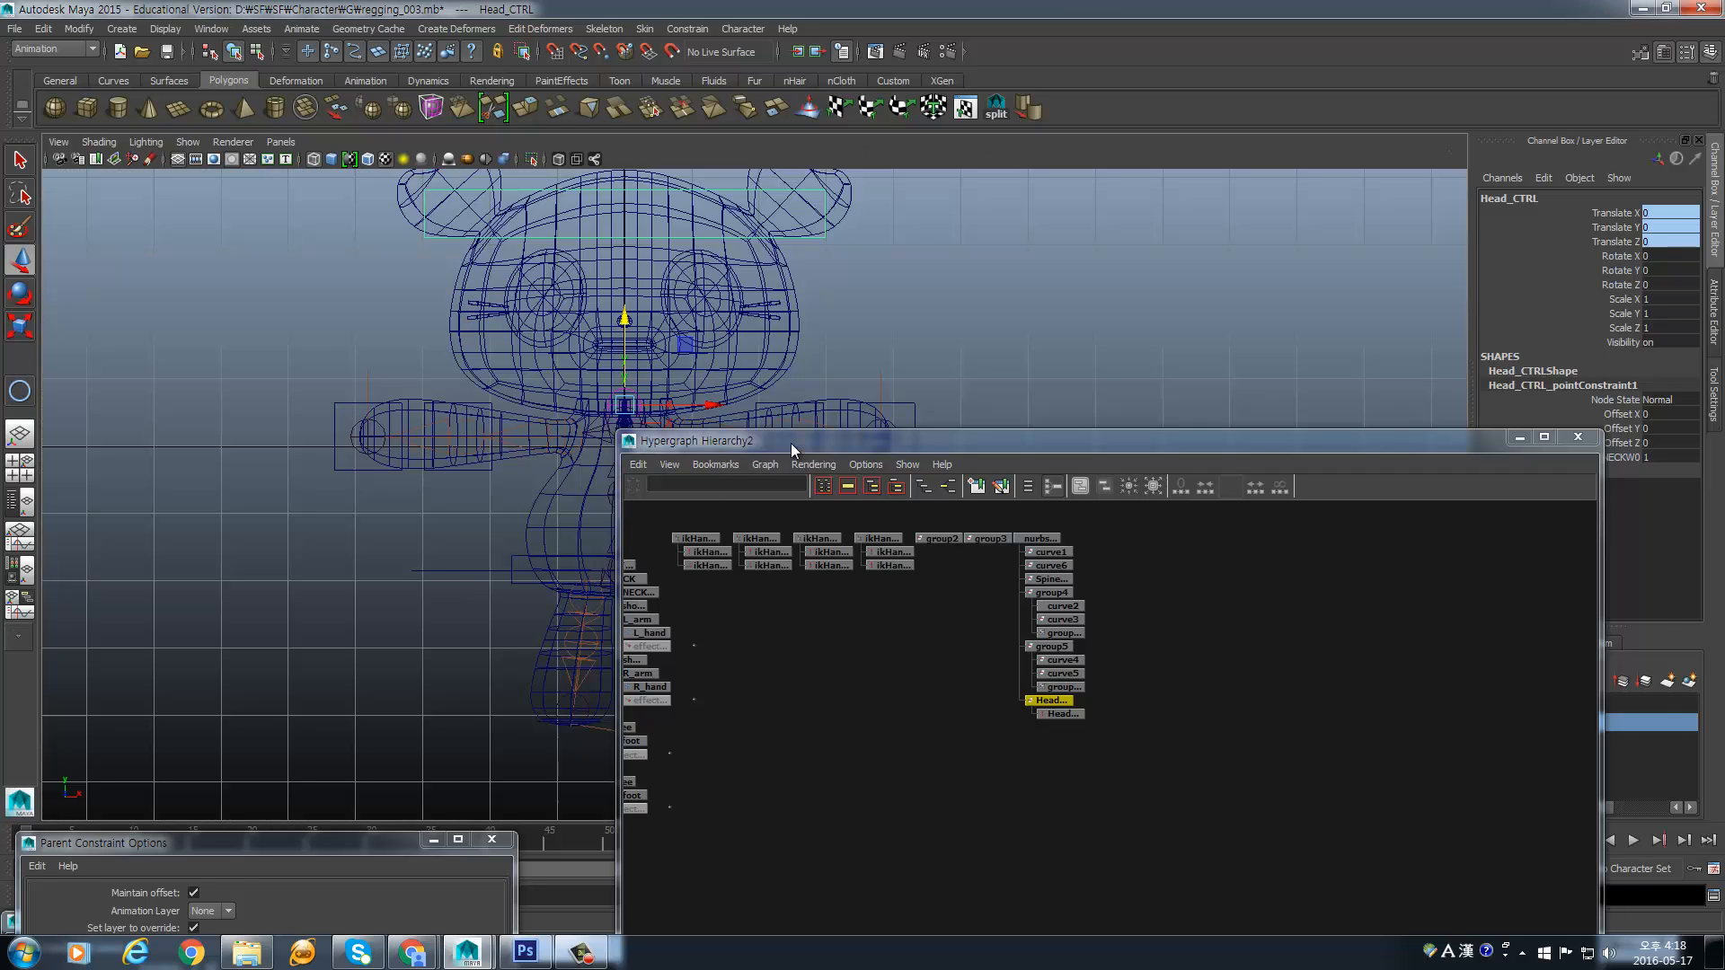
left_click_drag(792, 449, 1138, 447)
left_click(746, 566)
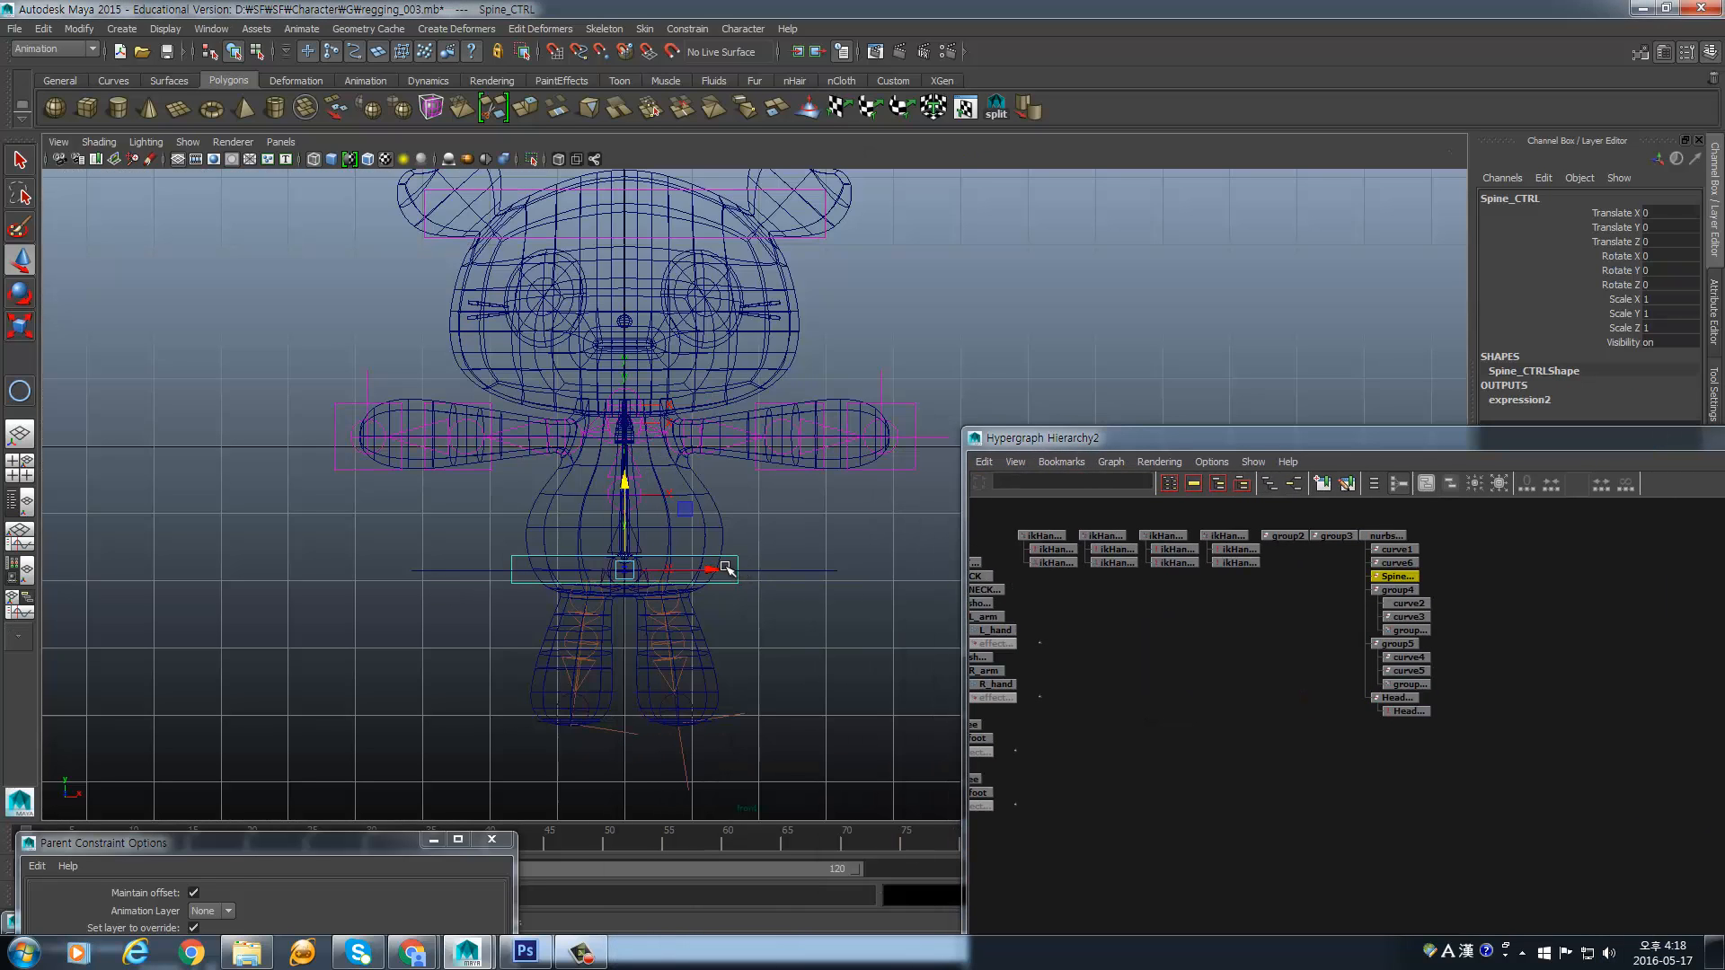
key("e")
left_click_drag(716, 543, 641, 515)
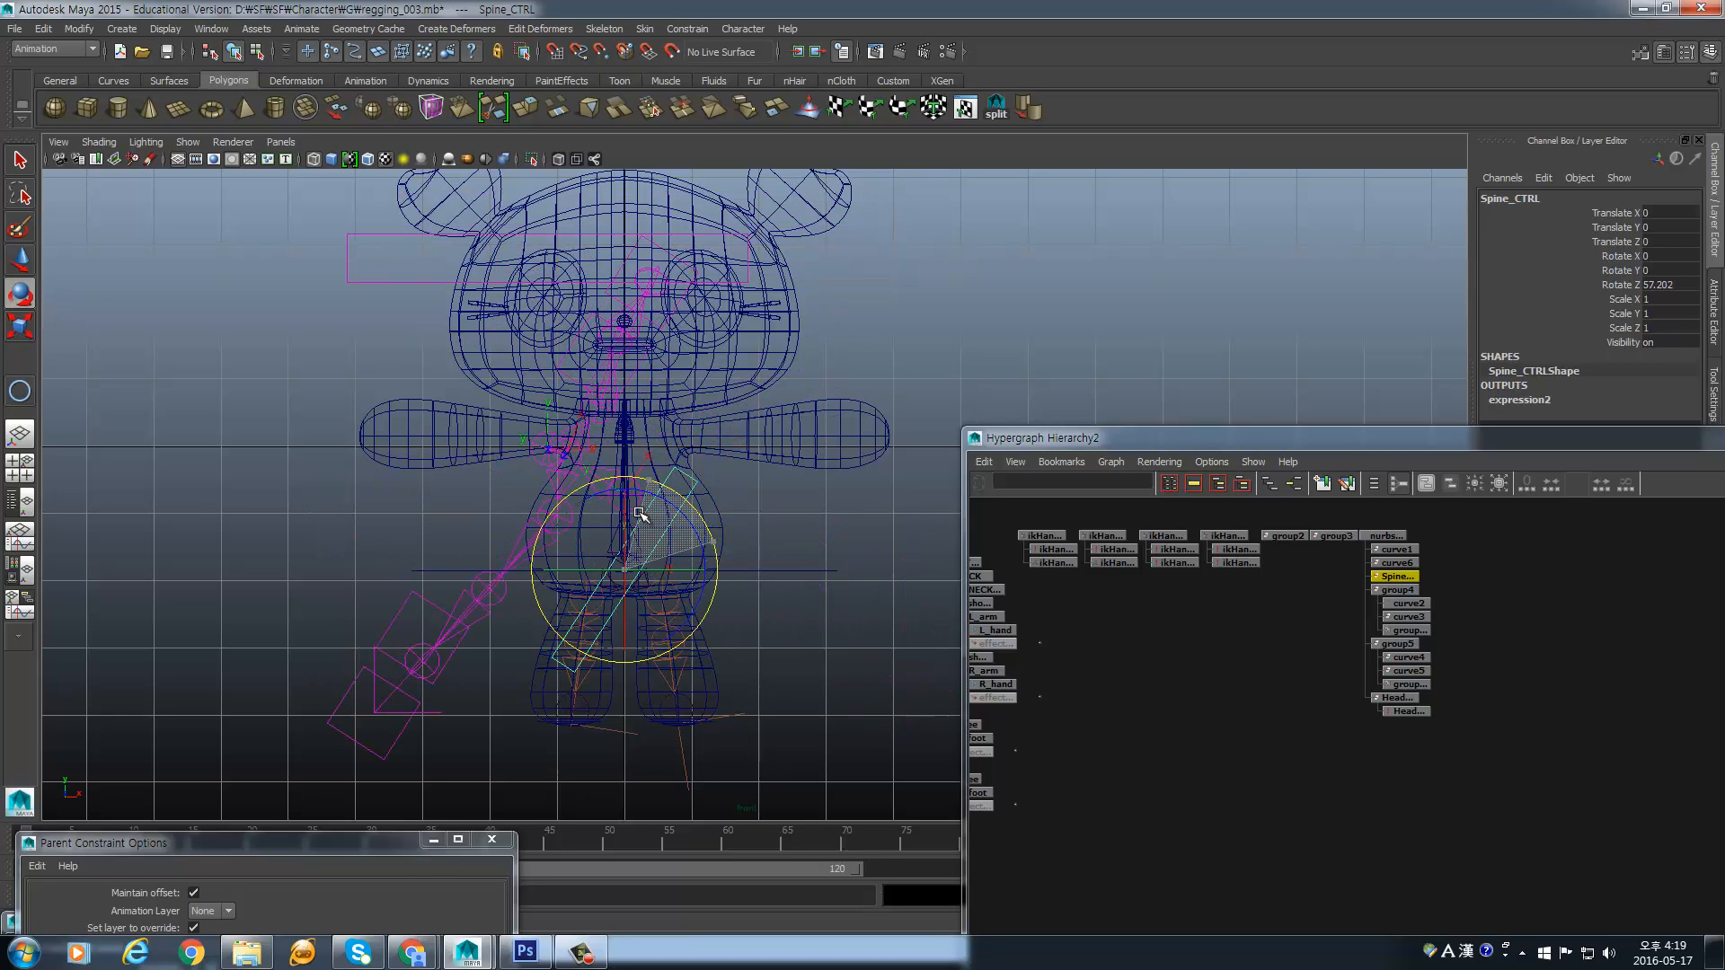
left_click_drag(640, 515, 688, 620)
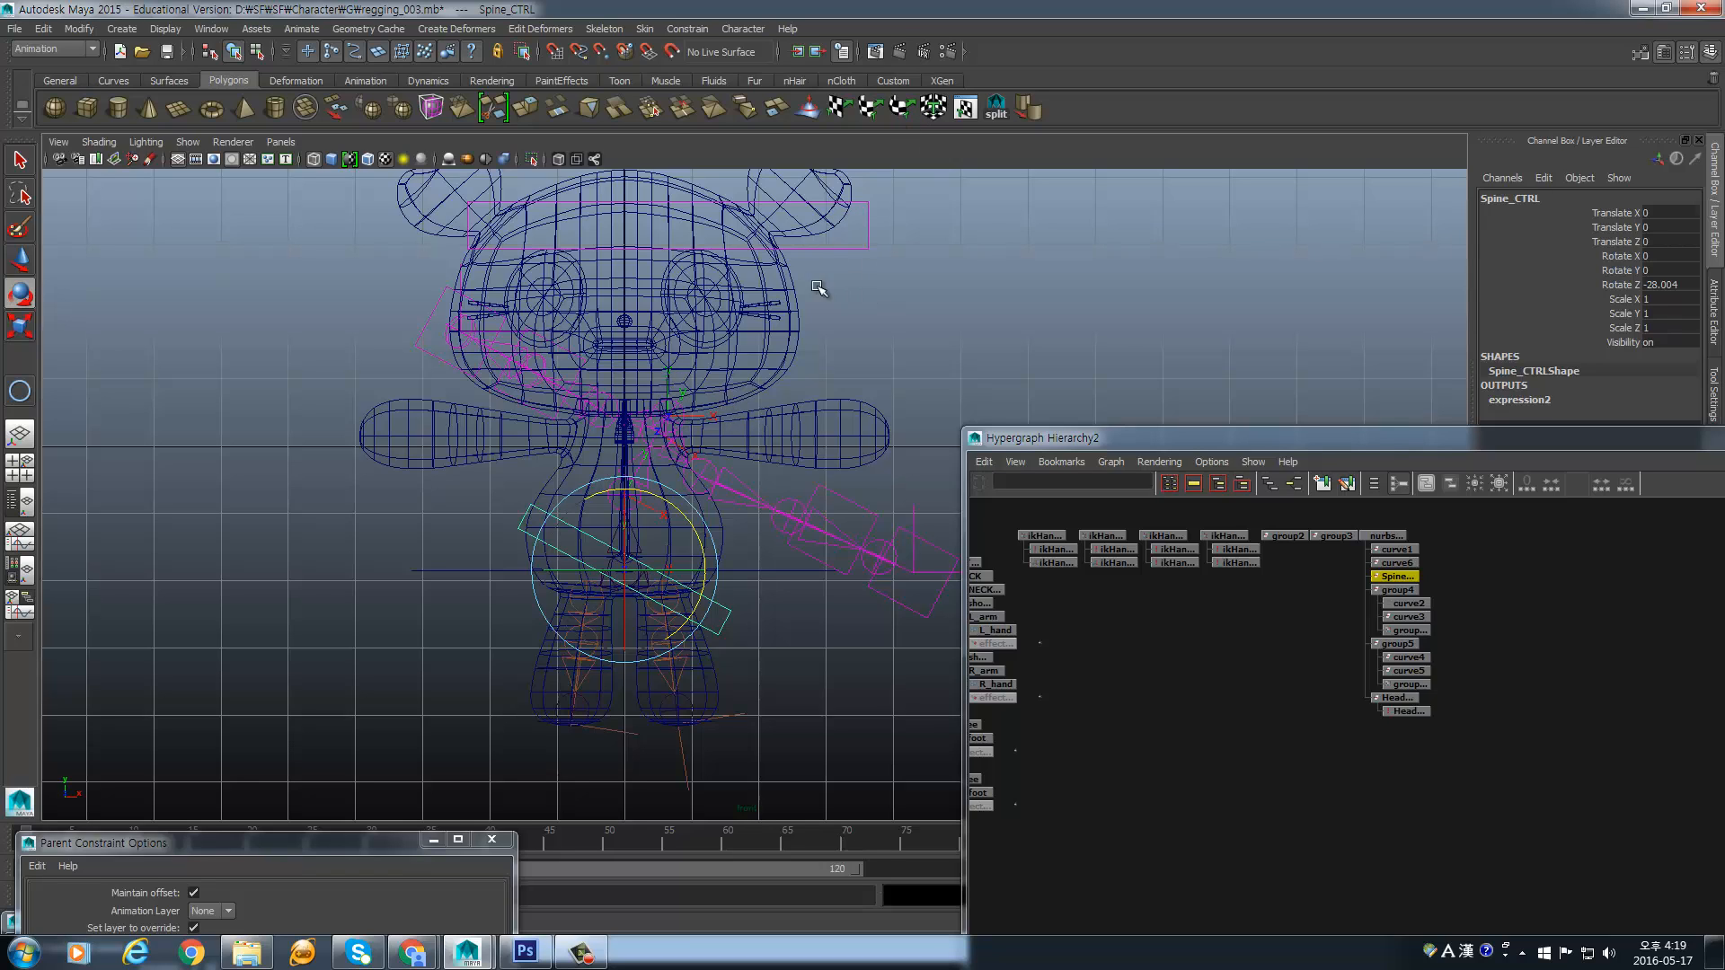
key("ctrl+z")
key("ctrl+z")
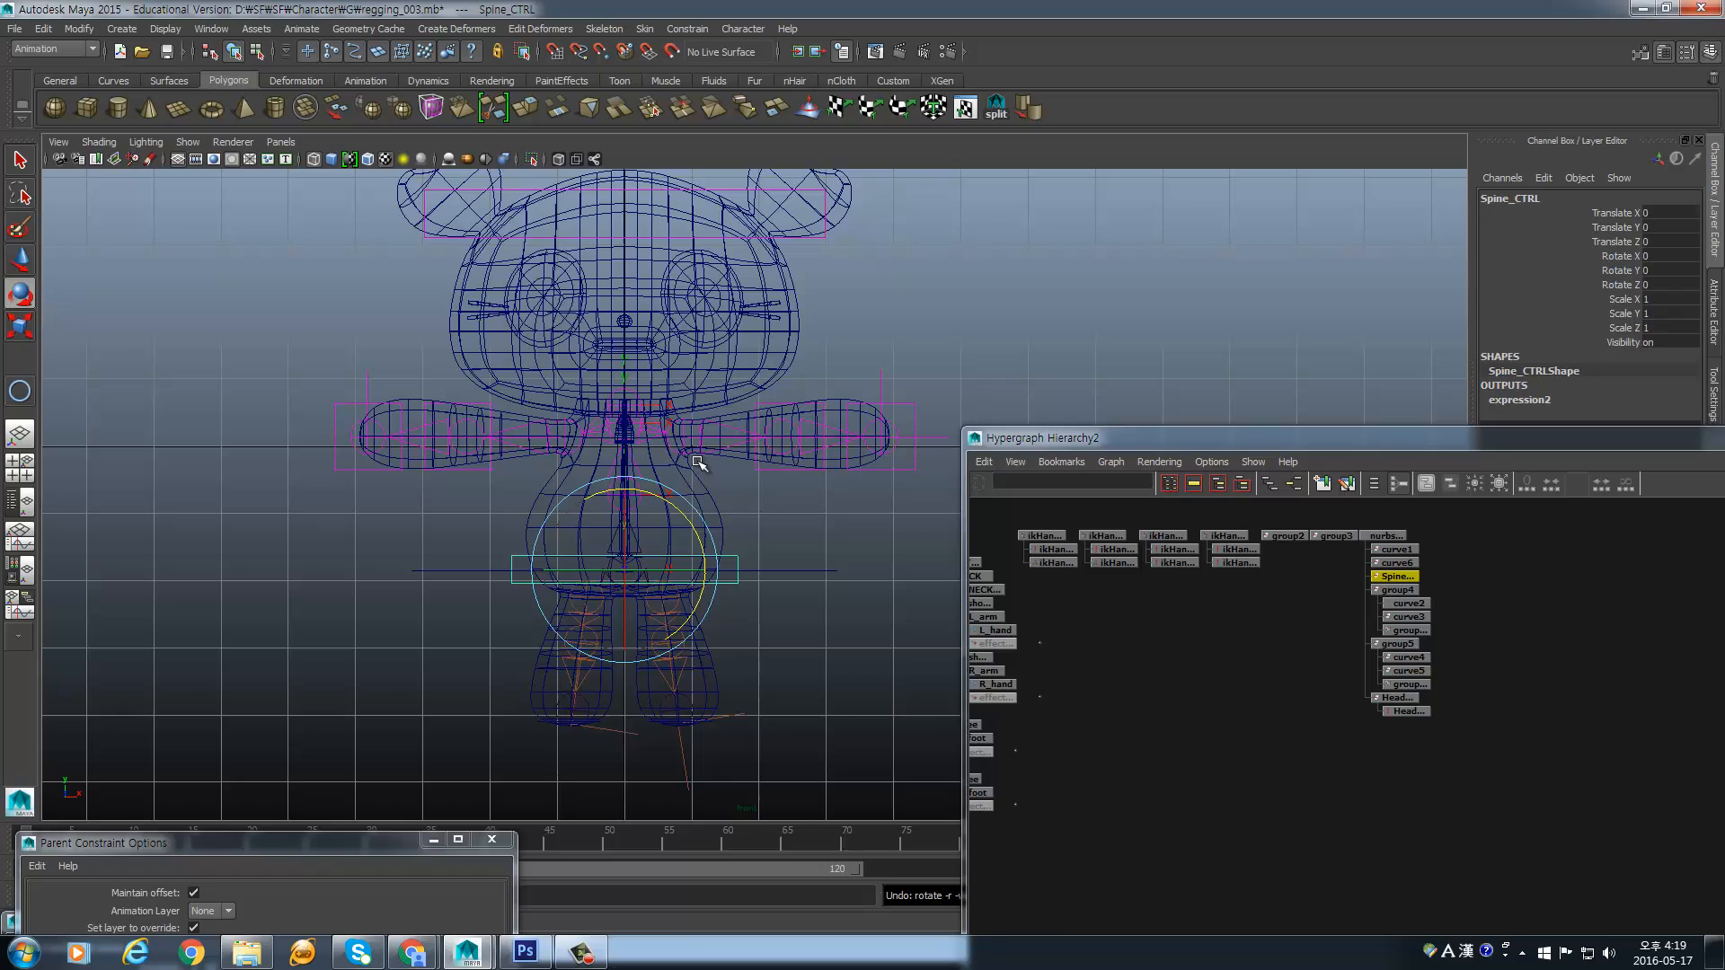
- Duplicate Head_CTRL and delete the point constraint nested under the copy in the hierarchy
left_click_drag(1156, 439, 1023, 350)
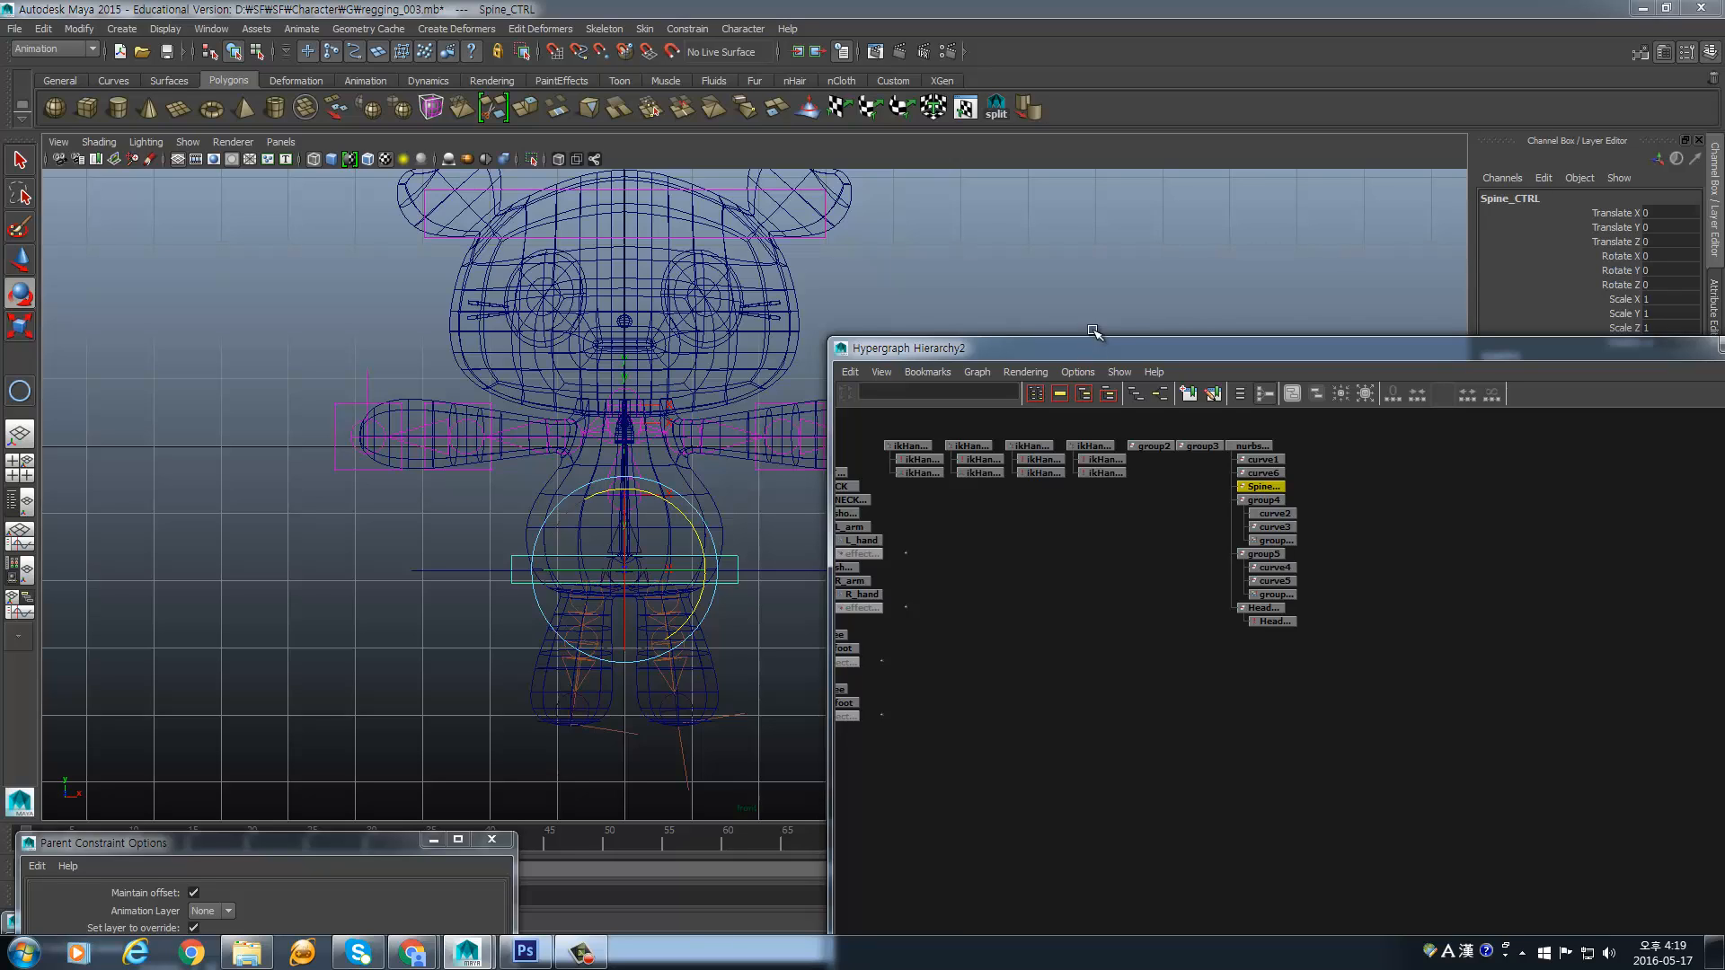
left_click_drag(1129, 351, 1045, 310)
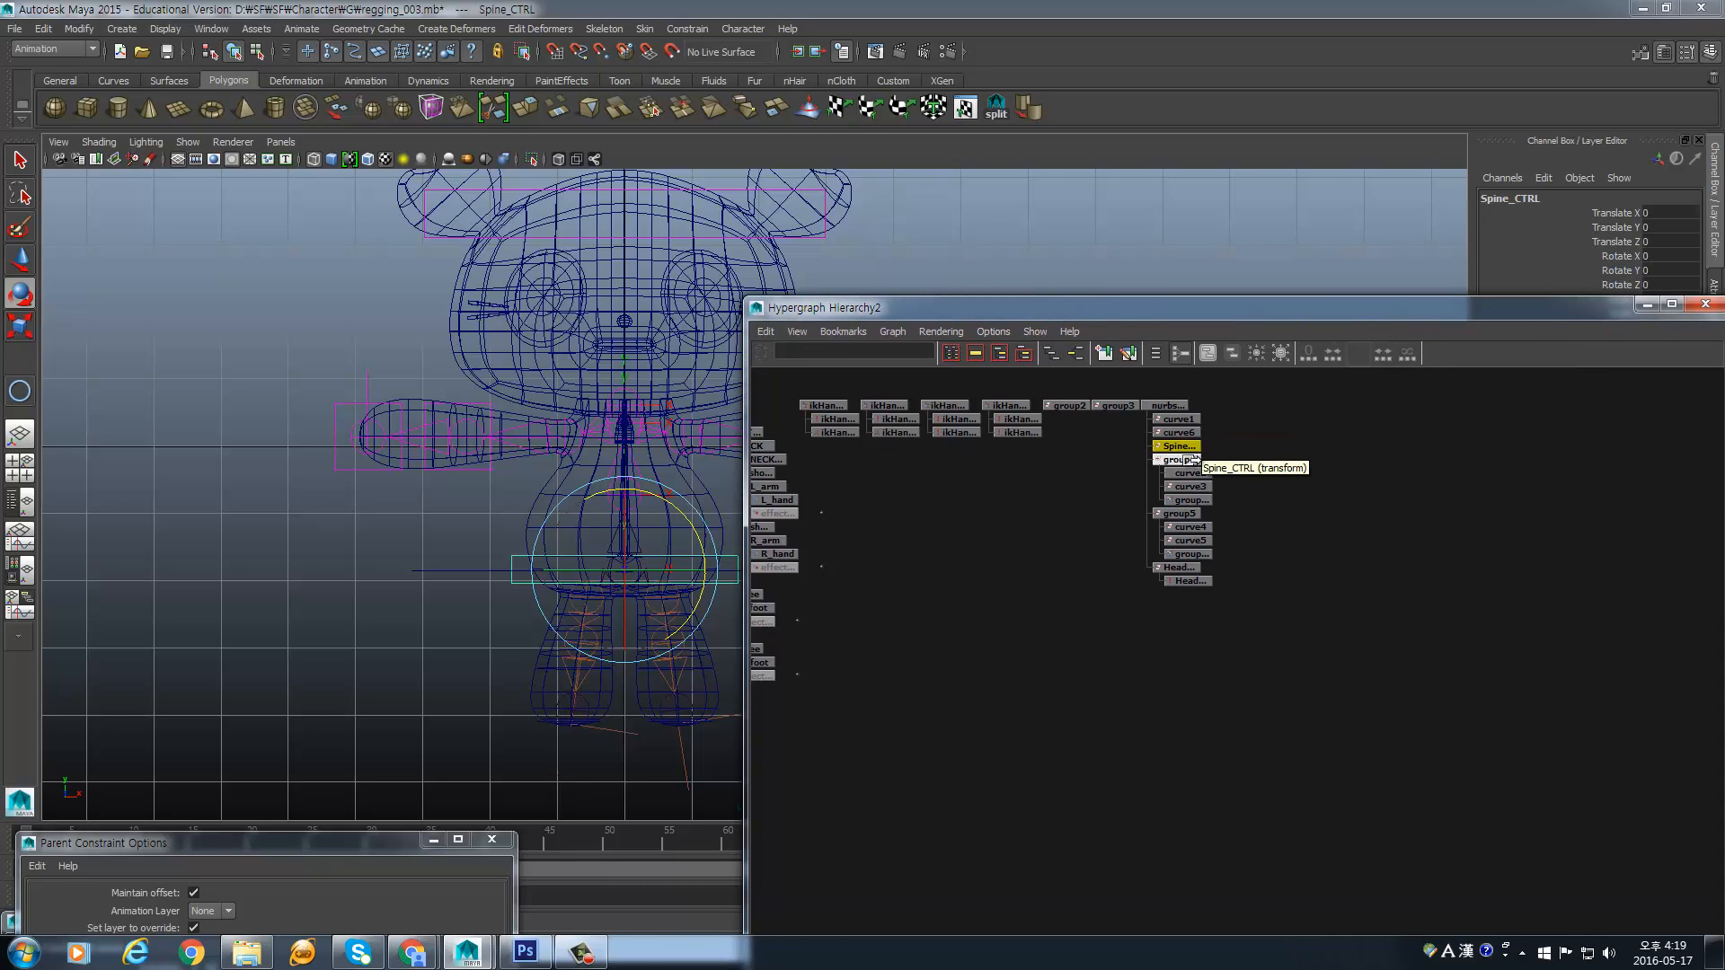
left_click(736, 188)
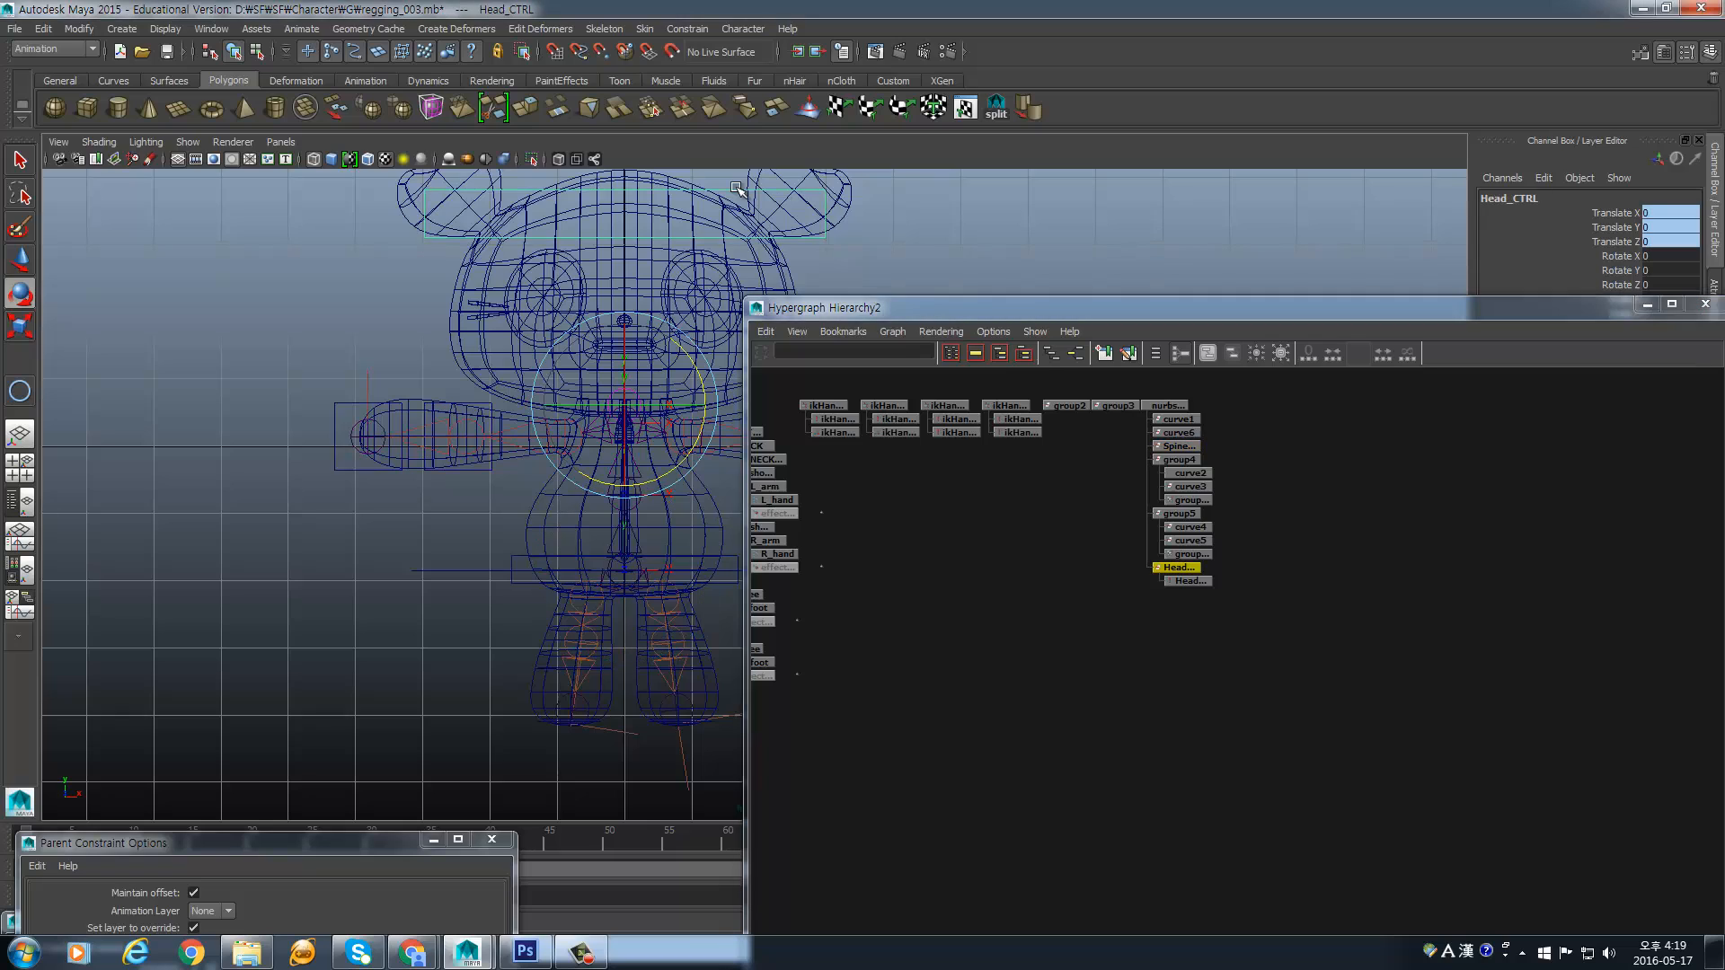
key("ctrl+d")
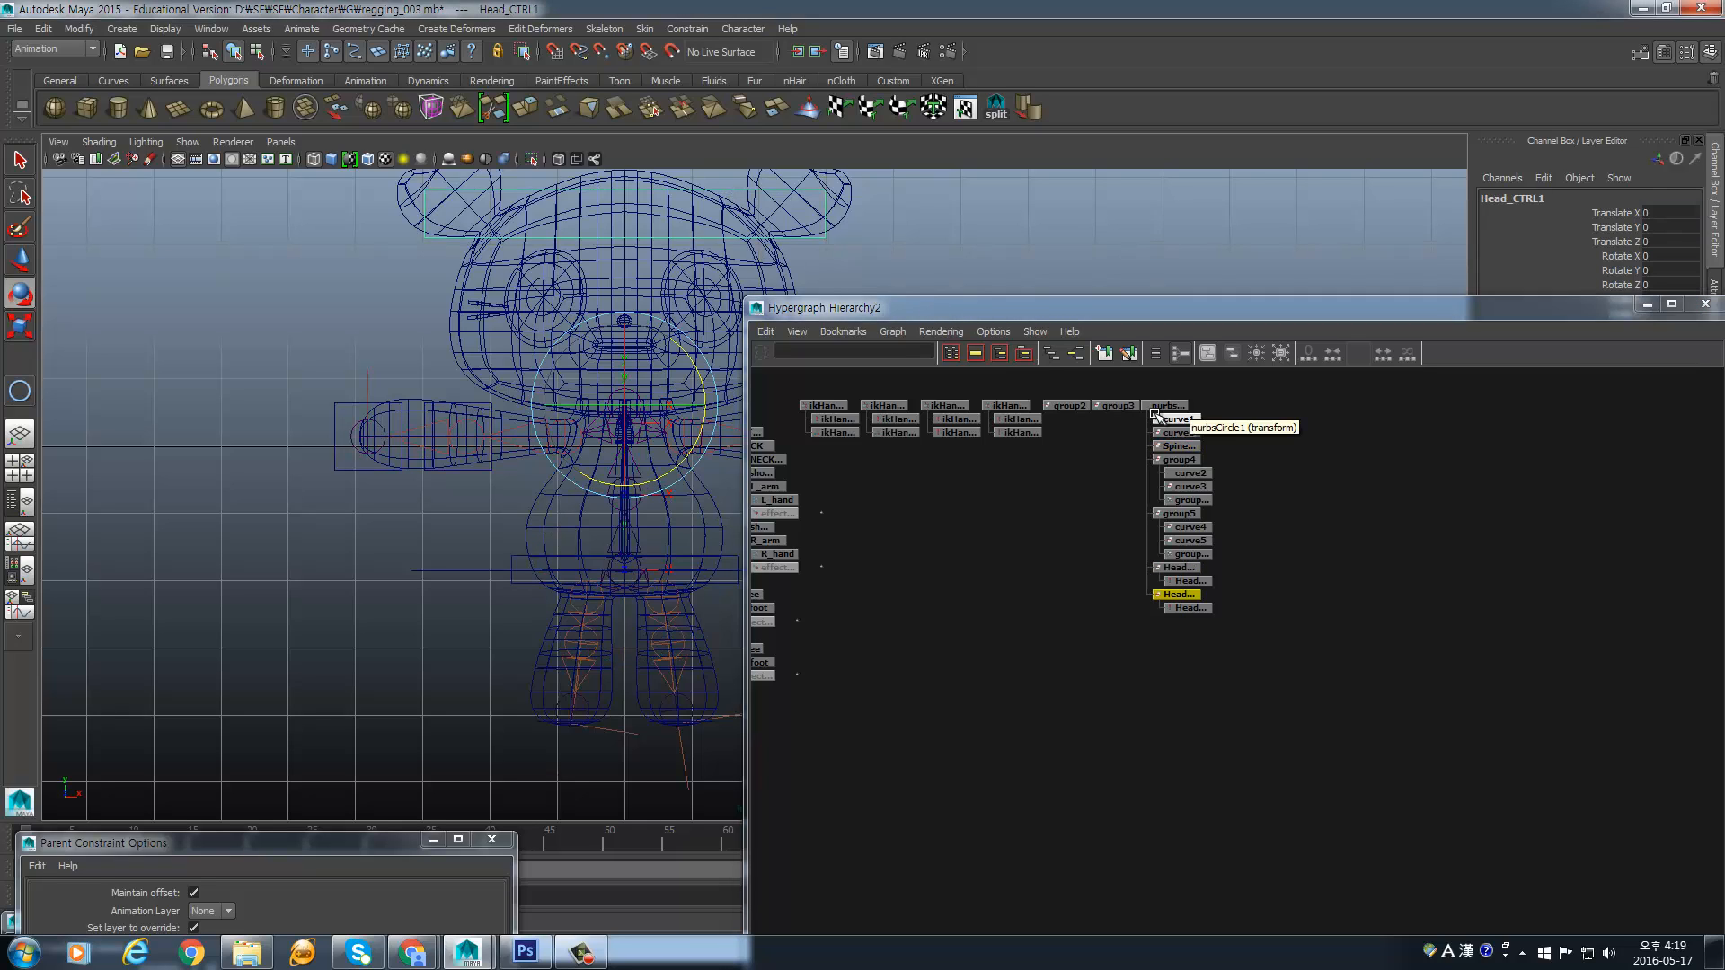
left_click(1202, 608)
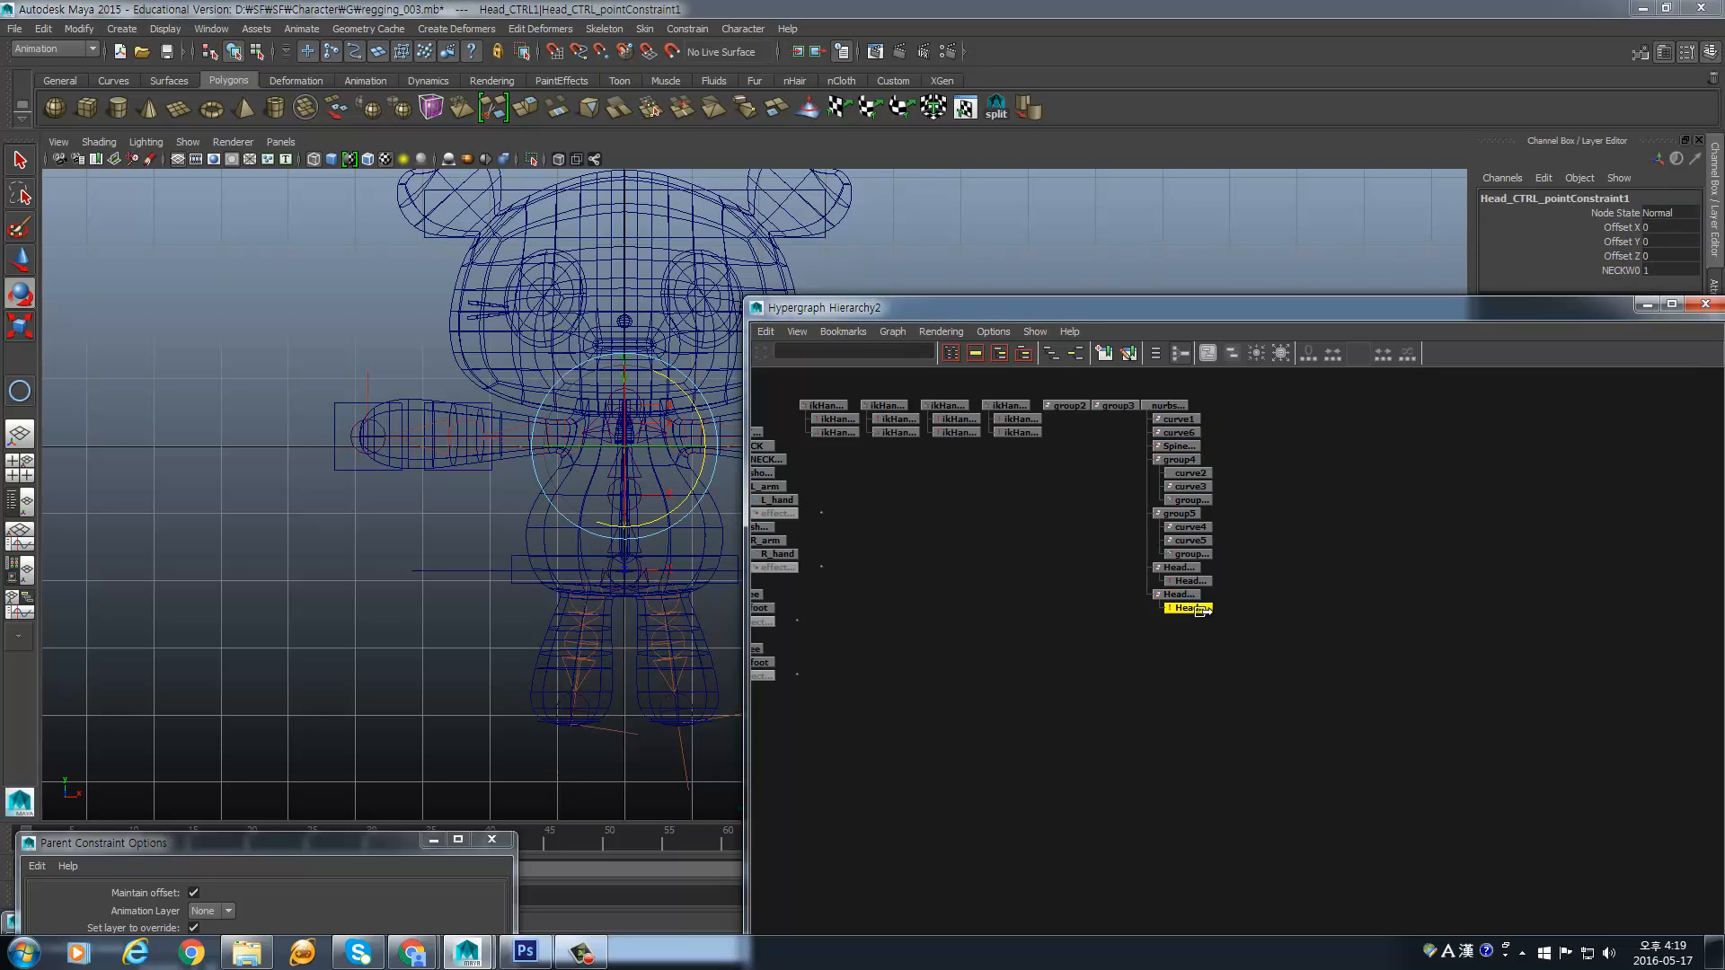
key("Delete")
- Delete the original Head_CTRL together with its point constraint, keeping the unconstrained copy
left_click(1184, 596)
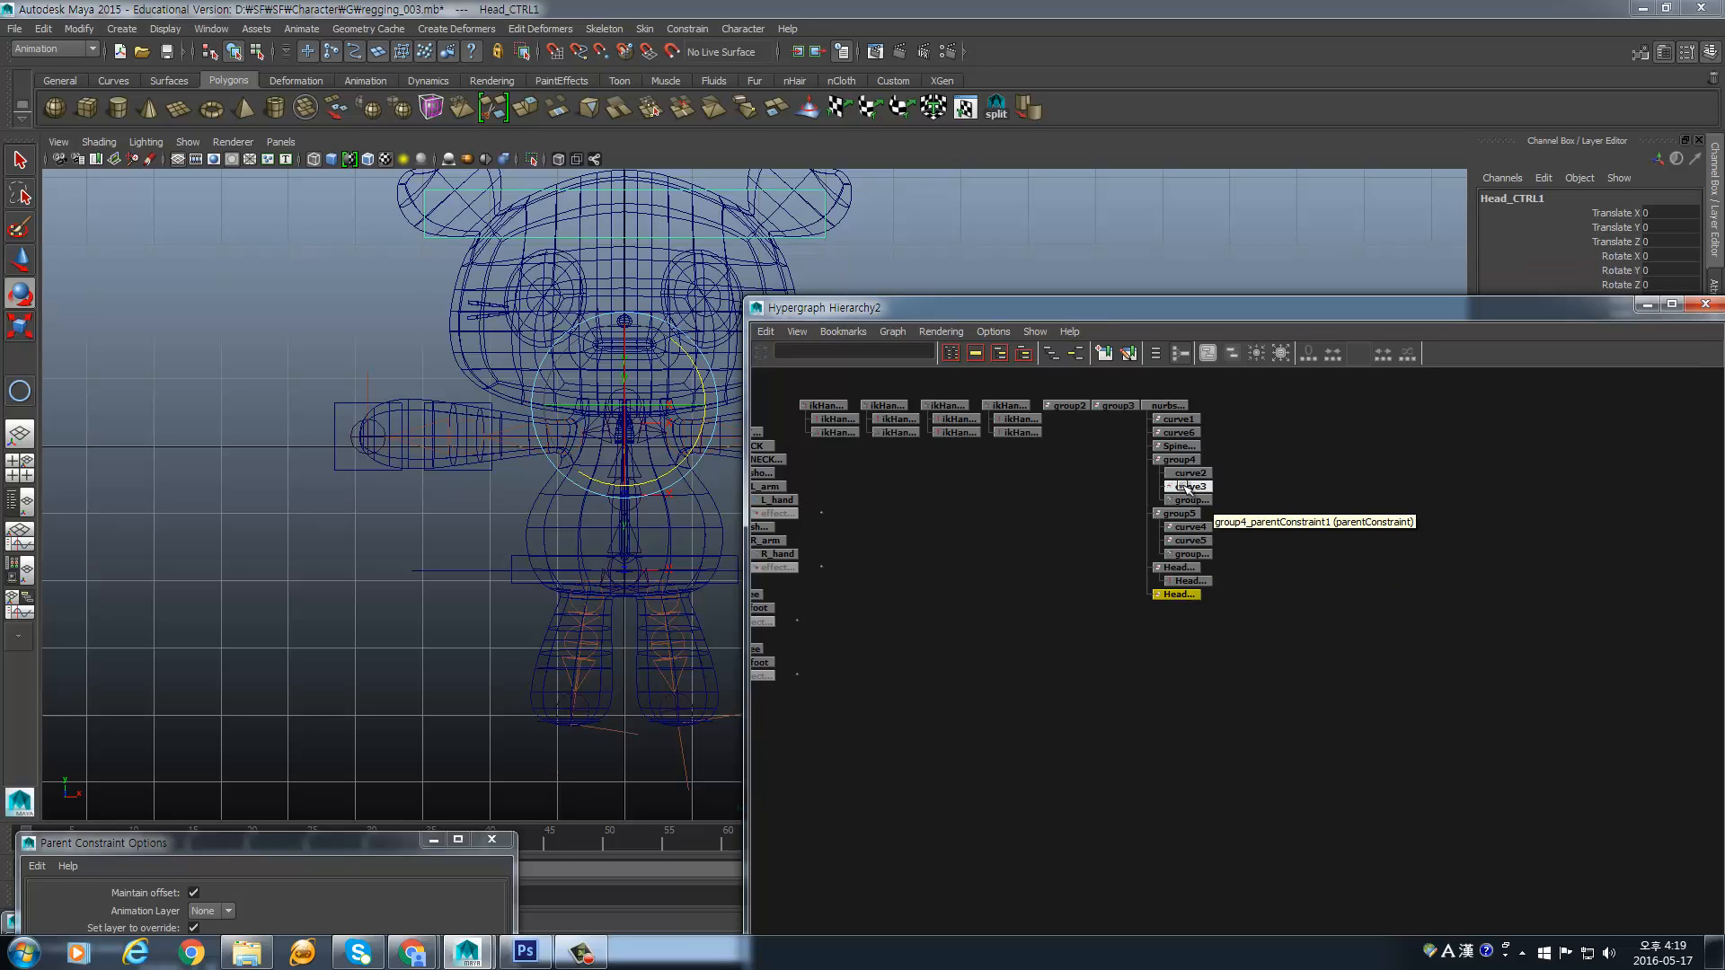
left_click(1174, 569)
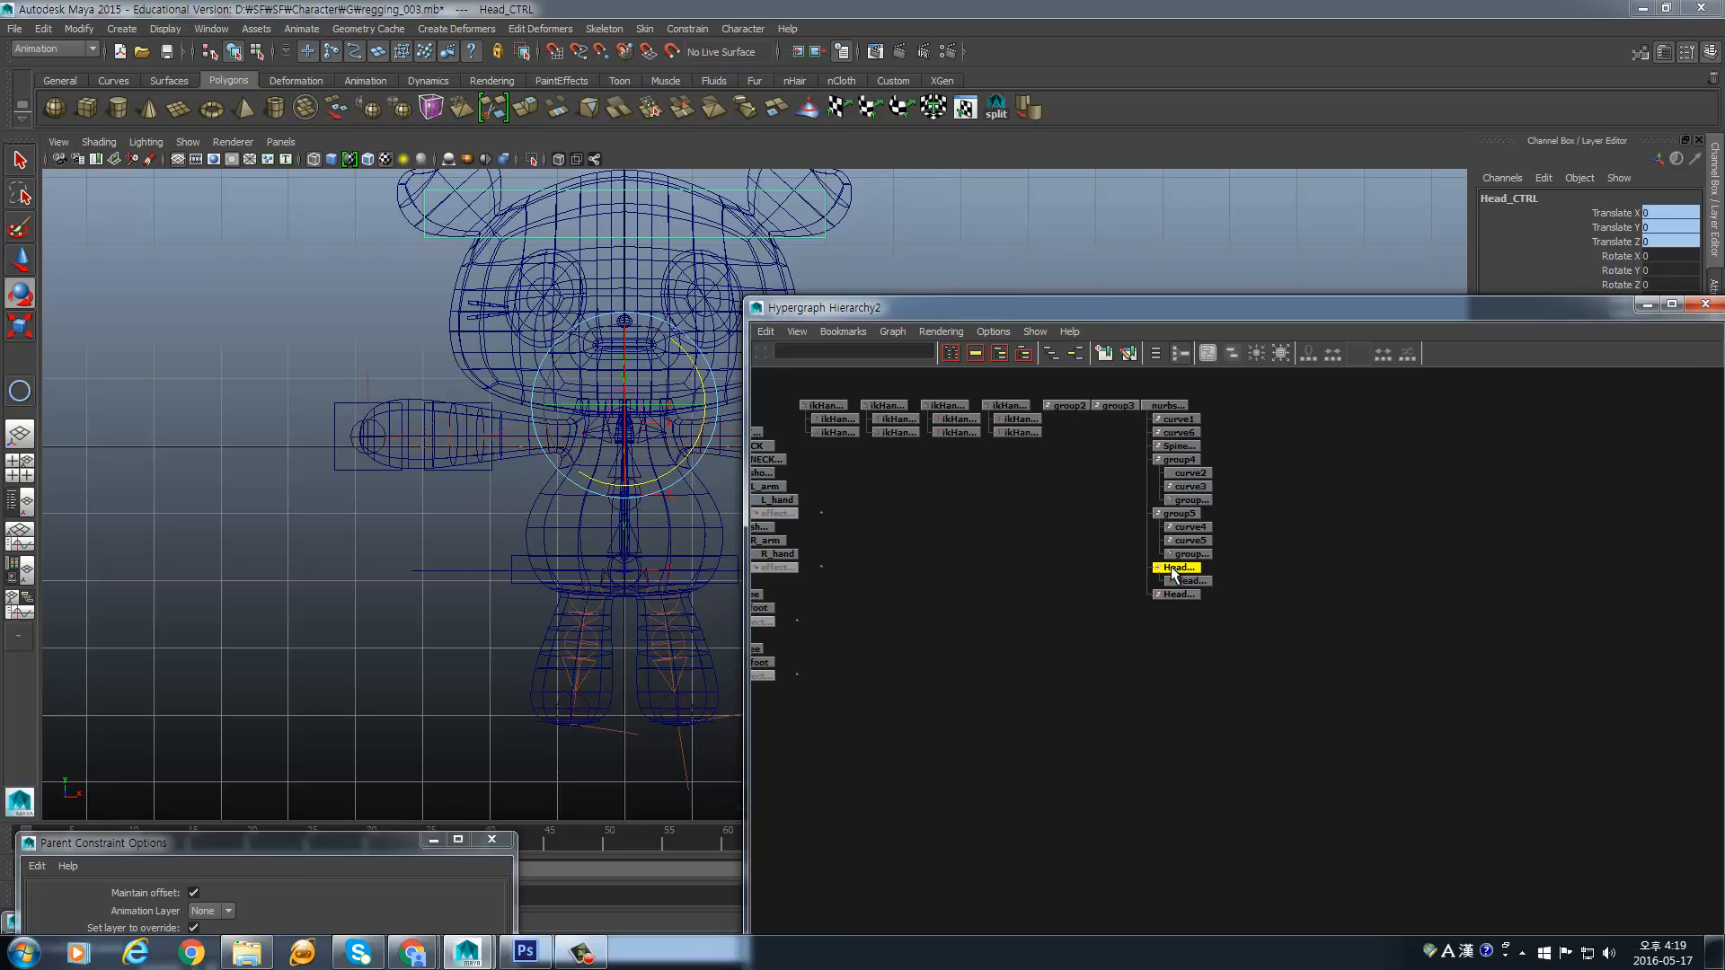
key("Delete")
- Center the pivot of the head control copy Head_CTRL1 and group it under the hip circle
left_click(1176, 570)
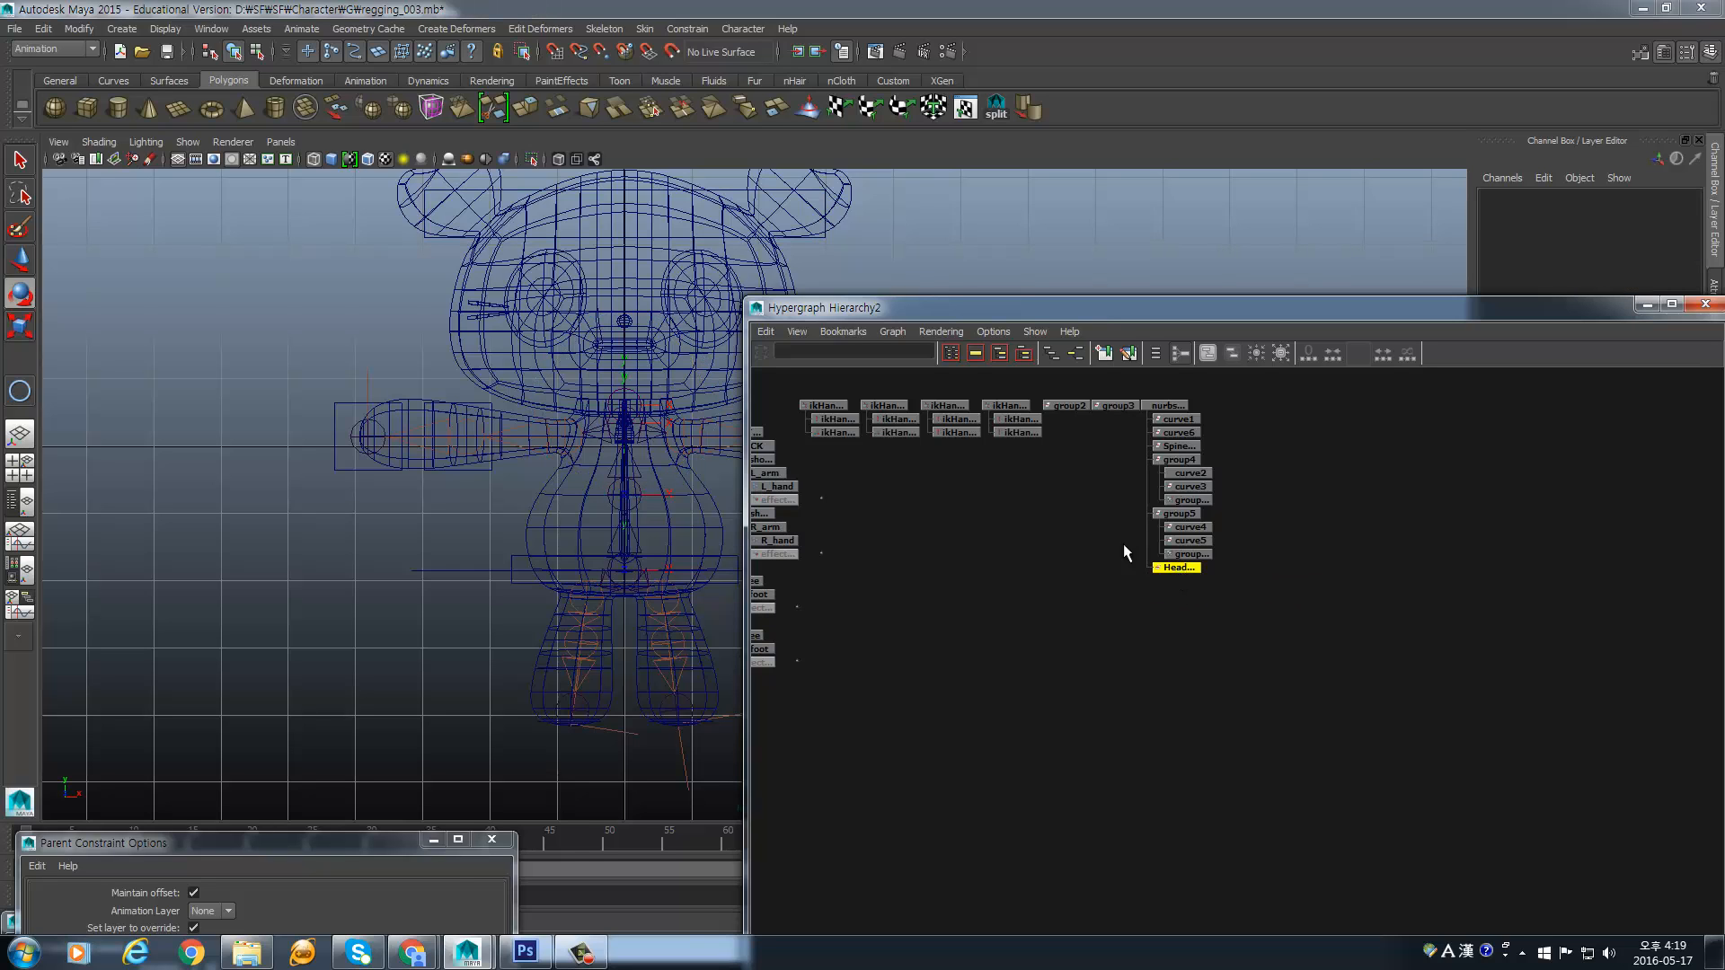
middle_click_drag(664, 391, 620, 469, "alt")
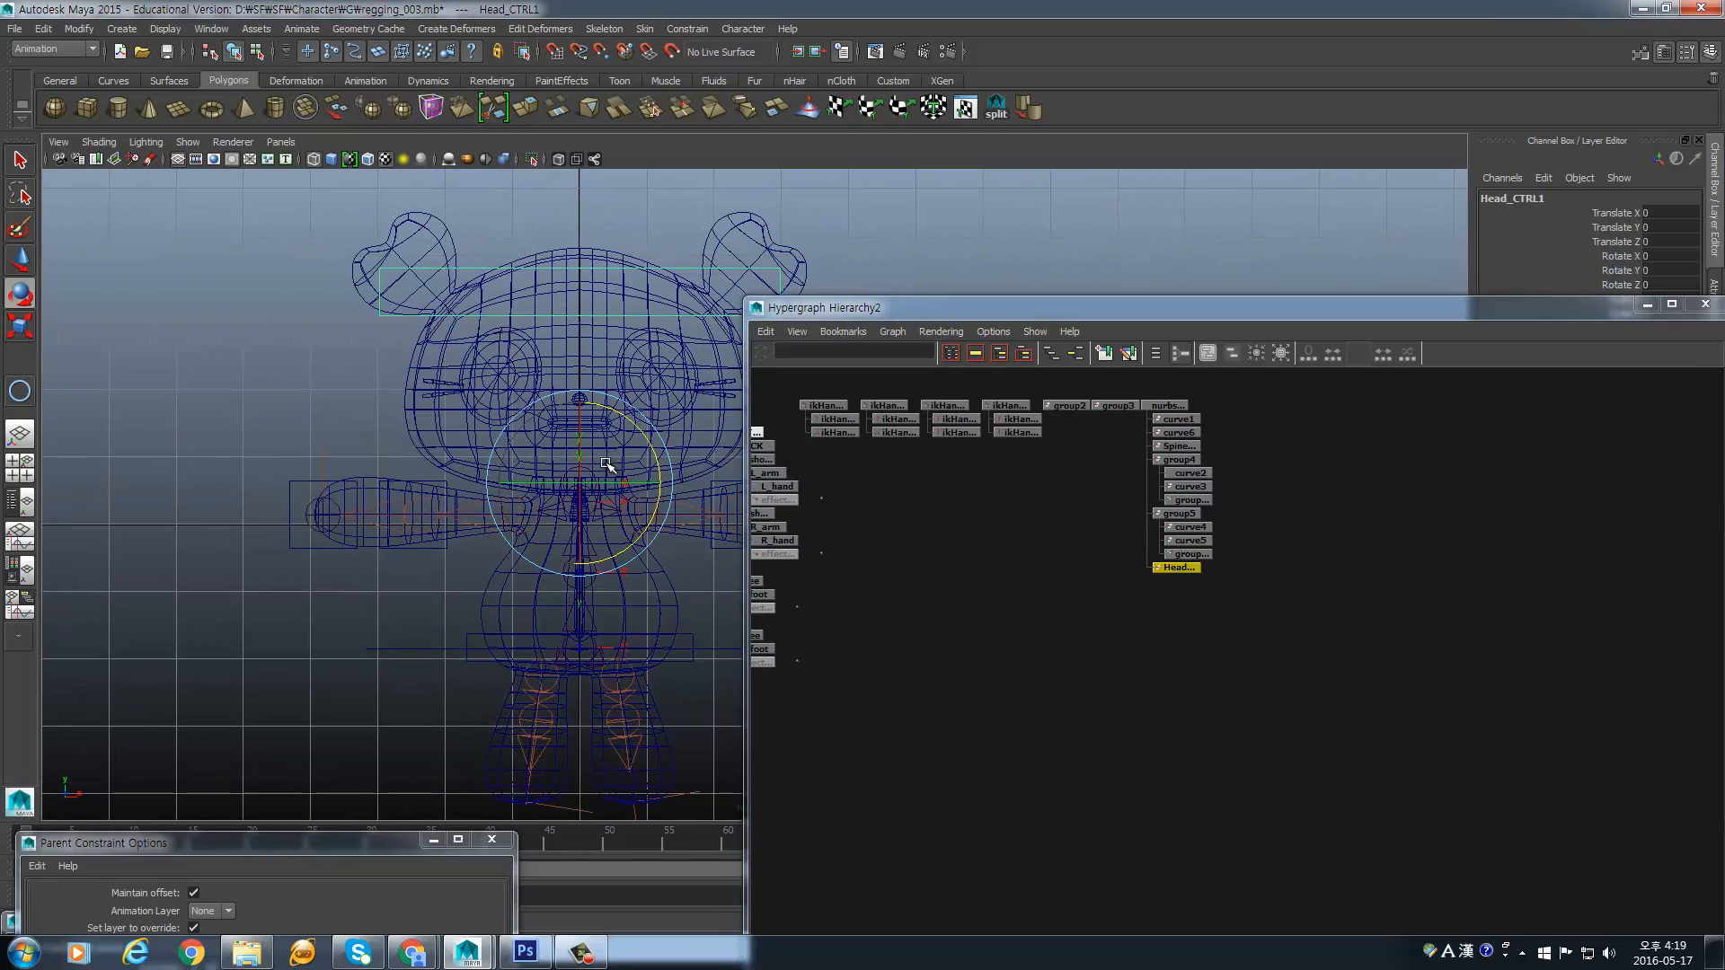
left_click(79, 29)
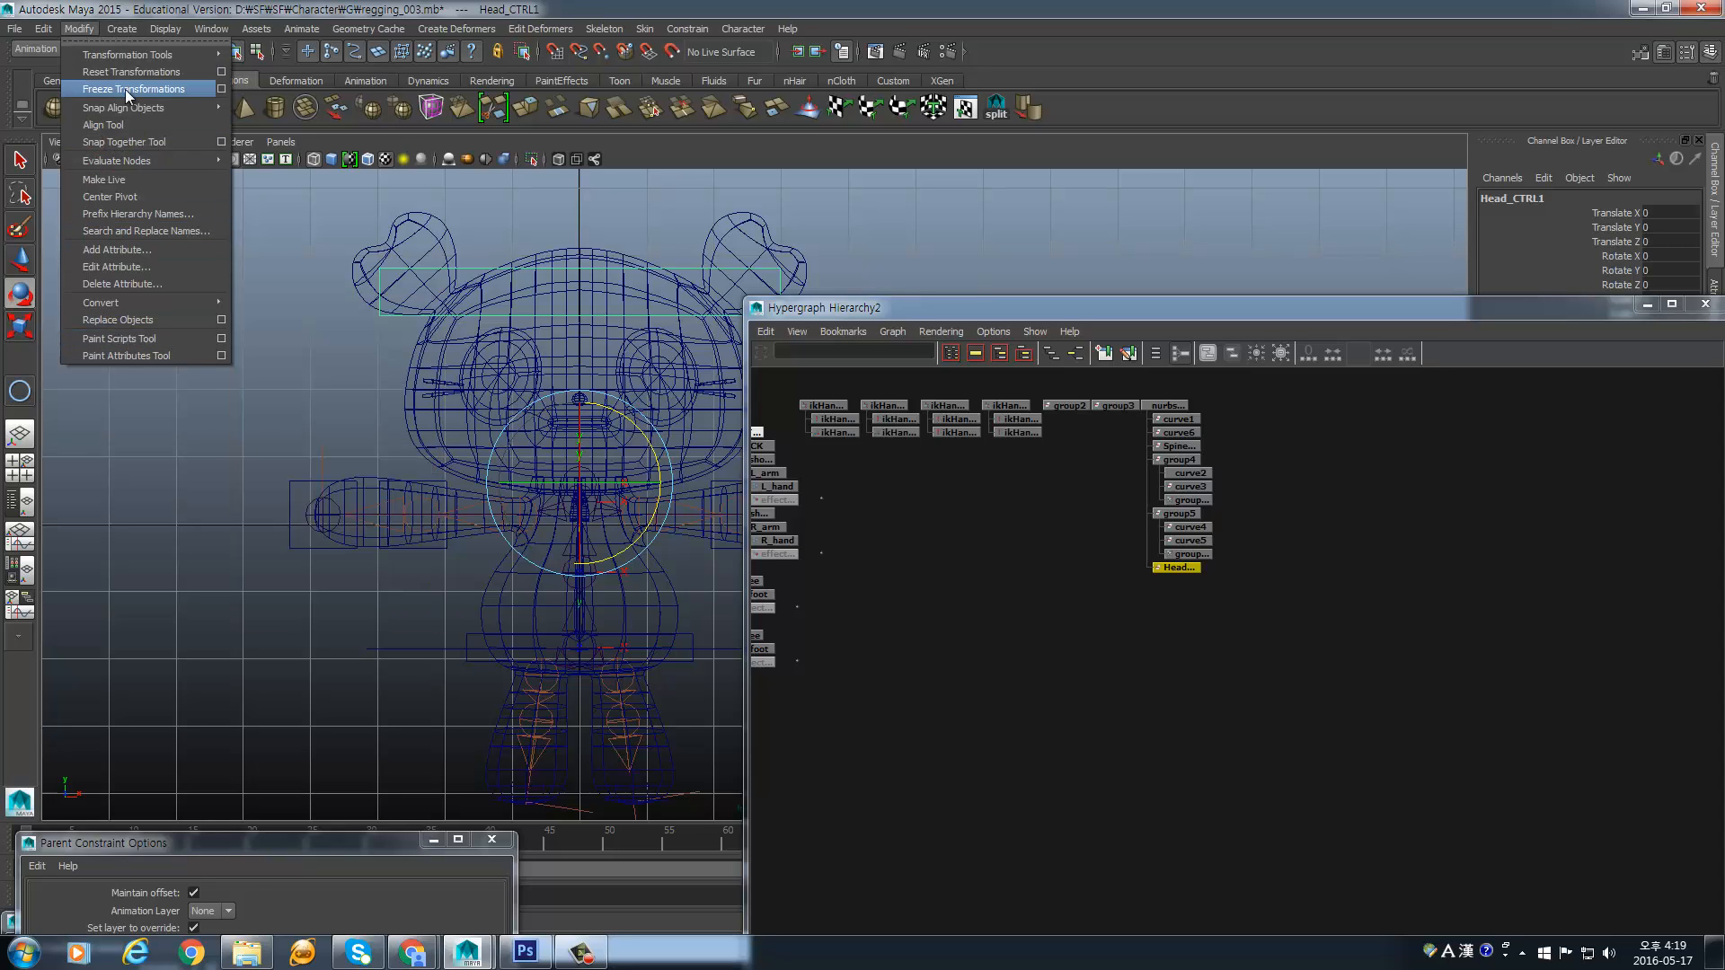
left_click(128, 199)
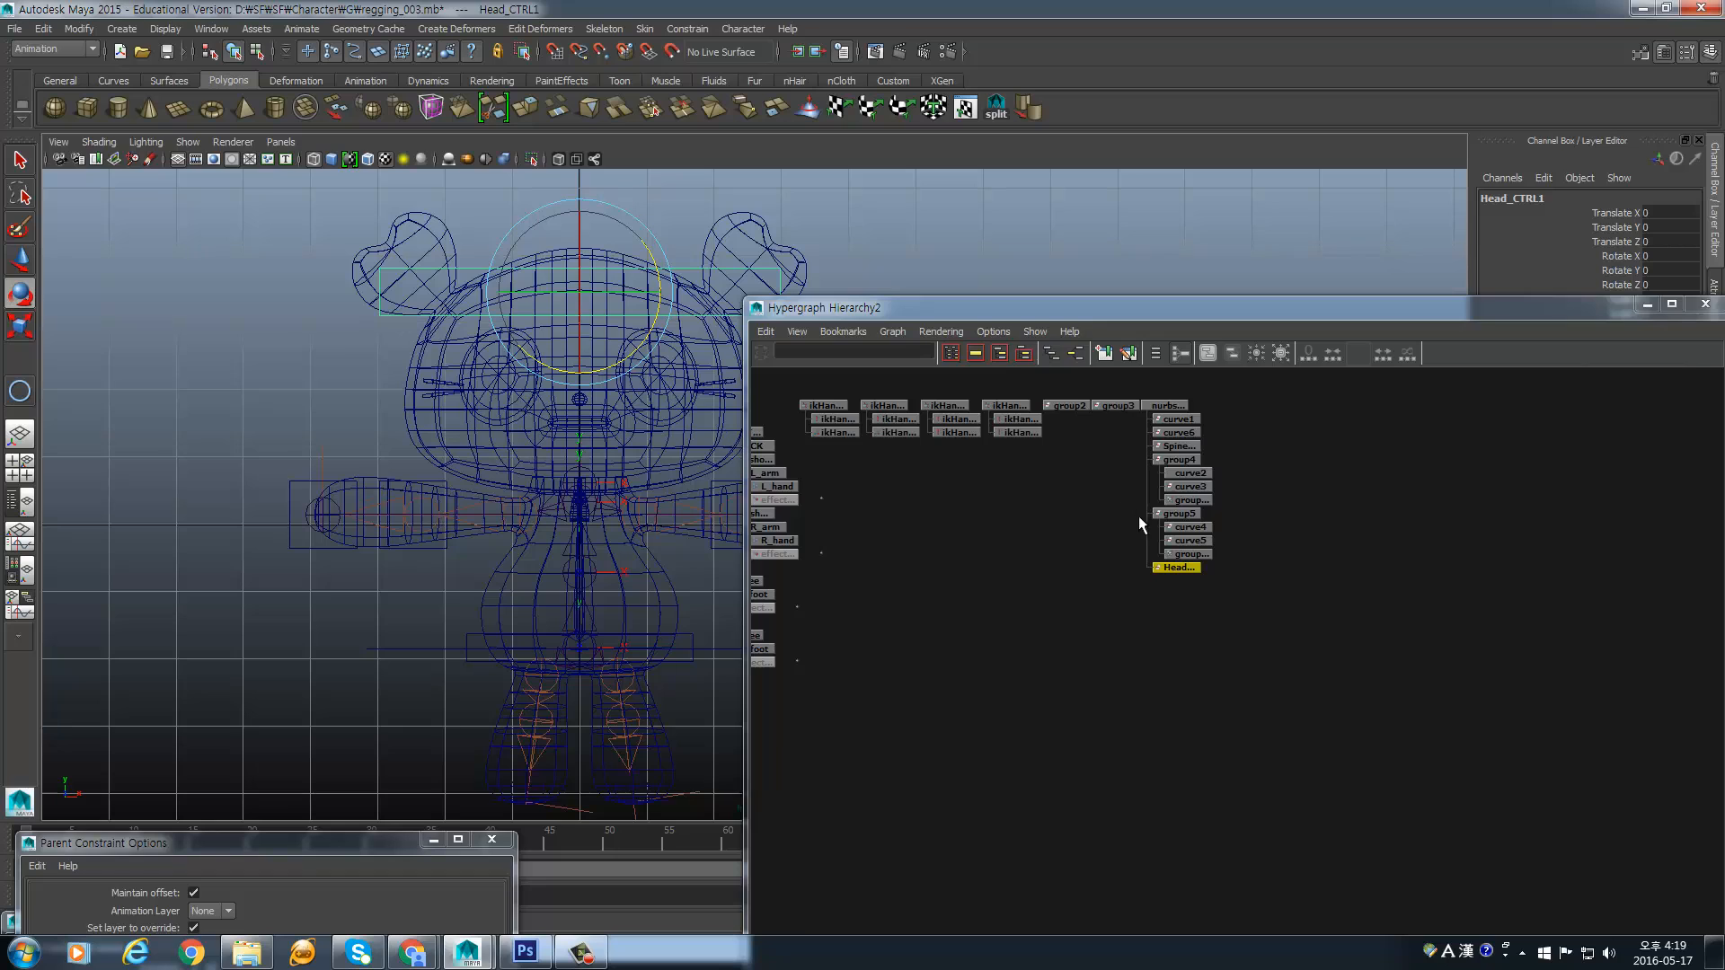
key("ctrl+g")
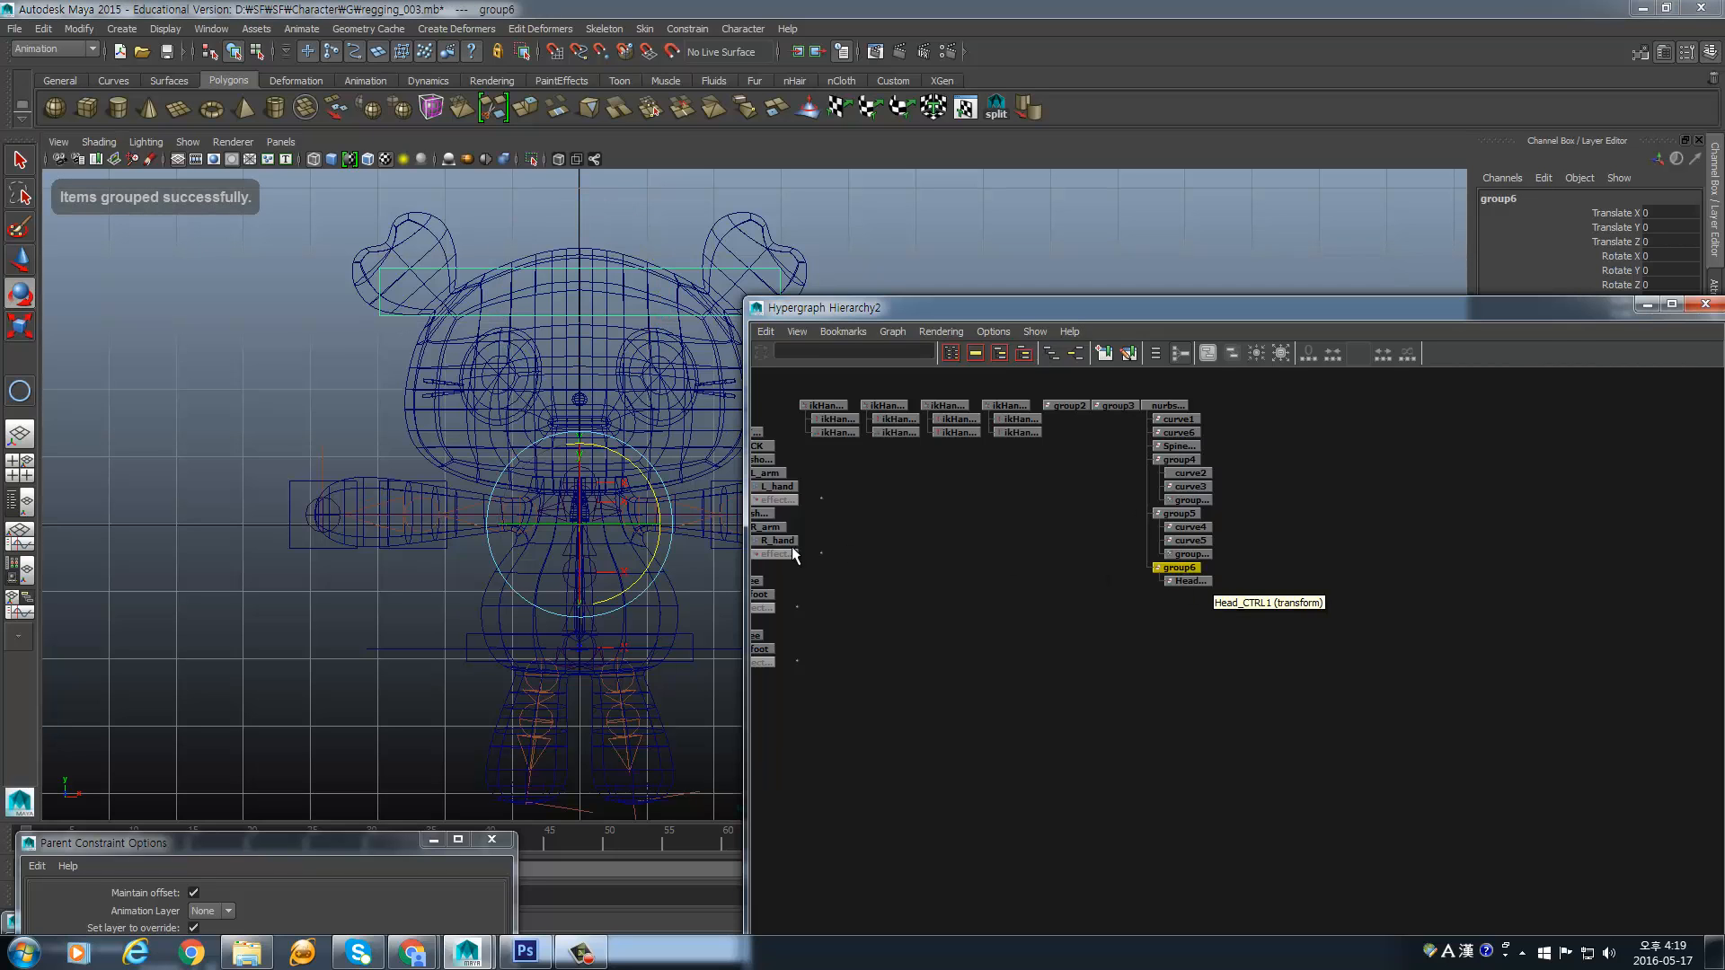
- Try snapping the head control group's pivot to the base of the head in the front view
middle_click_drag(589, 514, 556, 531, "alt")
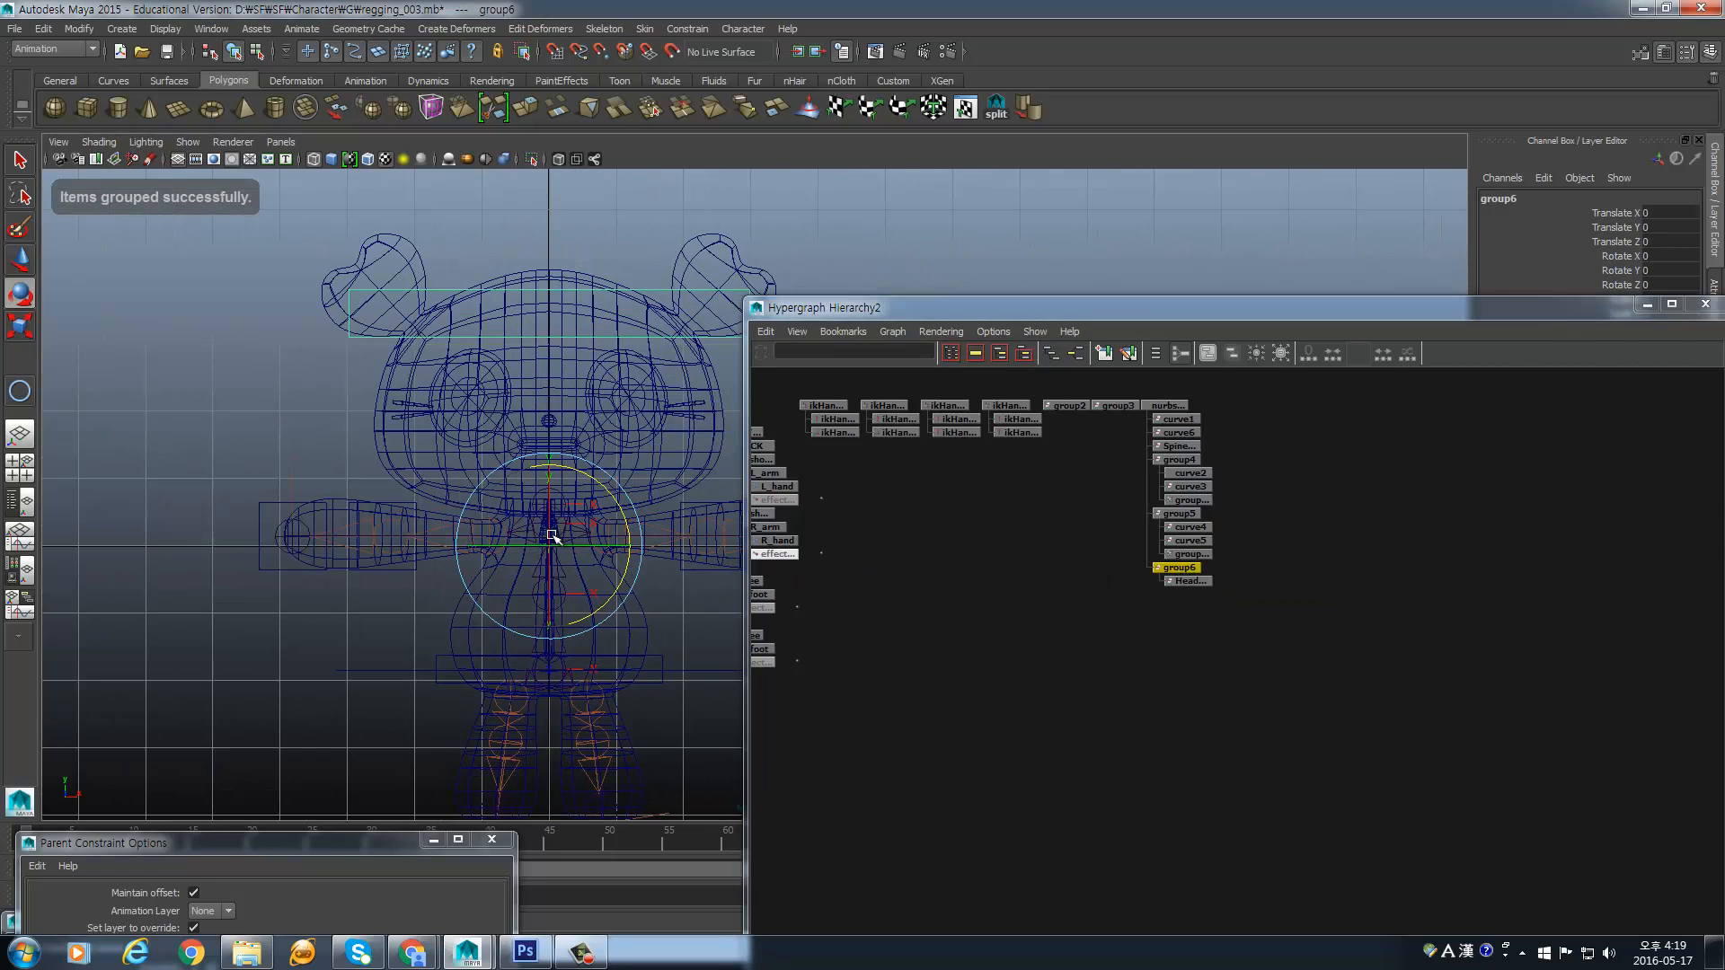
key("Insert")
key("v")
left_click_drag(547, 543, 547, 499)
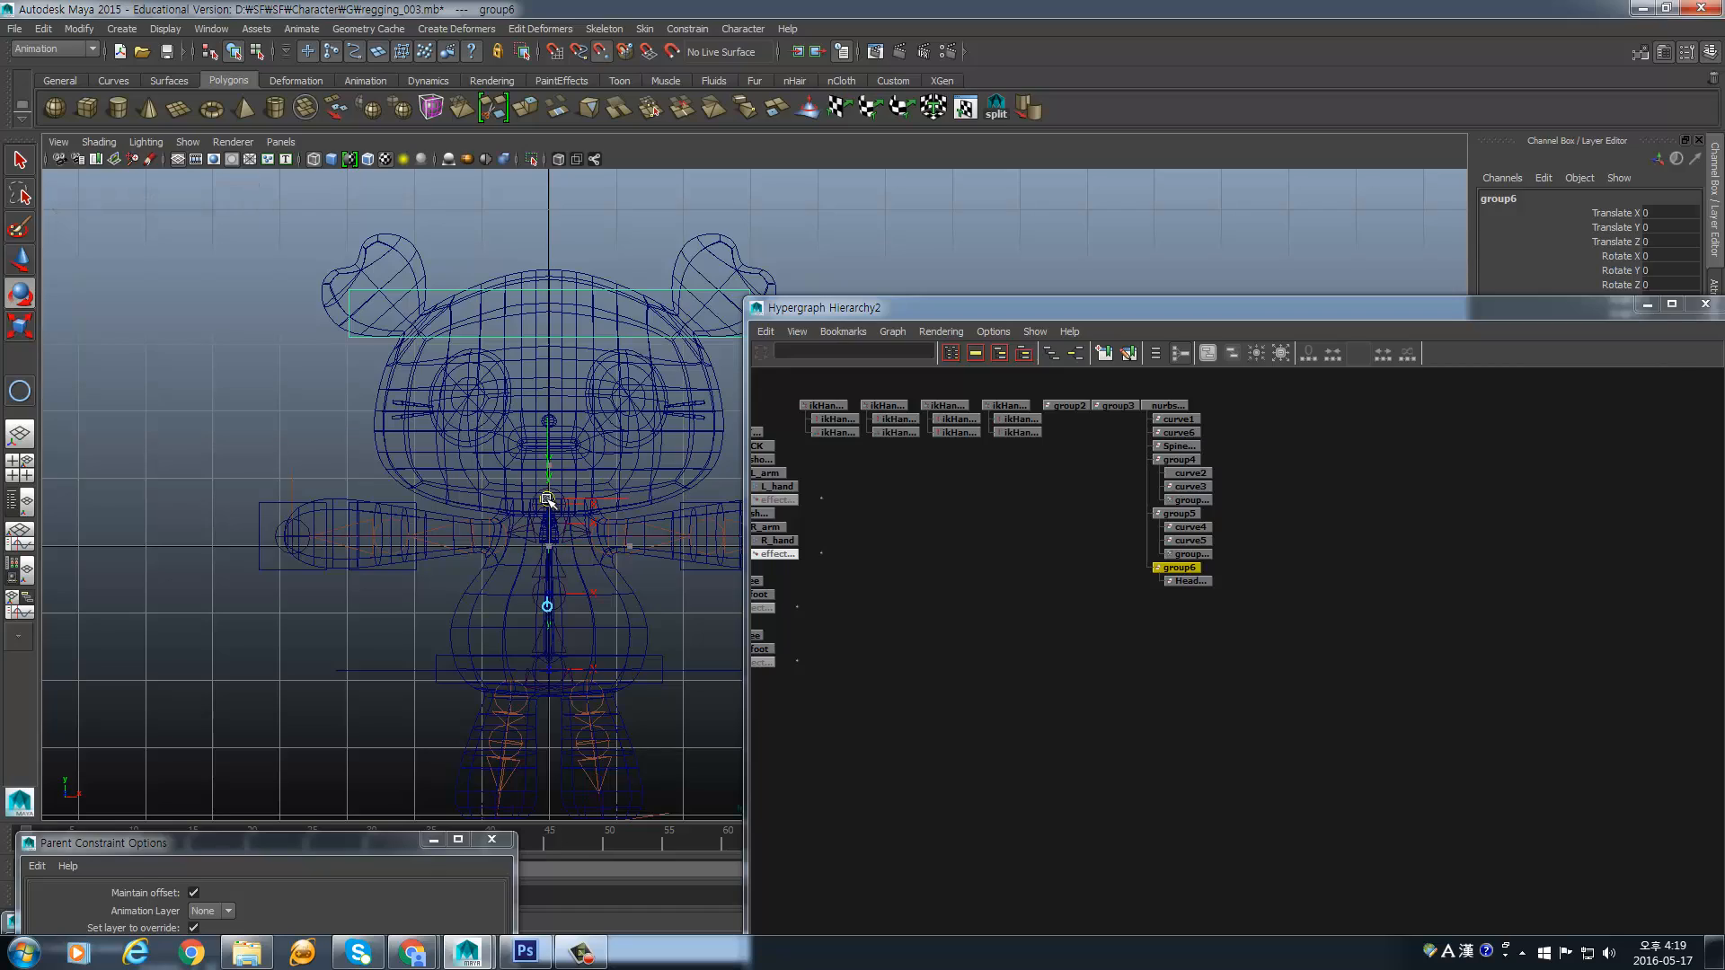
key("Insert")
- Snap the head control group's pivot onto the center of the neck joint in the enlarged front view
scroll(580, 539, "up", 10)
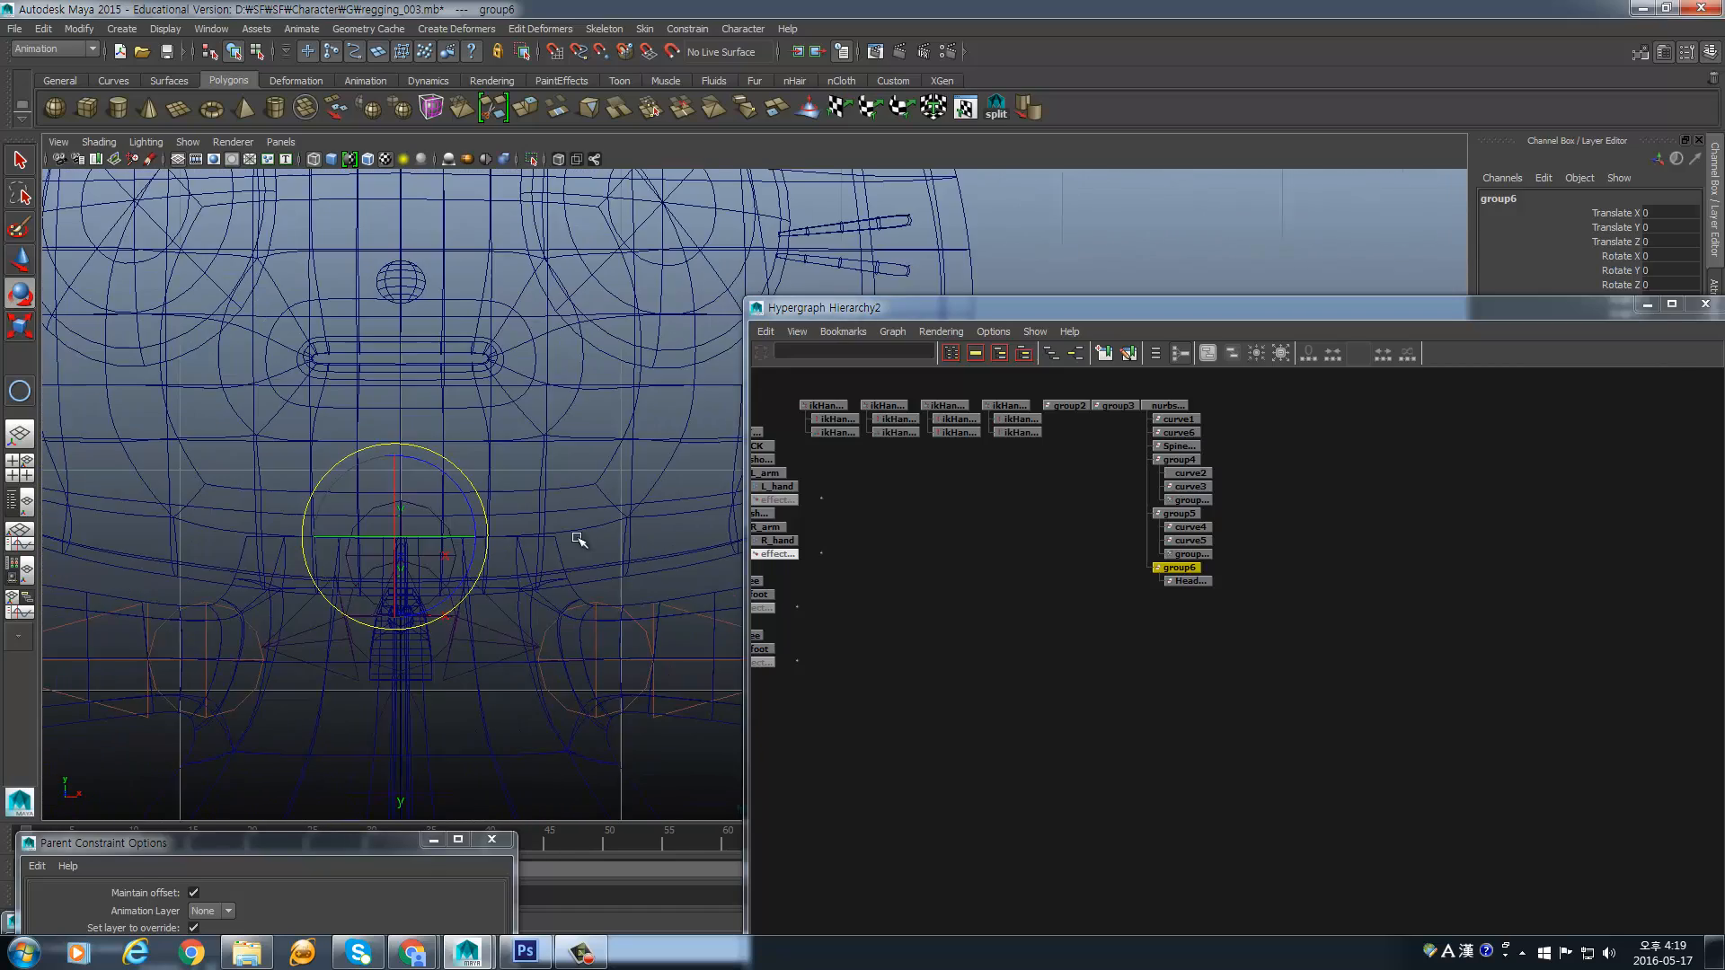
scroll(580, 540, "up", 4)
middle_click_drag(381, 539, 628, 528, "alt")
scroll(628, 528, "up", 4)
middle_click_drag(289, 536, 448, 509, "alt")
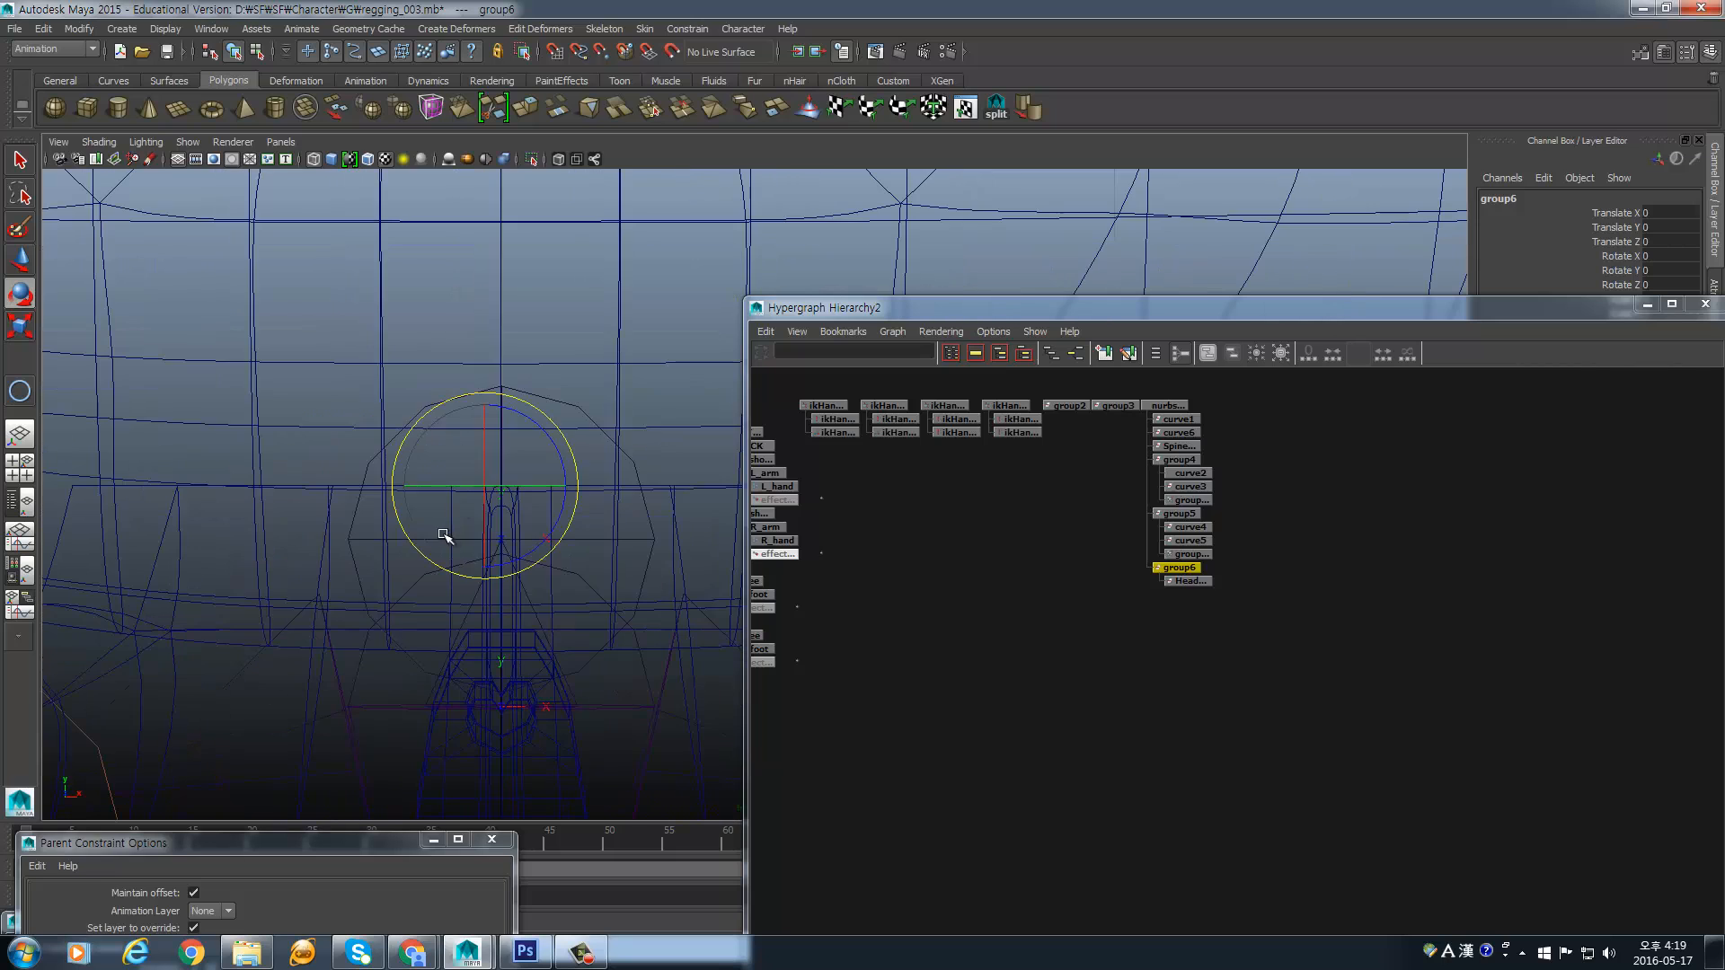
key("Insert")
key("v")
left_click_drag(488, 486, 501, 539)
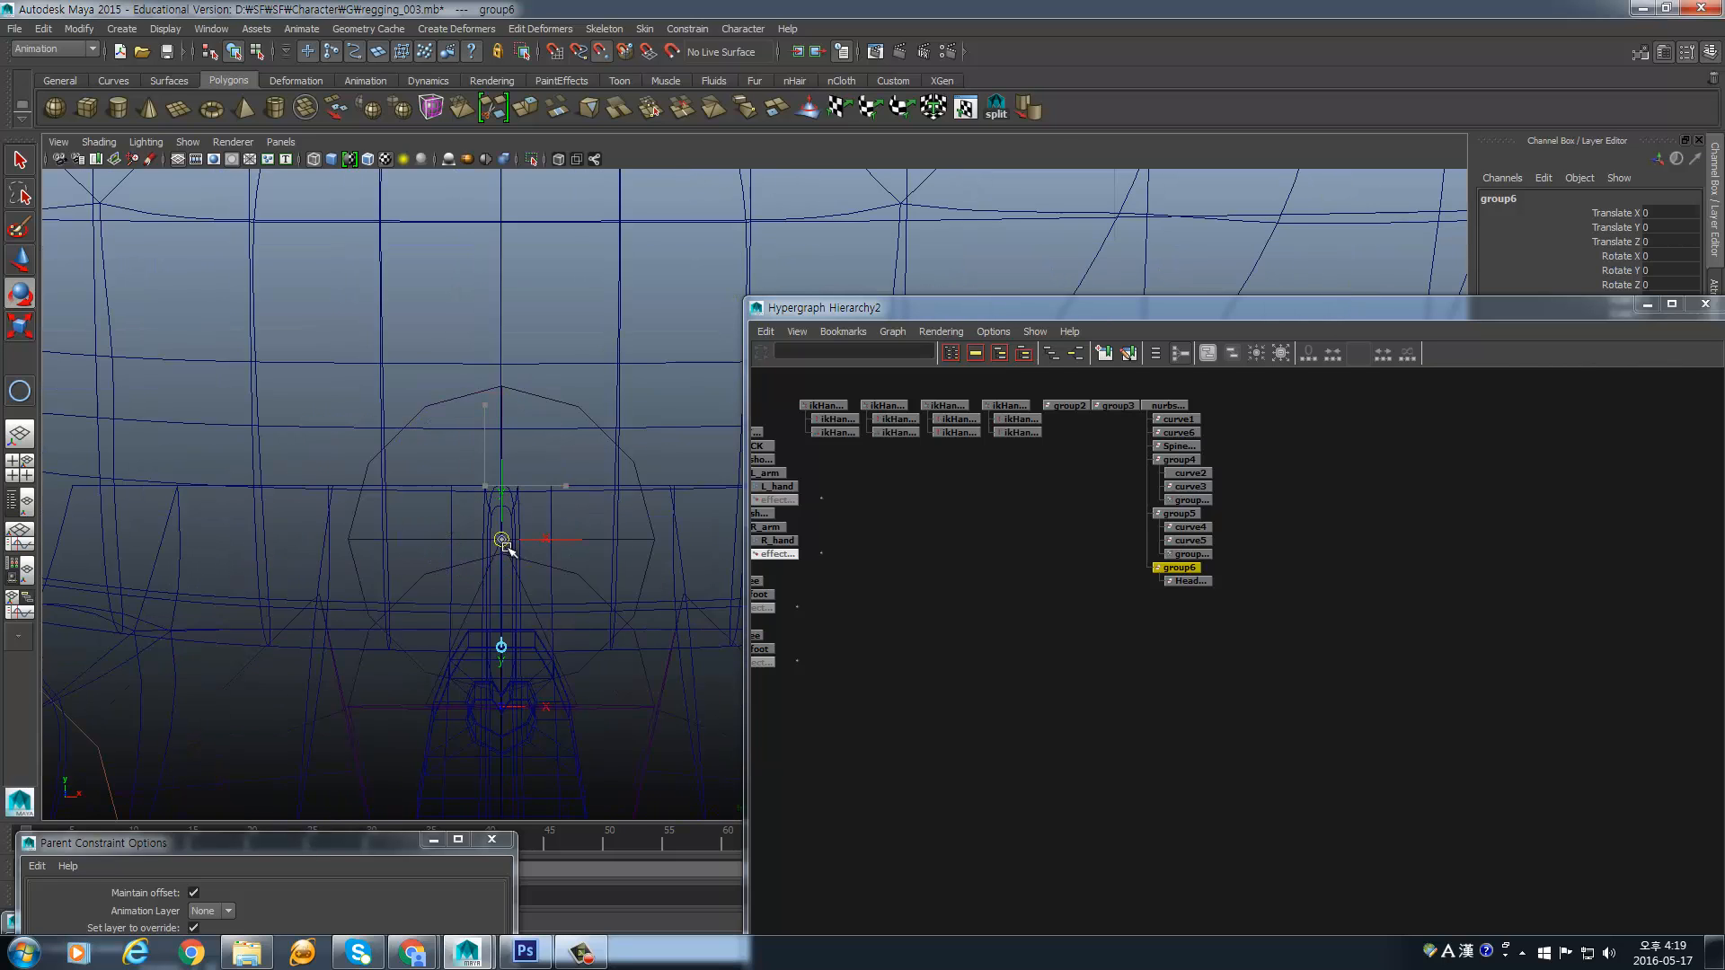
key("Insert")
- Examine the head control group's pivot placement around the neck in the perspective and top views
left_click_drag(1301, 308, 1334, 640)
key("space")
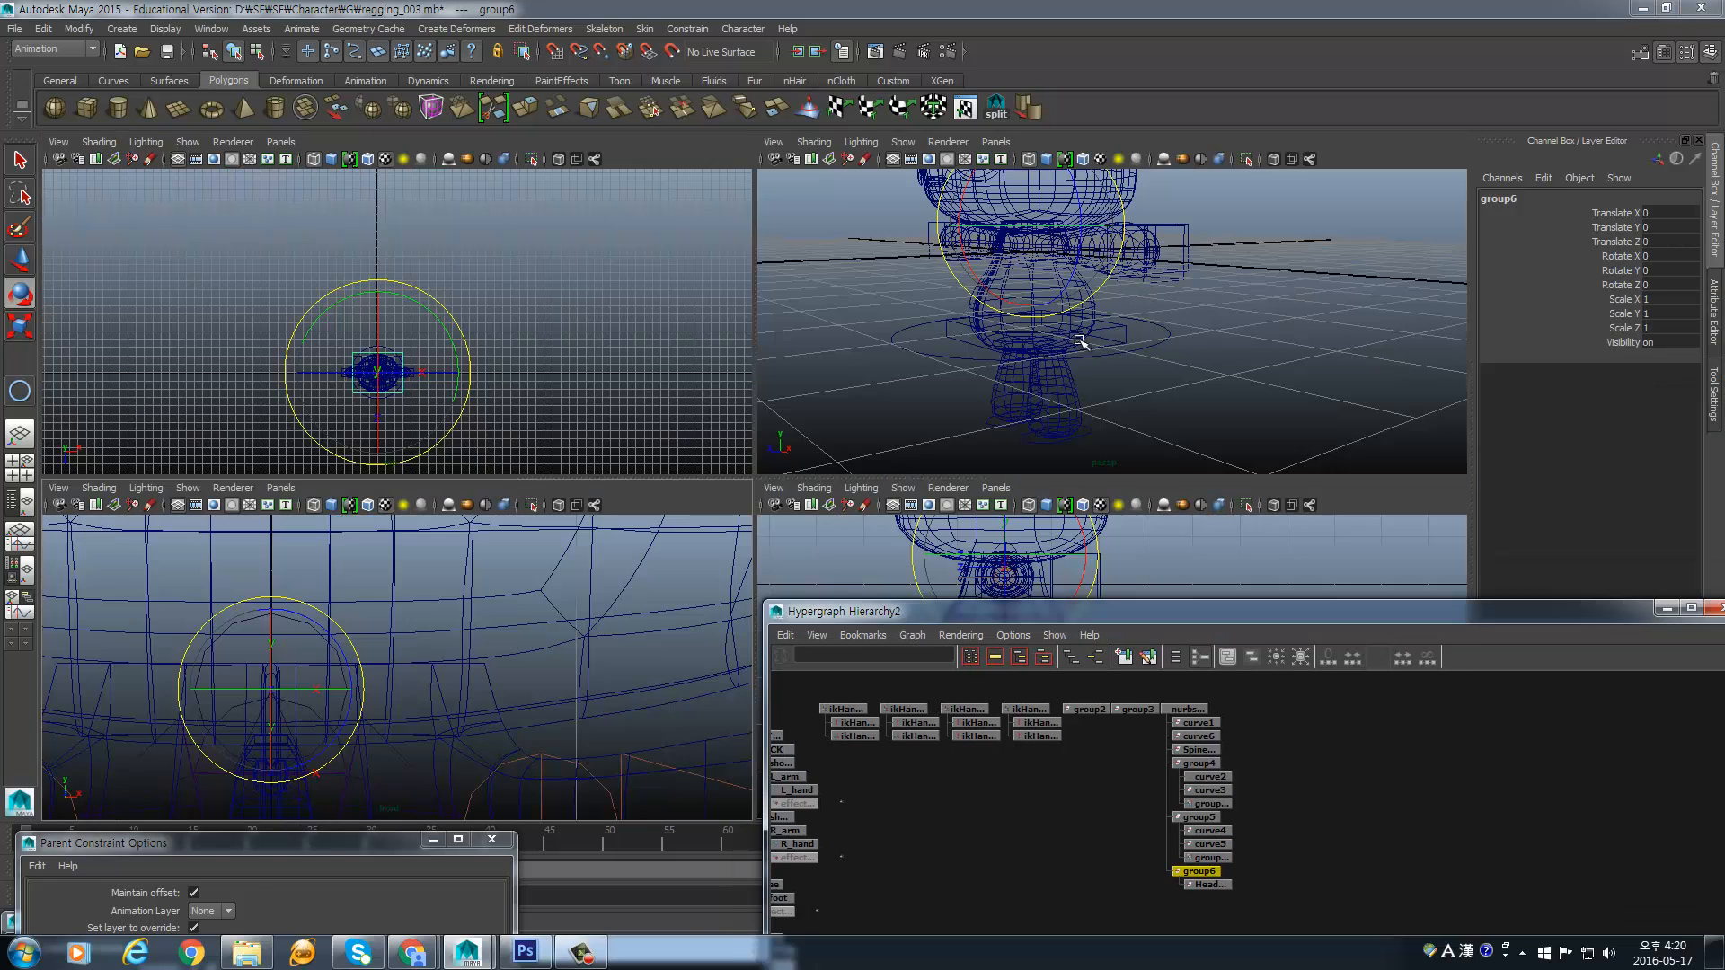
key("f")
right_click_drag(1085, 377, 1156, 412, "alt")
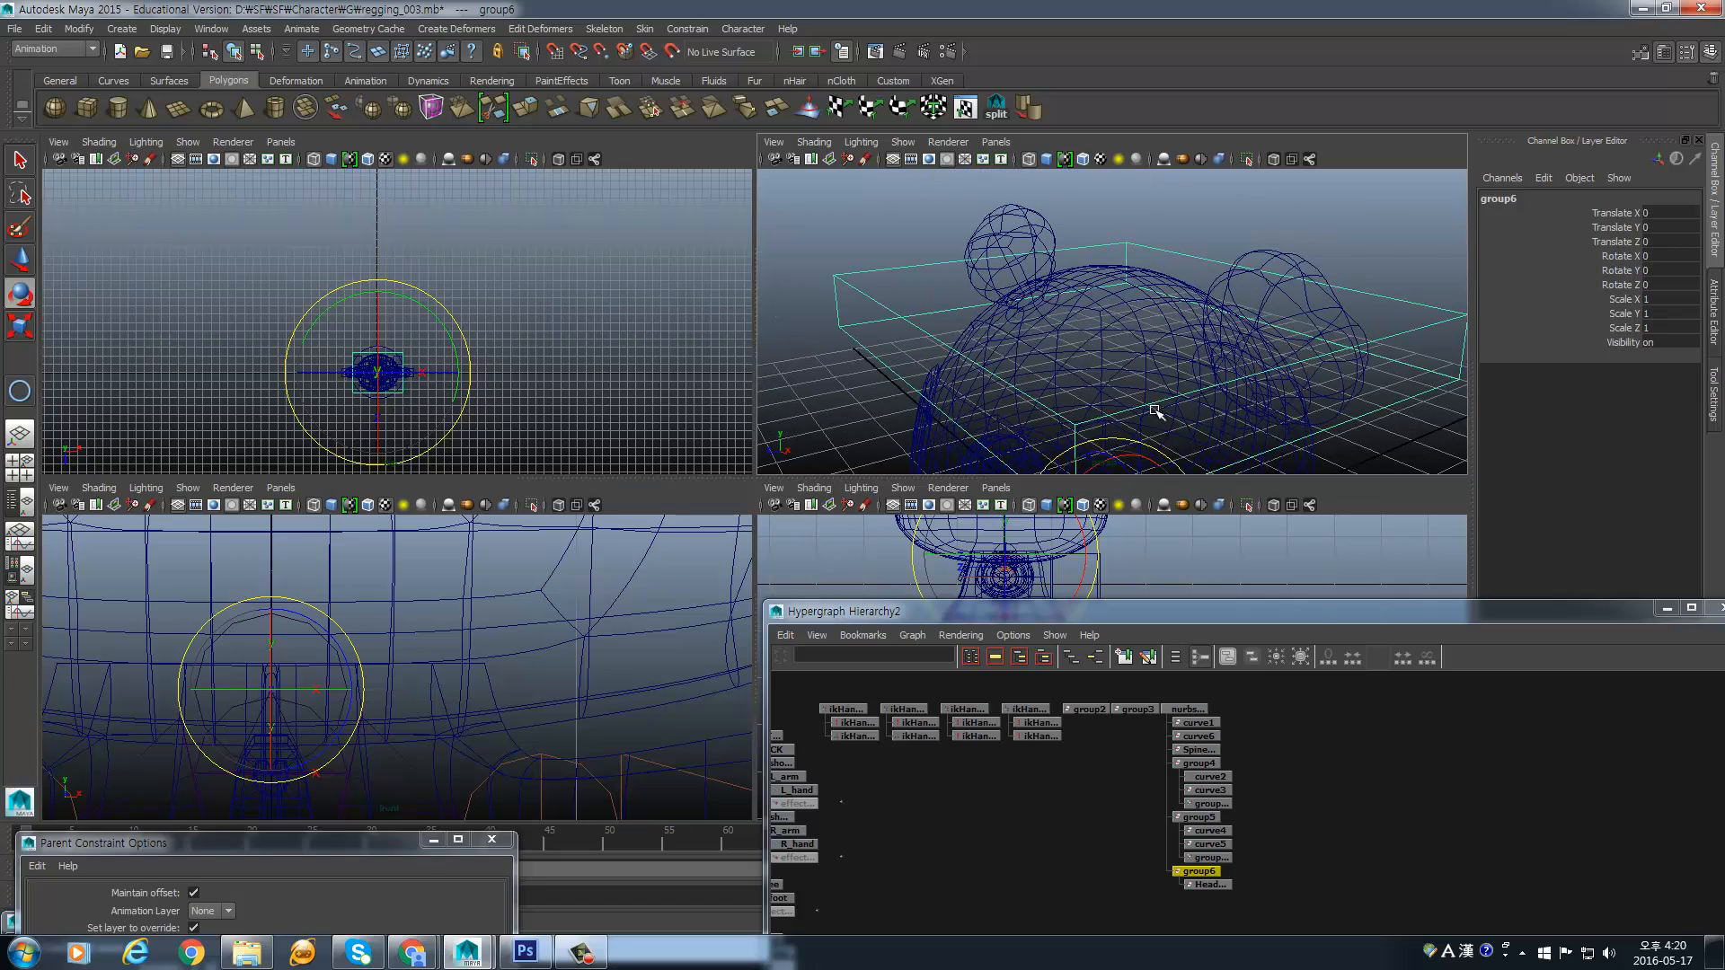
middle_click_drag(1156, 412, 974, 420, "alt")
key("space")
key("space")
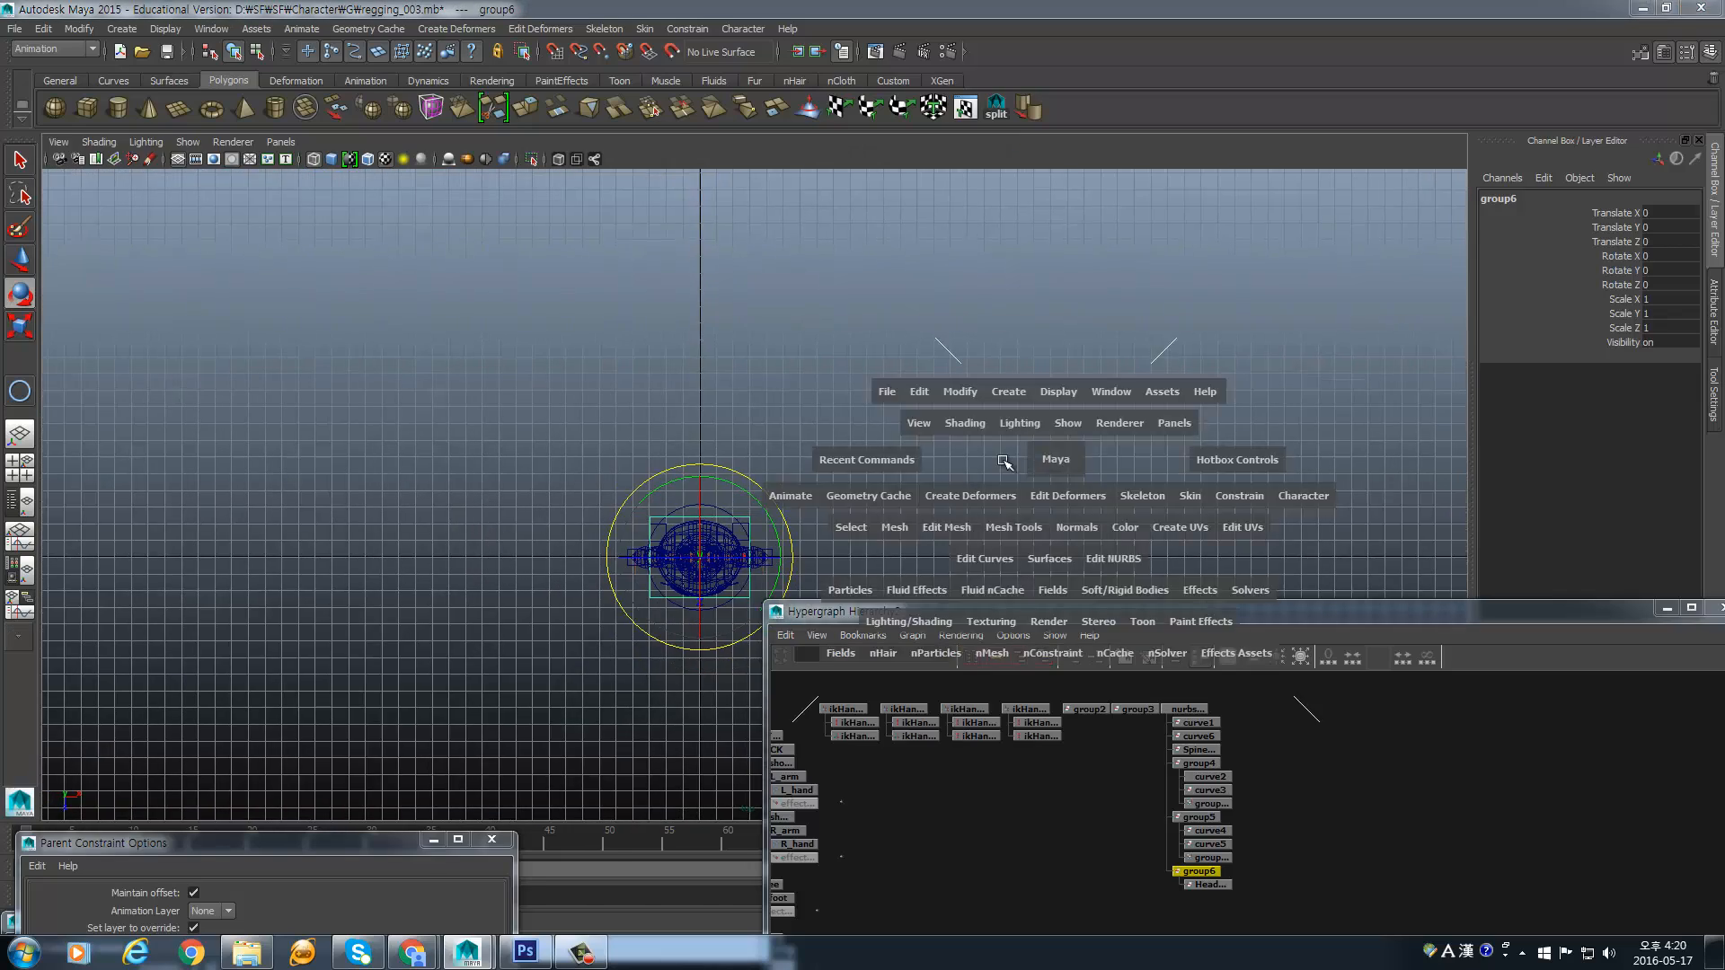
right_click_drag(381, 352, 683, 180, "alt")
middle_click_drag(354, 393, 661, 229, "alt")
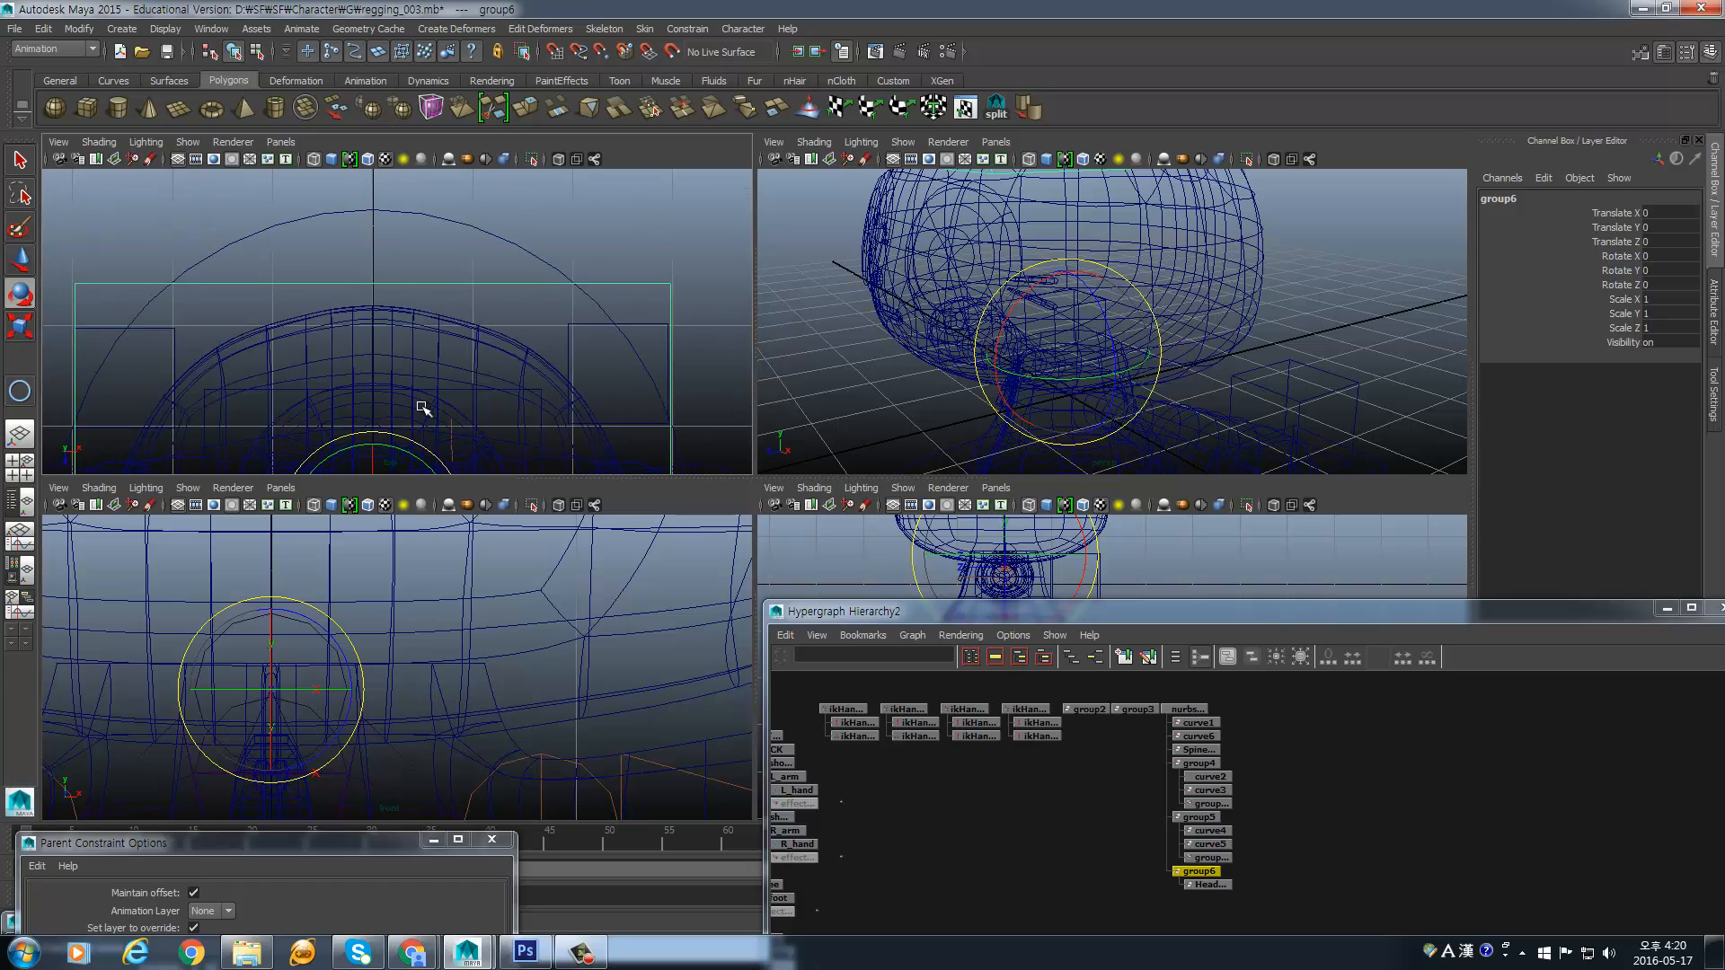
middle_click_drag(420, 408, 485, 146, "alt")
right_click_drag(485, 347, 514, 251, "alt")
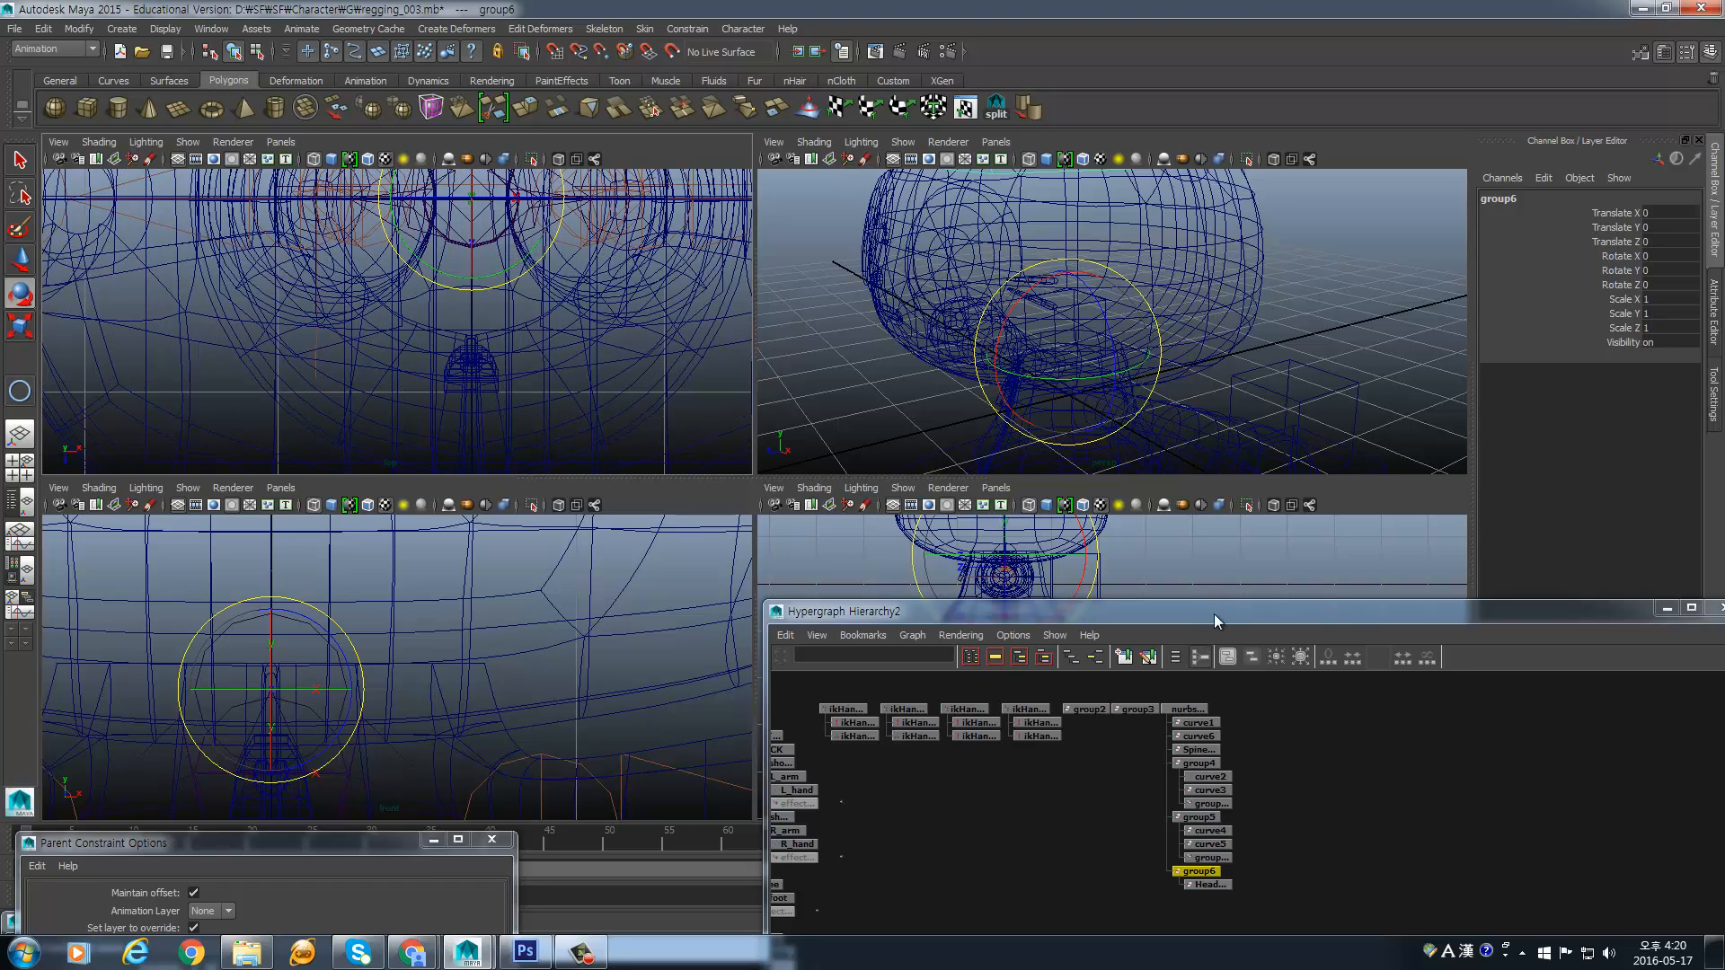
- Compare the pivot of Head_CTRL1 with that of its parent group, with the whole character framed in the front view
left_click_drag(1215, 613, 1131, 380)
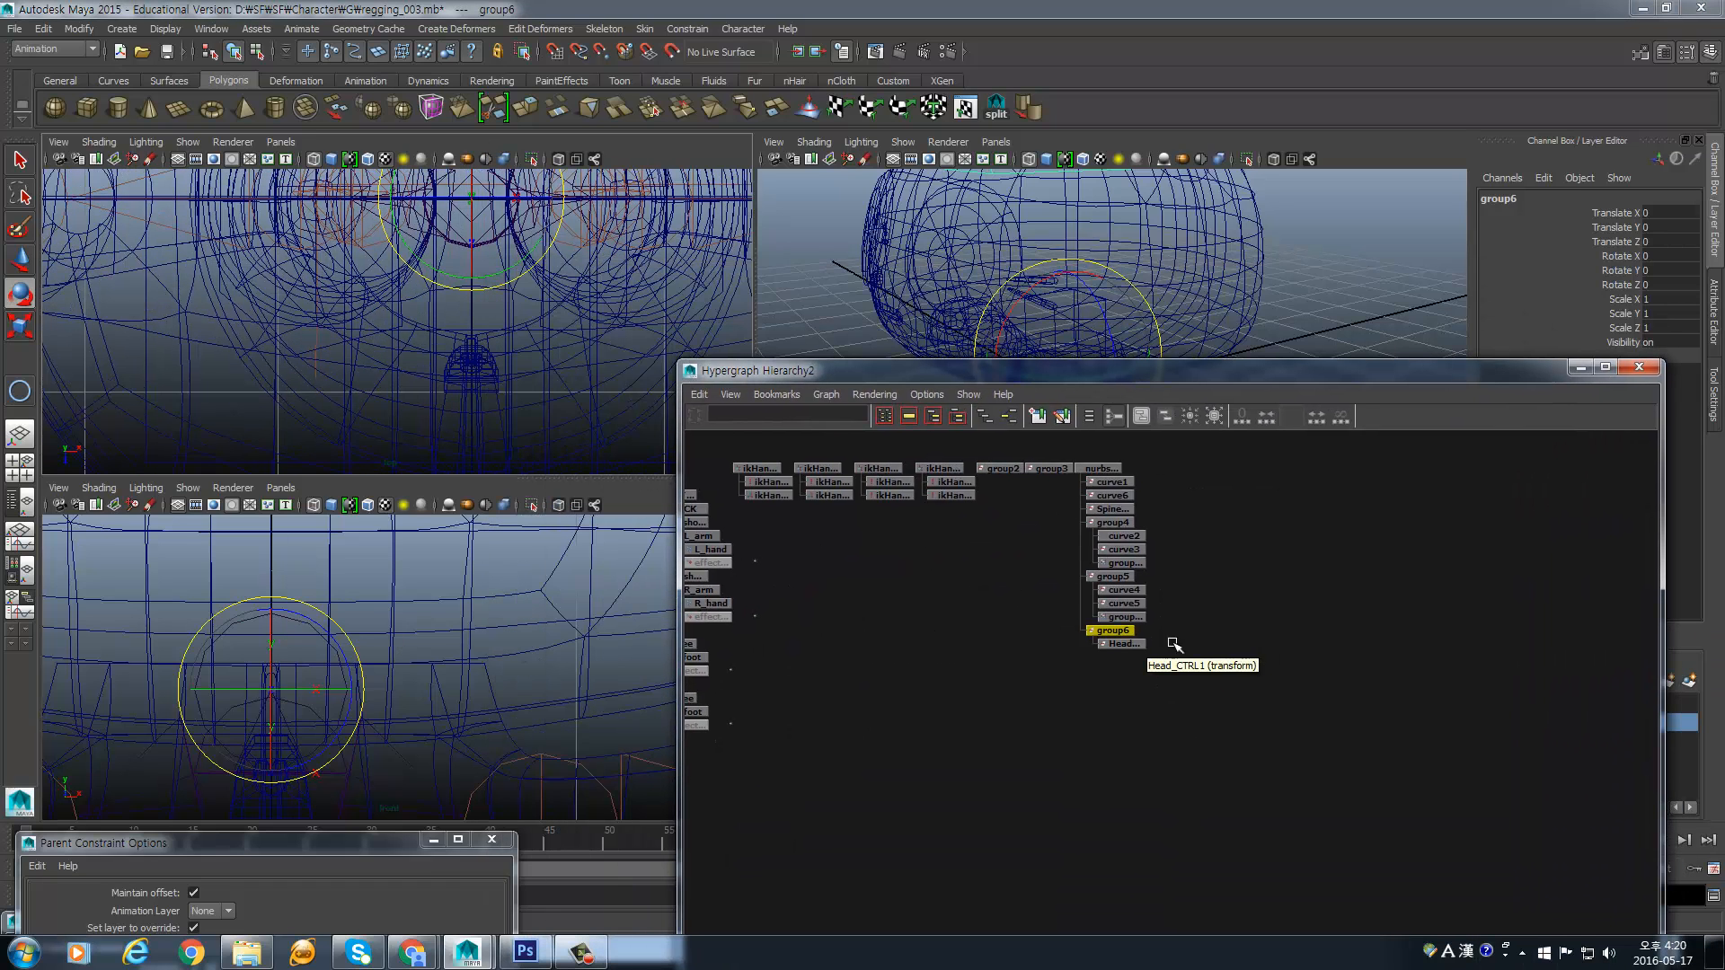
left_click(1122, 644)
key("a")
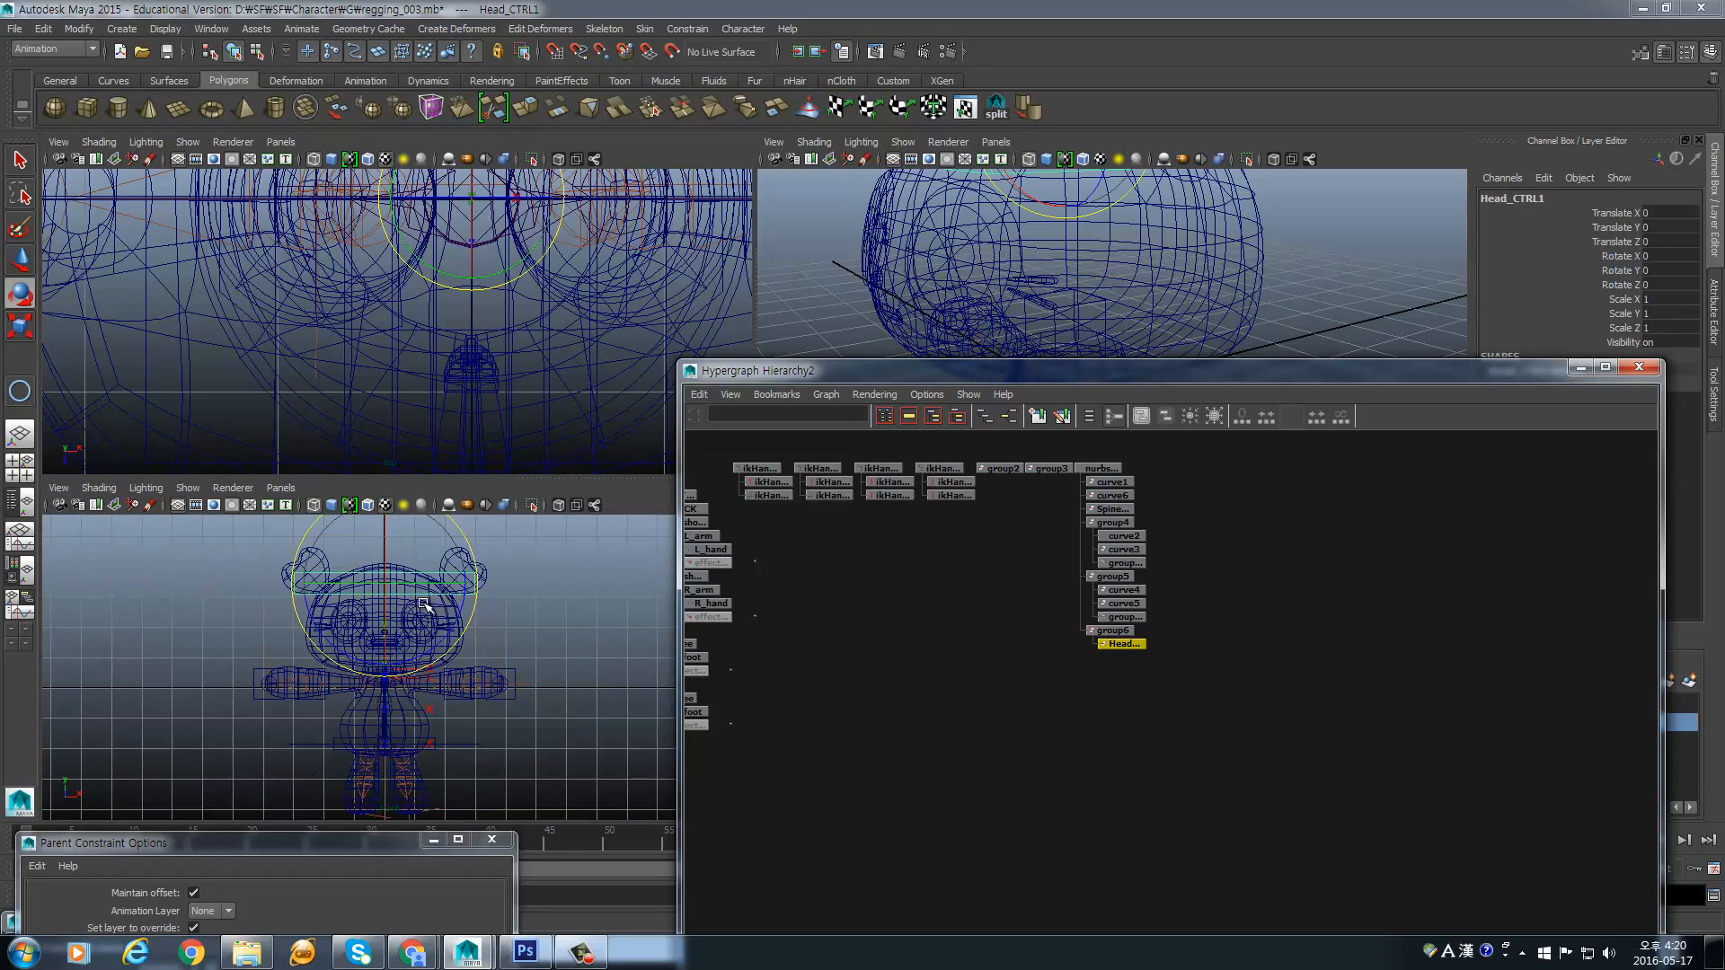
left_click(1112, 631)
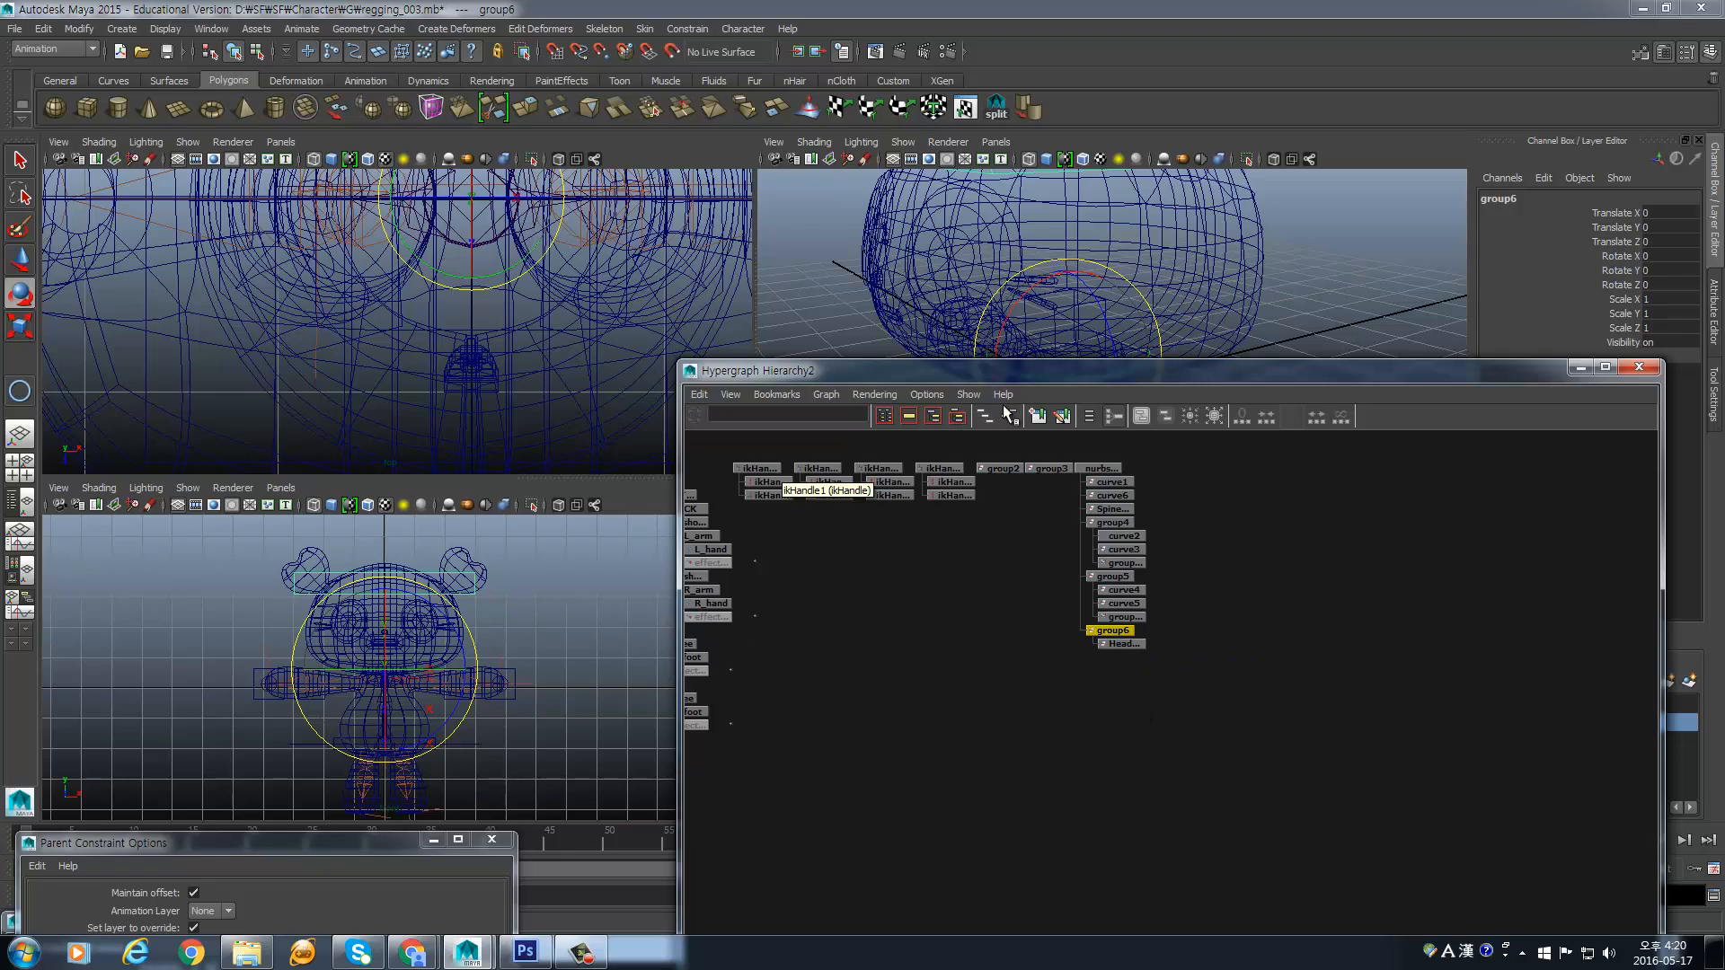
- Constrain the head control group, group6, to the NECK joint with a Point constraint and an Orient constraint
left_click_drag(1031, 373, 1416, 372)
middle_click(1032, 193)
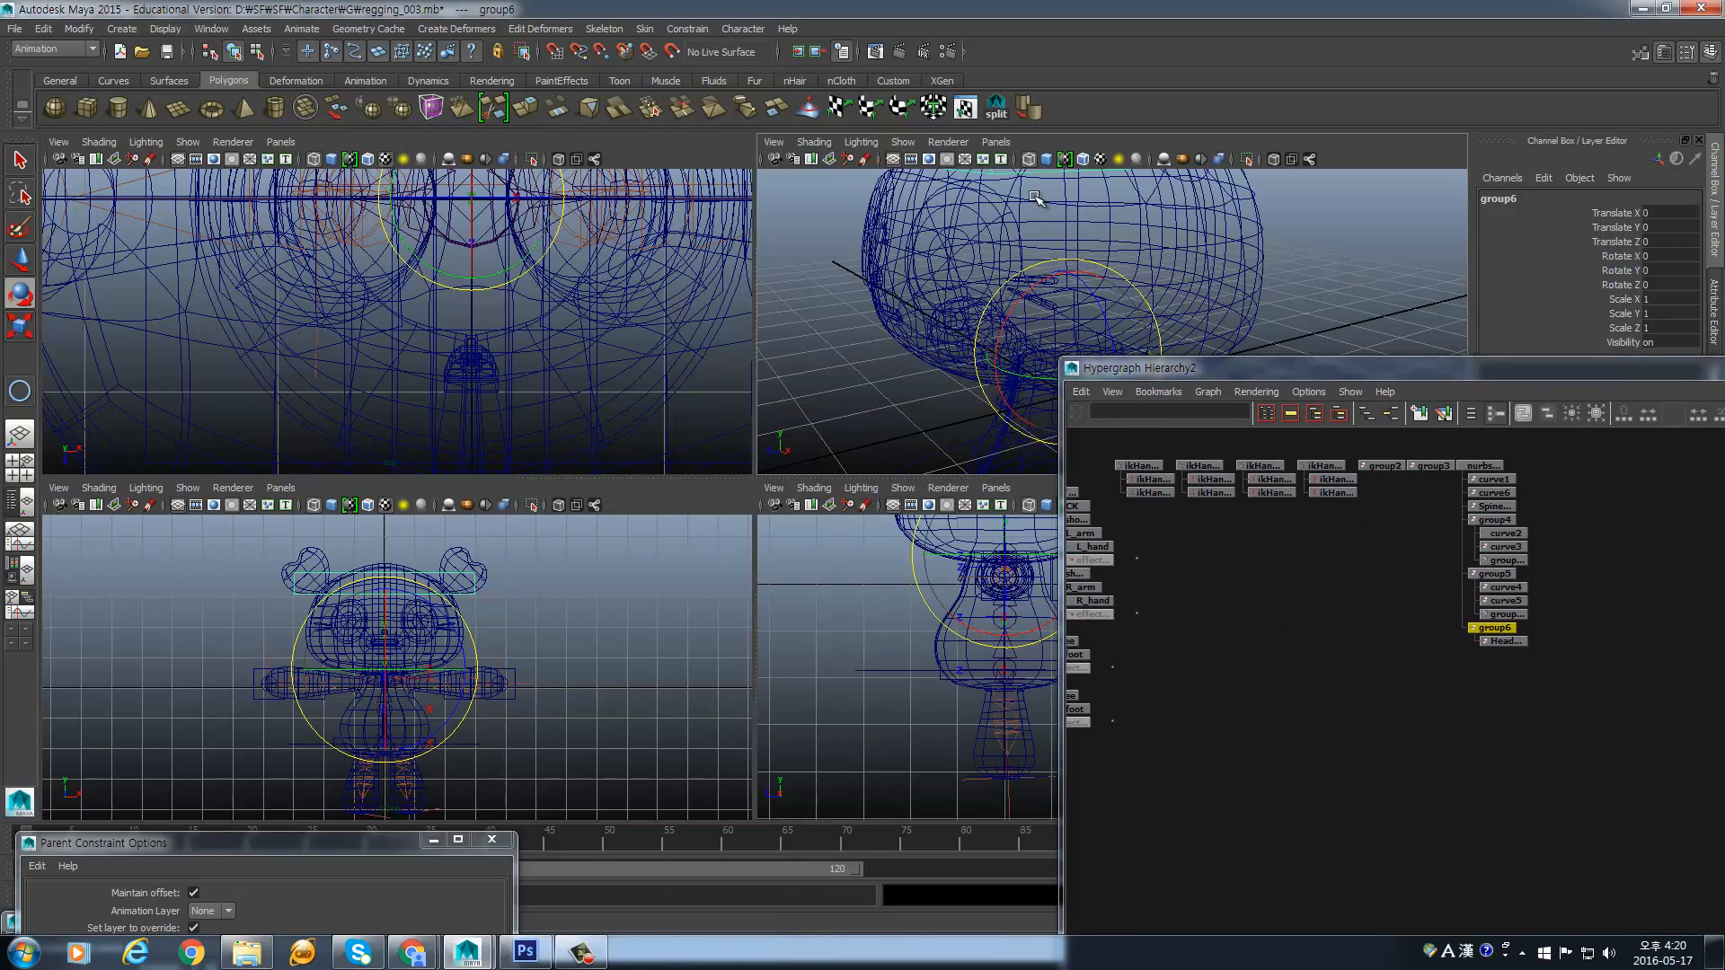
middle_click_drag(1001, 259, 919, 233, "alt")
scroll(384, 693, "up", 8)
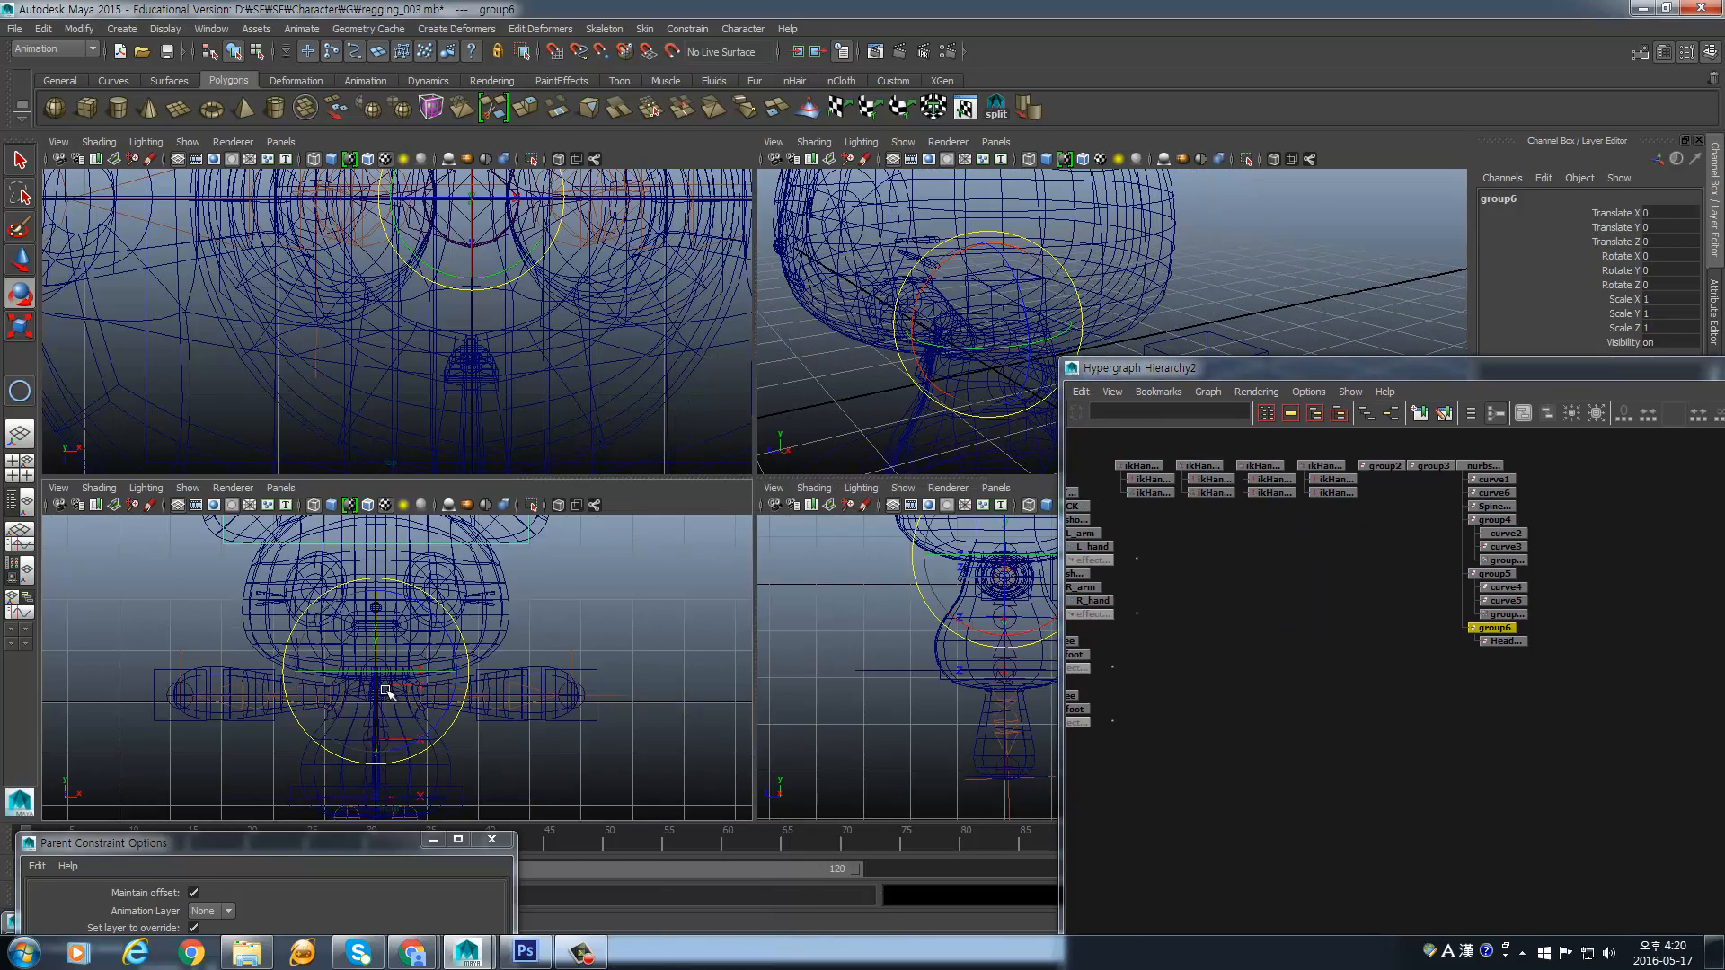
left_click(359, 658)
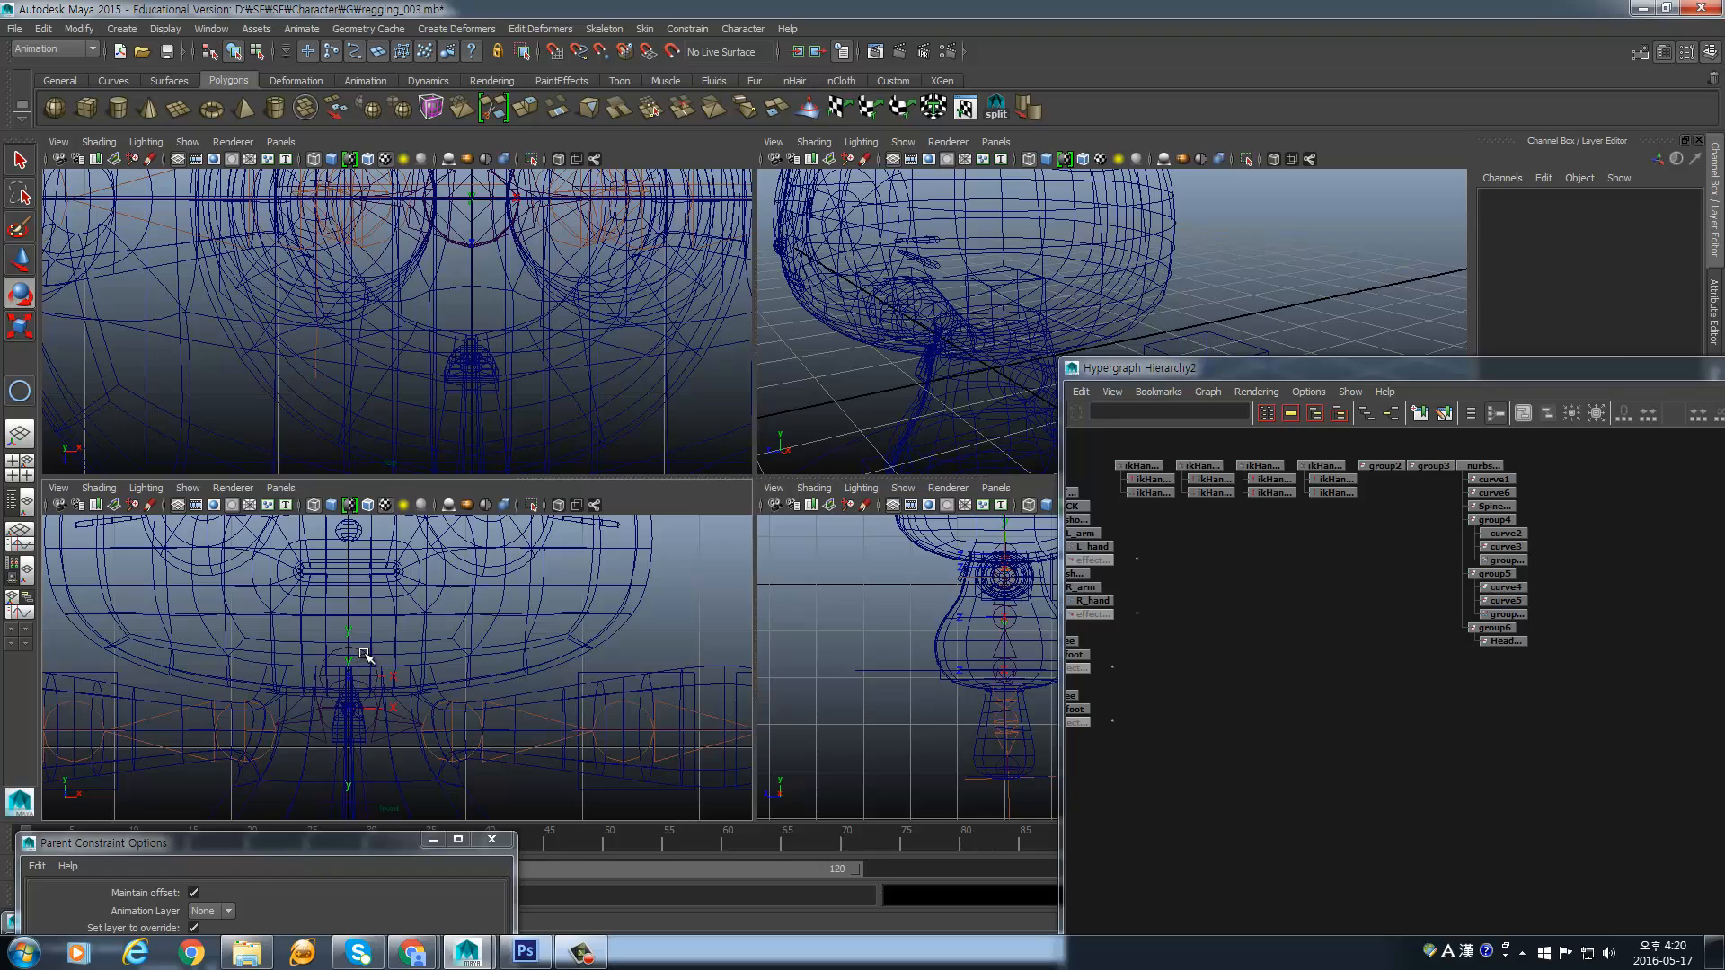
left_click(358, 662)
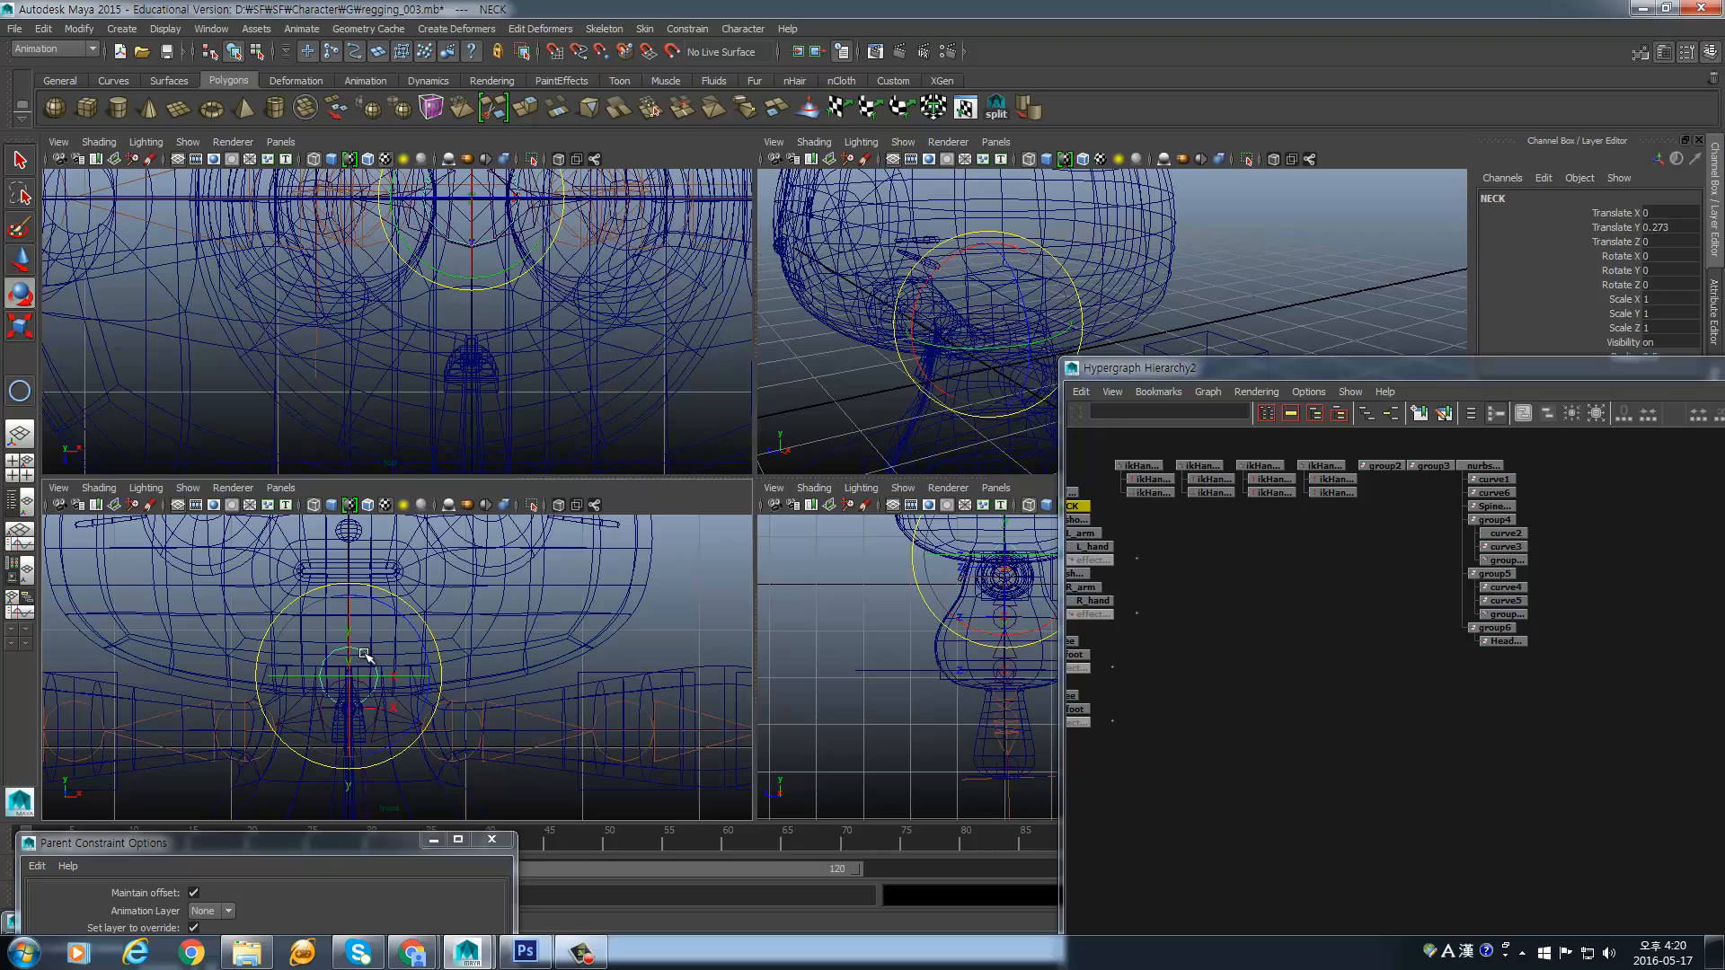
left_click(1494, 628, "shift")
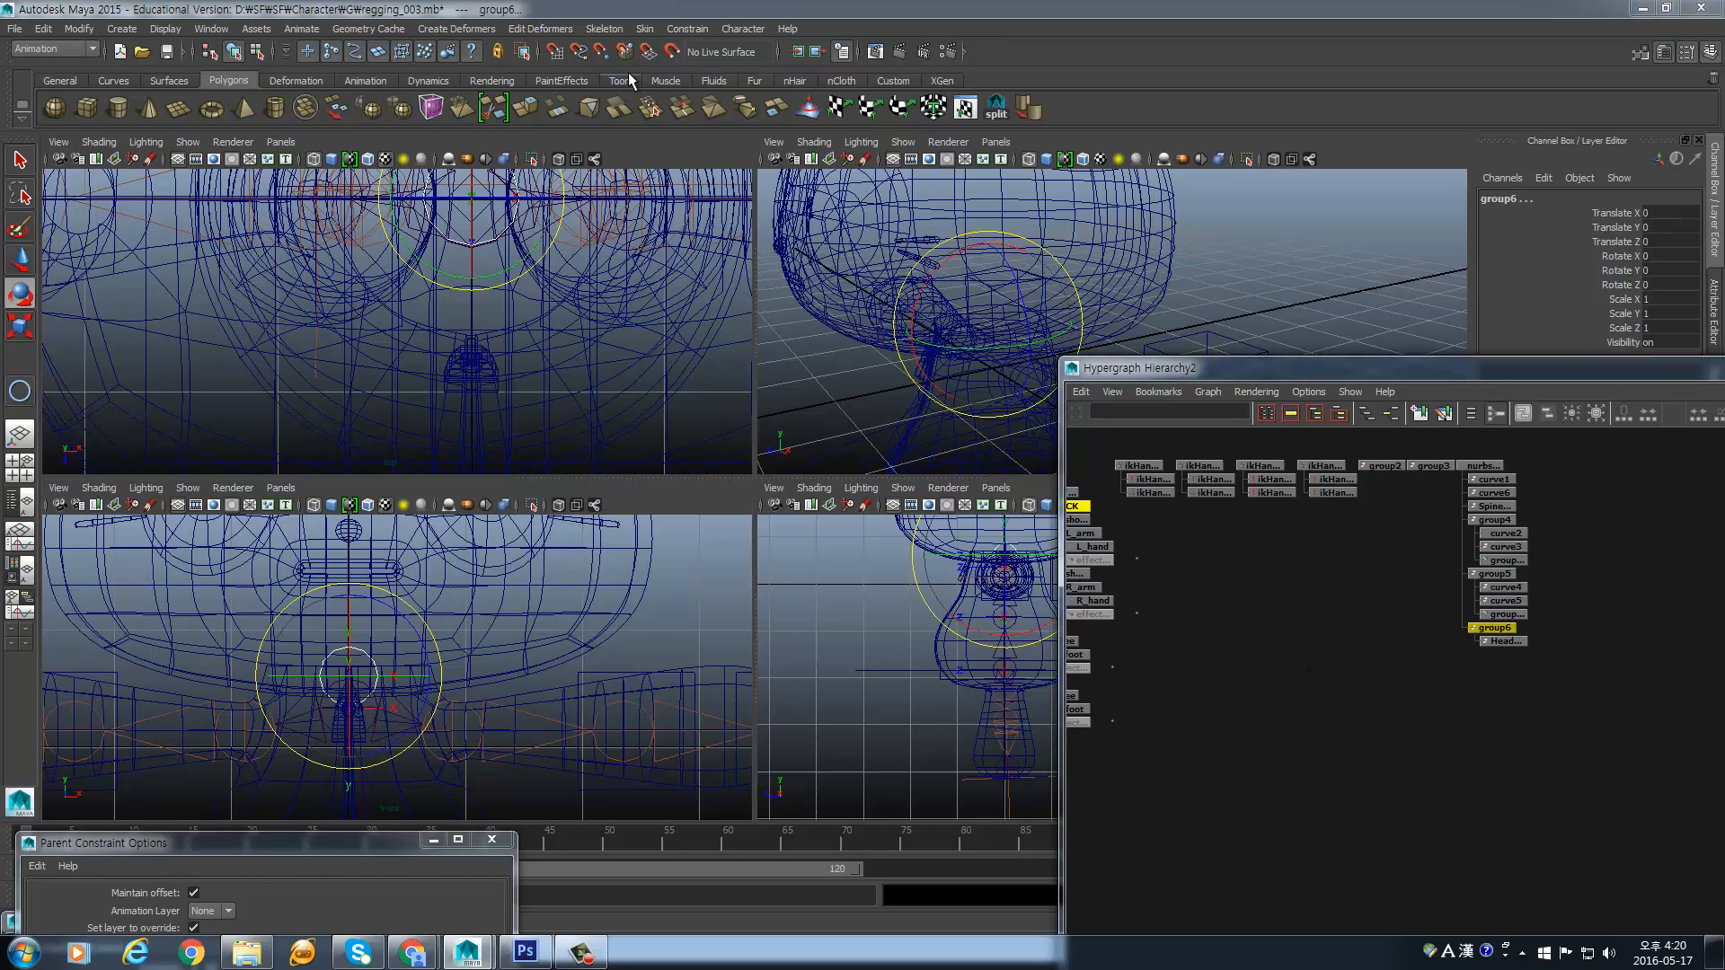
left_click(687, 29)
left_click(697, 55)
left_click(689, 29)
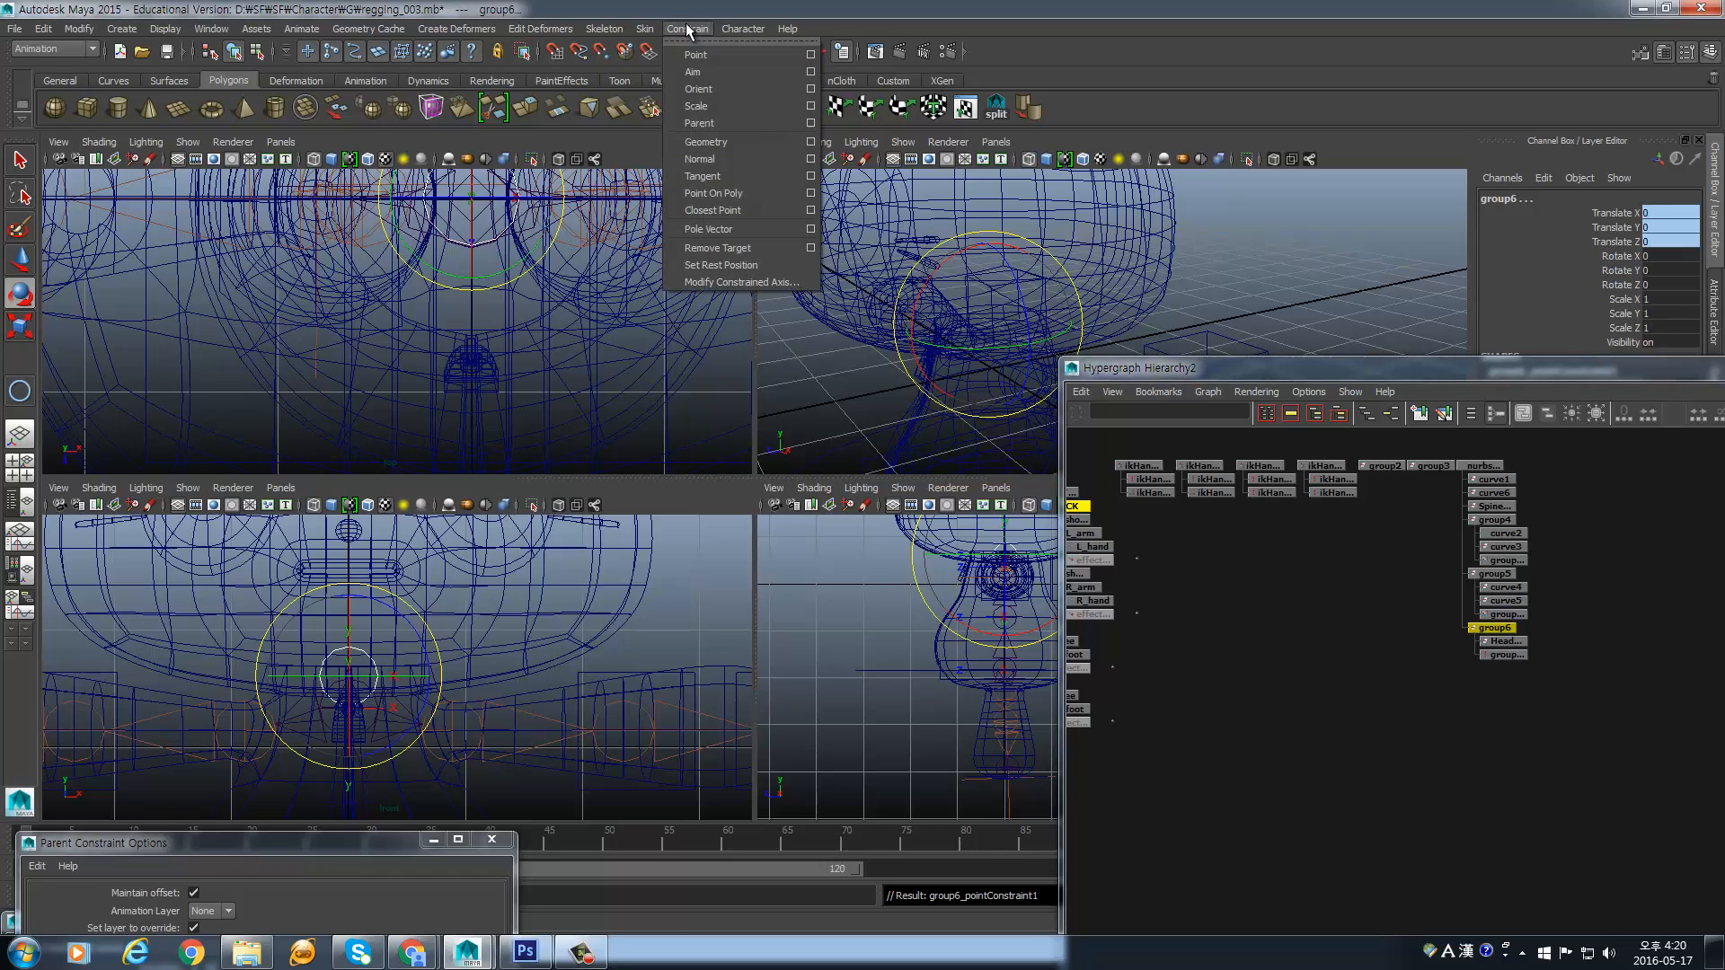
left_click(699, 89)
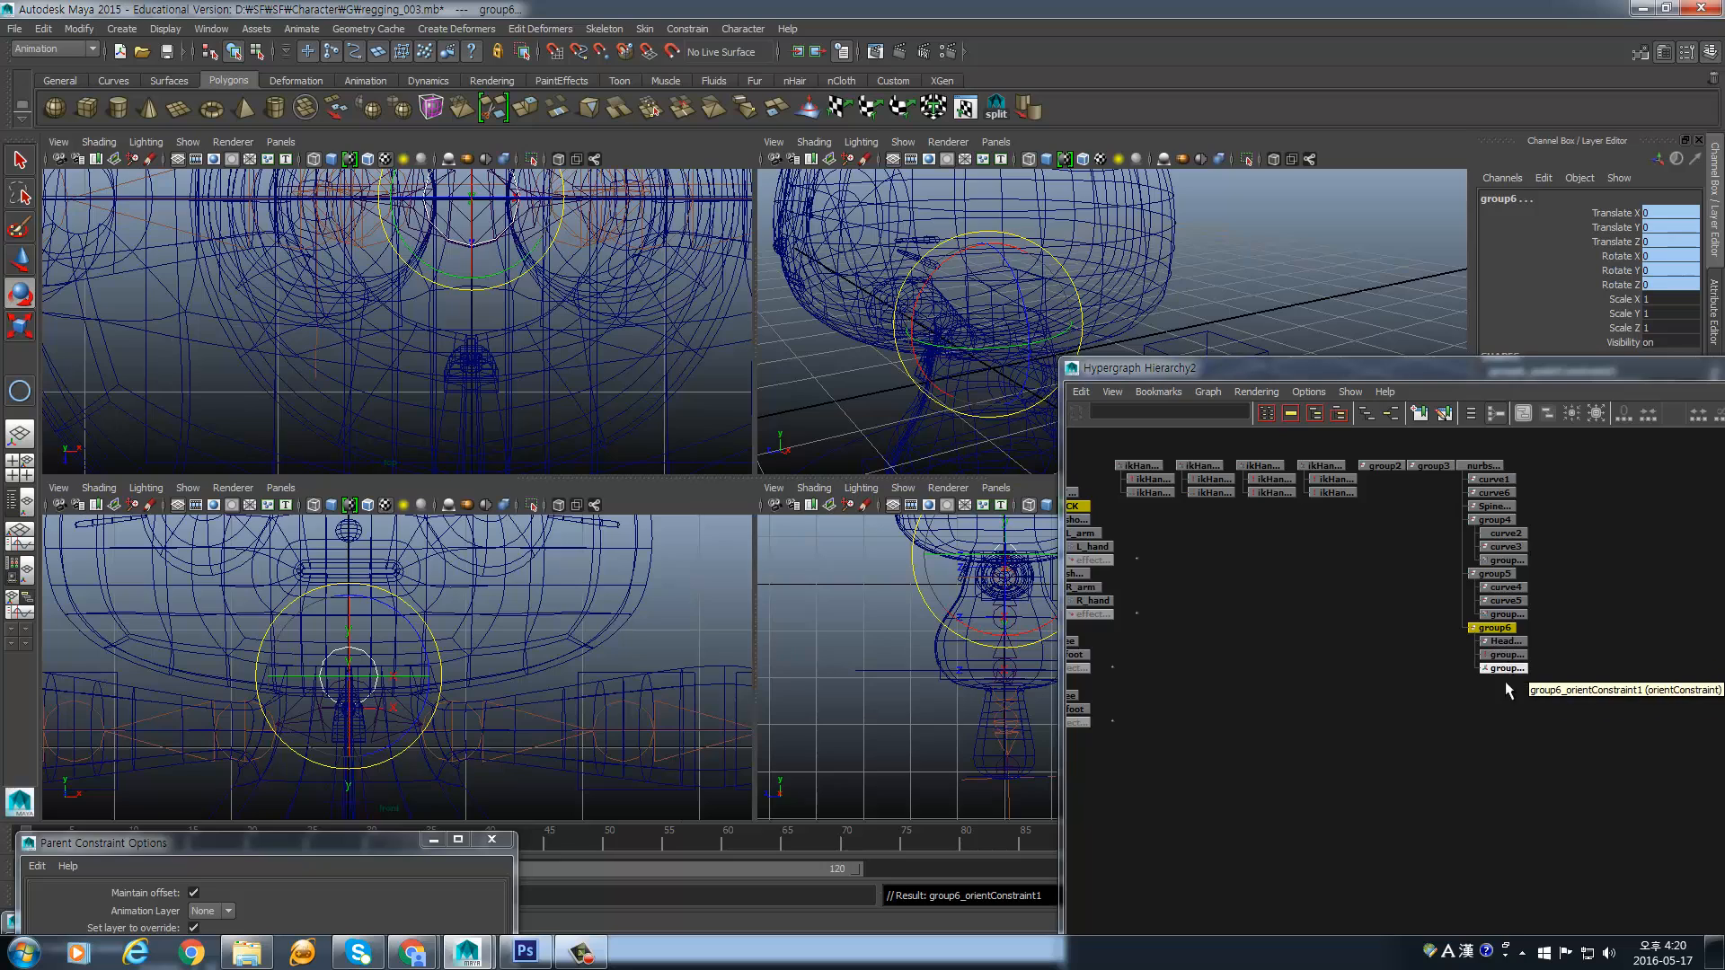
- Apply an Orient constraint that drives the NECK joint from the Head_CTRL1 curve
scroll(512, 629, "down", 3)
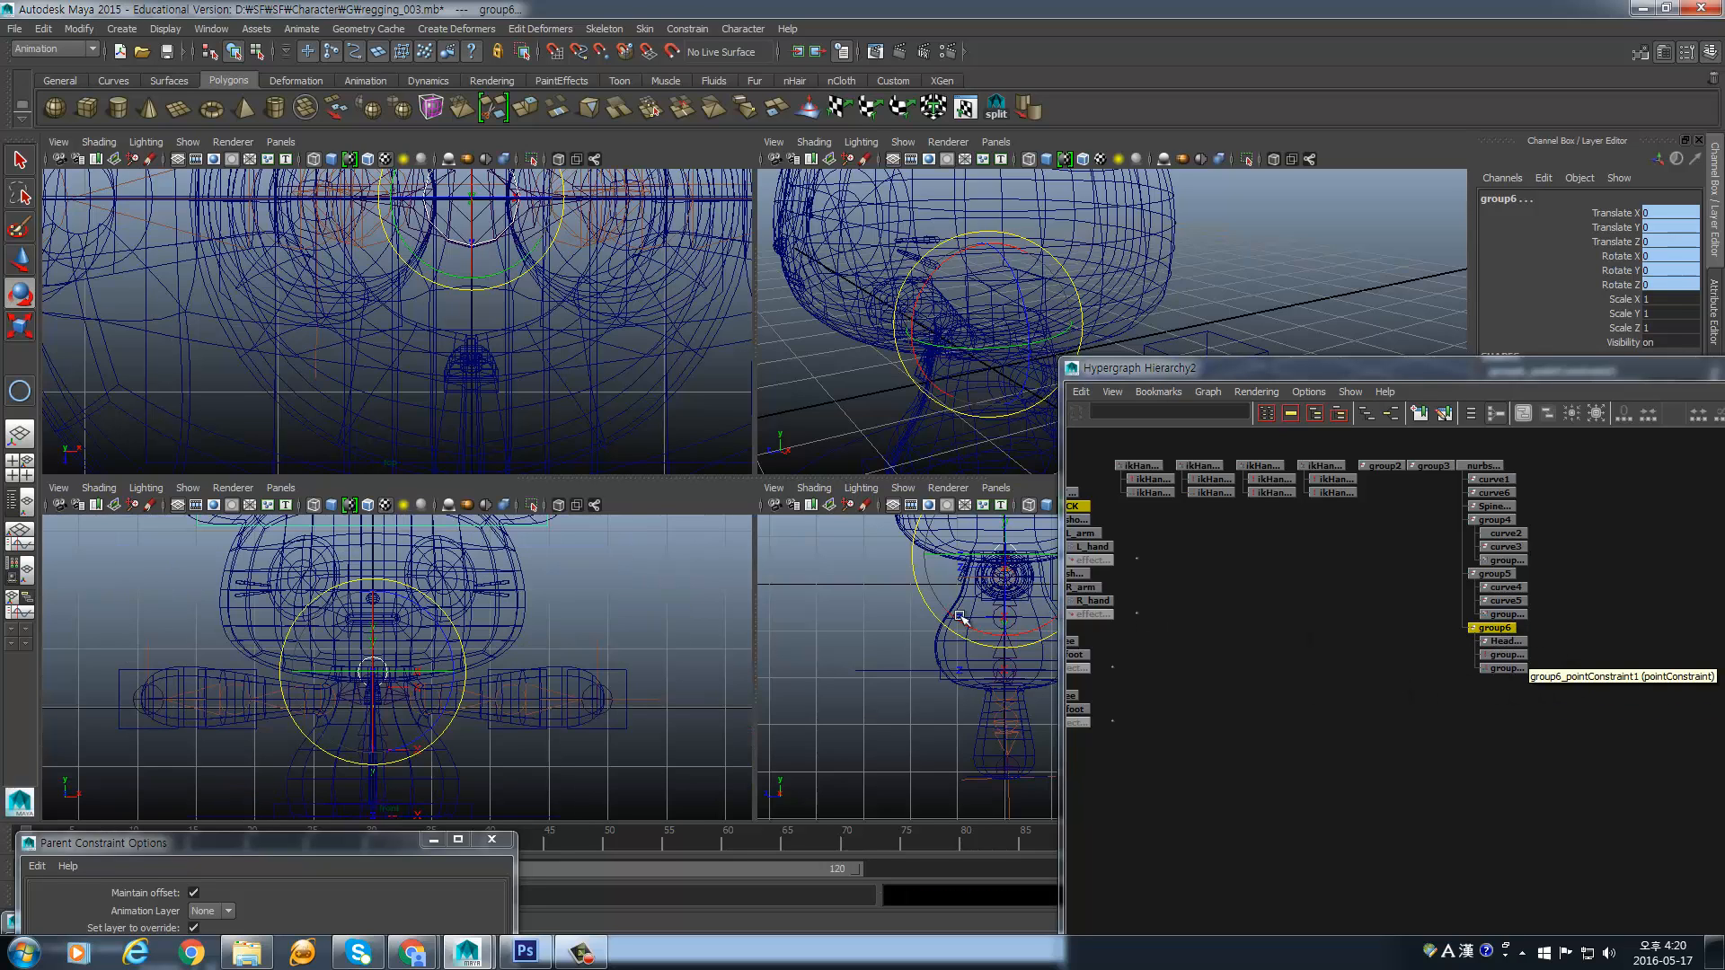
left_click(647, 596)
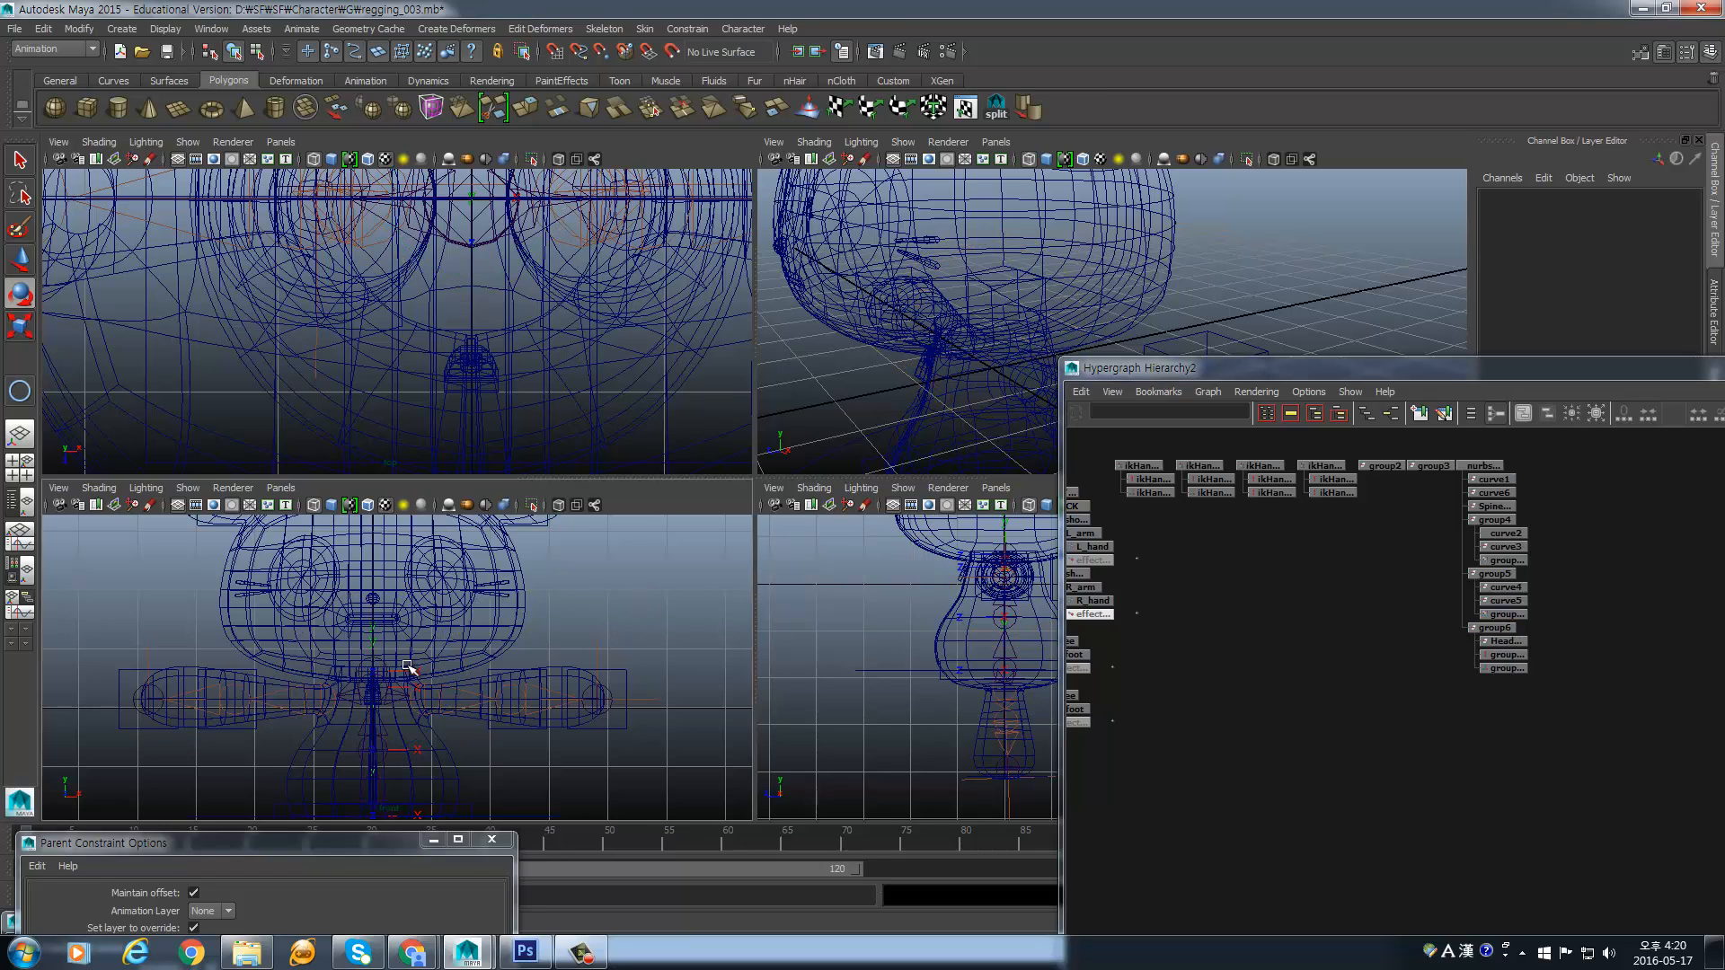
scroll(423, 662, "up", 5)
left_click(1502, 641)
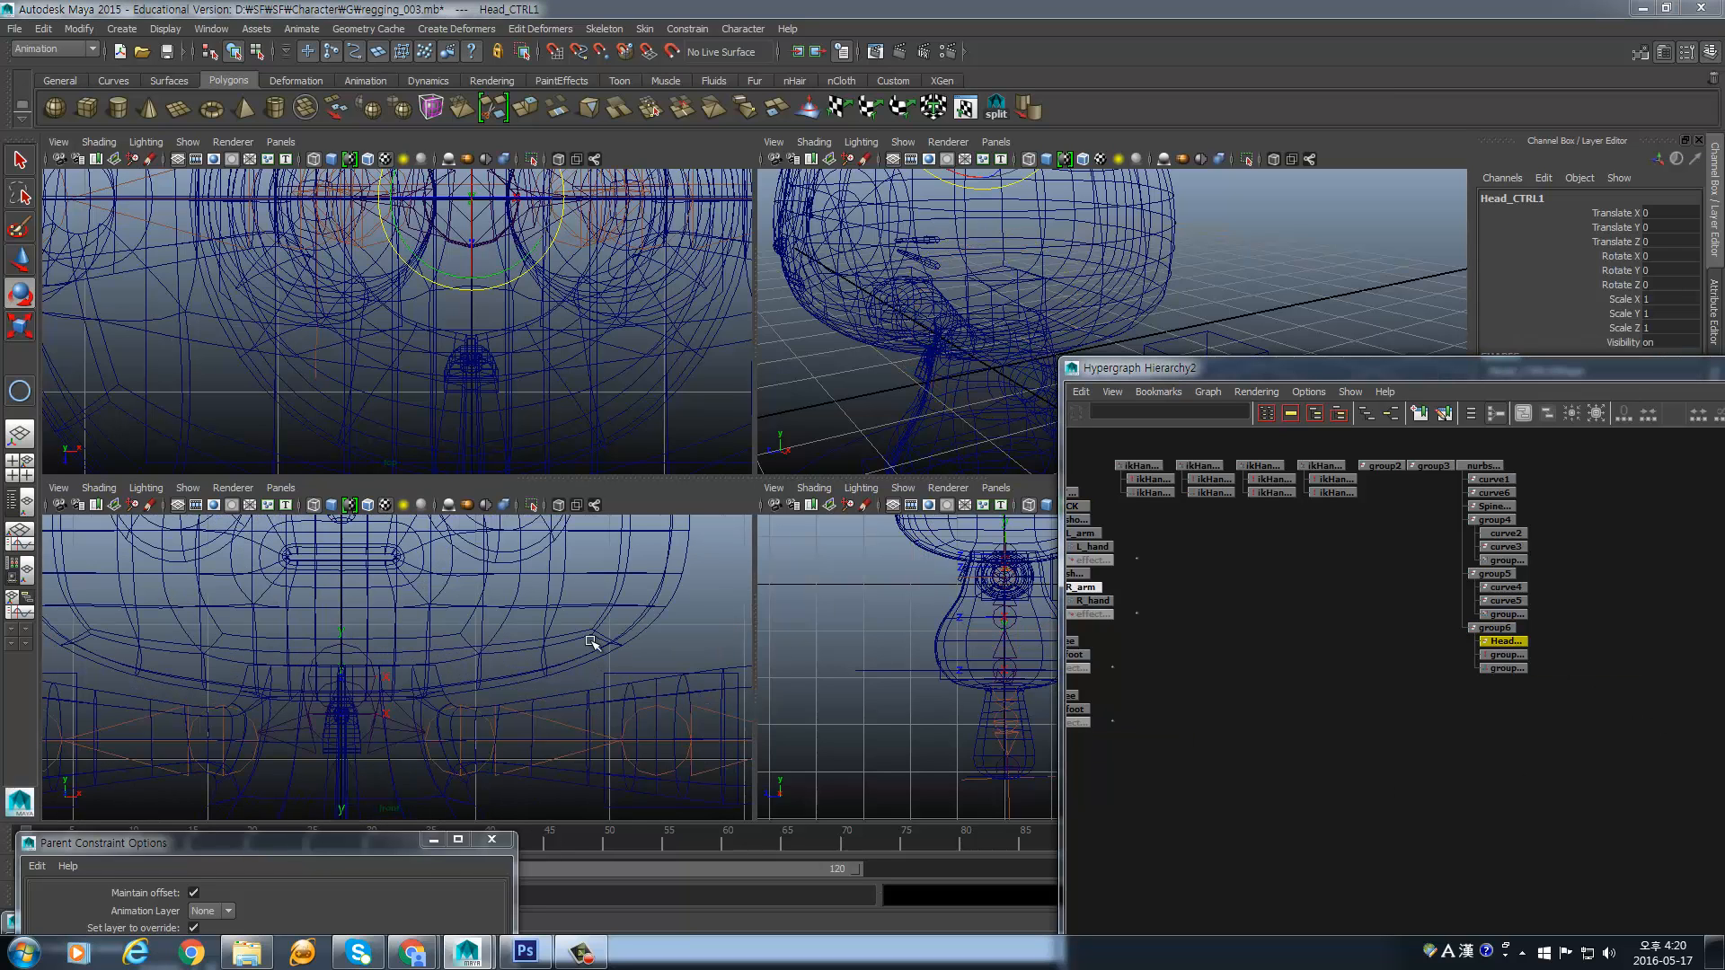
scroll(359, 647, "up", 3)
left_click_drag(325, 634, 454, 743)
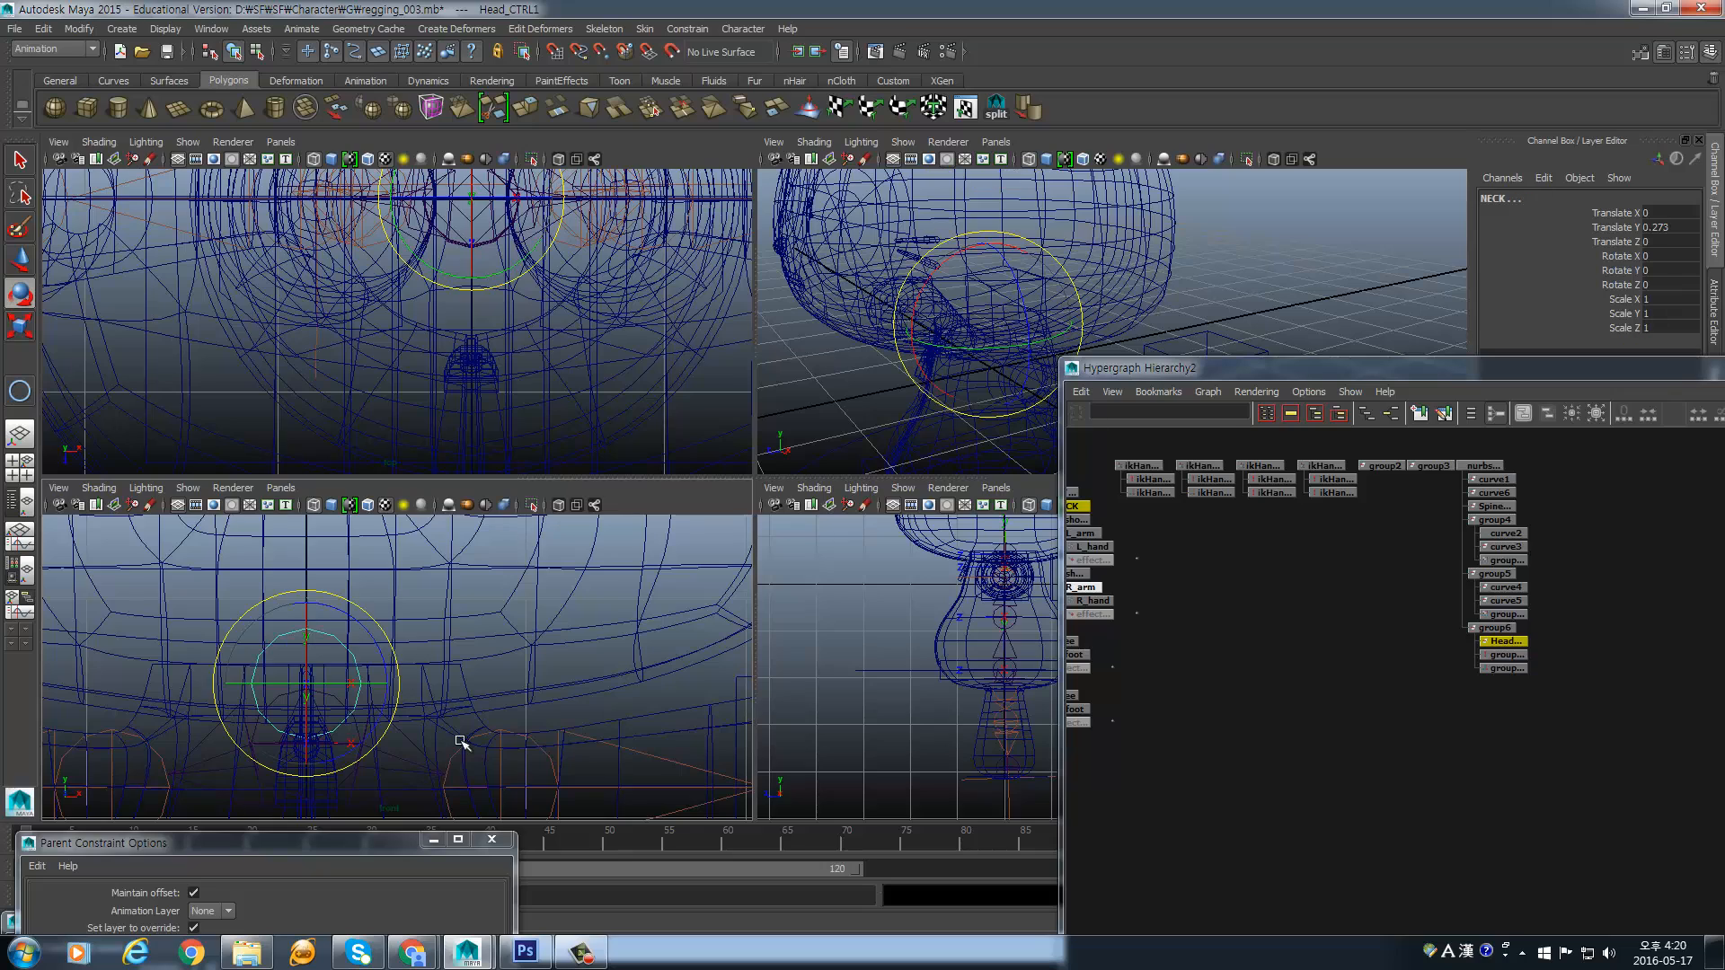
left_click(314, 602)
left_click(686, 29)
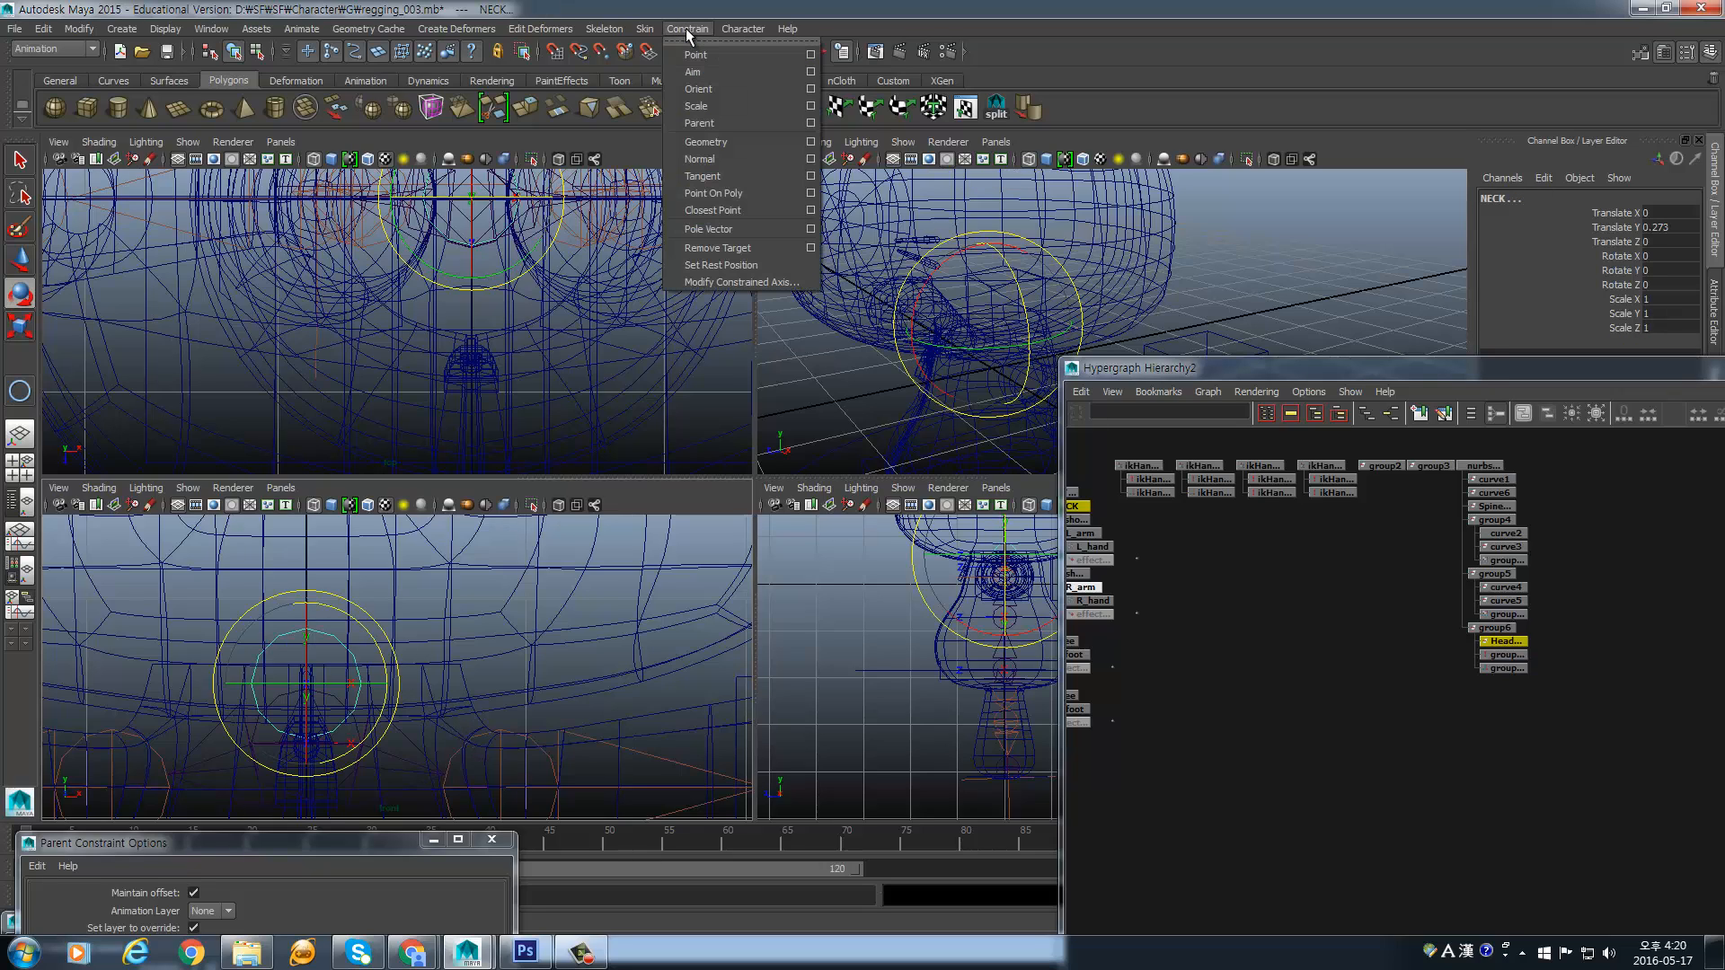
left_click(709, 89)
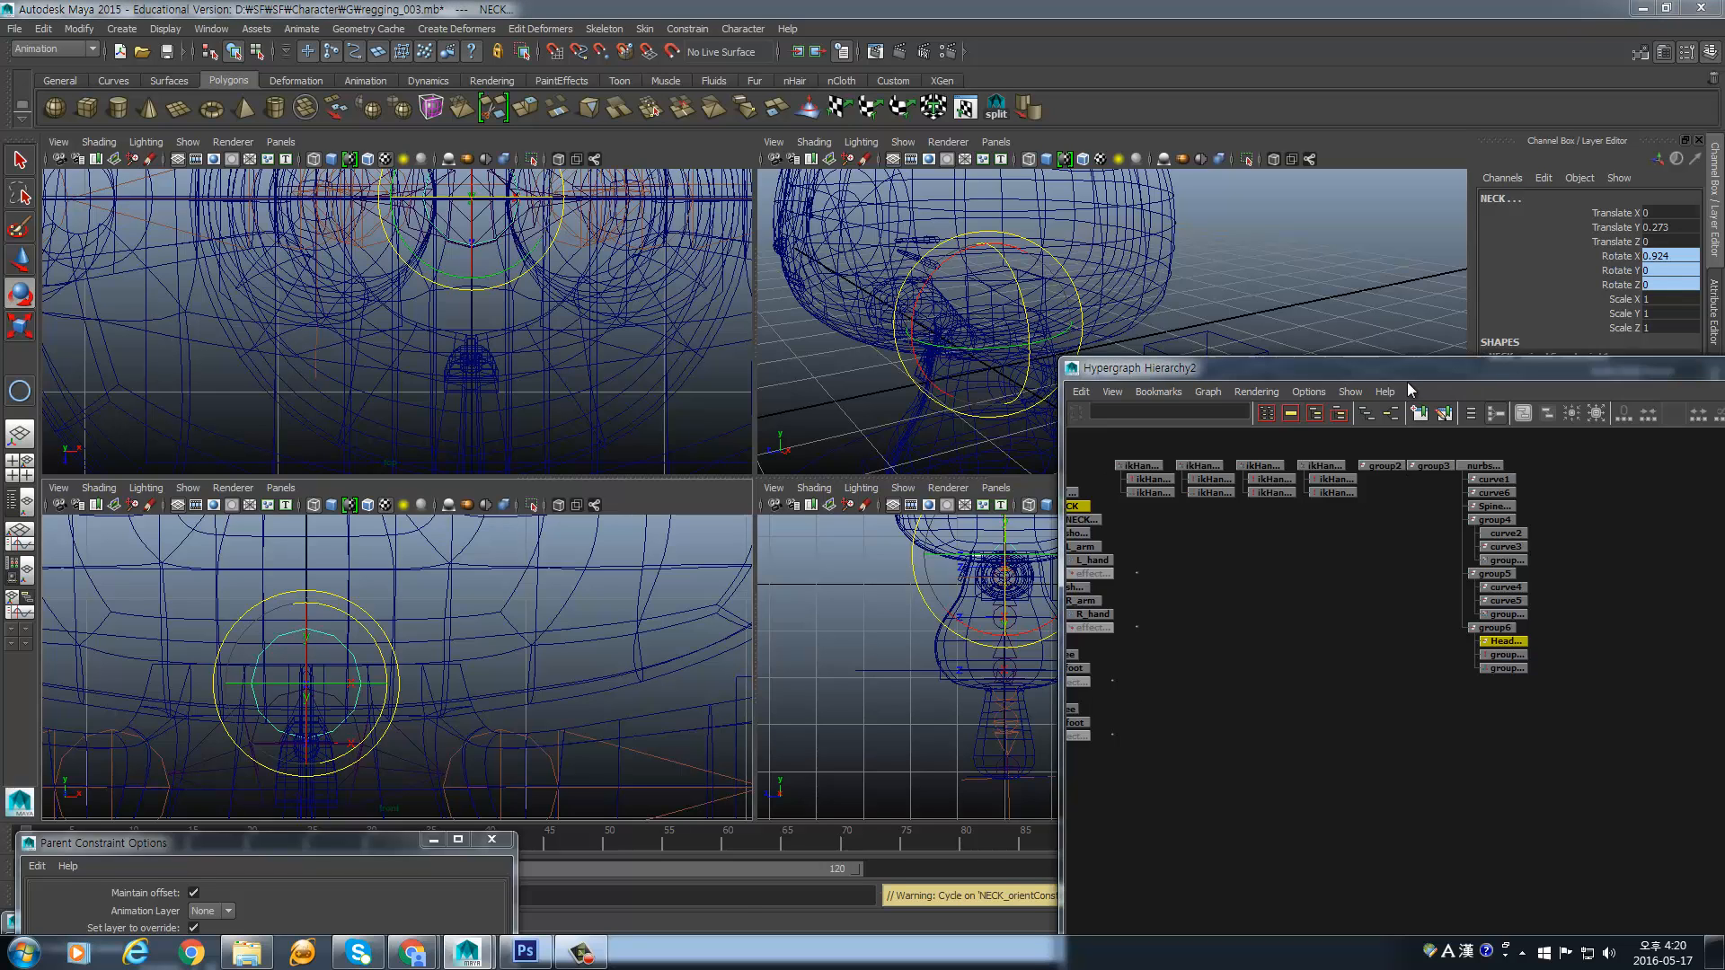
- Rotate Spine_CTRL around Z in the perspective view to test how the head and its control follow
left_click_drag(1398, 368, 1130, 547)
scroll(1177, 388, "down", 5)
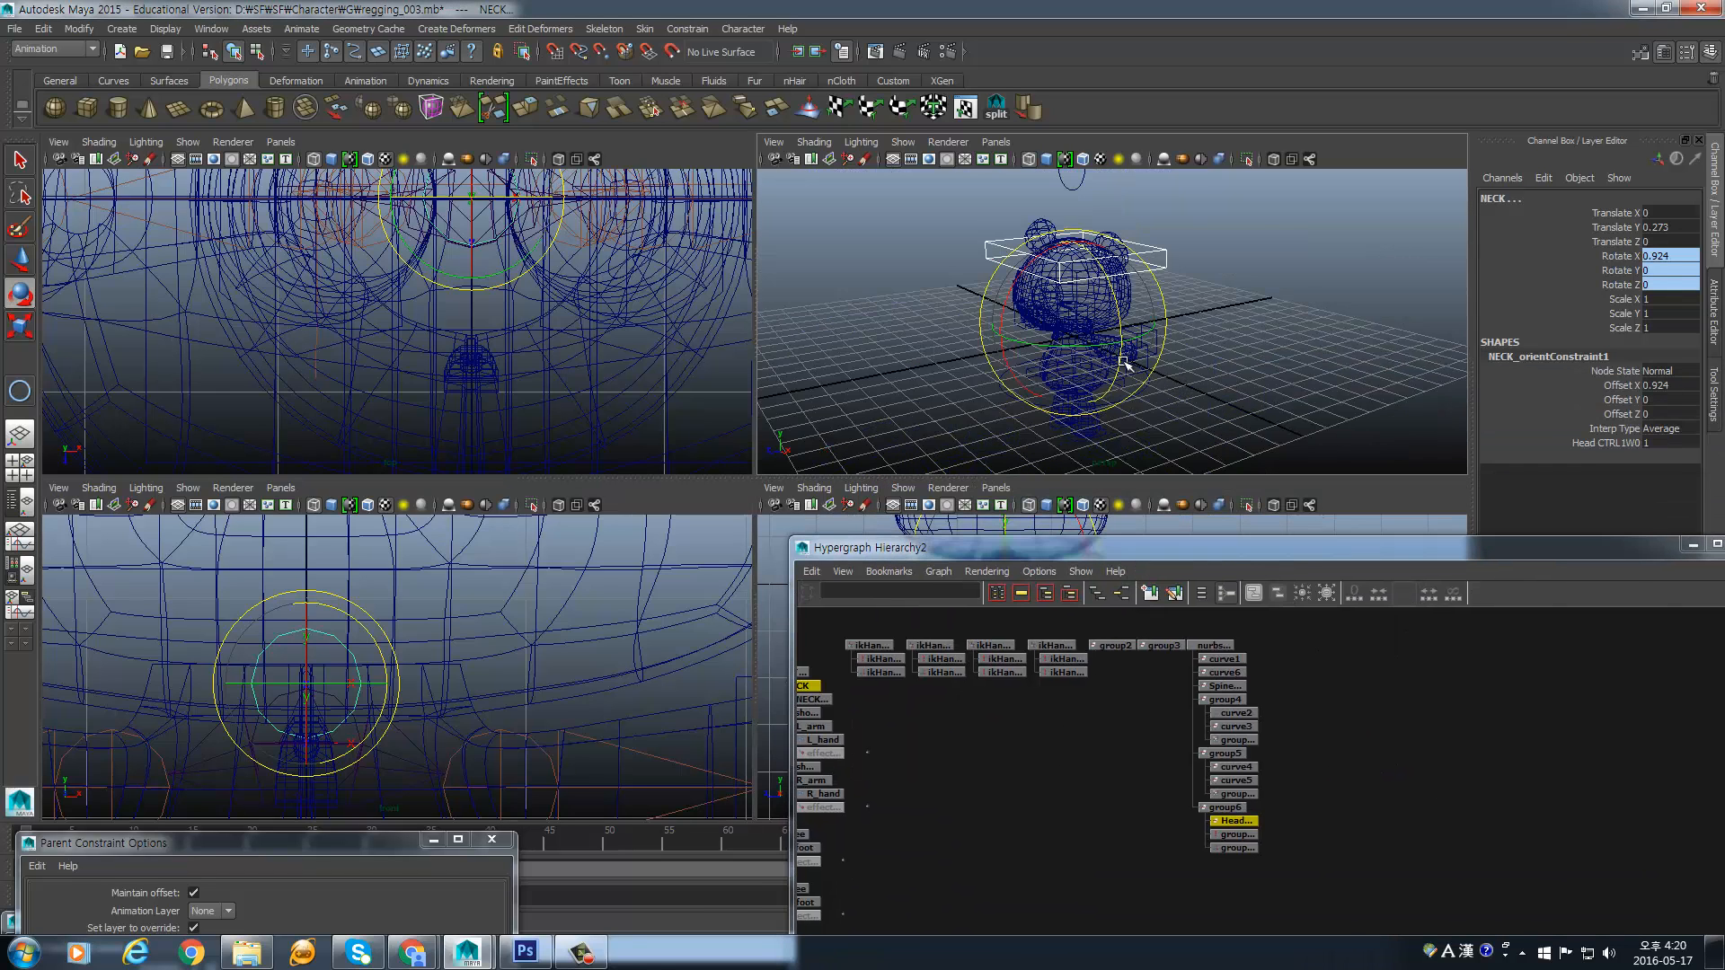
left_click_drag(1120, 360, 1187, 362, "alt")
scroll(1187, 362, "up", 3)
middle_click_drag(1086, 454, 1104, 379, "alt")
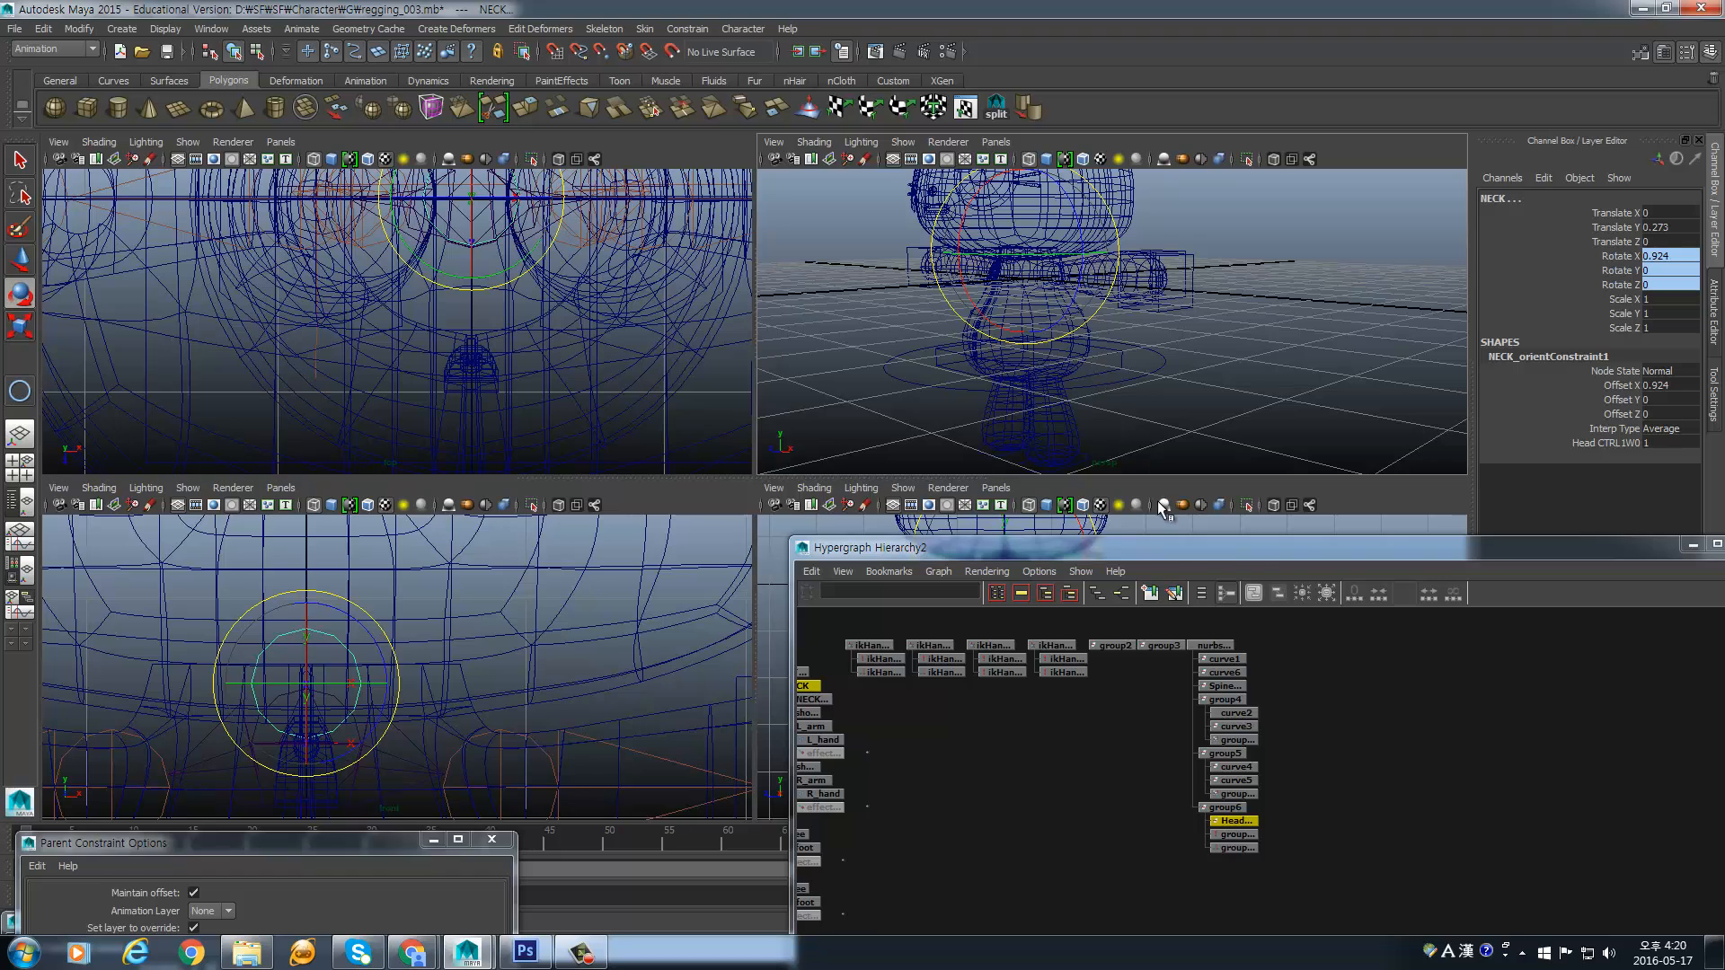
left_click_drag(1204, 556, 1149, 631)
left_click_drag(1105, 381, 1132, 373, "alt")
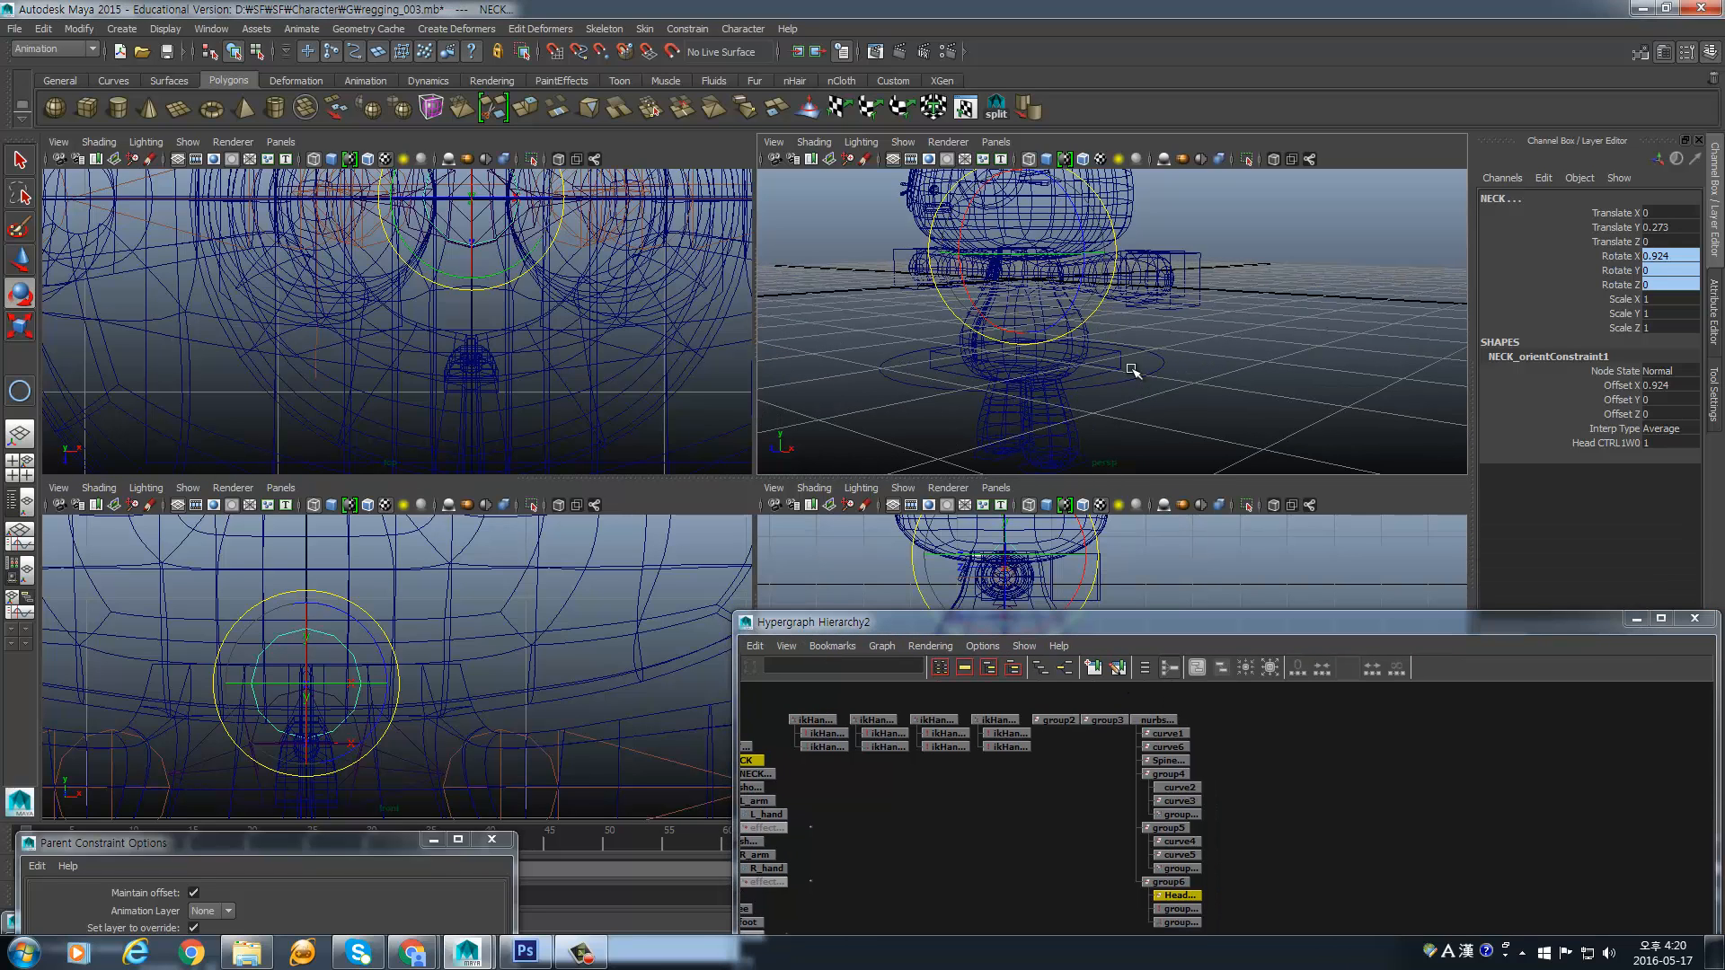
left_click(1135, 372)
left_click(1222, 340)
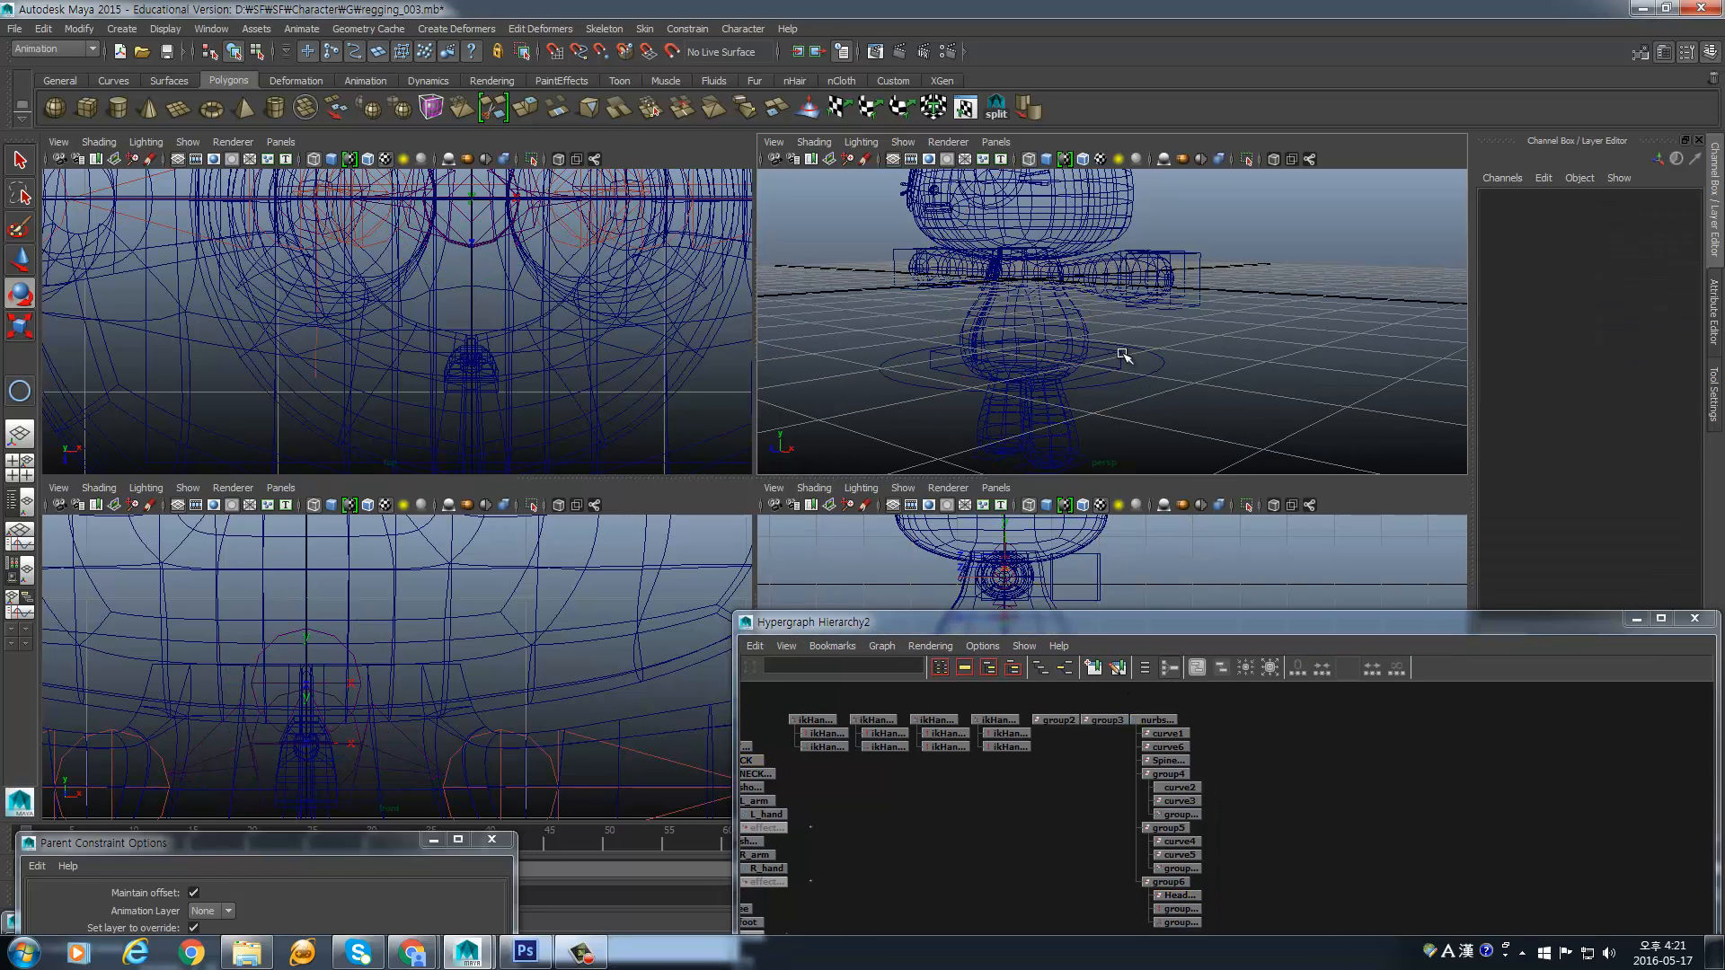
left_click(1121, 354)
left_click_drag(1036, 370, 1133, 296, "alt")
scroll(1085, 284, "down", 5)
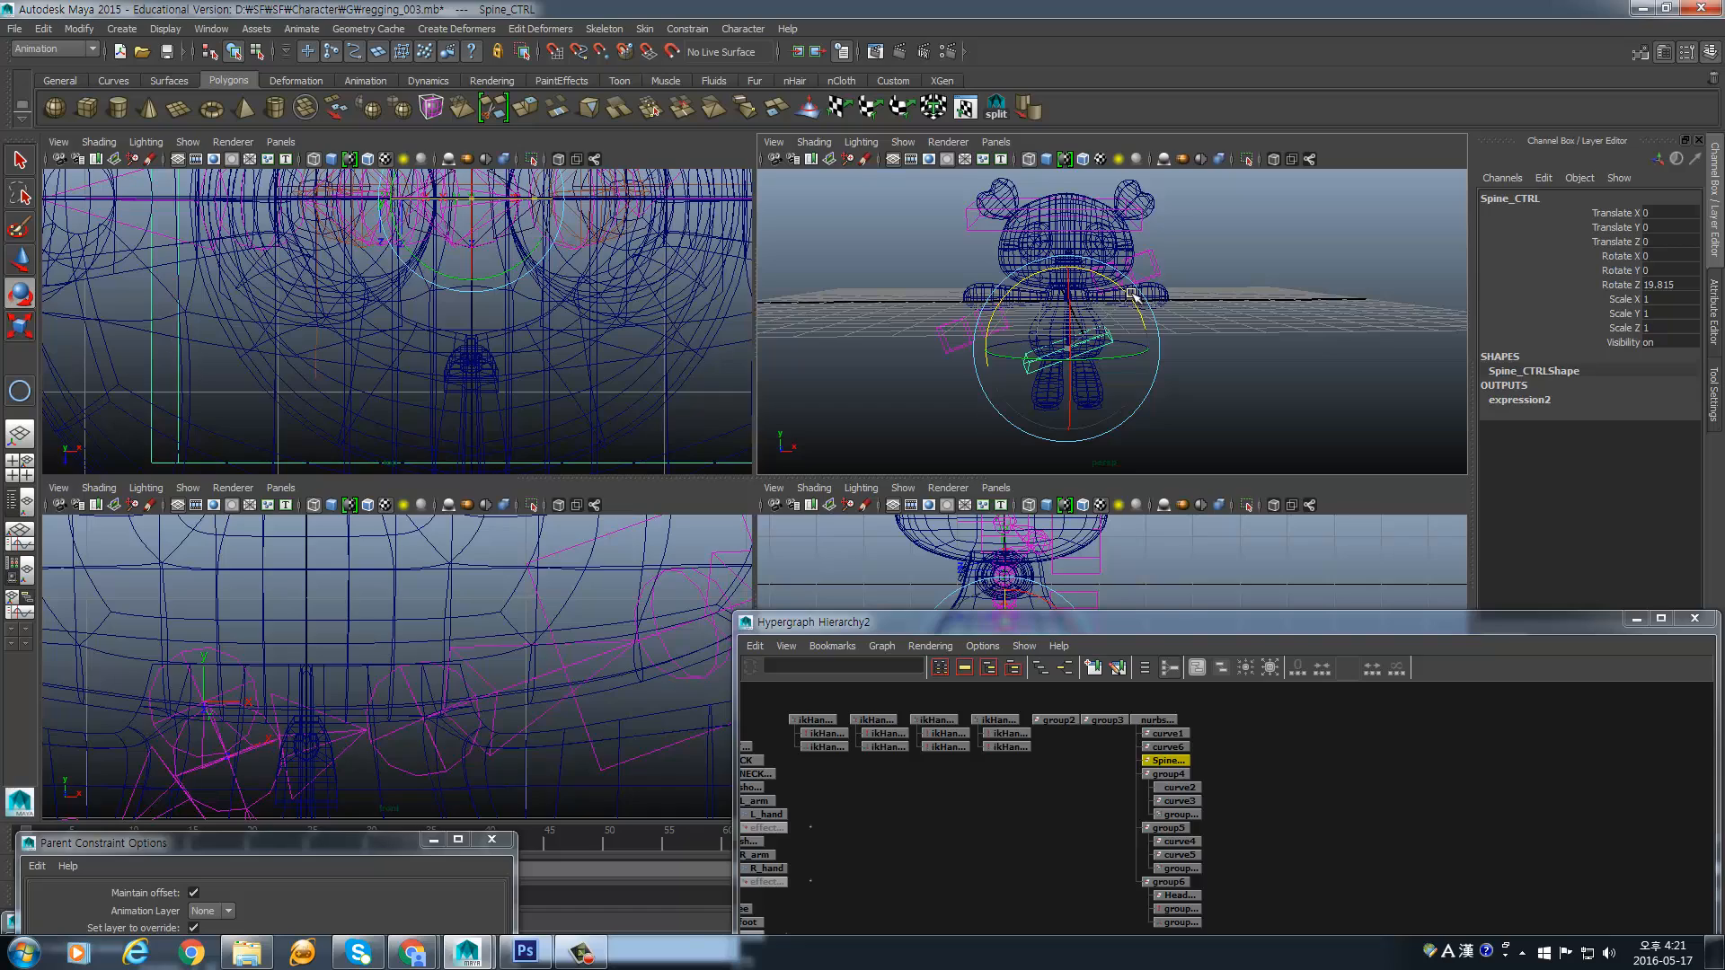
left_click_drag(1132, 294, 1141, 371)
- Undo the test rotations and the Orient constraint on the NECK joint
key("ctrl+z")
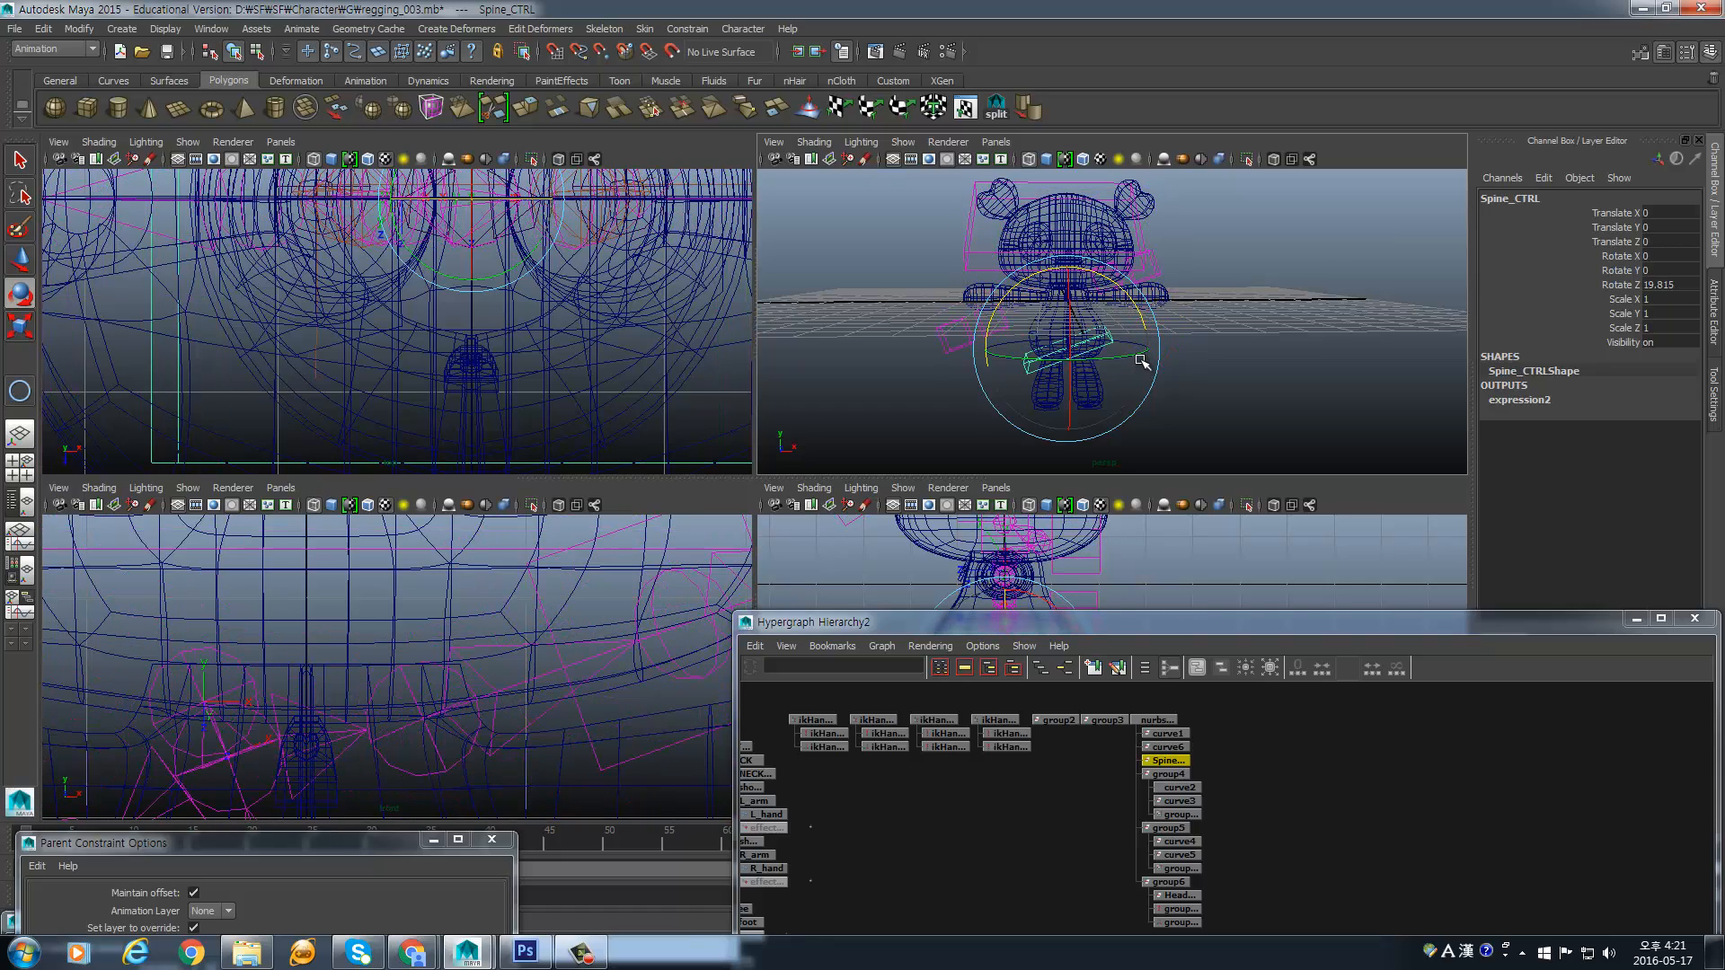
left_click_drag(1199, 258, 1062, 256, "alt")
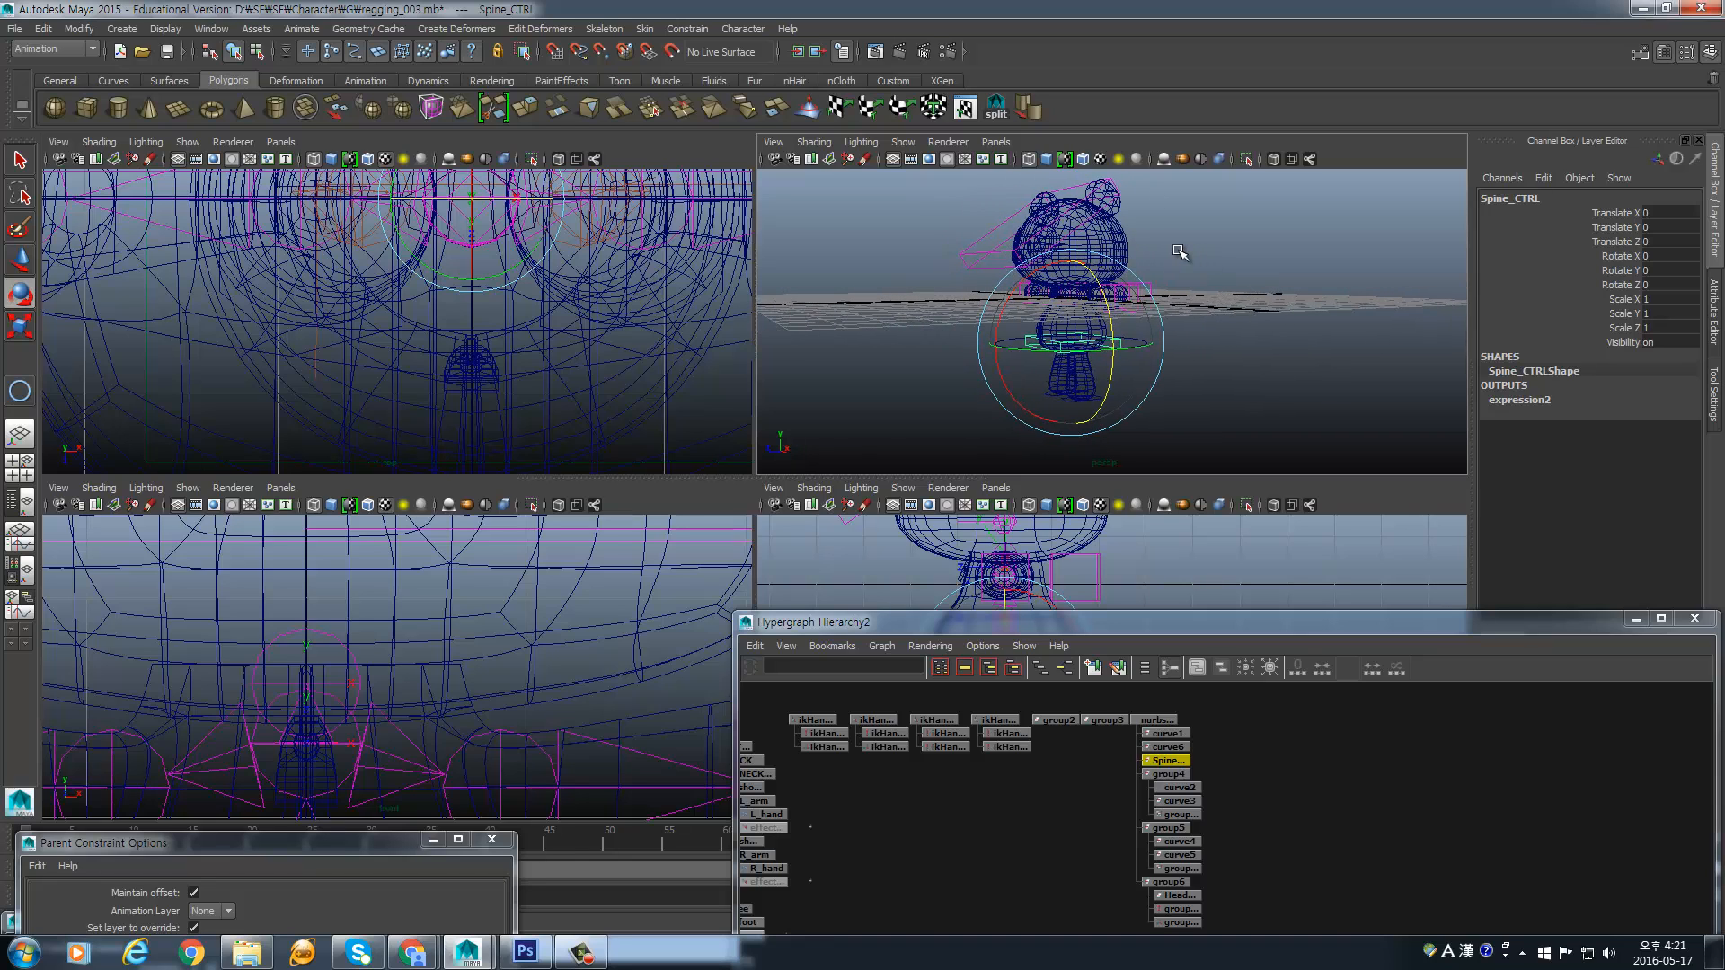
key("ctrl+z")
key("ctrl+z")
key("ctrl+z")
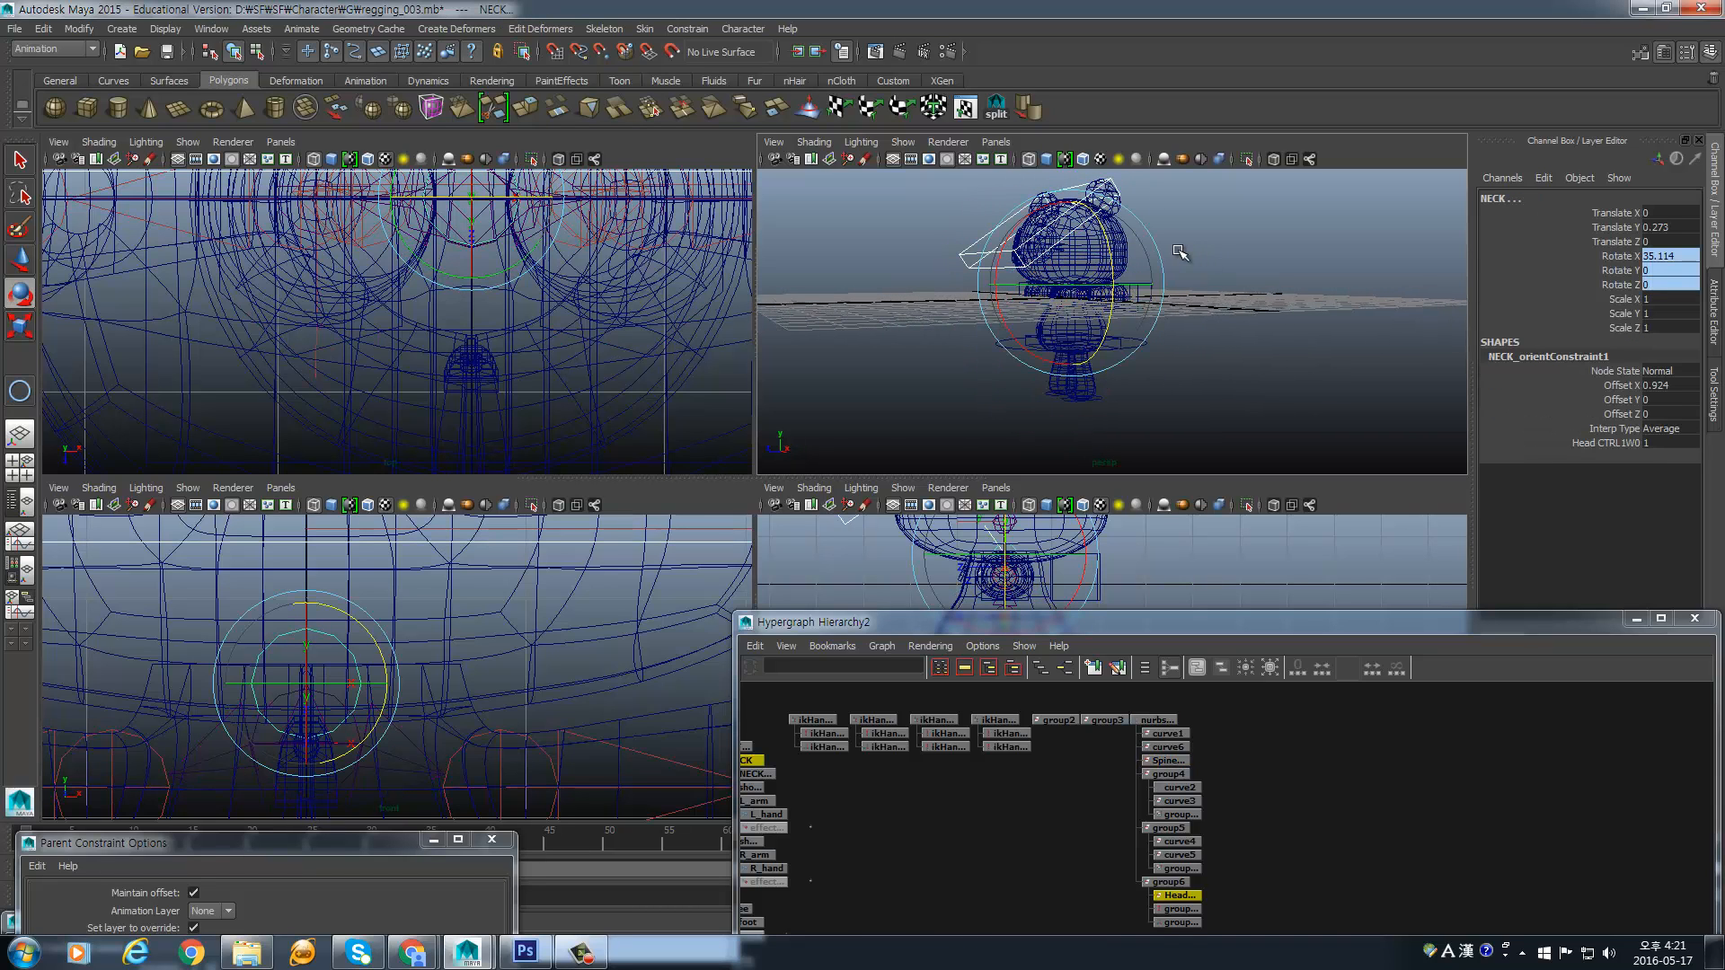
key("ctrl+z")
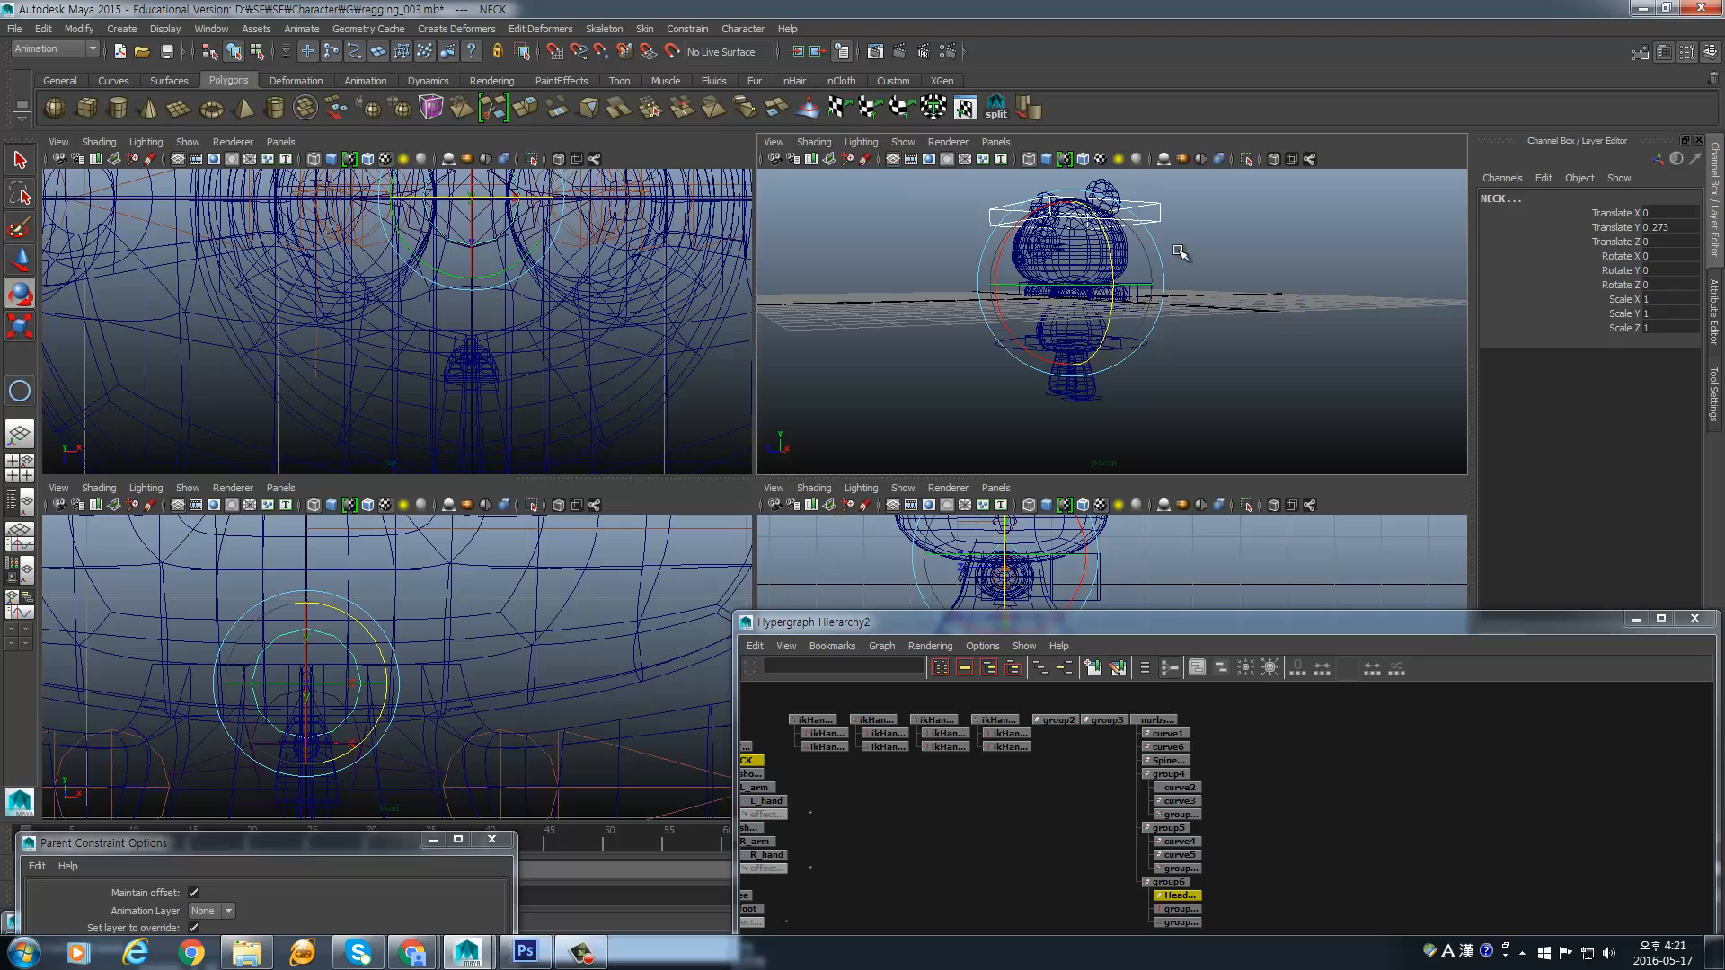
- Reselect Head_CTRL1 and the NECK joint in the hierarchy and apply the Orient constraint to the joint again
left_click_drag(1141, 629, 1128, 489)
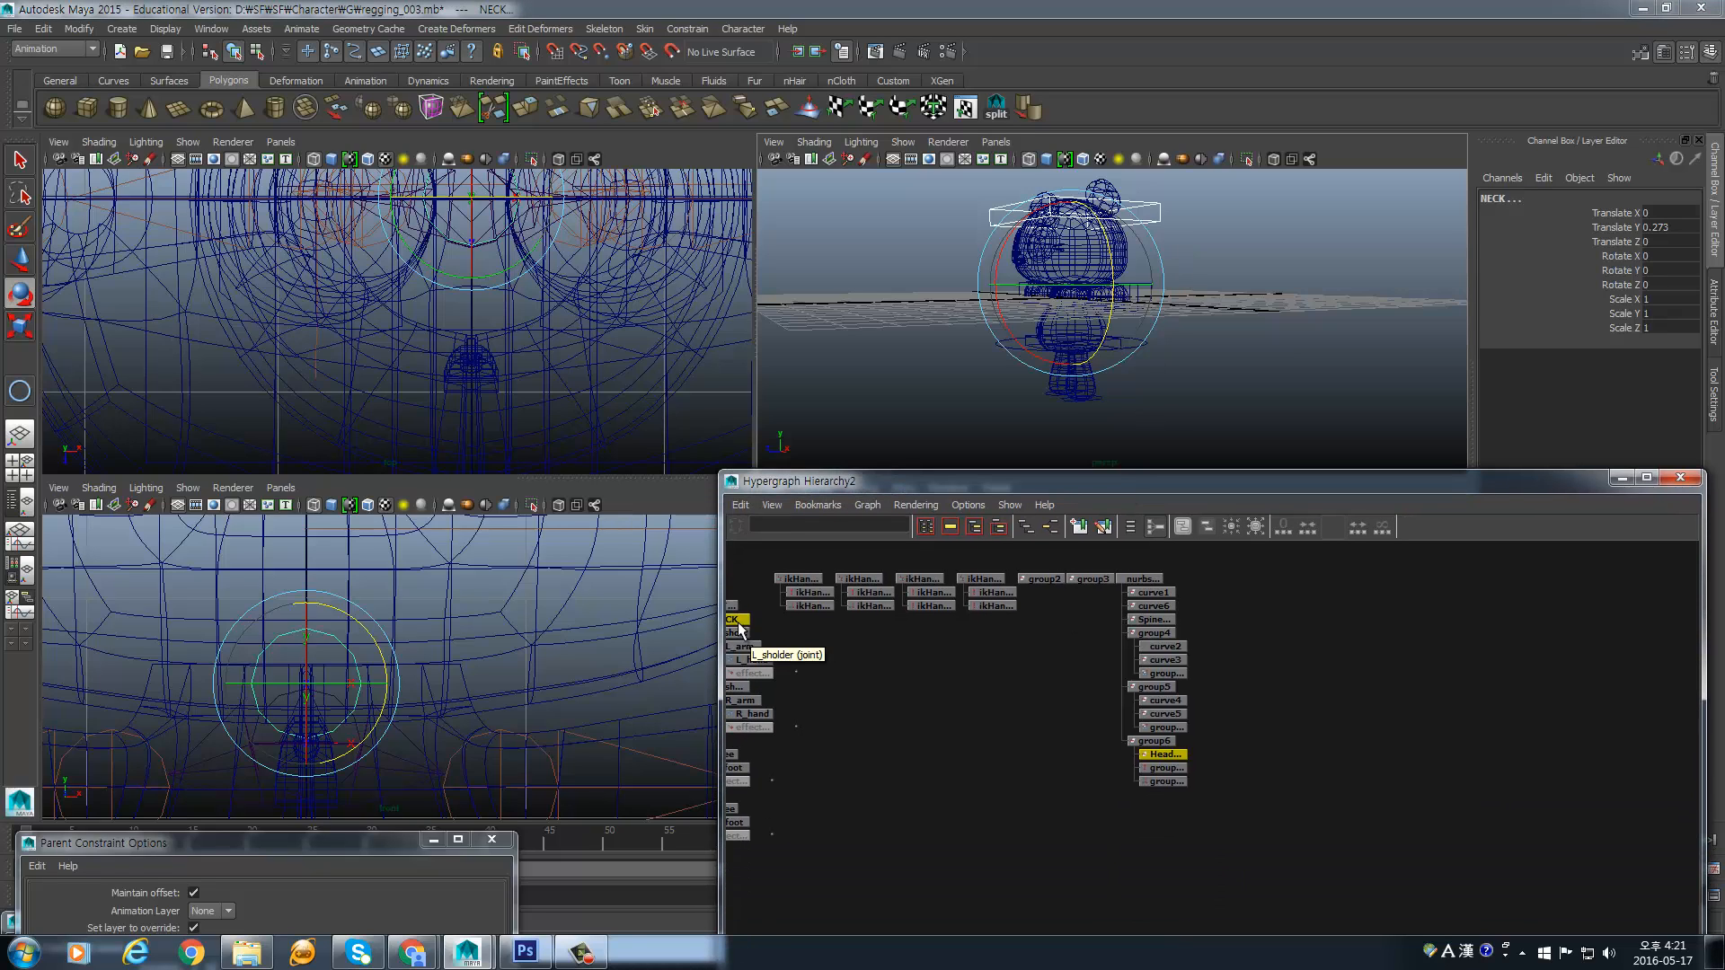
left_click(768, 640)
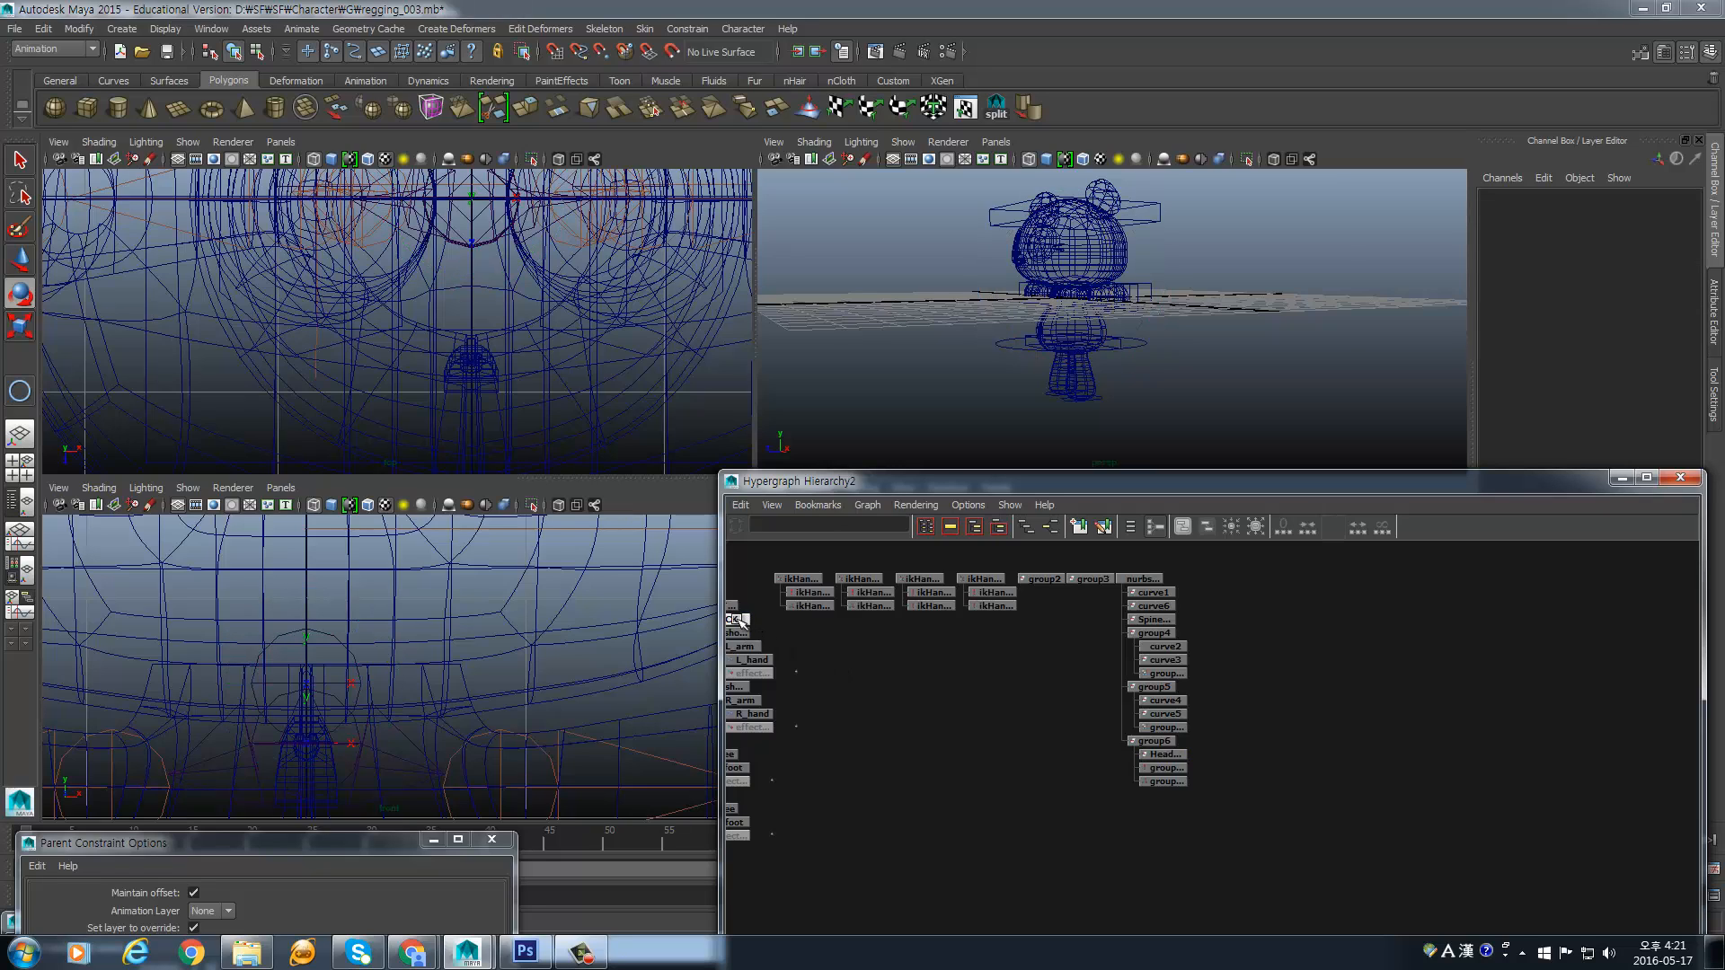
left_click(737, 619)
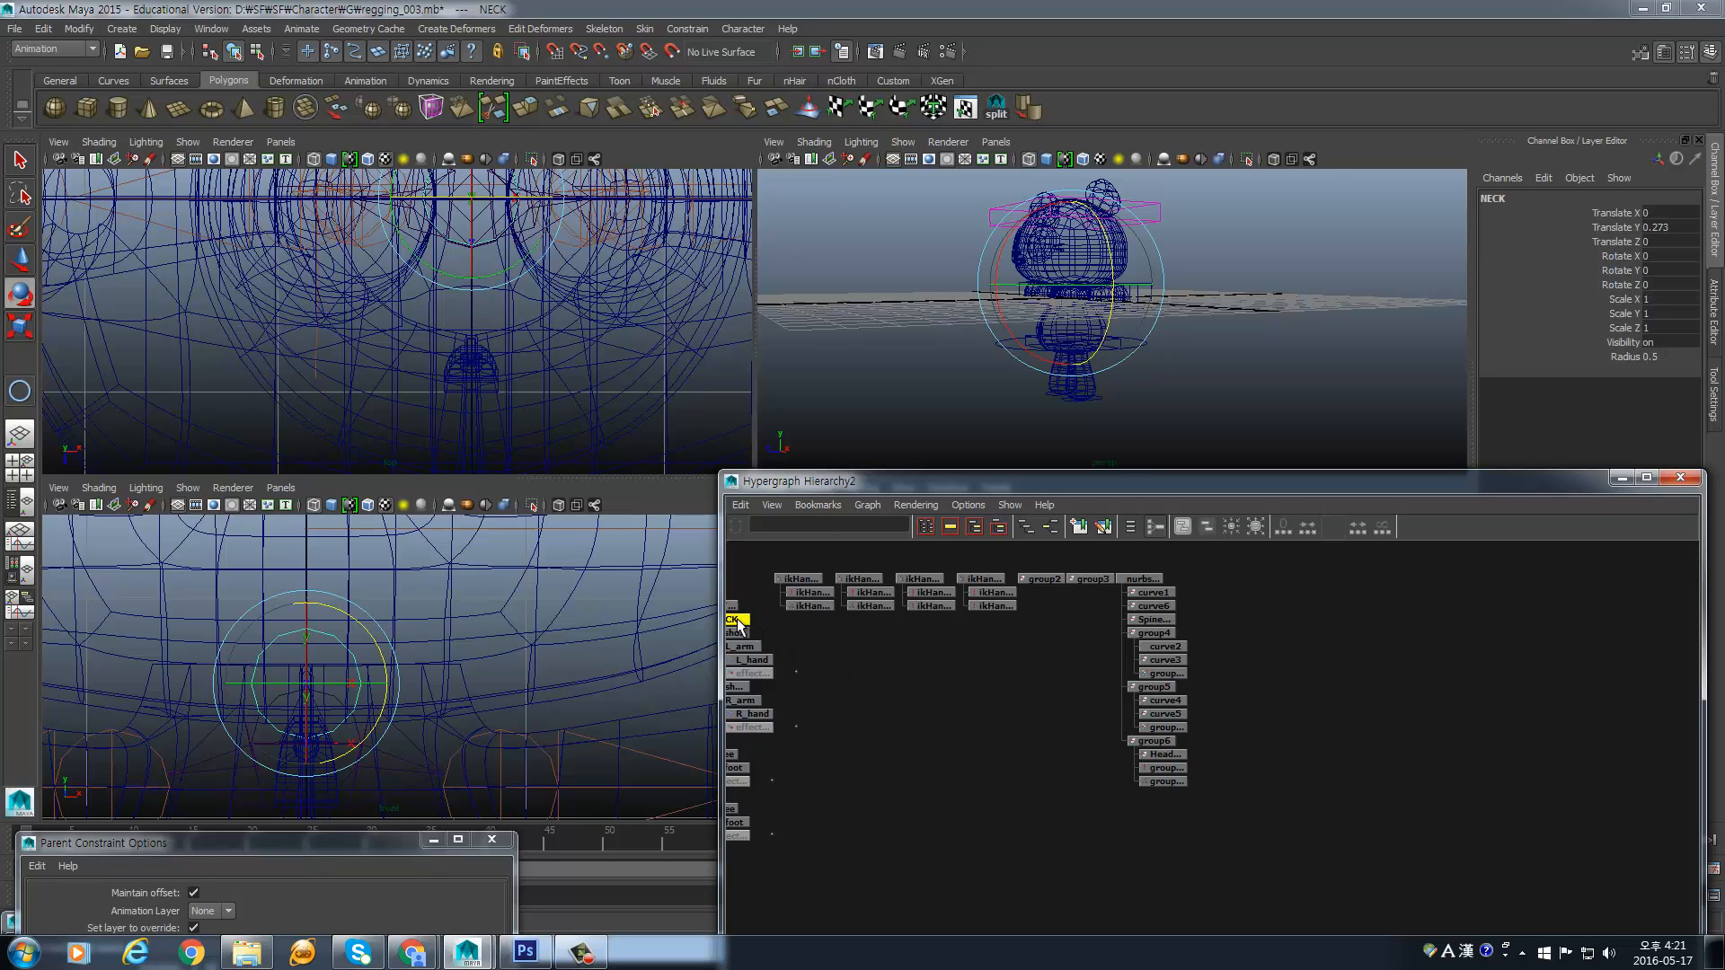
left_click(1165, 755, "shift")
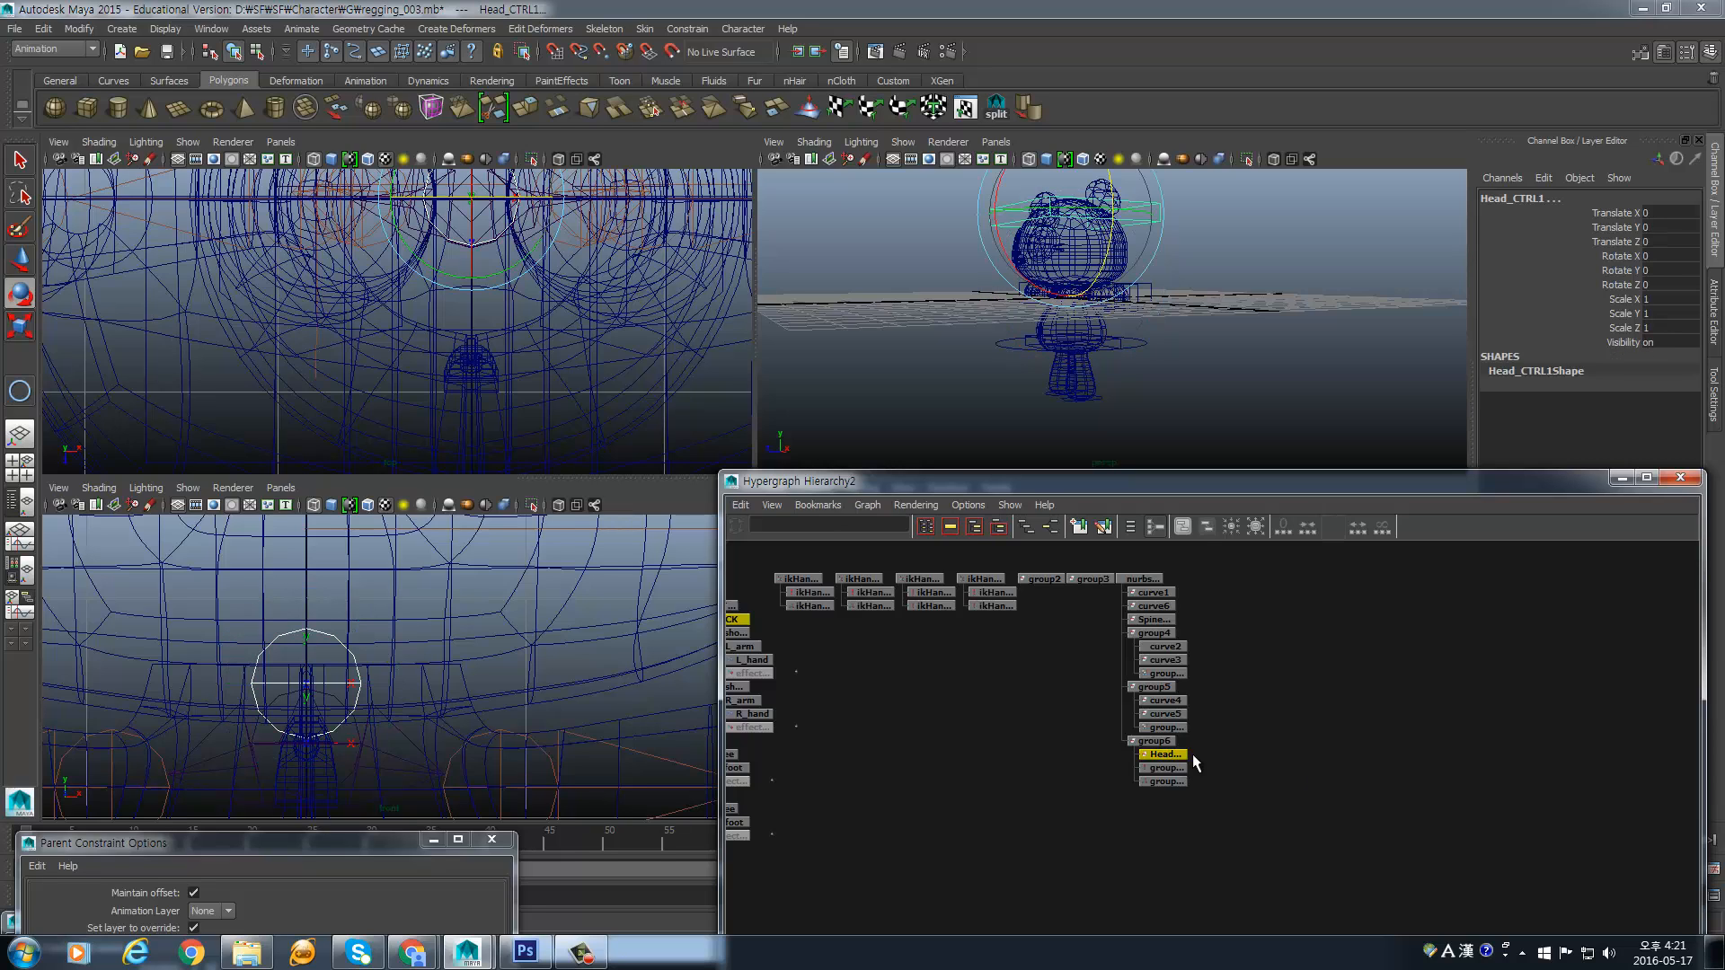
left_click(1166, 754)
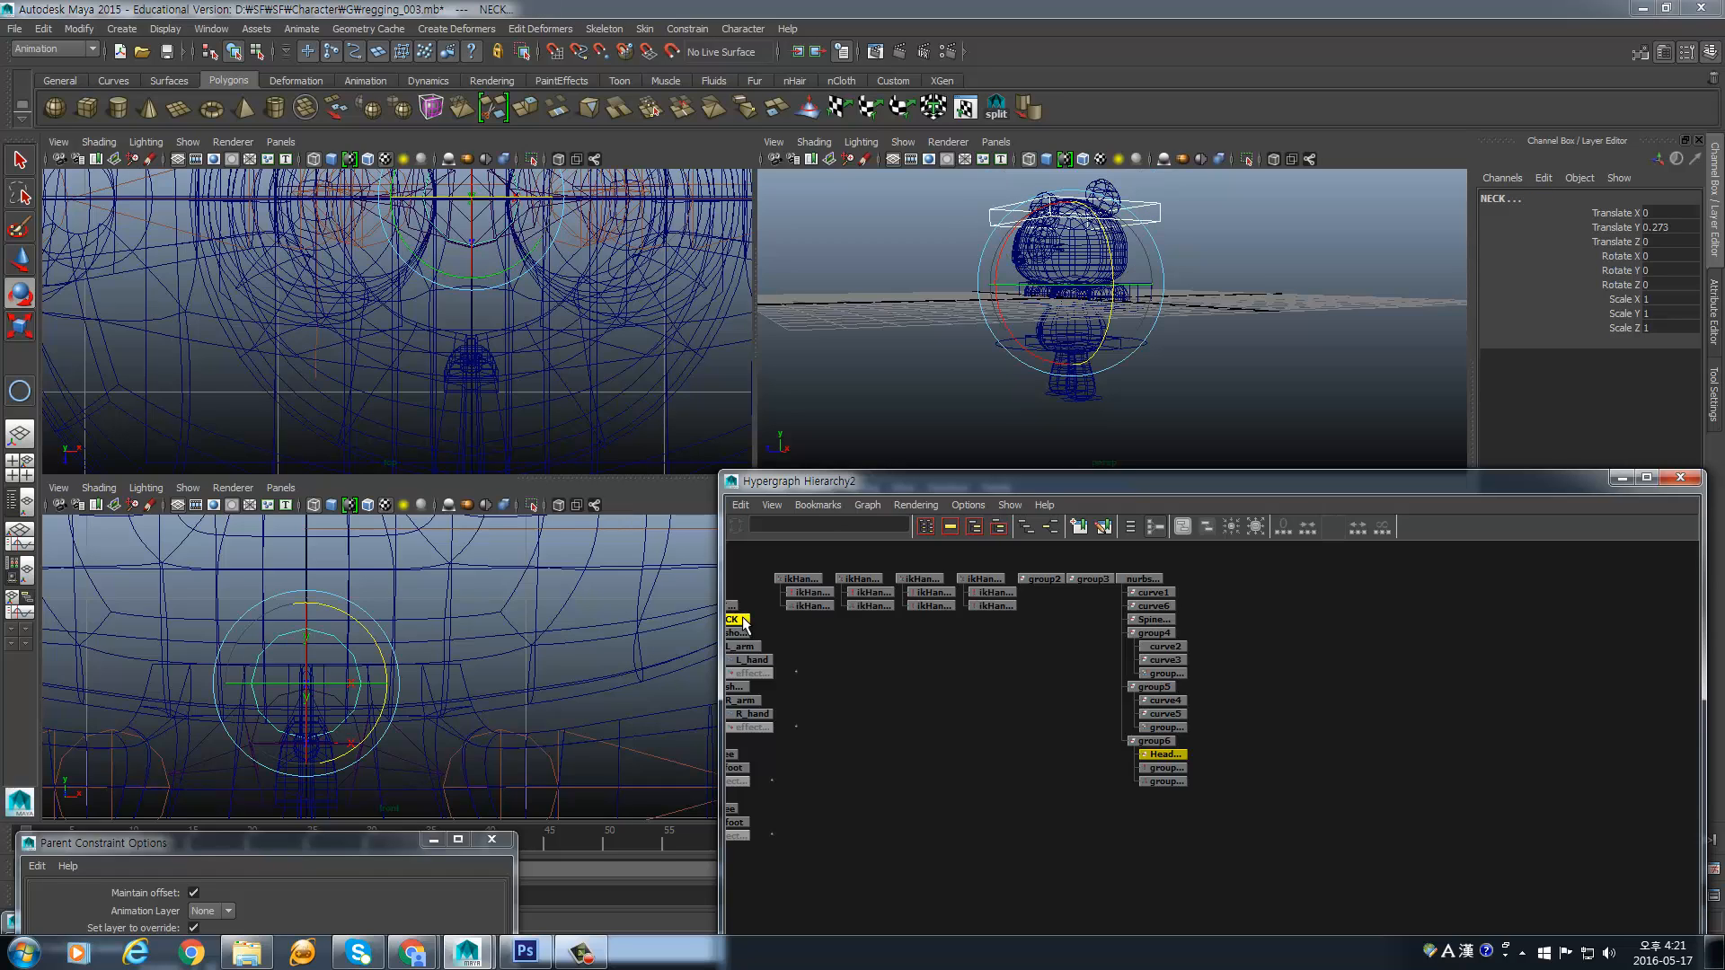
left_click(687, 29)
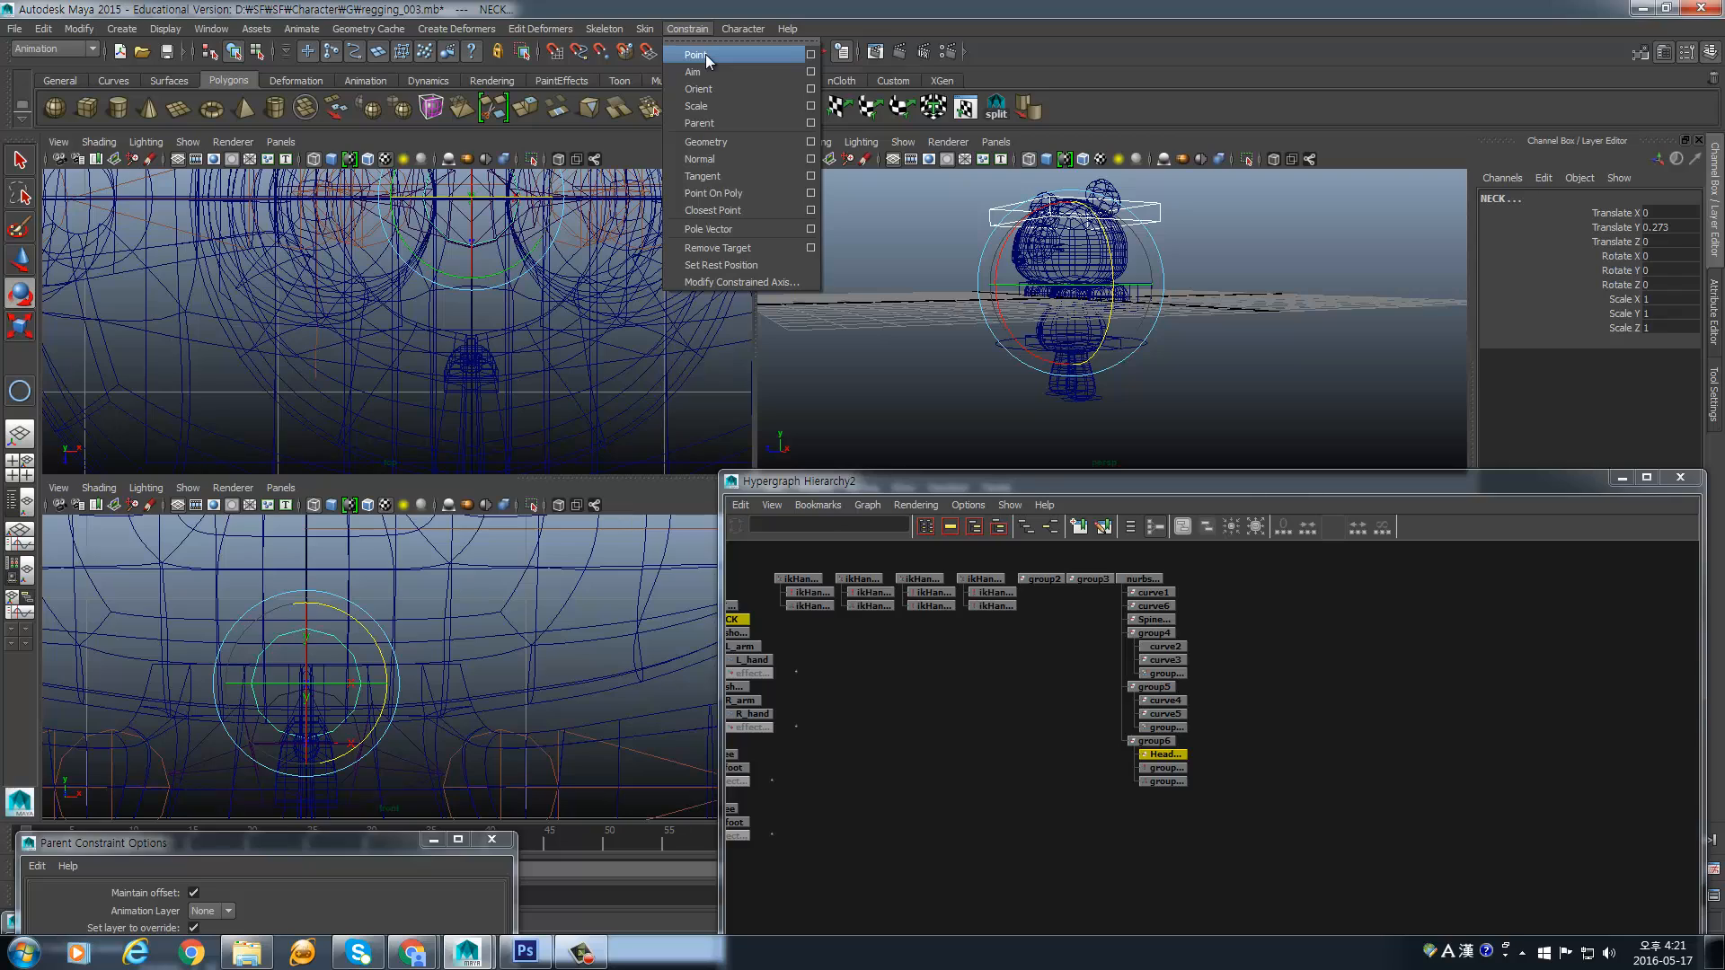
left_click(720, 88)
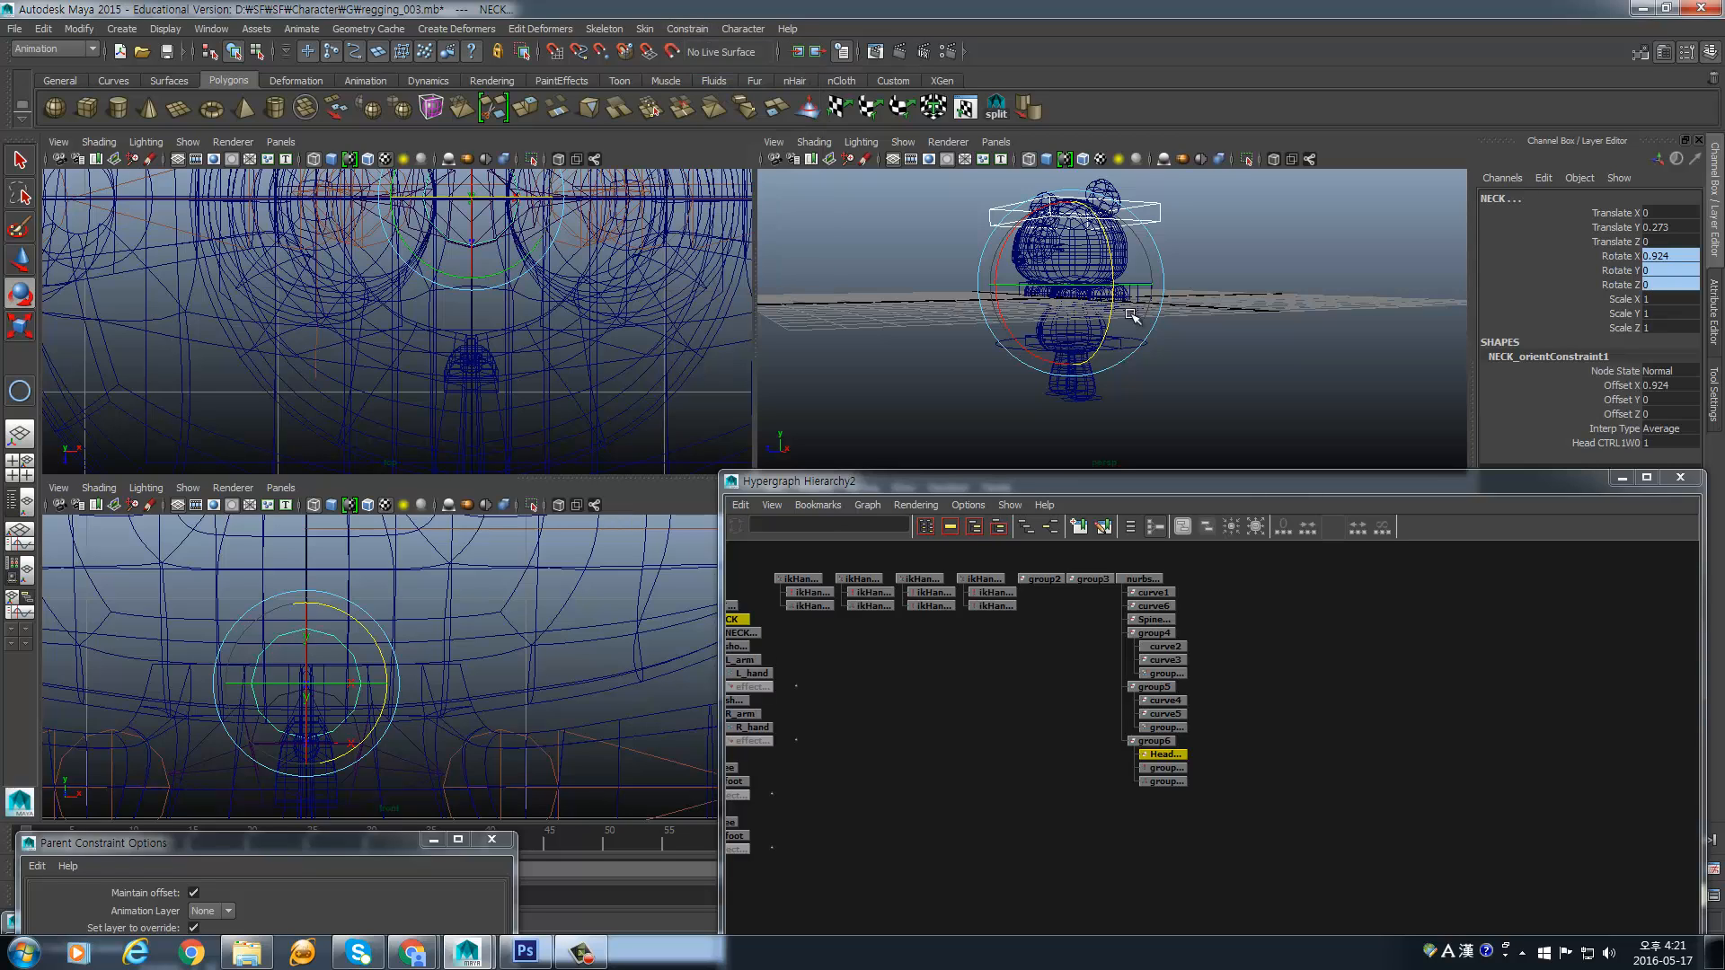
- Check the constrained rig in the perspective view and undo the repeated Orient constraint on the NECK joint
left_click(1279, 679)
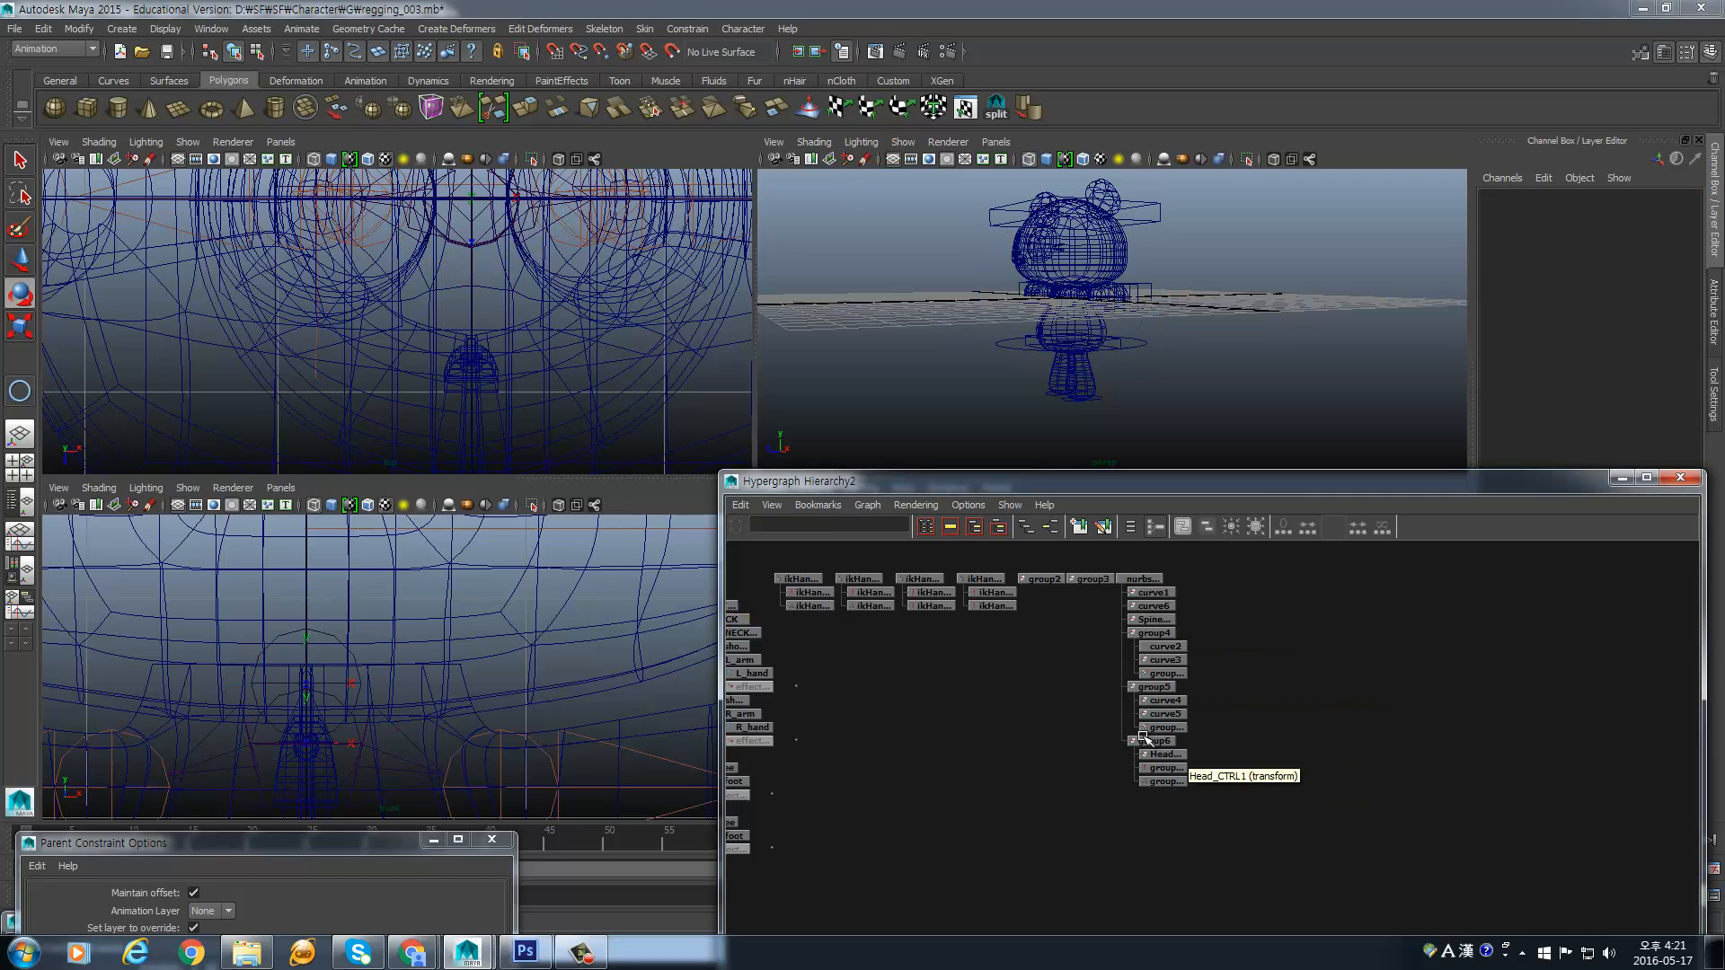
left_click_drag(1136, 357, 1109, 293, "alt")
left_click(1132, 356)
key("ctrl+z")
key("ctrl+z")
key("ctrl+z")
key("ctrl+z")
key("ctrl+z")
key("ctrl+z")
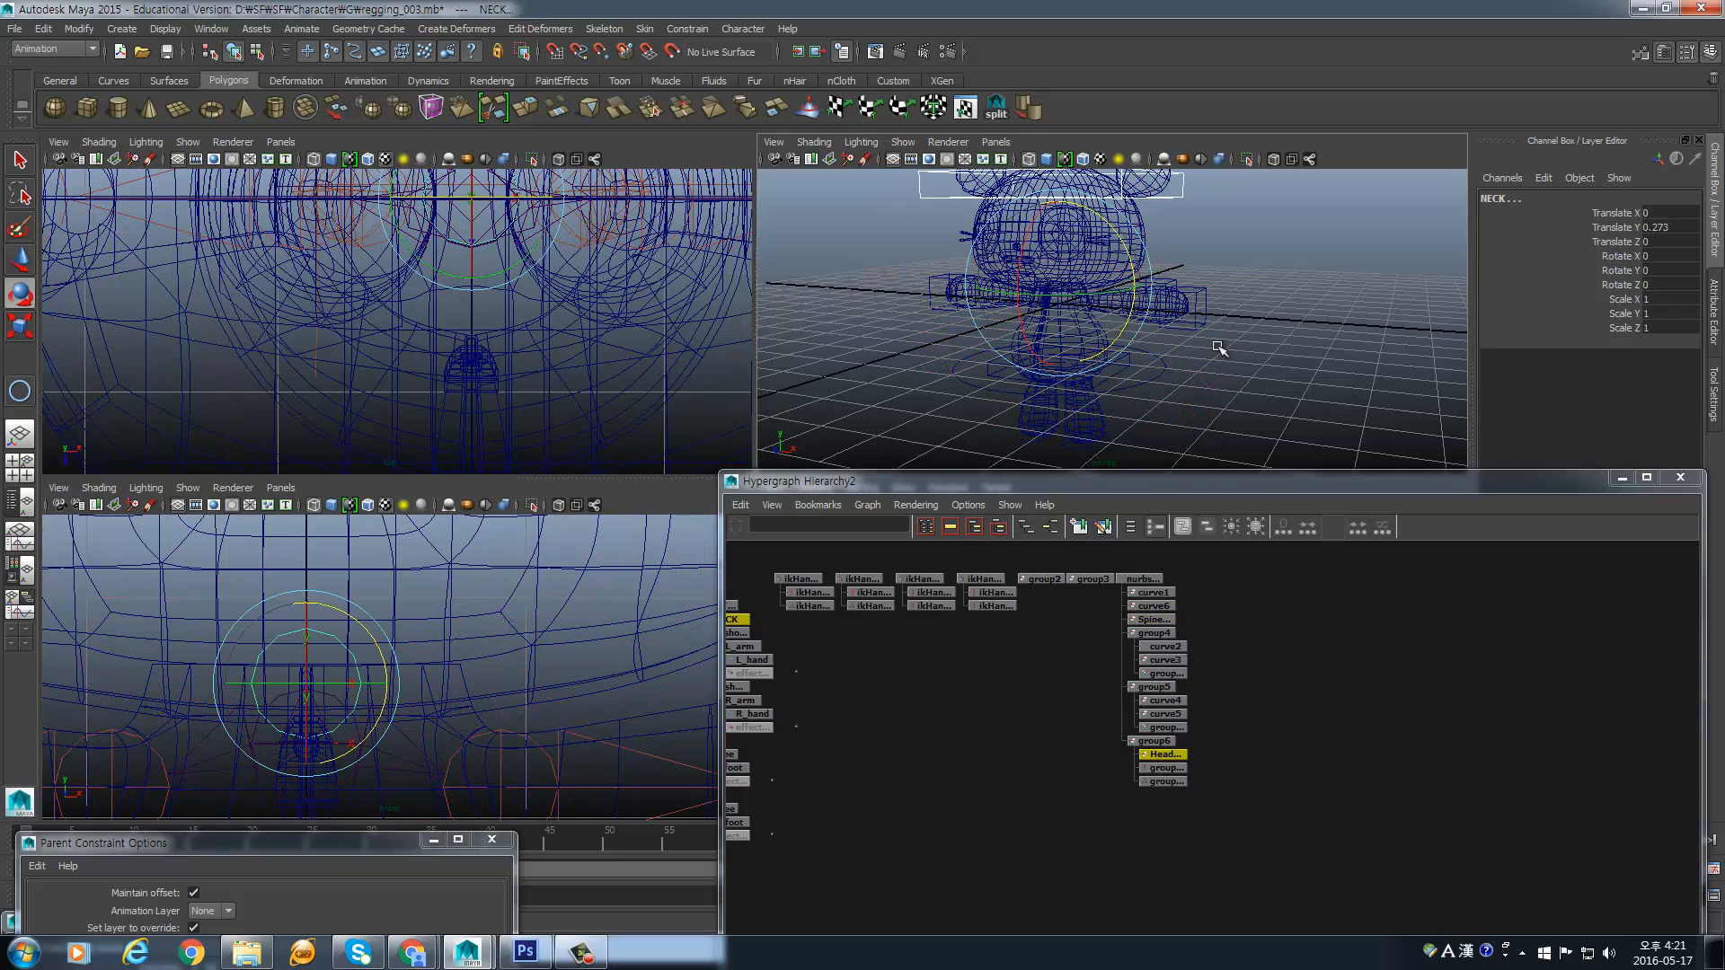
- Unparent Head_CTRL1 from group6 so that it sits at the top level of the hierarchy
left_click(1206, 794)
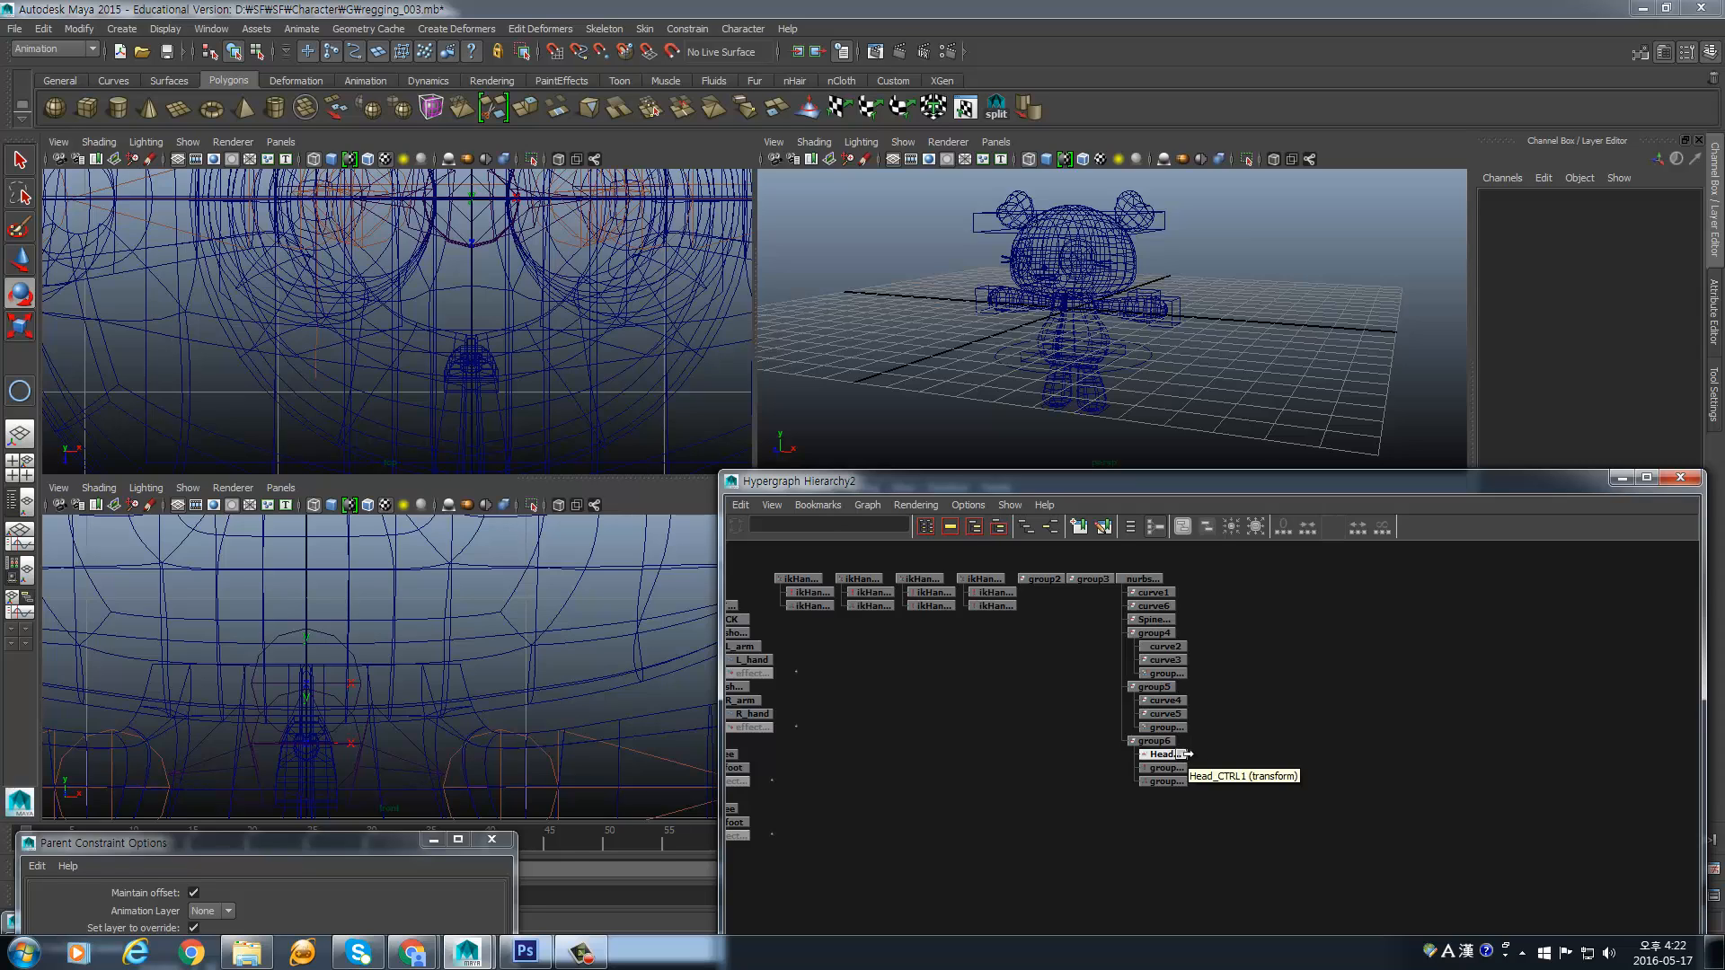
left_click_drag(1191, 736, 1152, 782)
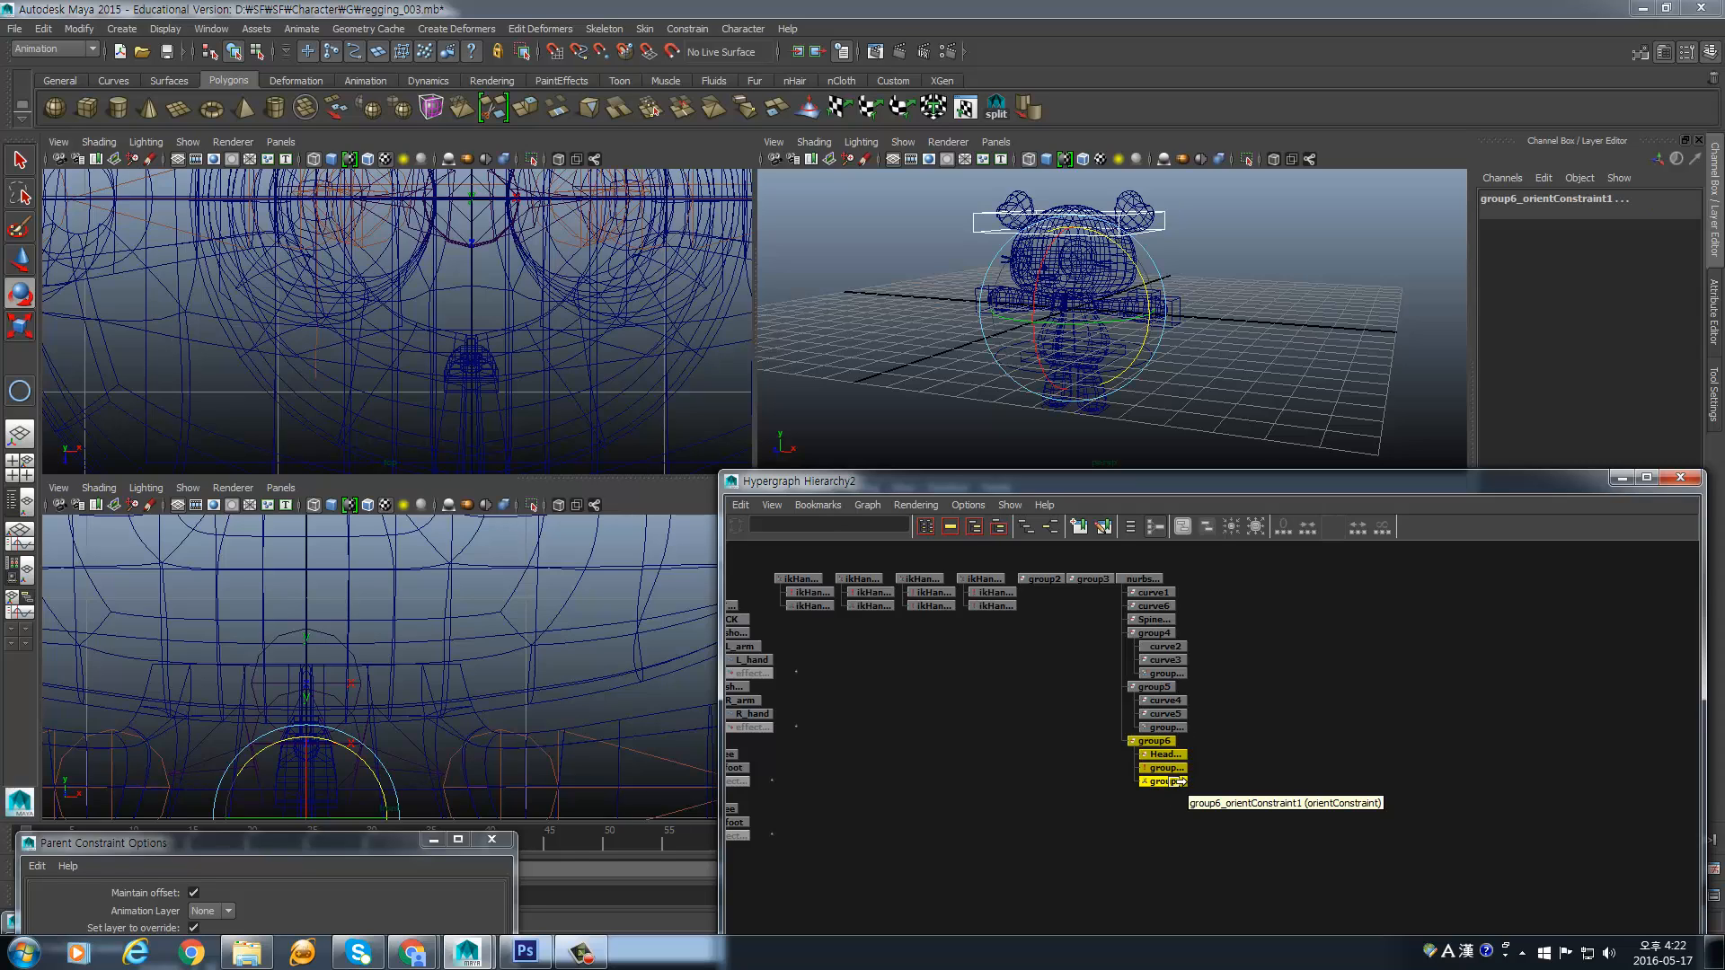
left_click(1195, 765)
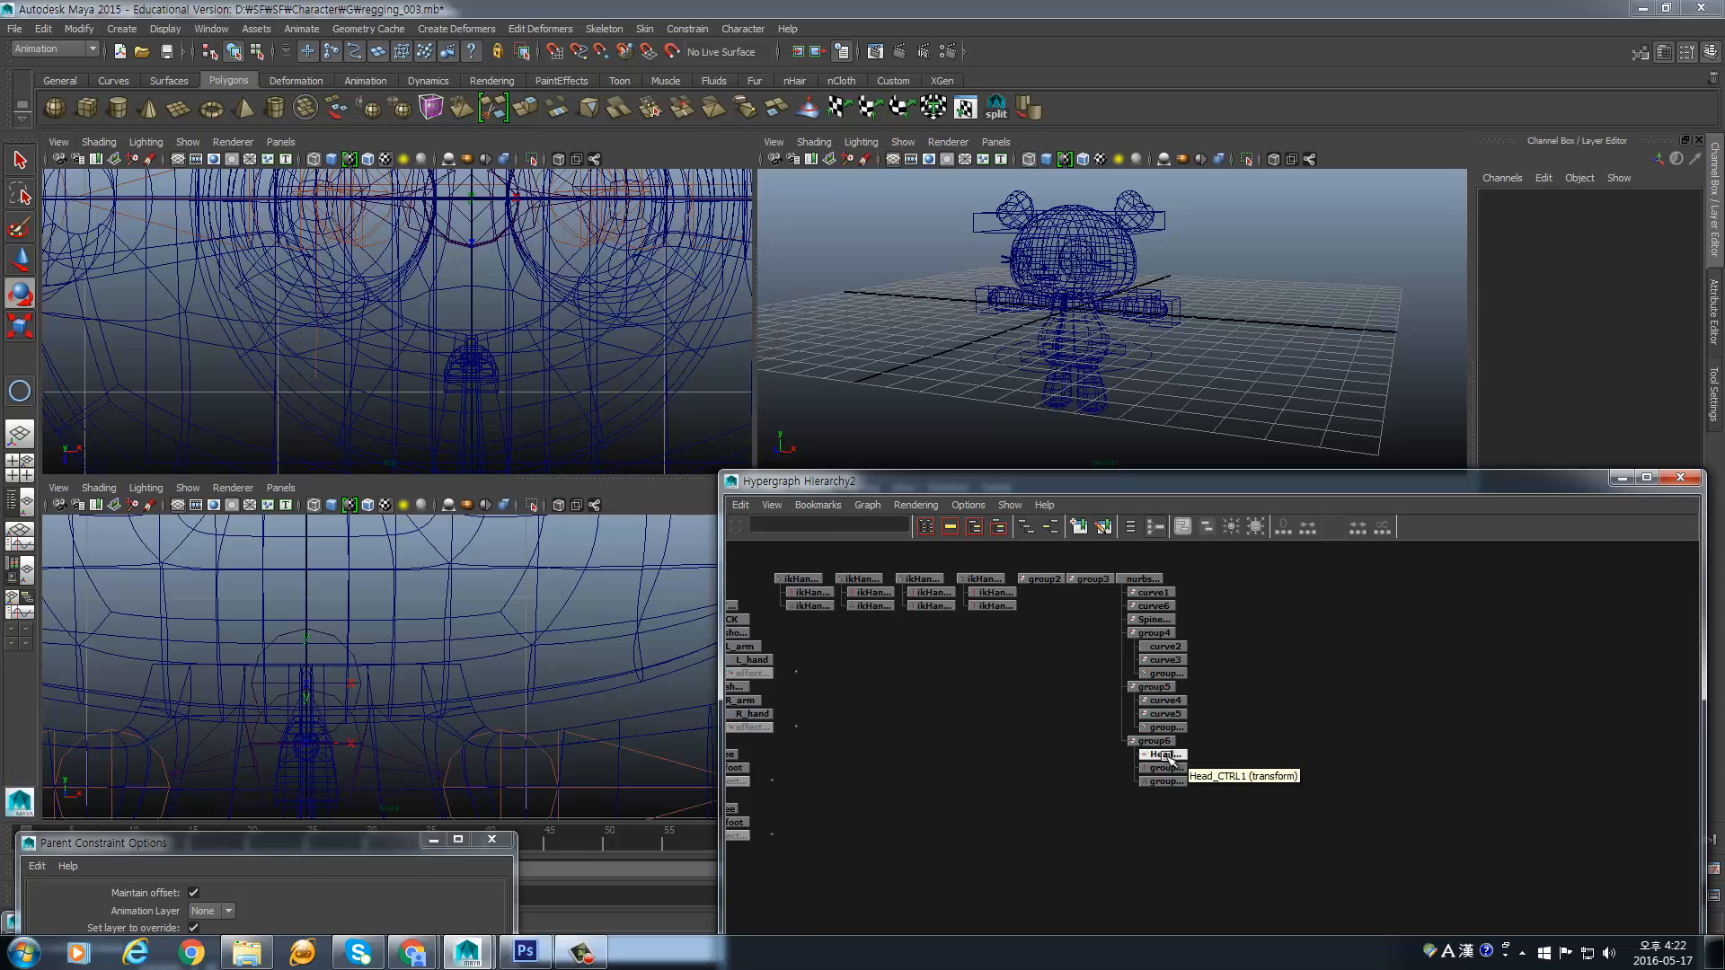
left_click(1168, 755)
middle_click_drag(1173, 757, 1275, 740)
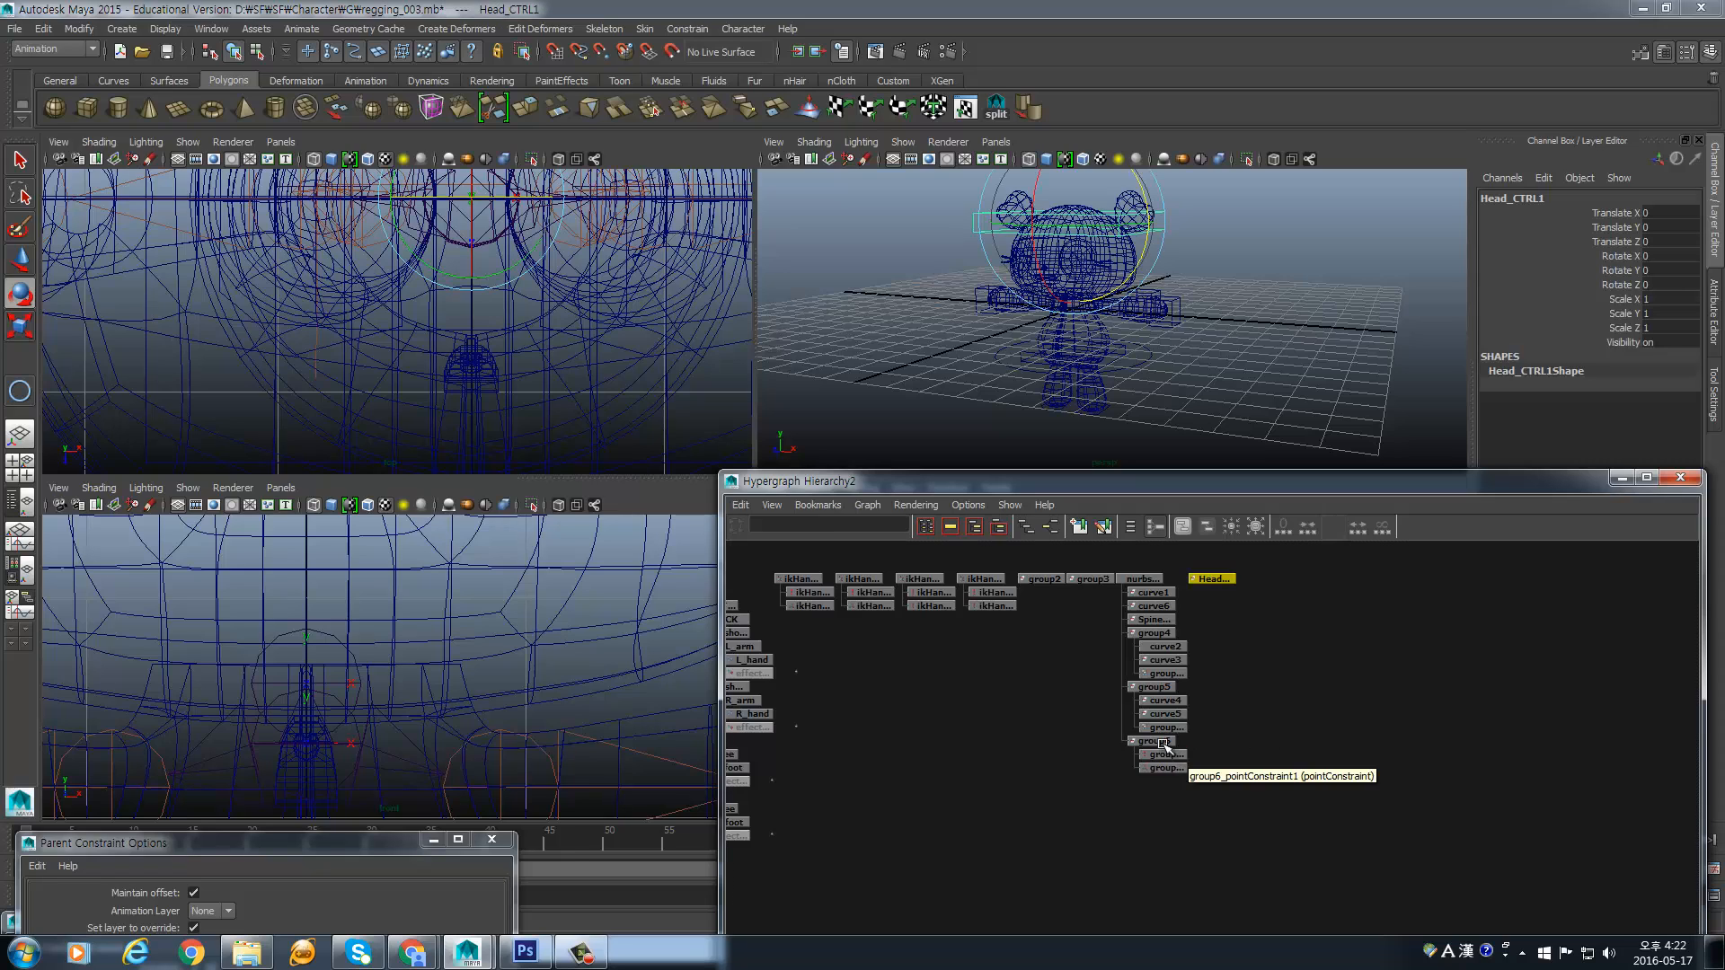
- Delete group6 with its constraints from the hierarchy and parent Head_CTRL1 directly under nurbsCircle1
left_click(1155, 742)
key("Delete")
left_click(1219, 579)
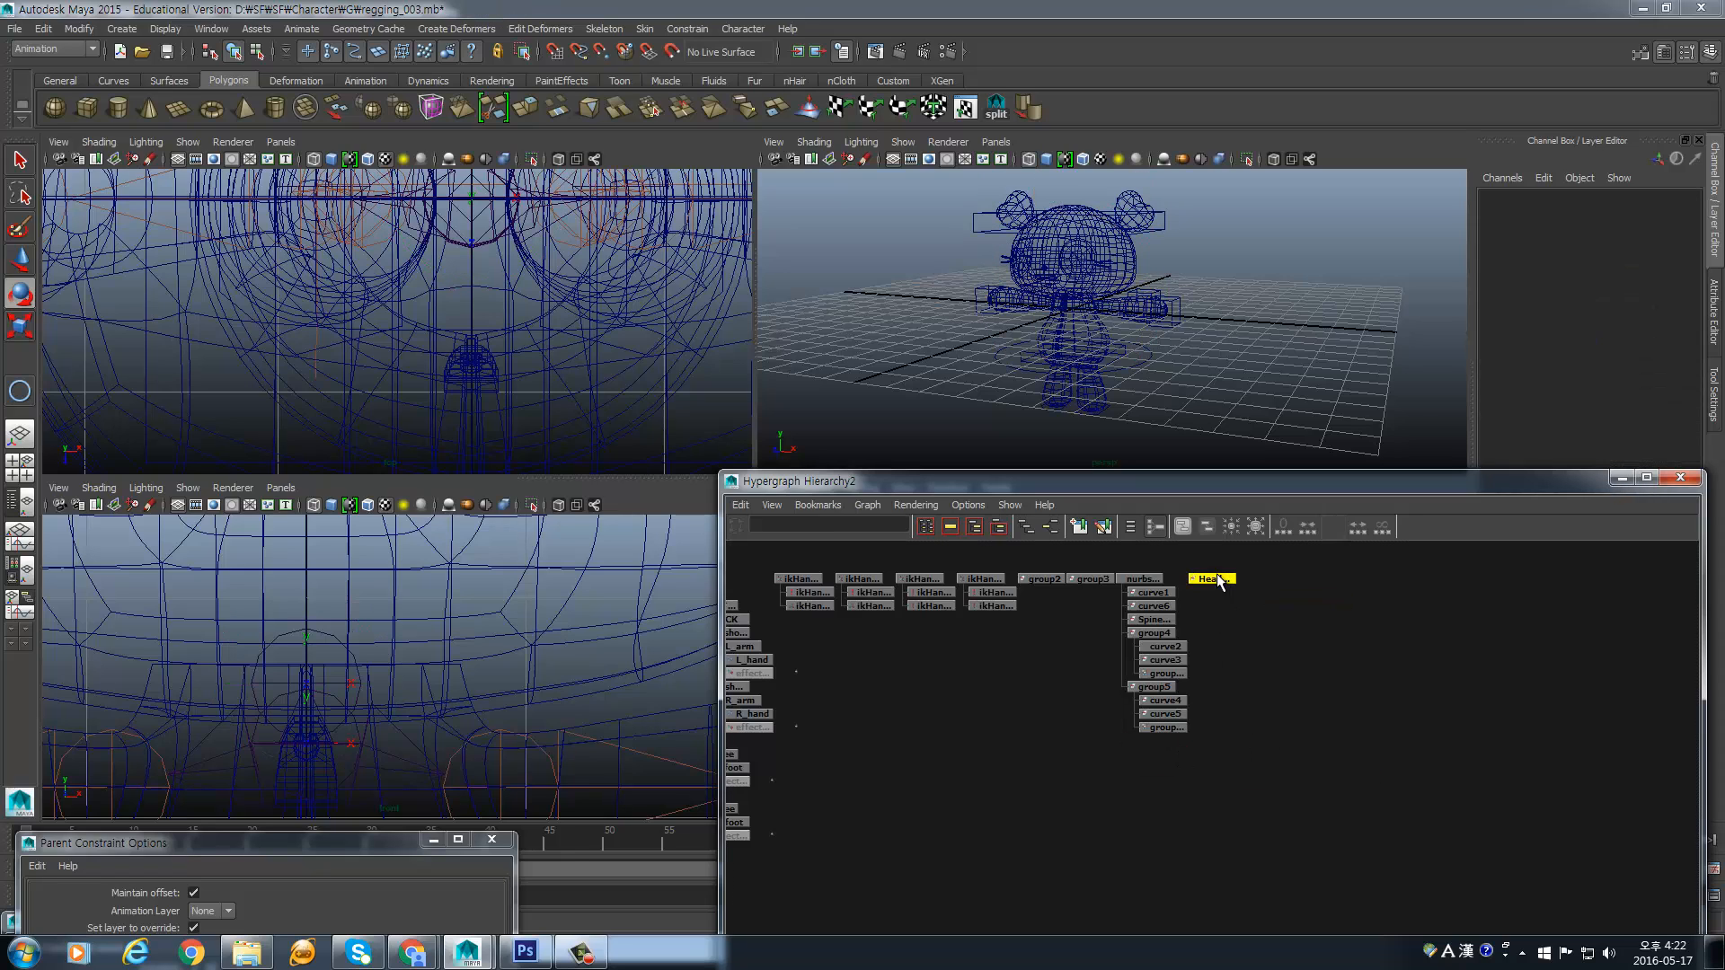
middle_click_drag(1220, 579, 1140, 579)
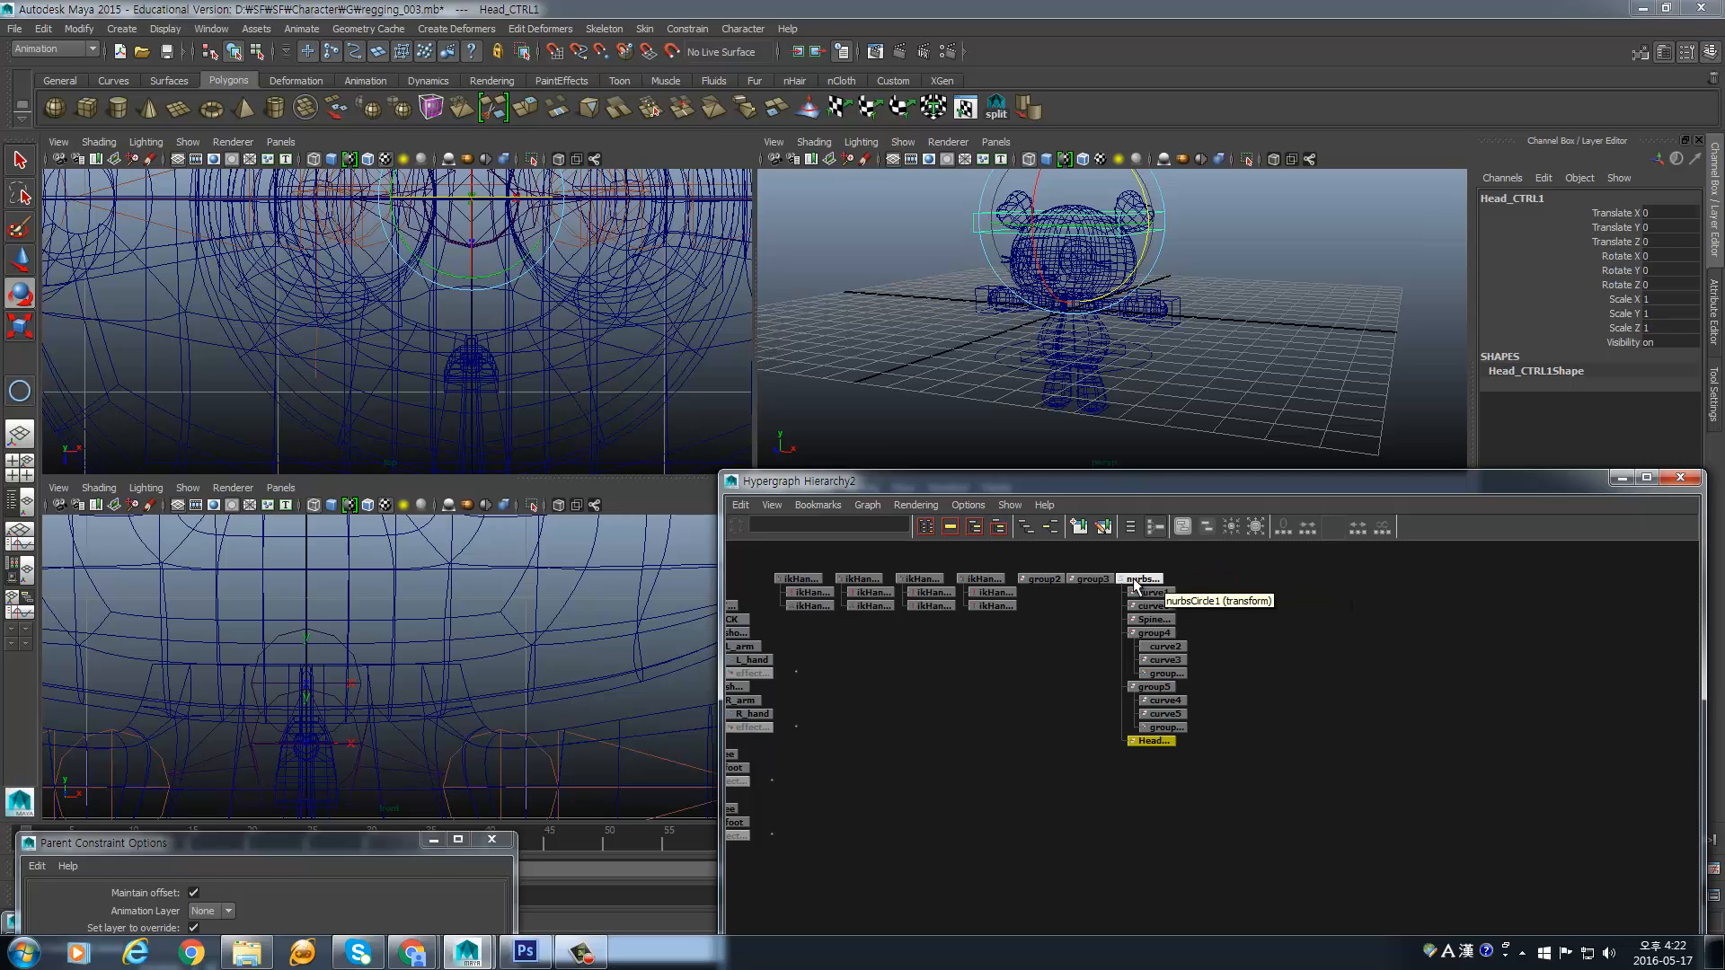
- Select nurbsCircle1 to check the control hierarchy in the perspective view, and save the scene
left_click(1139, 580)
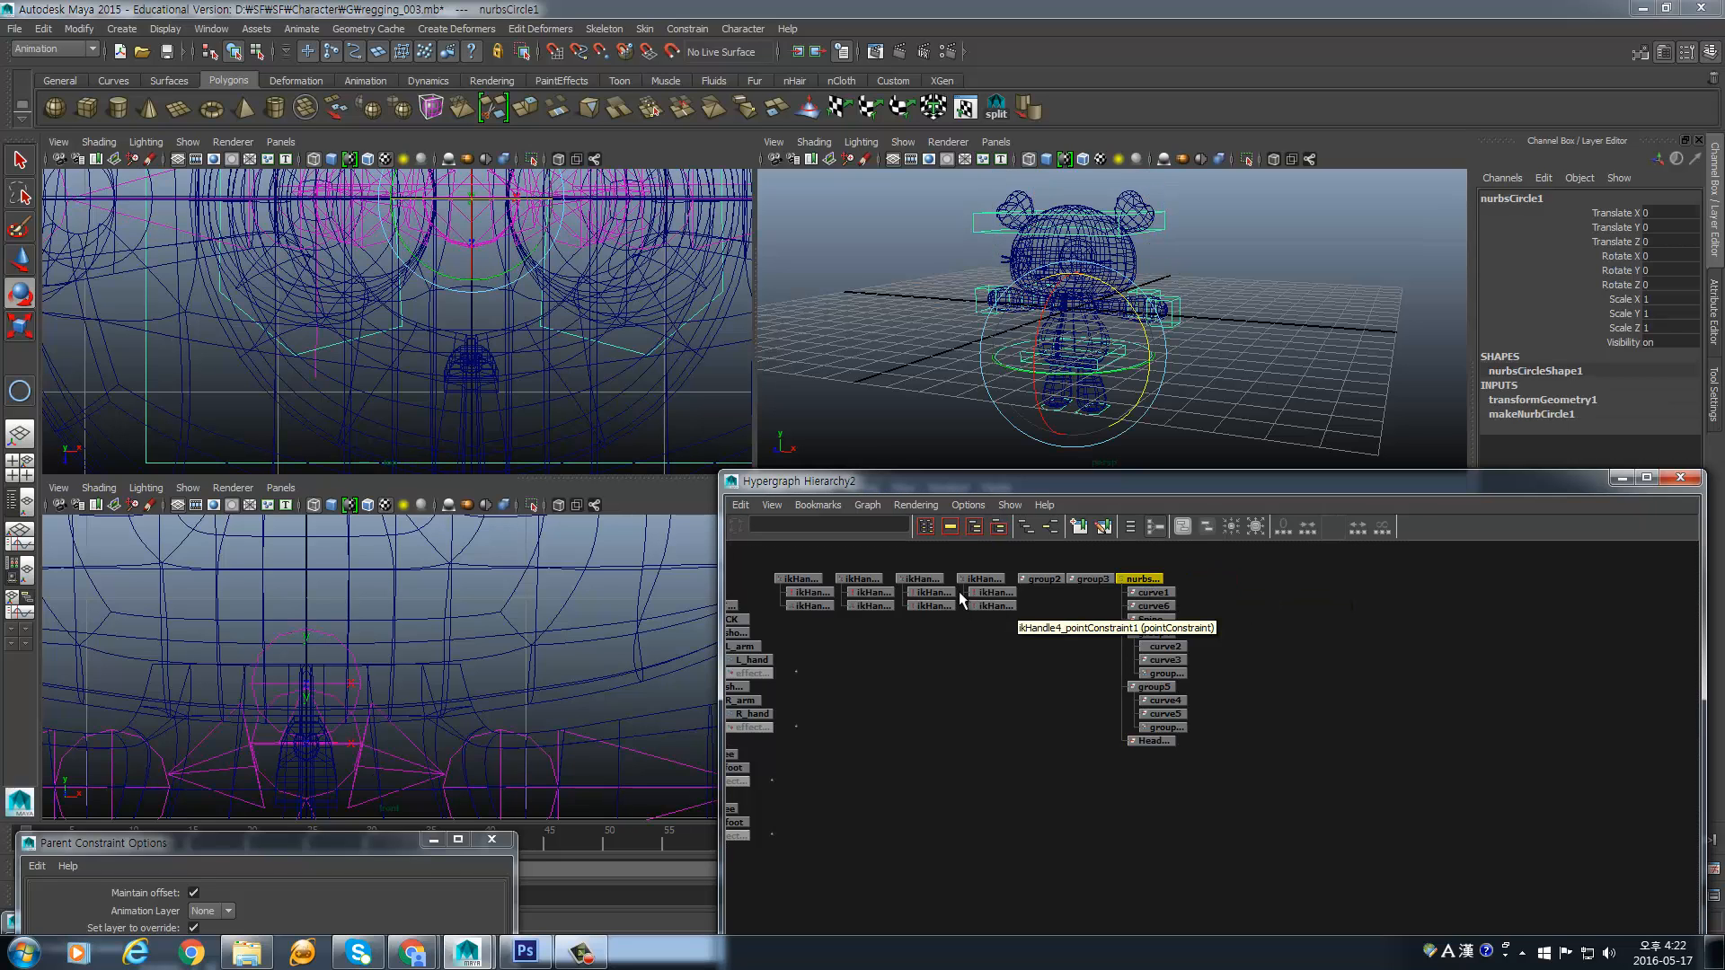
left_click_drag(1213, 401, 1173, 377, "alt")
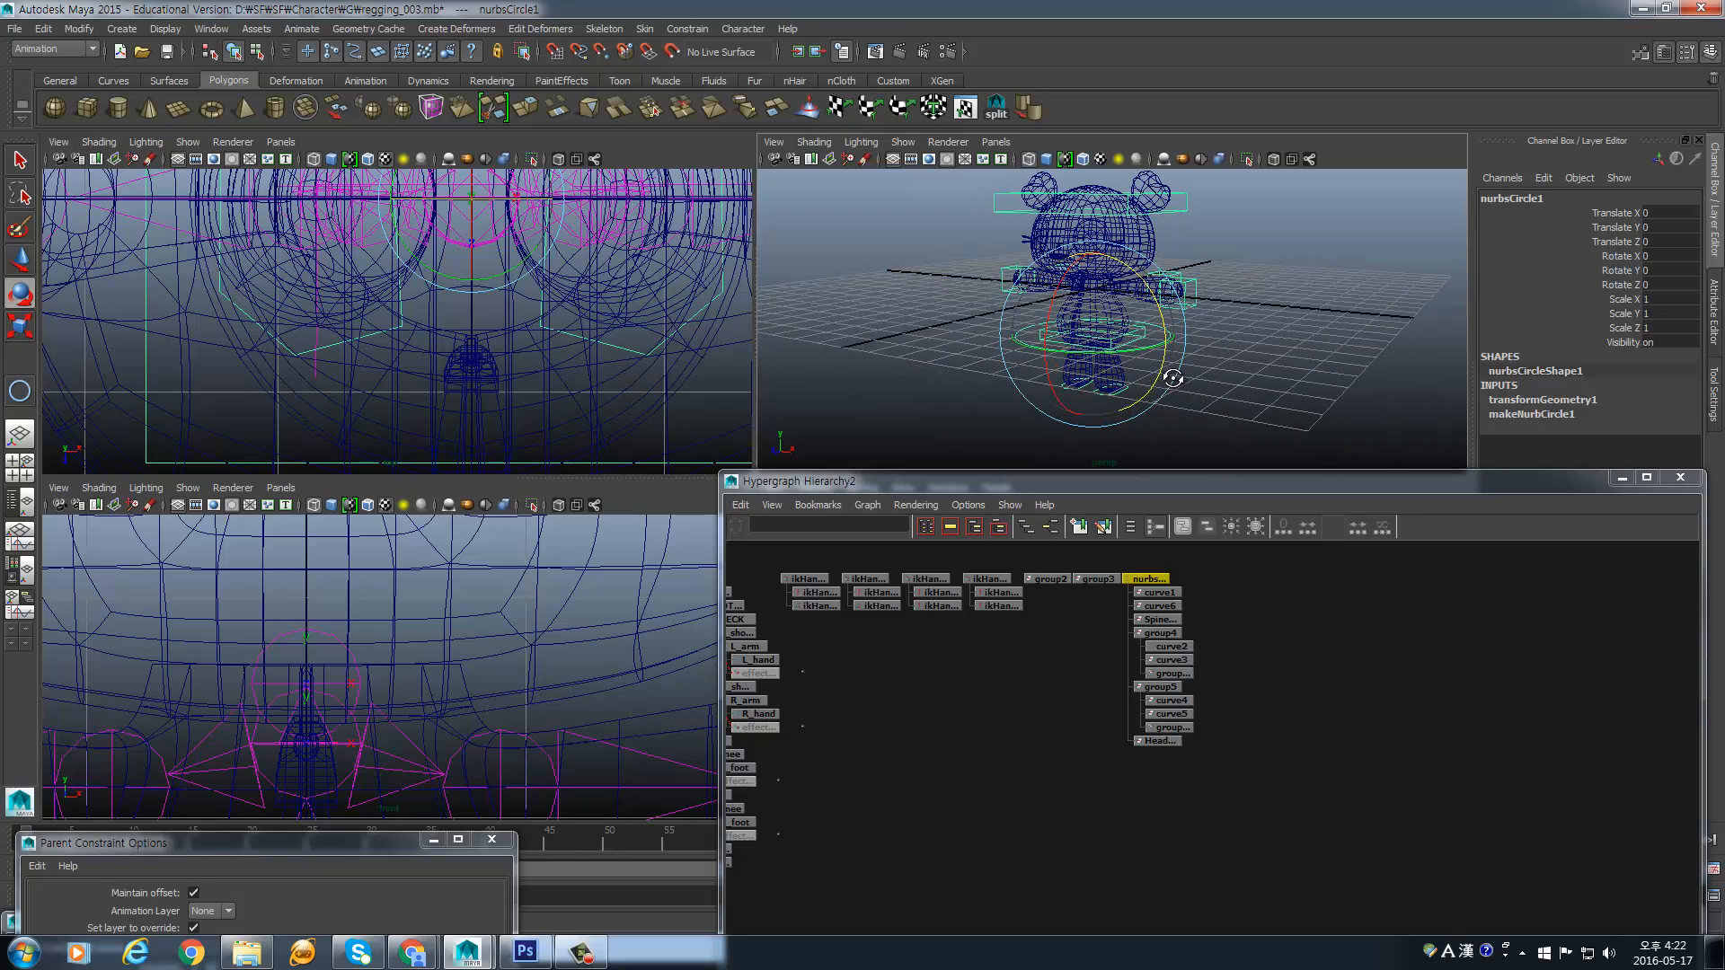
left_click(15, 30)
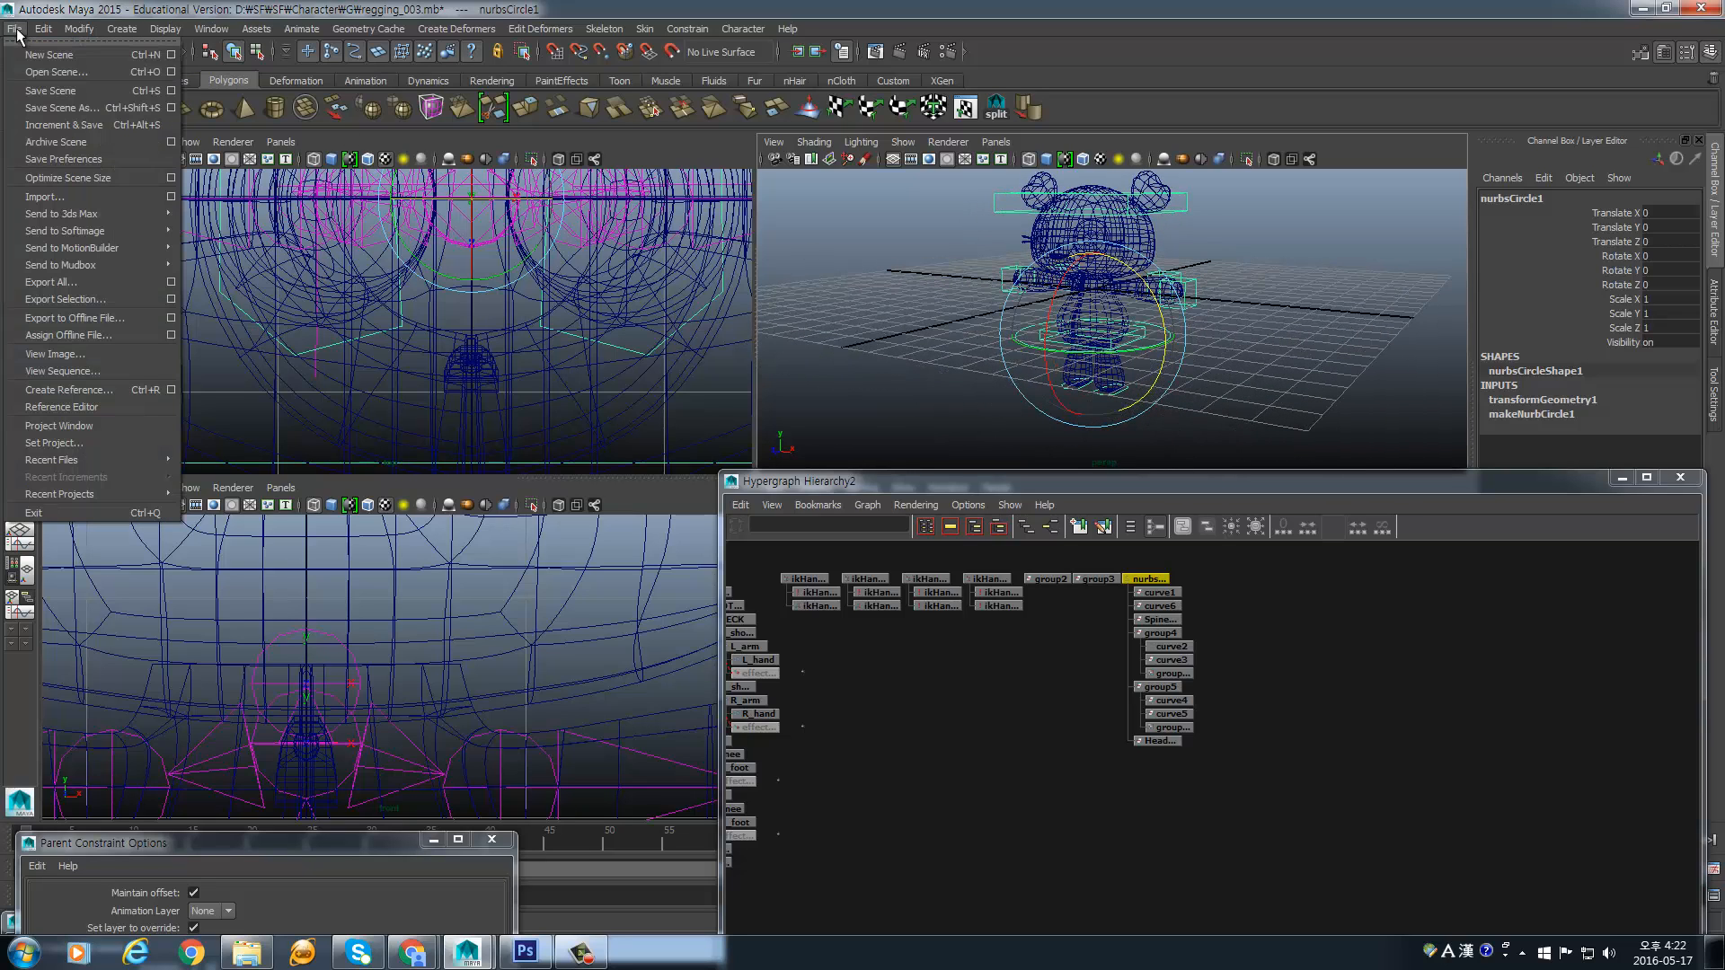
left_click(46, 90)
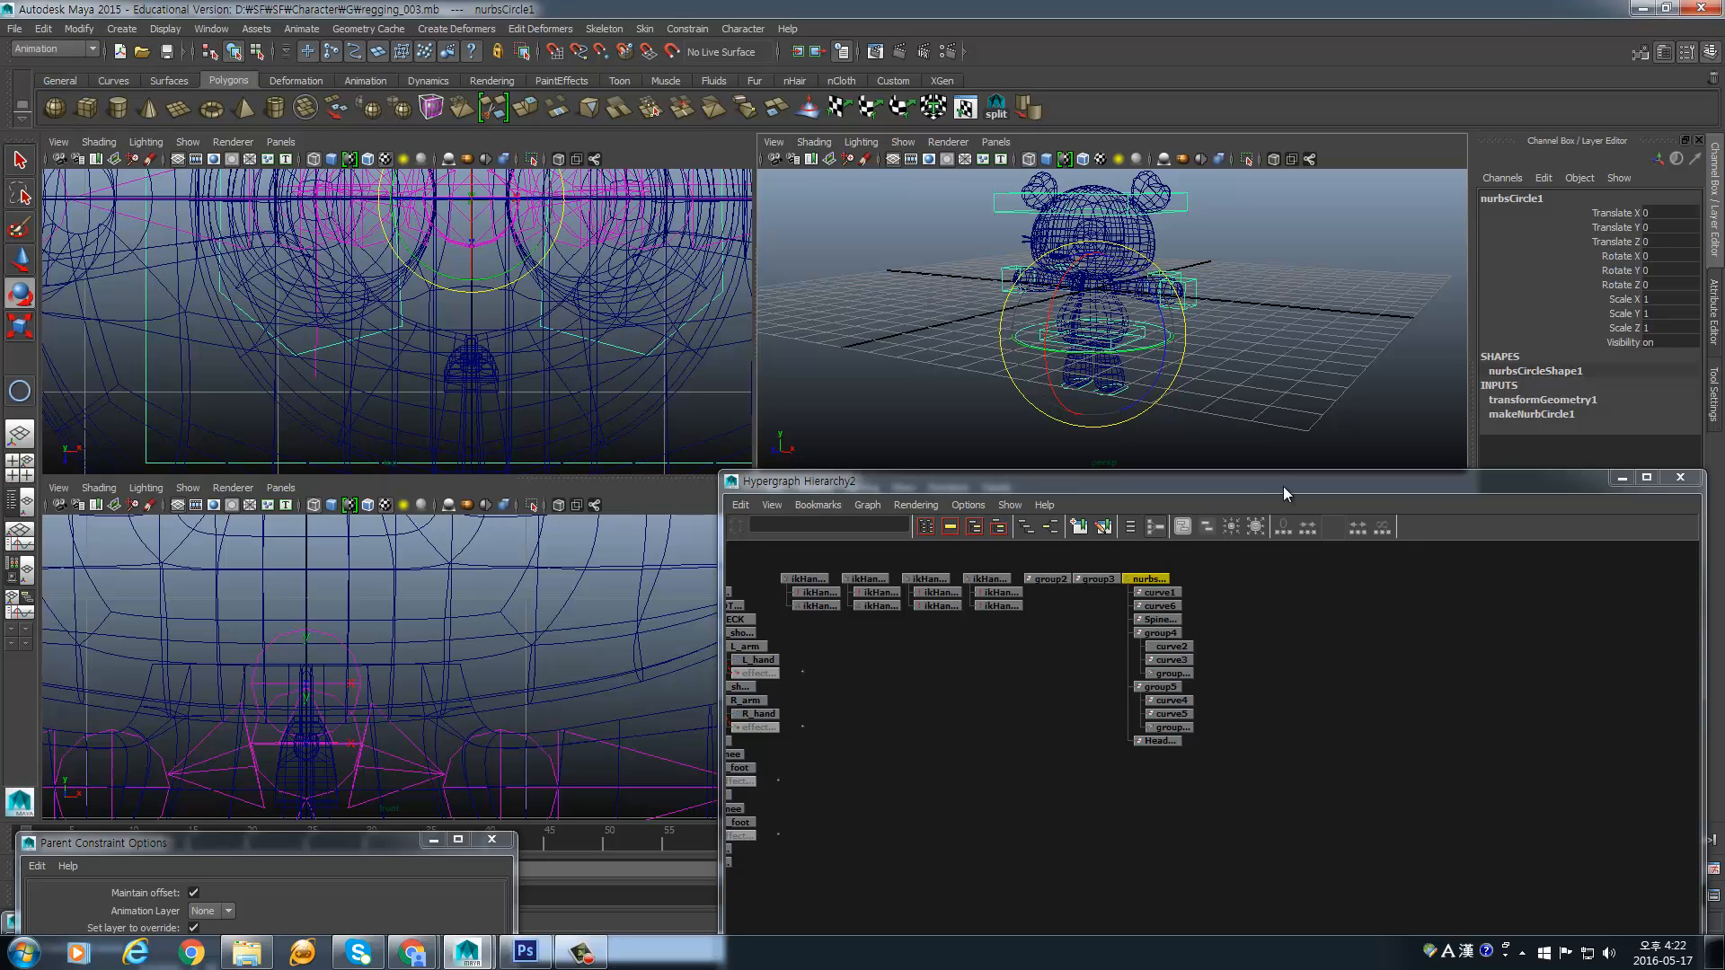
left_click_drag(1284, 487, 827, 83)
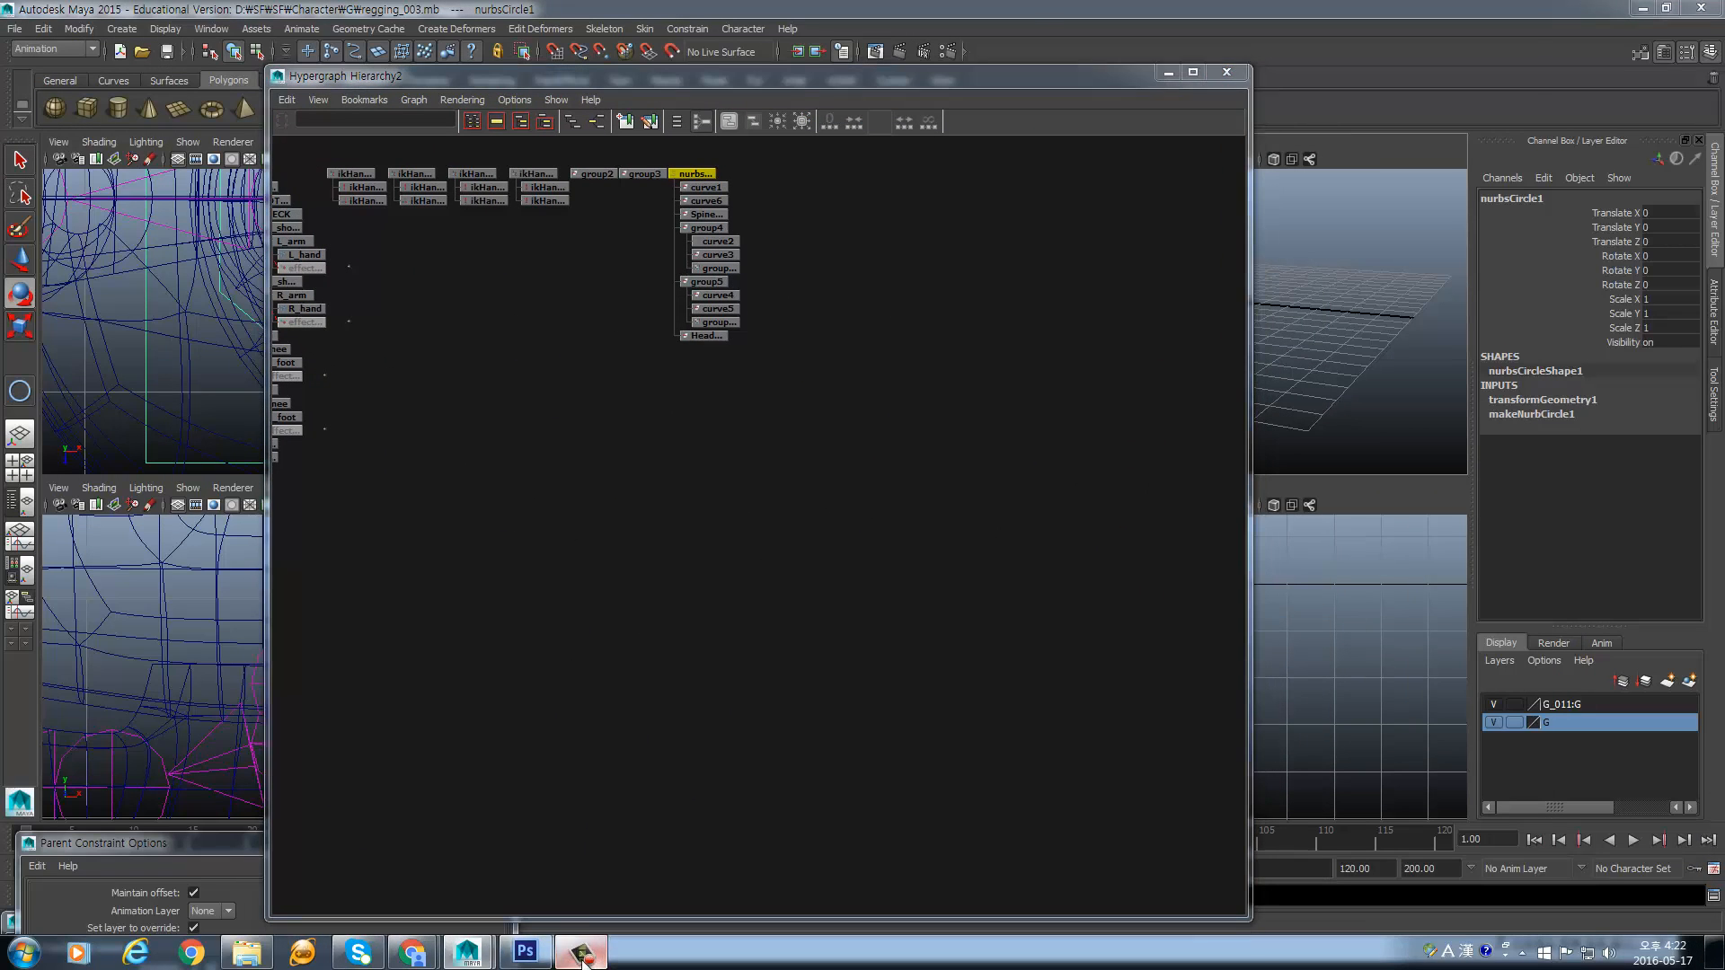